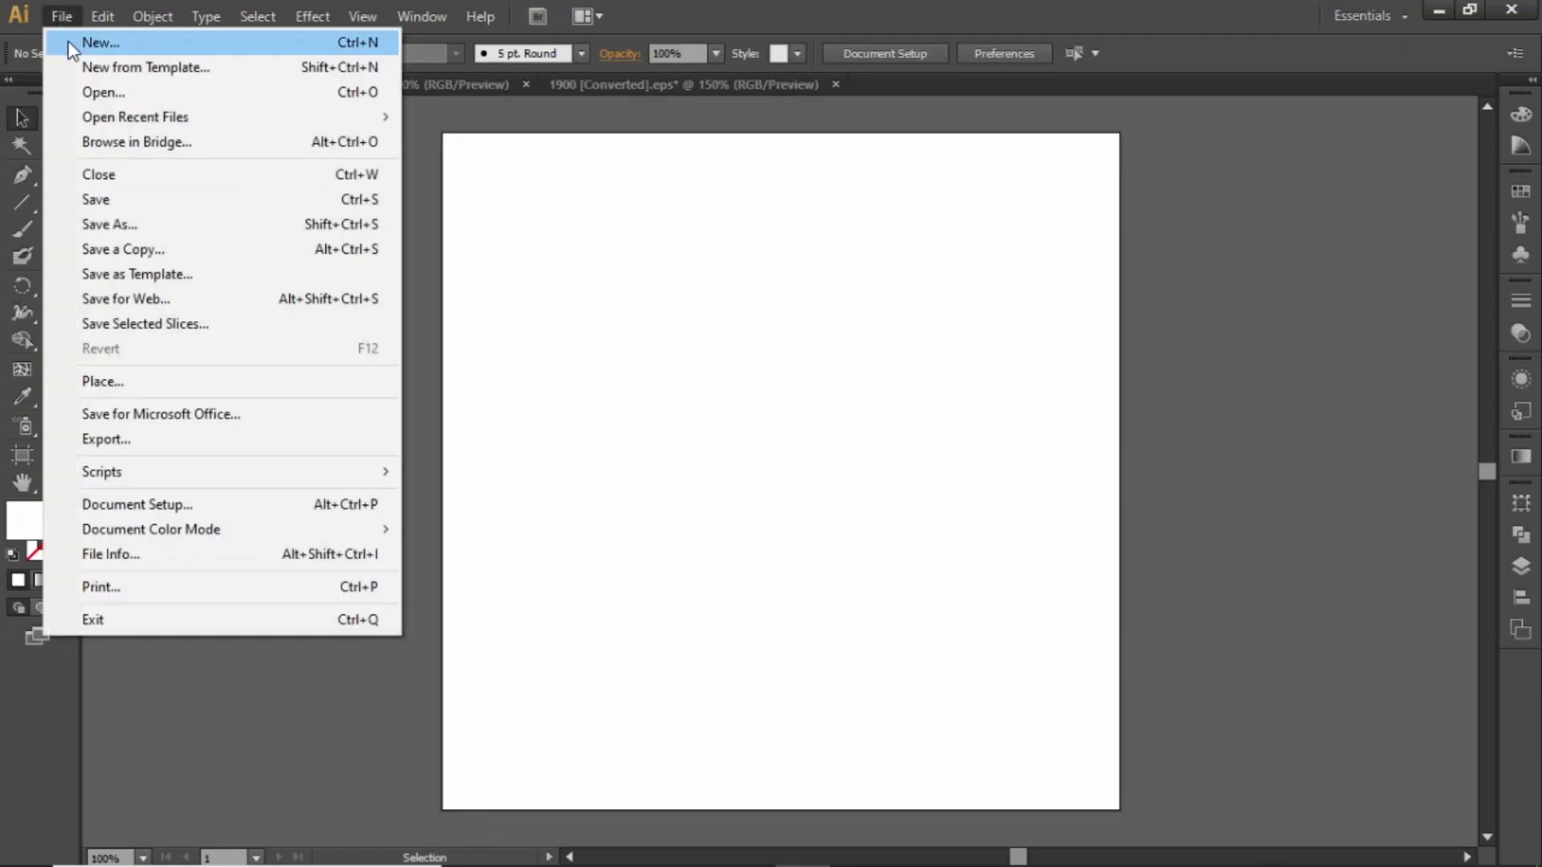
- Draw a white 600 x 600 px rectangle covering the whole square artboard
left_click(68, 34)
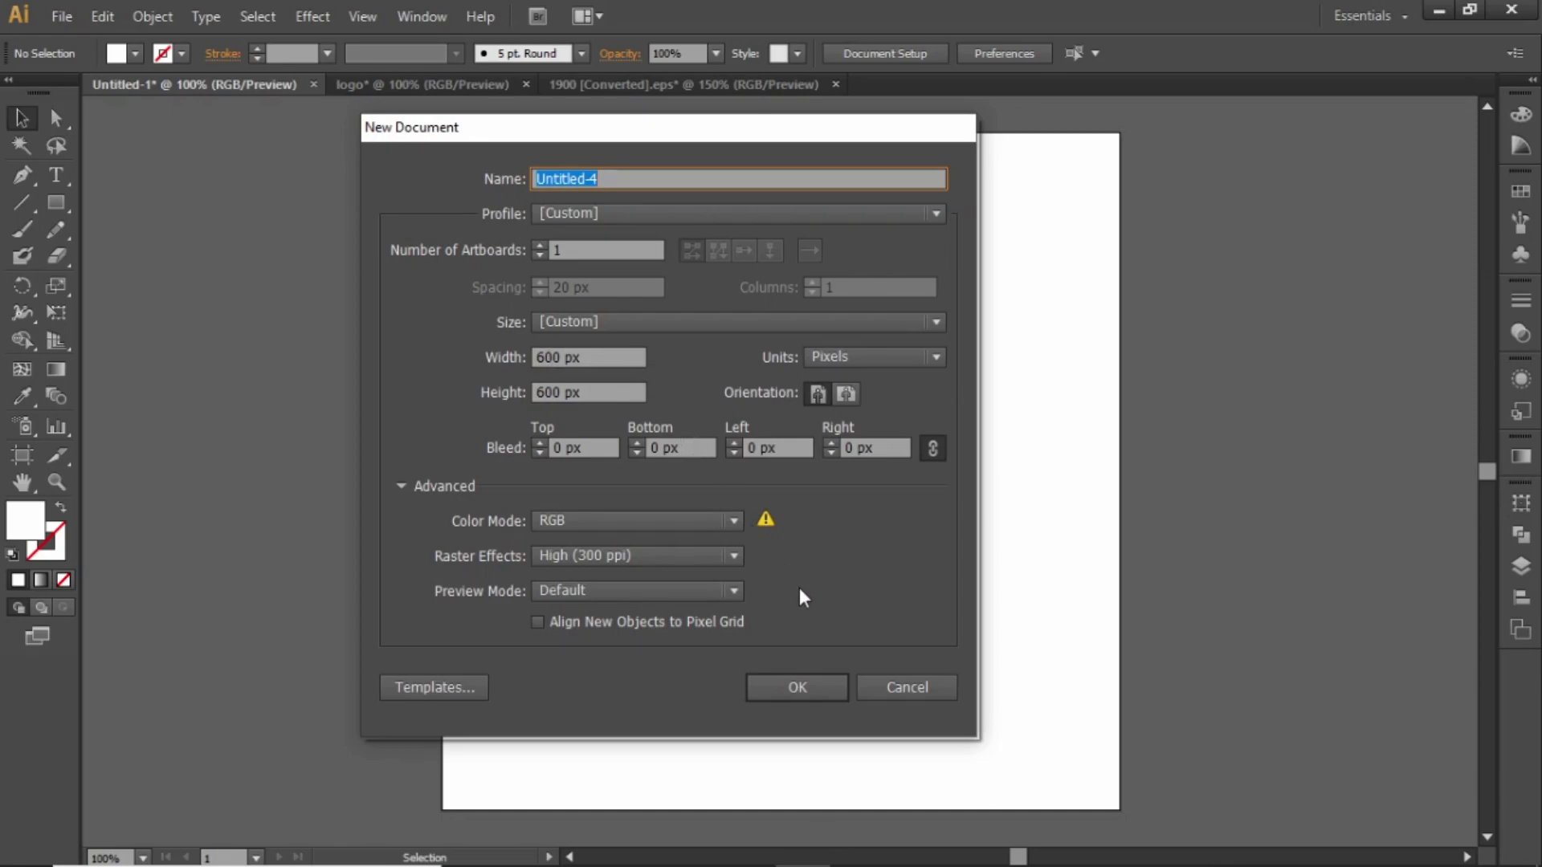
left_click(905, 688)
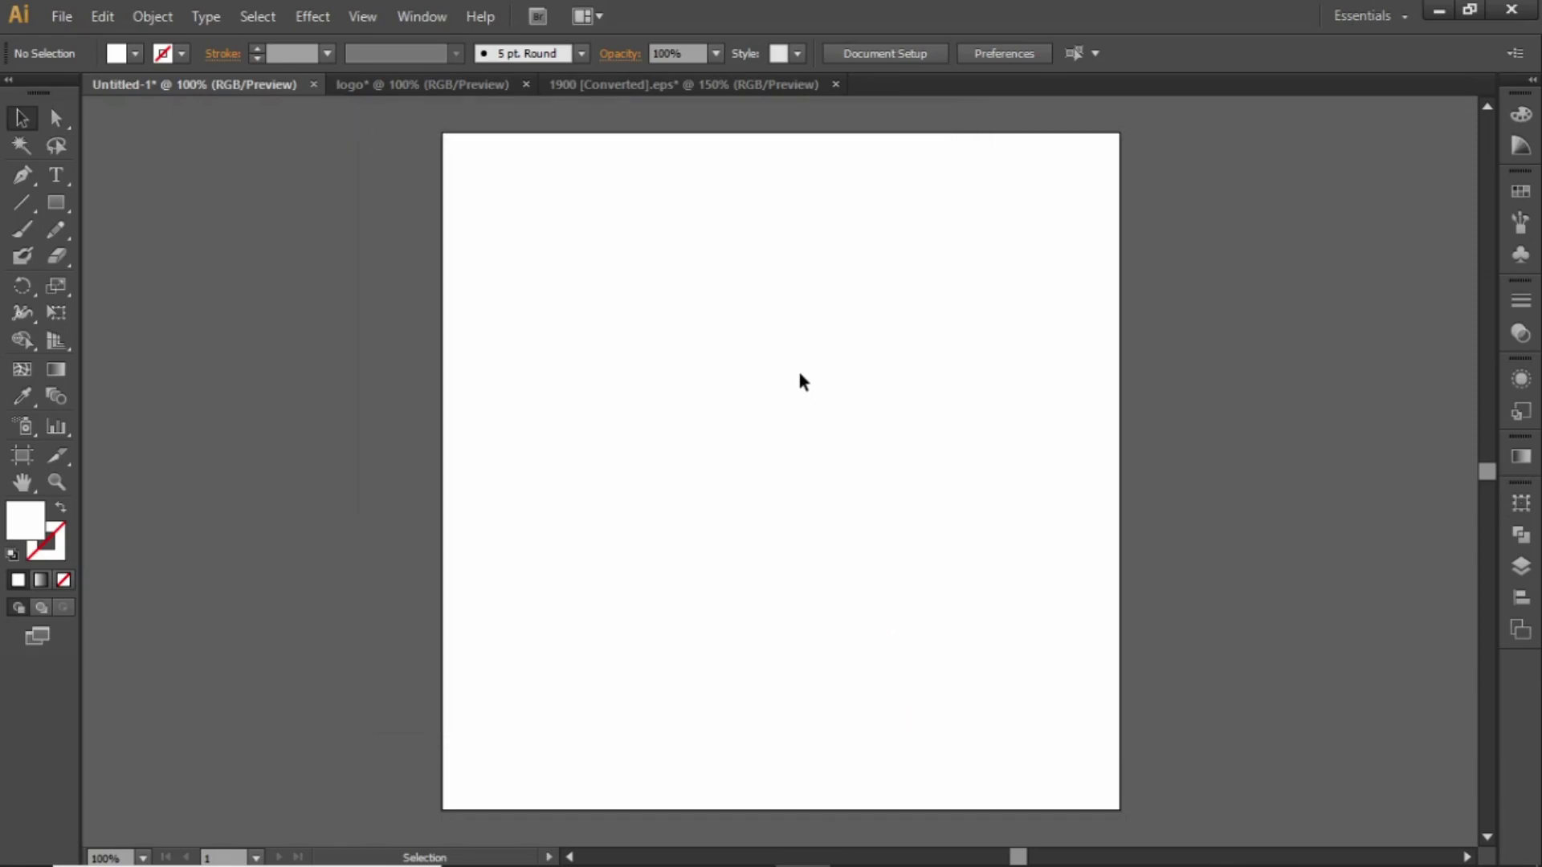
left_click(55, 203)
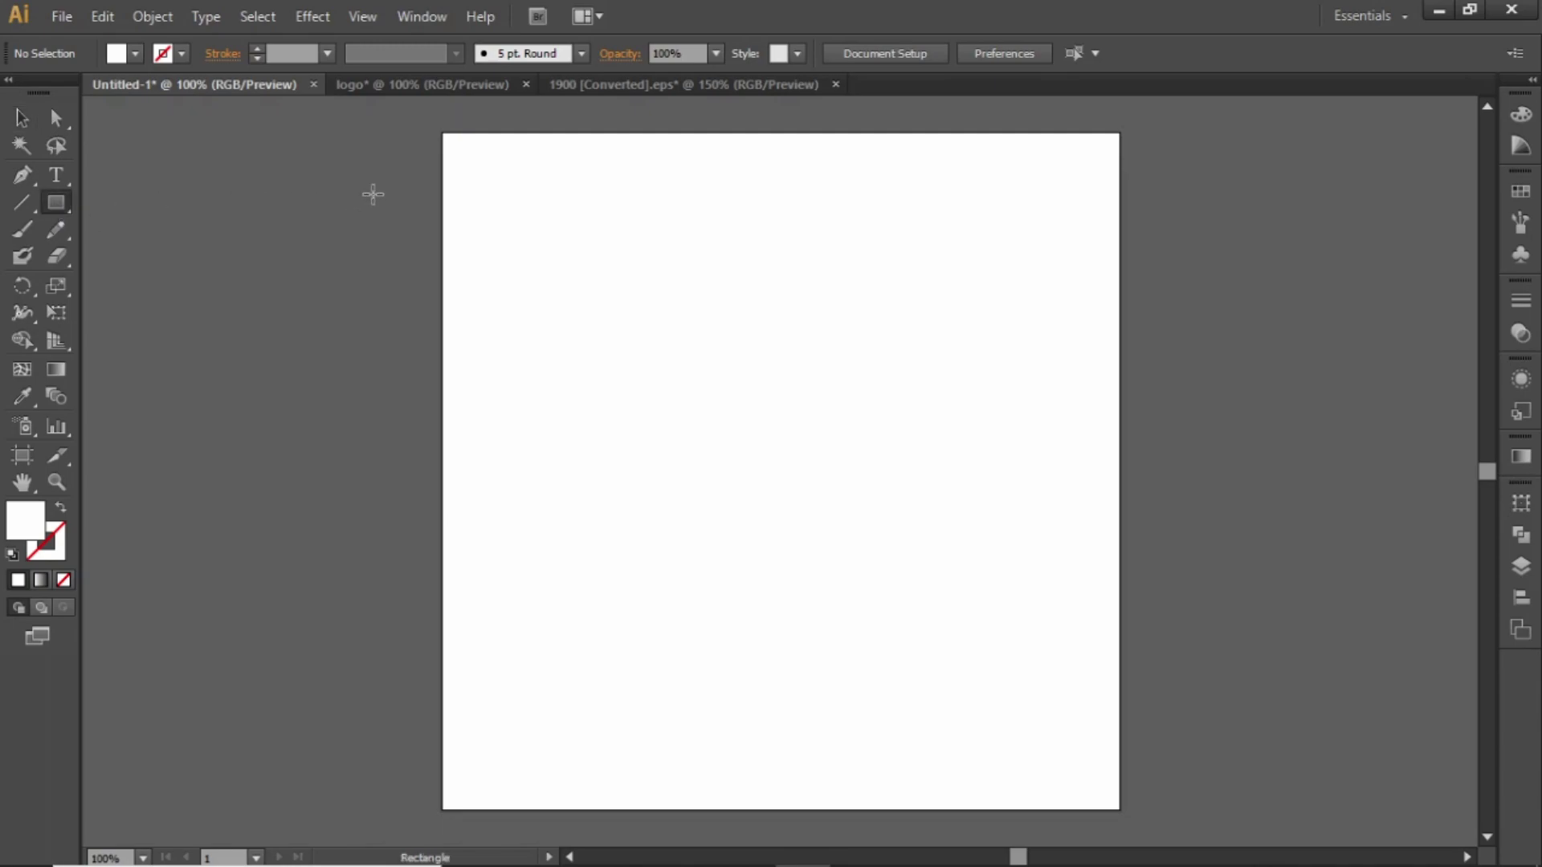
left_click_drag(443, 134, 1117, 805)
key("v")
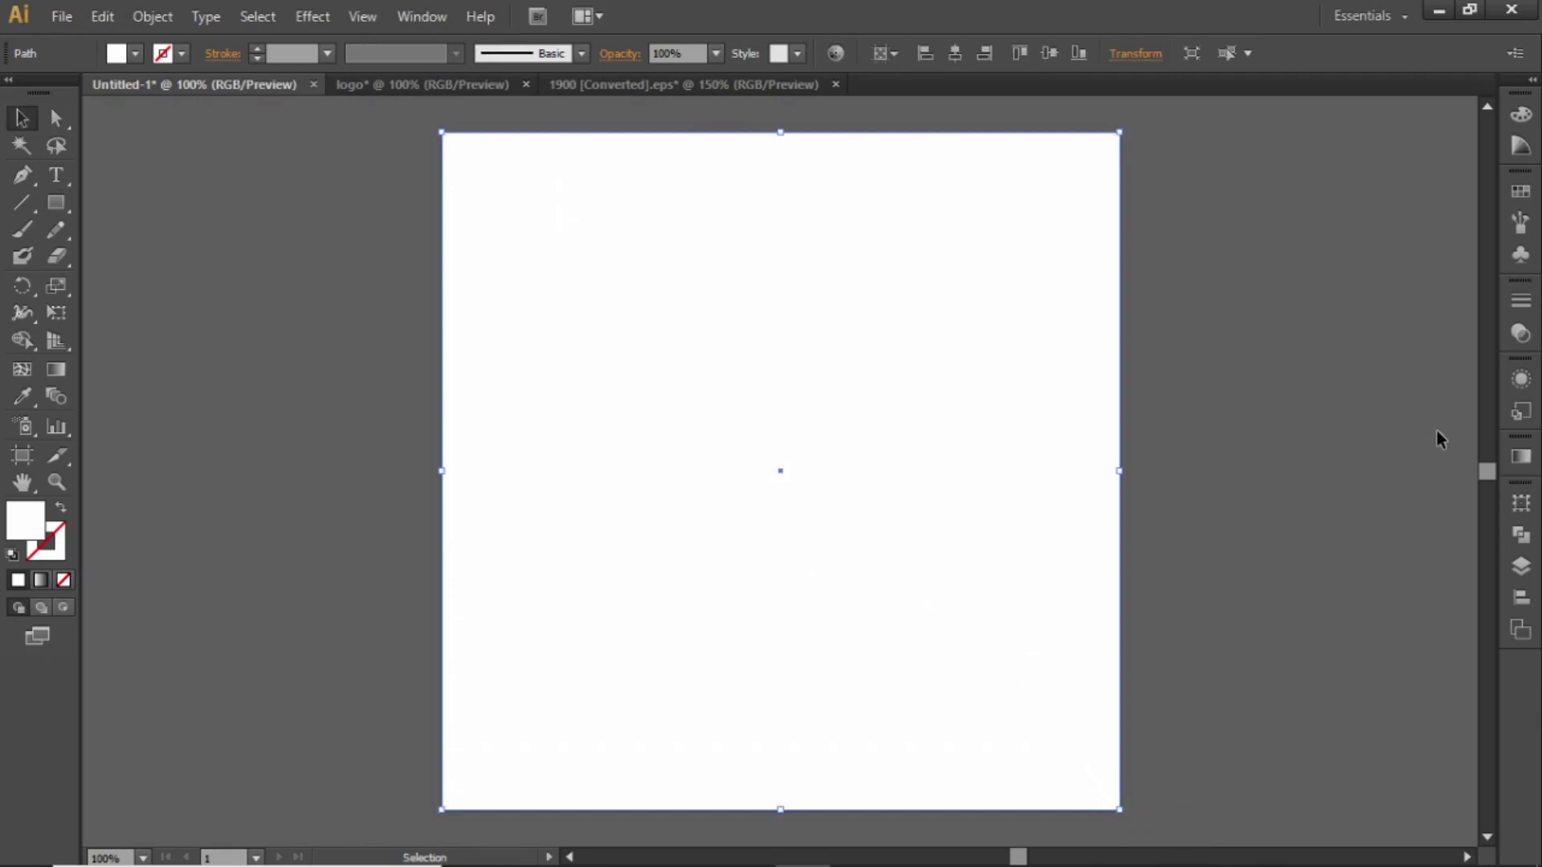
- Fill the square with a reversed radial gradient
left_click(1530, 463)
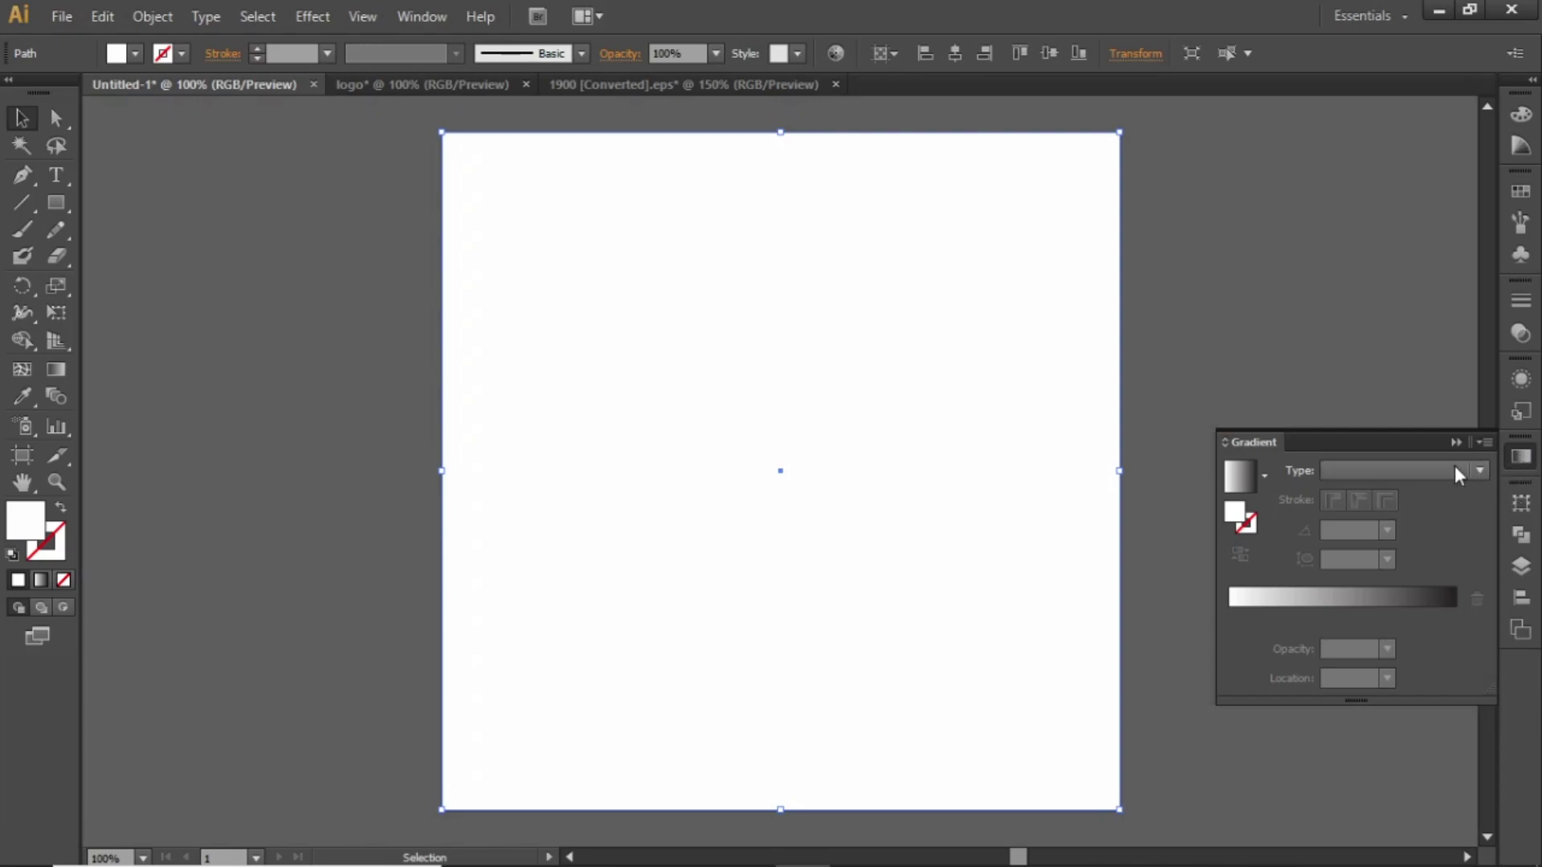
left_click(1246, 485)
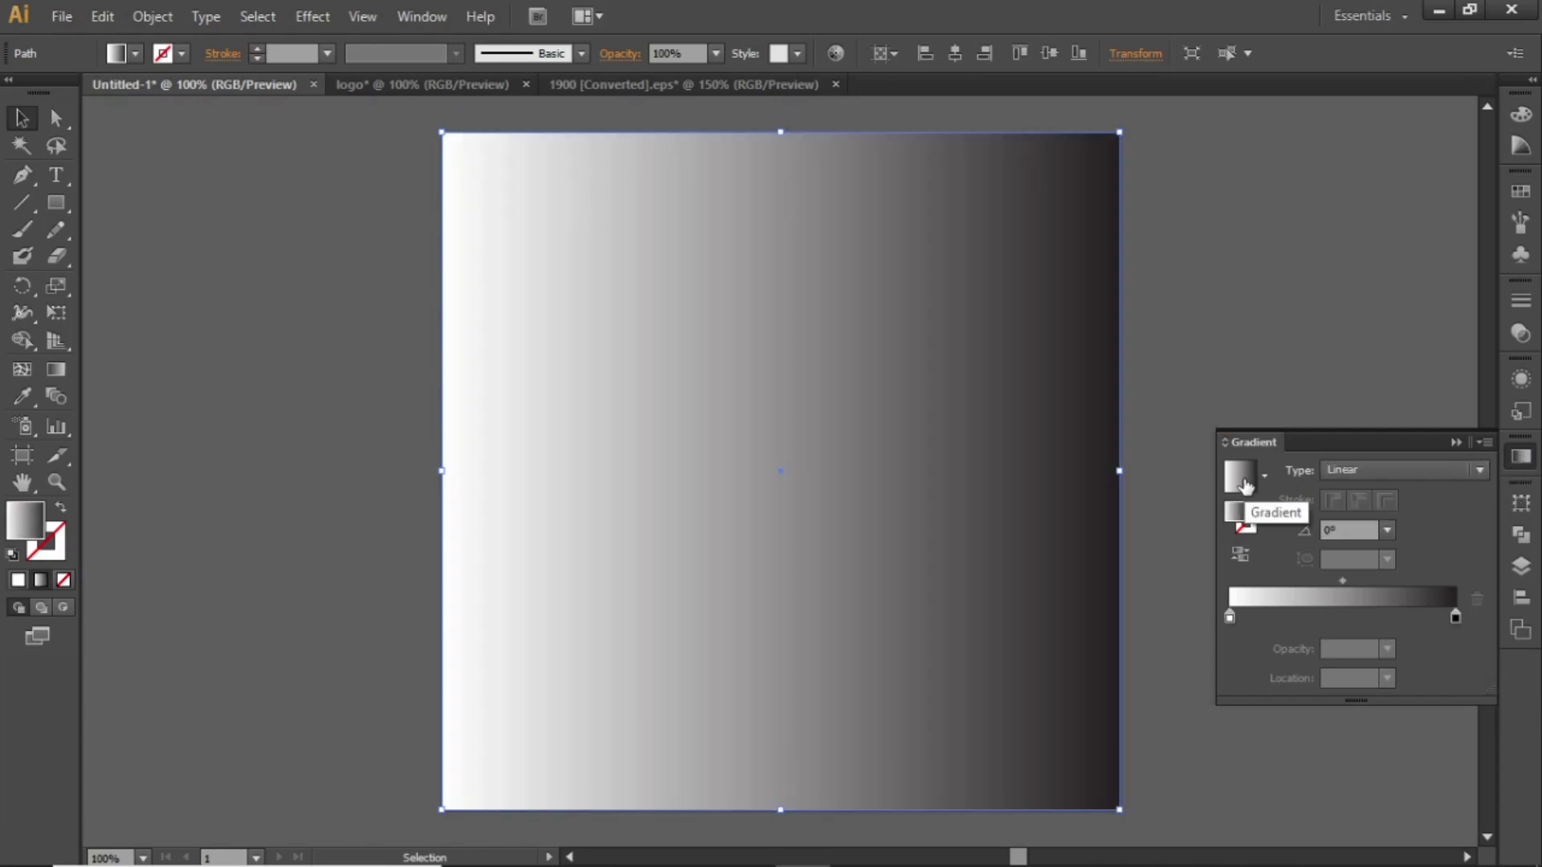
left_click(1352, 466)
left_click(1352, 509)
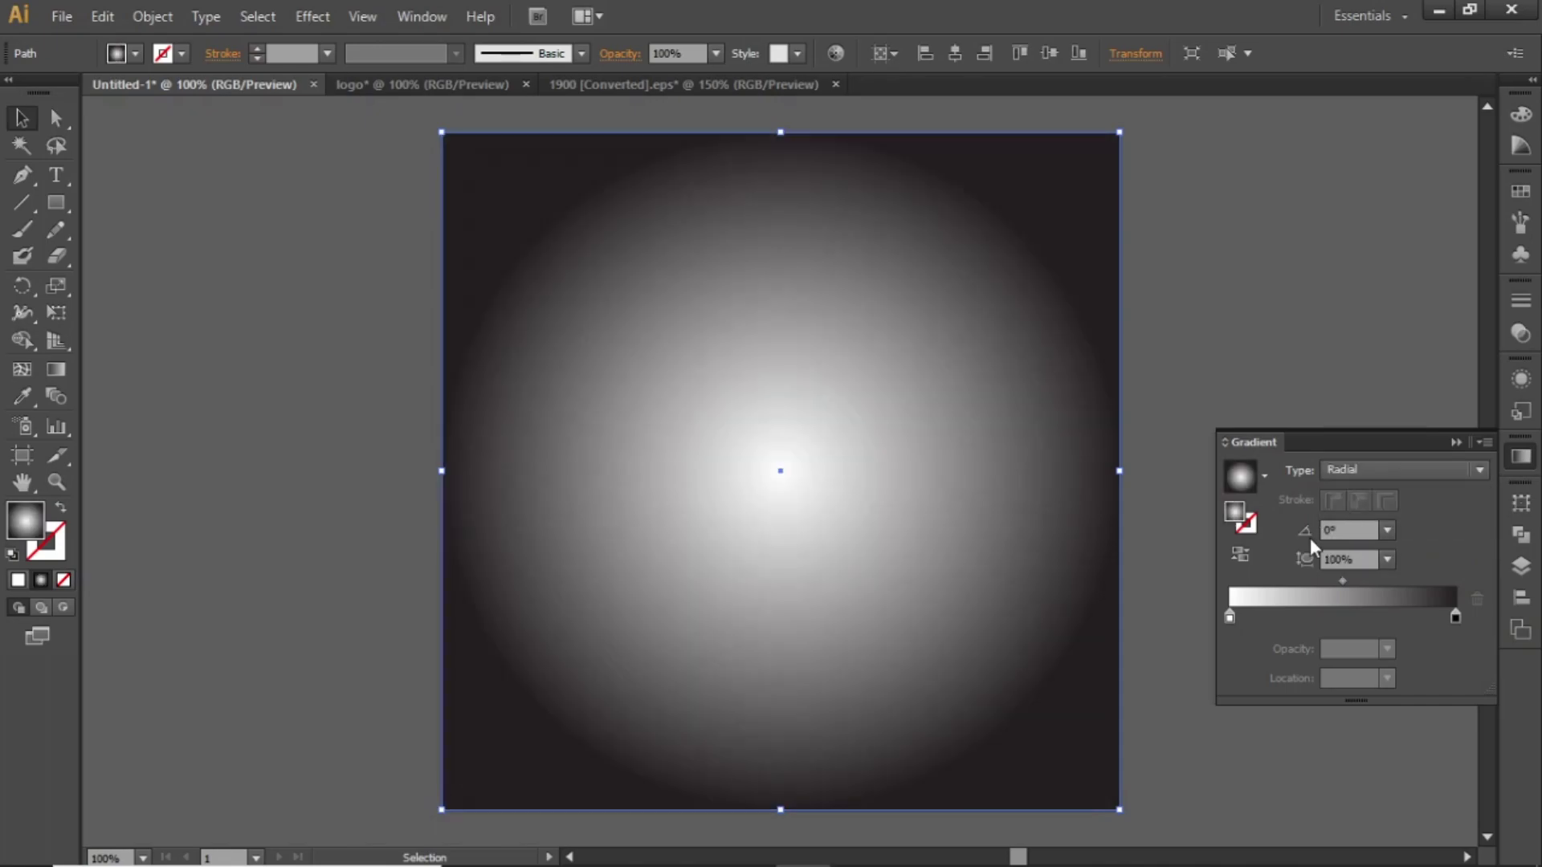
left_click(1249, 558)
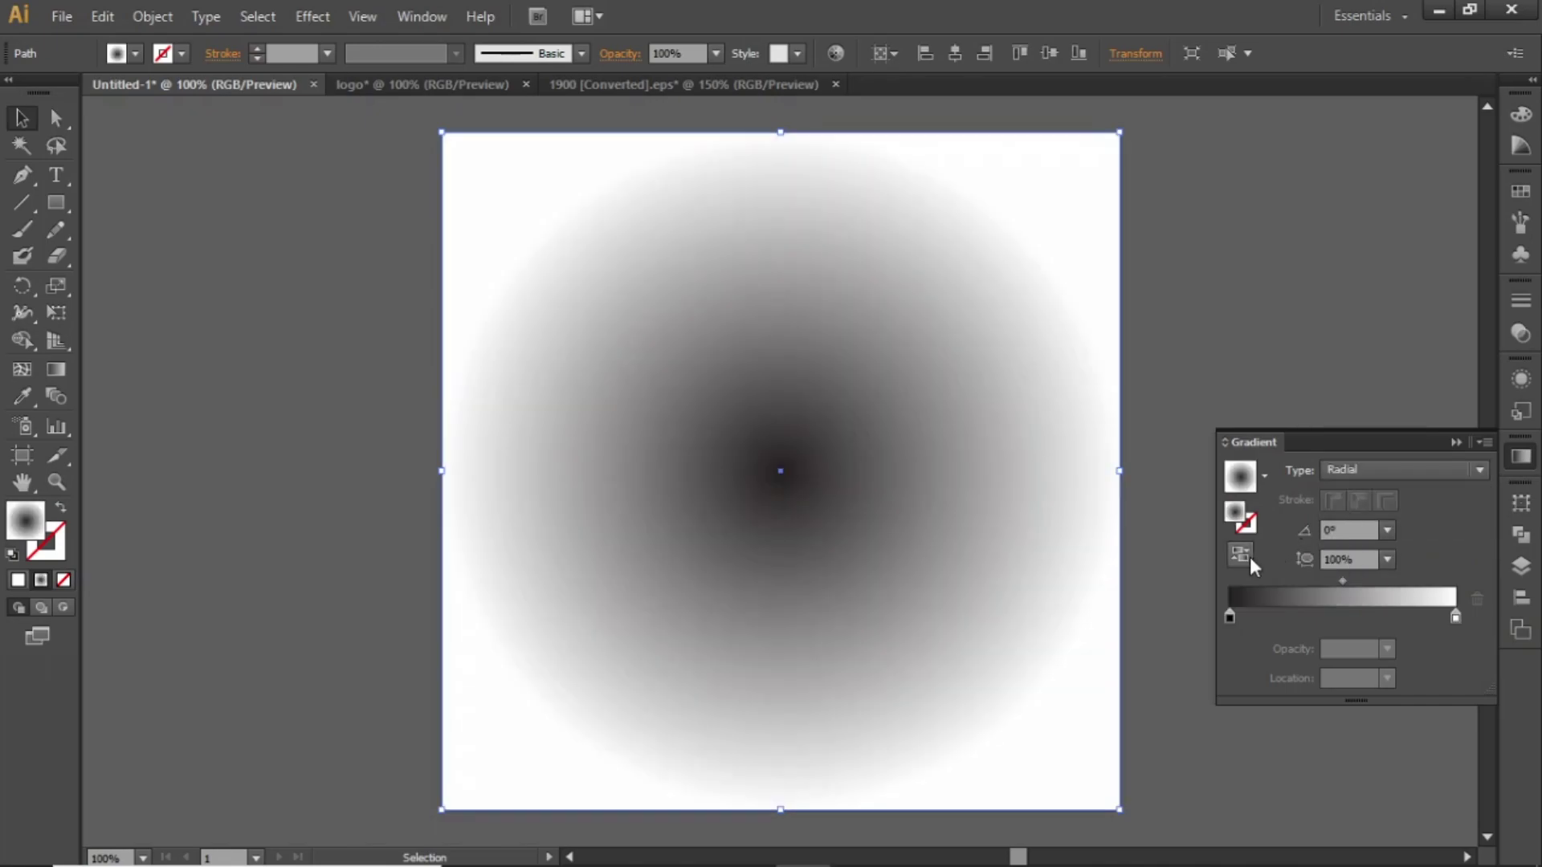
- Set the gradient's centre stop to dark brown and its outer stop to near-black
double_click(1230, 617)
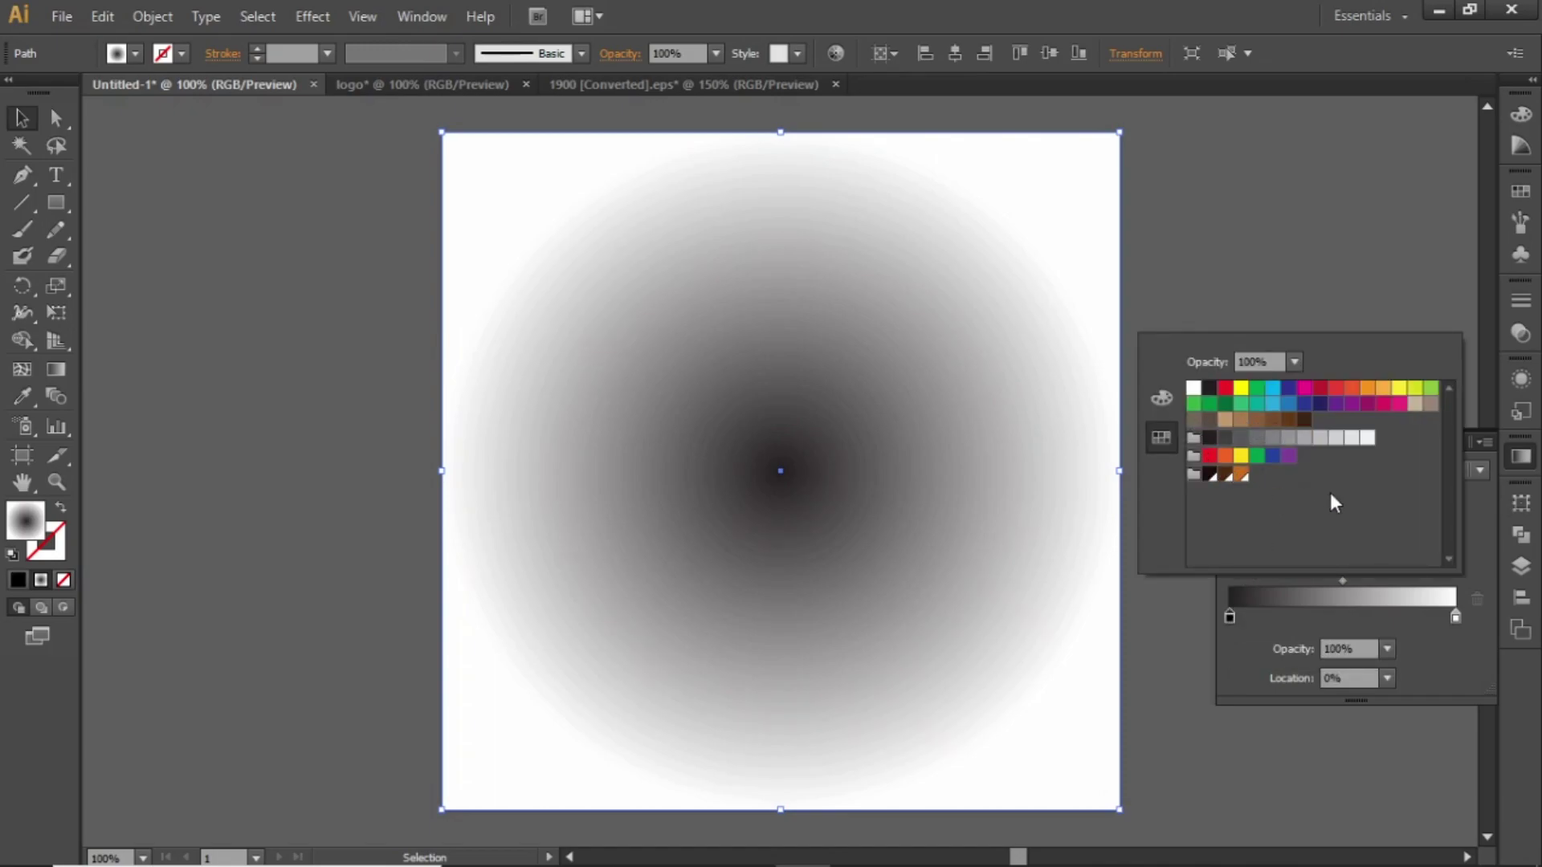
left_click(1225, 474)
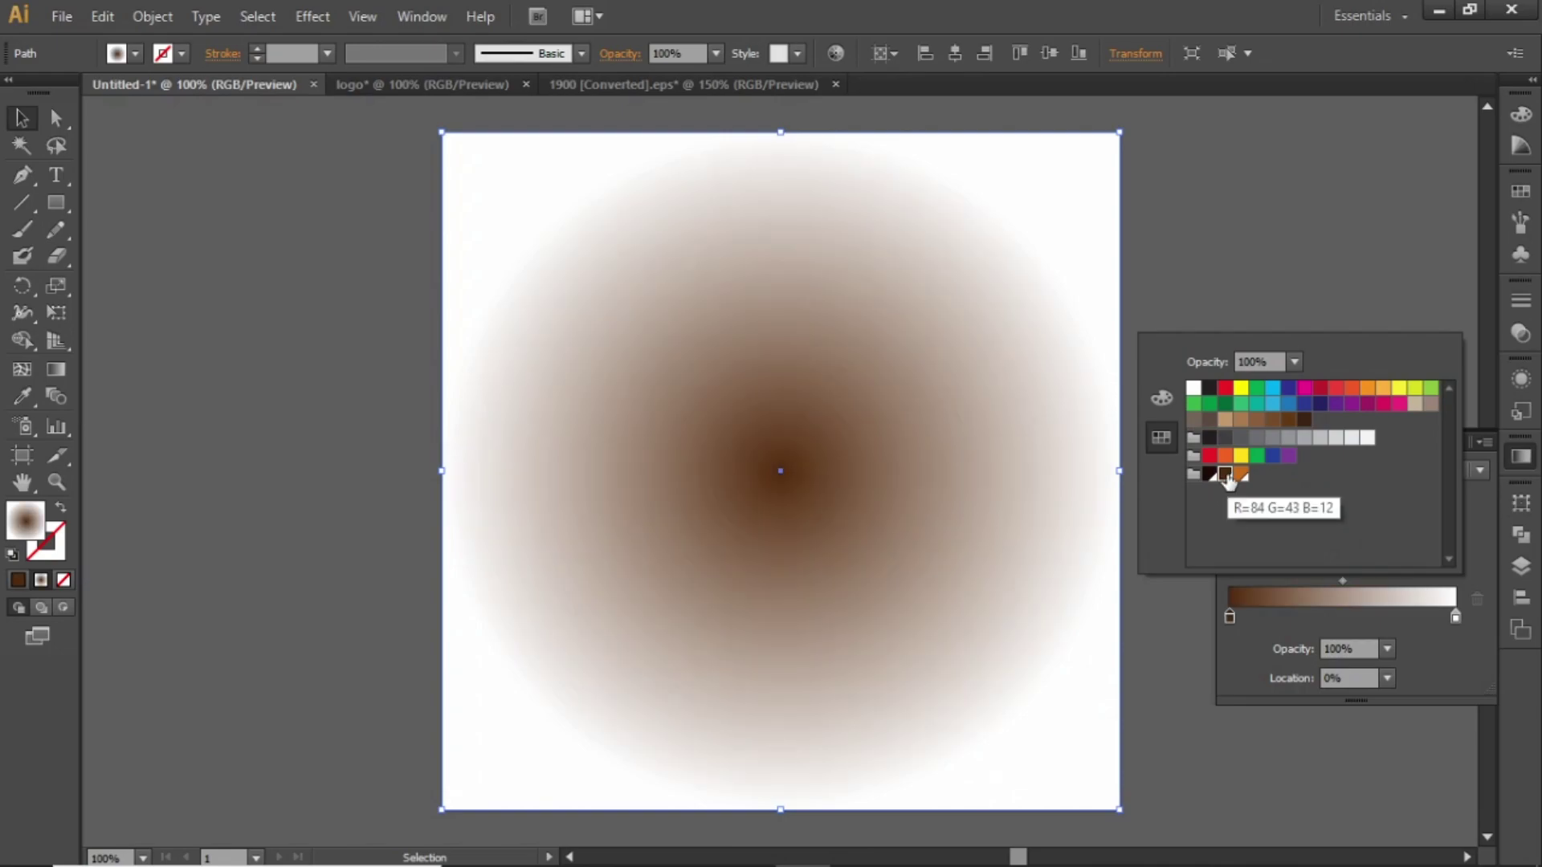
left_click(1456, 617)
double_click(1455, 617)
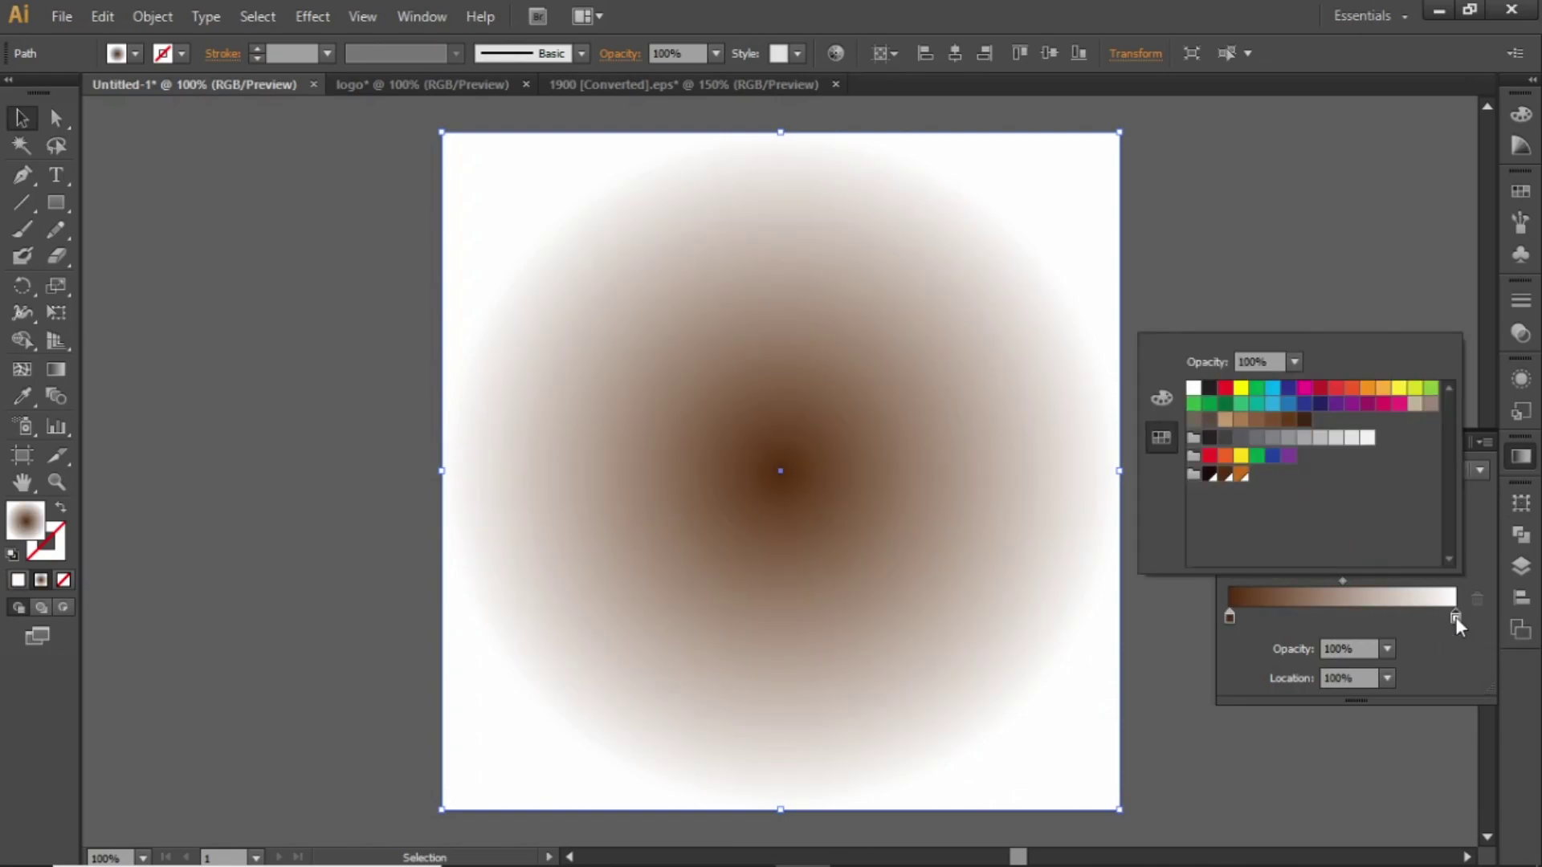
left_click(1210, 475)
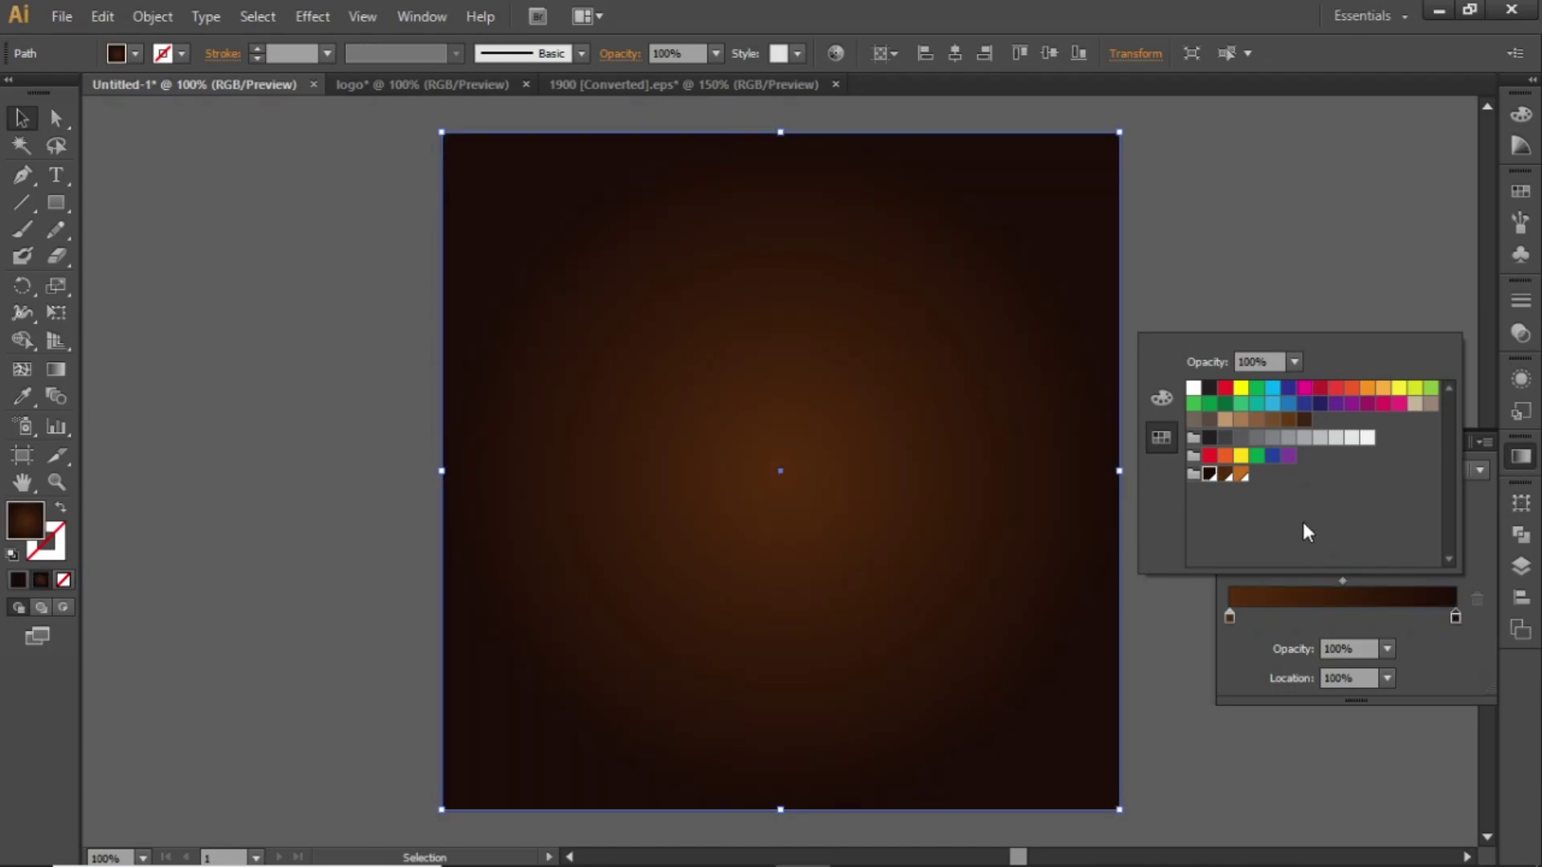
left_click(1447, 647)
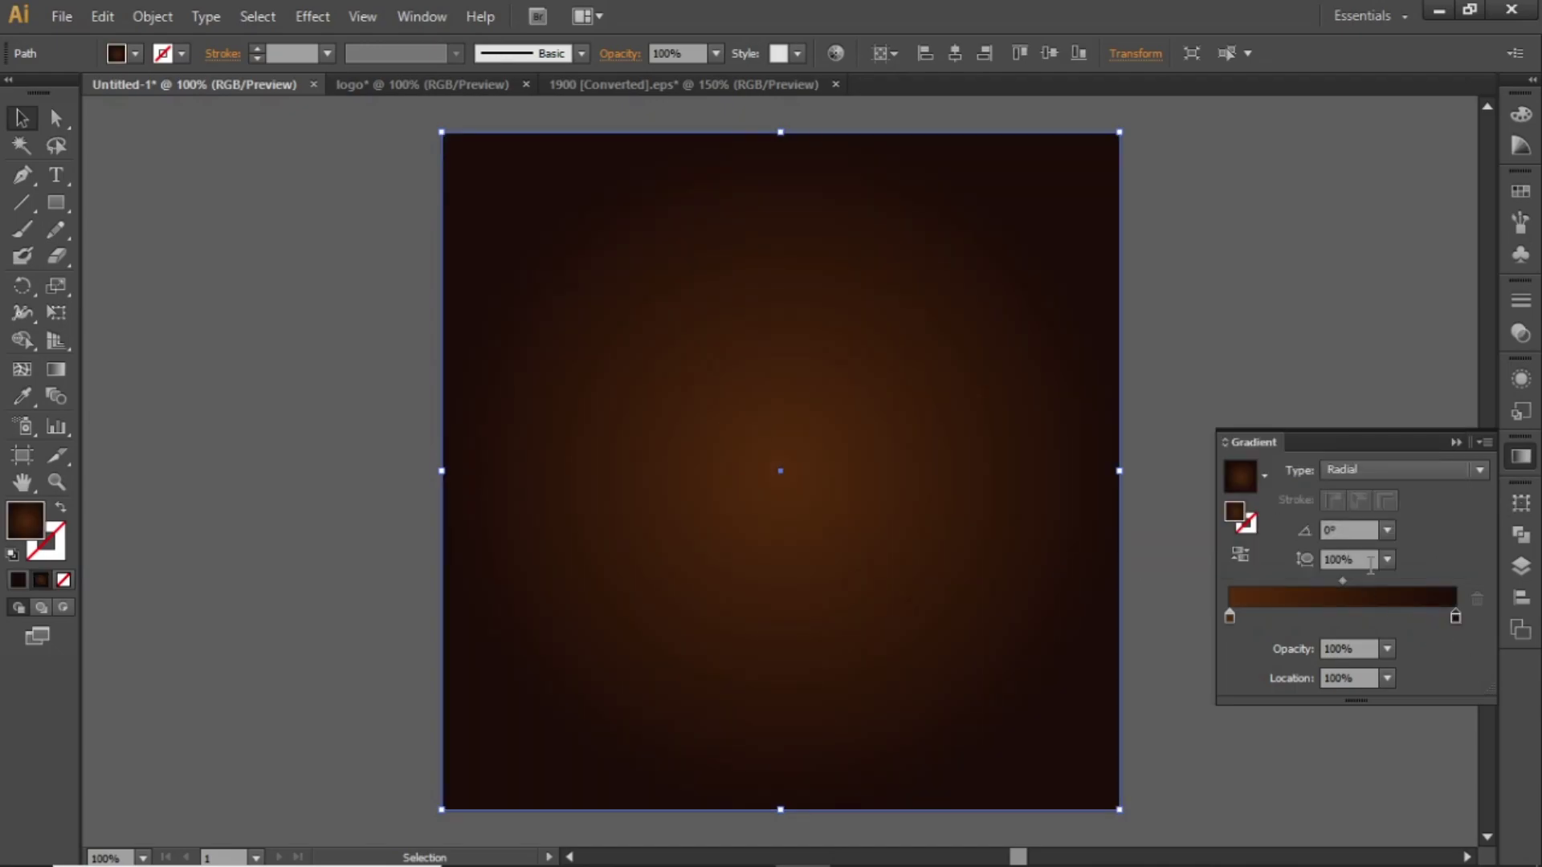
left_click(1260, 403)
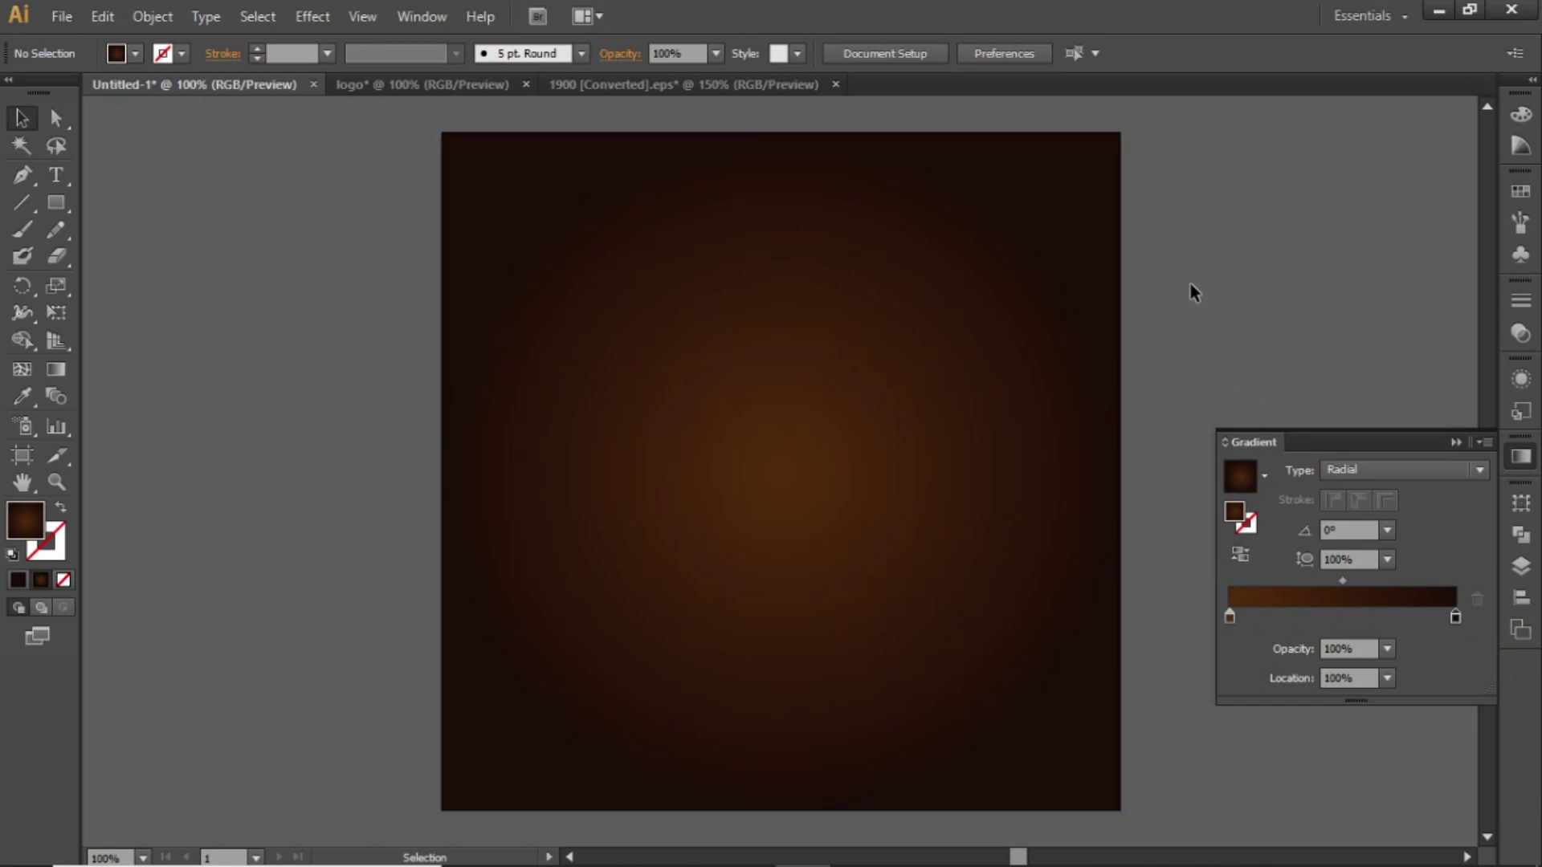
- Inspect the RGB values of the dark brown and near-black swatches
left_click(1520, 193)
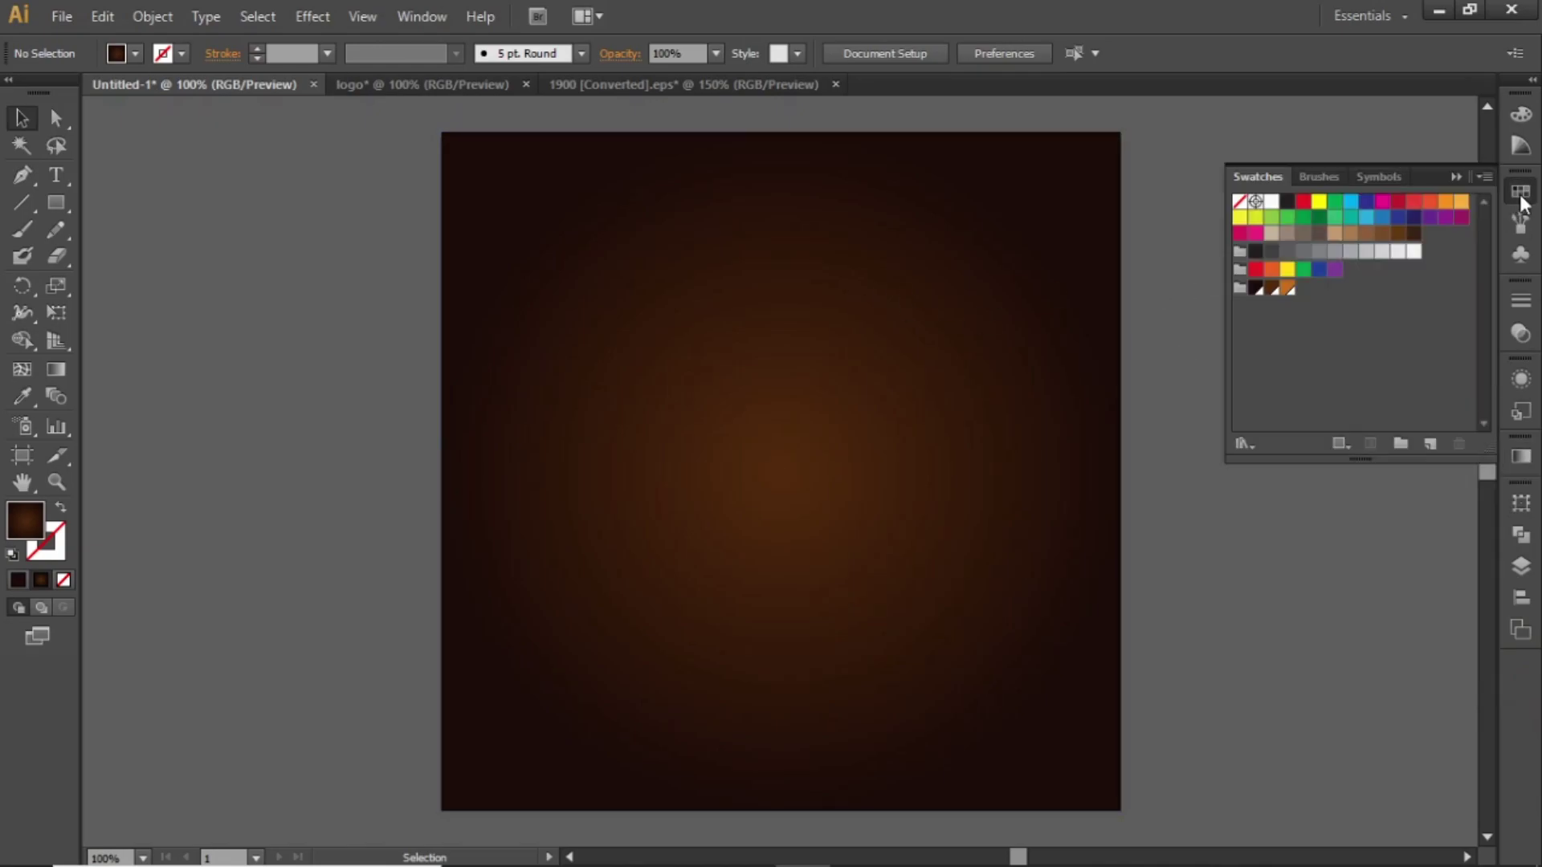
double_click(1278, 287)
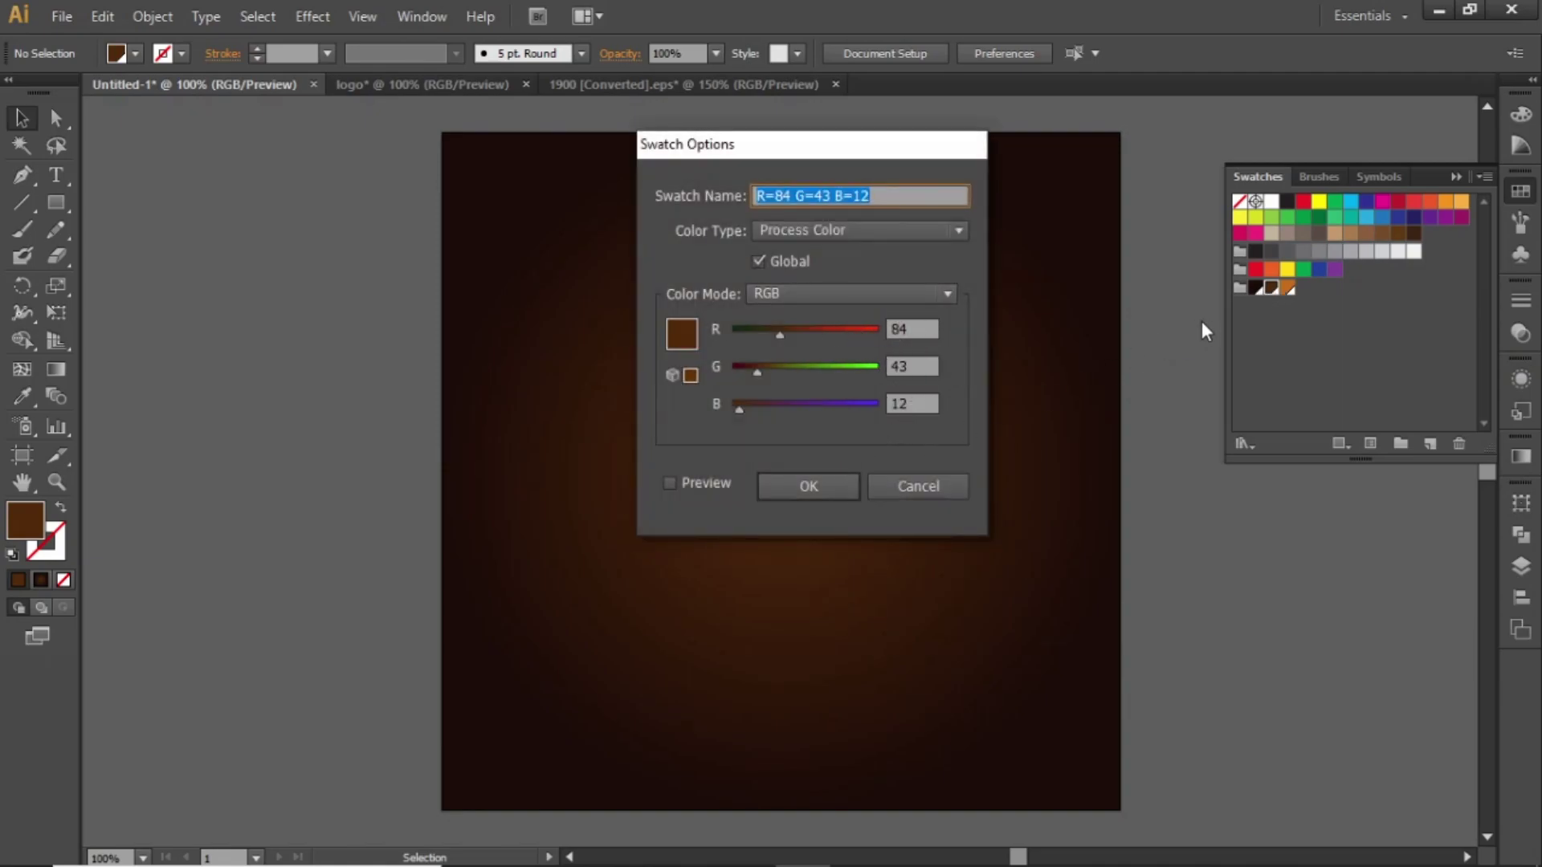
left_click(836, 483)
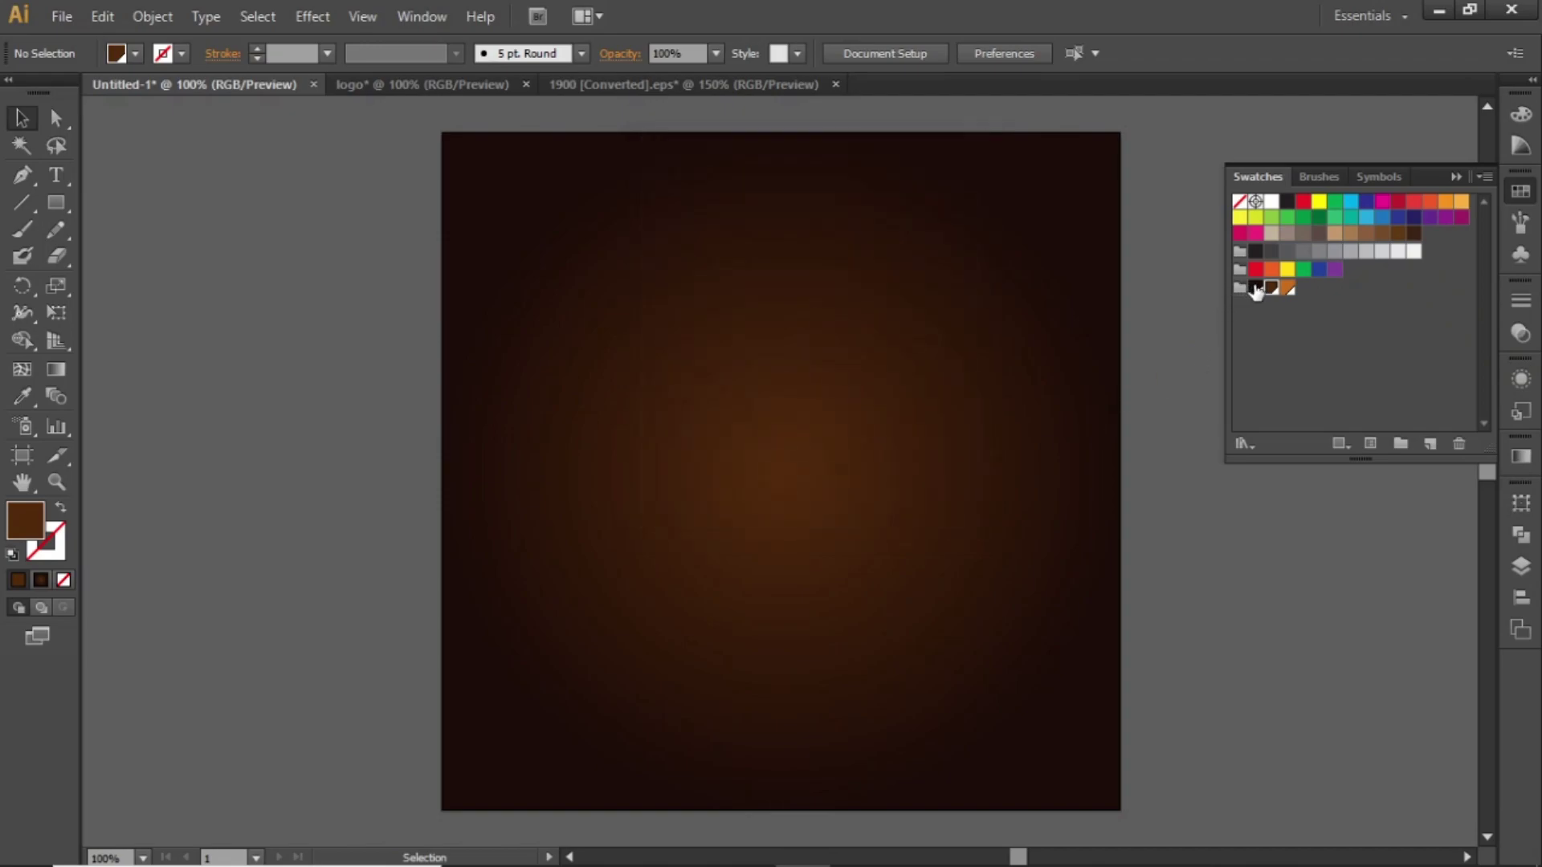
left_click(1256, 289)
double_click(1256, 289)
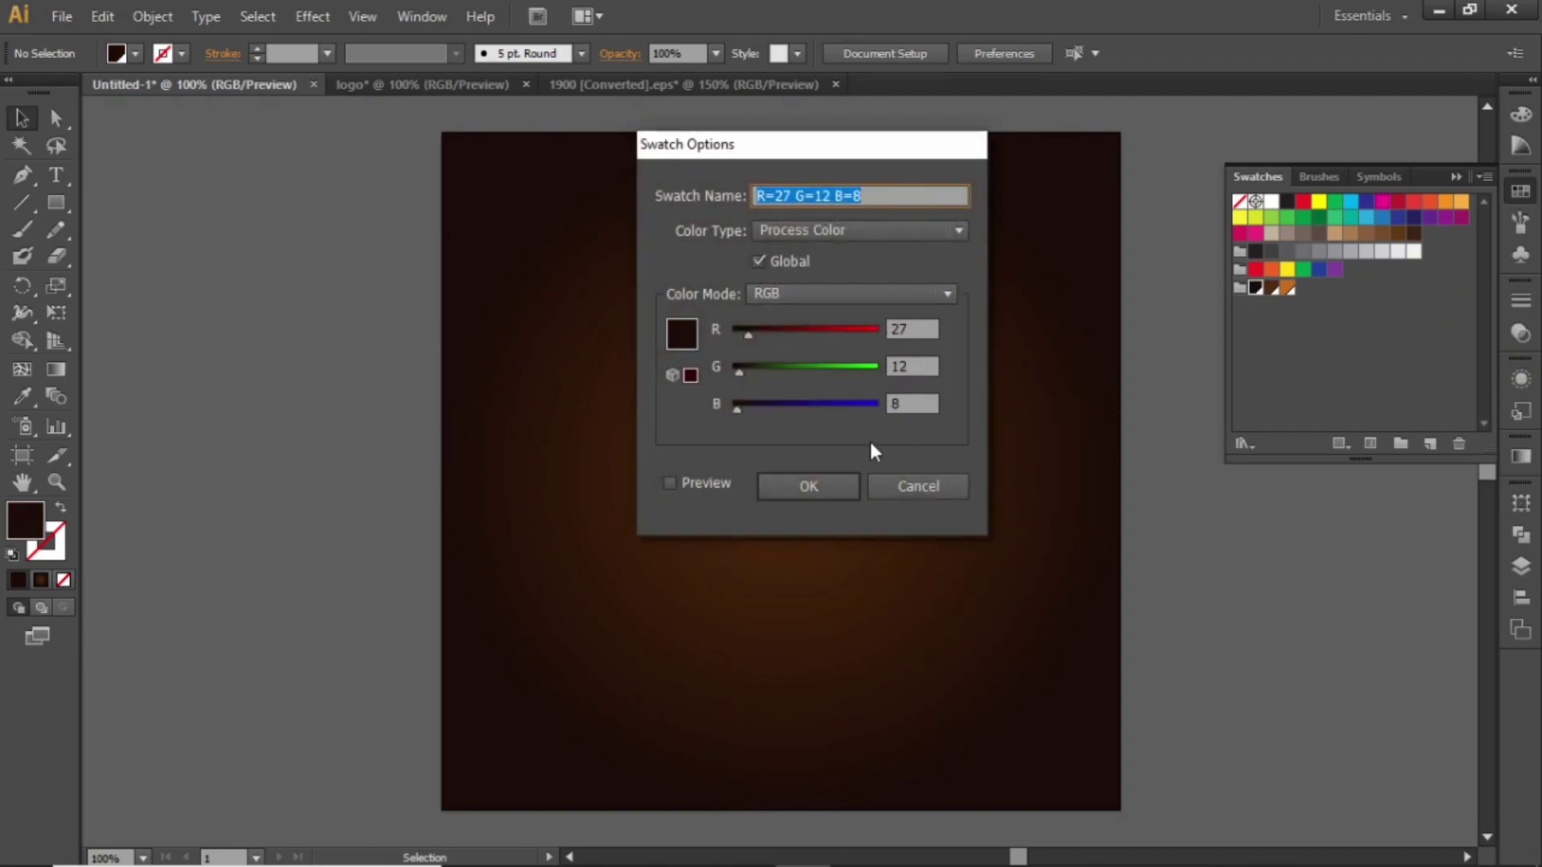
left_click(808, 486)
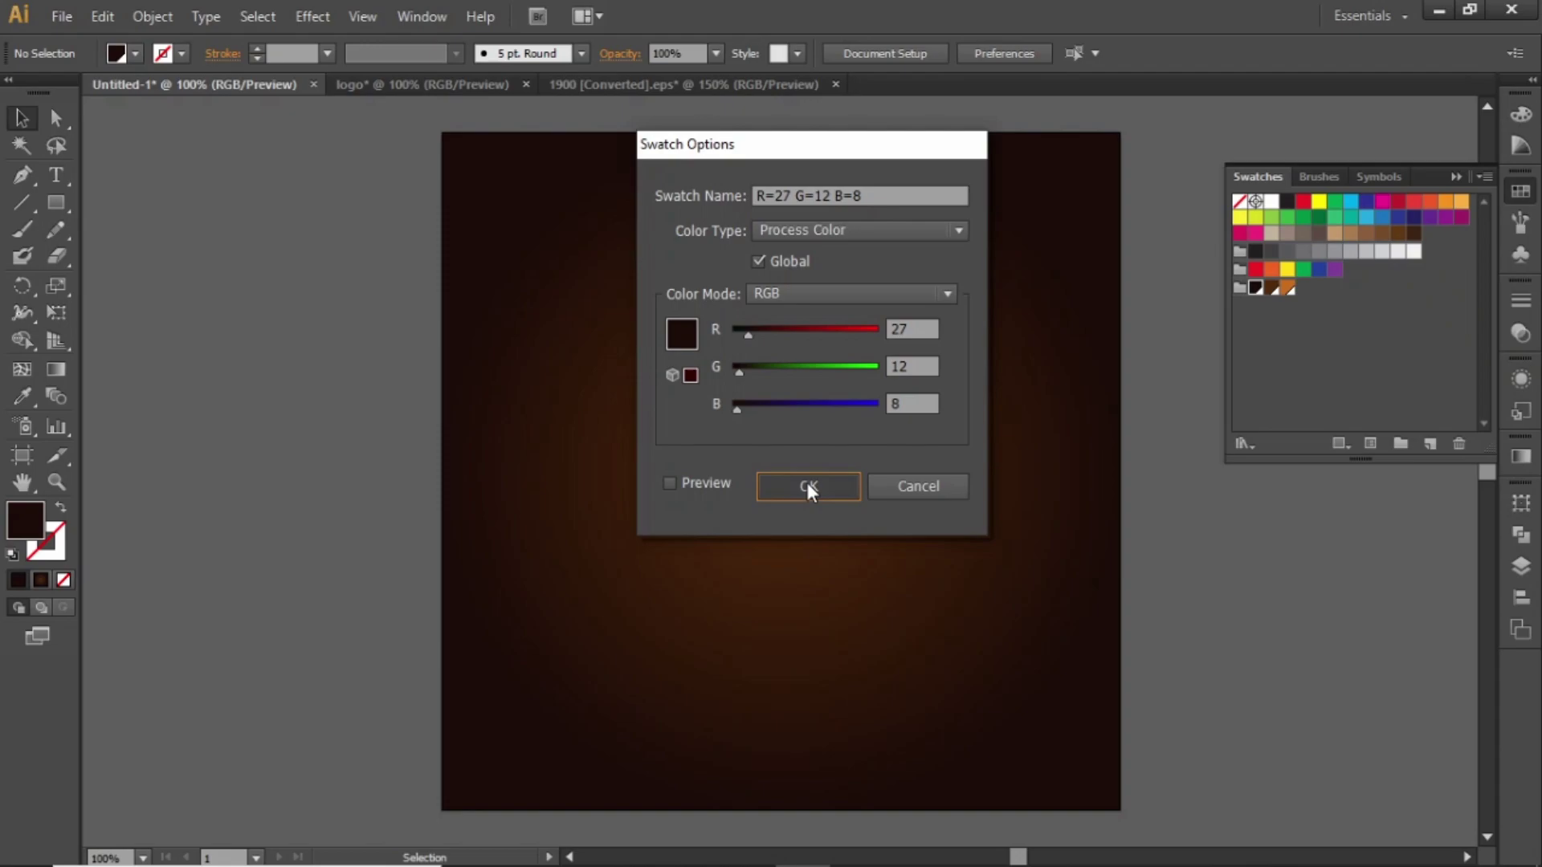
- Place Background.jpg from the project files folder into the flyer
left_click(1456, 176)
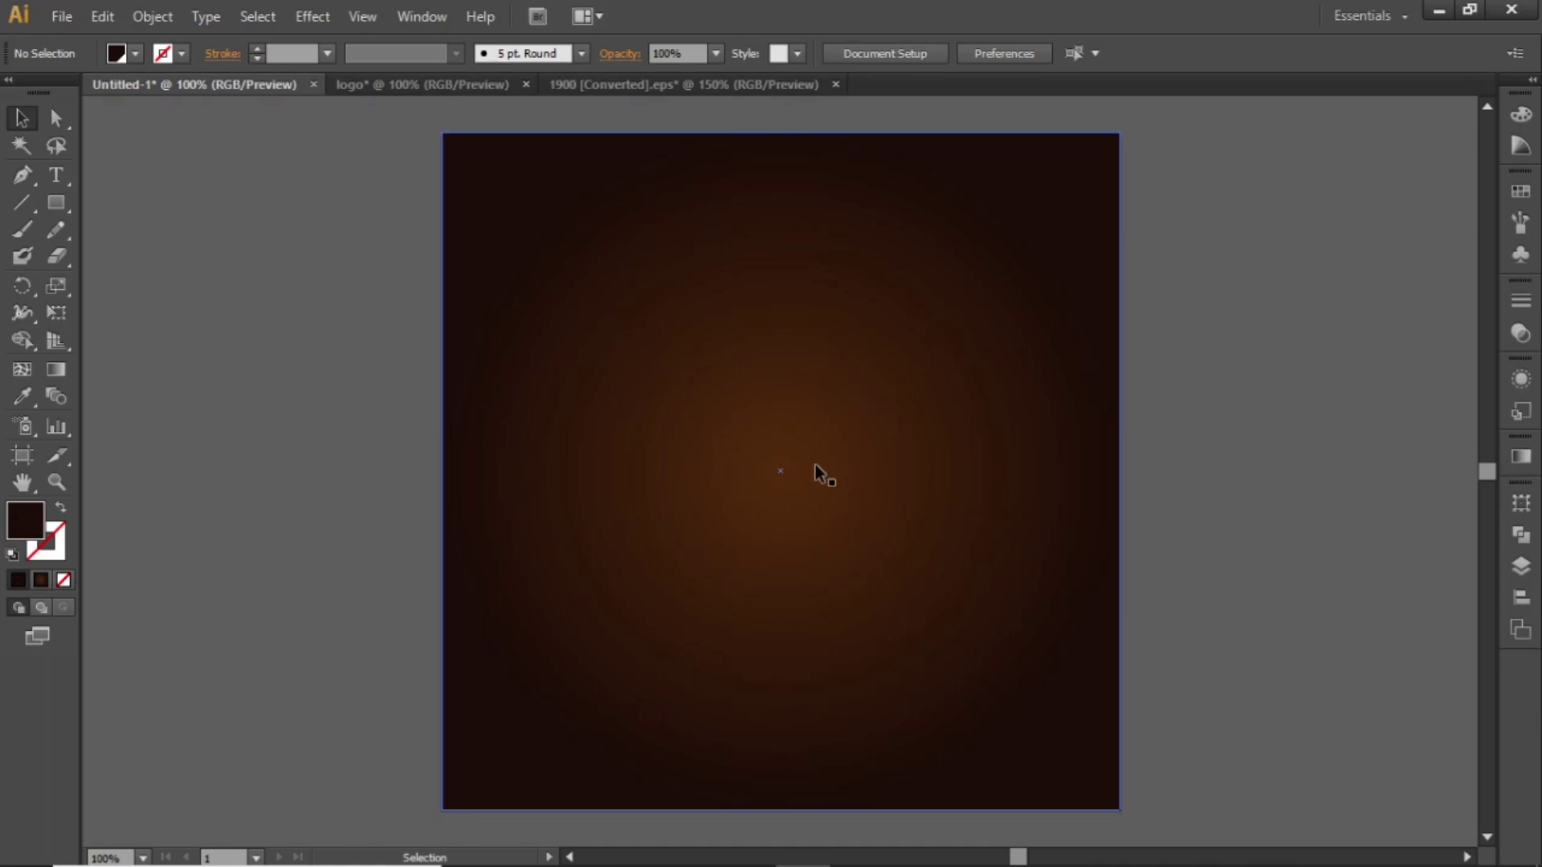
left_click(578, 845)
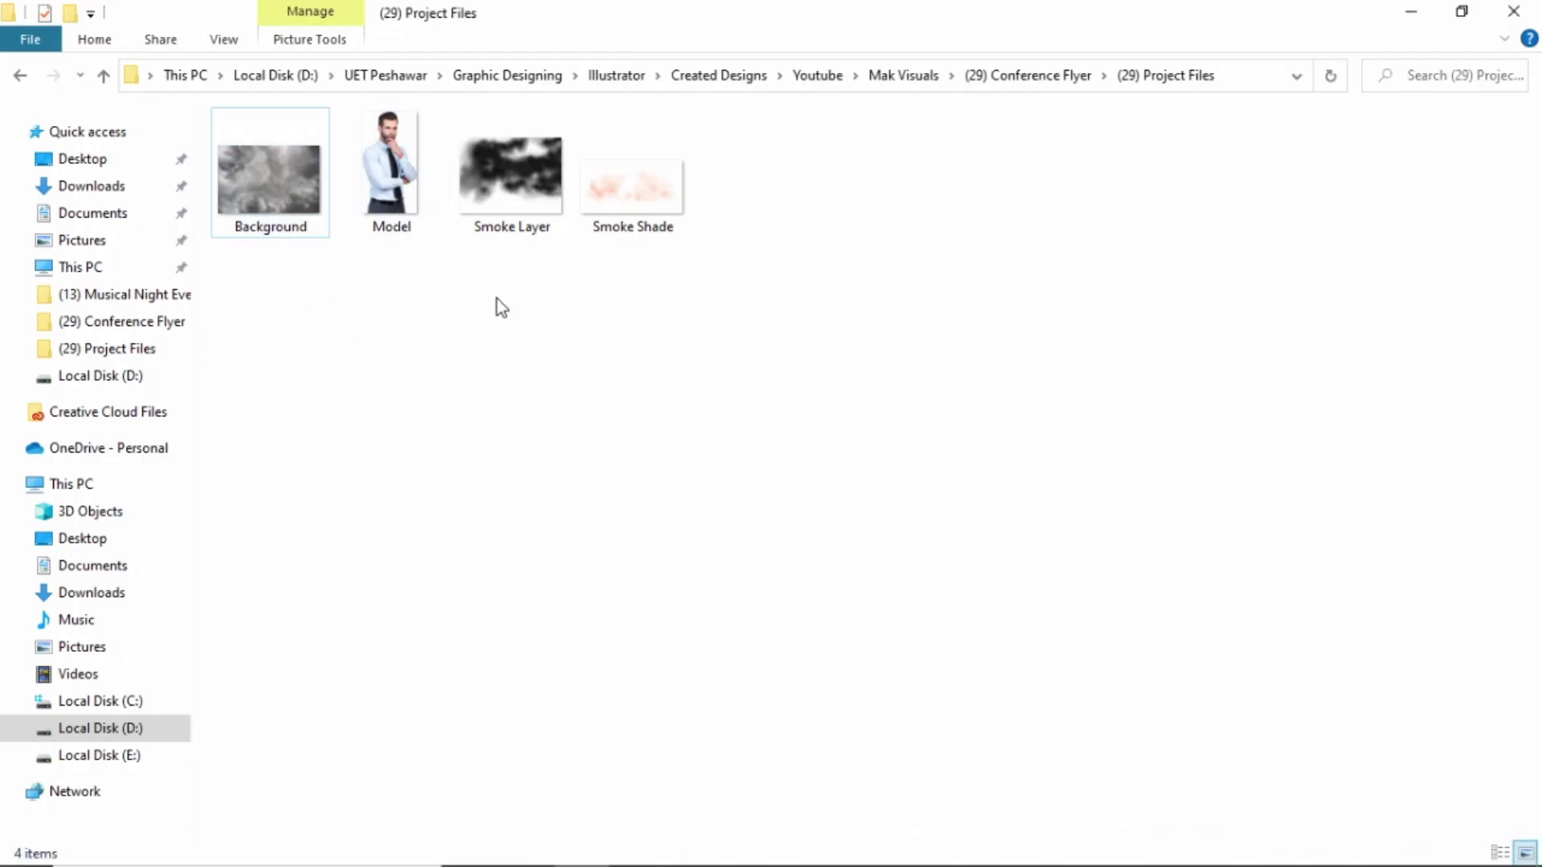
left_click_drag(228, 157, 753, 470)
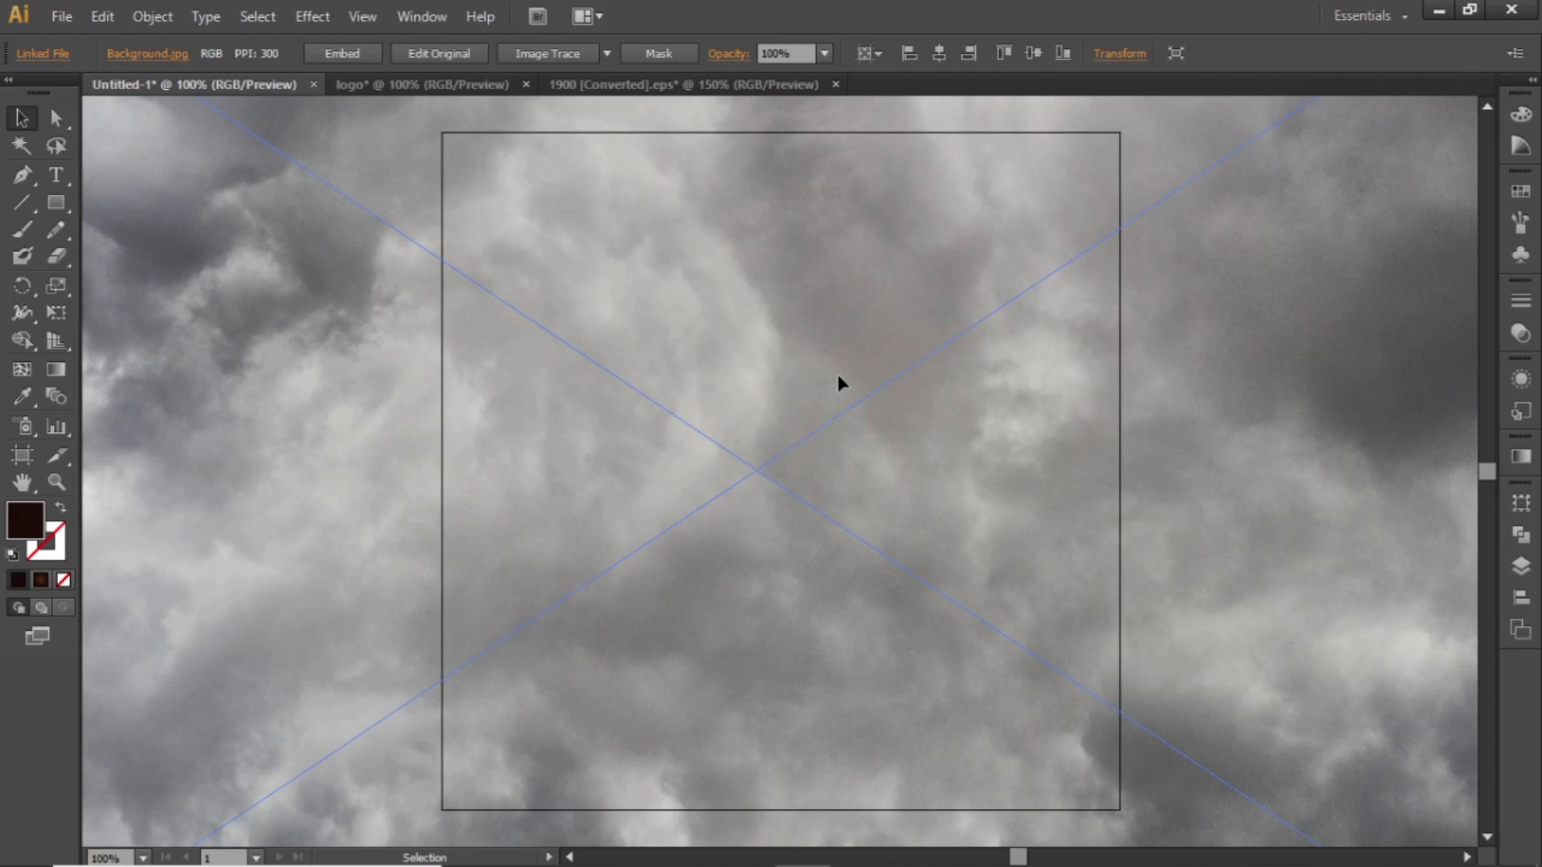
- Centre the cloud photo on the artboard and scale it to about 938 px wide
key("ctrl+minus")
key("ctrl+minus")
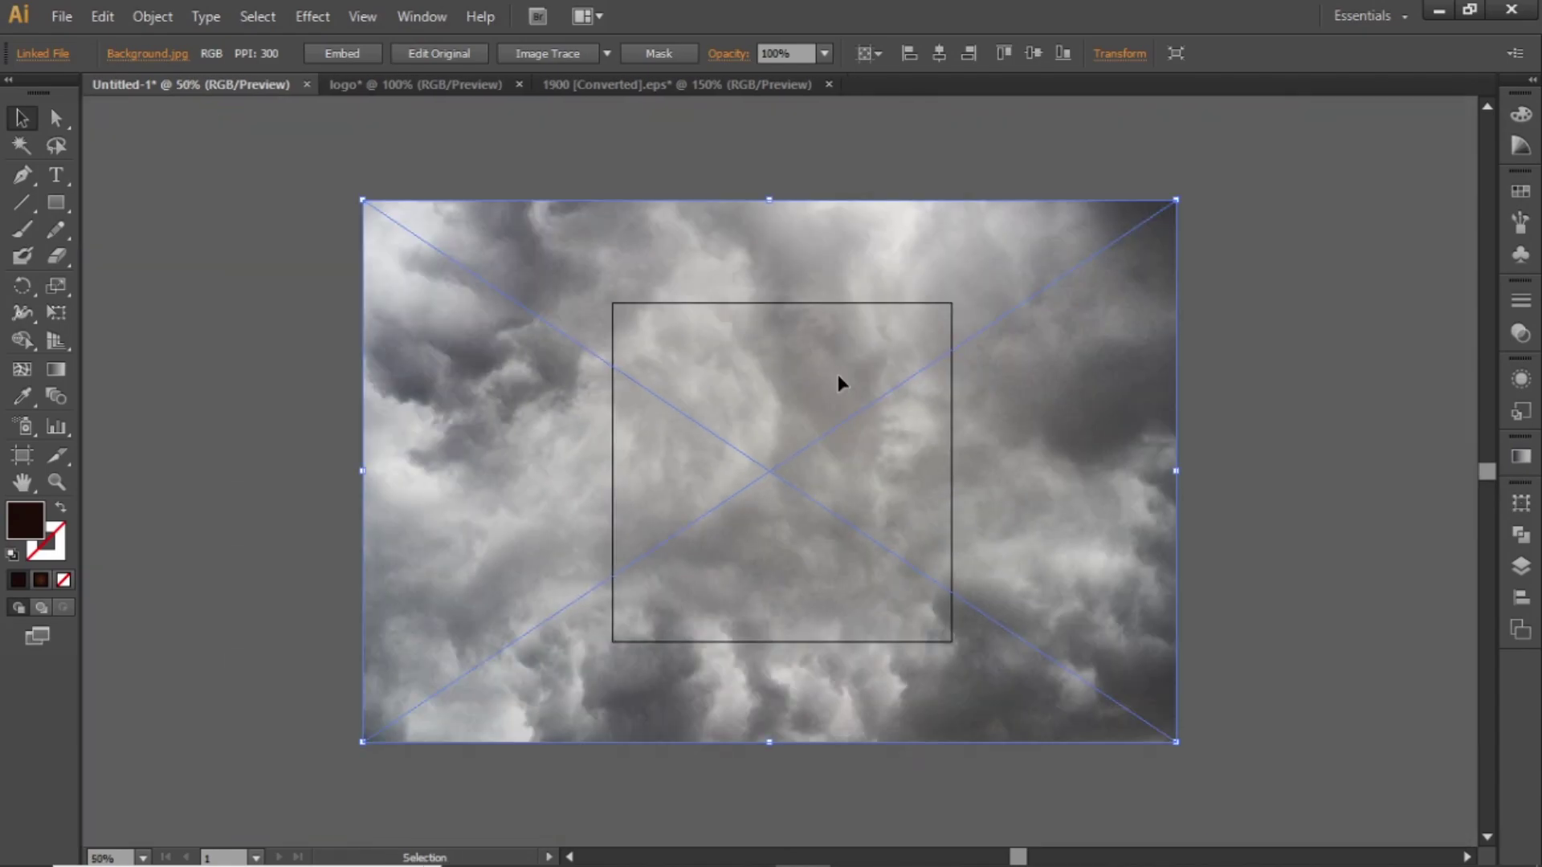
left_click(1521, 597)
left_click(1295, 543)
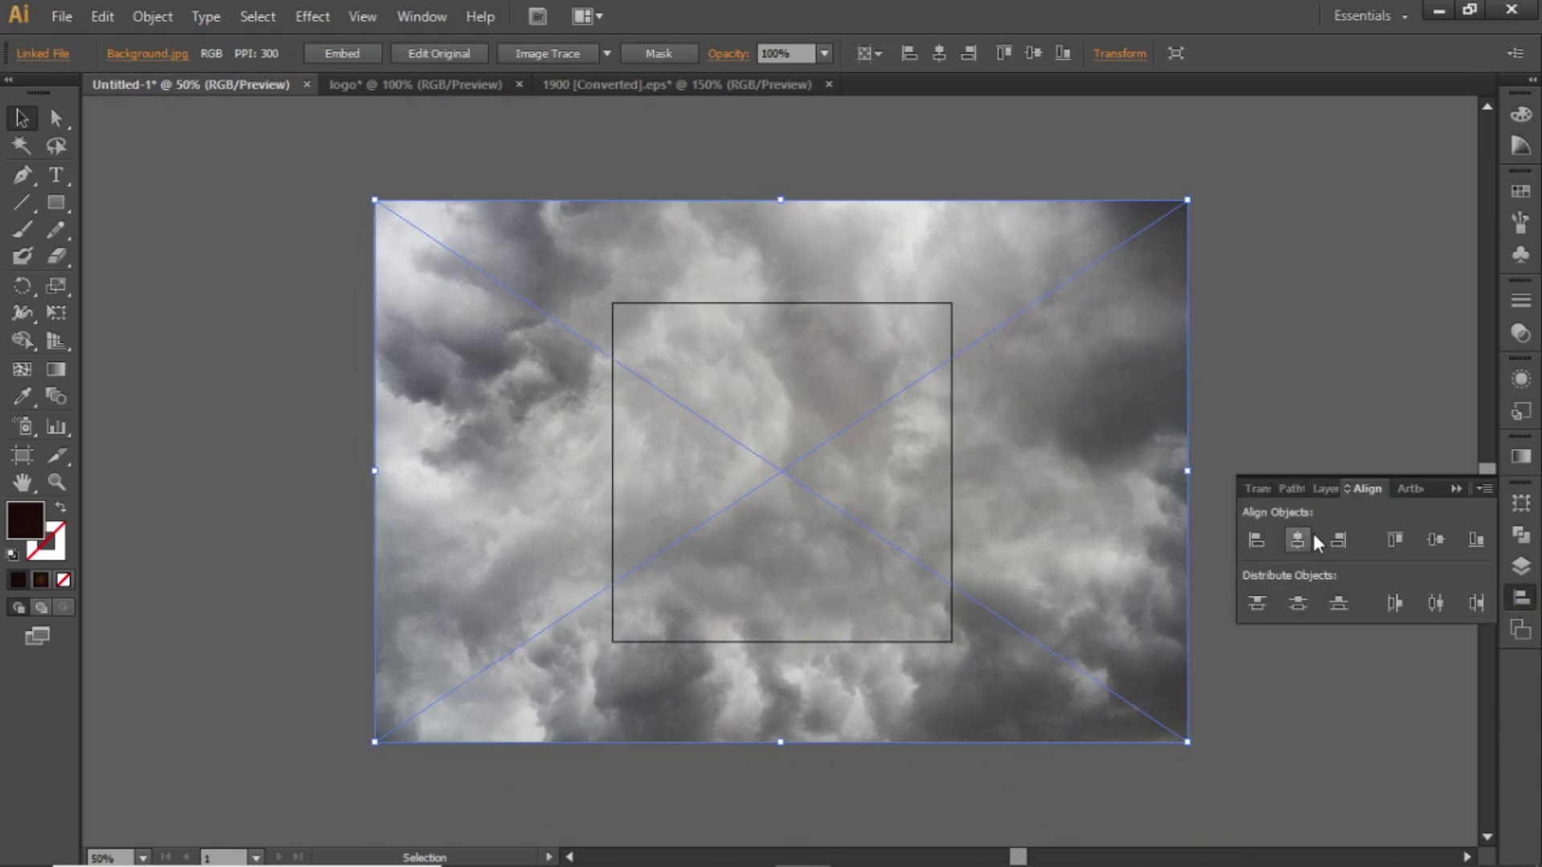
left_click(1424, 542)
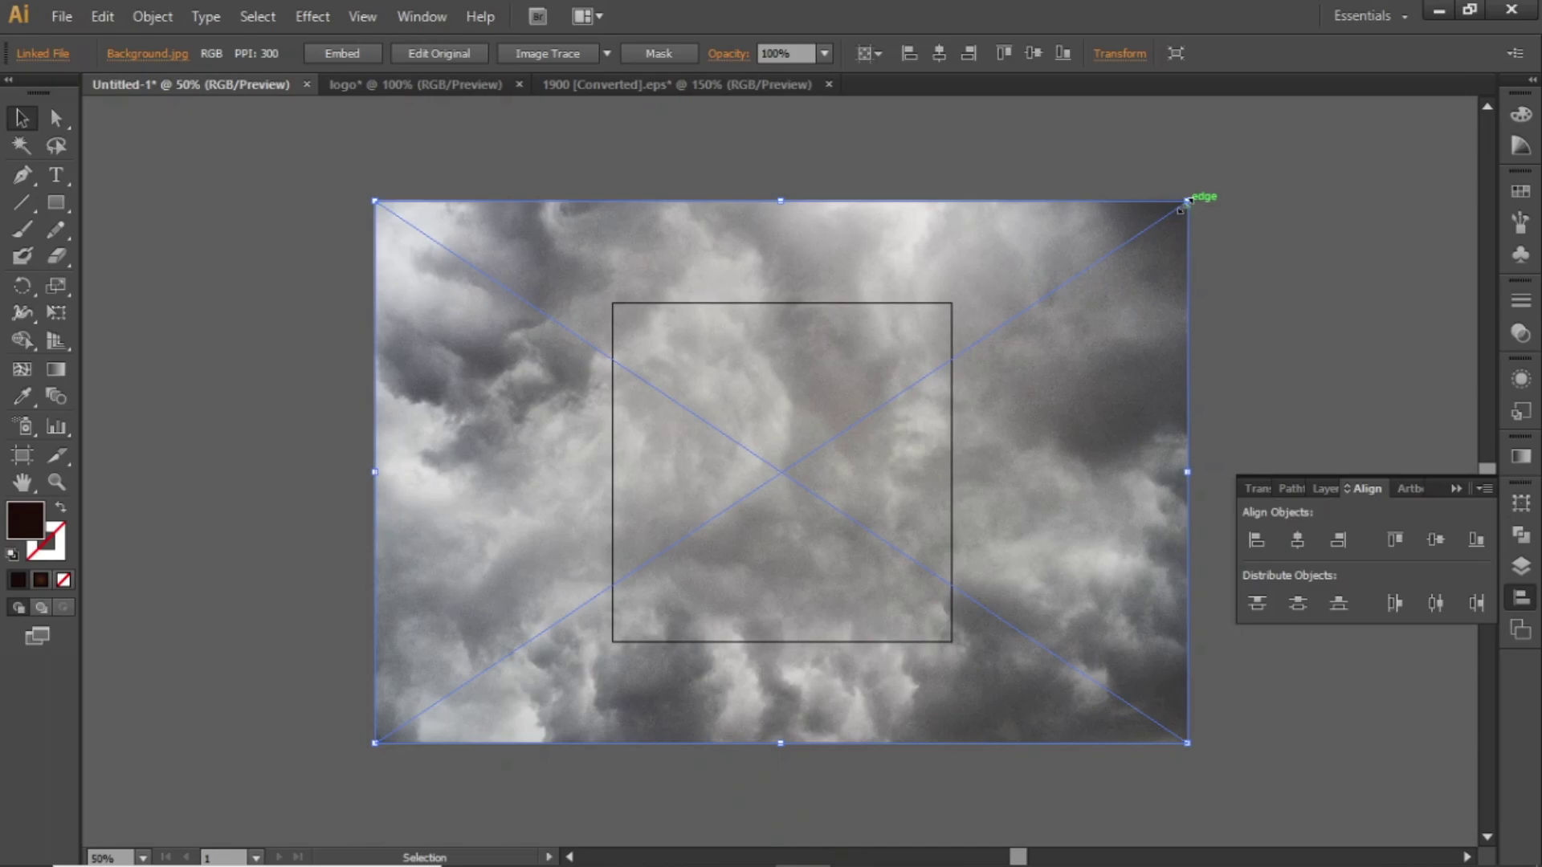
left_click_drag(1183, 208, 1048, 277)
key("ctrl+equal")
key("ctrl+equal")
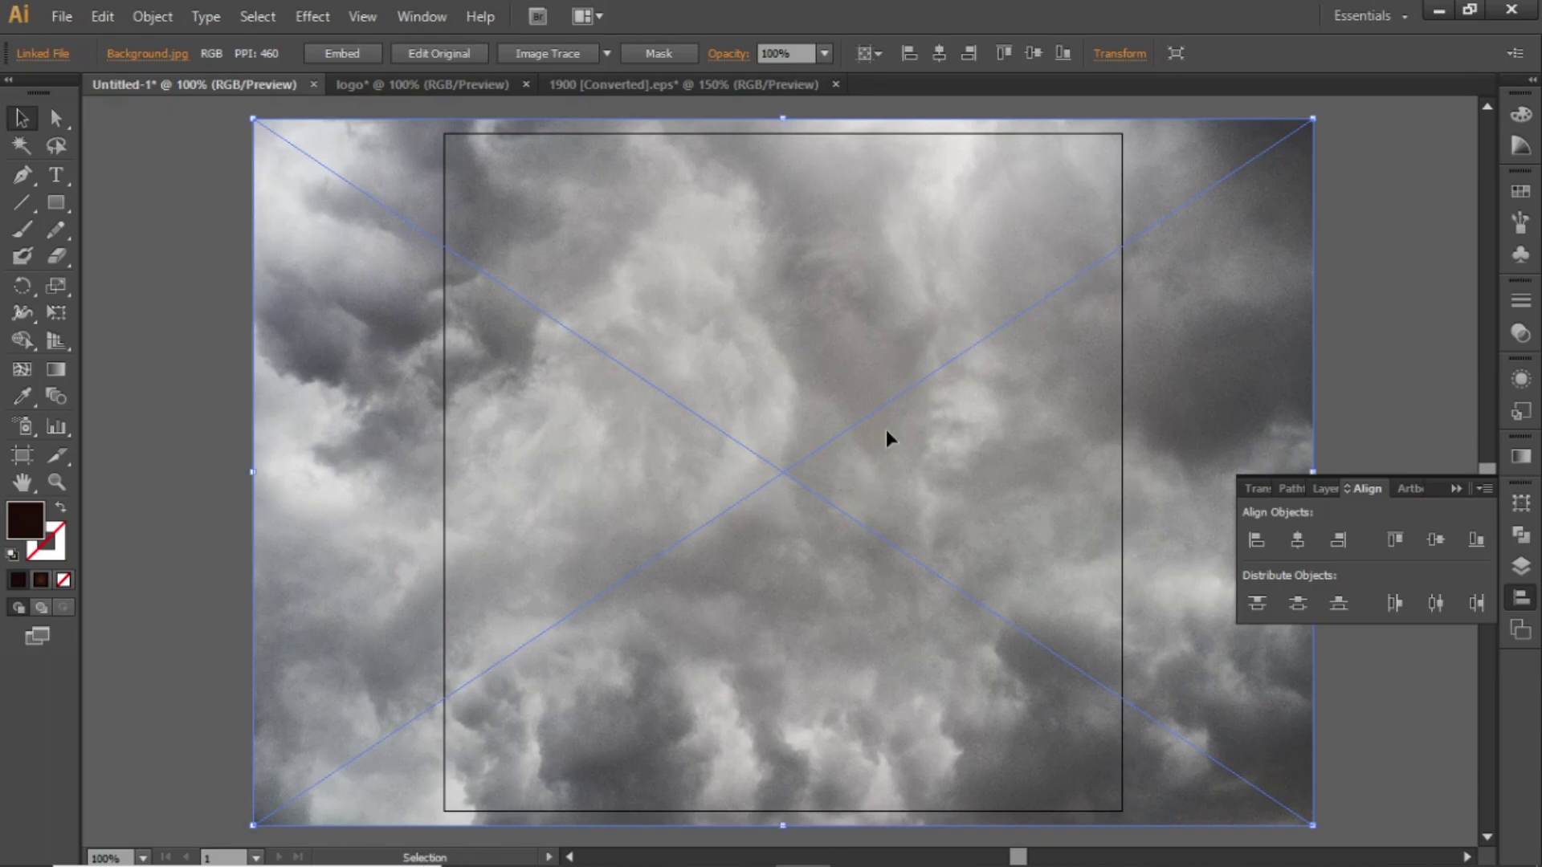
left_click_drag(861, 387, 774, 405)
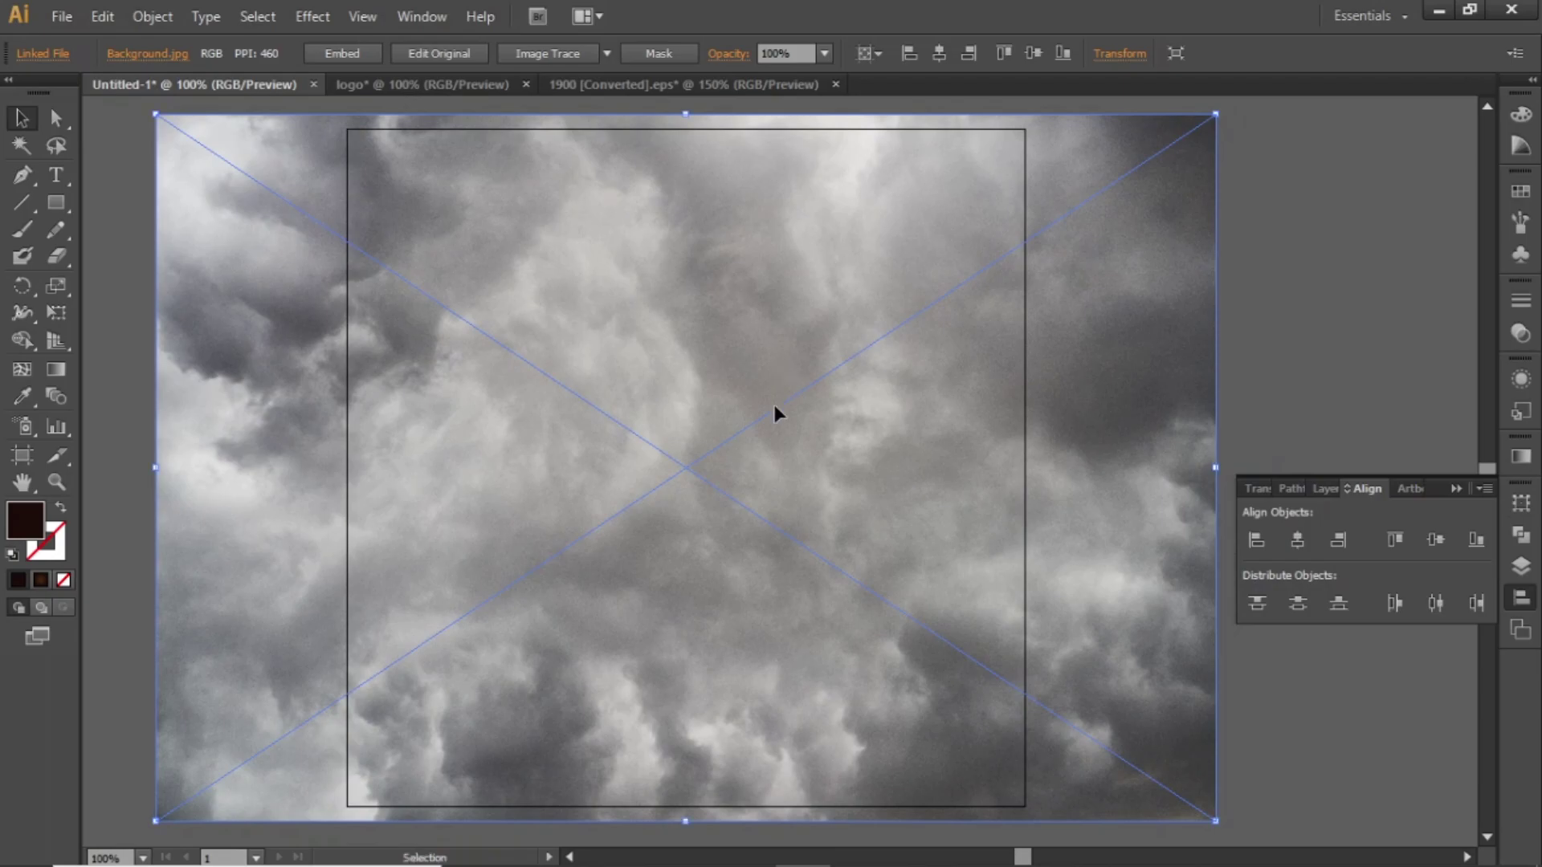
- Set the cloud image's blending mode to Screen
left_click(1521, 333)
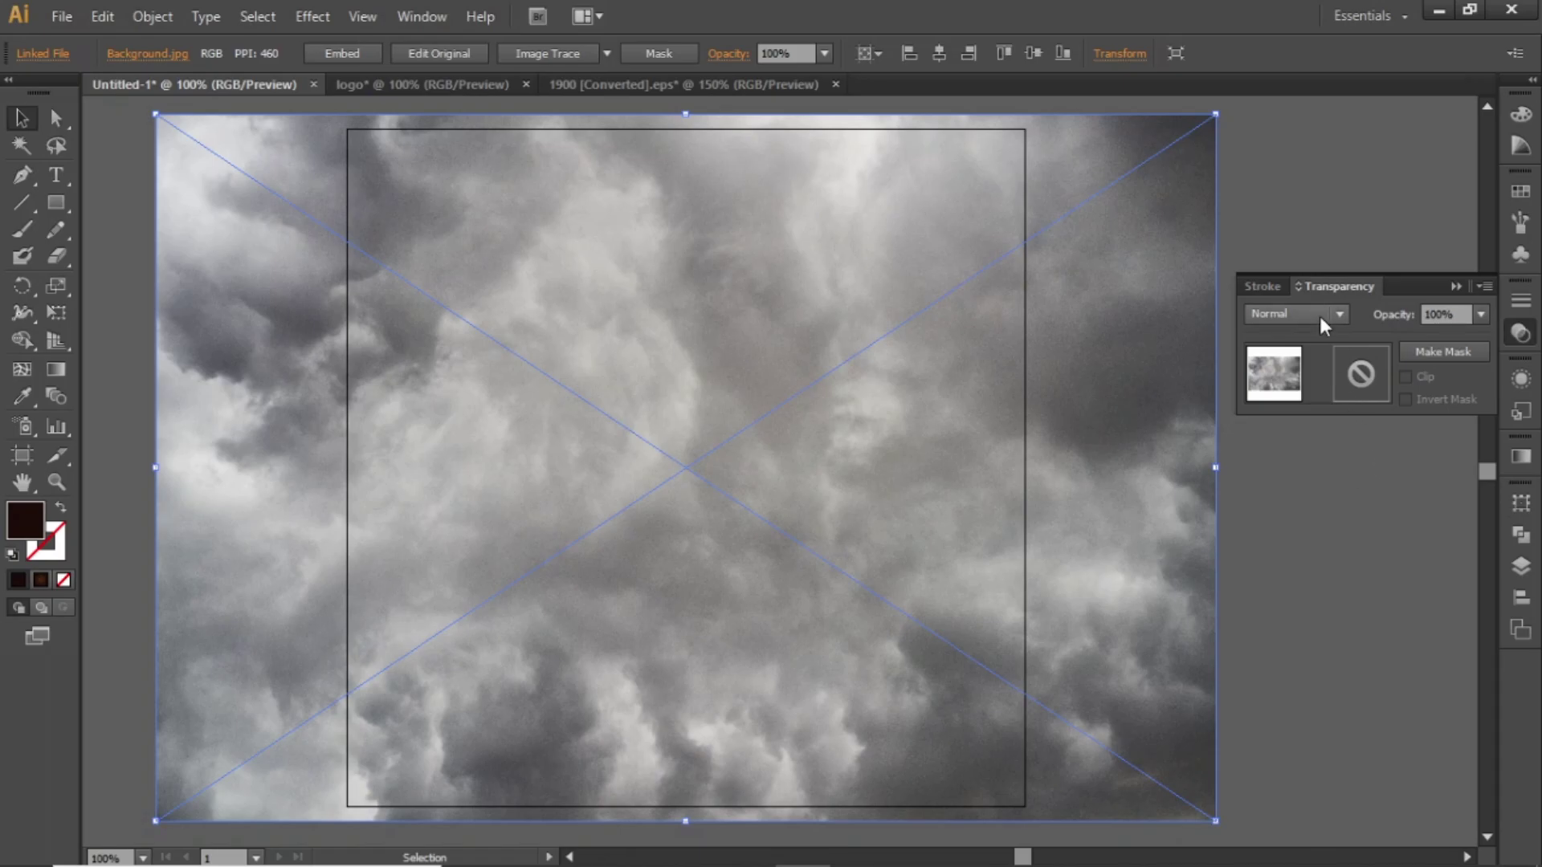
left_click(418, 21)
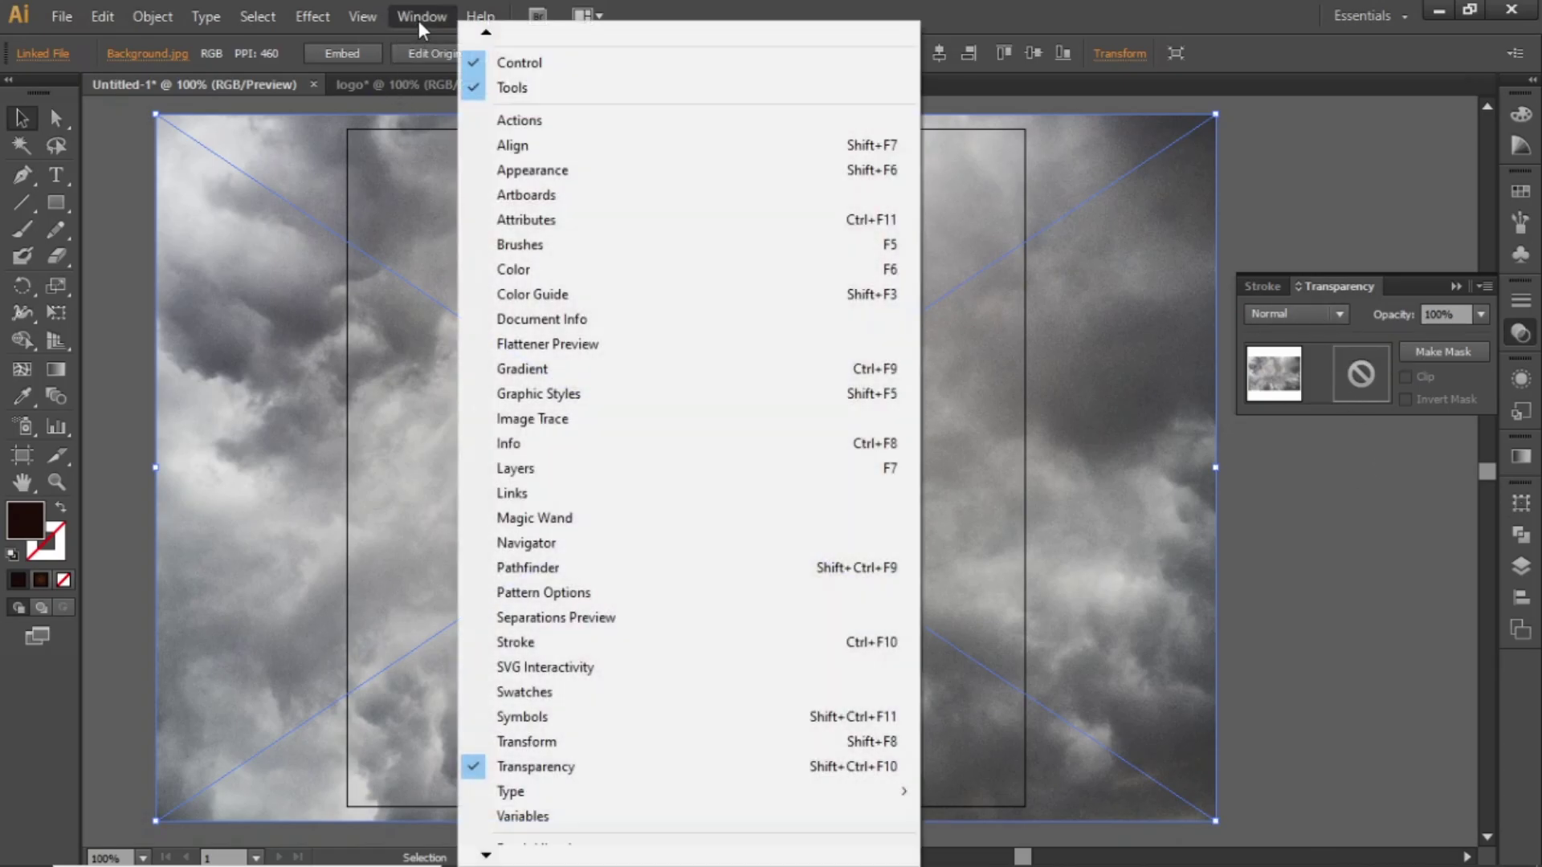
mouse_move(486, 858)
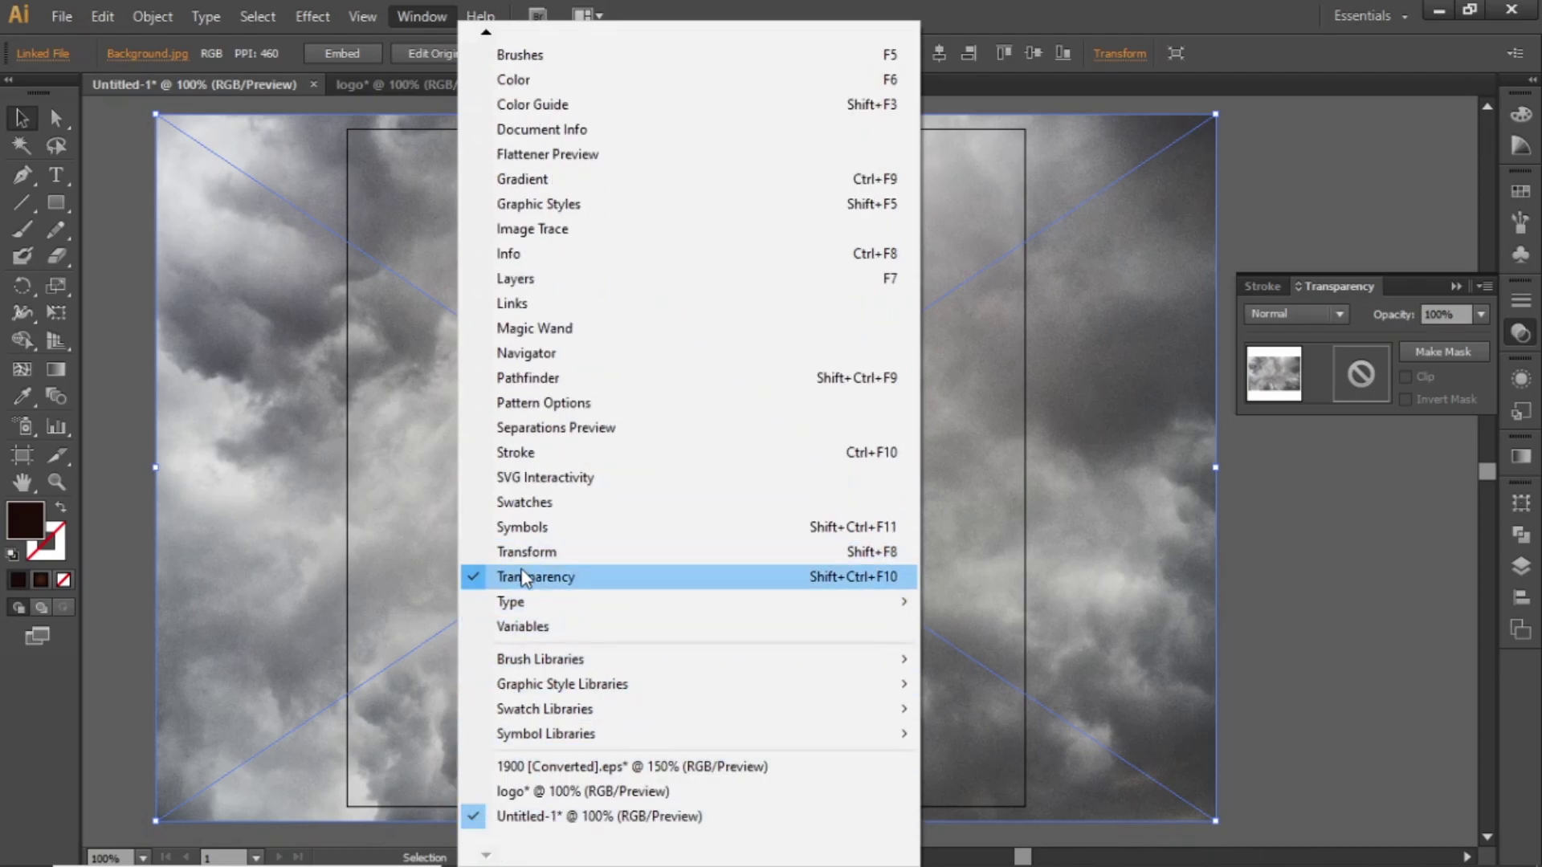
left_click(1300, 11)
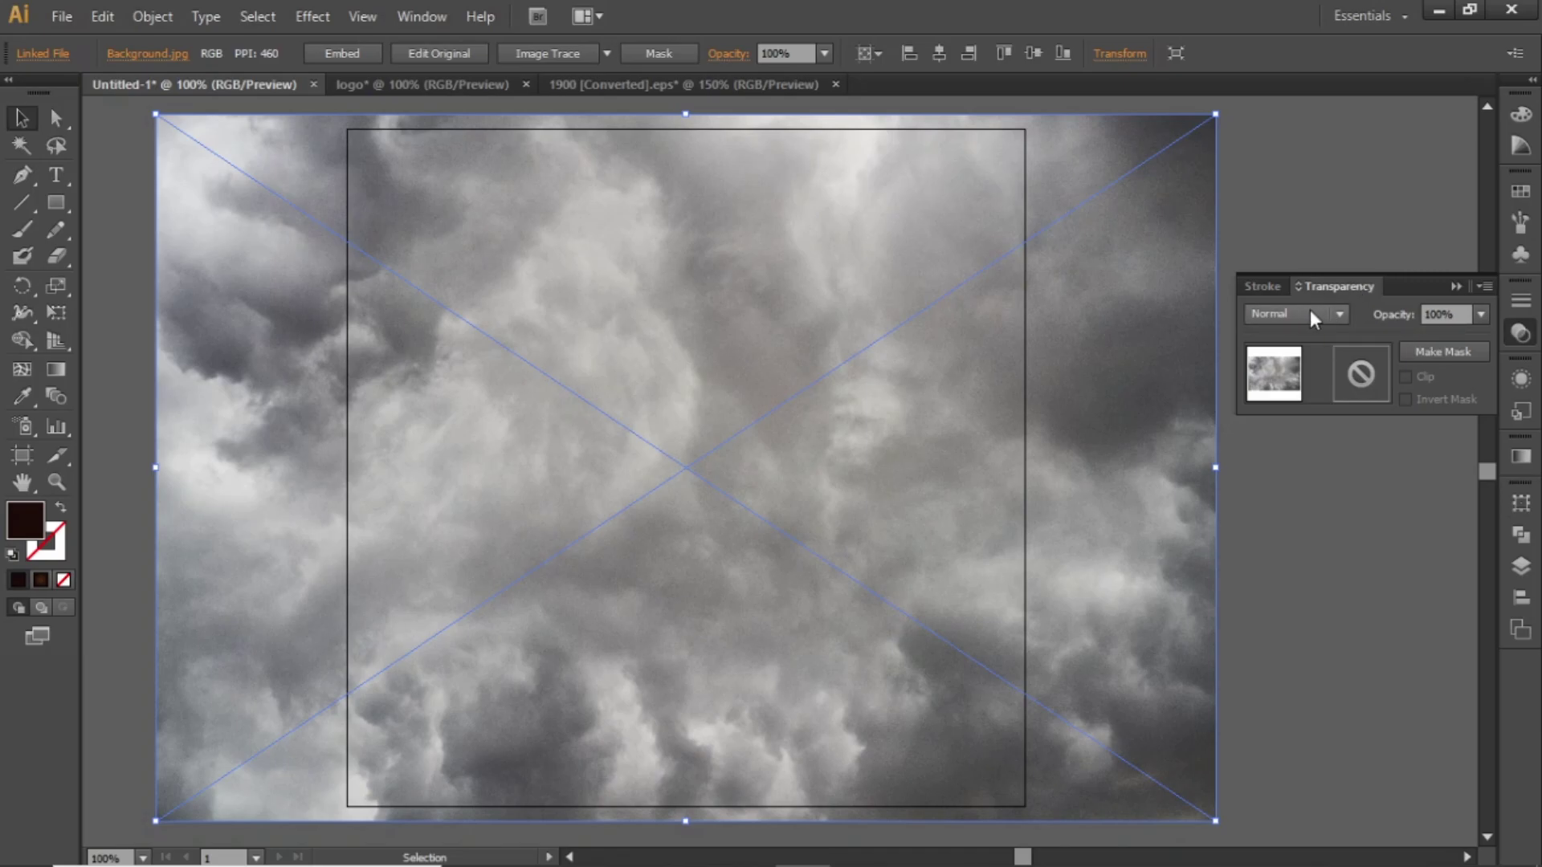
left_click(1312, 312)
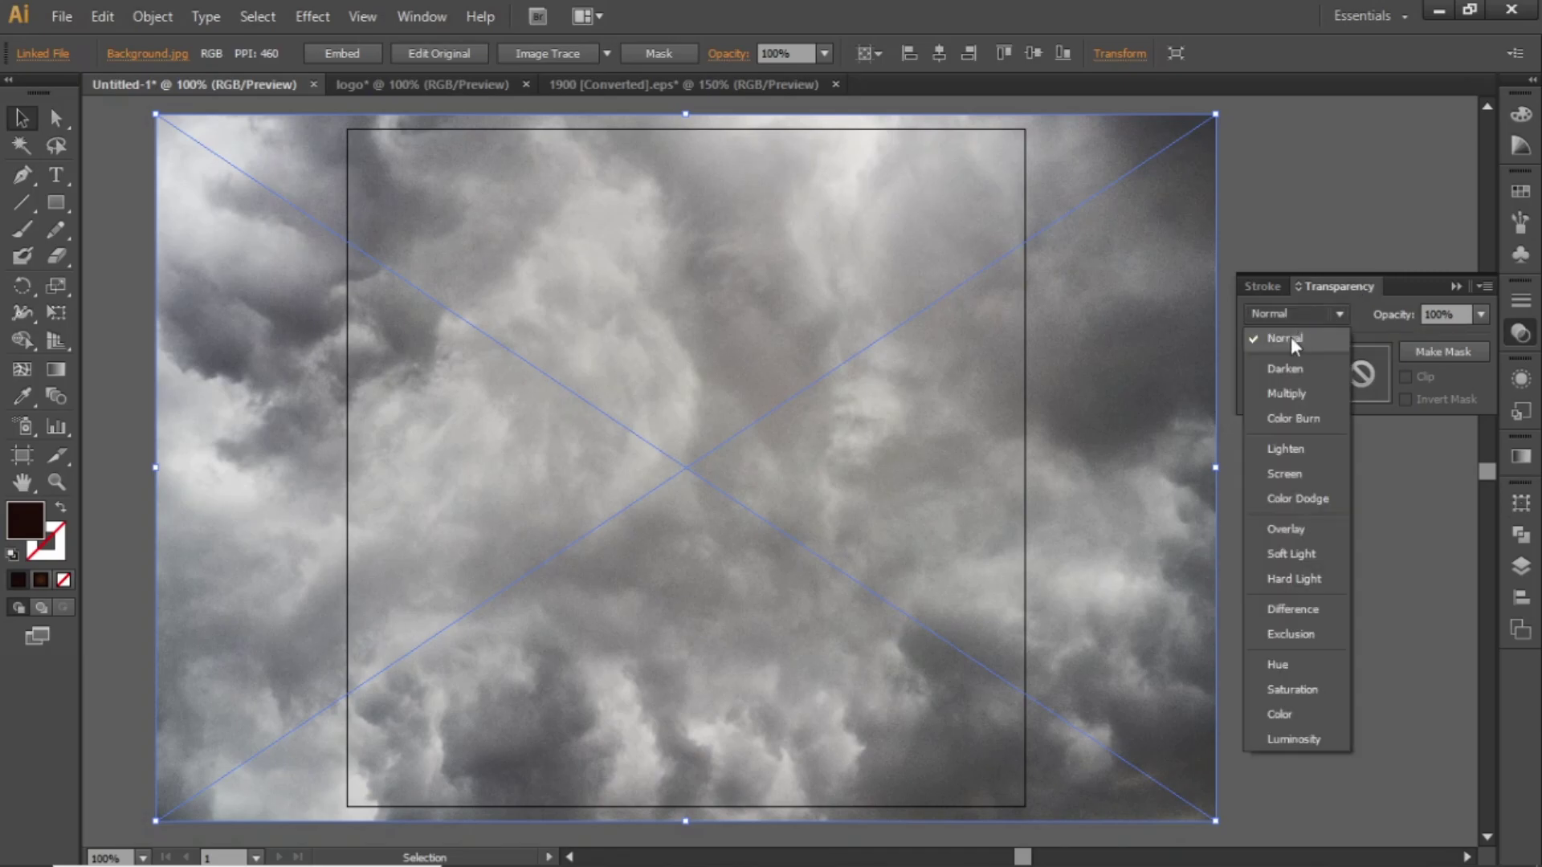
left_click(1293, 475)
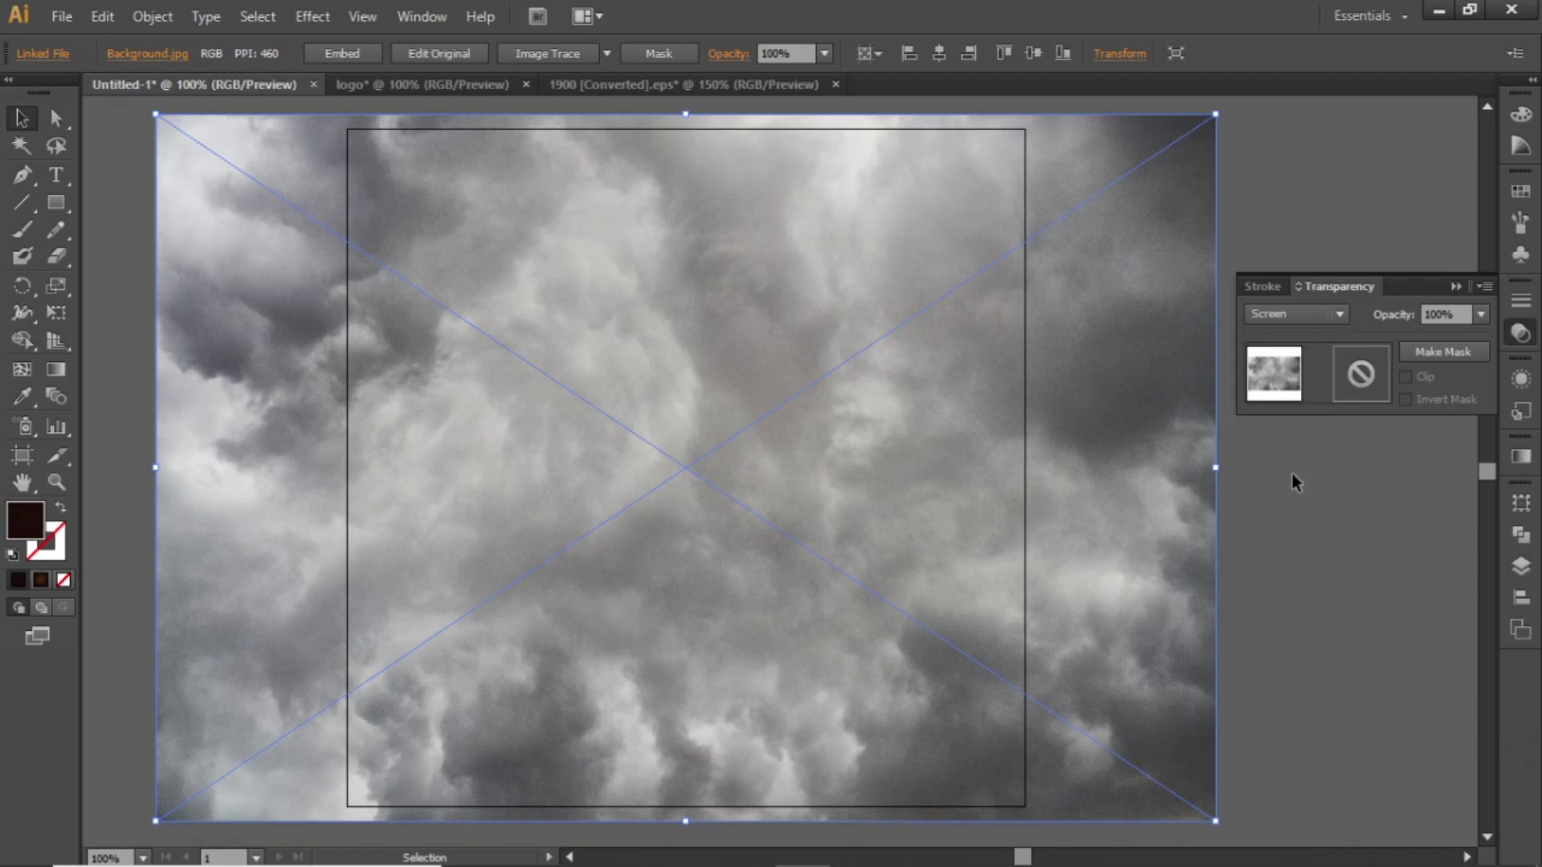
left_click(1459, 286)
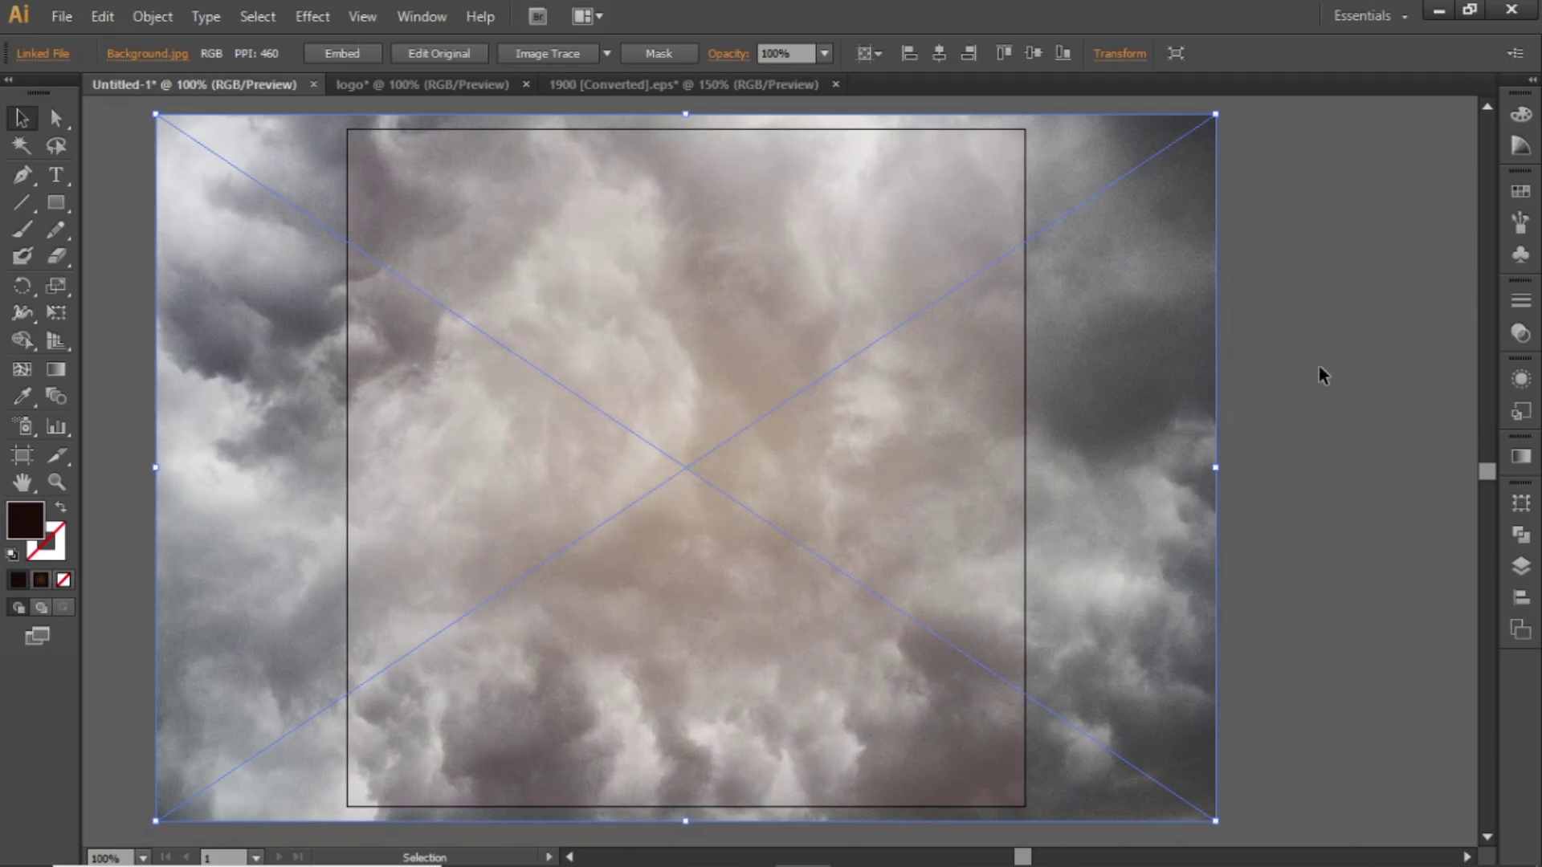
left_click(1319, 366)
- Place the Smoke Shade image from the project files folder onto the canvas
left_click_drag(771, 474, 827, 471)
key("a")
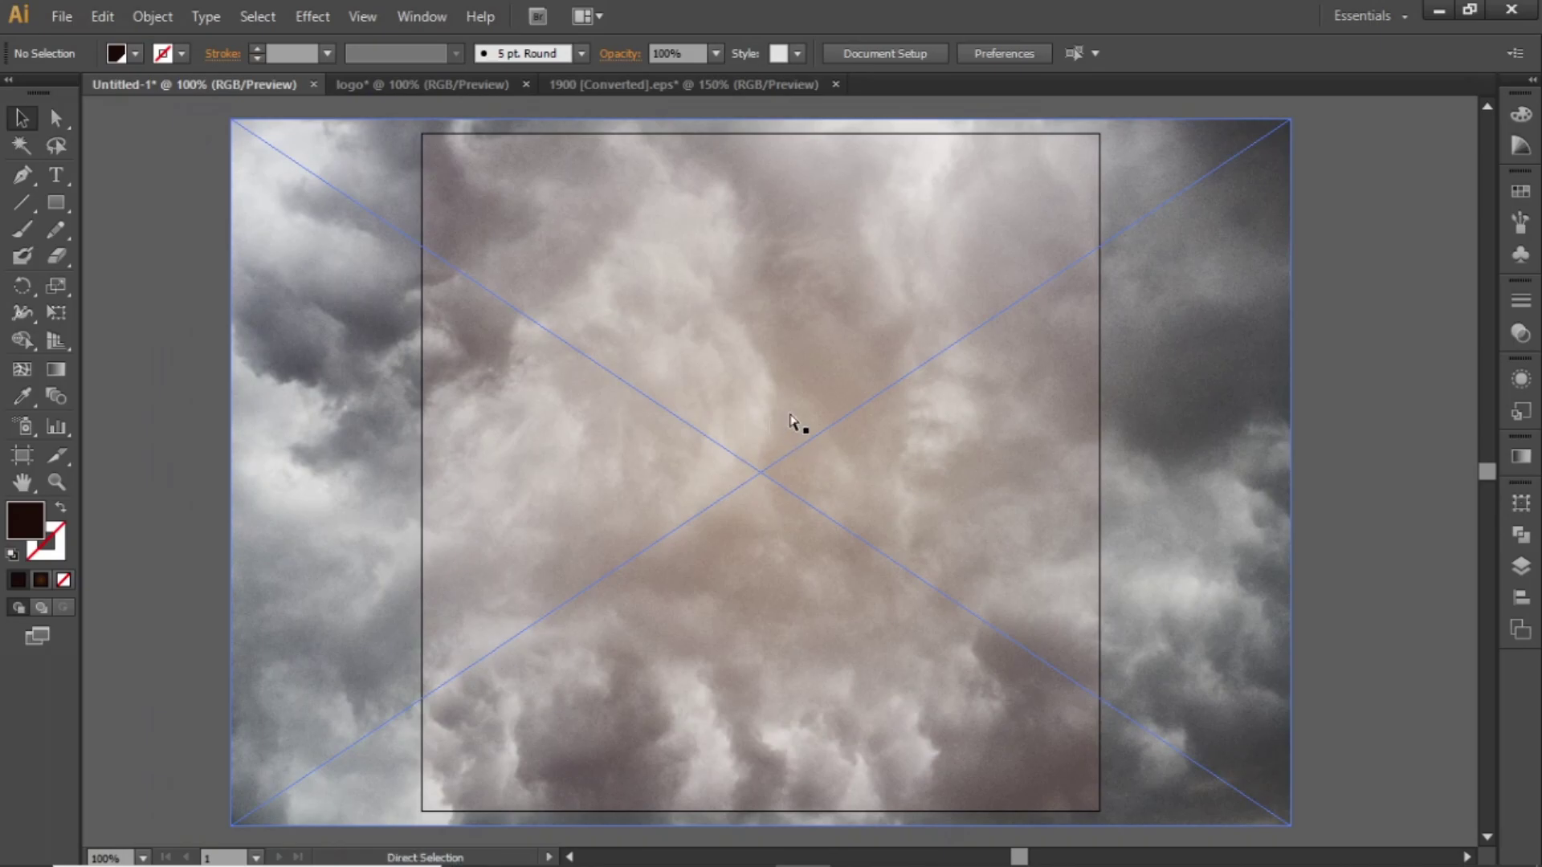
key("ctrl+minus")
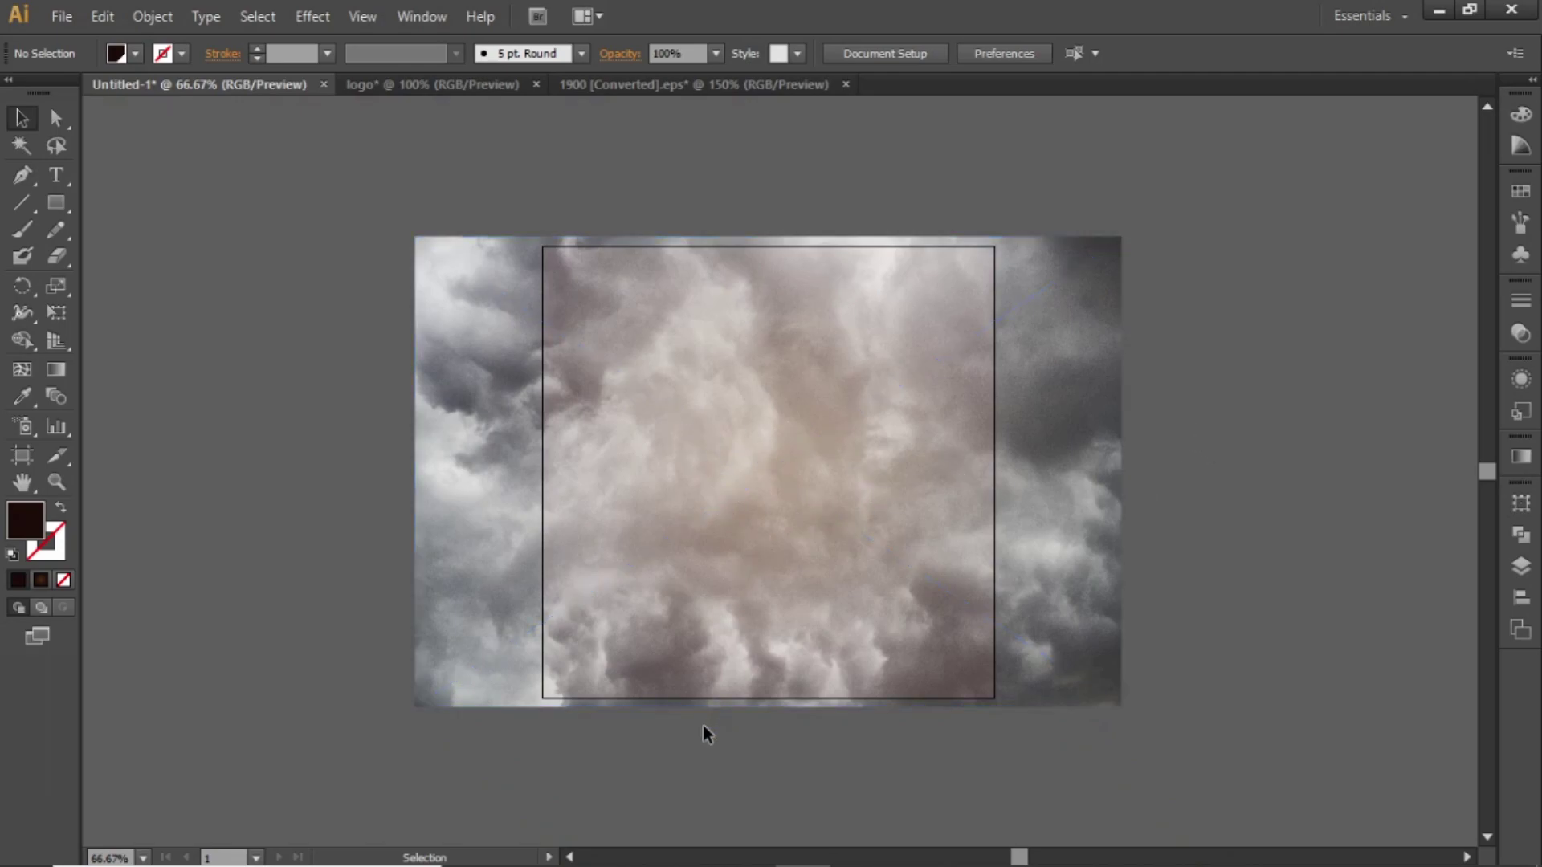
left_click(581, 850)
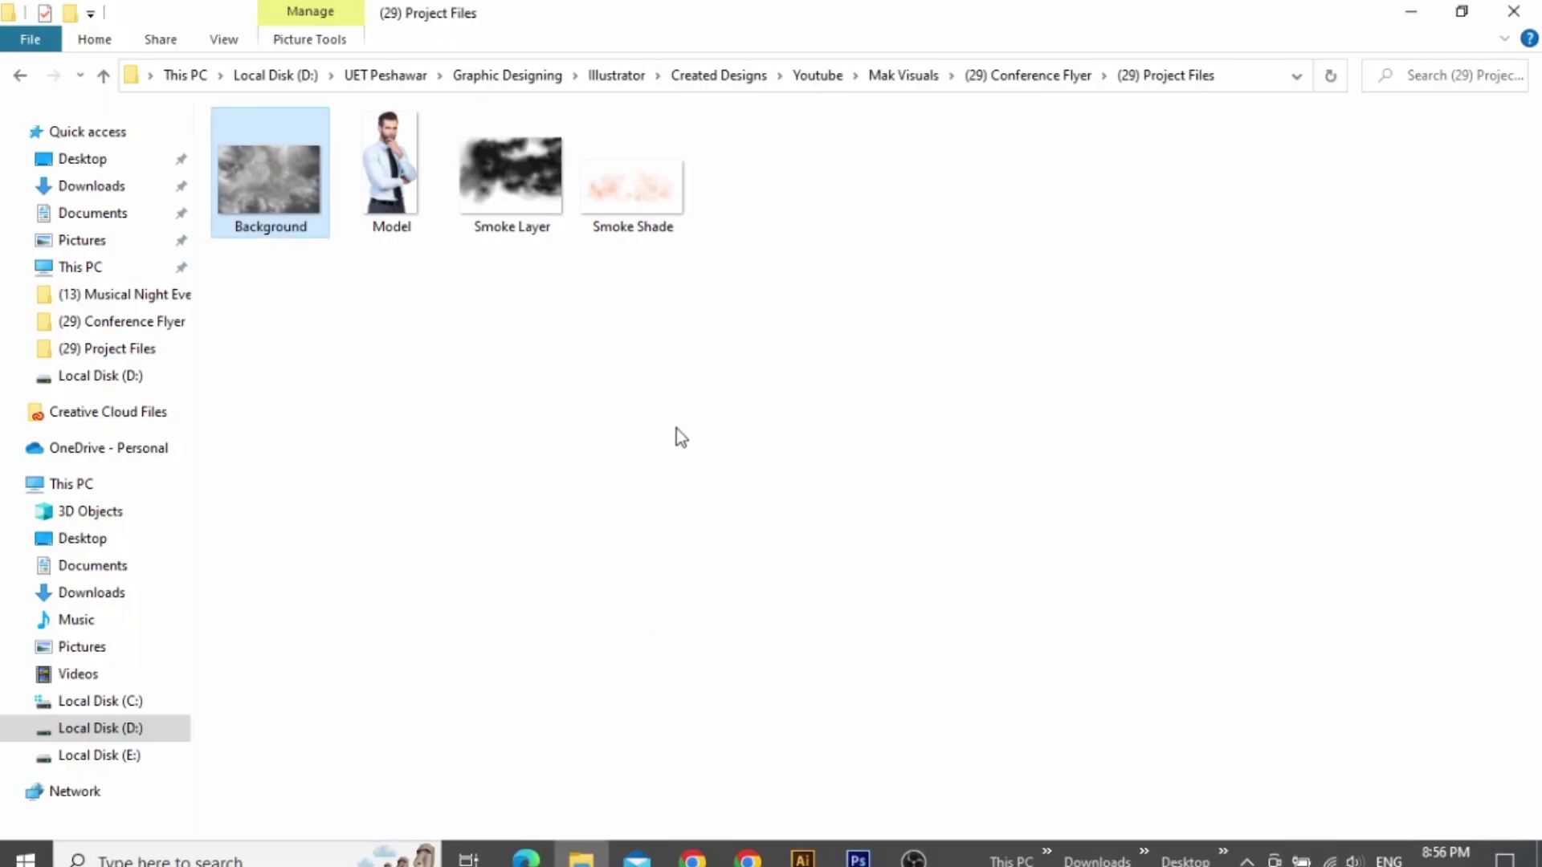
left_click_drag(639, 186, 758, 476)
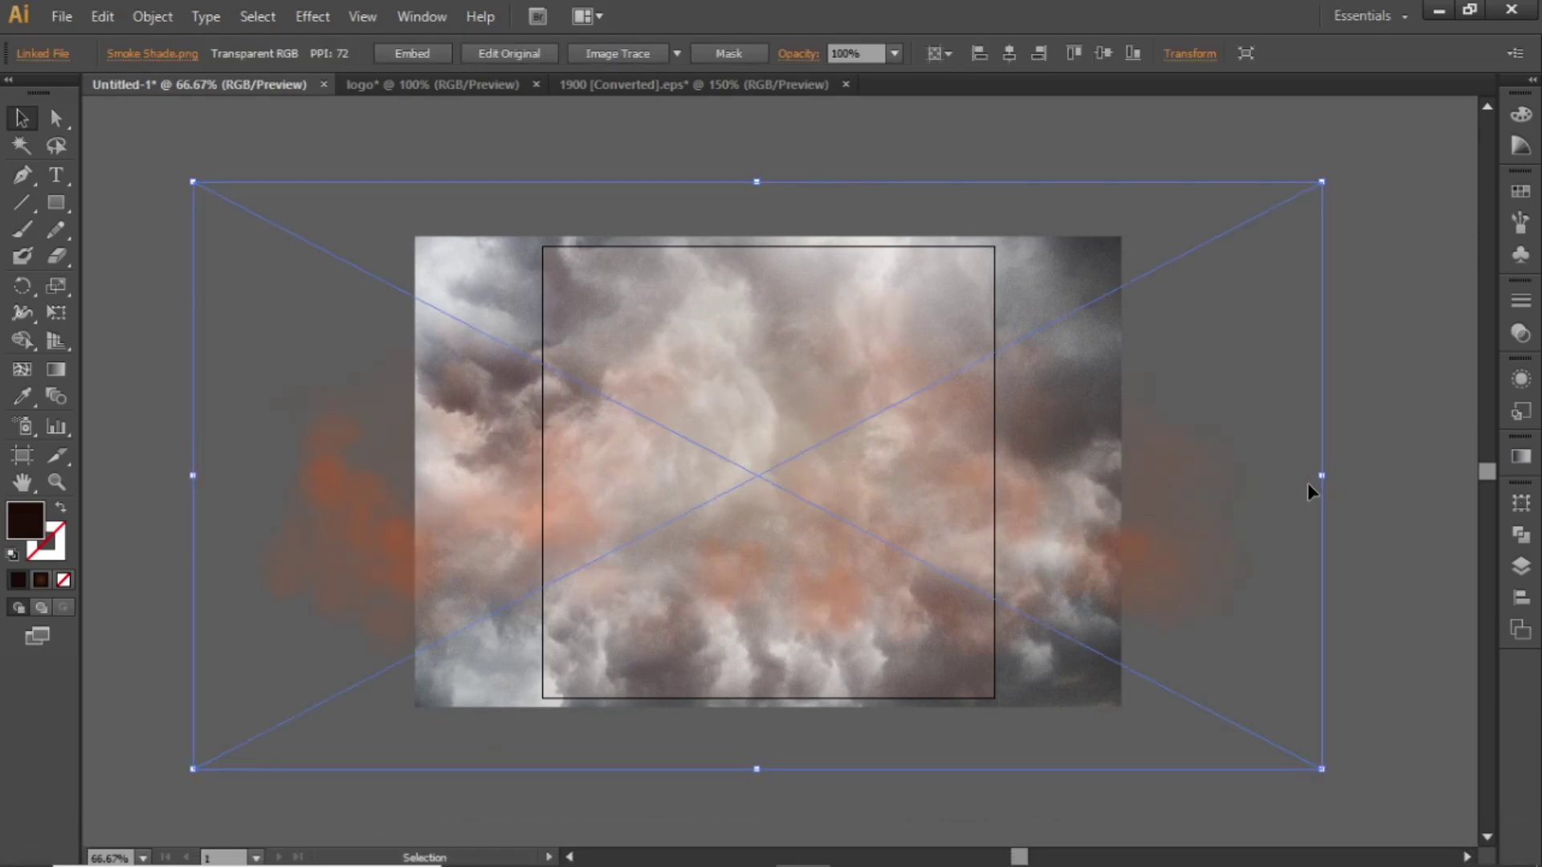
- Shrink, tilt and position smoke copies over the upper and lower clouds
left_click_drag(1323, 477, 1022, 474)
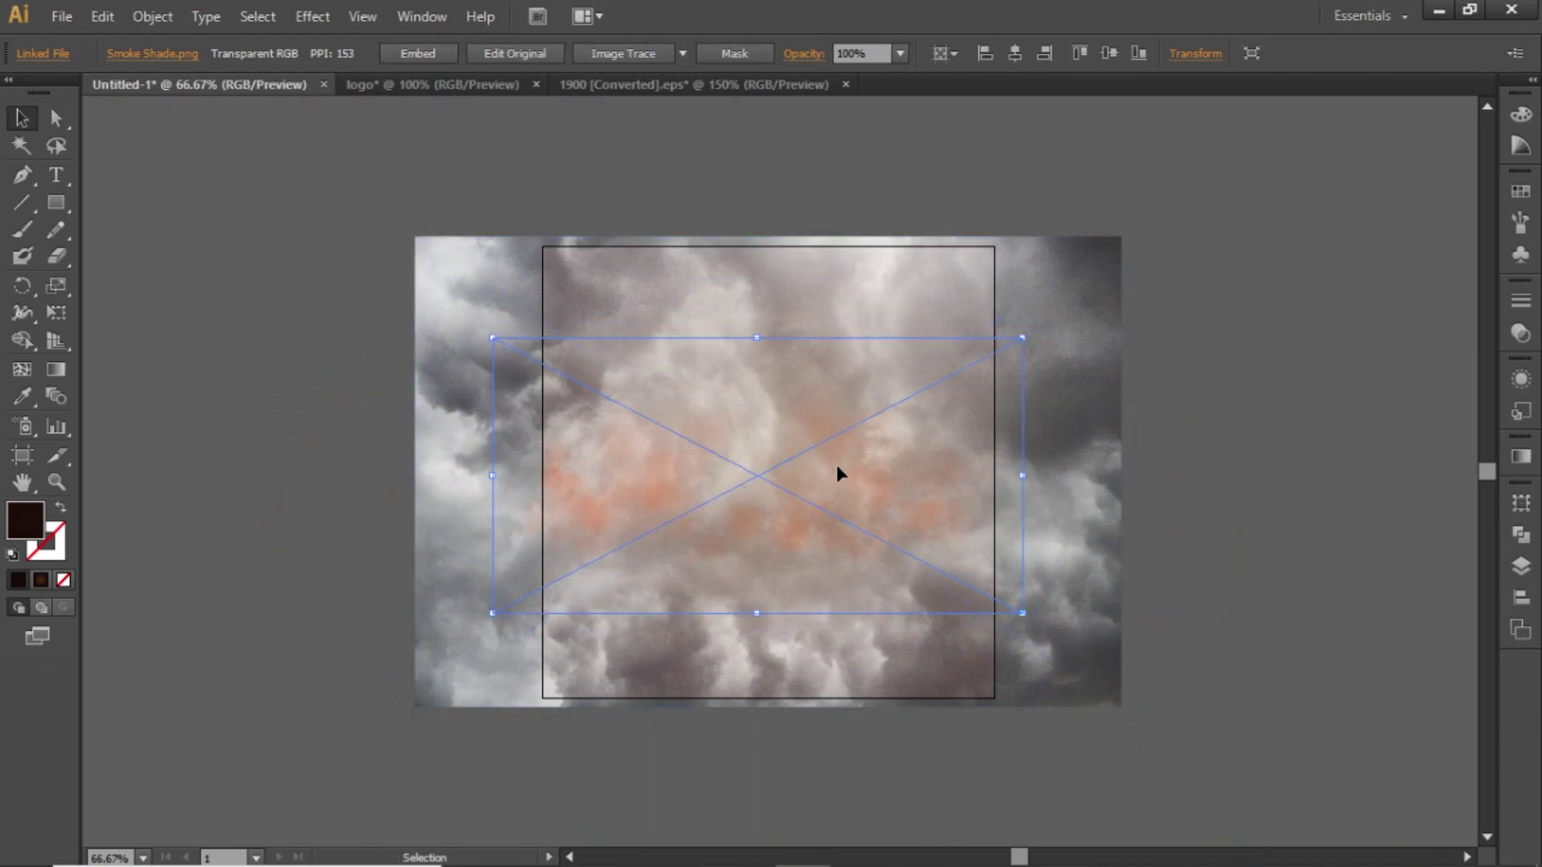
left_click_drag(836, 473, 854, 335)
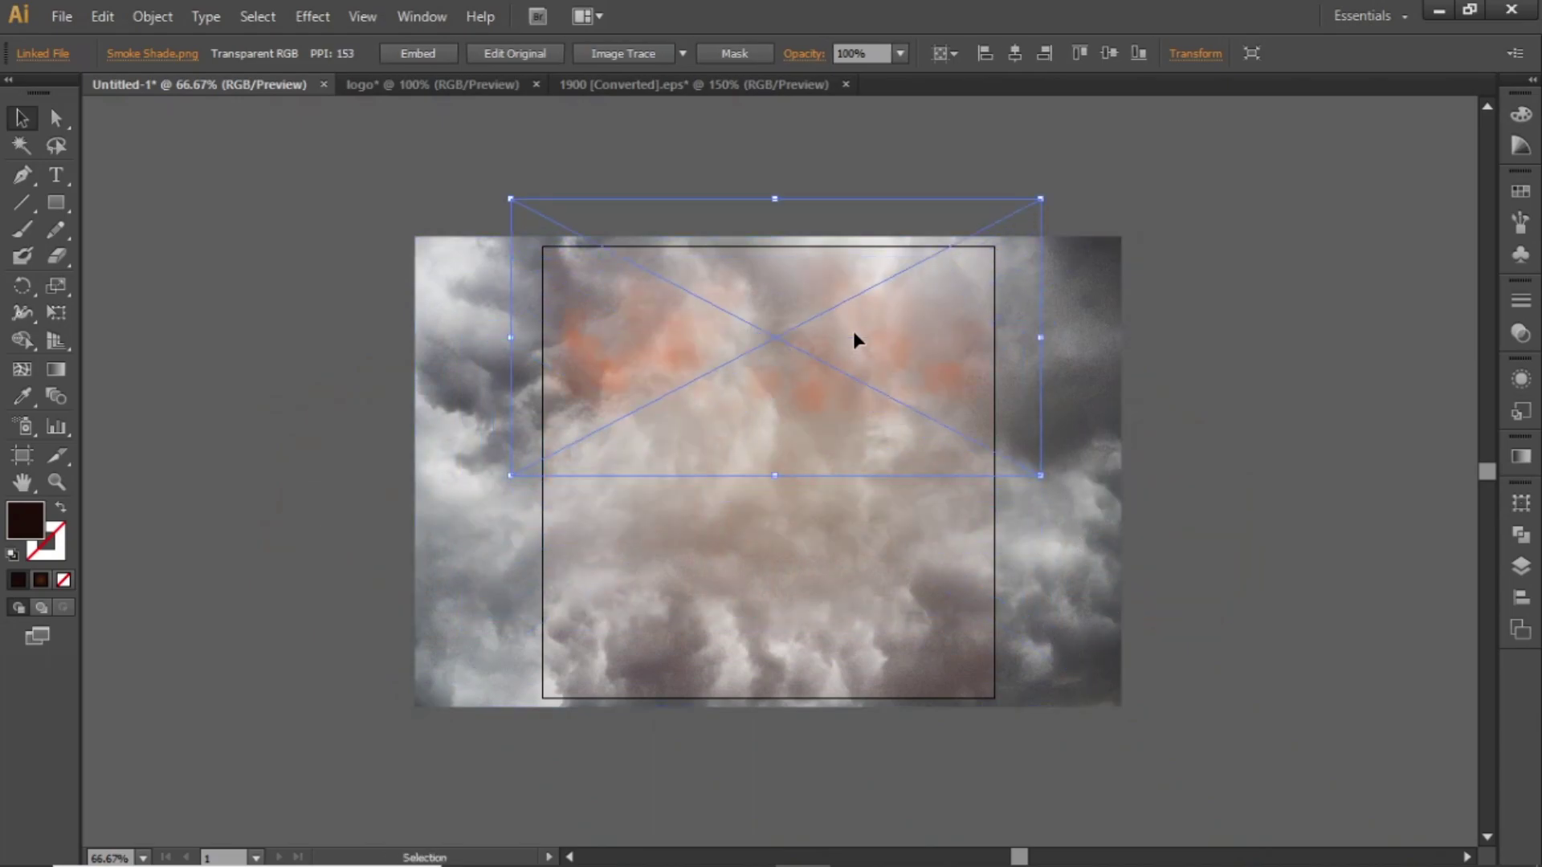
left_click_drag(1041, 480, 937, 551)
left_click_drag(799, 365, 794, 439)
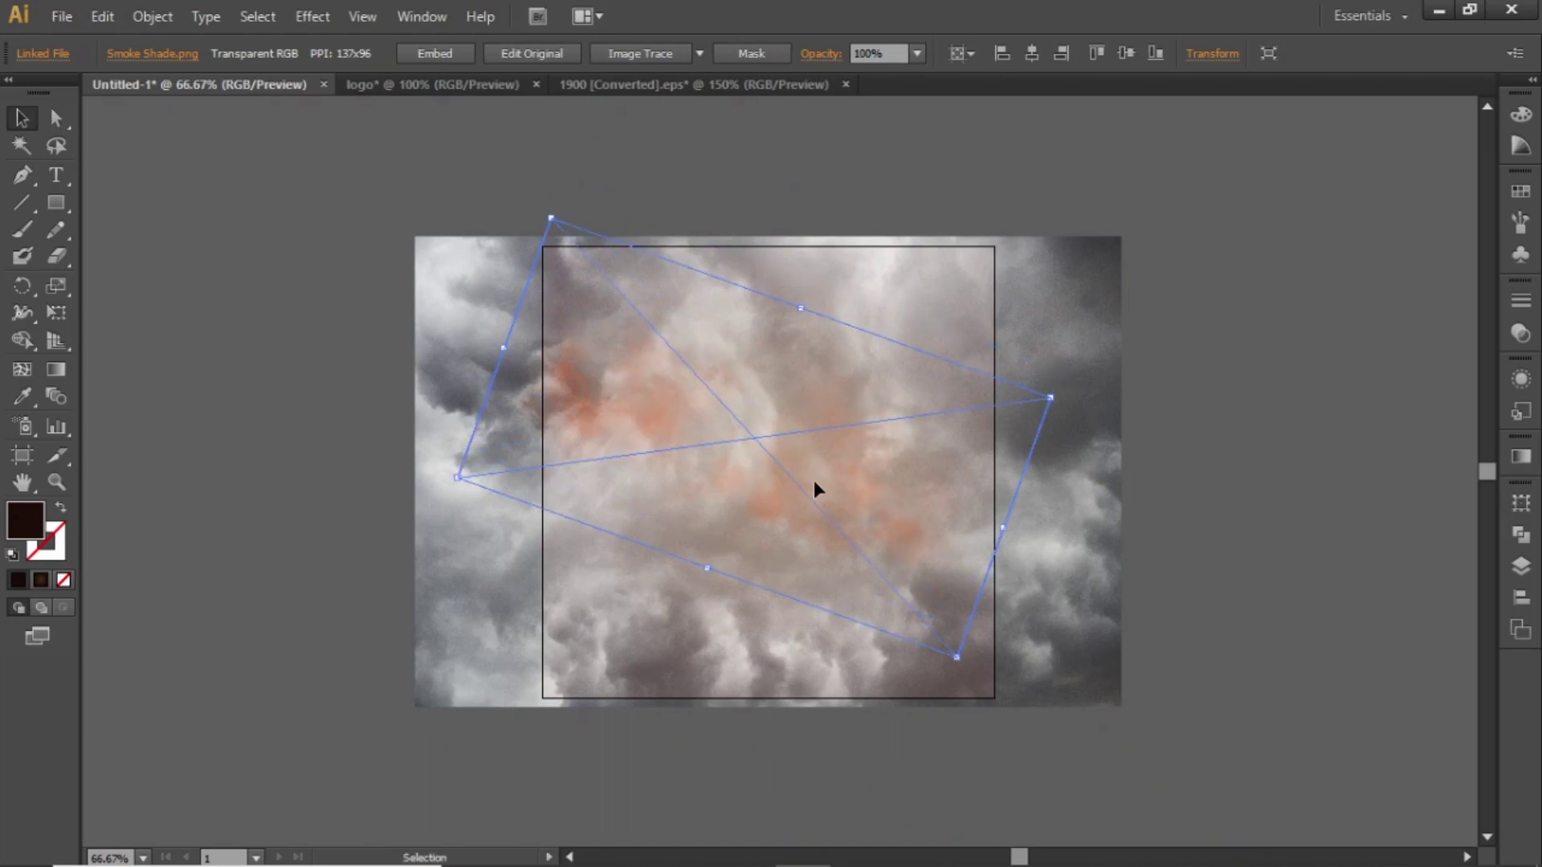
left_click_drag(814, 487, 737, 624)
left_click(974, 688, "shift")
left_click(936, 667, "shift")
left_click(942, 684, "shift")
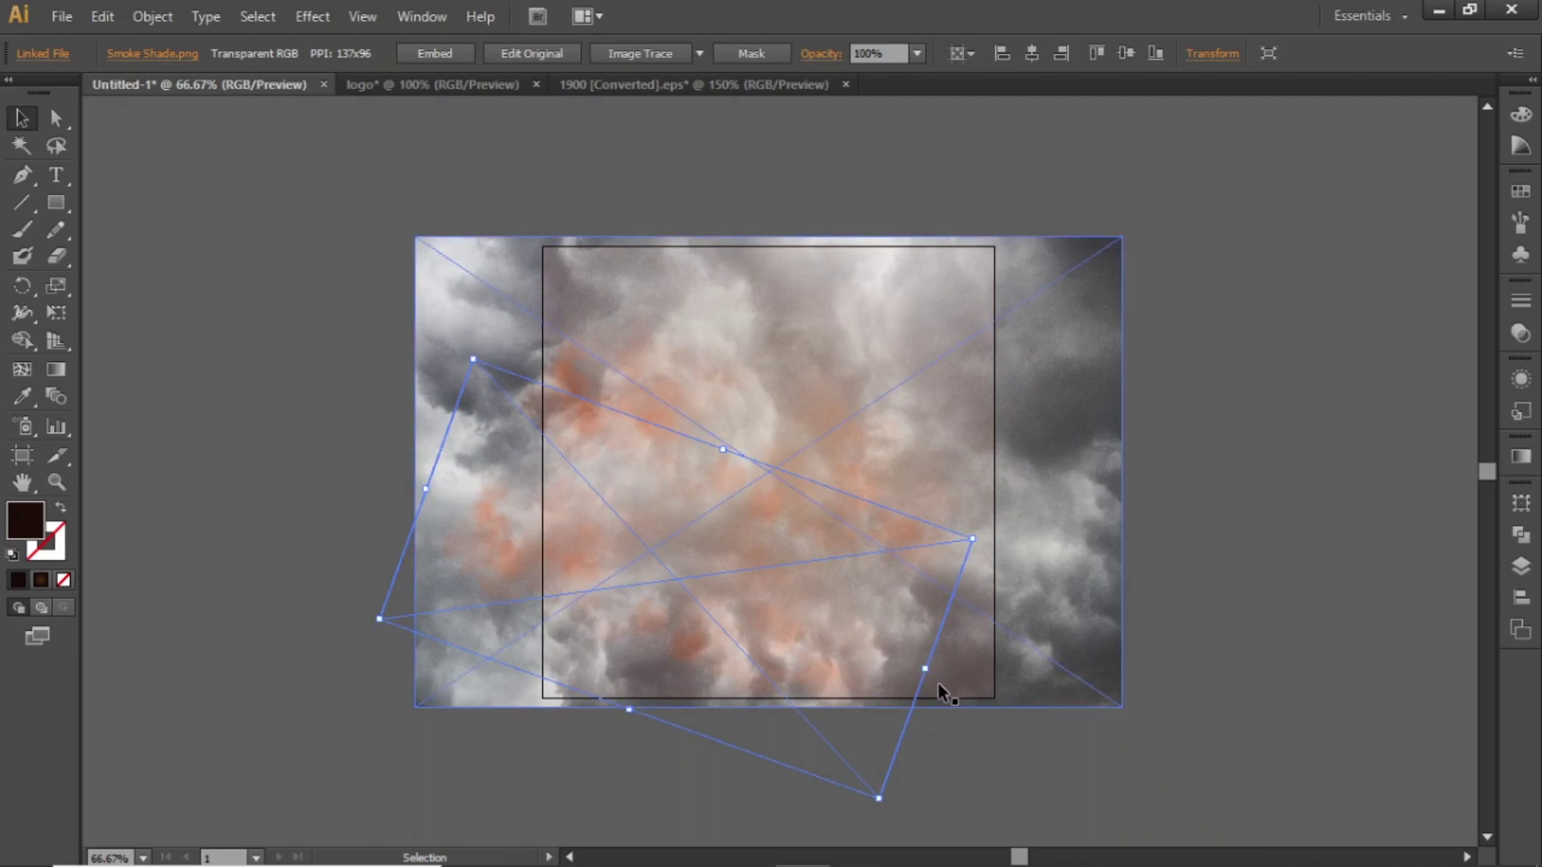
left_click_drag(936, 675, 964, 604)
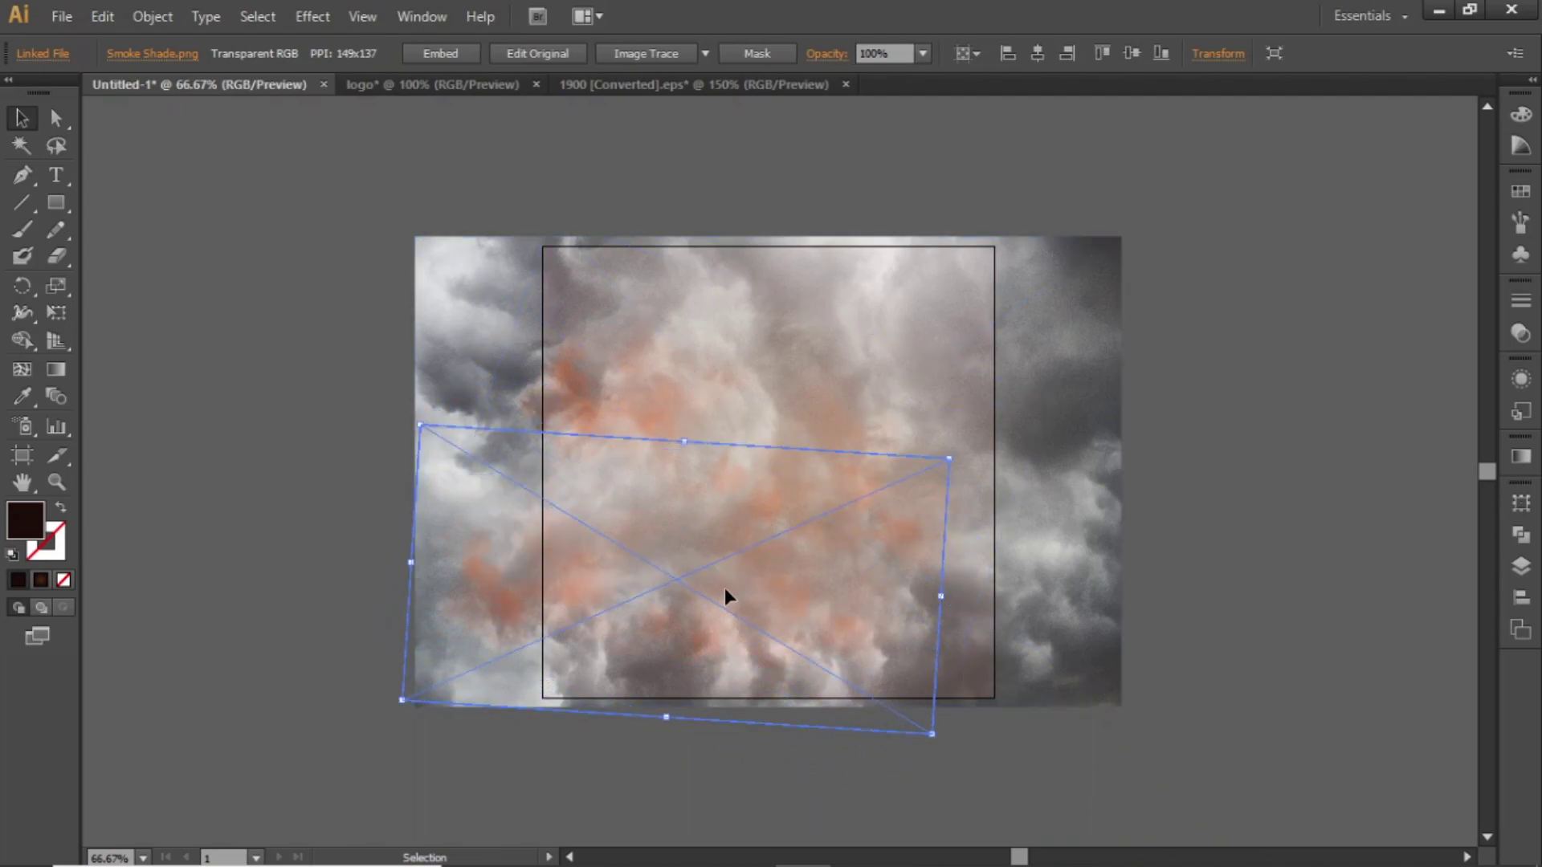
left_click_drag(724, 590, 1143, 649)
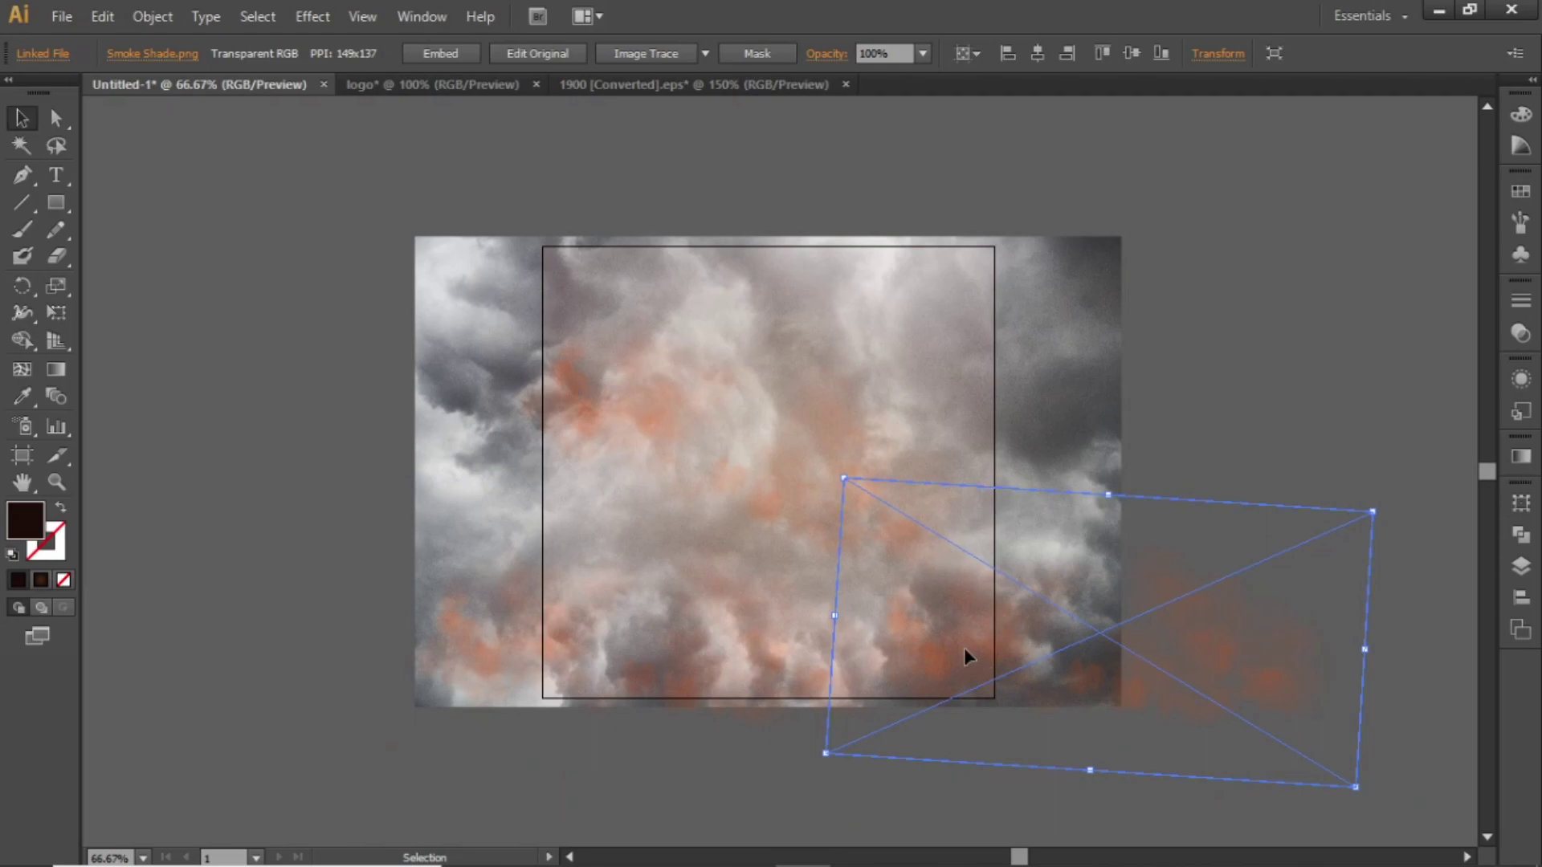
- Place a smoke copy at the top right and set it to 60% opacity
left_click_drag(967, 653, 1000, 282)
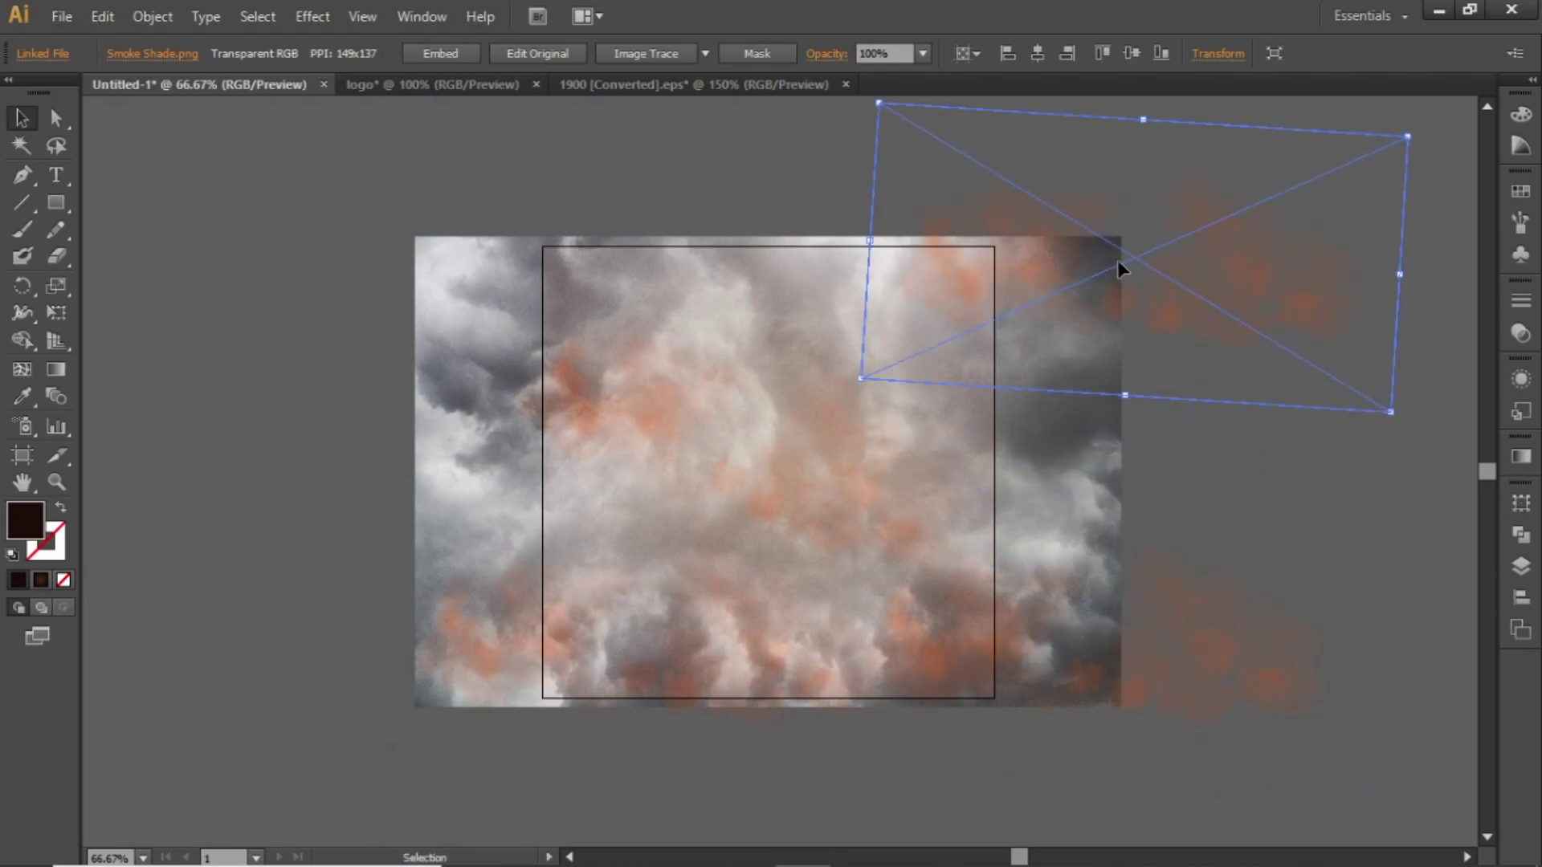
left_click_drag(1117, 260, 1086, 278)
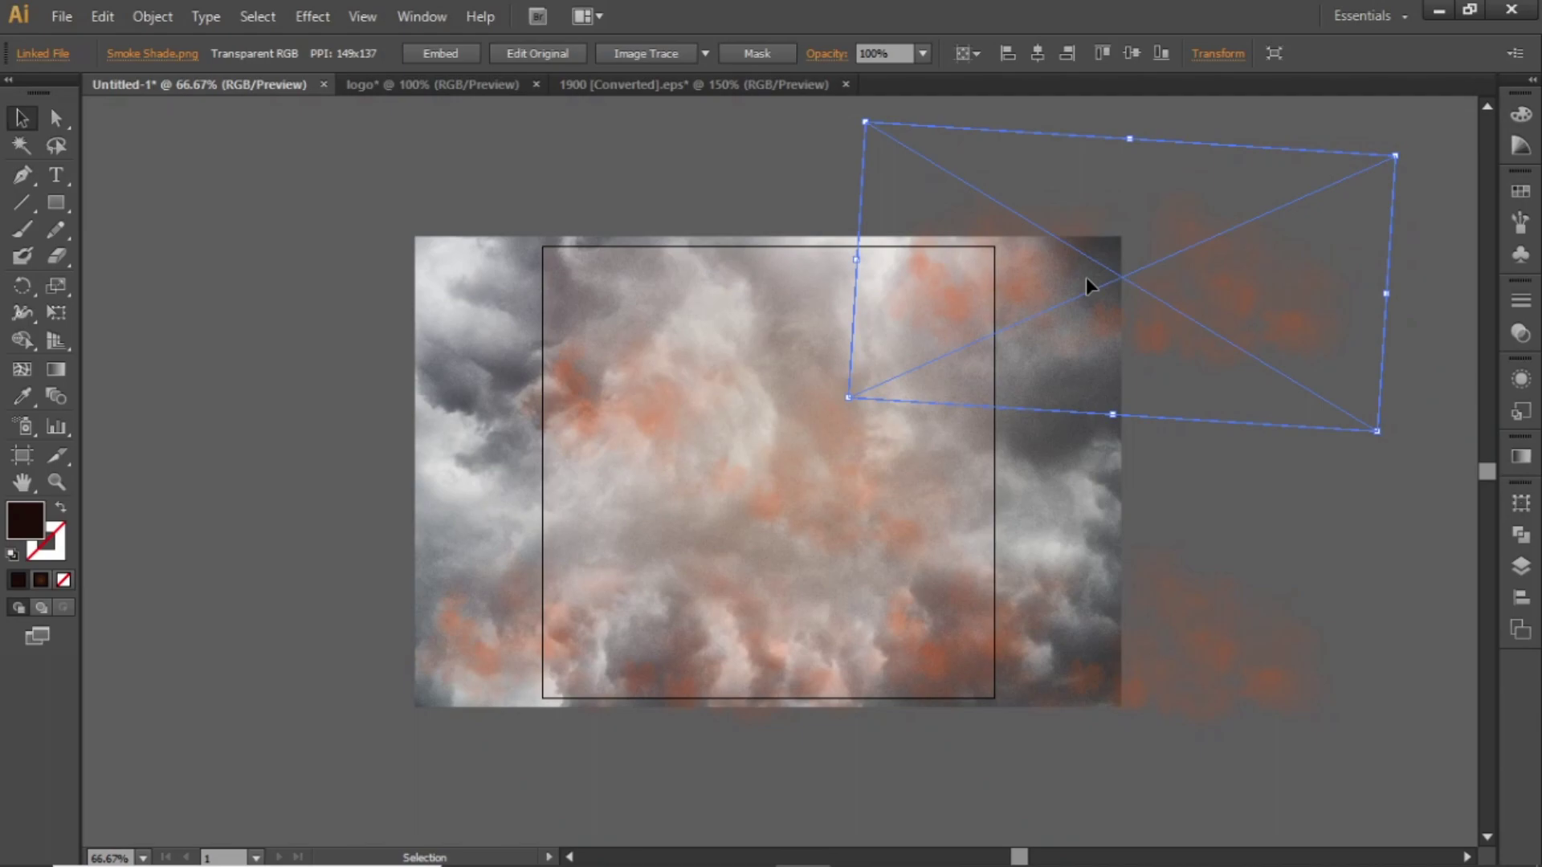
left_click(756, 178)
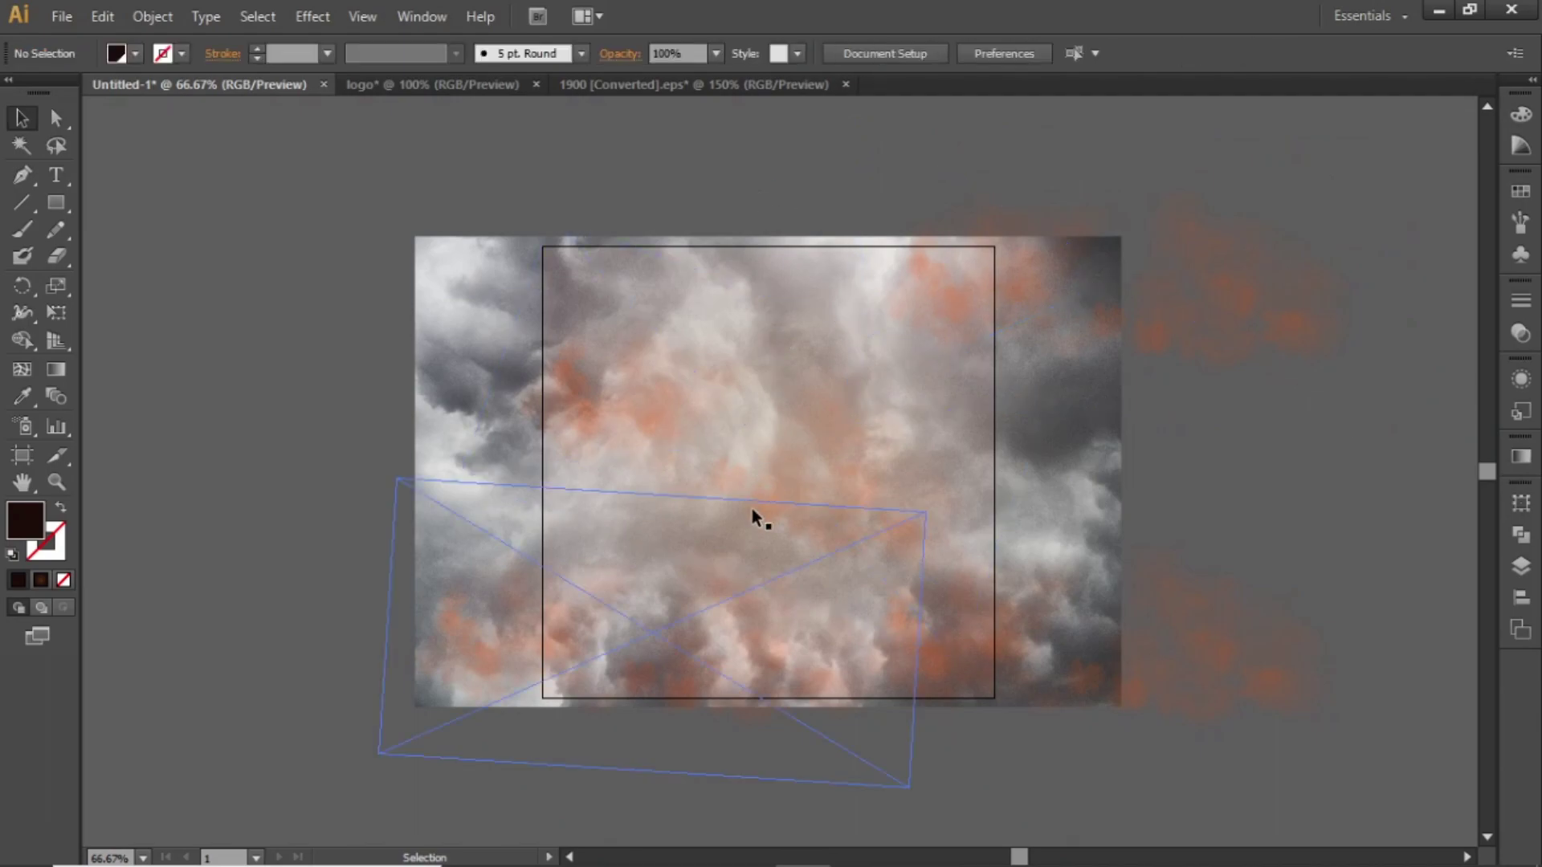
left_click_drag(702, 403, 1018, 251)
left_click(922, 54)
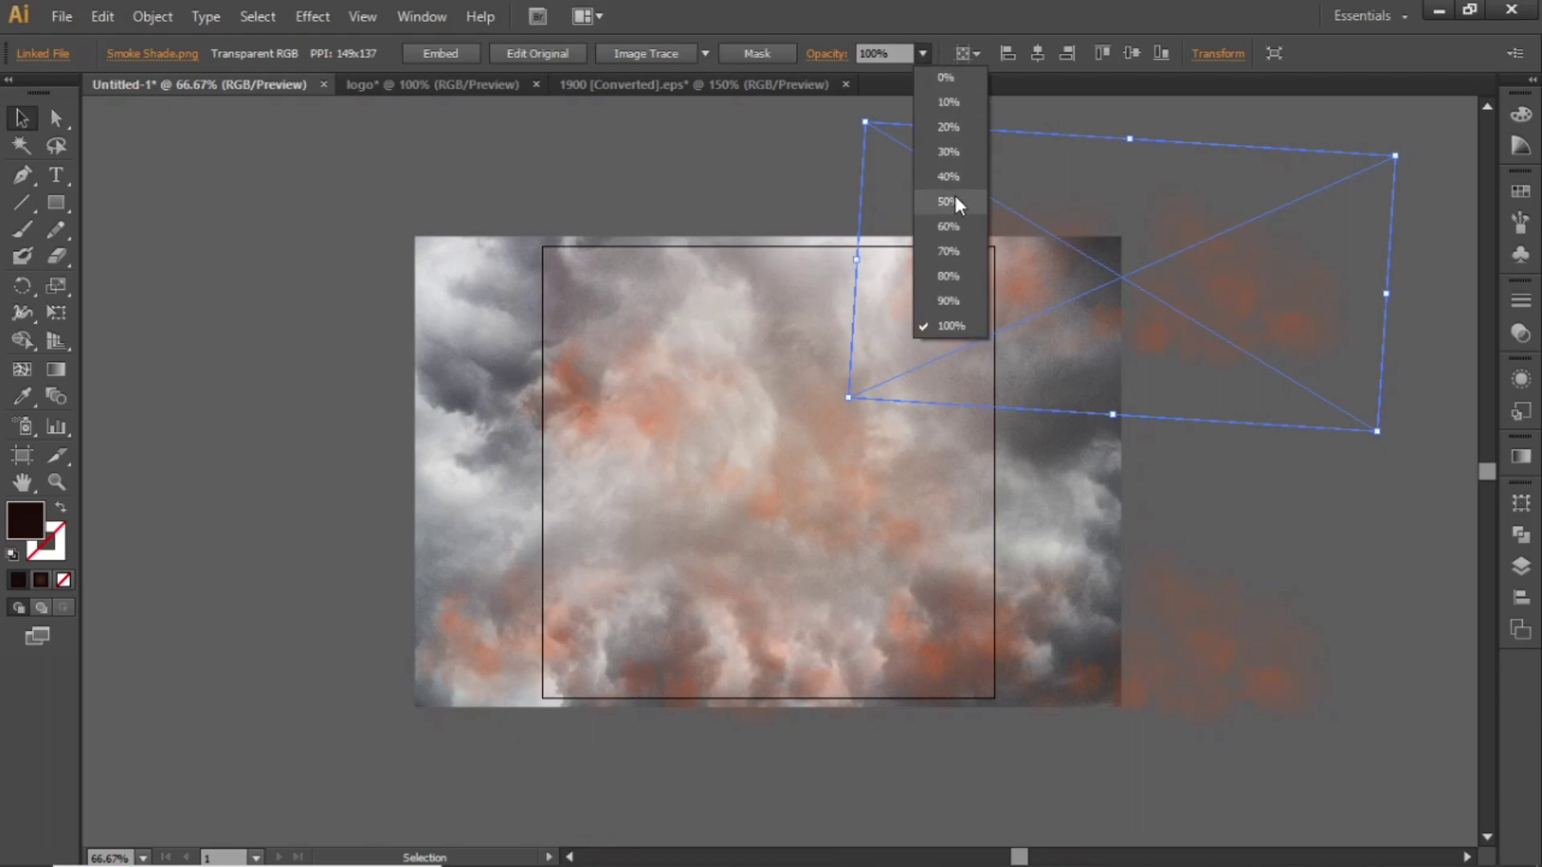
left_click(948, 226)
left_click(776, 165)
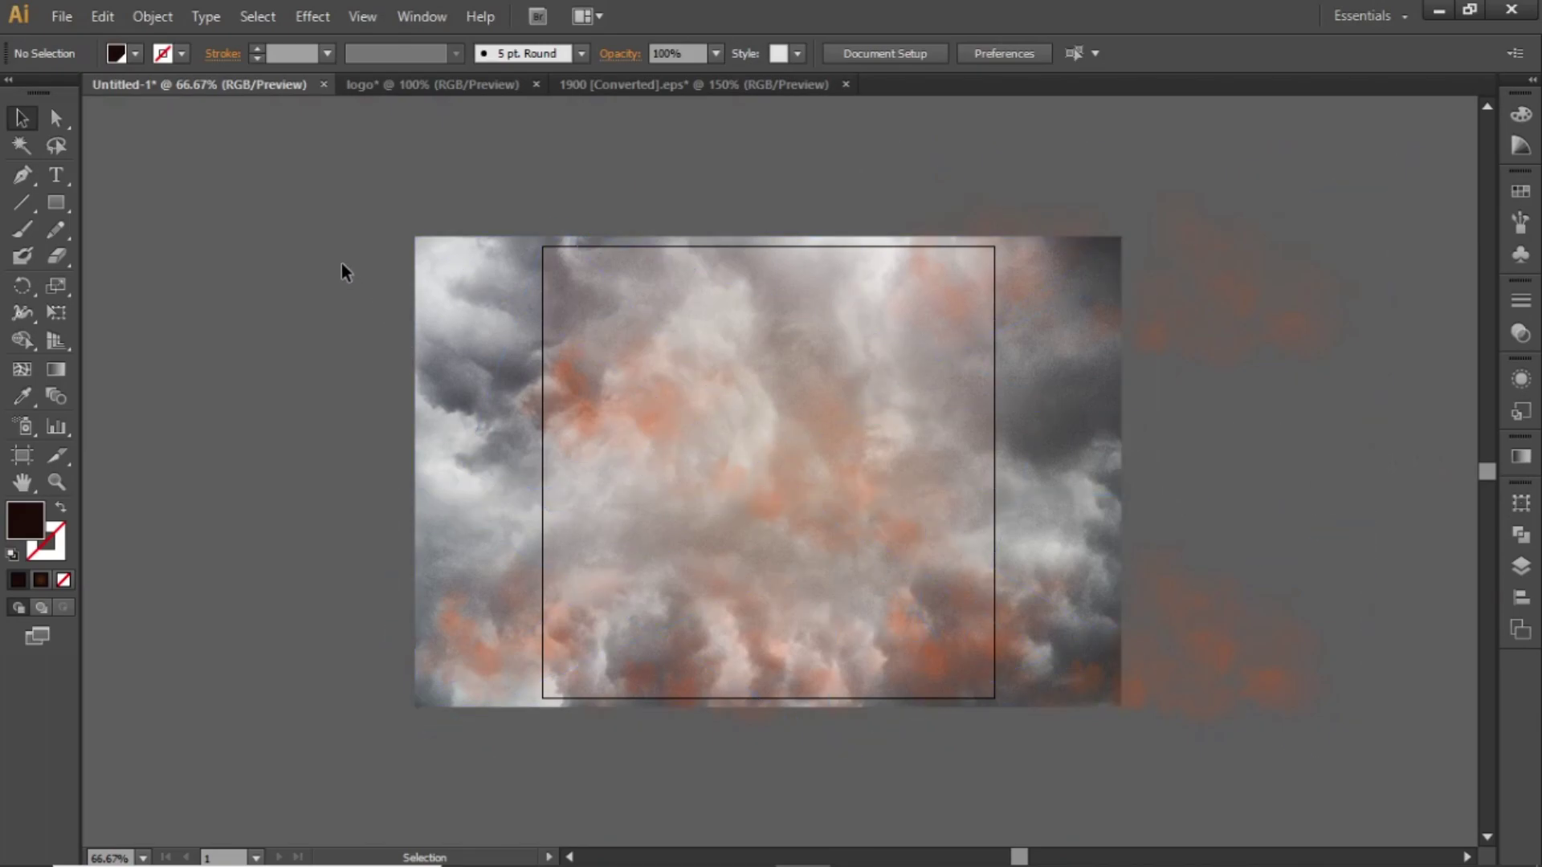
- Select every cloud and smoke image and lock them via Object > Lock > Selection
left_click_drag(310, 200, 1330, 719)
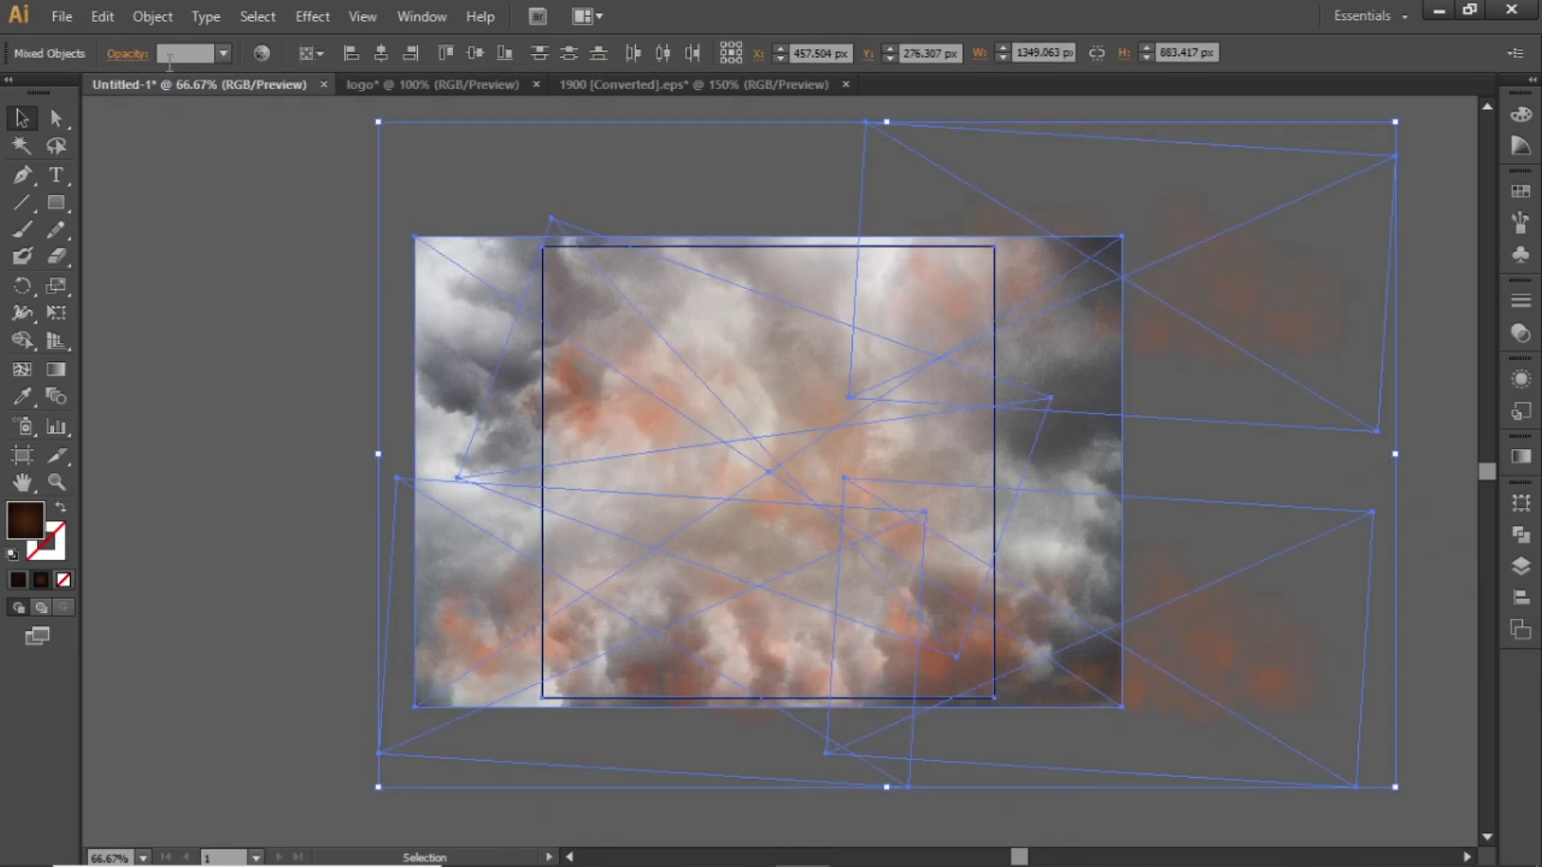
left_click(148, 17)
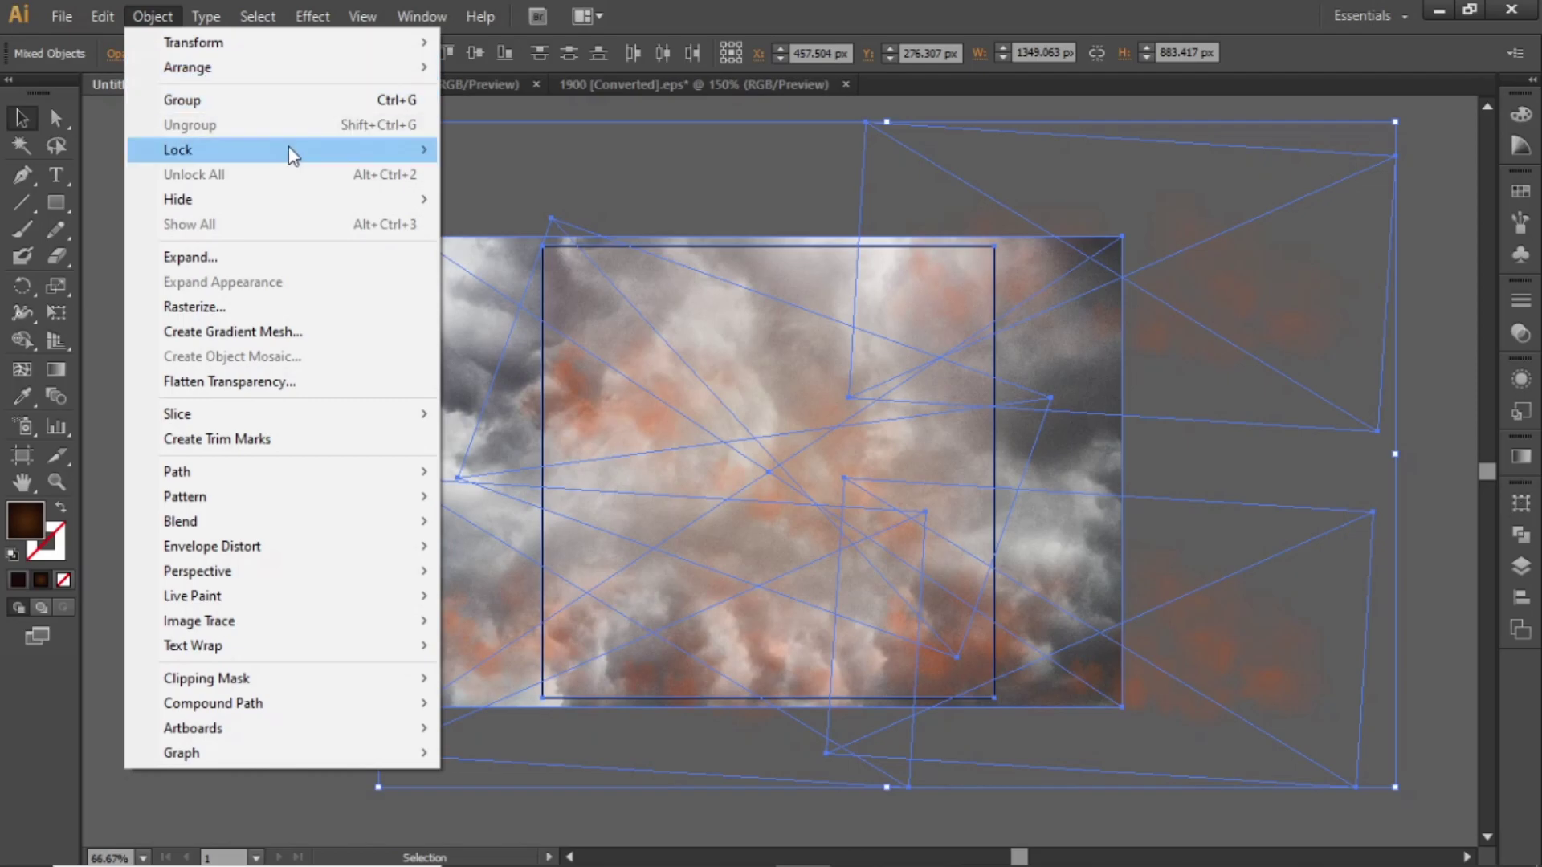
mouse_move(306, 151)
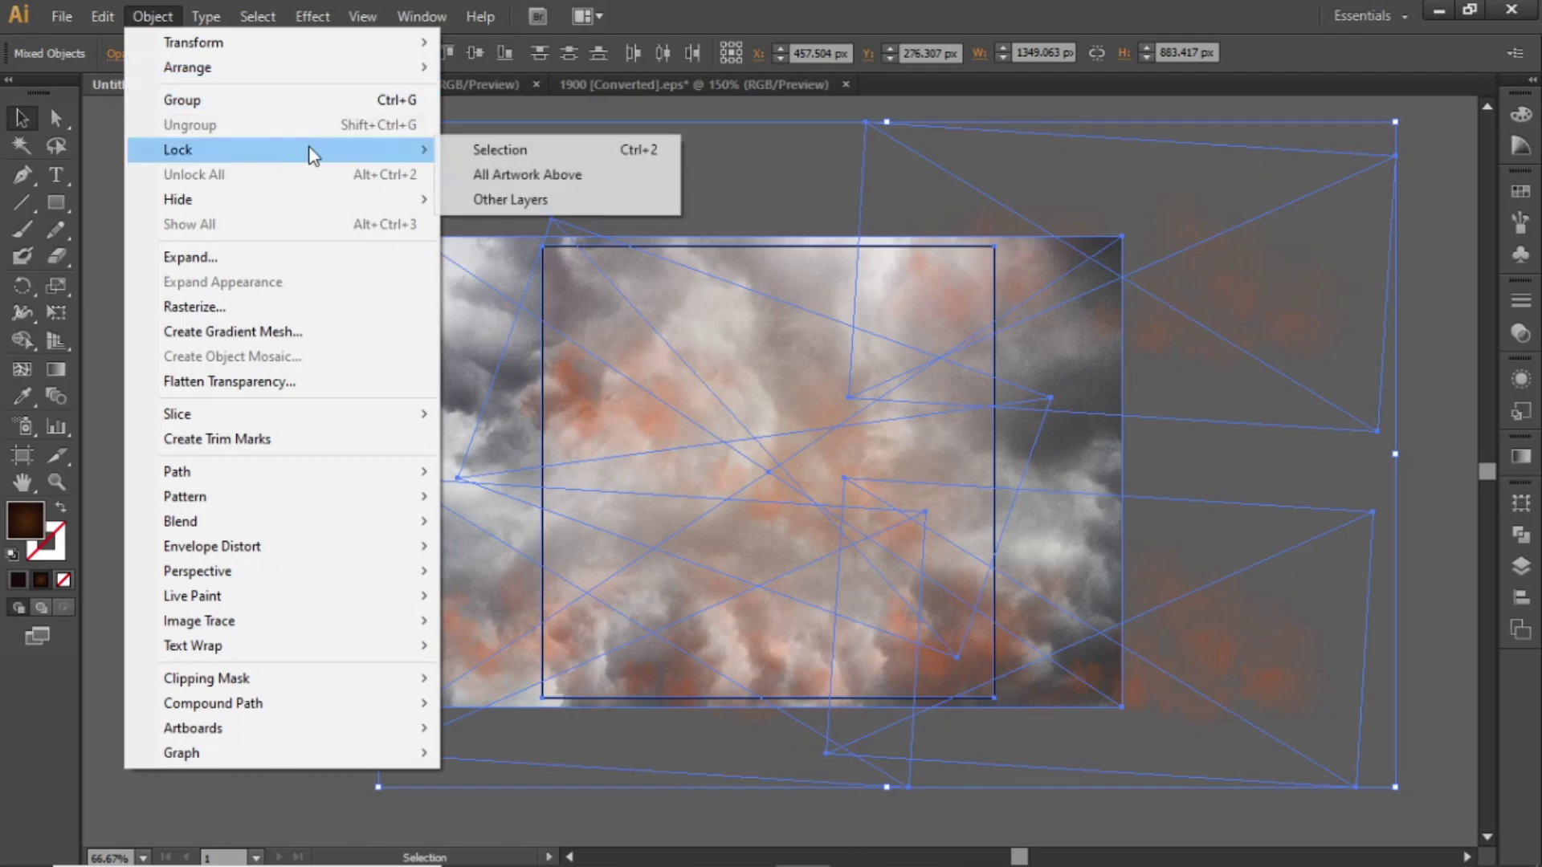
left_click(508, 151)
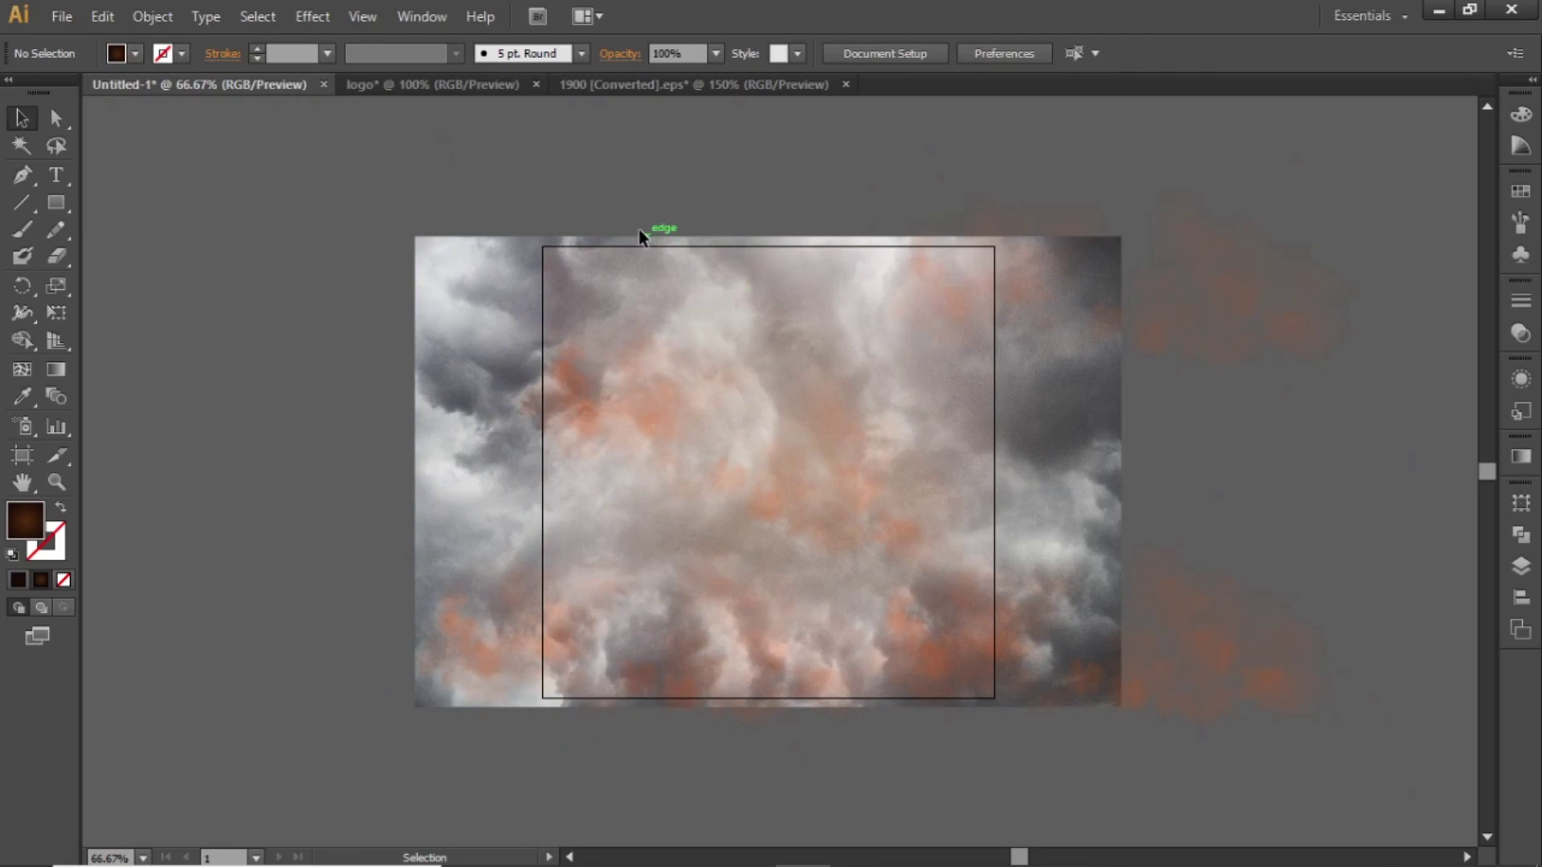
- Type the DEVOTION heading in Poppins ExtraBold 41 pt near the artboard's top centre
key("ctrl+plus")
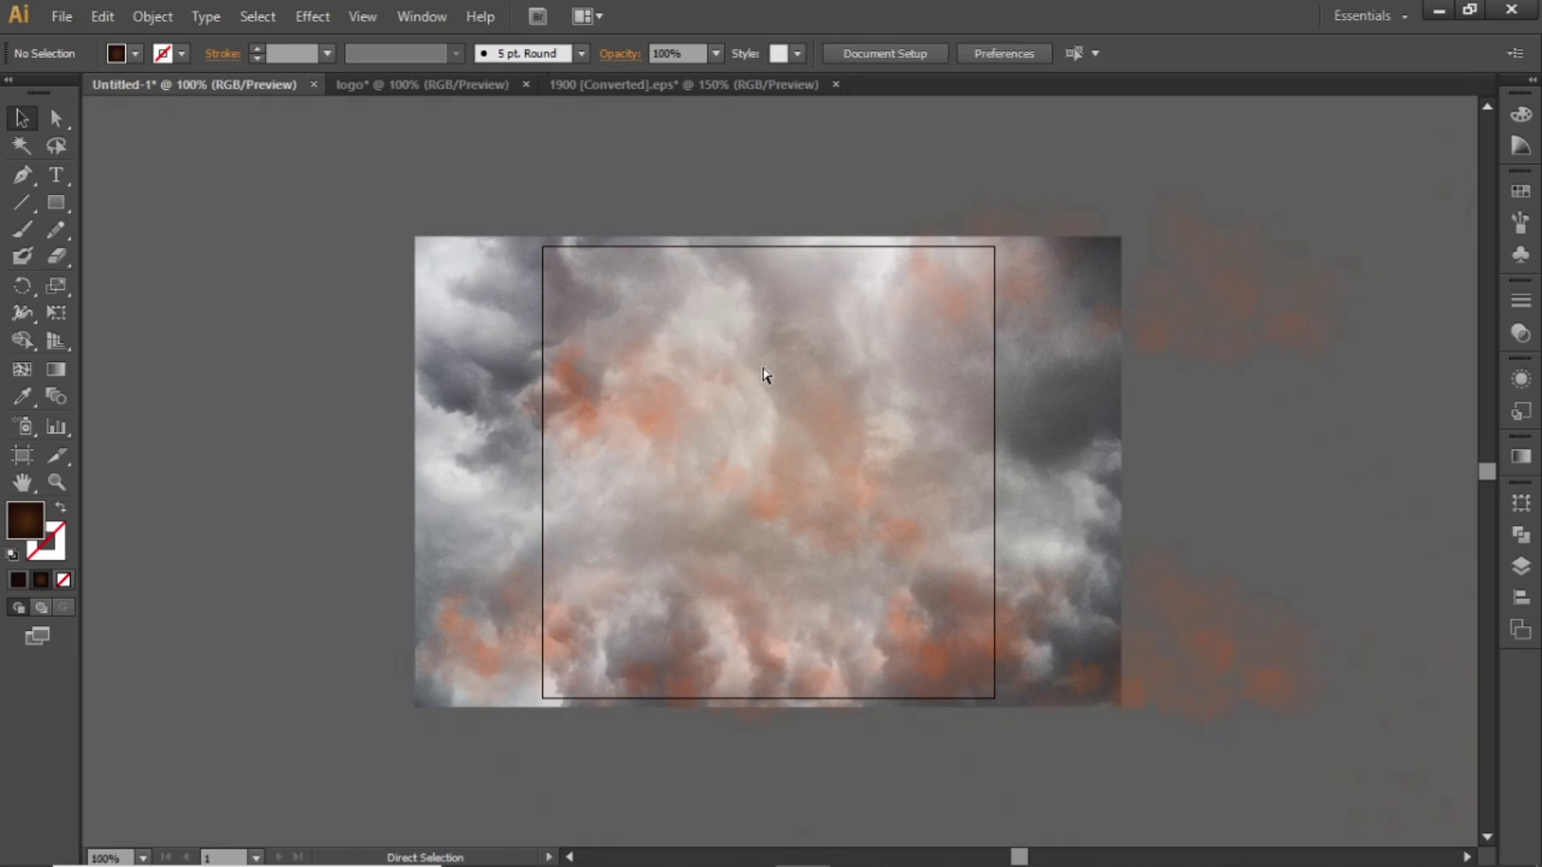
left_click_drag(754, 358, 719, 412)
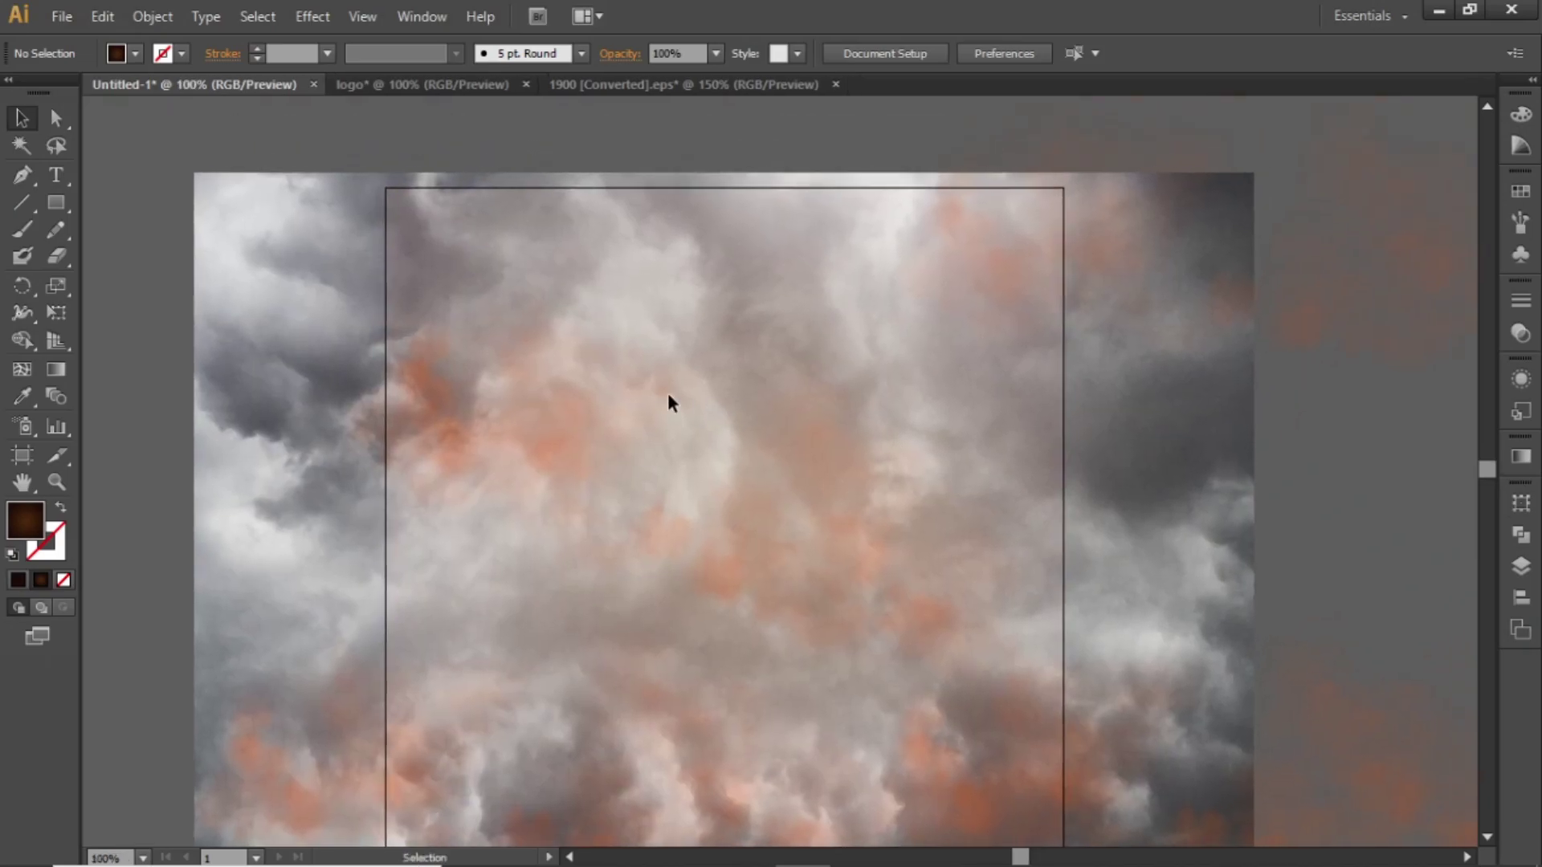
left_click(53, 174)
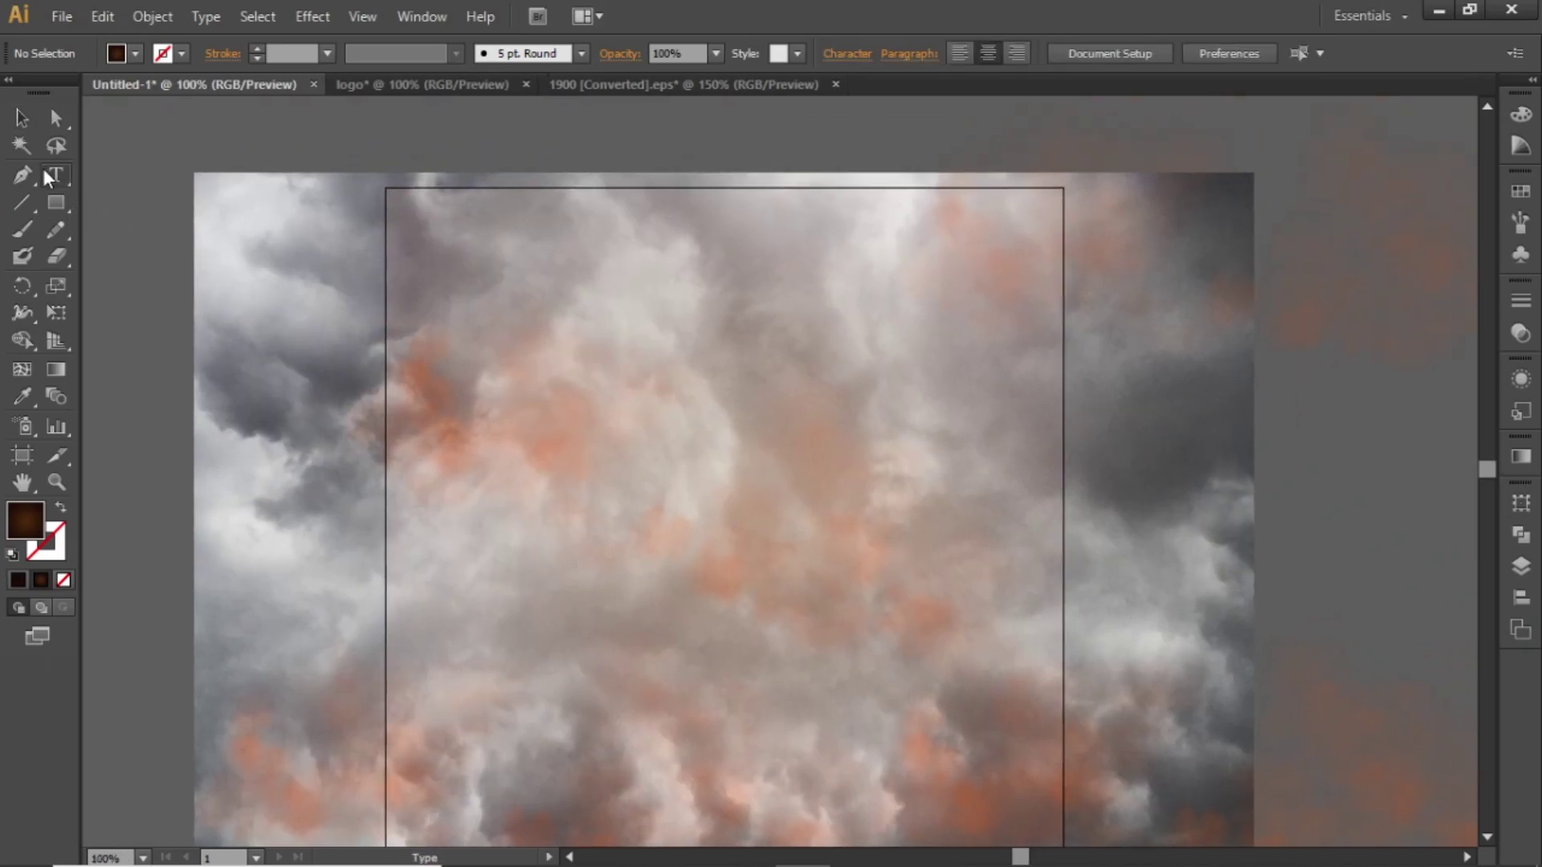
left_click(554, 358)
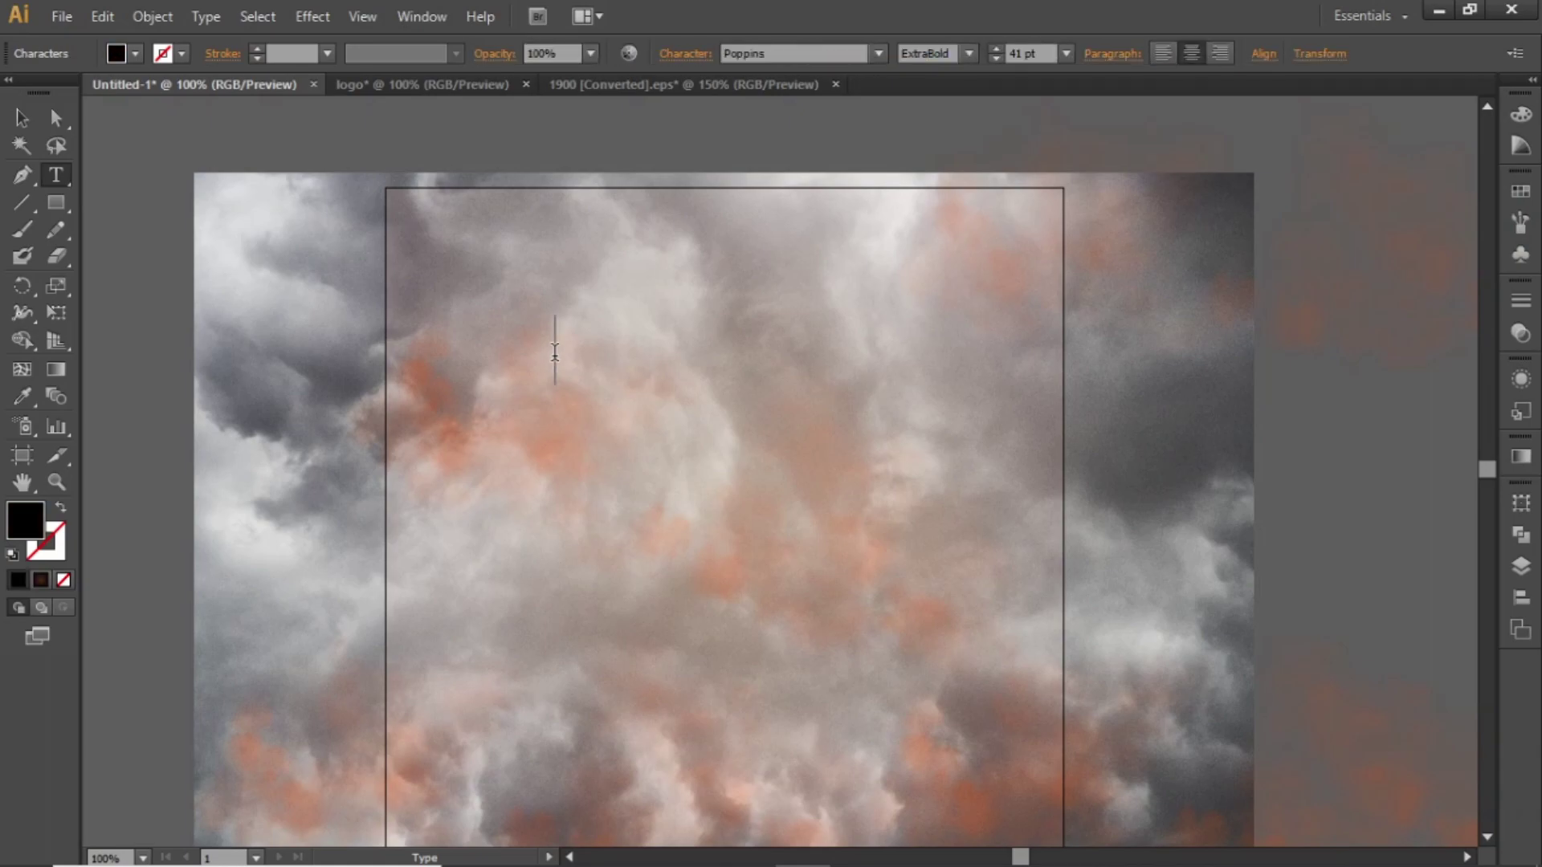
type("DEVOTION")
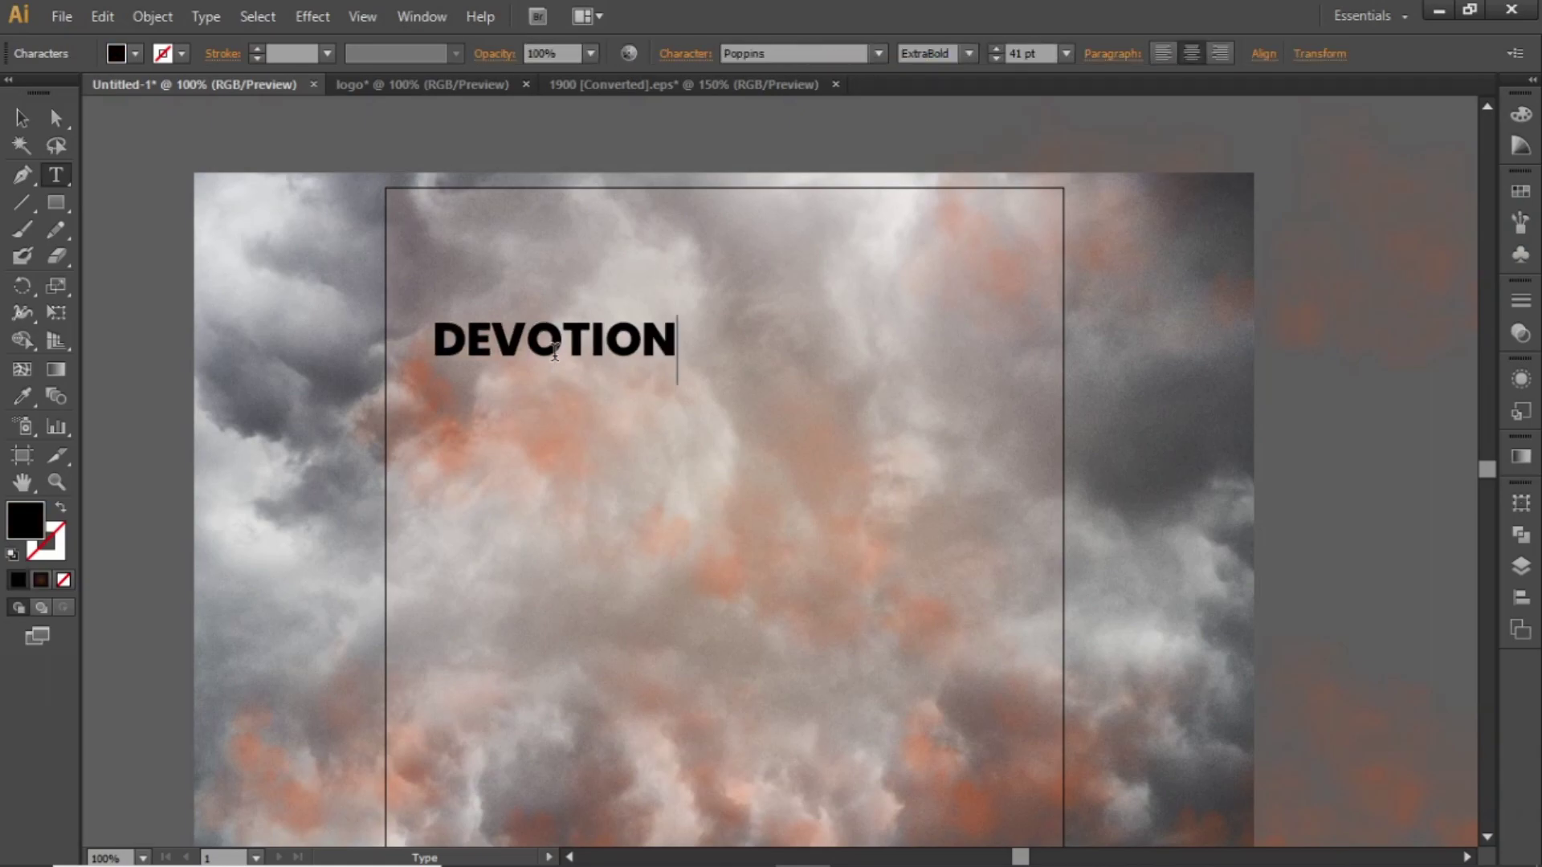
key("Escape")
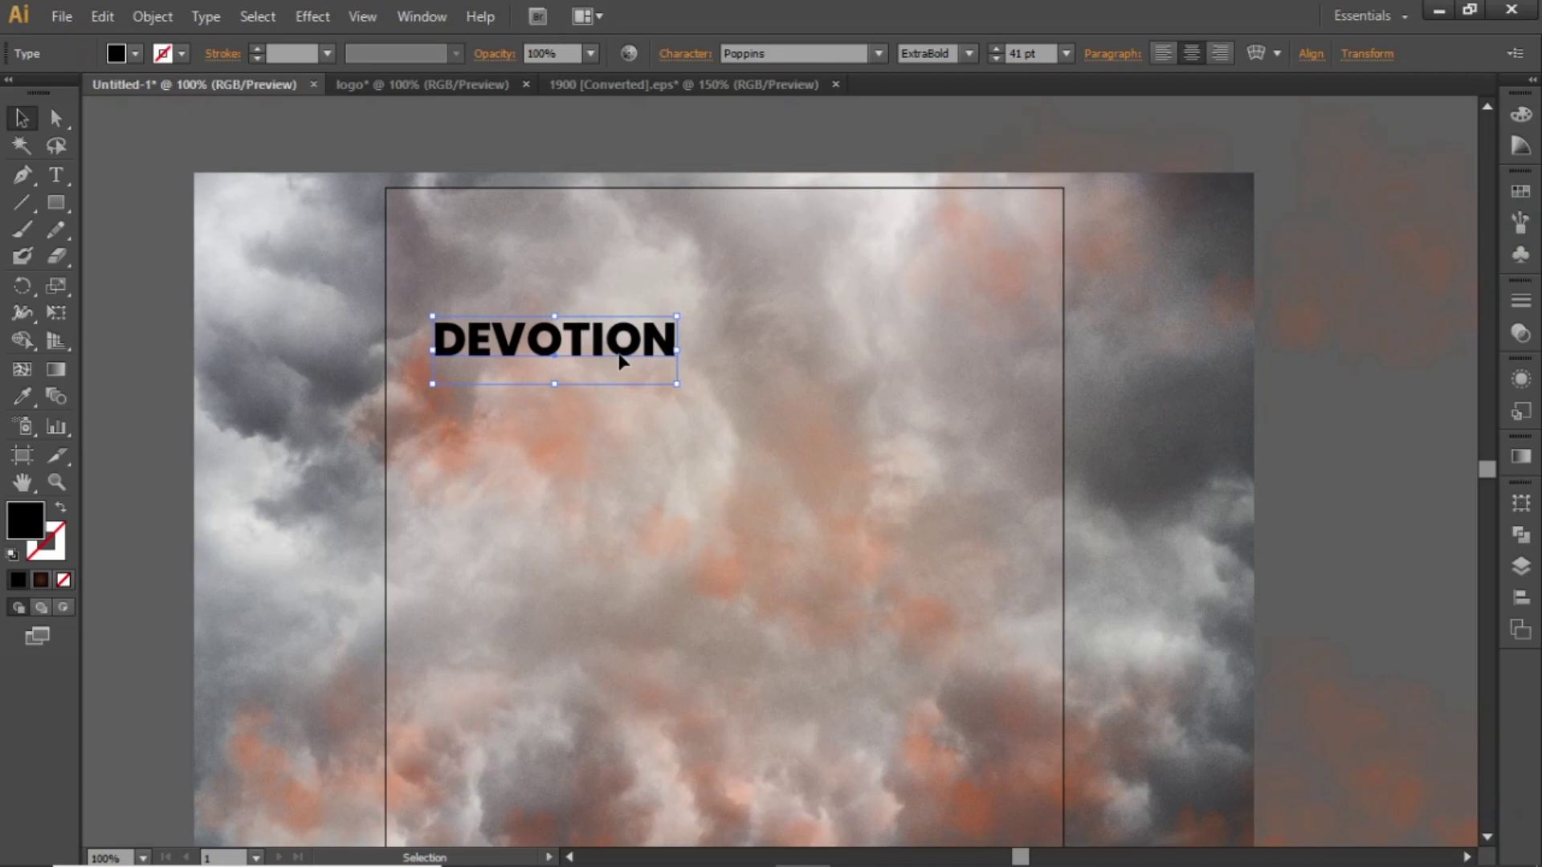
left_click_drag(596, 345, 745, 320)
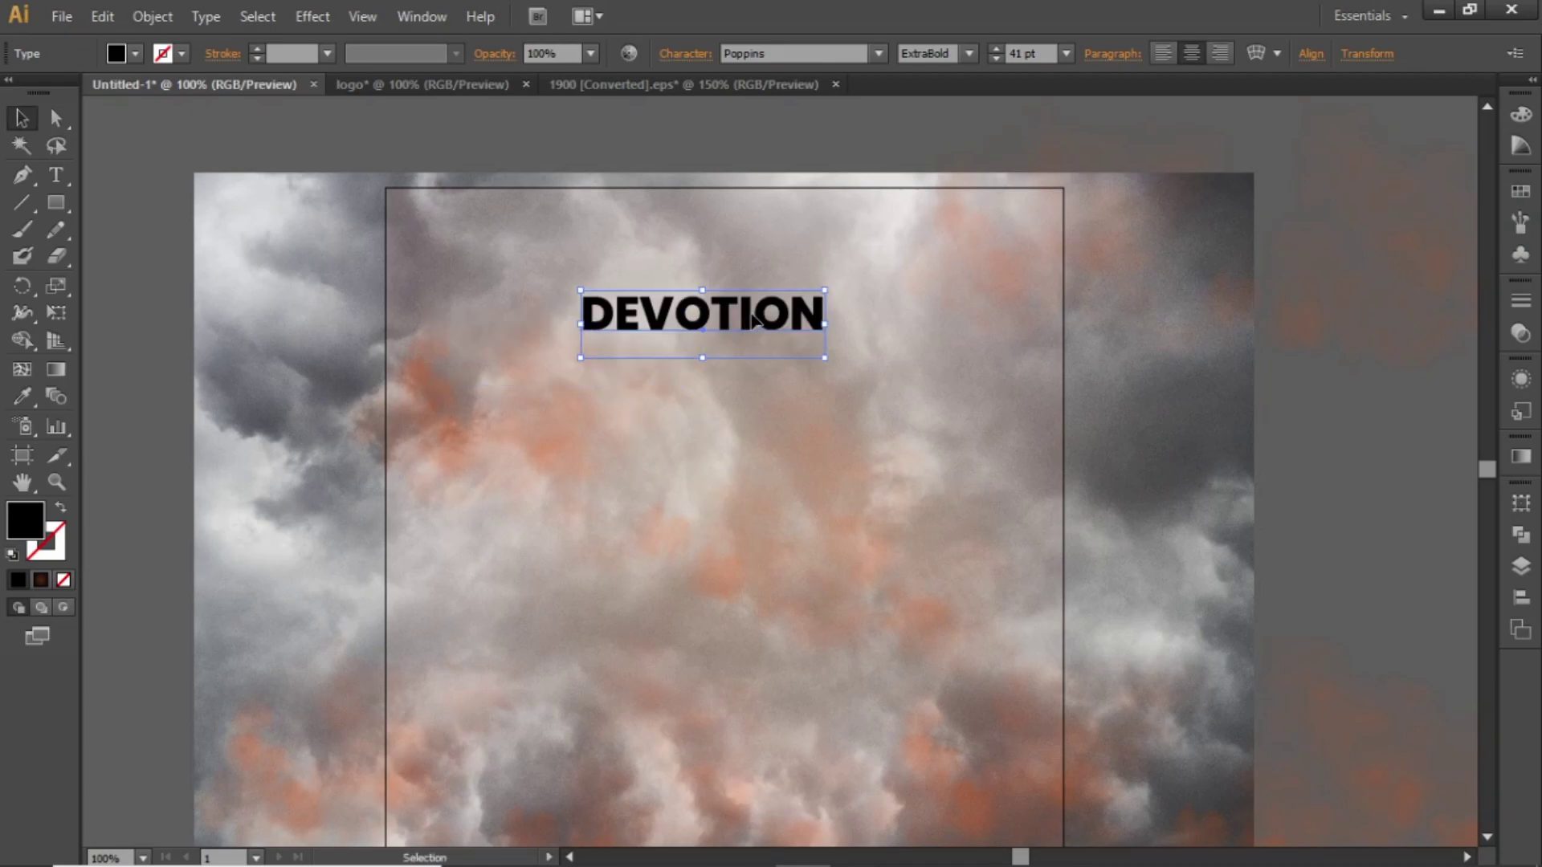
- Switch DEVOTION to the Muhaqu font, enlarge it to about 142 pt and reposition it
left_click(791, 51)
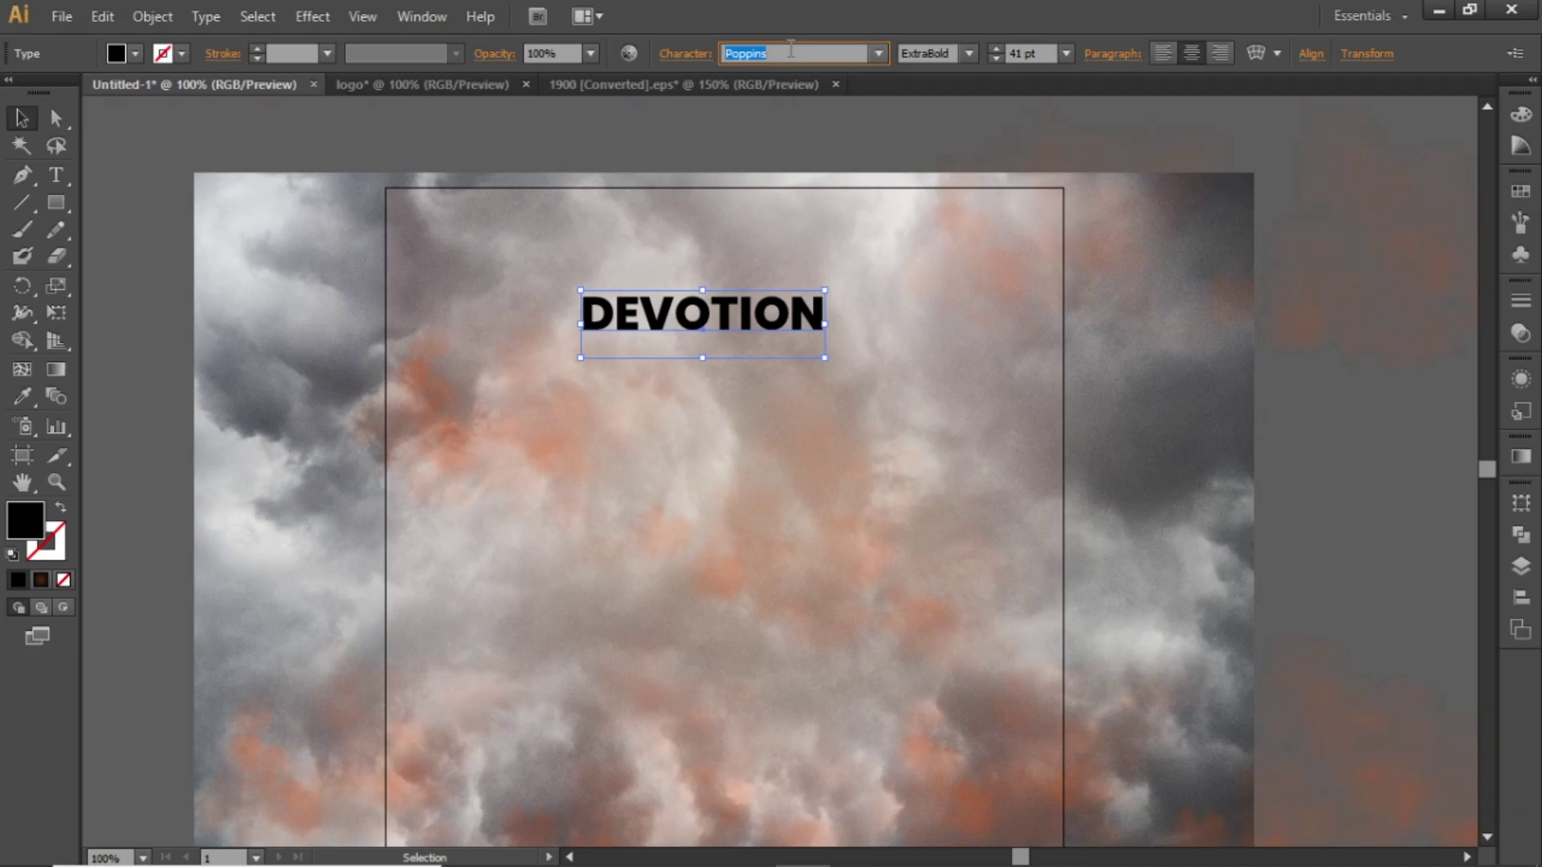
type("Muhaqu-RegularPersonalU")
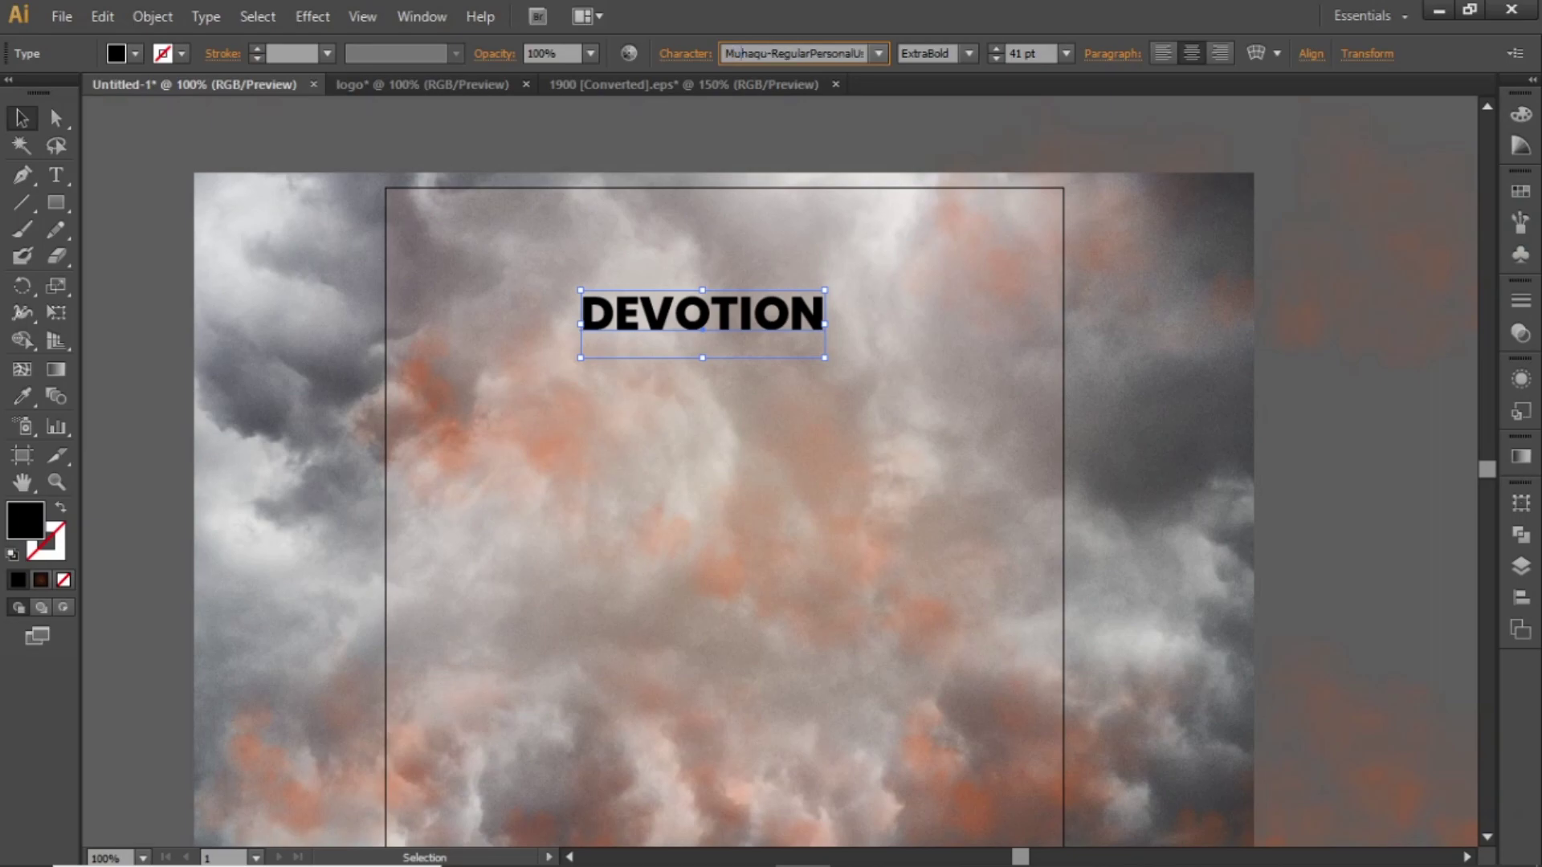
key("Return")
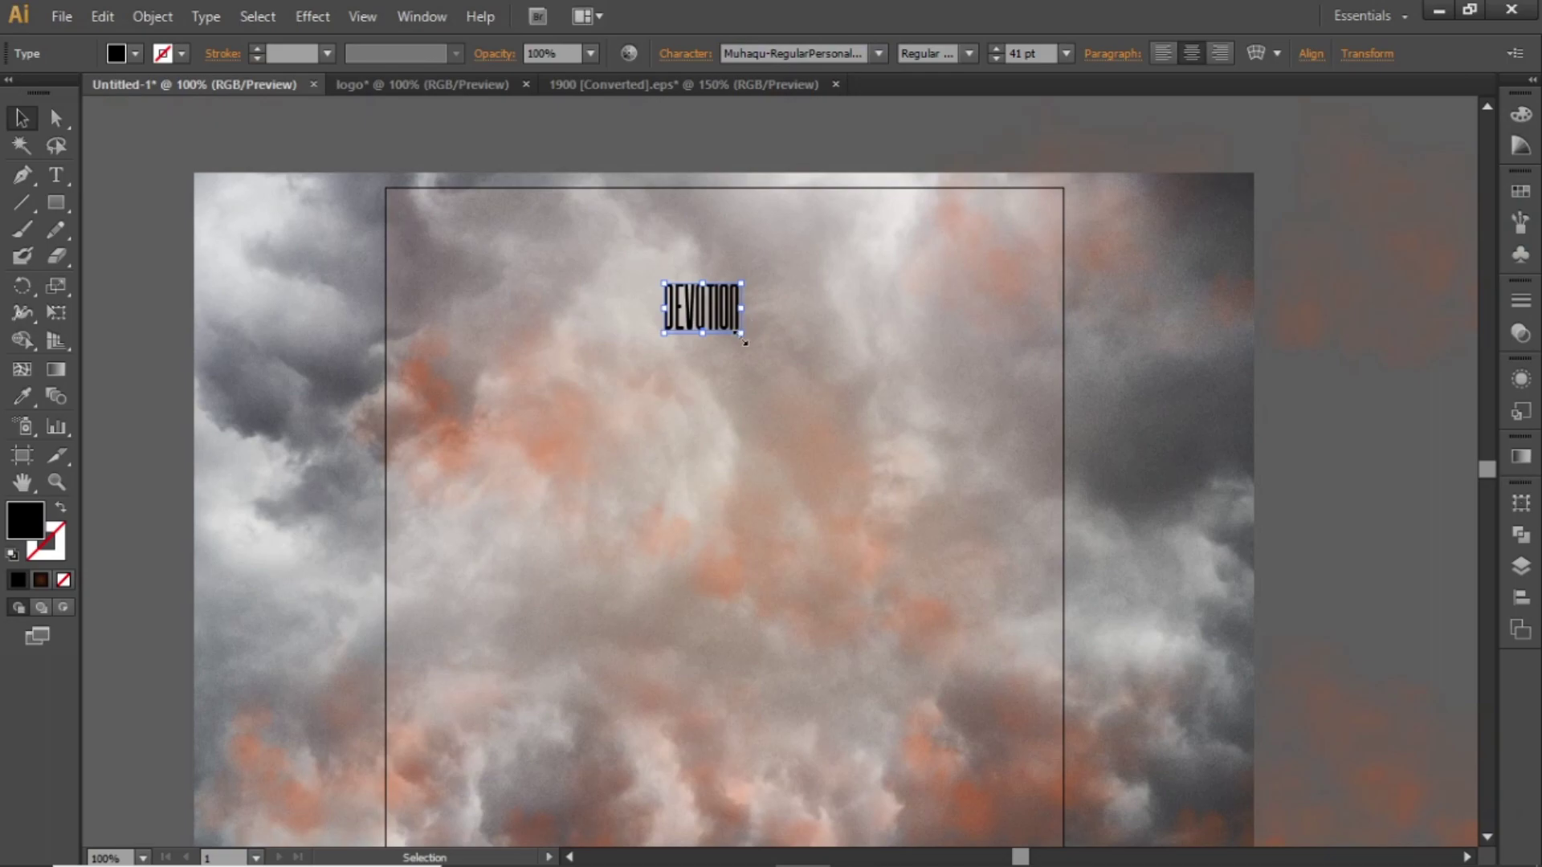
left_click_drag(745, 342, 833, 448)
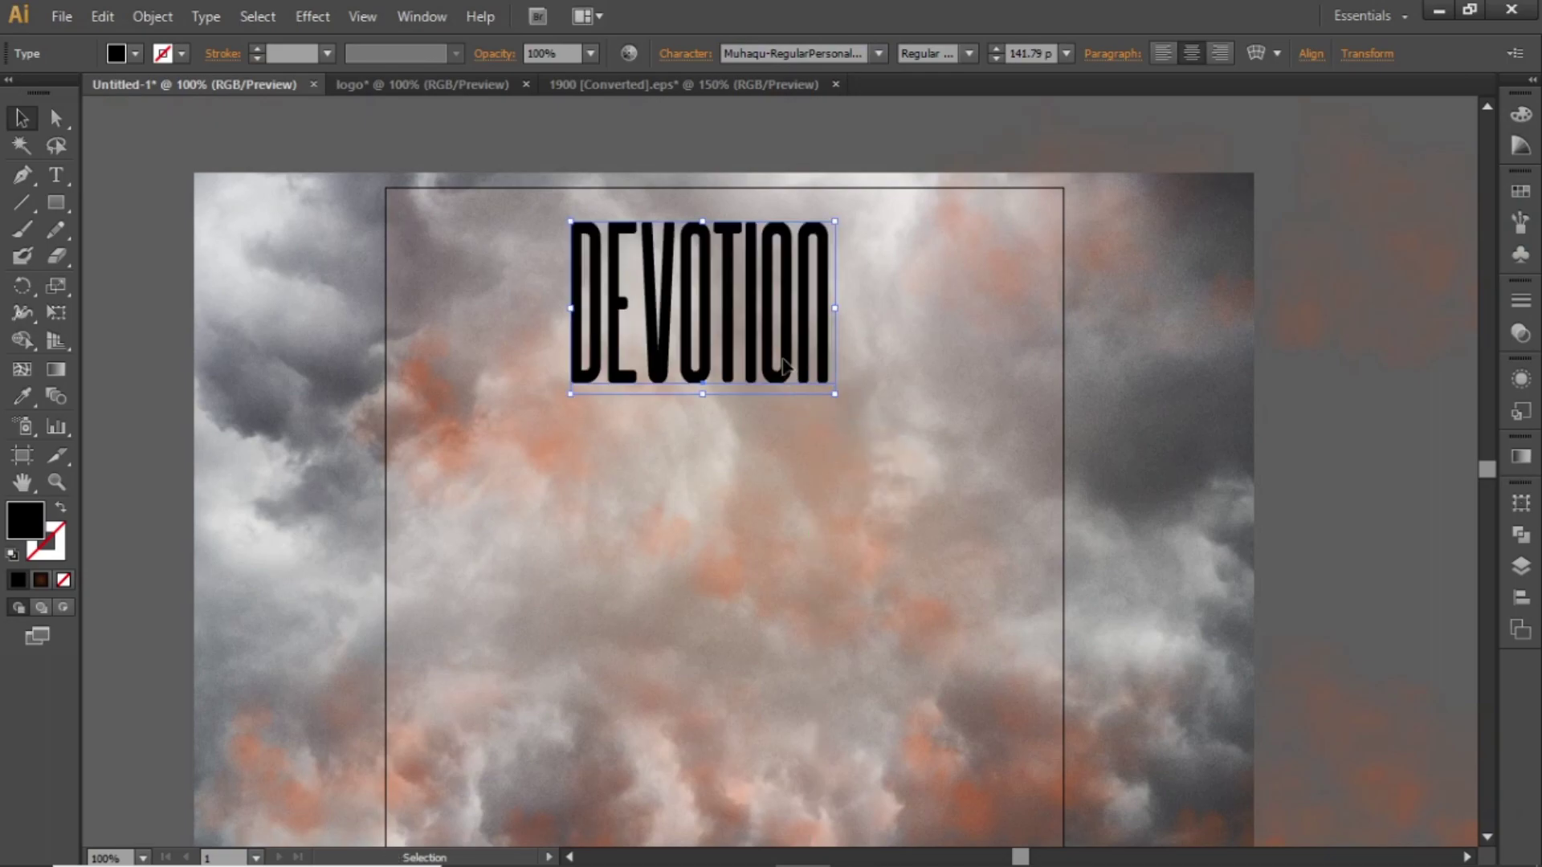
left_click_drag(707, 318, 730, 353)
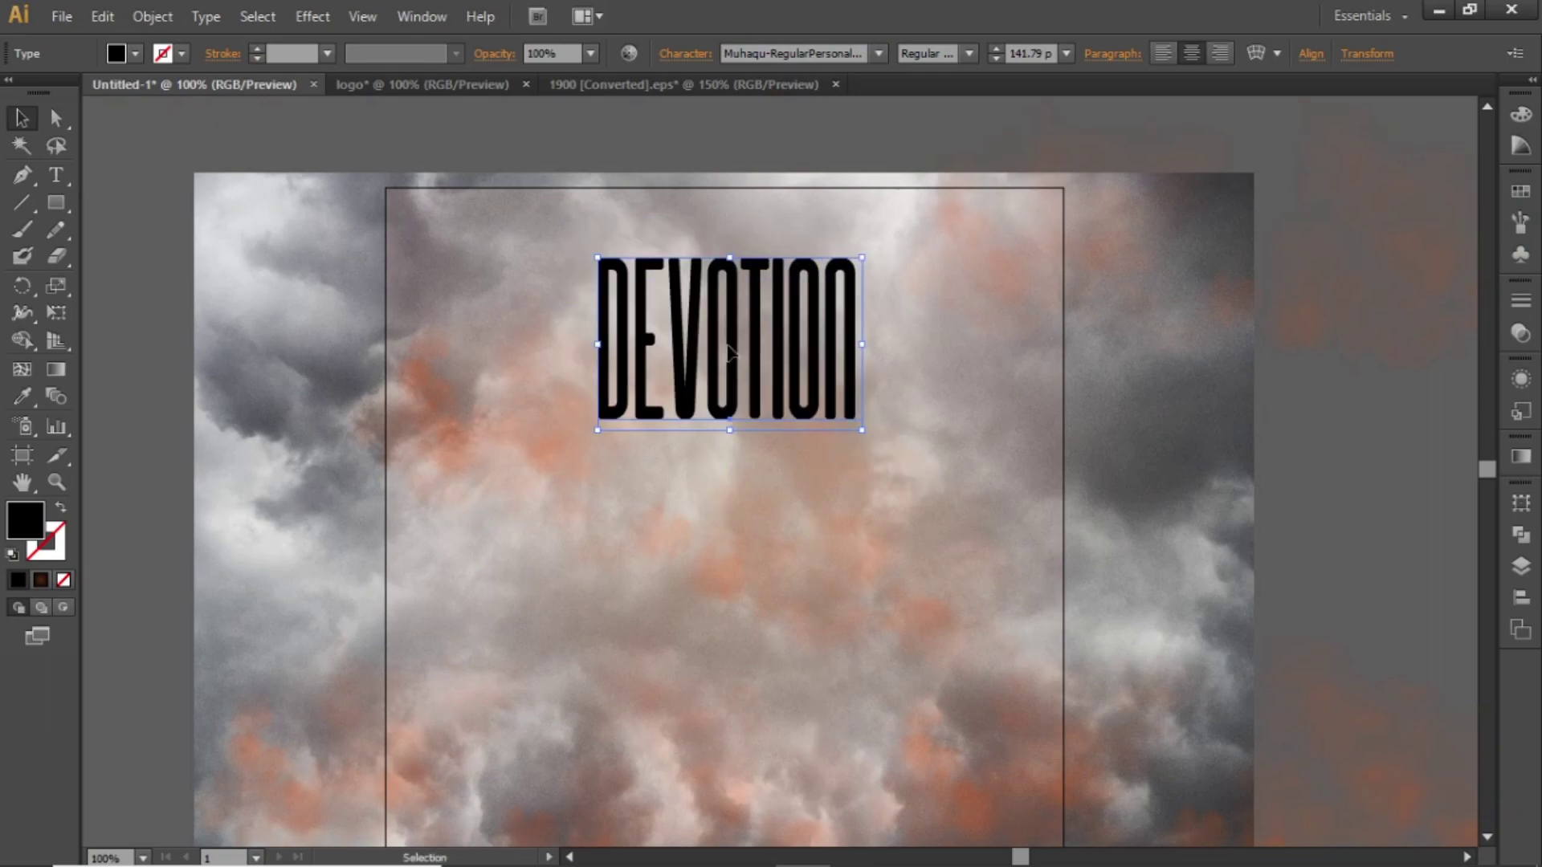
left_click(889, 308)
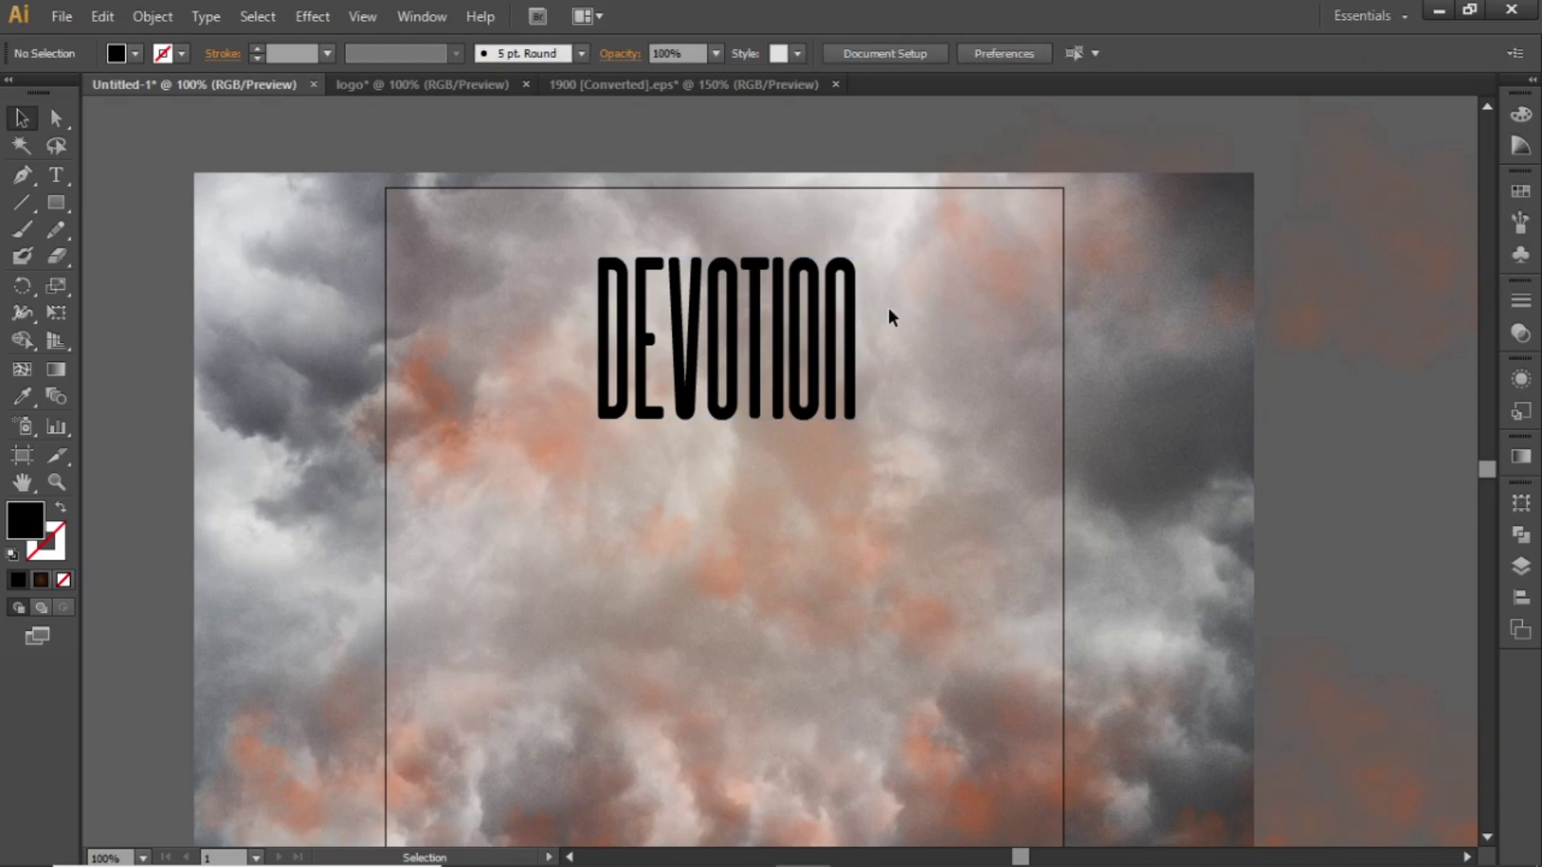
left_click(827, 304)
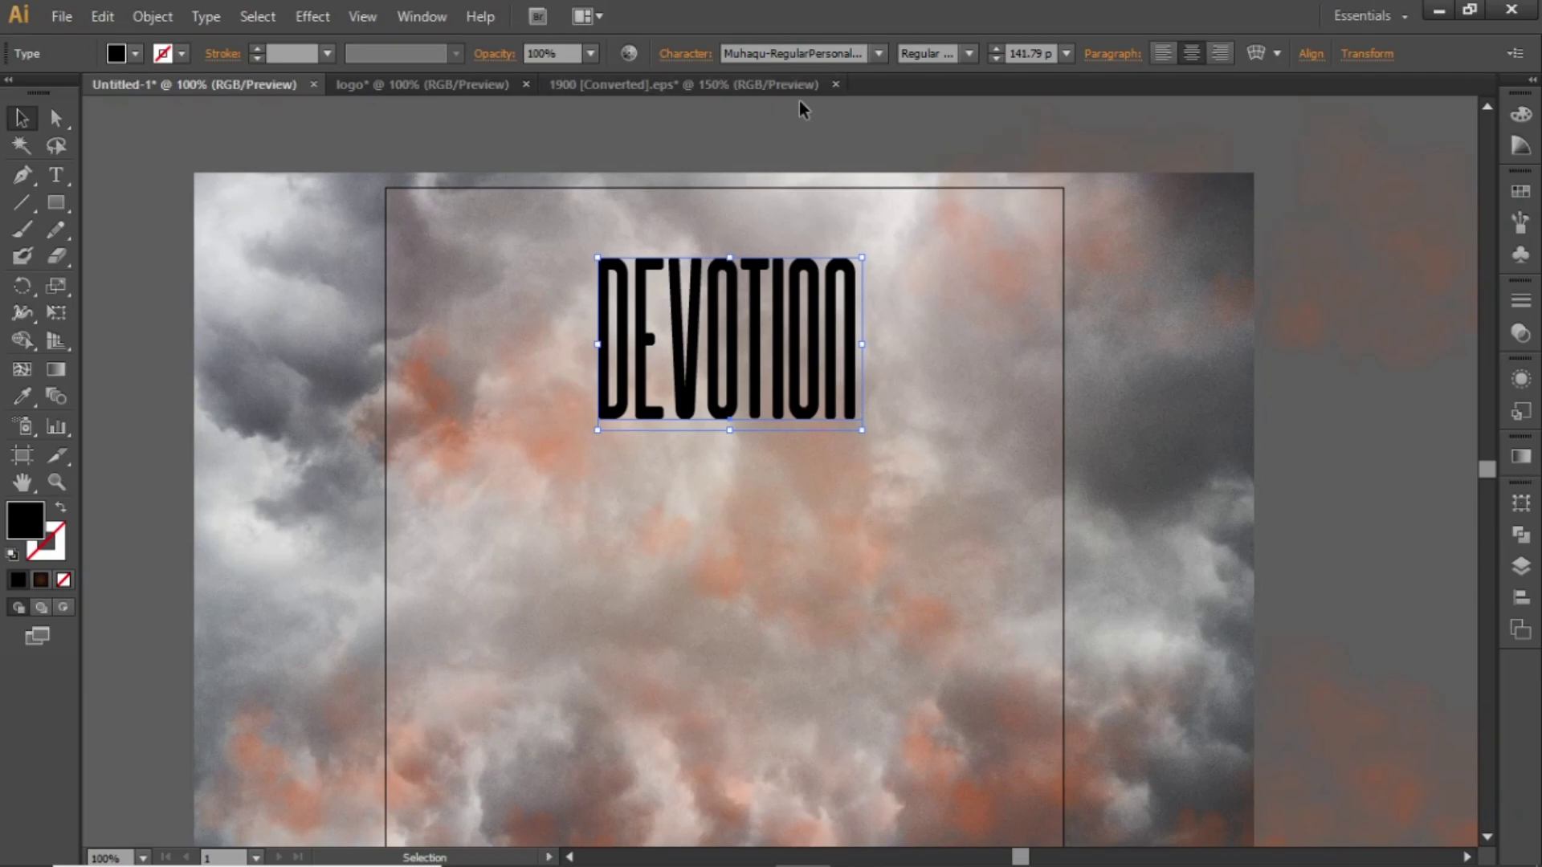
left_click_drag(841, 138, 818, 220)
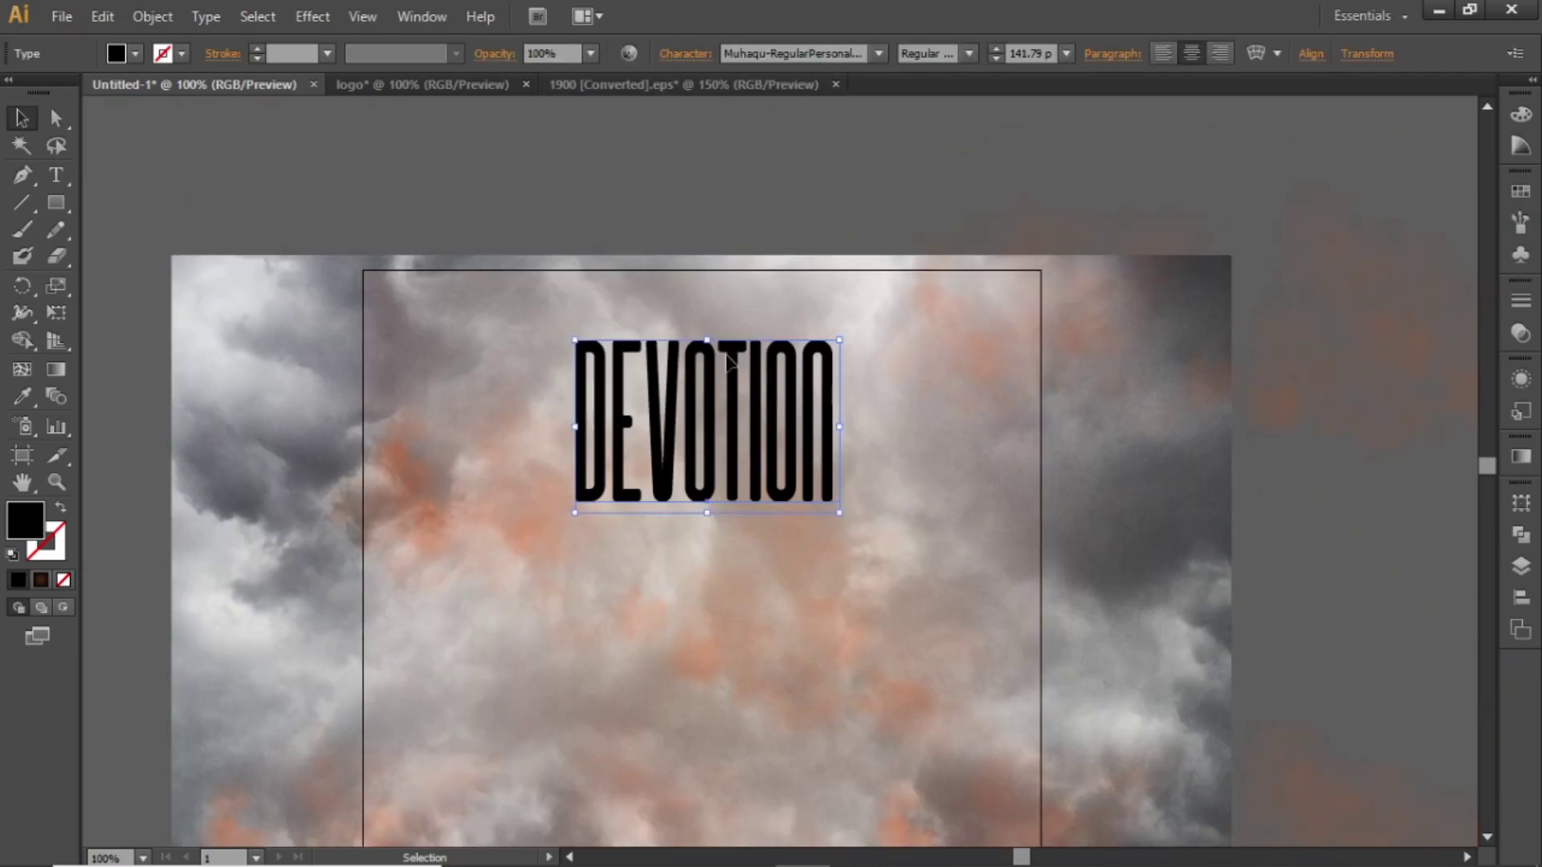
left_click_drag(738, 389, 749, 315)
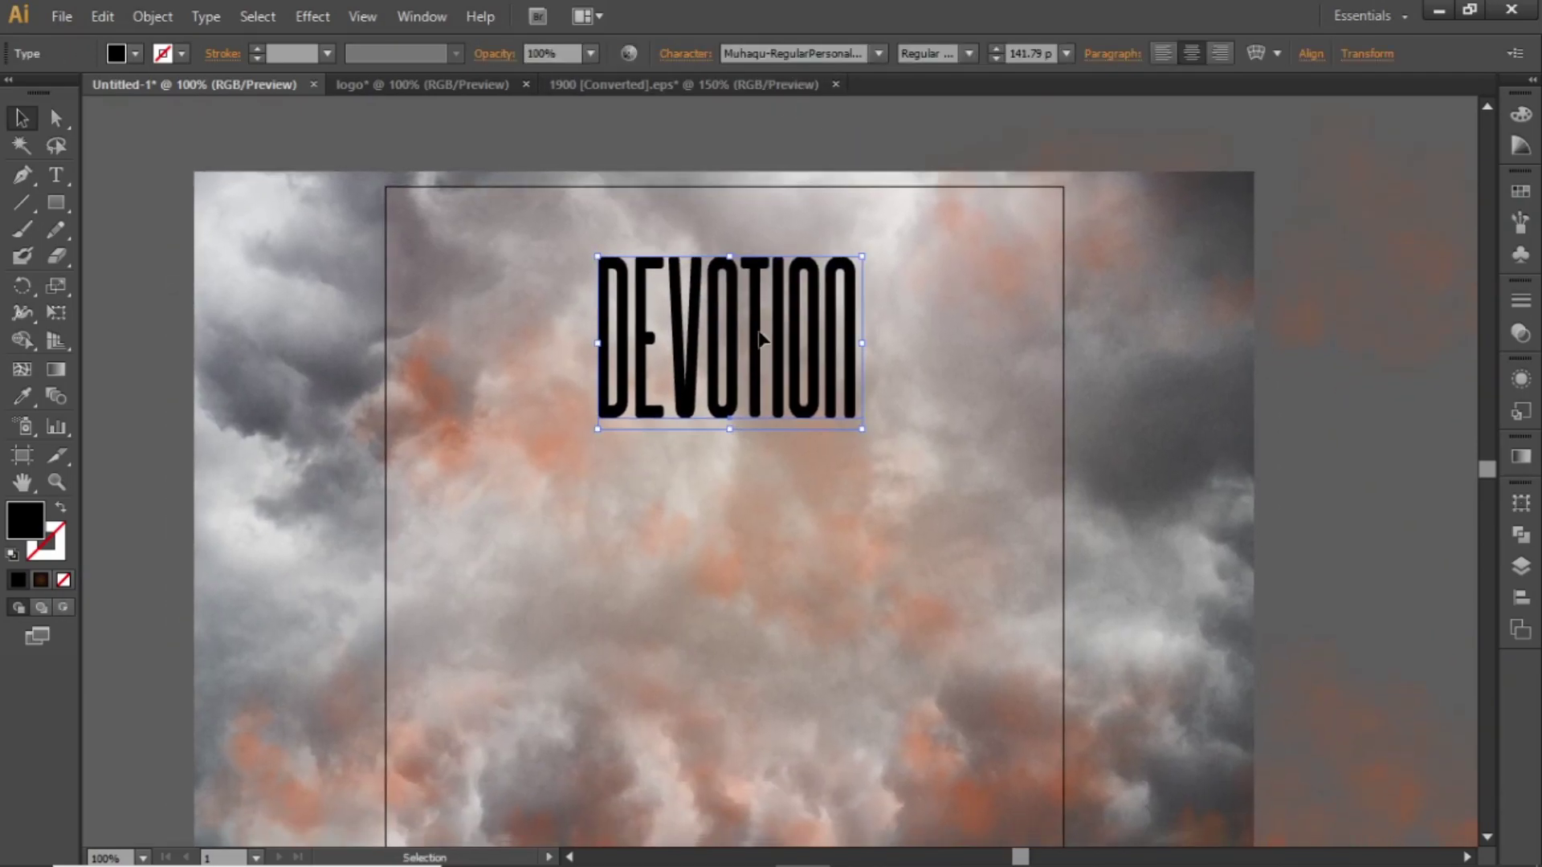
- Give the DEVOTION heading a near-white fill
double_click(34, 526)
mouse_move(822, 299)
left_mouse_down()
mouse_move(836, 300)
mouse_move(813, 257)
left_mouse_up()
left_click(1349, 263)
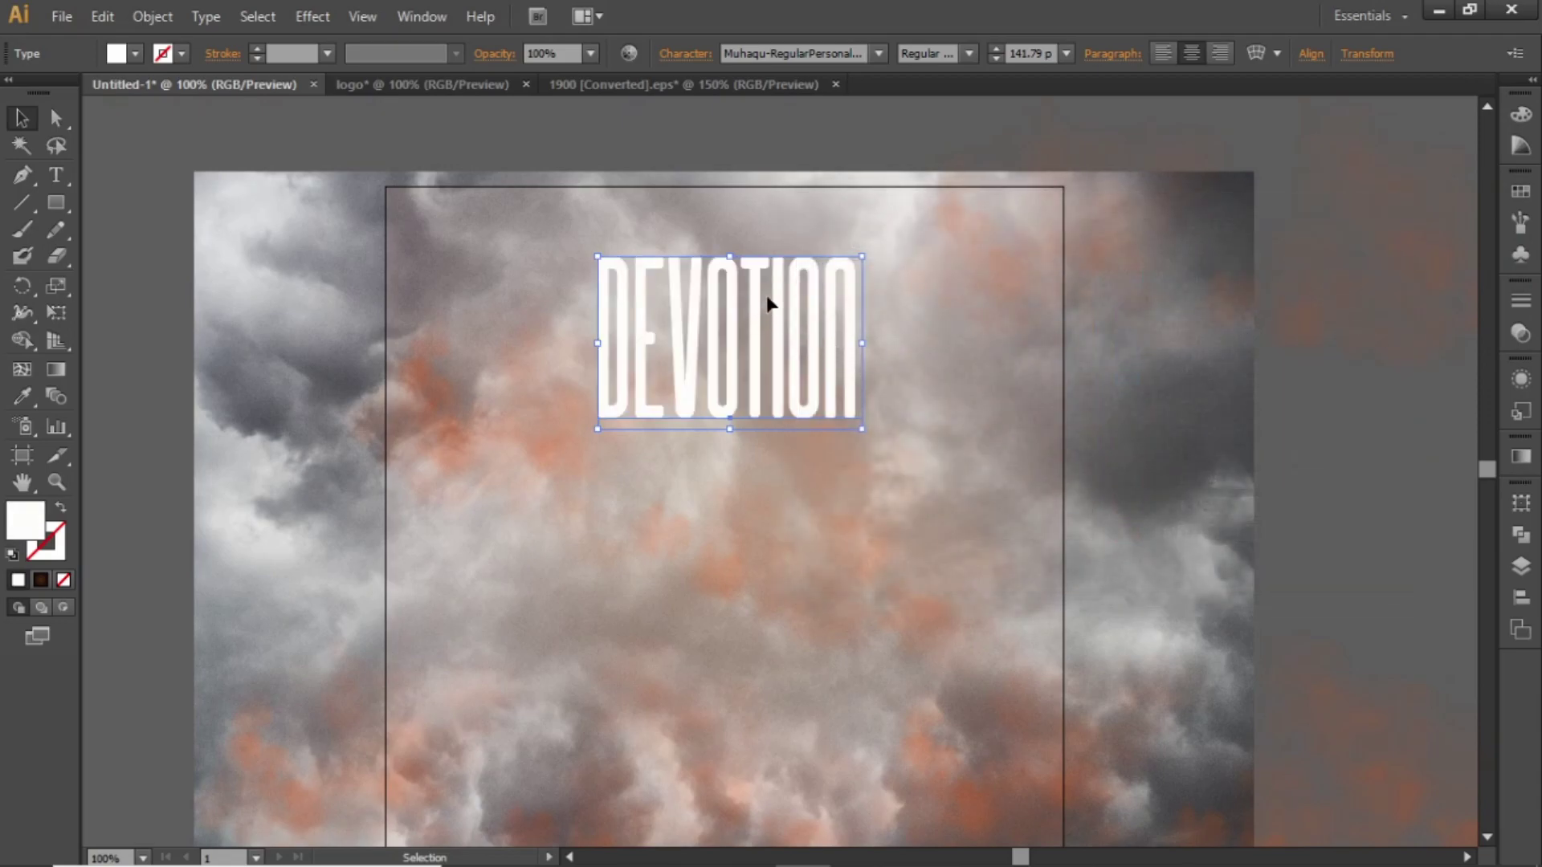
- Add a Drop Shadow effect to DEVOTION with preview turned on
left_click(313, 17)
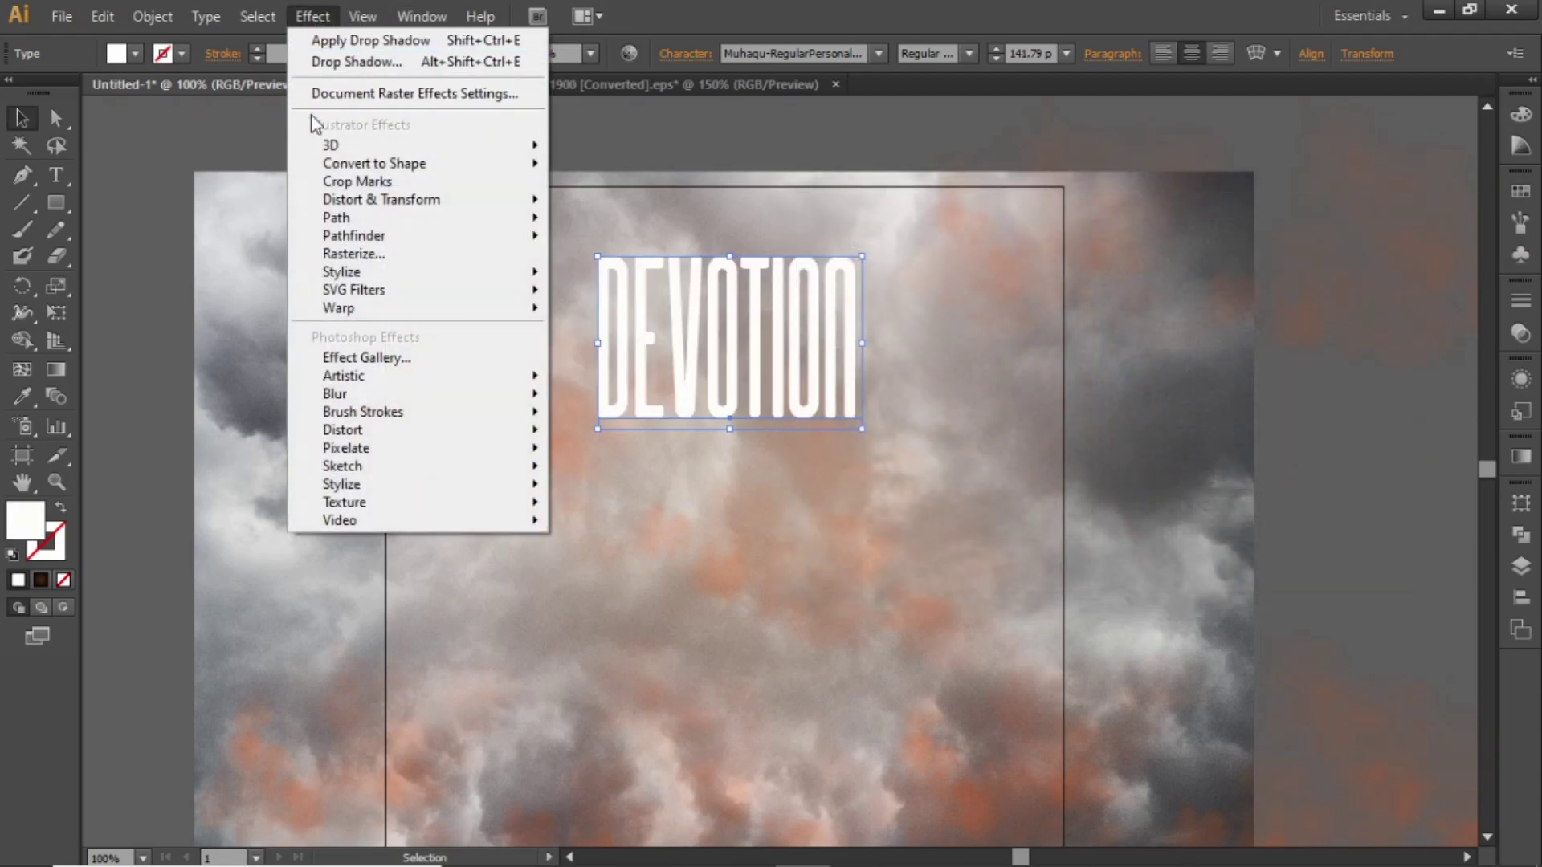
mouse_move(489, 277)
left_click(568, 275)
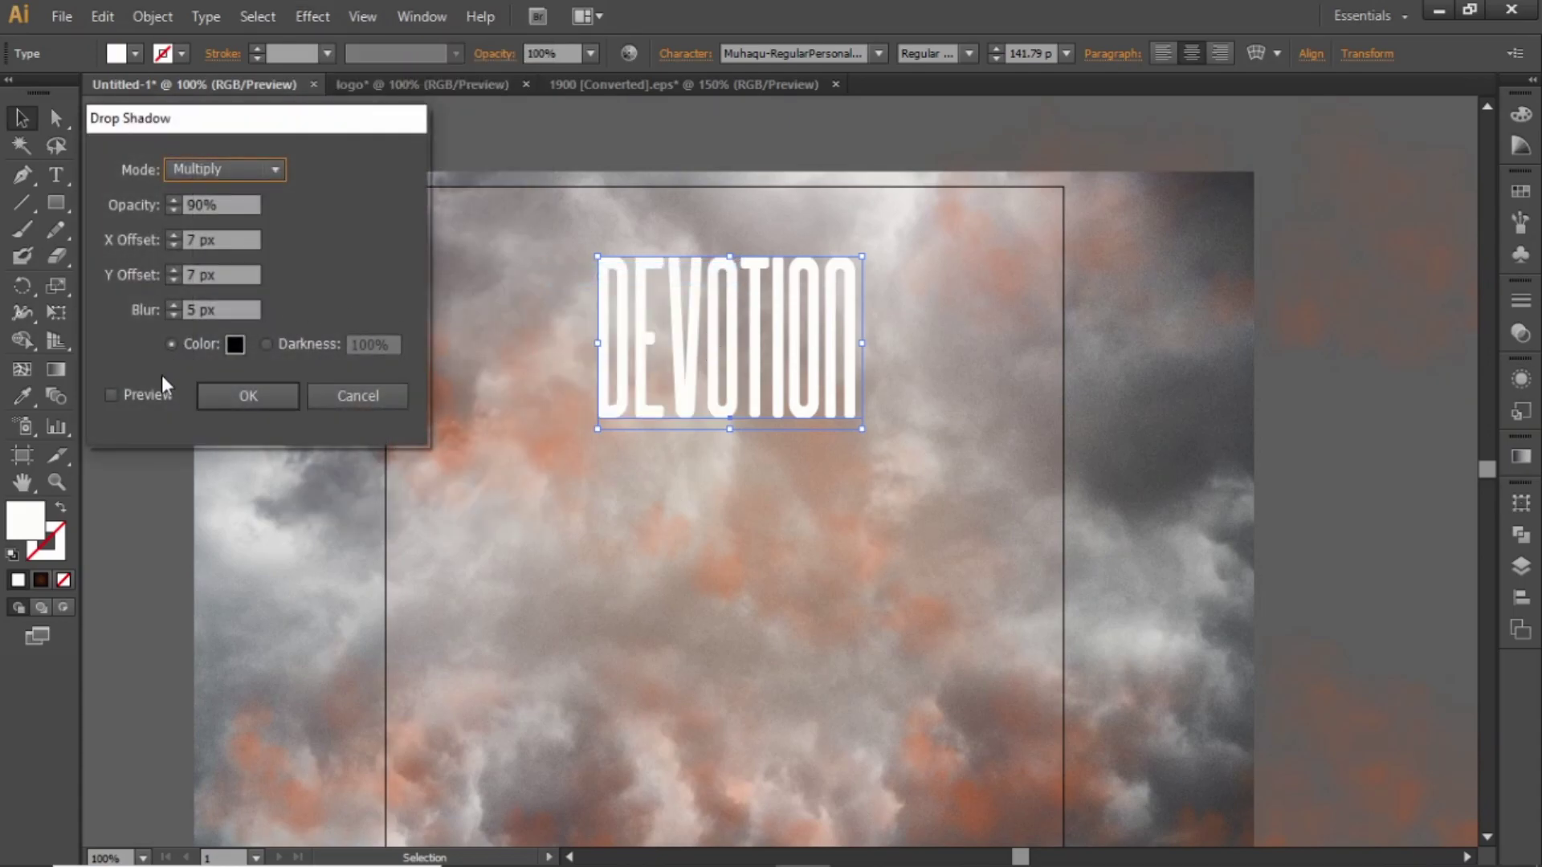
left_click(119, 392)
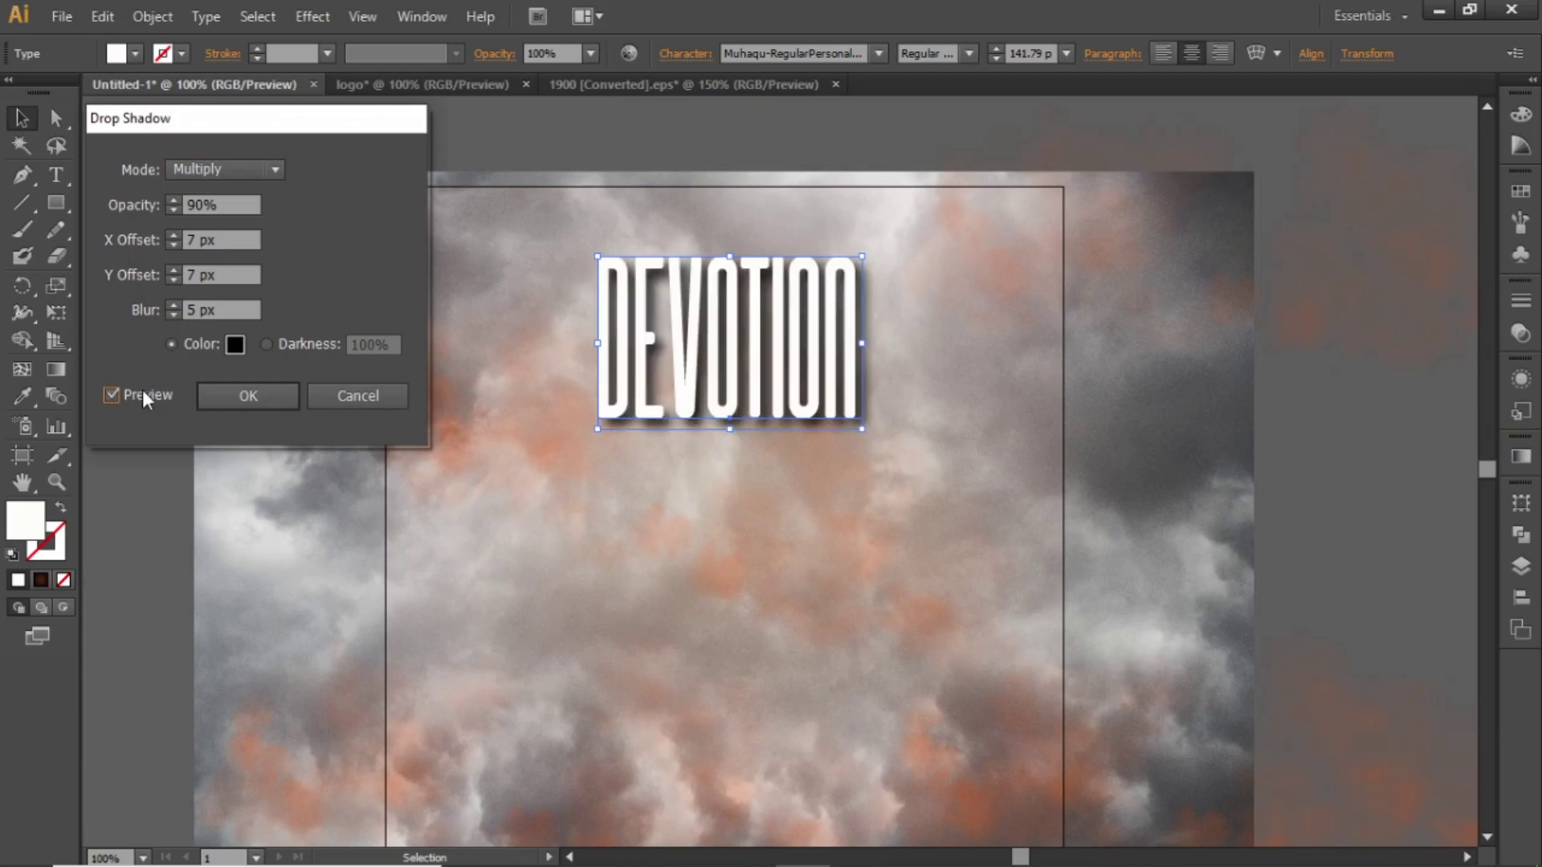
- Set the shadow to 60% opacity, 7 px offsets and 4 px blur, and confirm
left_click(234, 203)
key("shift+Down")
key("shift+Down")
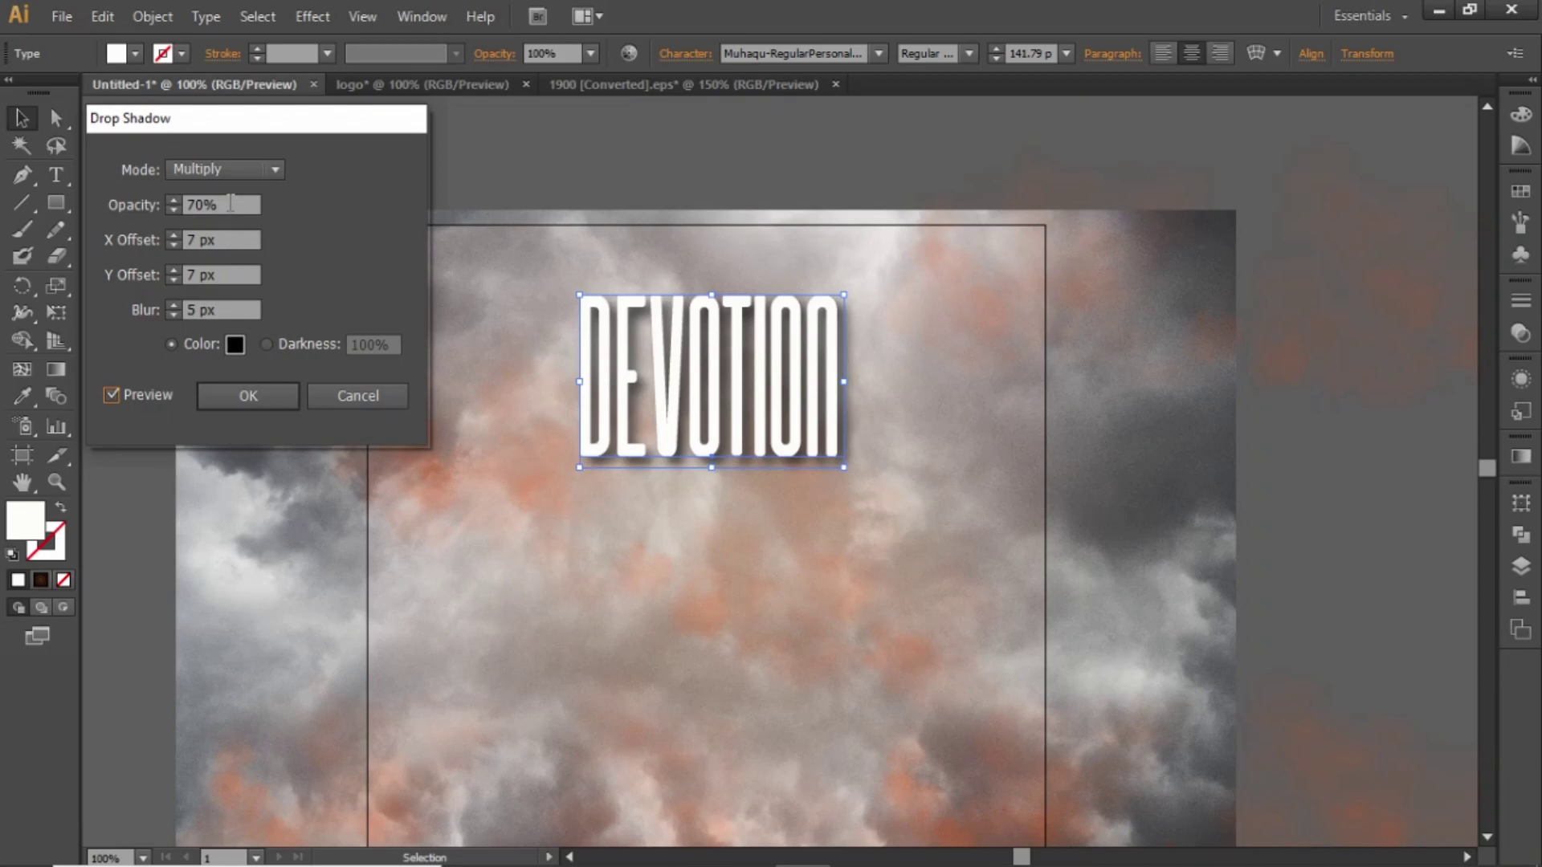
left_click(230, 204)
double_click(231, 203)
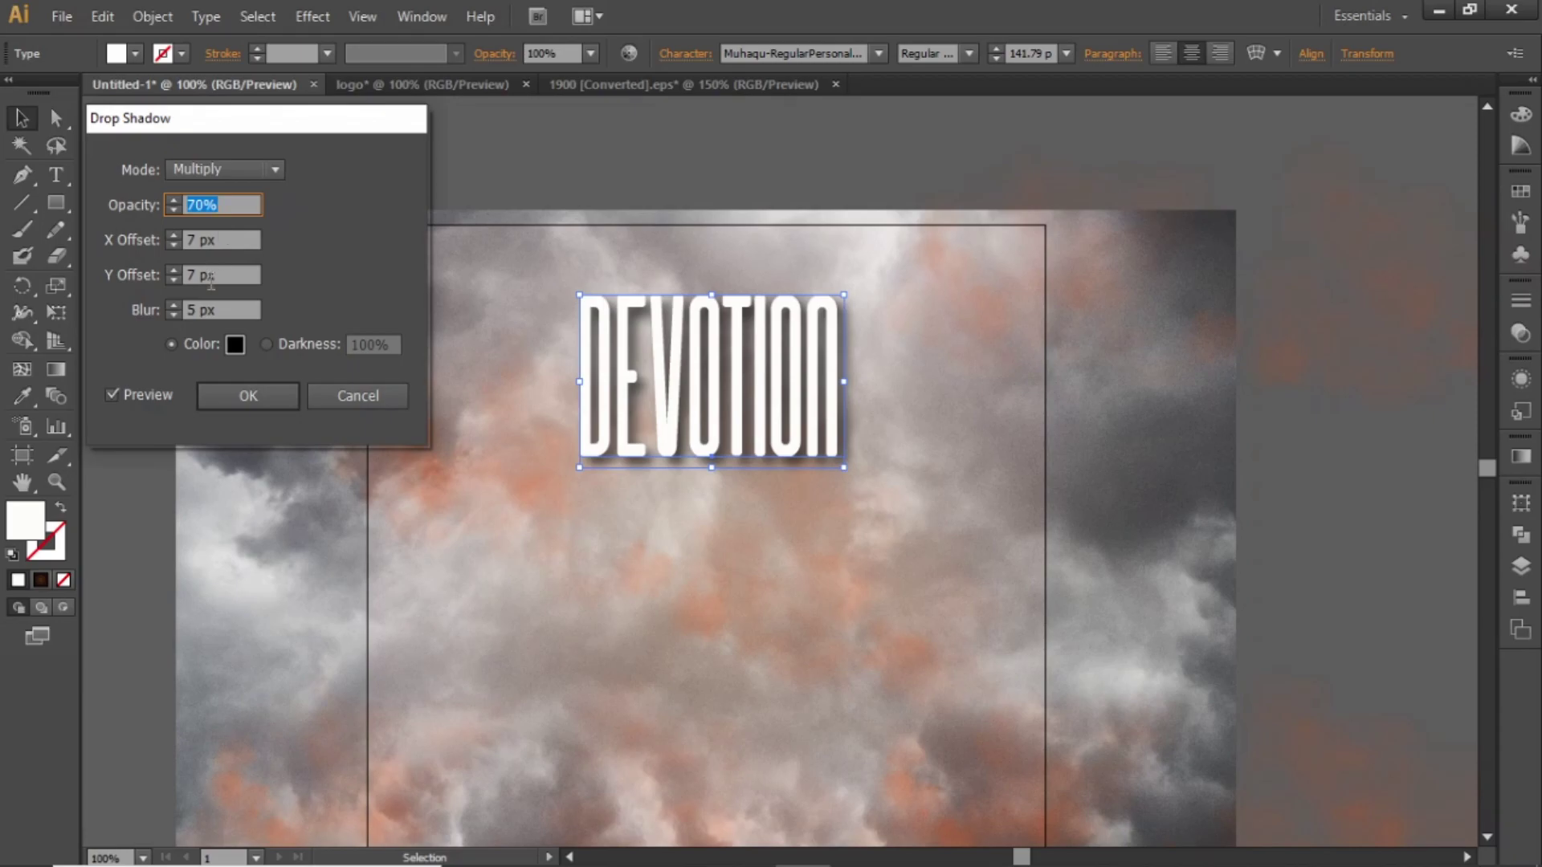
left_click(209, 310)
key("Down")
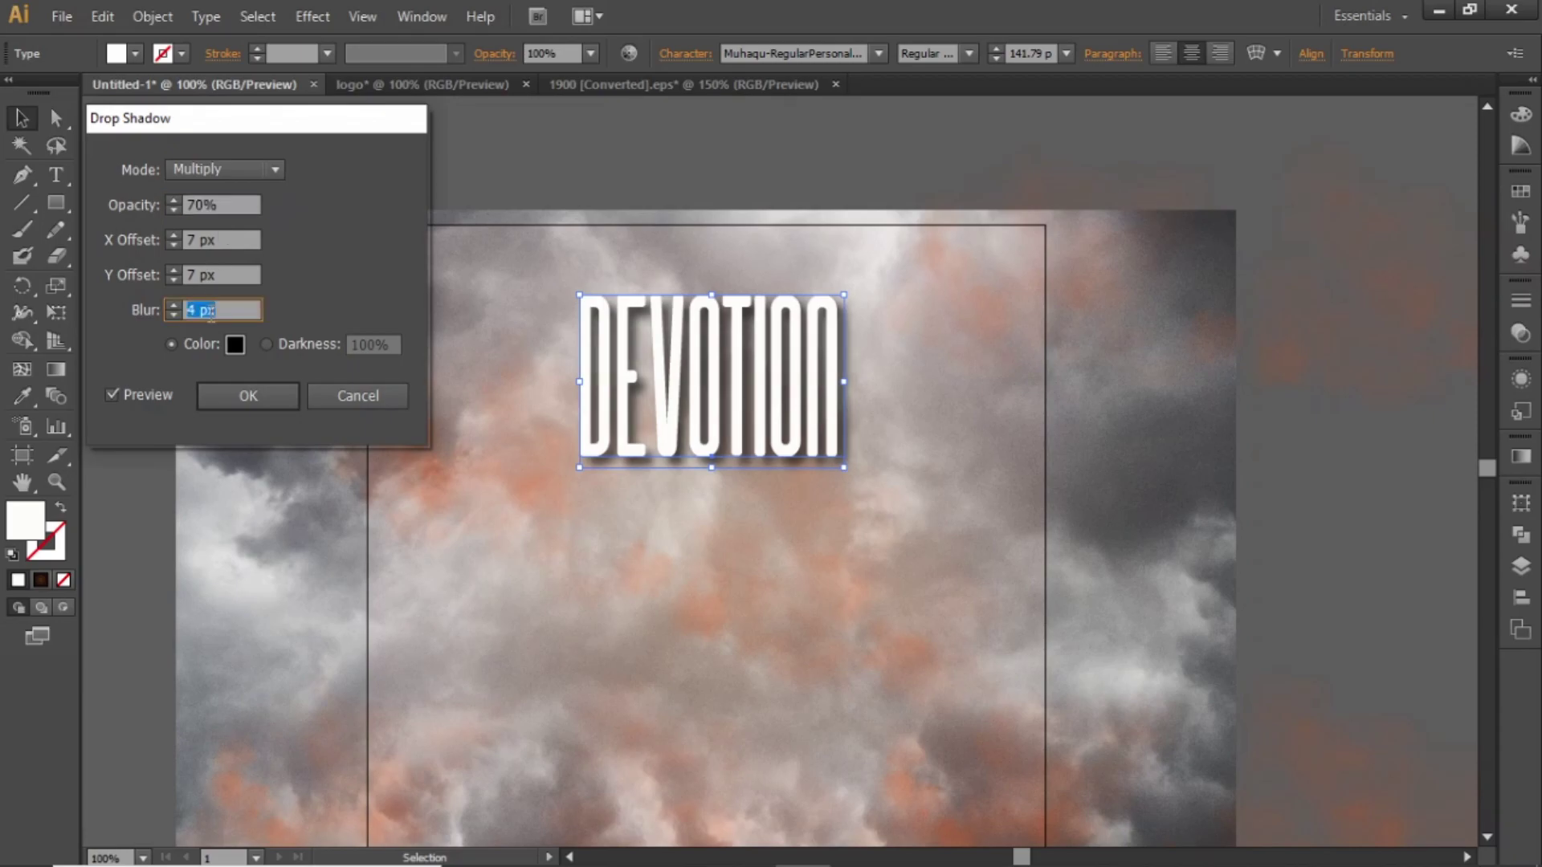
key("Down")
key("Up")
left_click(233, 204)
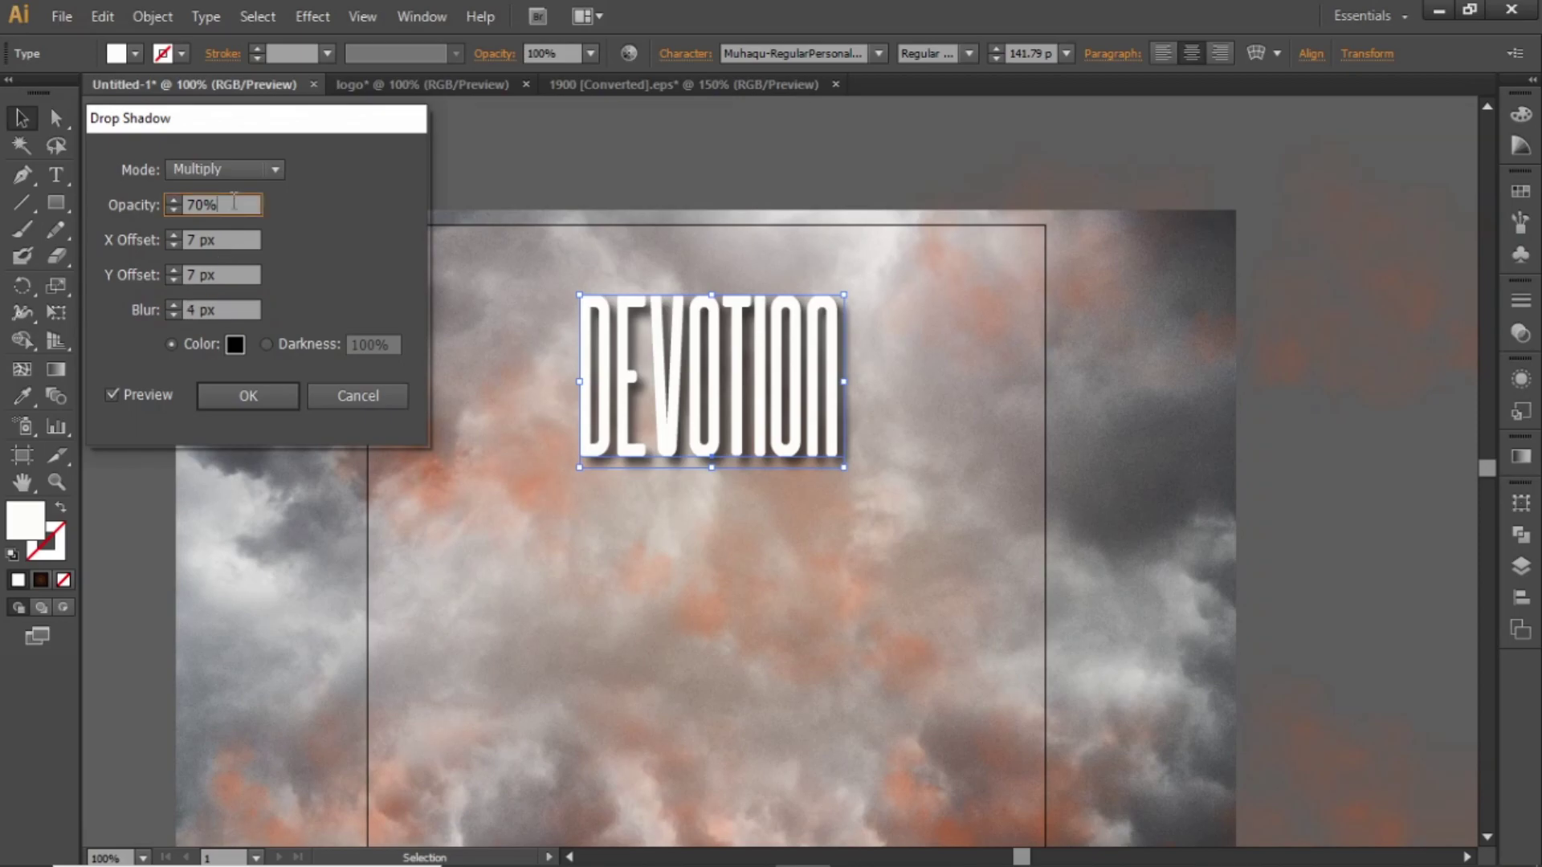
key("shift+Down")
key("shift+Down")
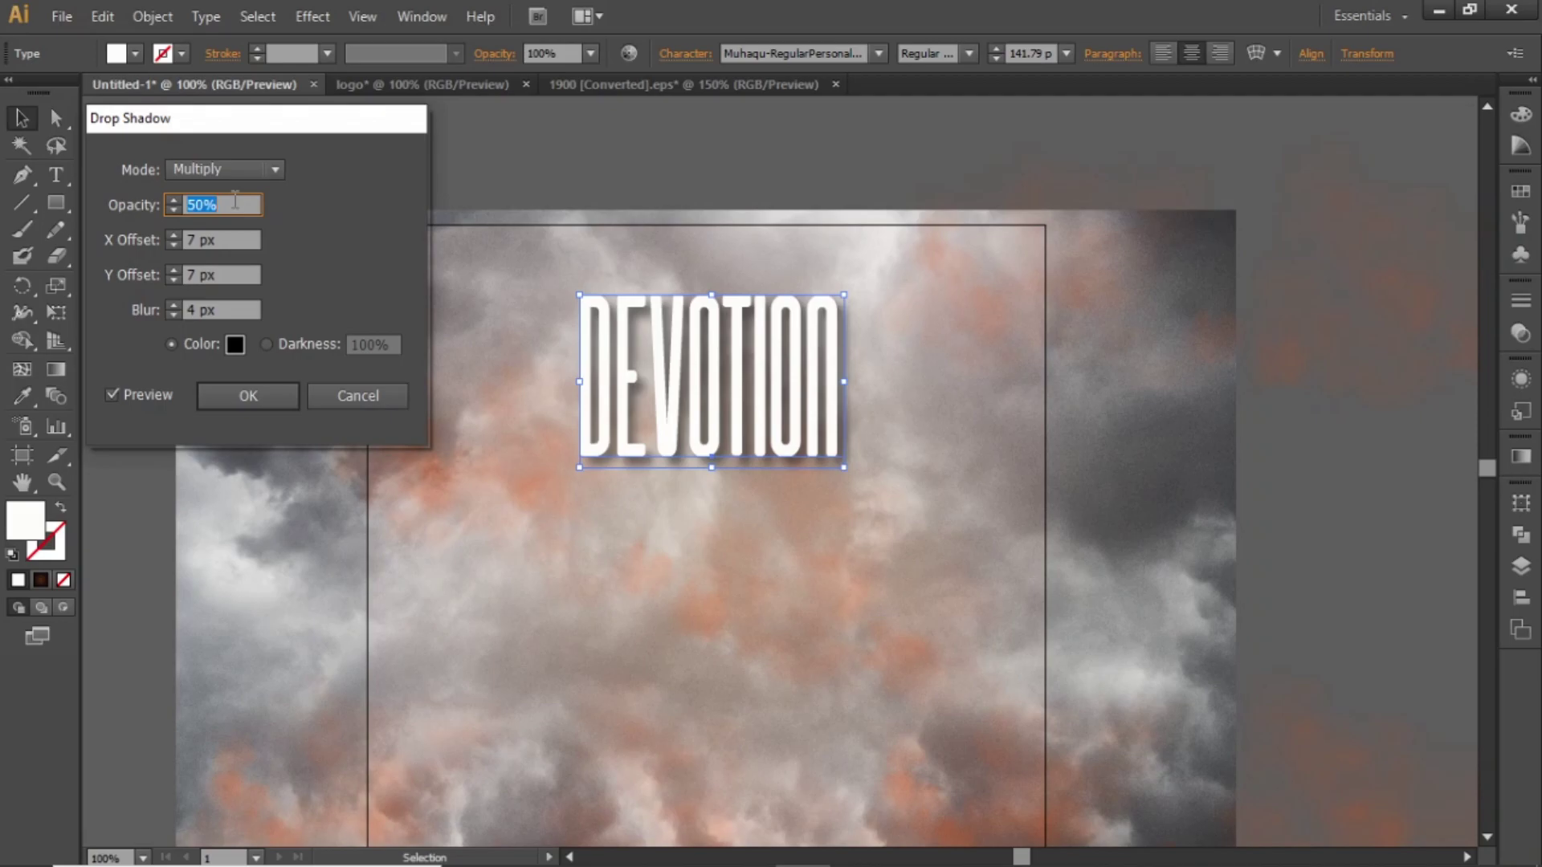
key("shift+Up")
key("Return")
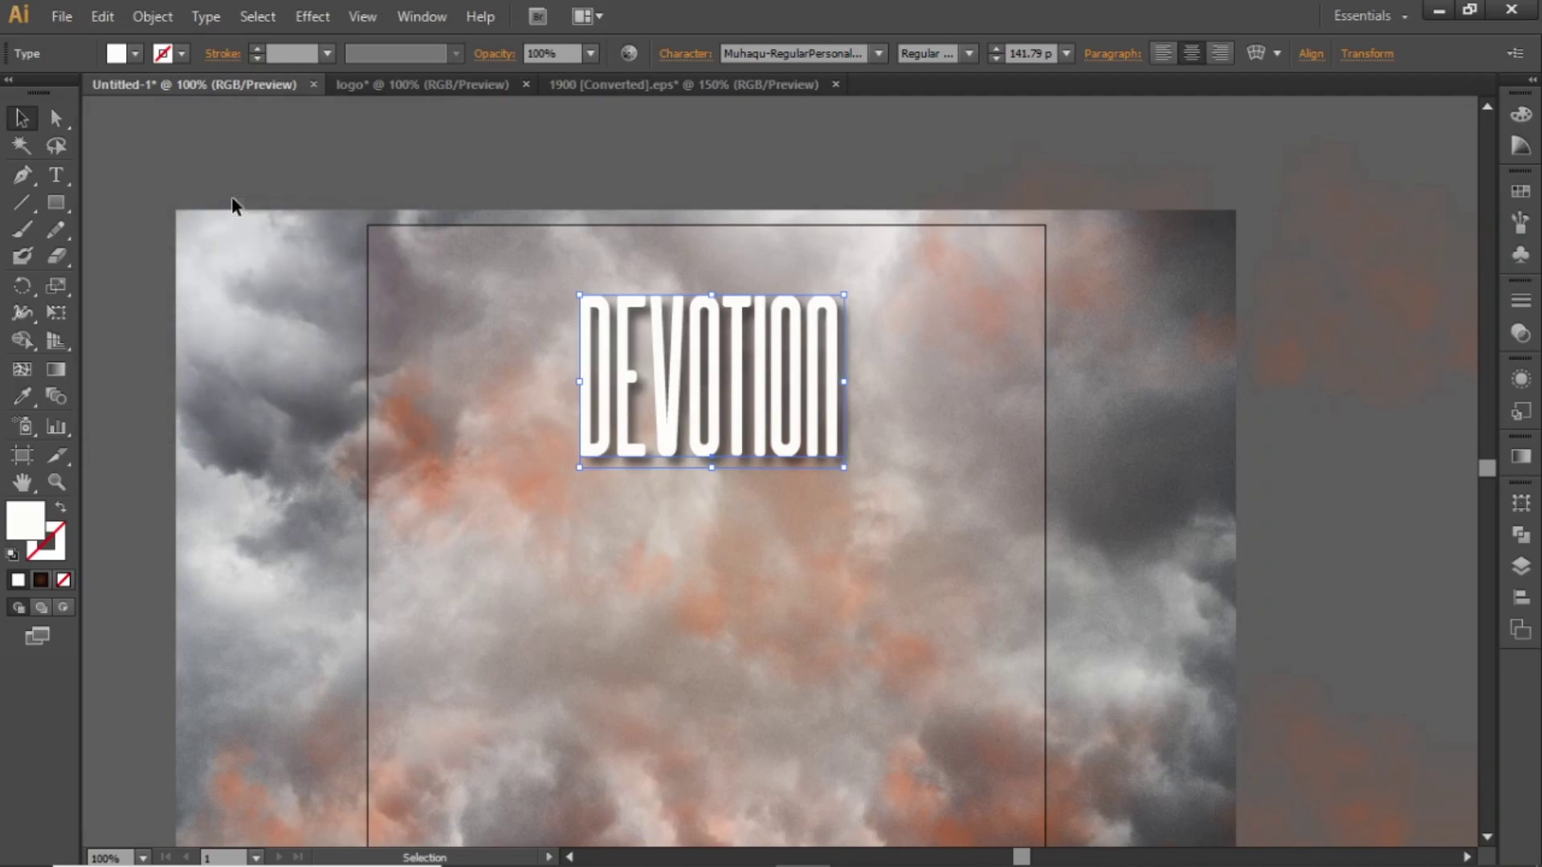
- Centre the DEVOTION heading horizontally on the artboard
left_click(626, 157)
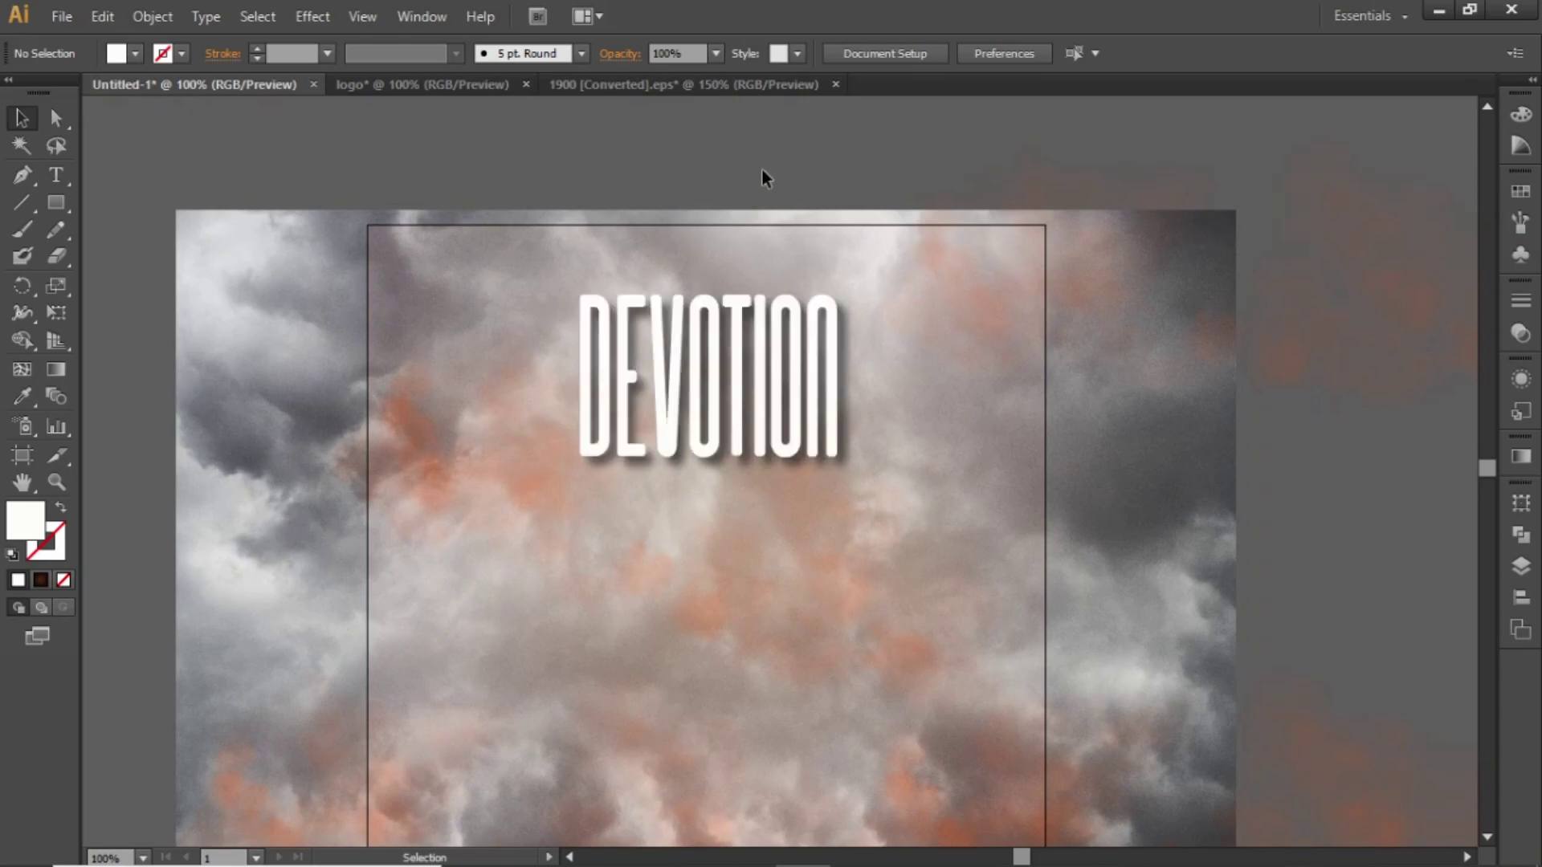
left_click(728, 316)
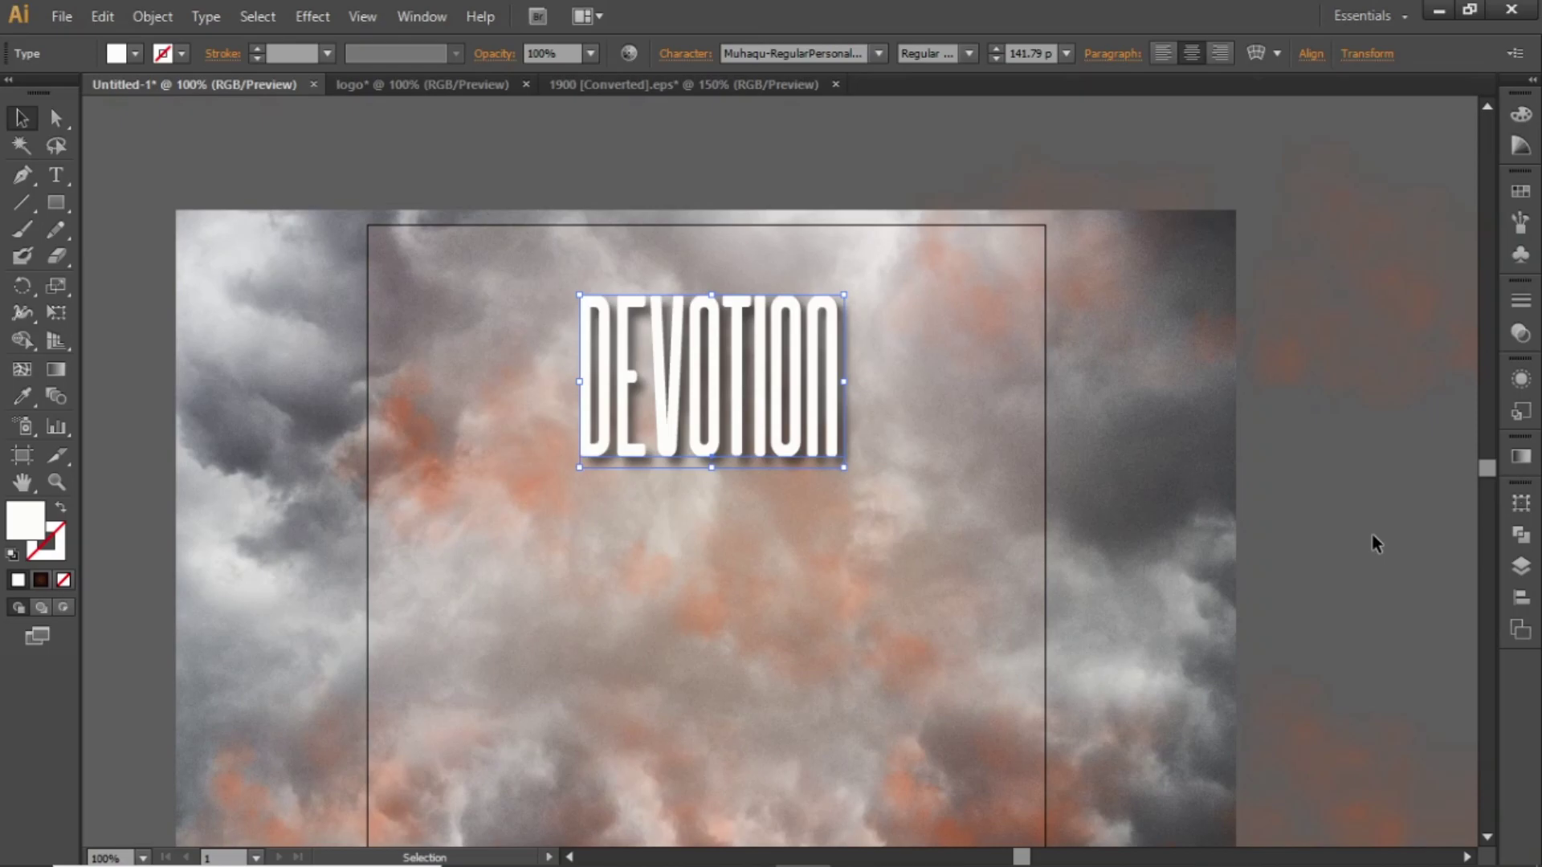
left_click(1522, 598)
left_click(1302, 532)
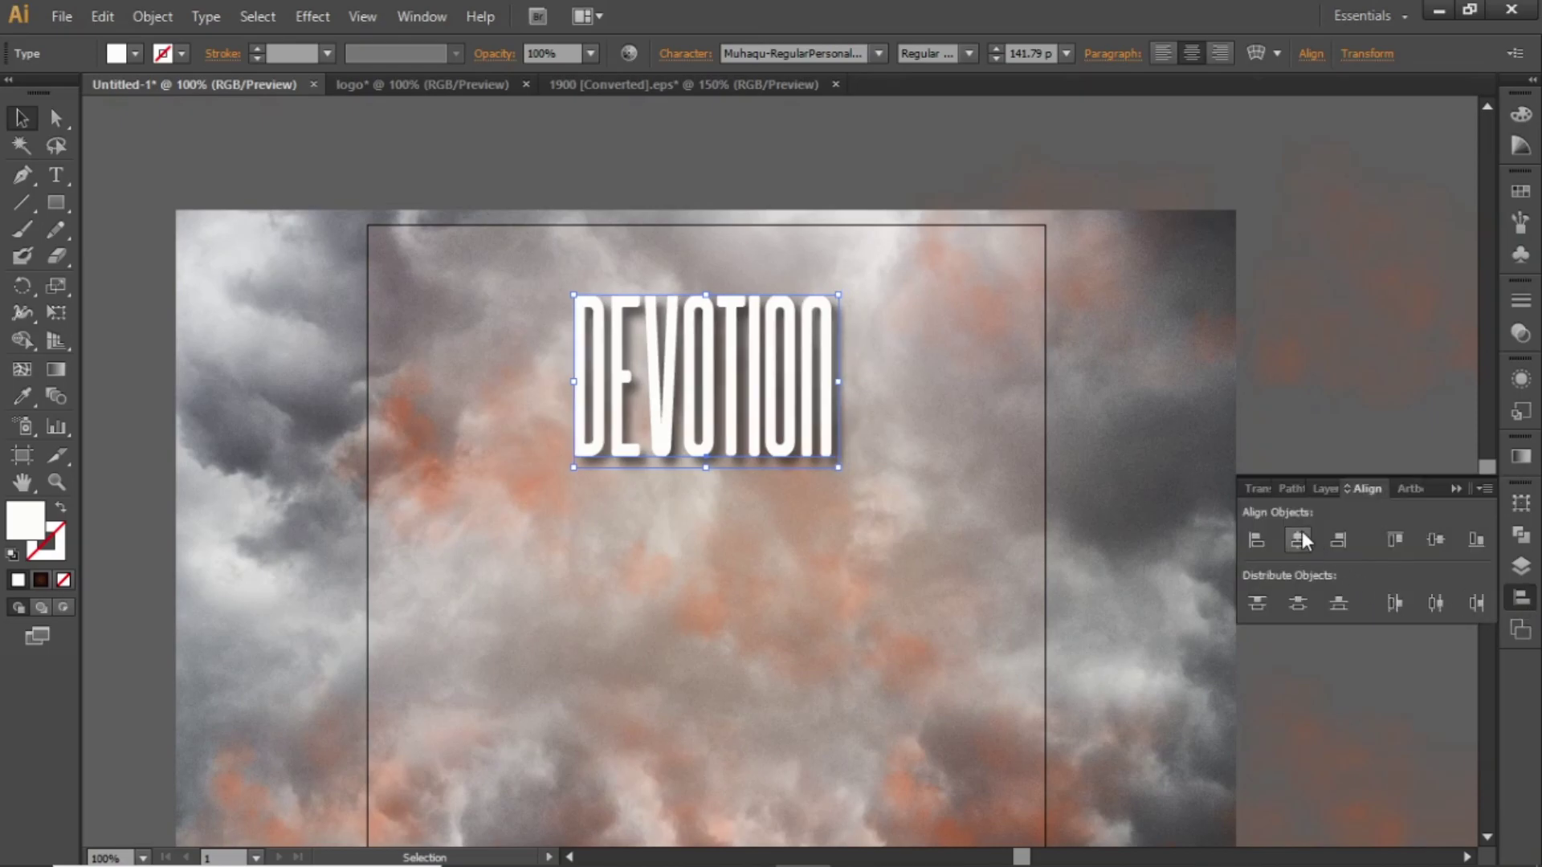
left_click(1310, 400)
- Enlarge the DEVOTION heading to a 180 pt font size
left_click_drag(1294, 368, 1267, 317)
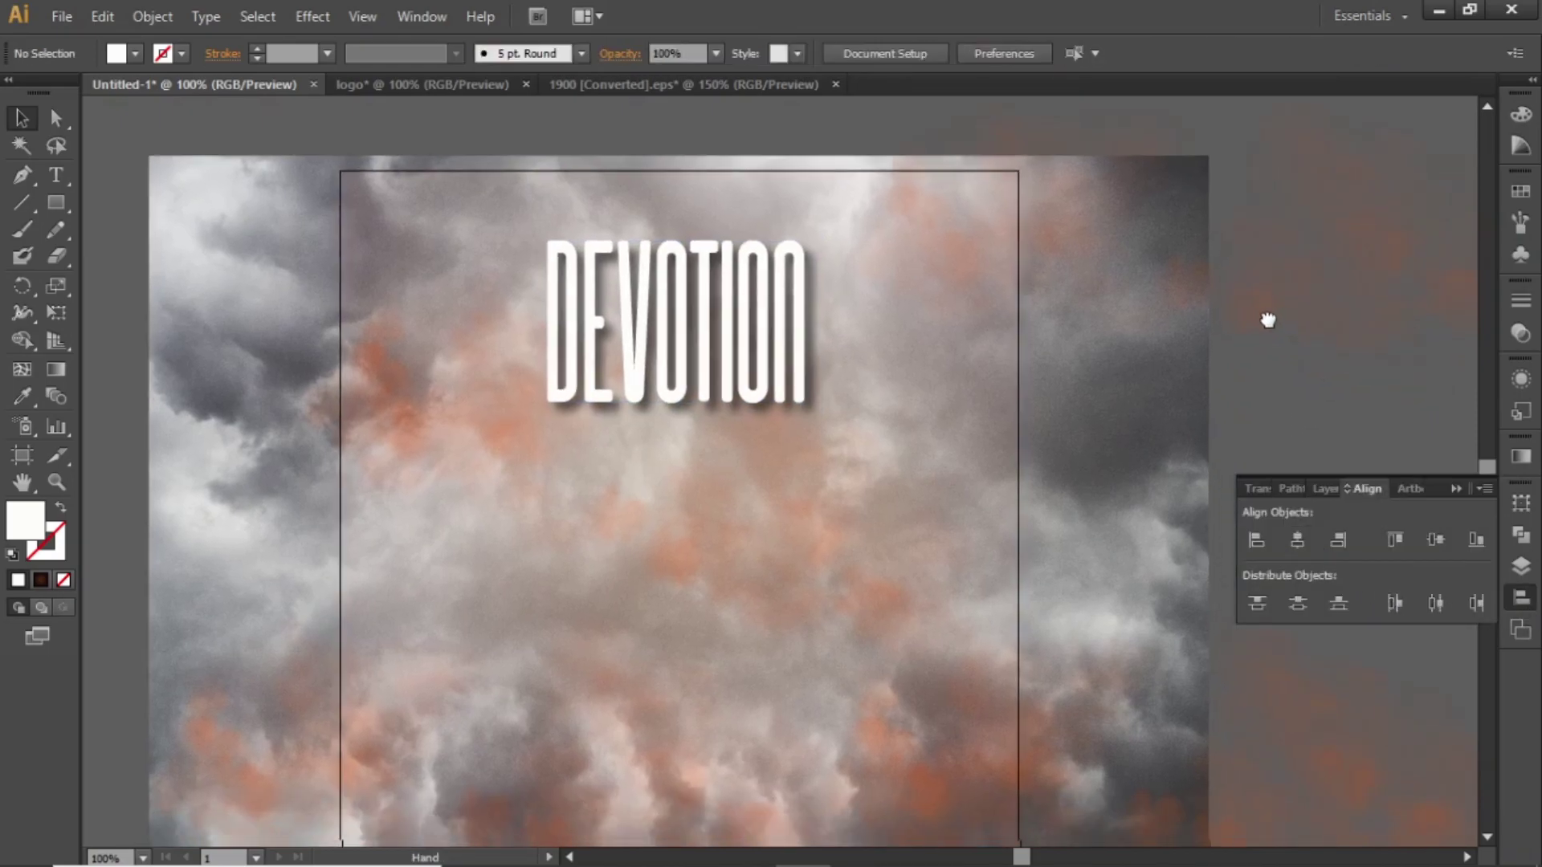
left_click(721, 299)
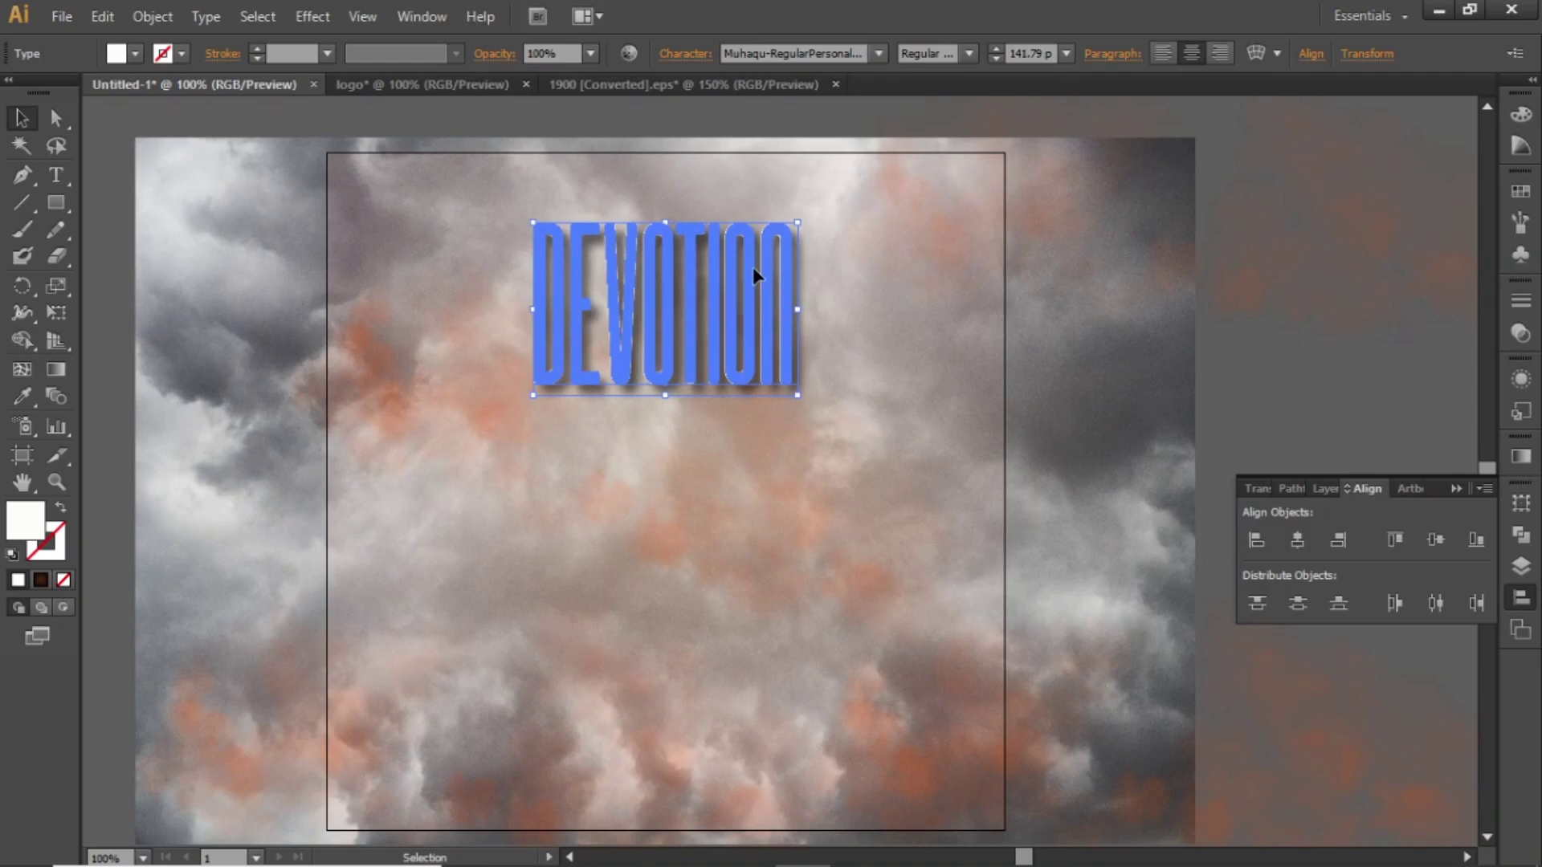
left_click(1045, 53)
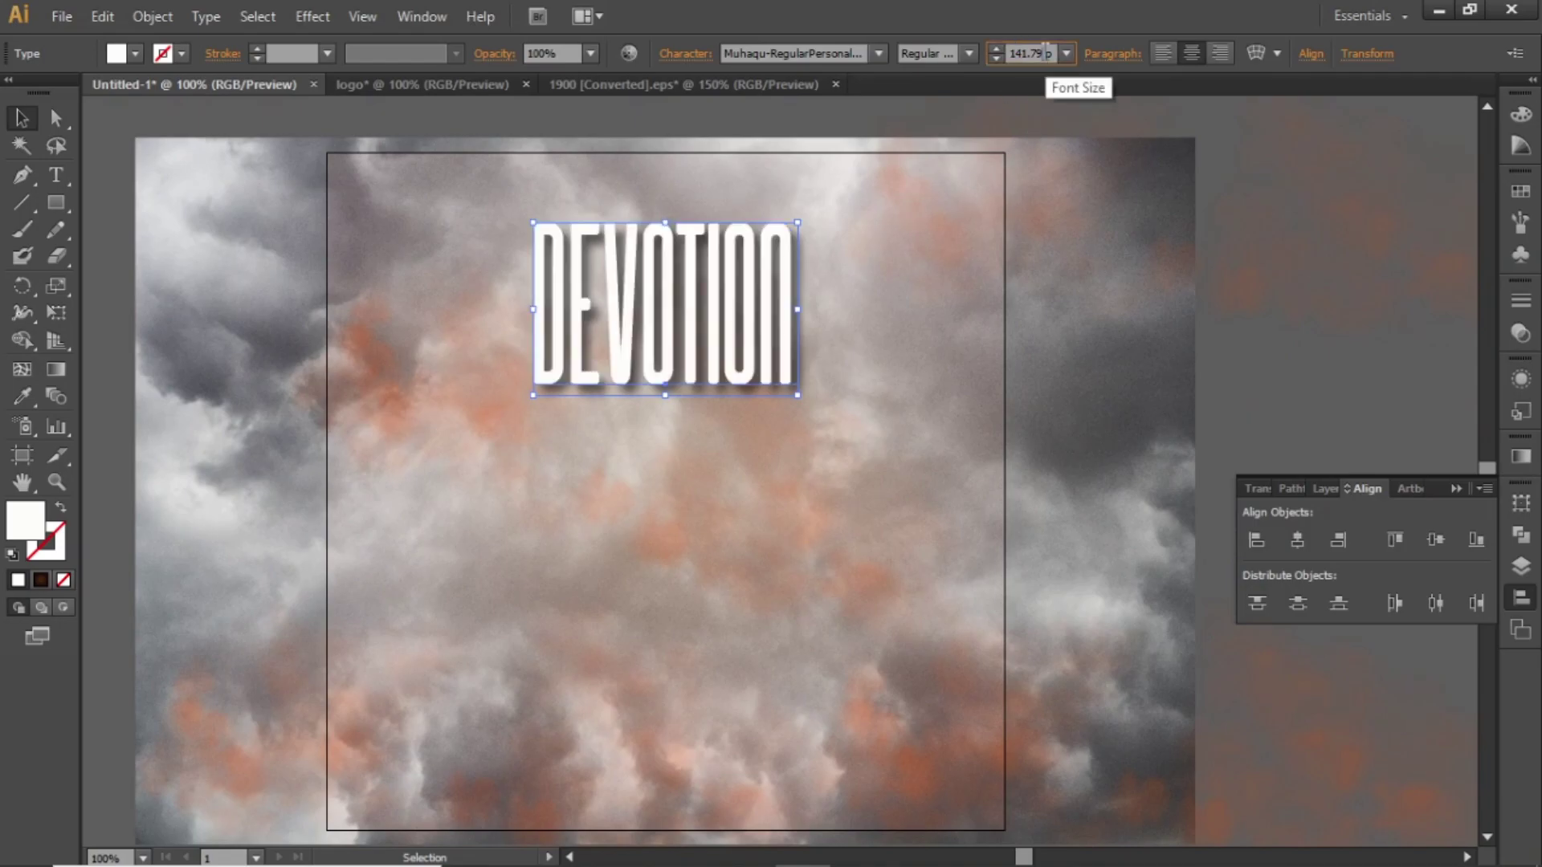
type("180")
key("Return")
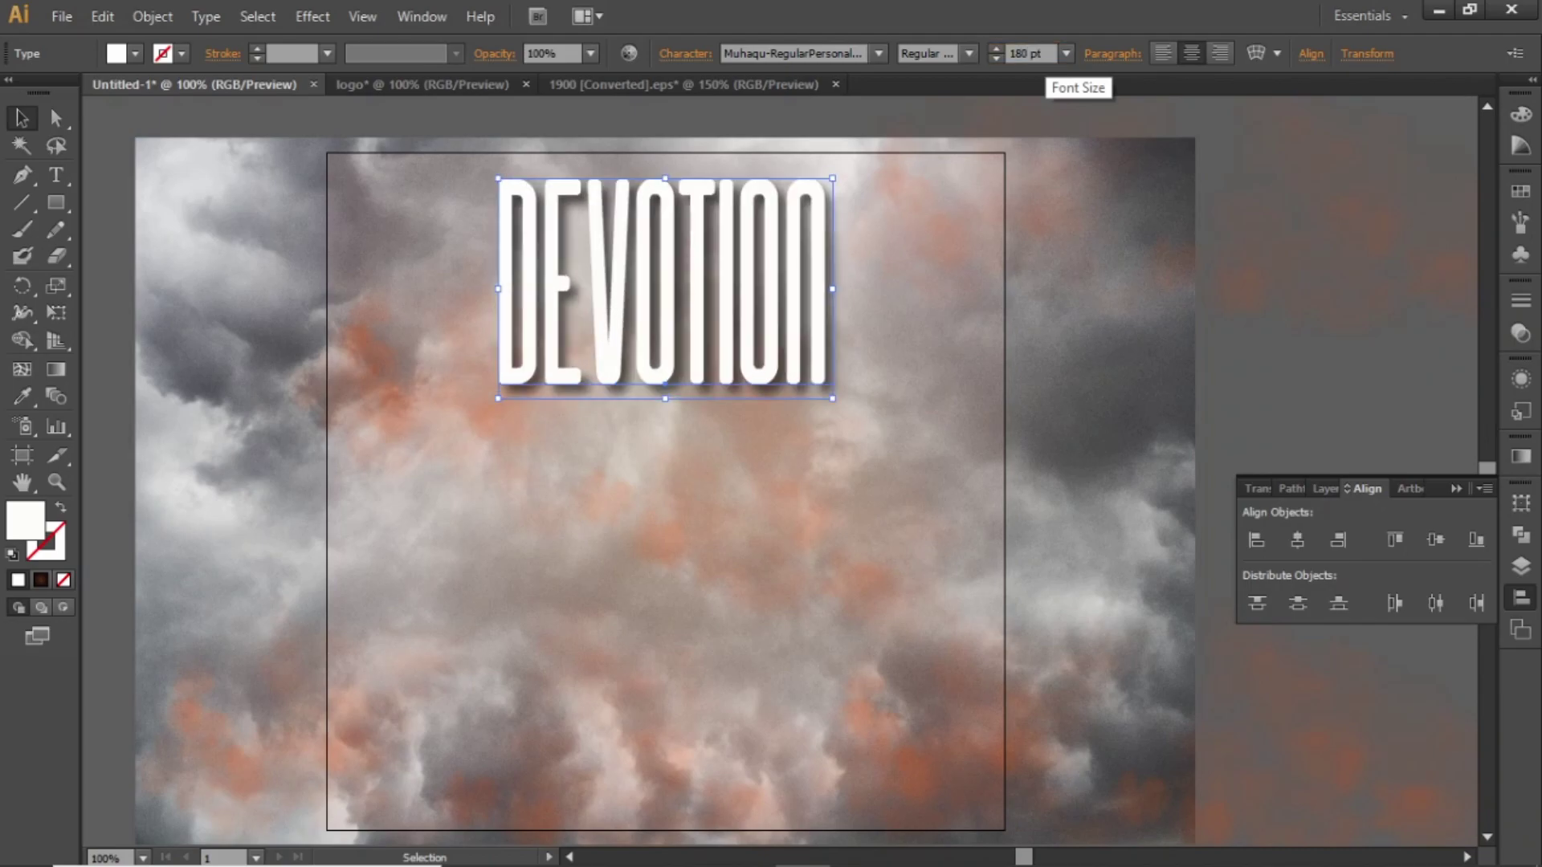
- Move the DEVOTION lettering about 33 px lower near the top of the artboard
left_click(882, 281)
scroll(882, 281, "up", 2)
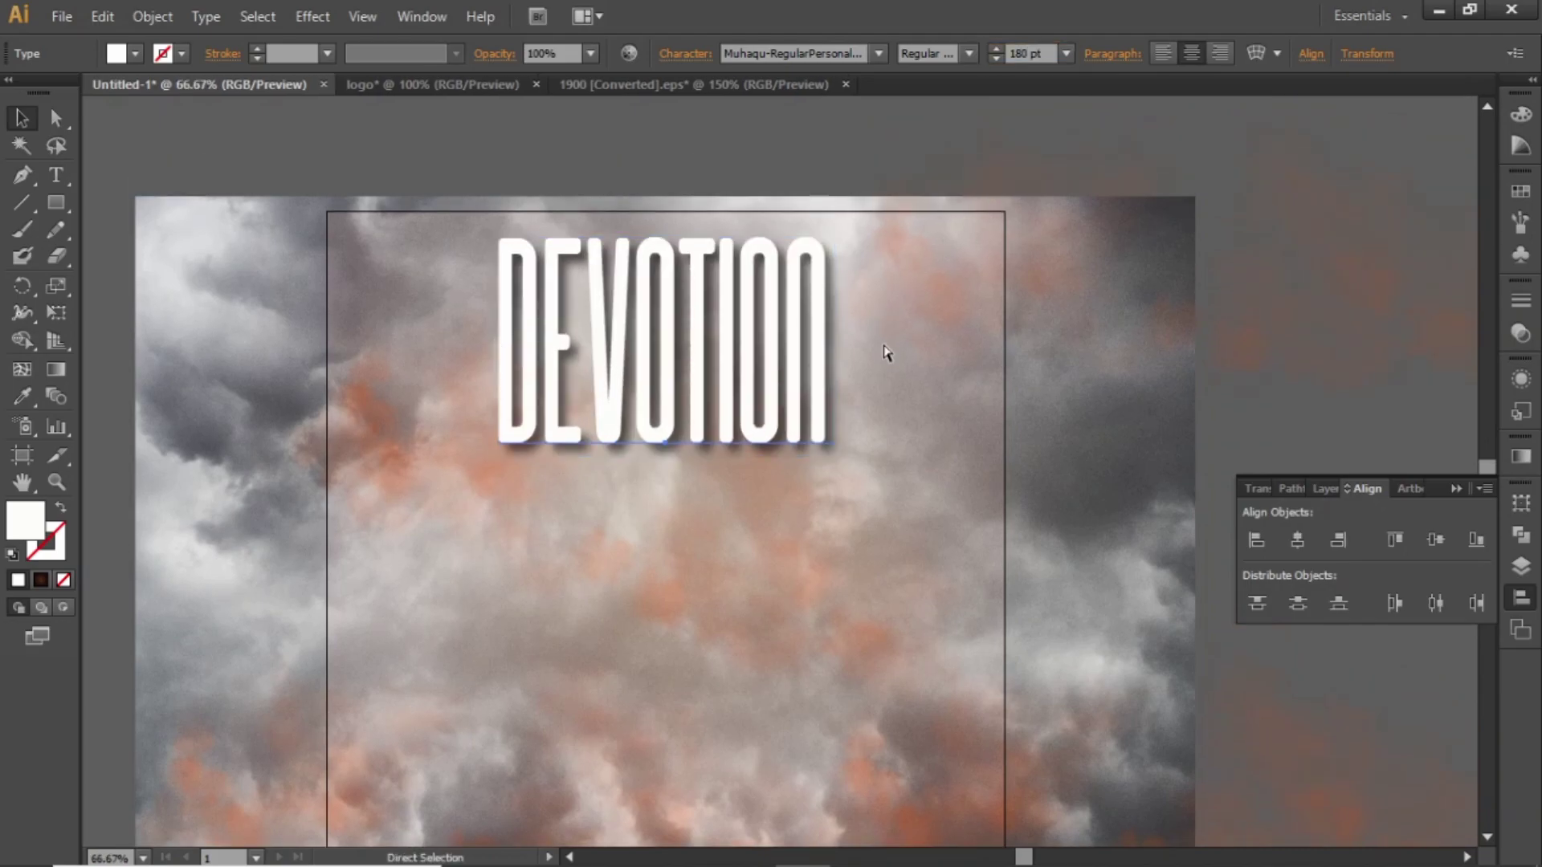
key("ctrl+minus")
key("ctrl+a")
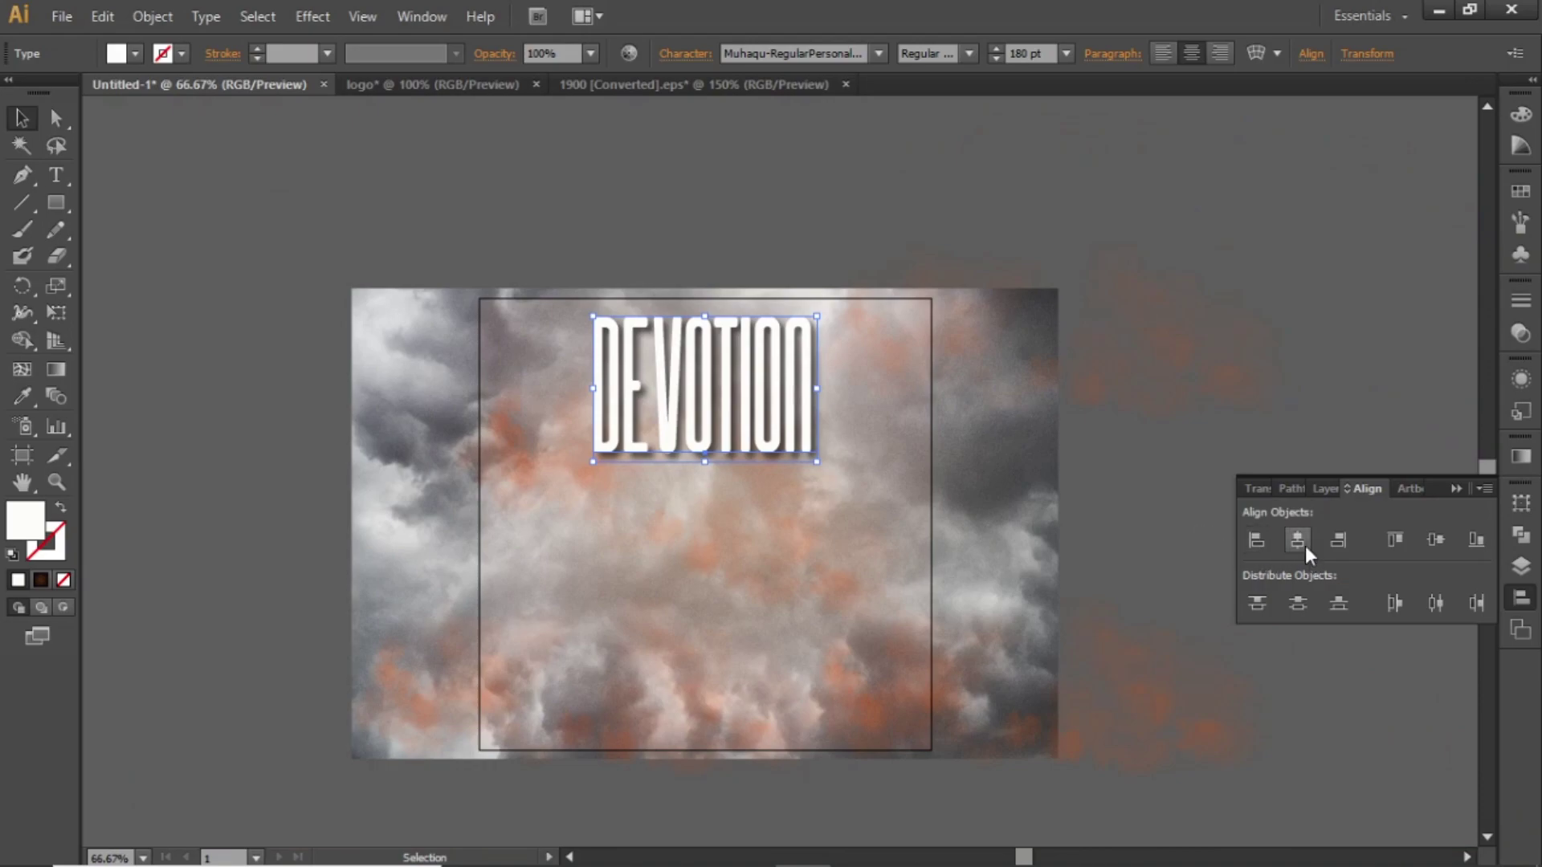
double_click(752, 393)
mouse_move(747, 390)
left_mouse_down()
mouse_move(745, 421)
mouse_move(736, 398)
left_mouse_up()
left_click(730, 206)
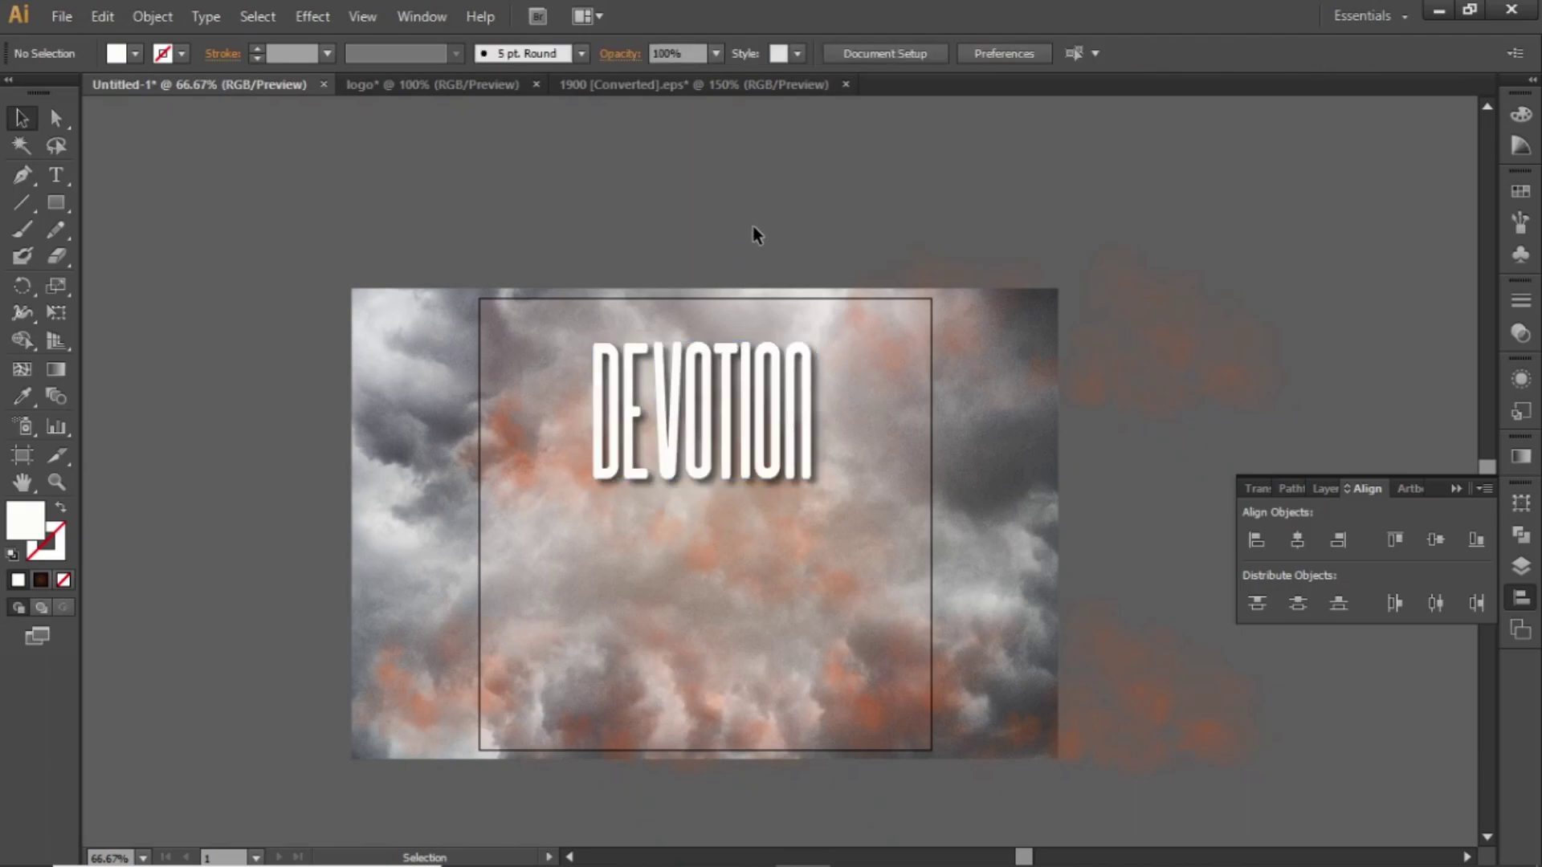
scroll(750, 238, "down", 1)
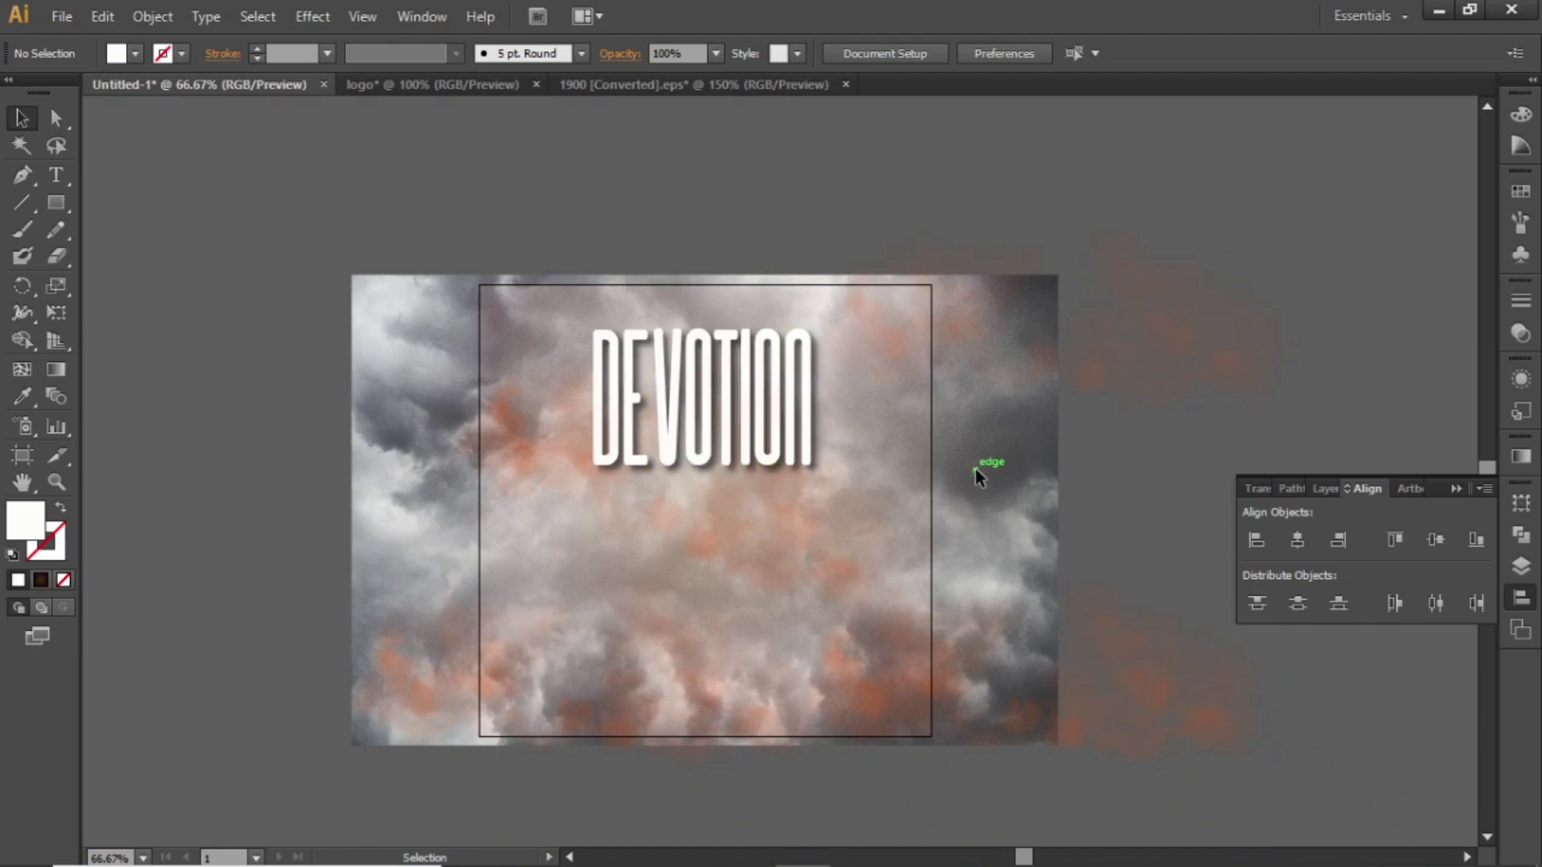
- Place Model.png in the flyer and scale it down over the heading
left_click_drag(689, 568, 720, 498)
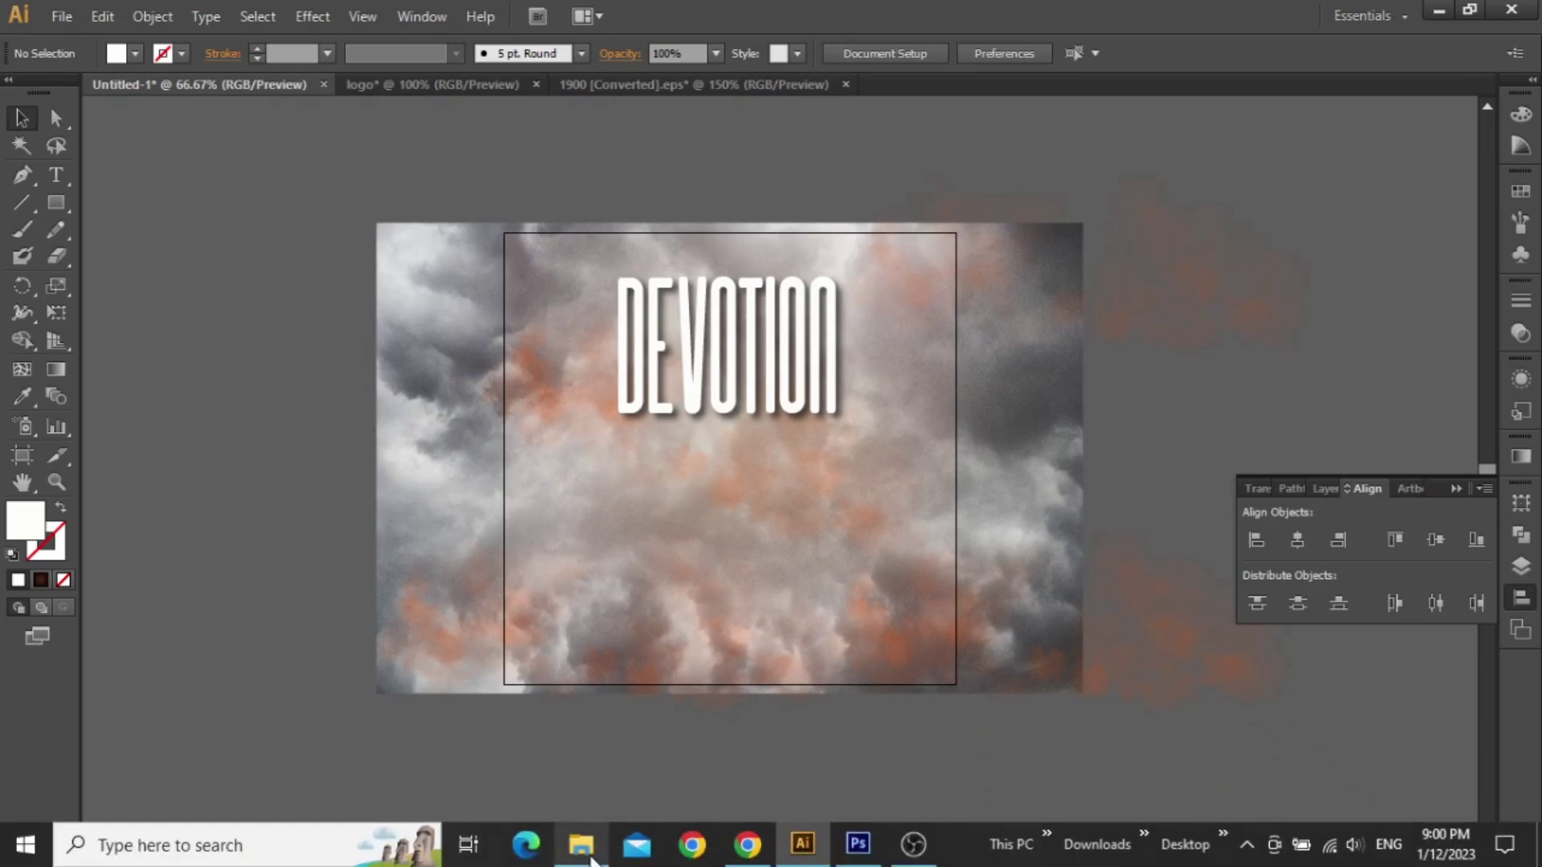
left_click(579, 843)
left_click_drag(392, 165, 725, 410)
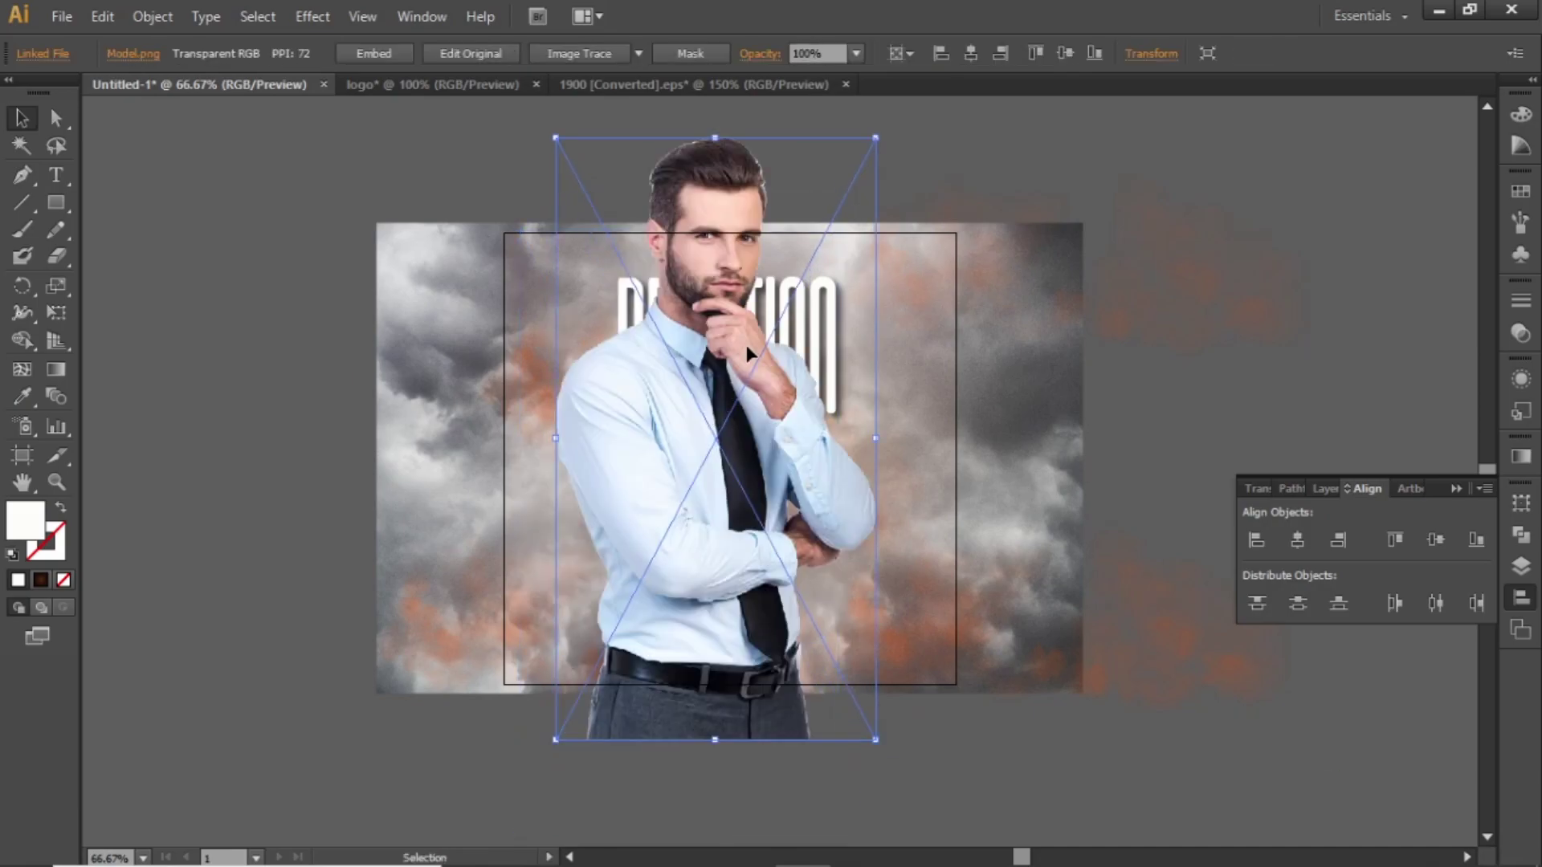
left_click_drag(554, 138, 632, 281)
left_click_drag(703, 461, 662, 517)
- Centre the businessman photo horizontally, enlarge it slightly and lower it a few pixels
key("ctrl+1")
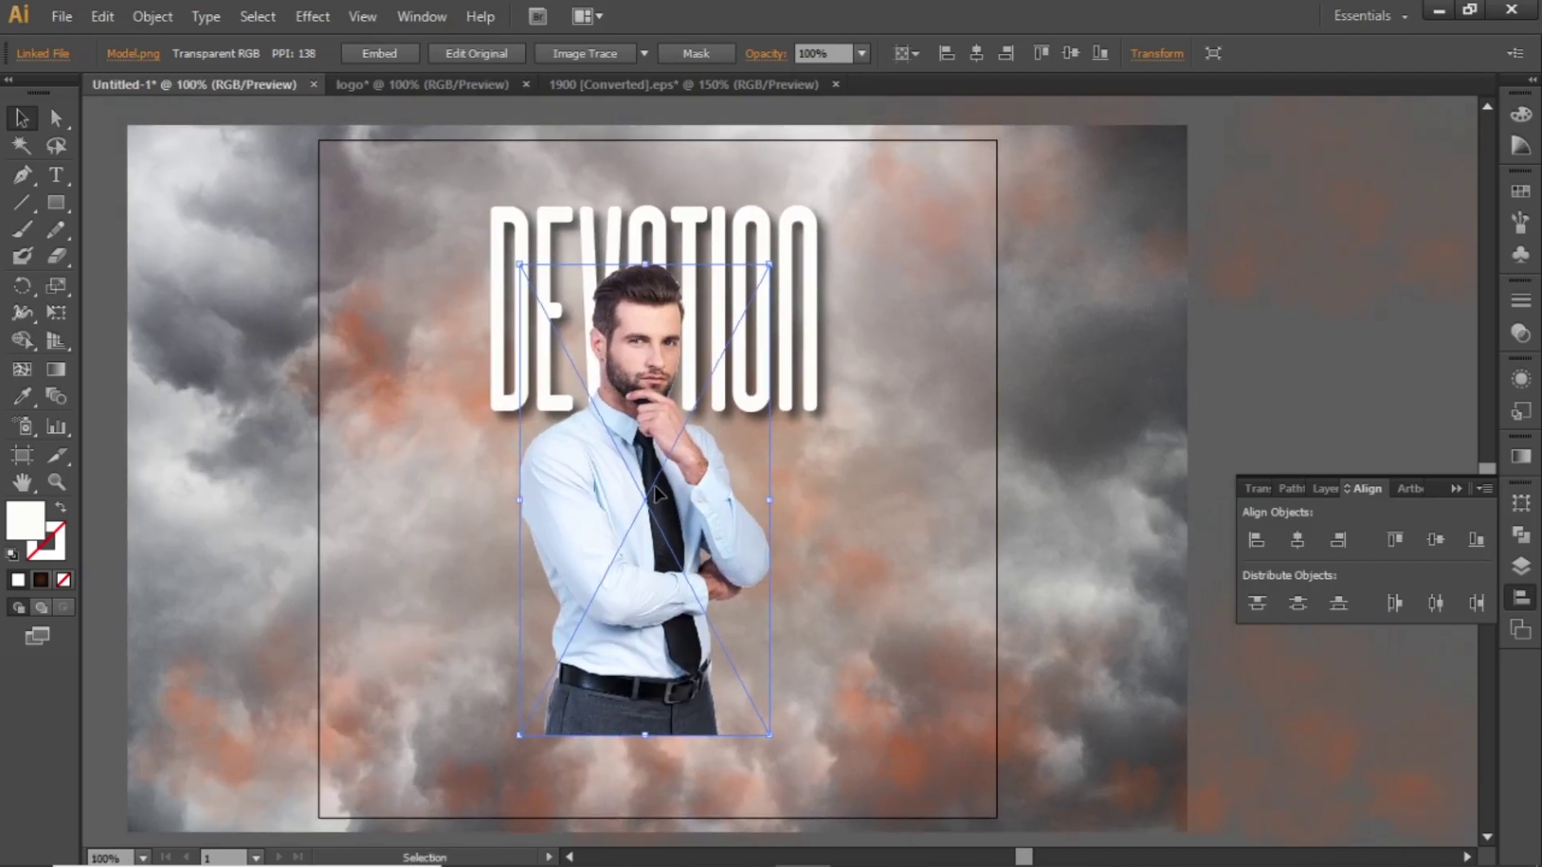
left_click(1288, 544)
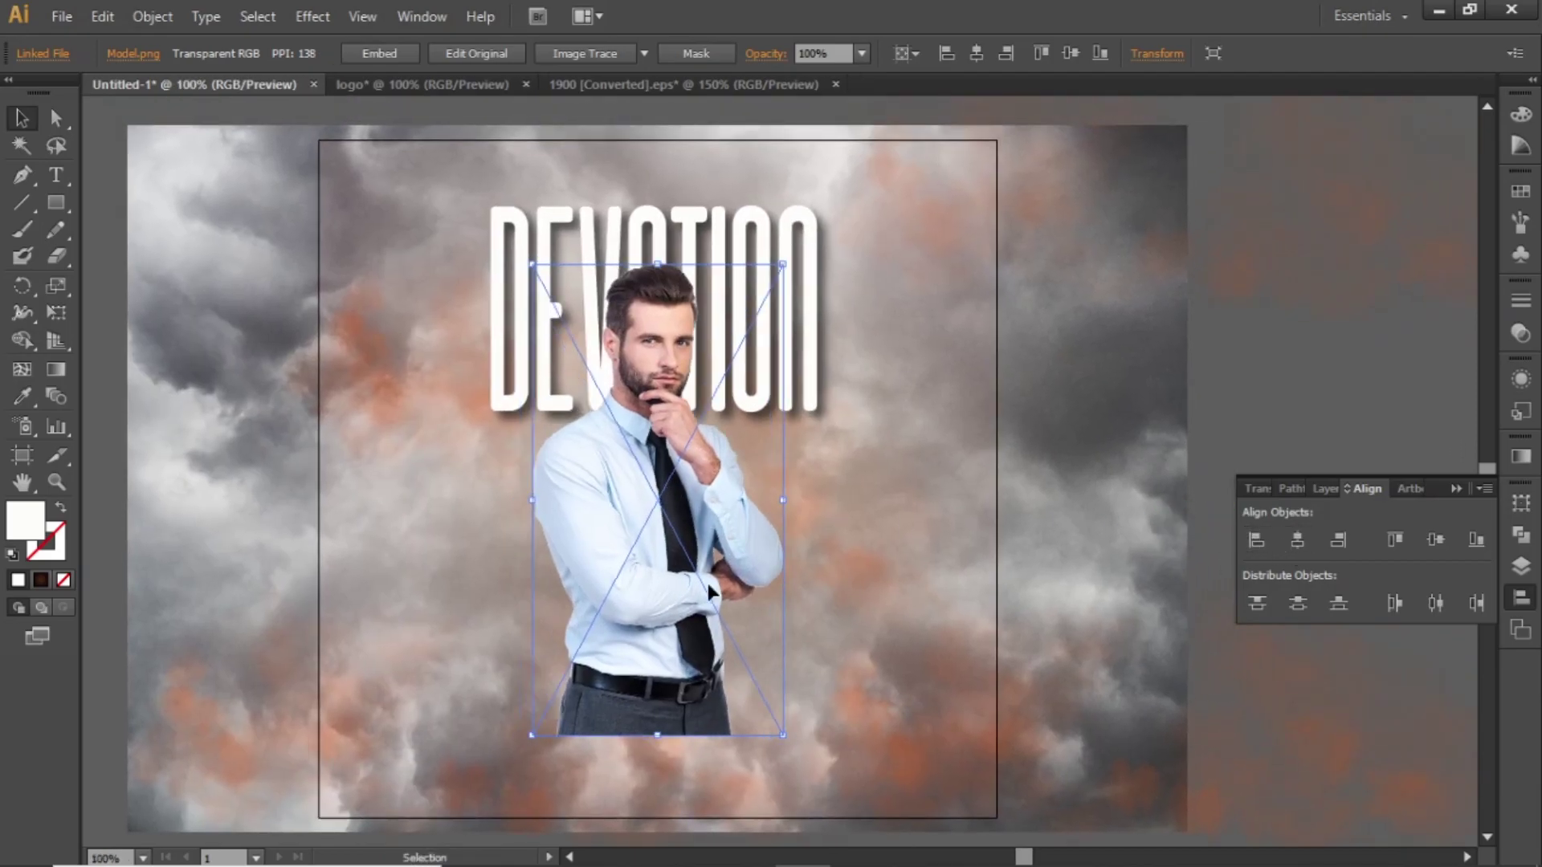
left_click_drag(783, 734, 797, 763)
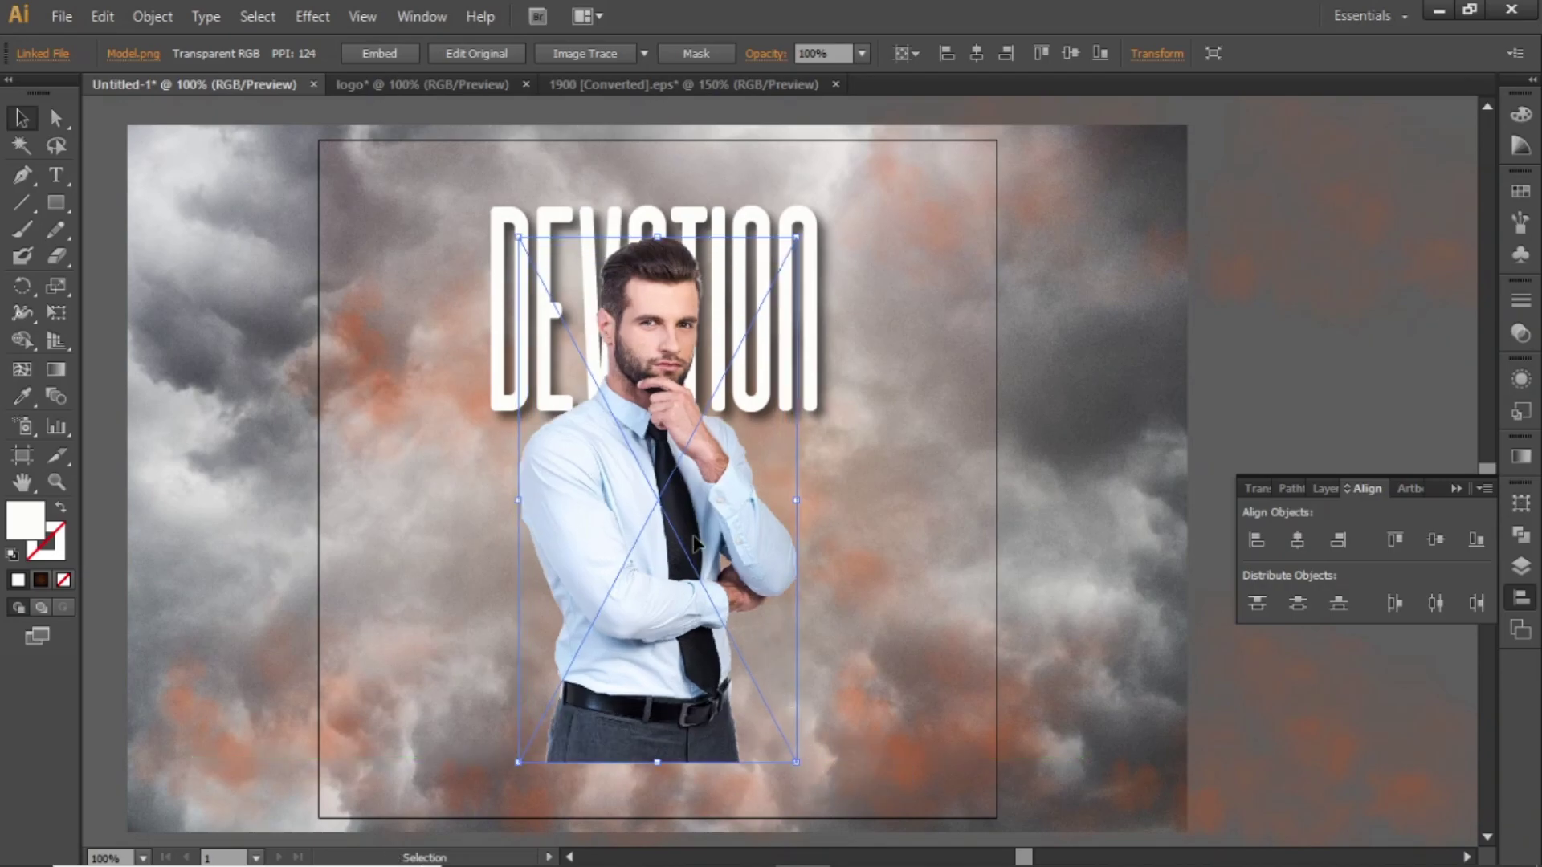
left_click_drag(696, 545, 696, 553)
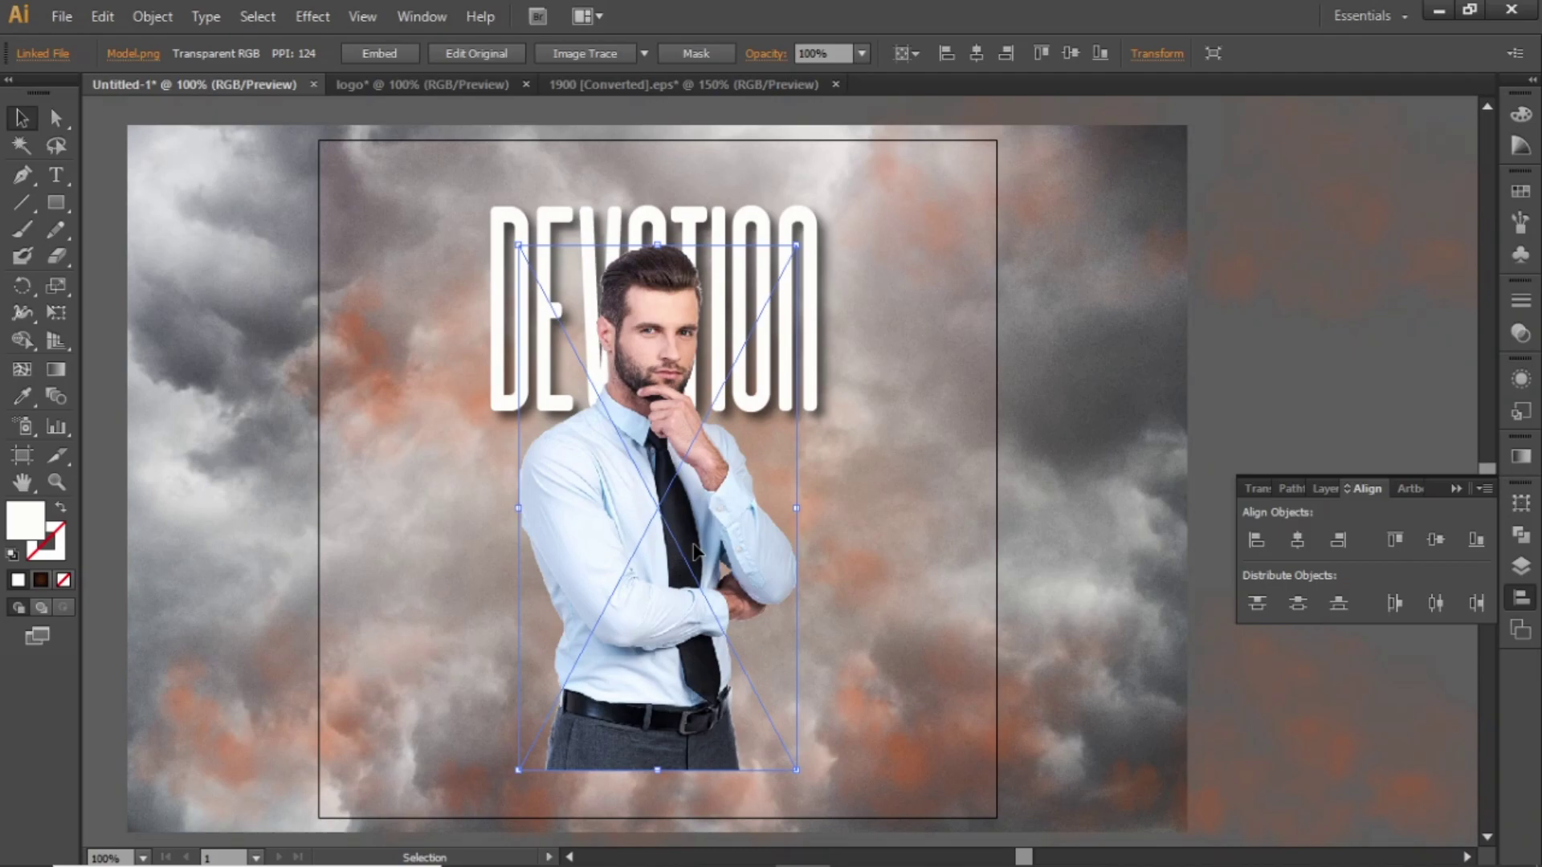
scroll(759, 498, "down", 1)
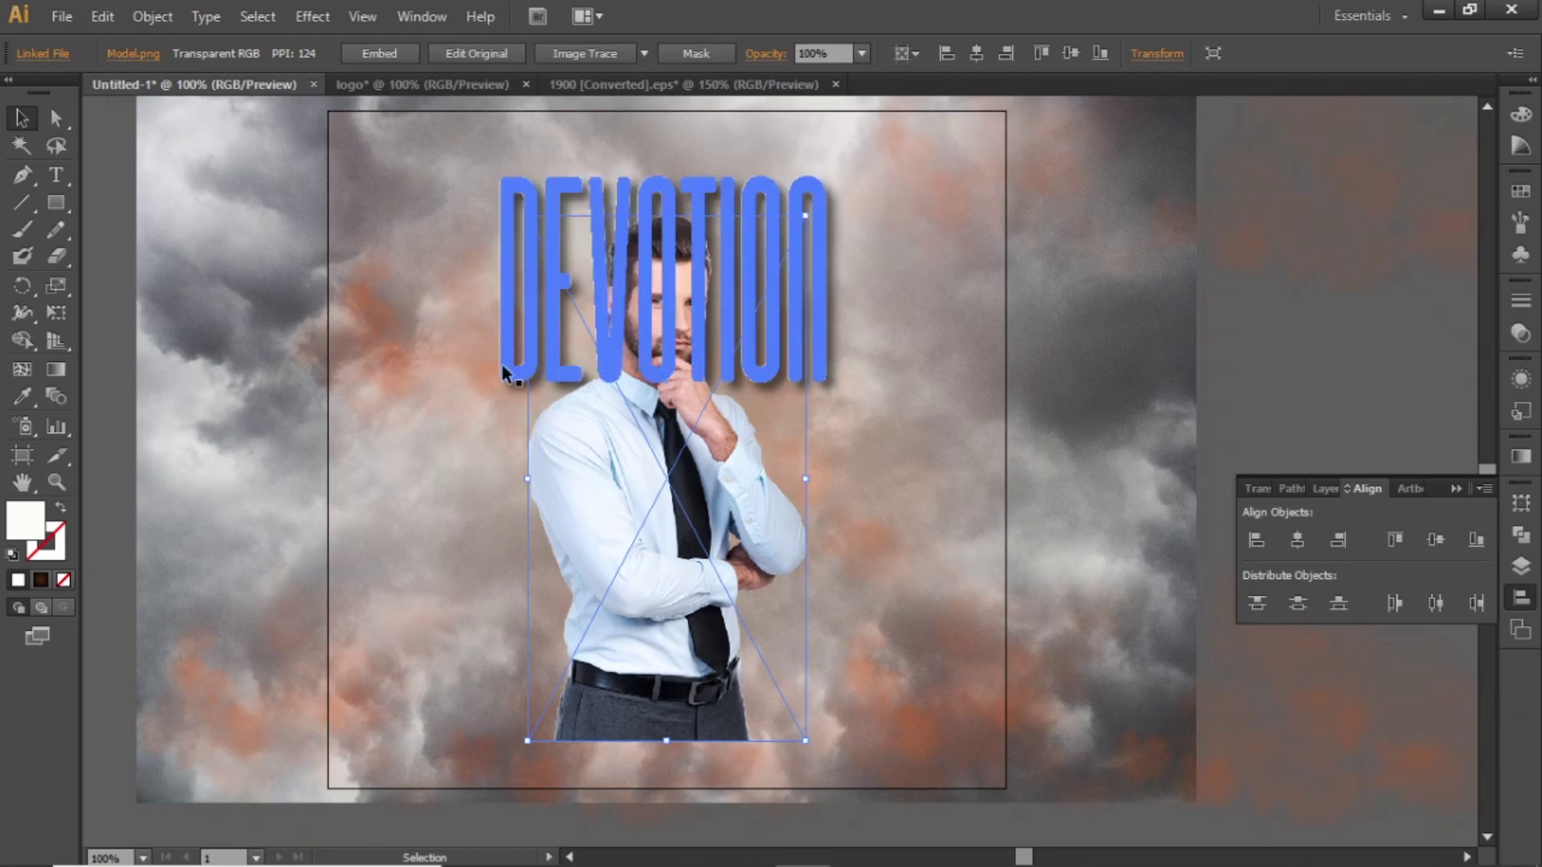
- Add a Drop Shadow to the photo with preview on and X and Y offsets of 0
left_click(313, 16)
mouse_move(486, 279)
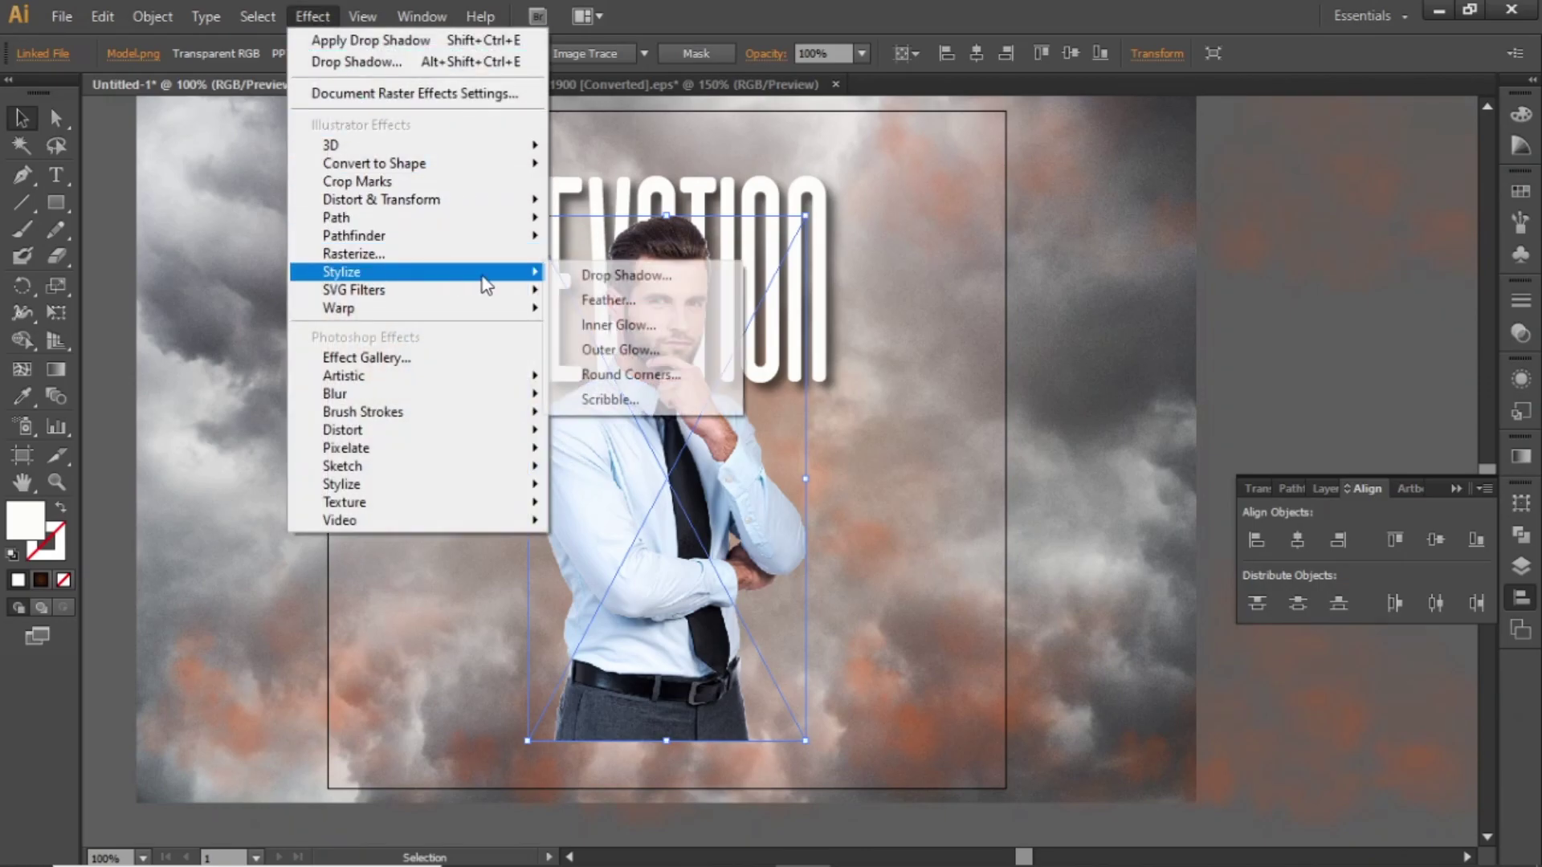
left_click(594, 273)
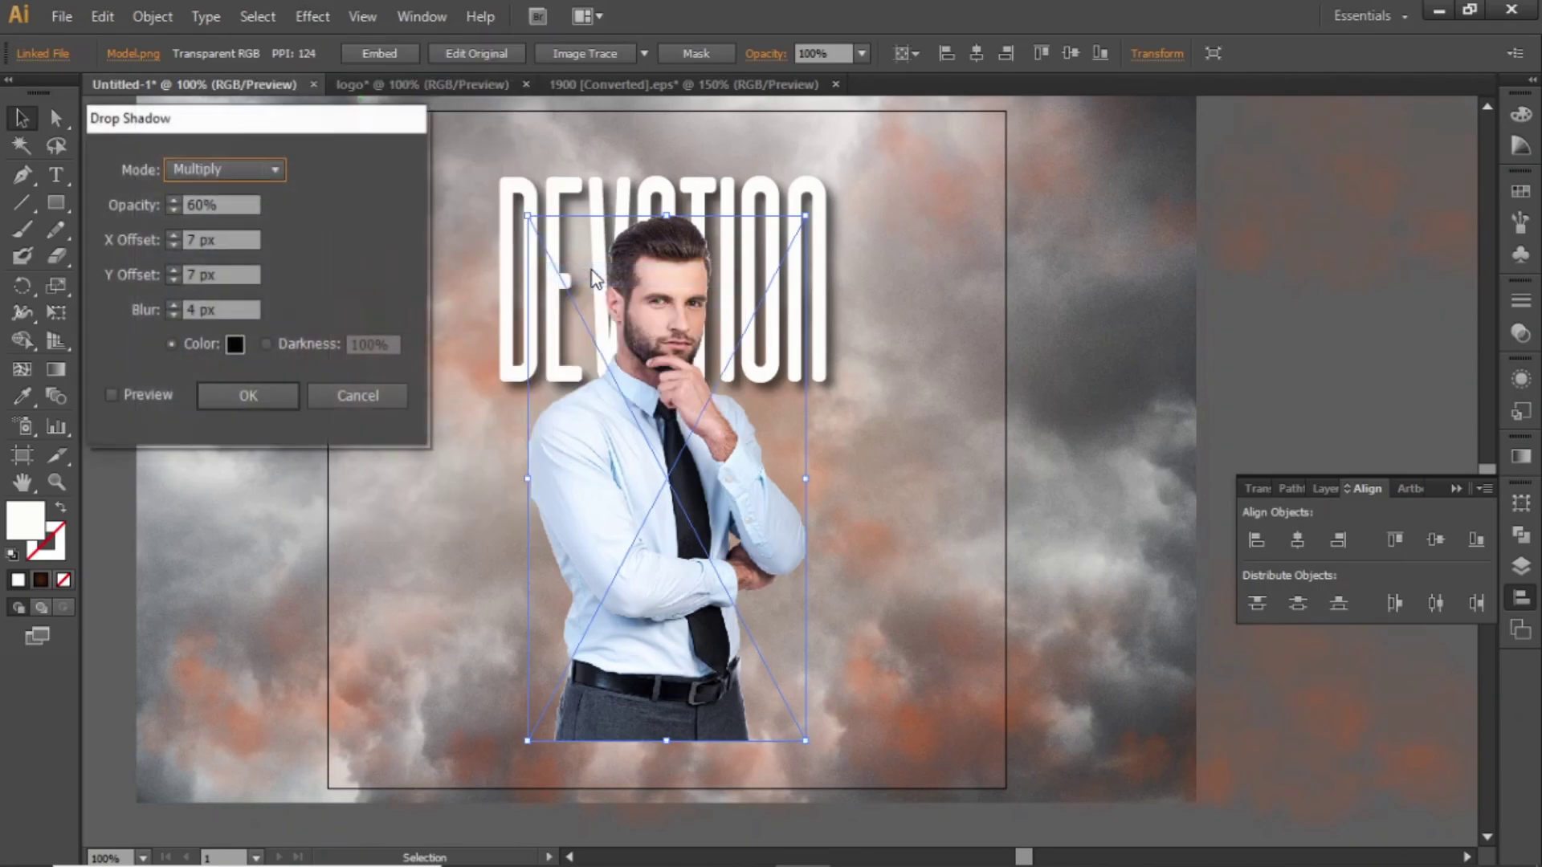
left_click(130, 395)
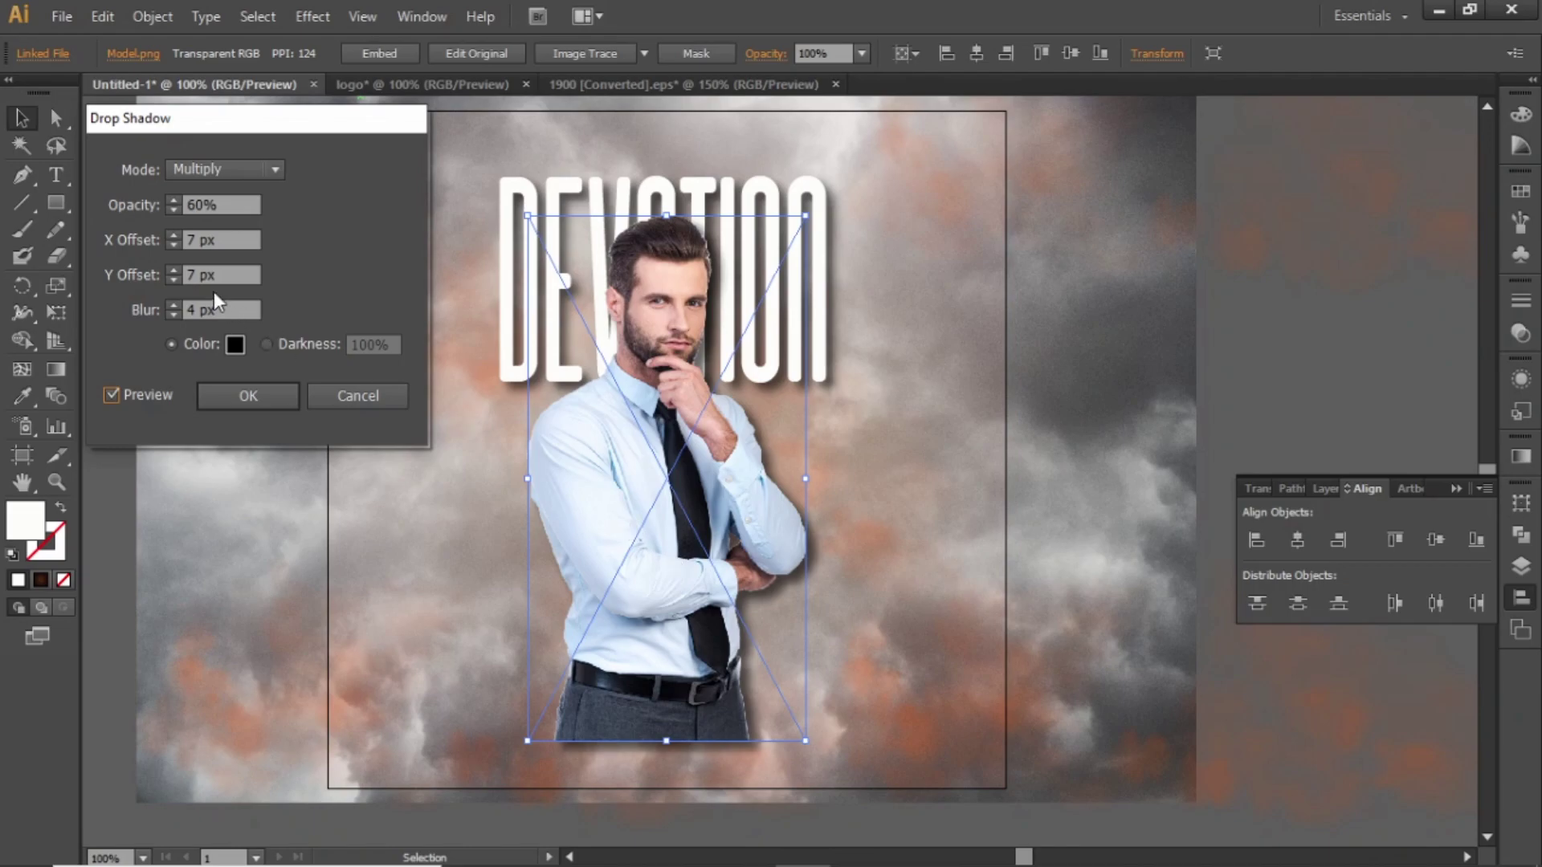
left_click(190, 275)
key("BackSpace")
type("0")
key("shift+Tab")
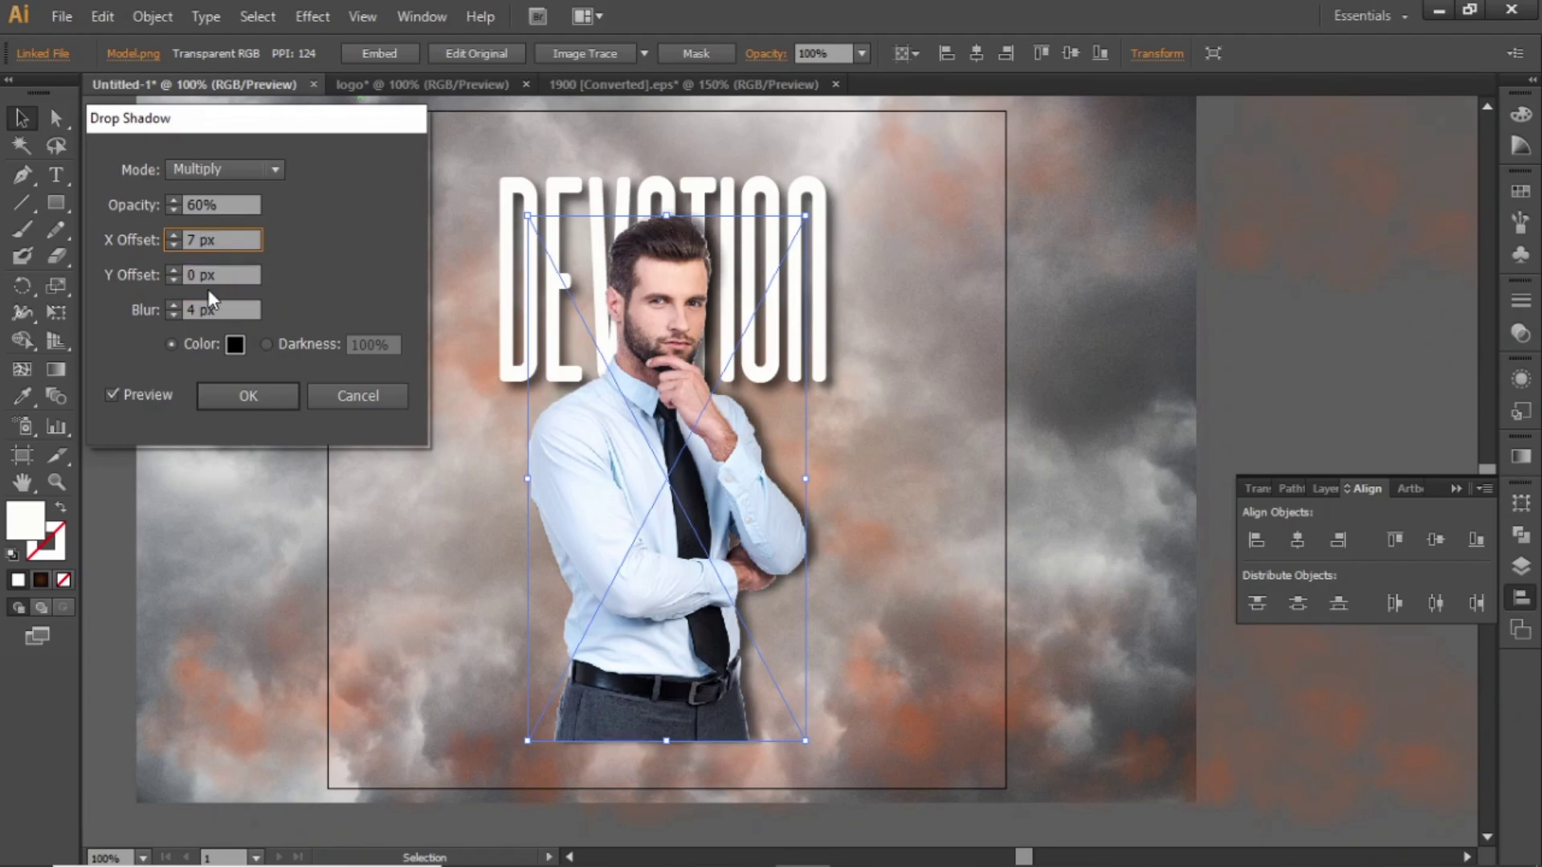
key("BackSpace")
type("0")
- Set the shadow to 80% opacity and 7 px blur and apply it
left_click(226, 205)
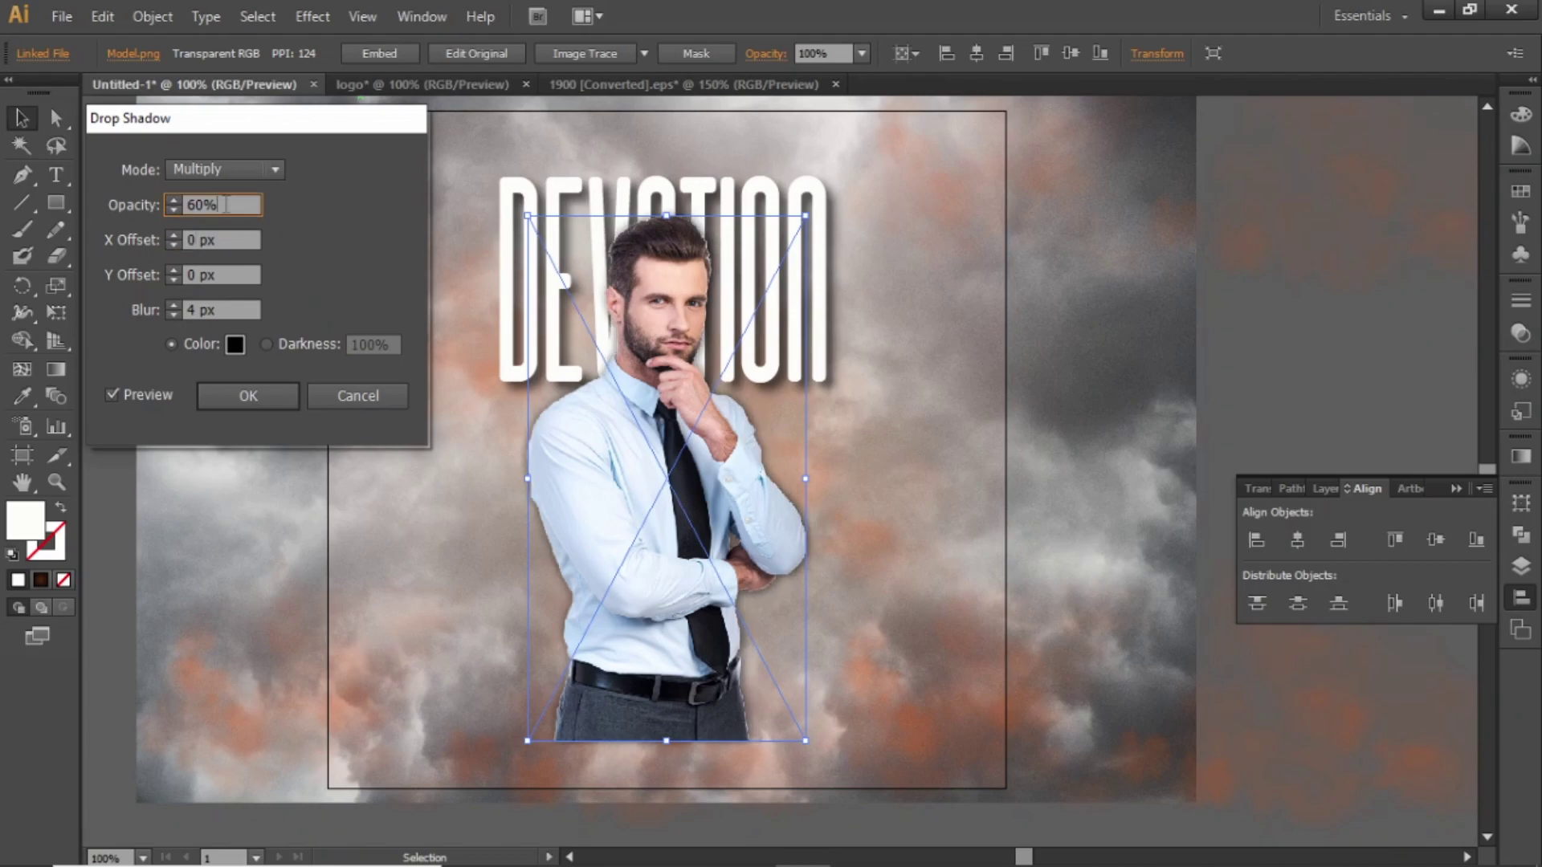
key("shift+Up")
key("shift+Up")
left_click(215, 314)
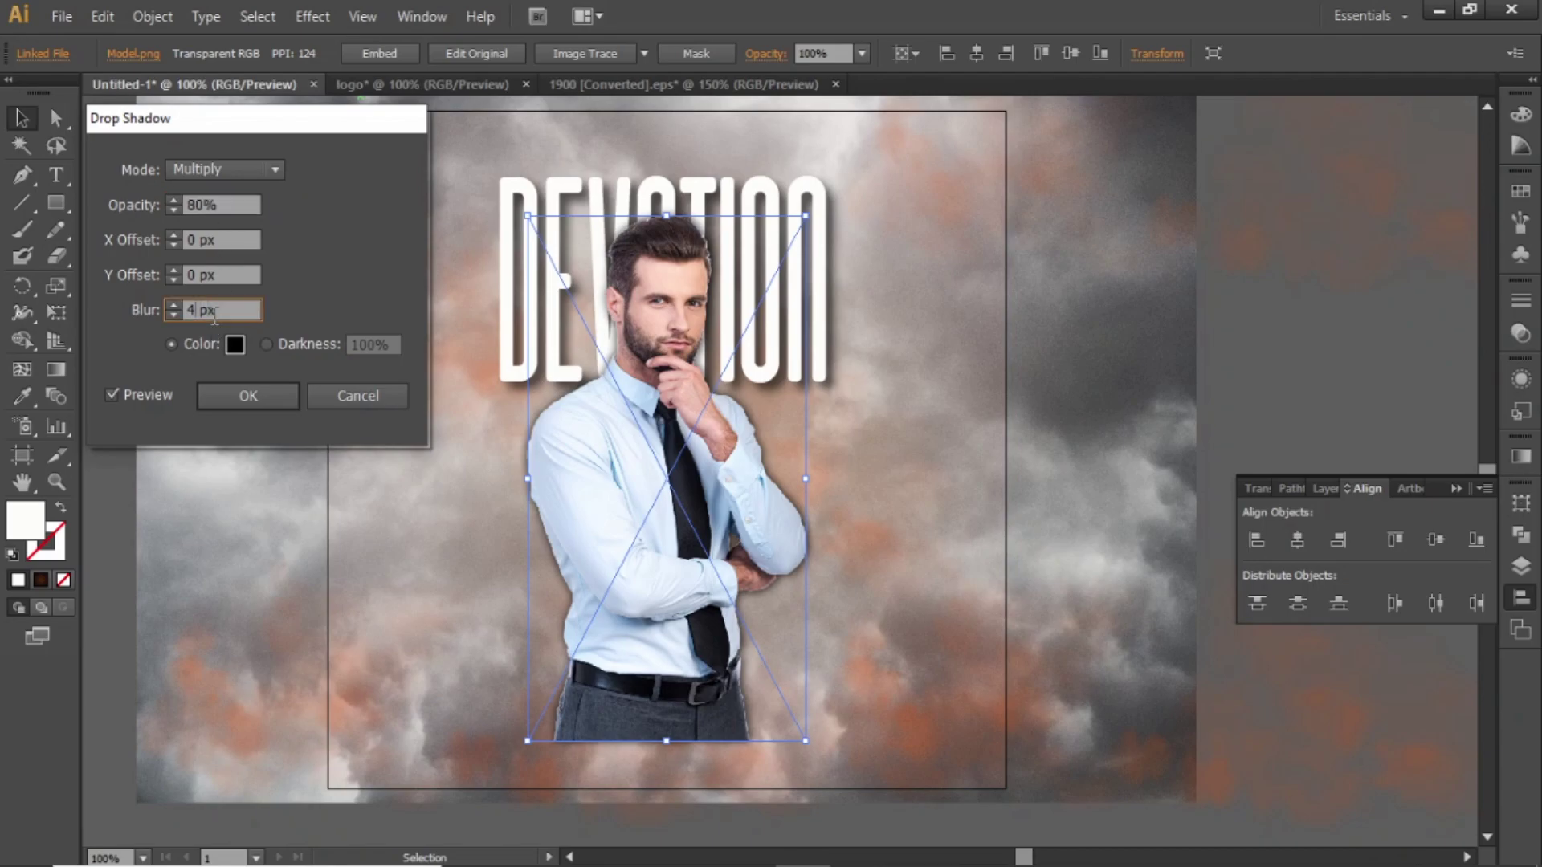
key("BackSpace")
type("7")
key("Return")
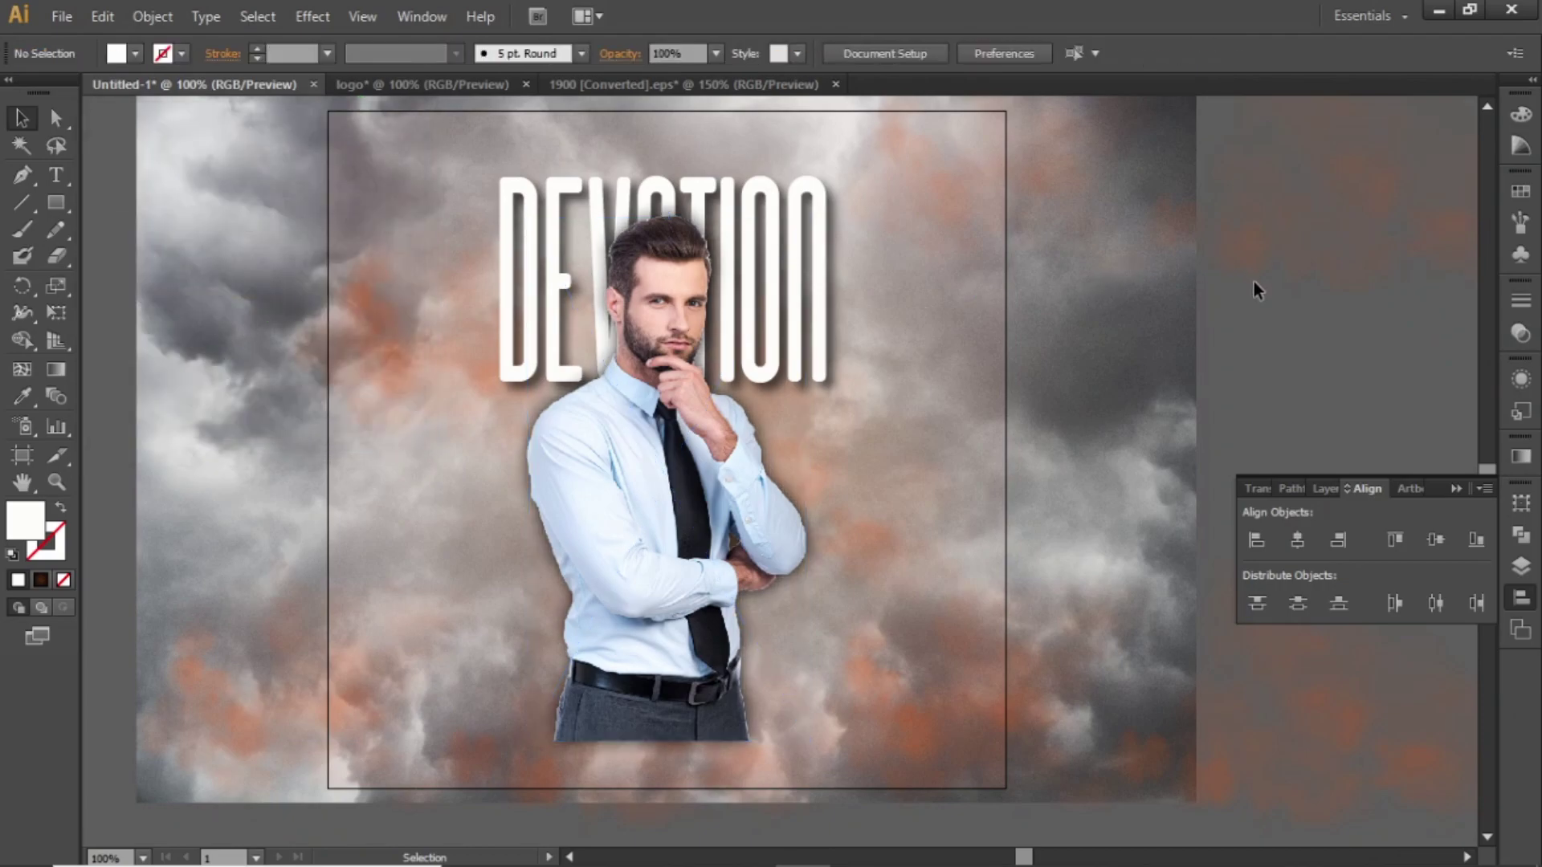
key("ctrl+minus")
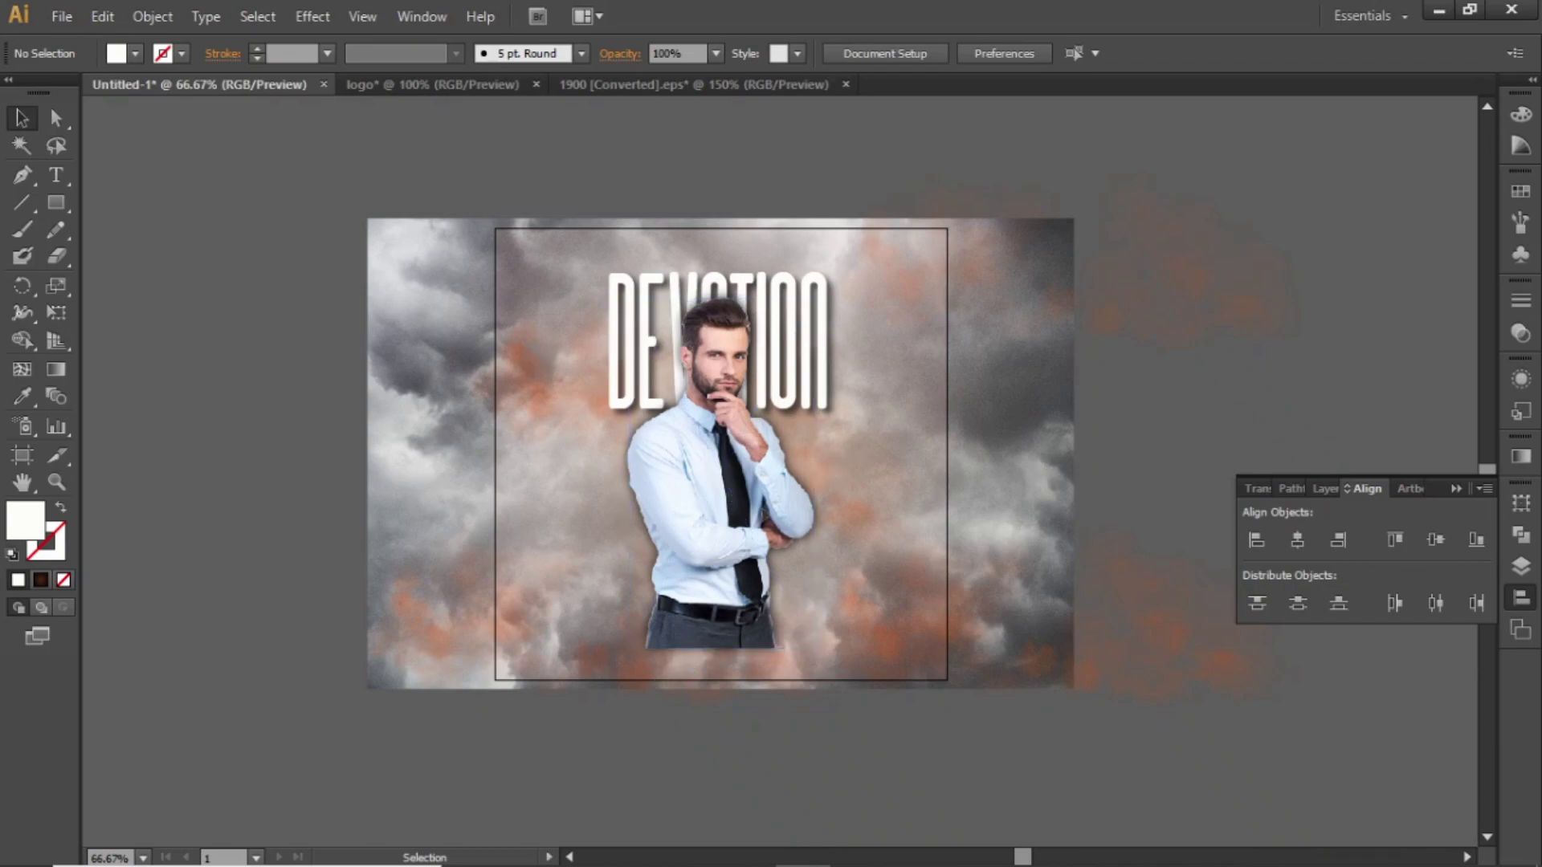
- Place Smoke Shade.png, shrink it and move it over the businessman's lower half
left_click(580, 860)
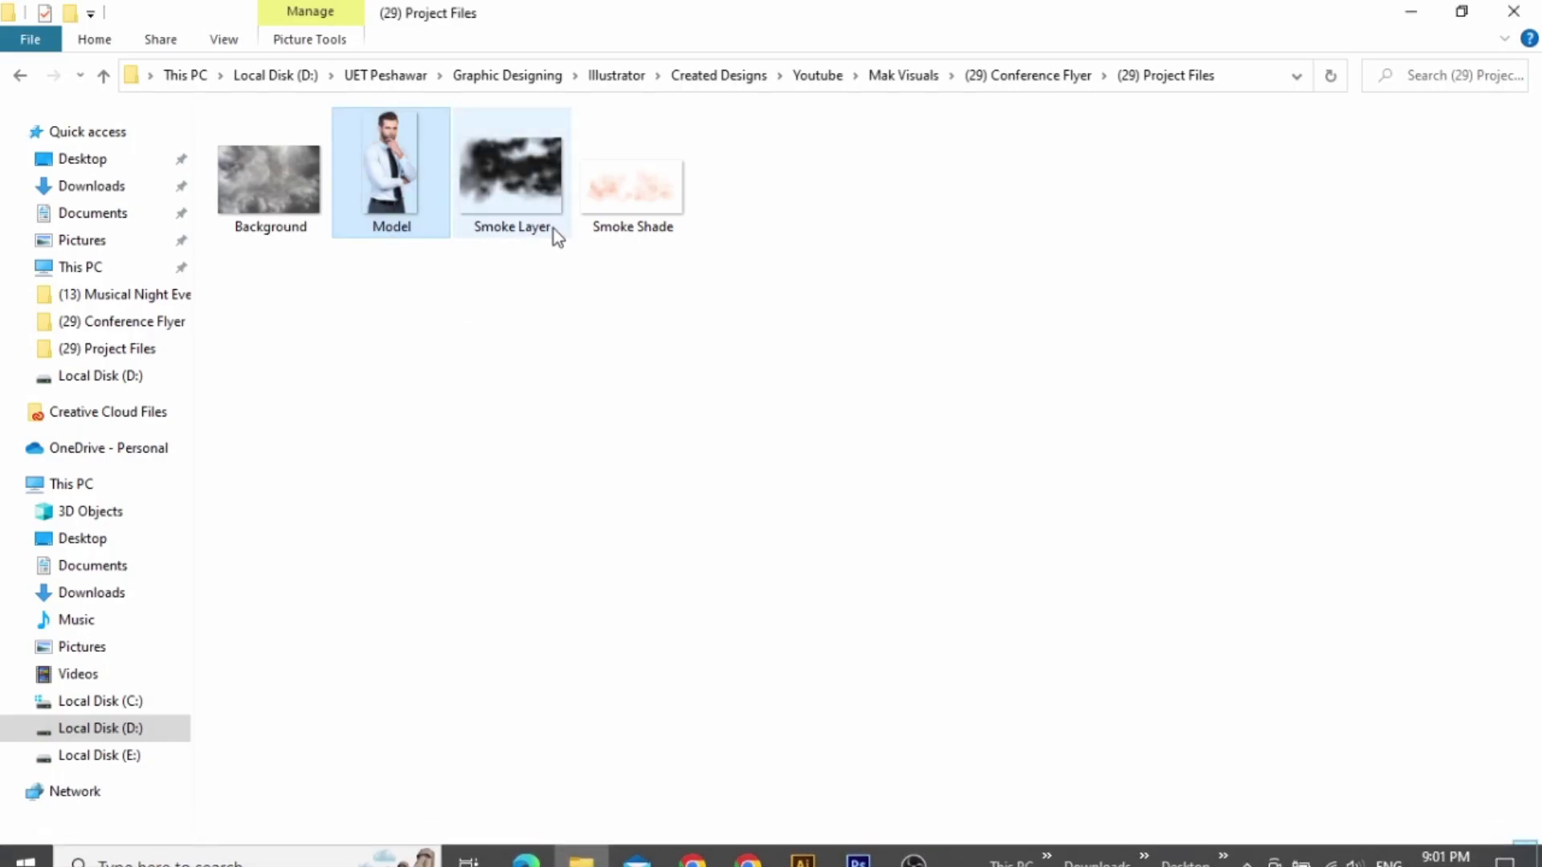
left_click_drag(632, 186, 761, 527)
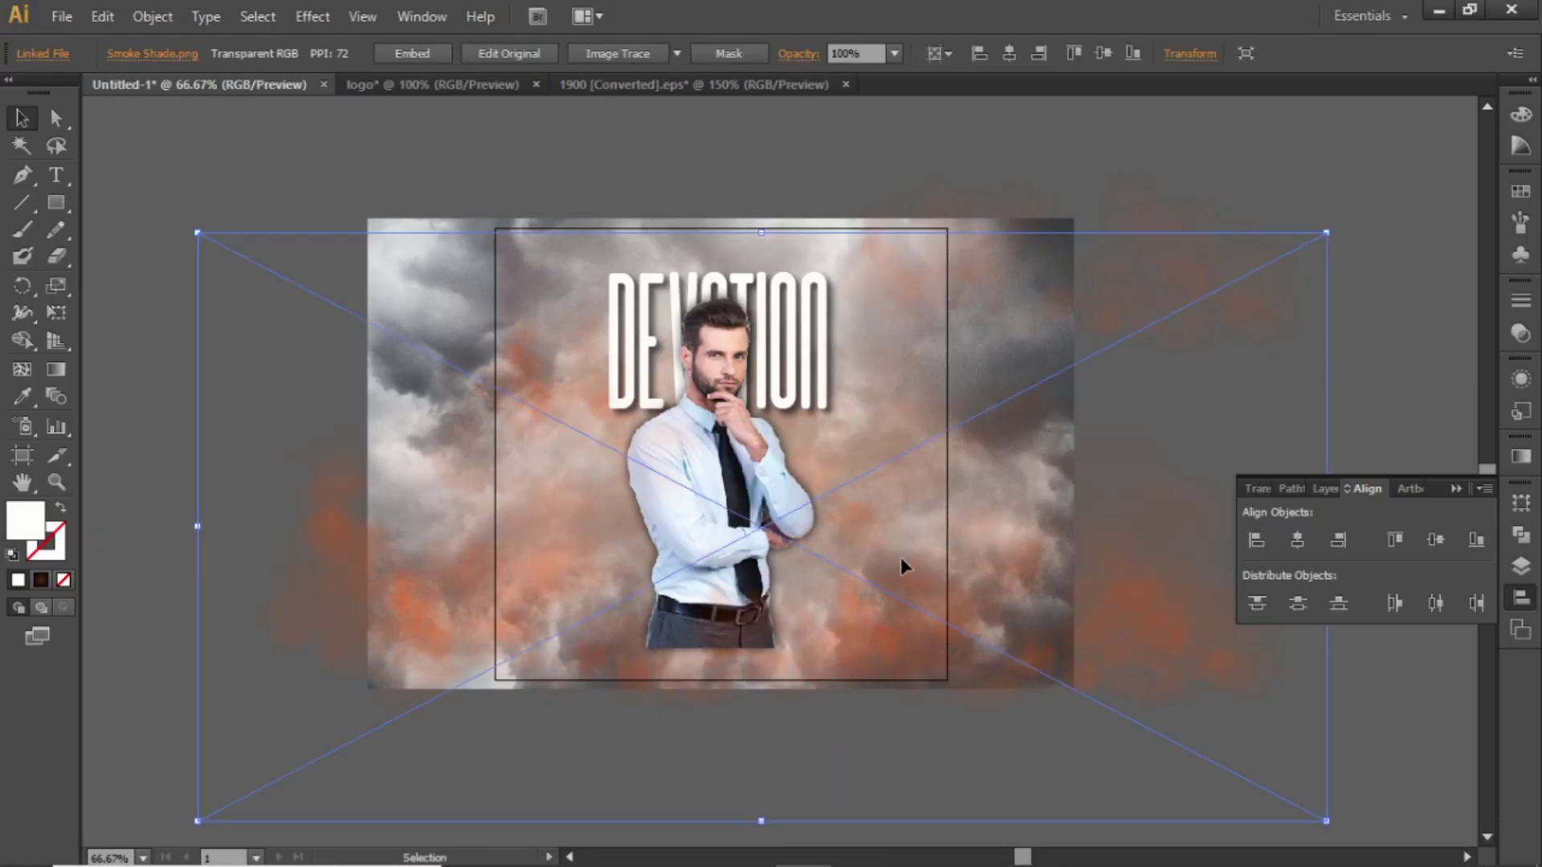
left_click_drag(899, 562, 857, 509)
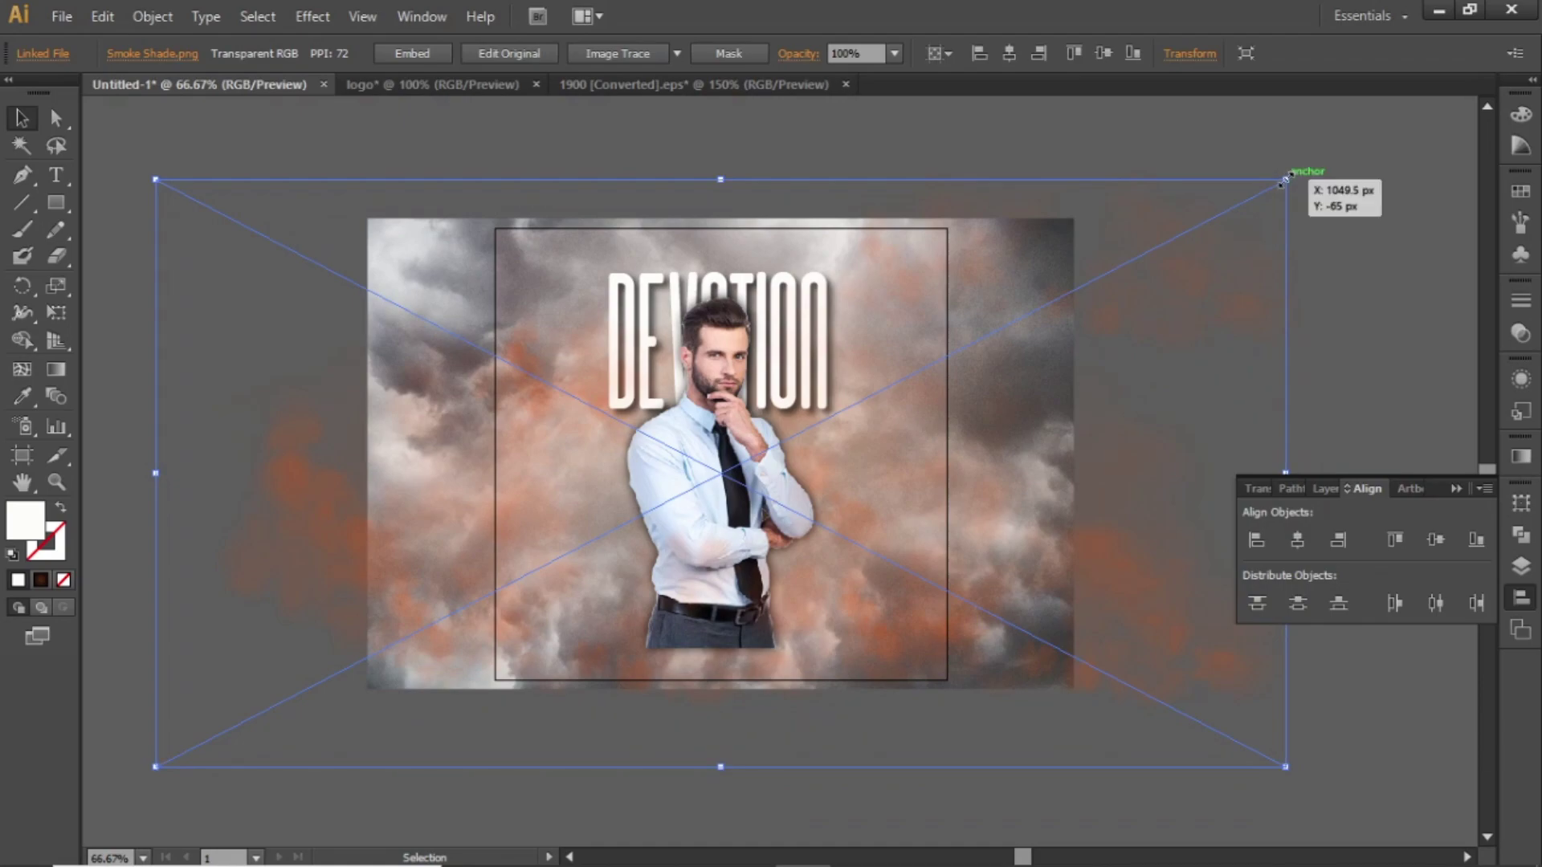
left_click_drag(1284, 180, 1152, 345)
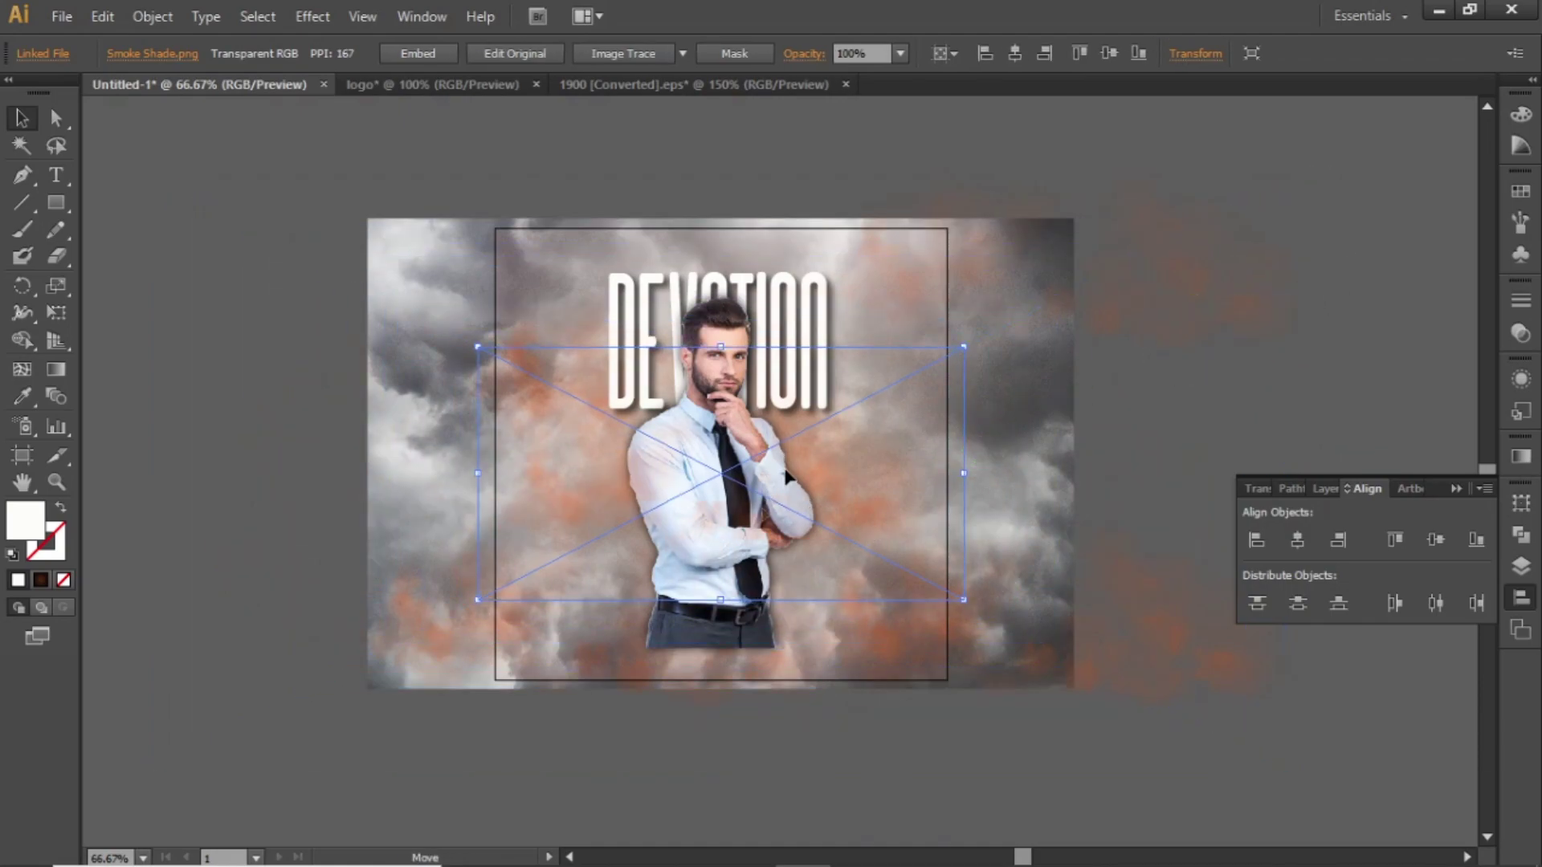
left_click_drag(782, 486, 787, 530)
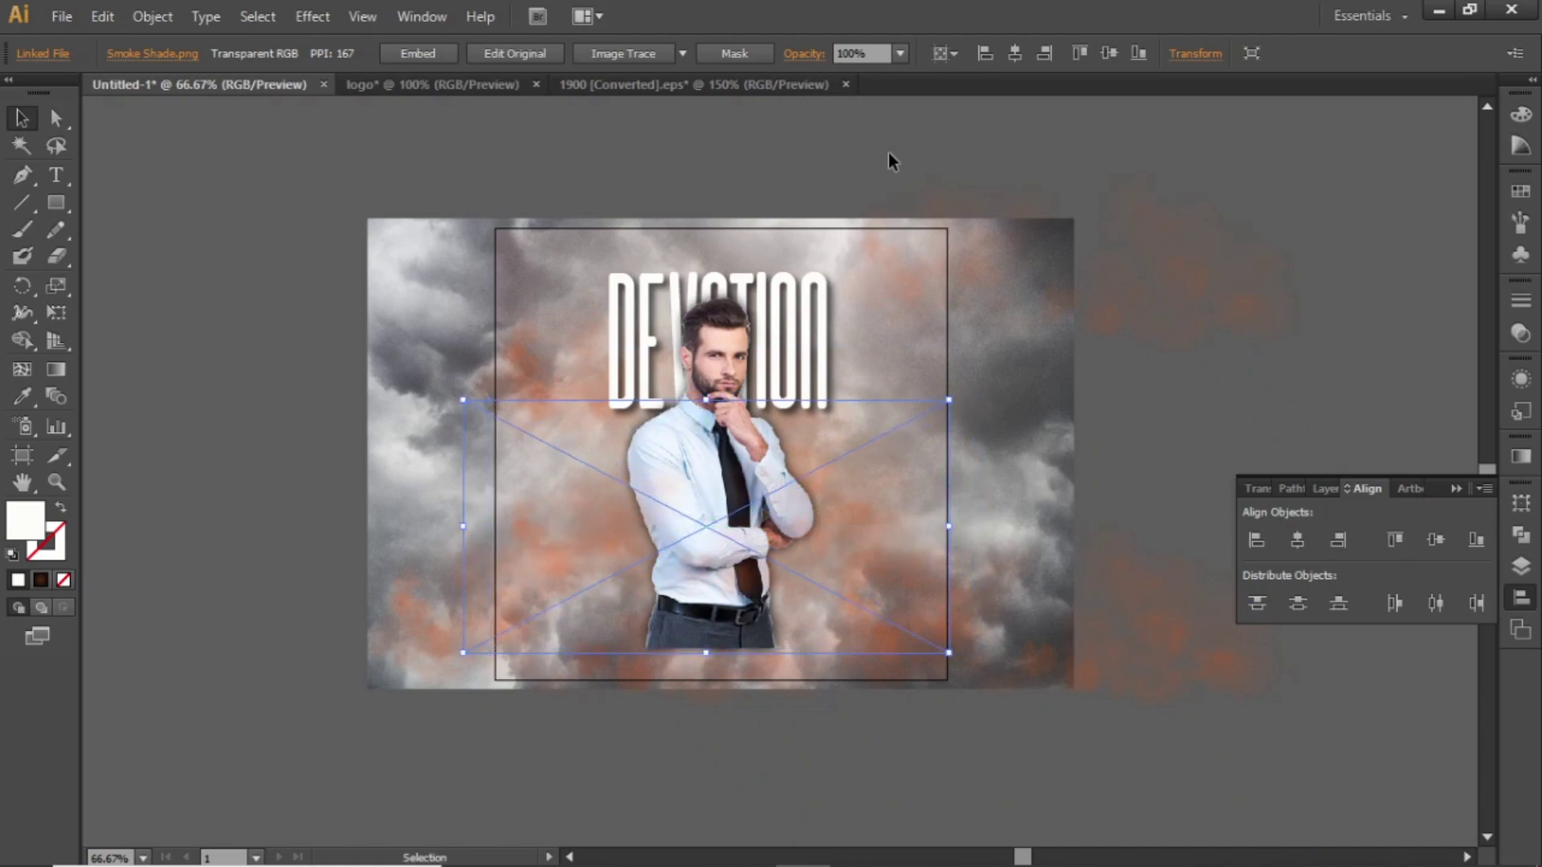
- Set the Smoke Shade image to 50% opacity and deselect it
left_click(901, 53)
left_click(930, 203)
left_click(1168, 248)
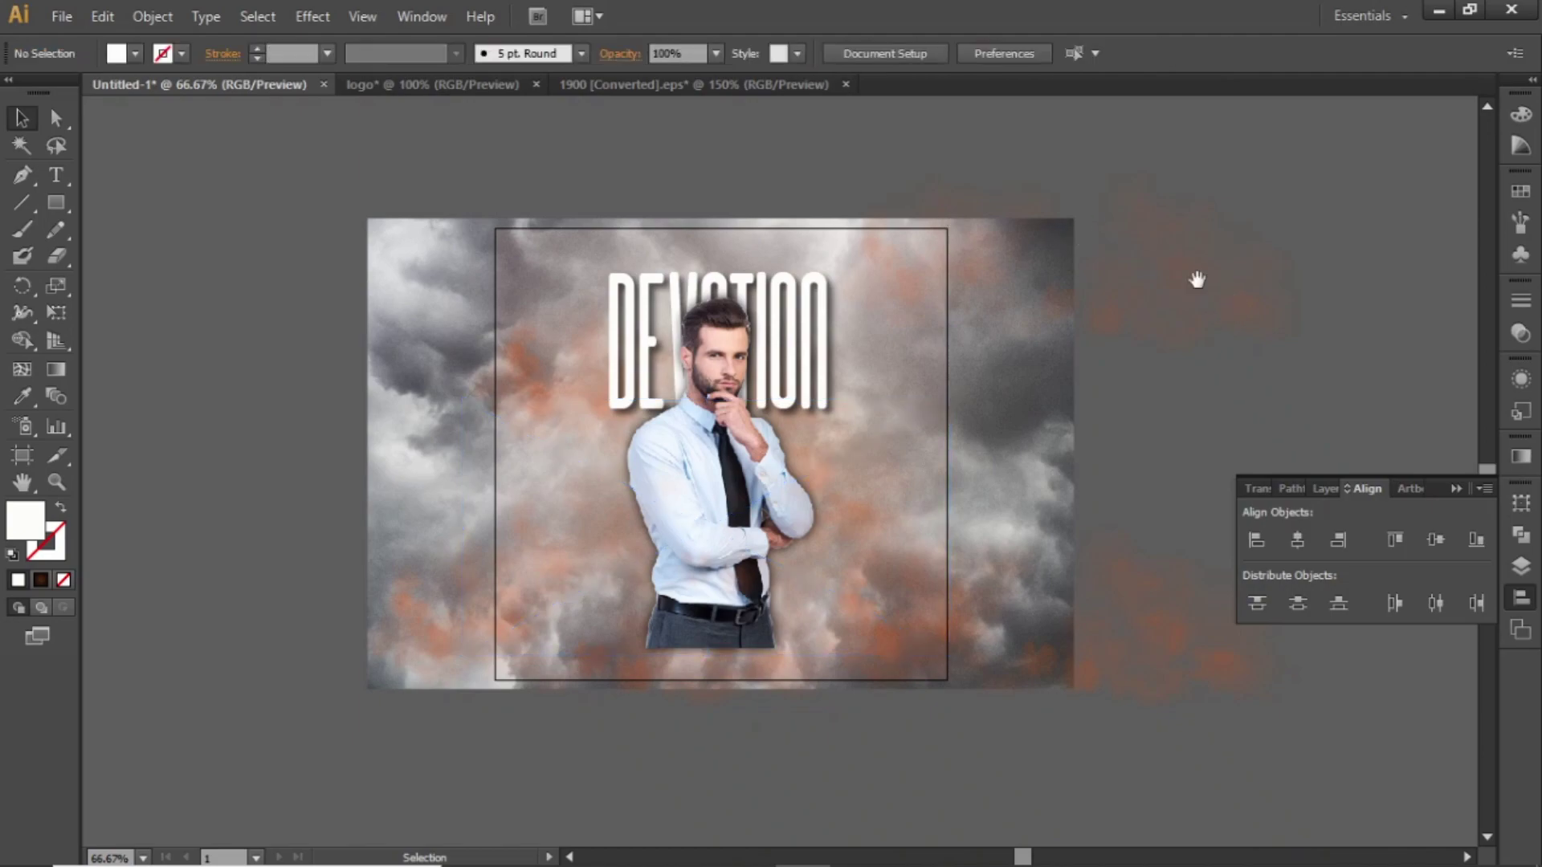
left_click_drag(1194, 275, 1164, 268)
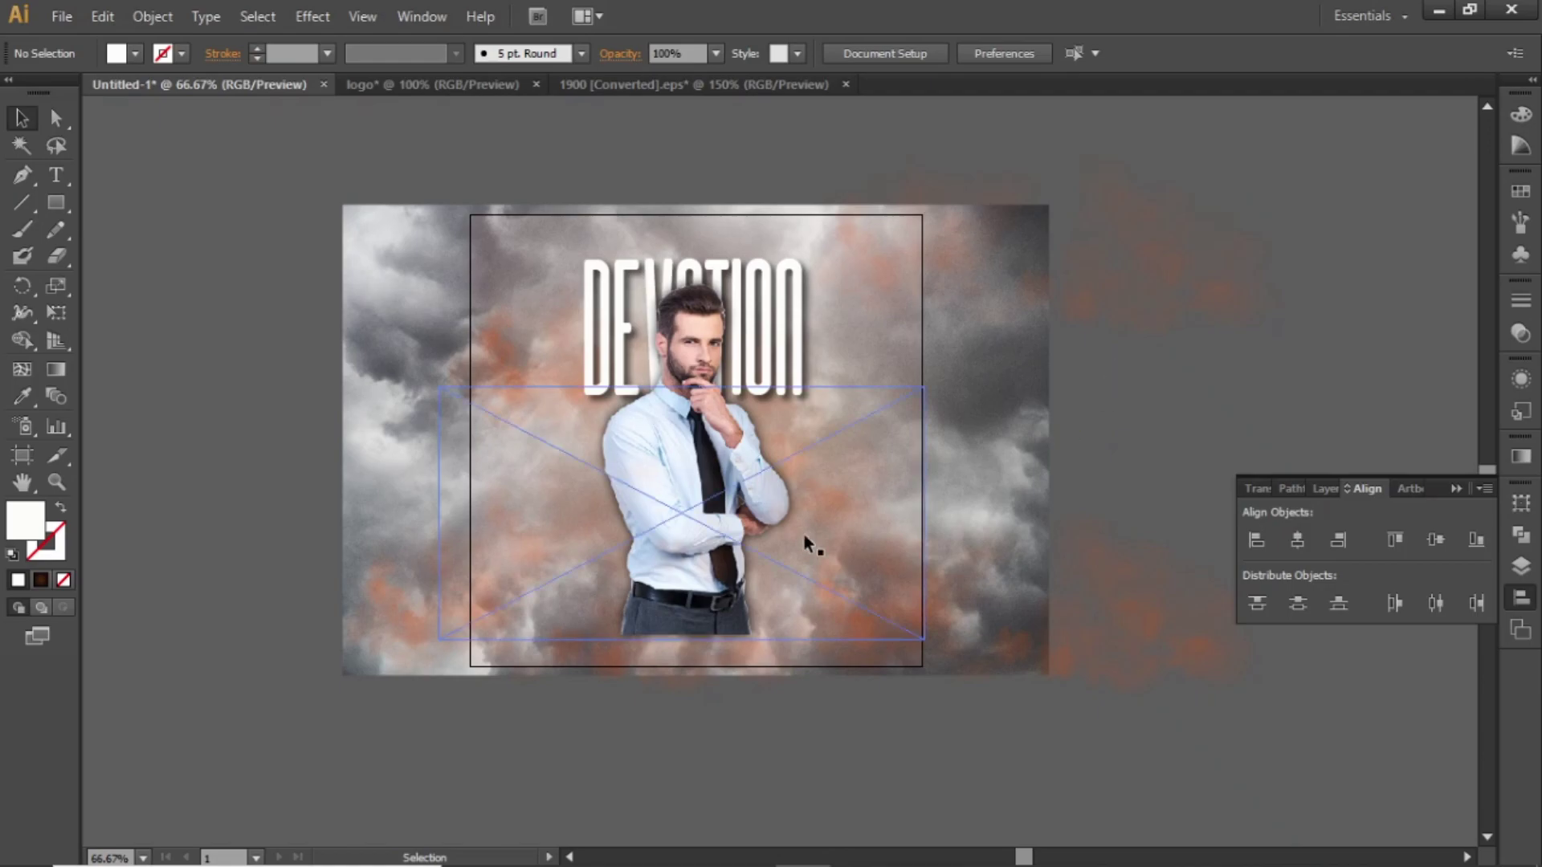
- Place Smoke Layer.png, shrink it and centre it over the businessman's torso
left_click(609, 843)
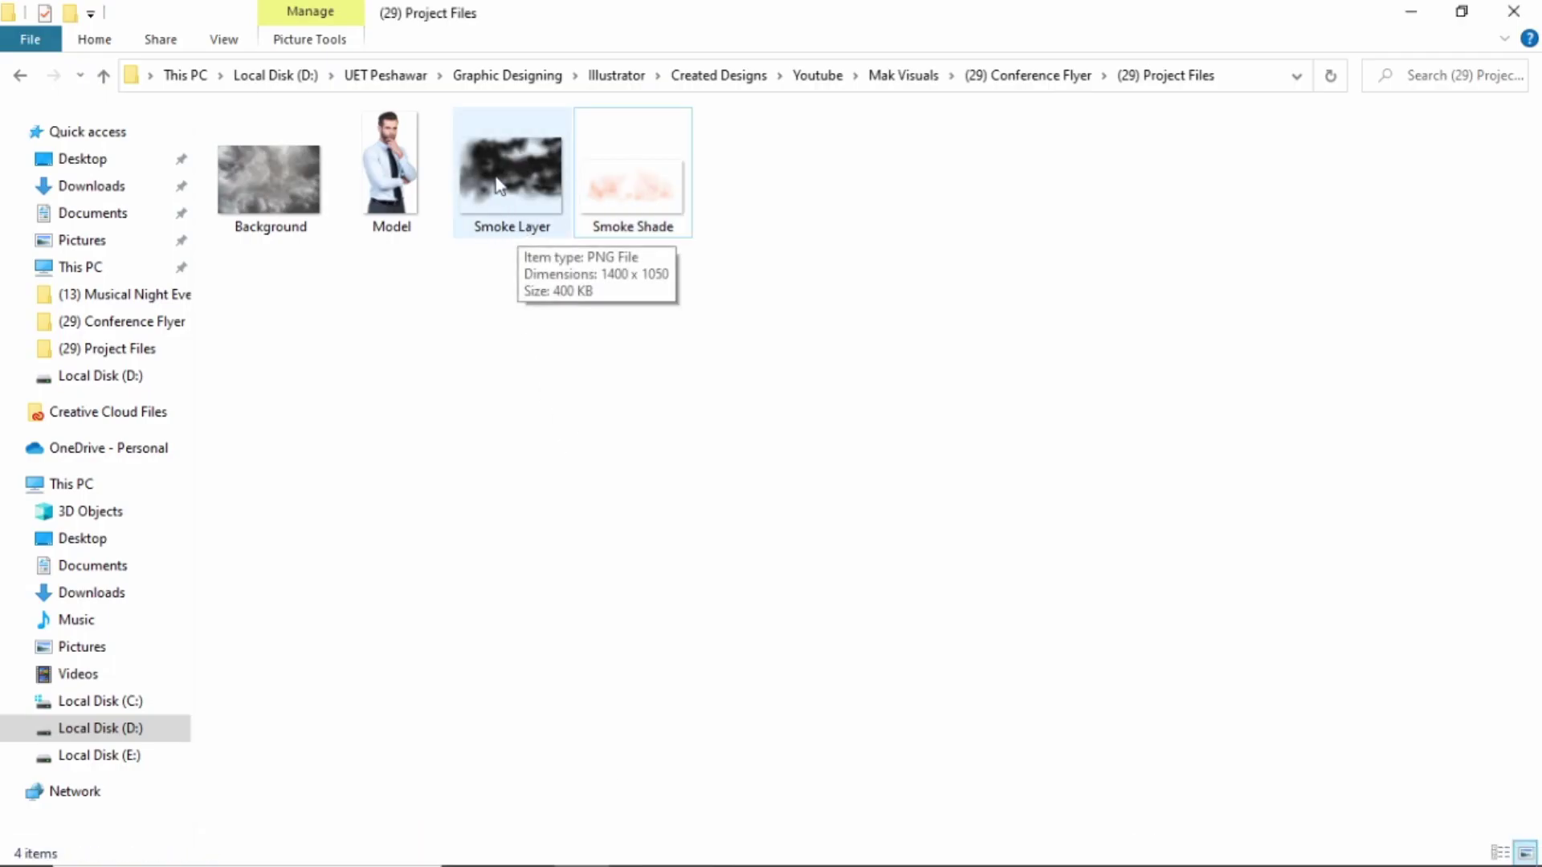
left_click_drag(517, 234, 711, 490)
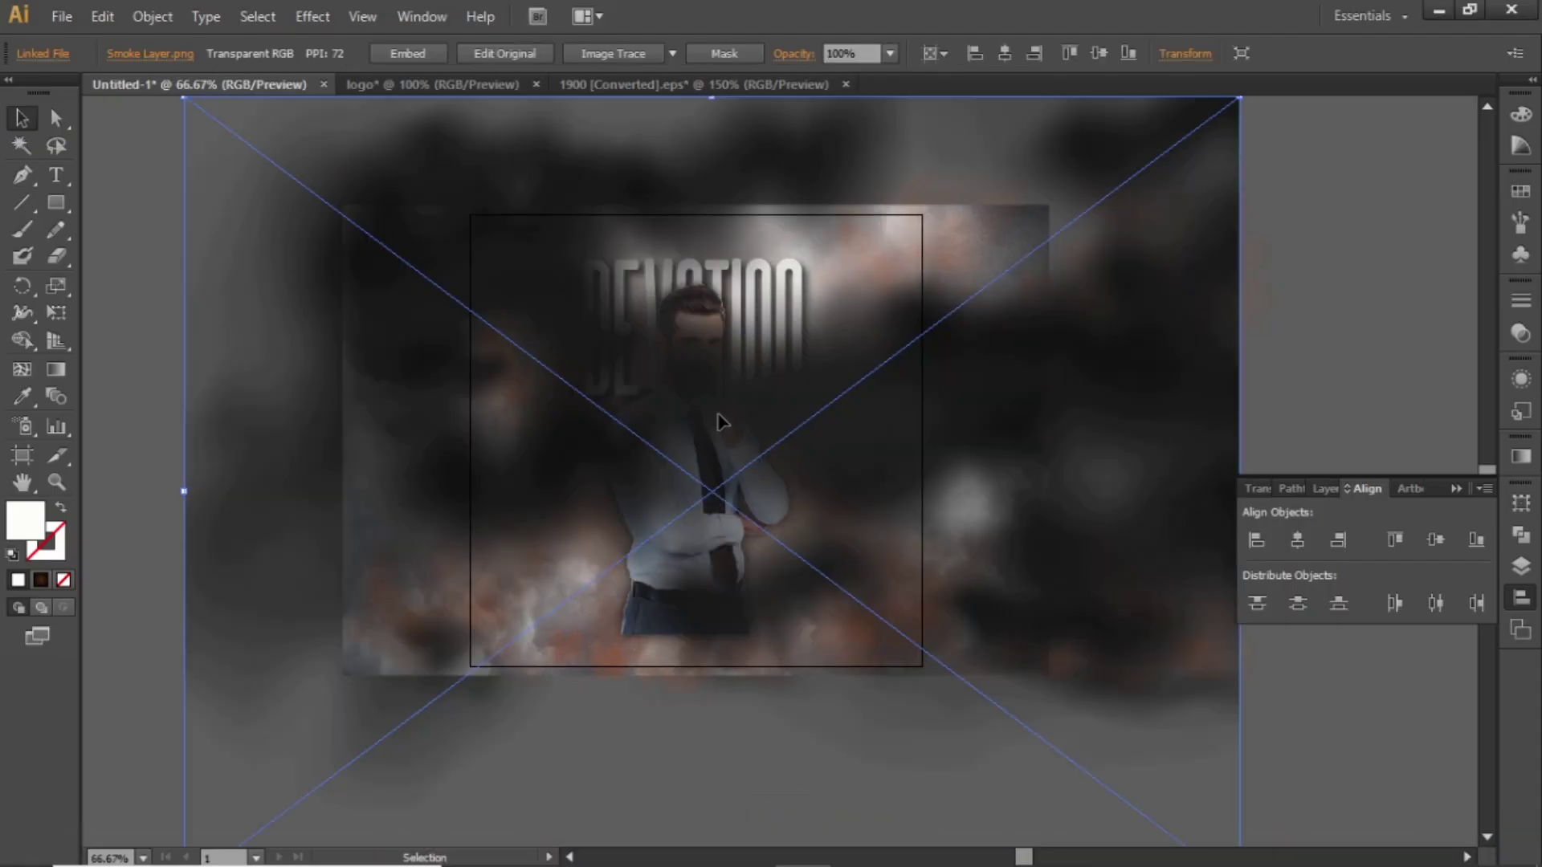
left_click_drag(721, 418, 733, 431)
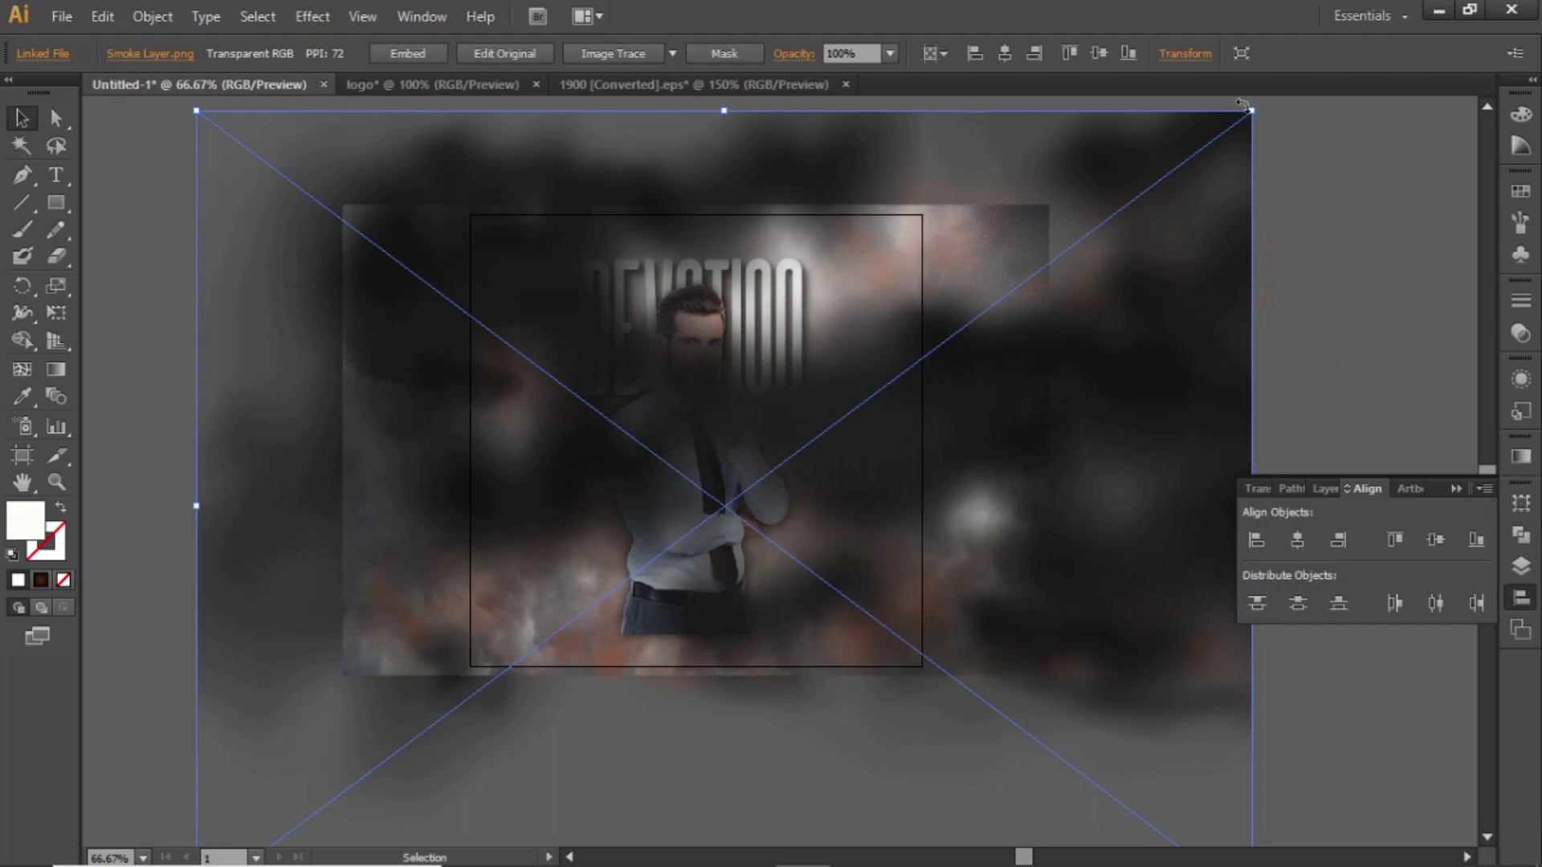
left_click_drag(1251, 110, 1049, 313)
left_click_drag(908, 465, 865, 482)
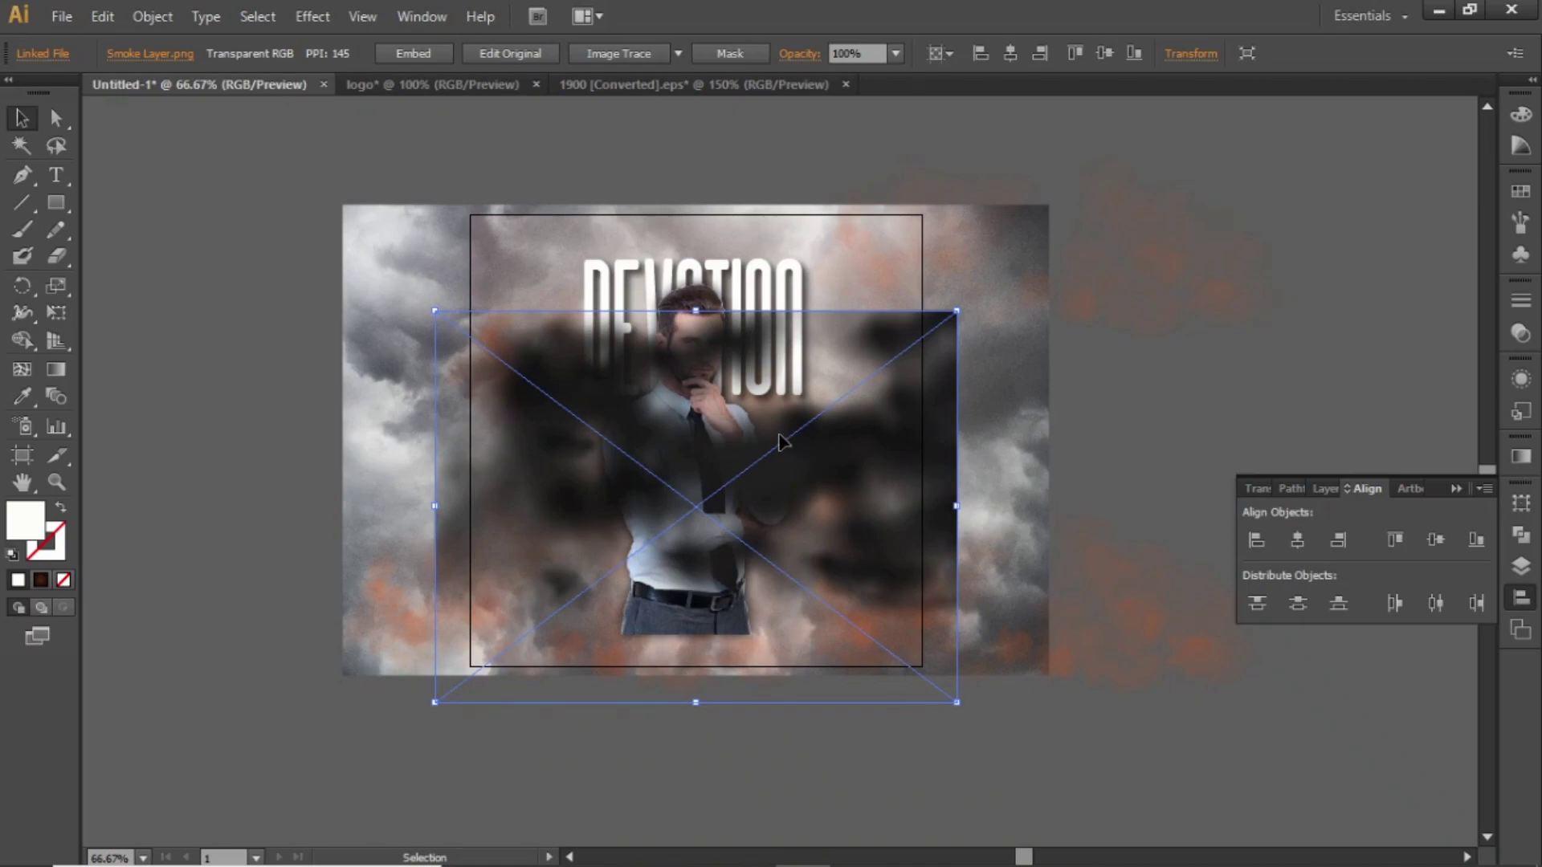
- Flip the dark smoke horizontally with Reflect and move it down and left
right_click(870, 452)
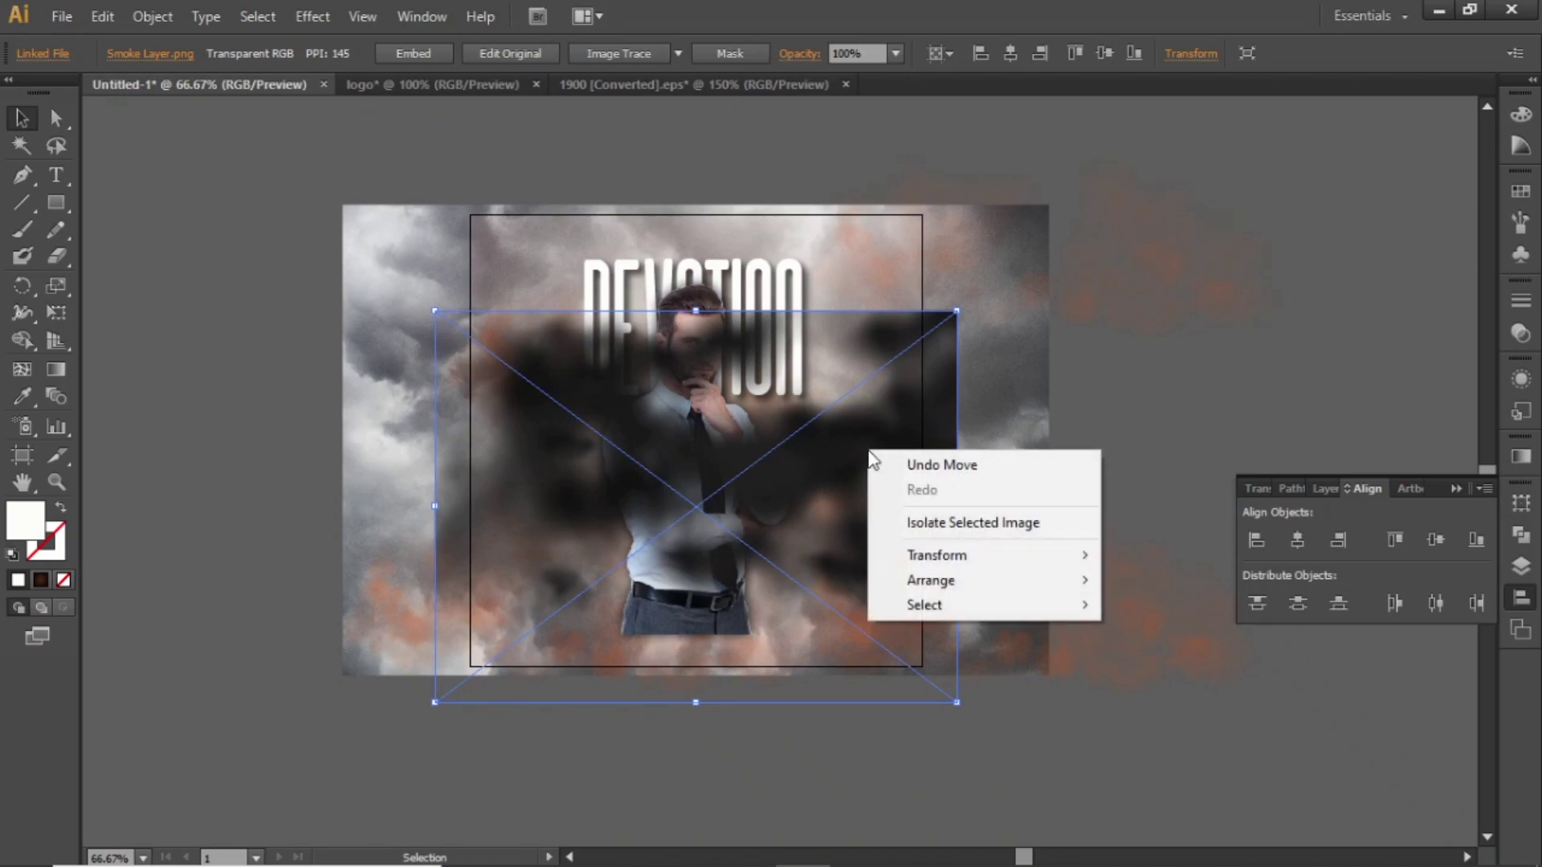
mouse_move(986, 554)
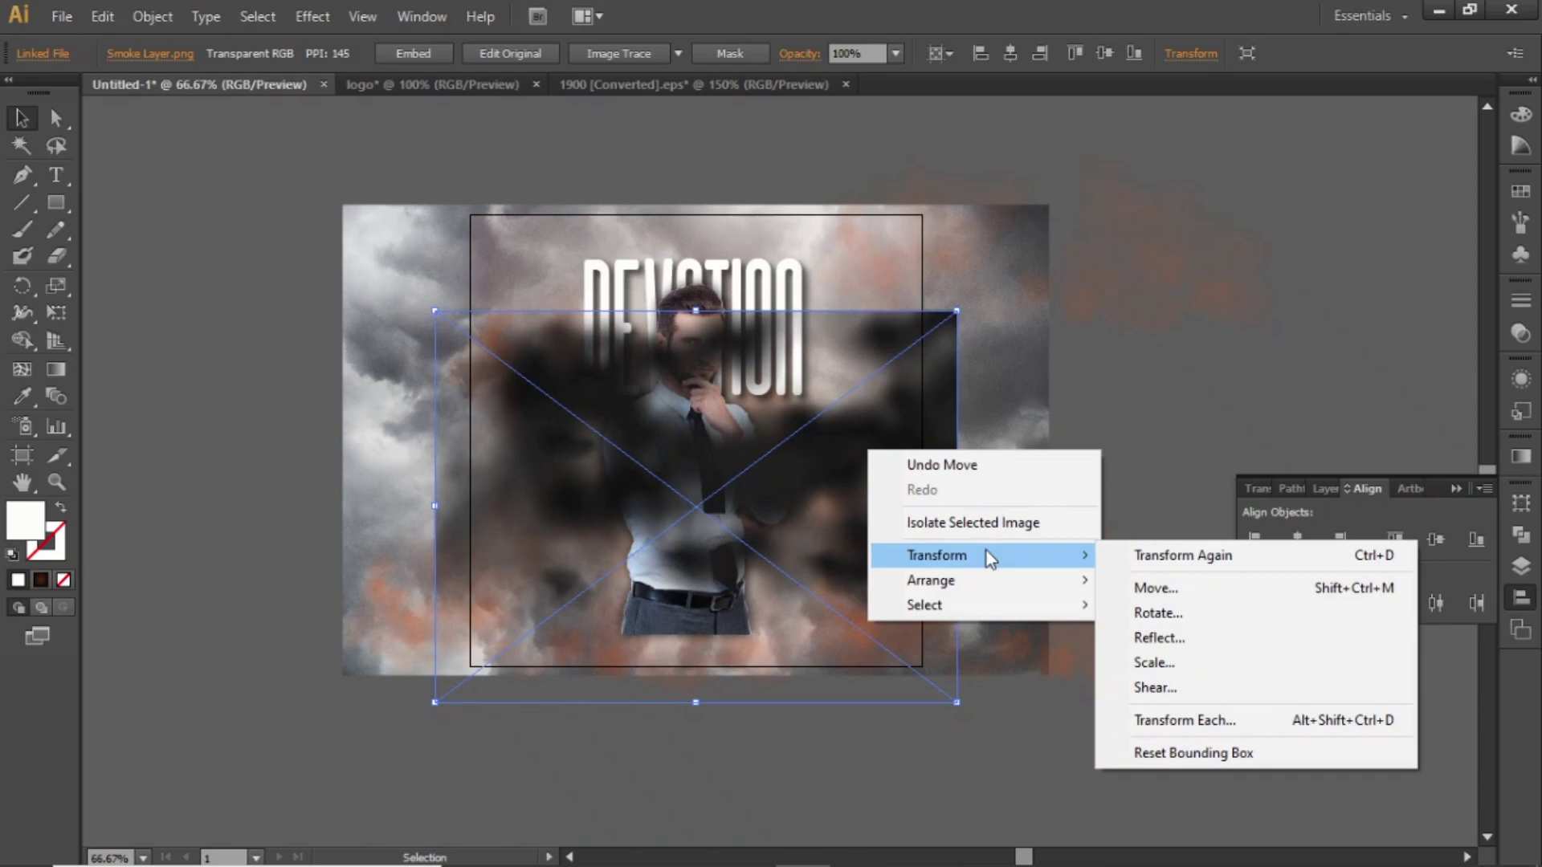
left_click(1189, 638)
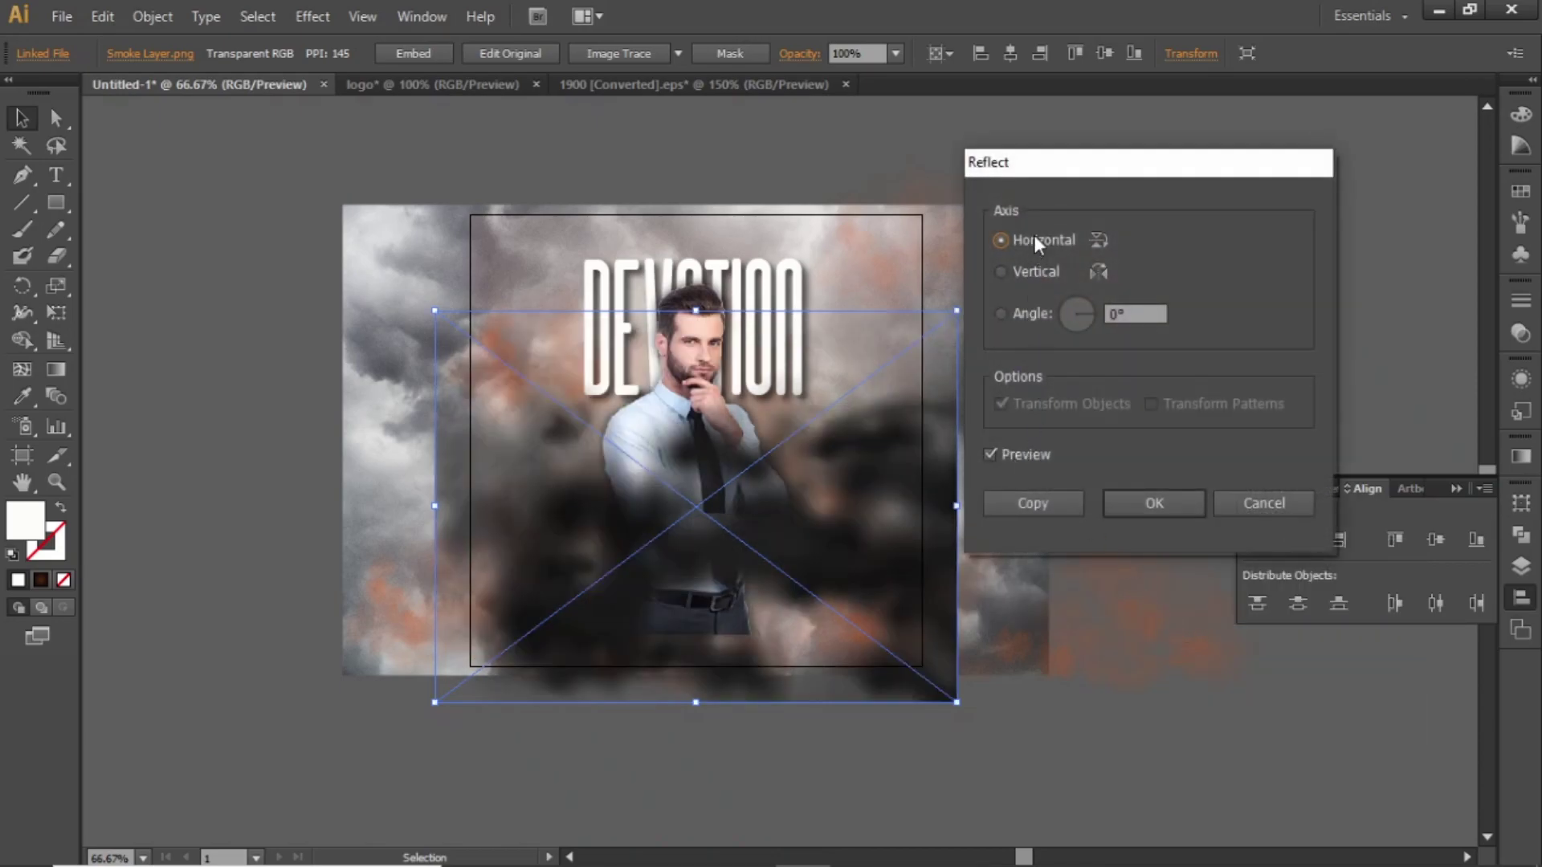
left_click(1140, 503)
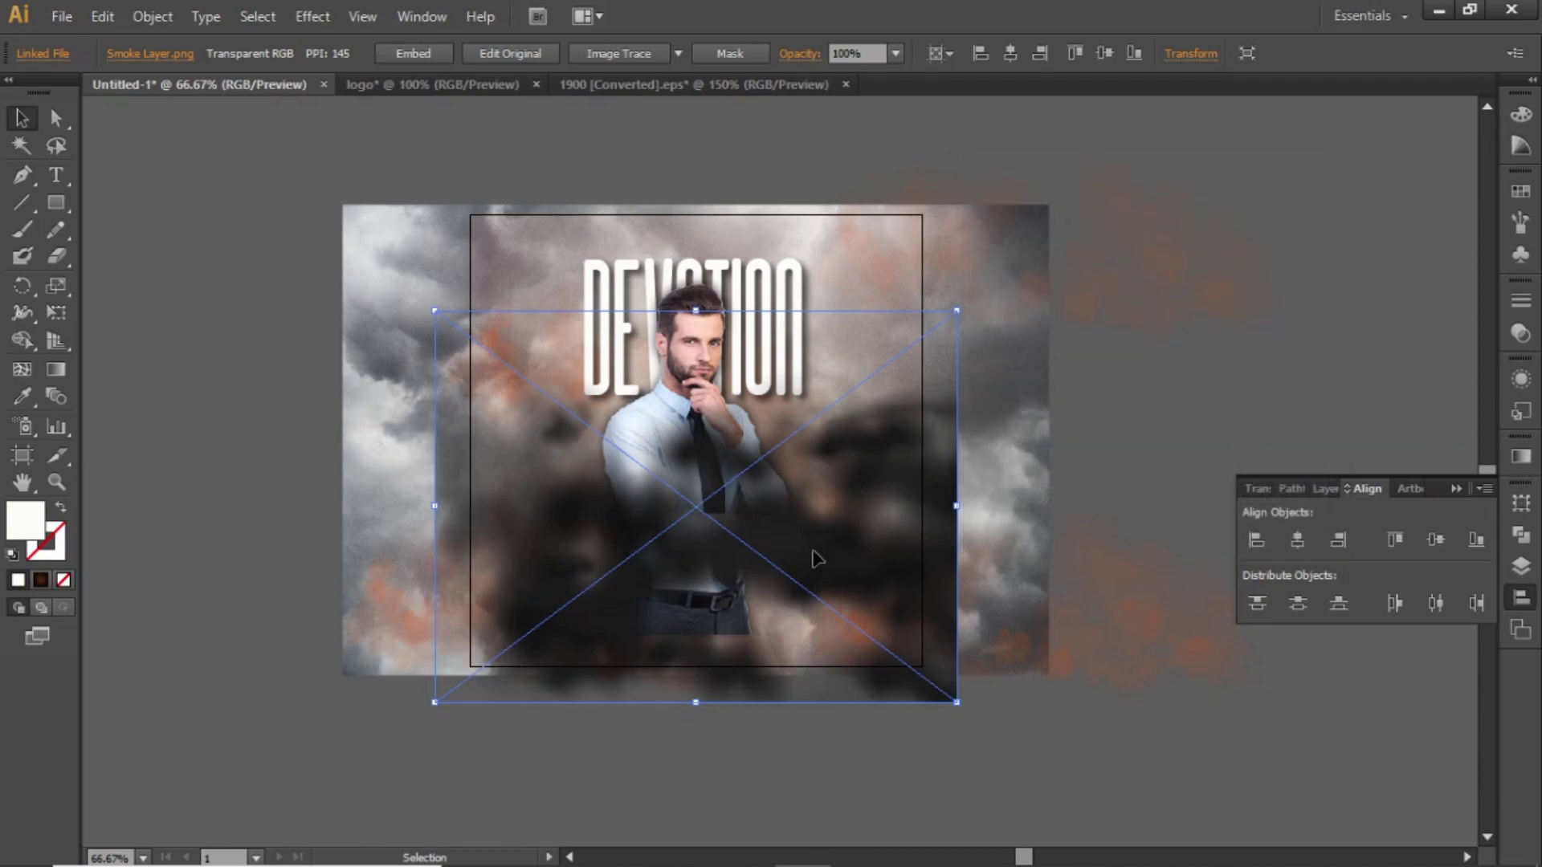
left_click_drag(814, 556, 797, 586)
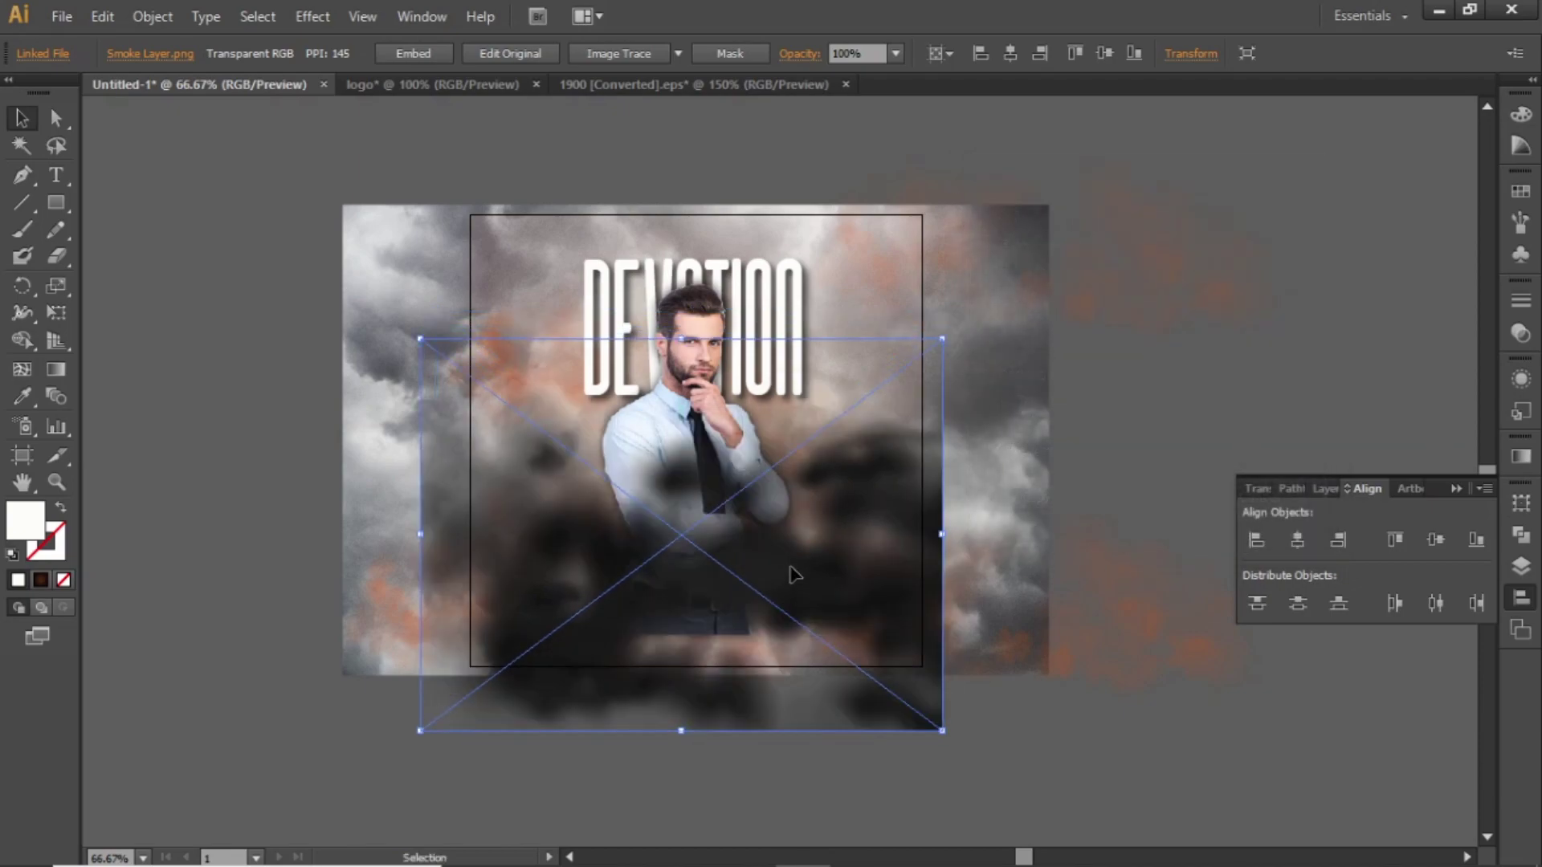
- Try the smoke at 80% opacity, restore 100%, and lower it slightly
left_click(895, 53)
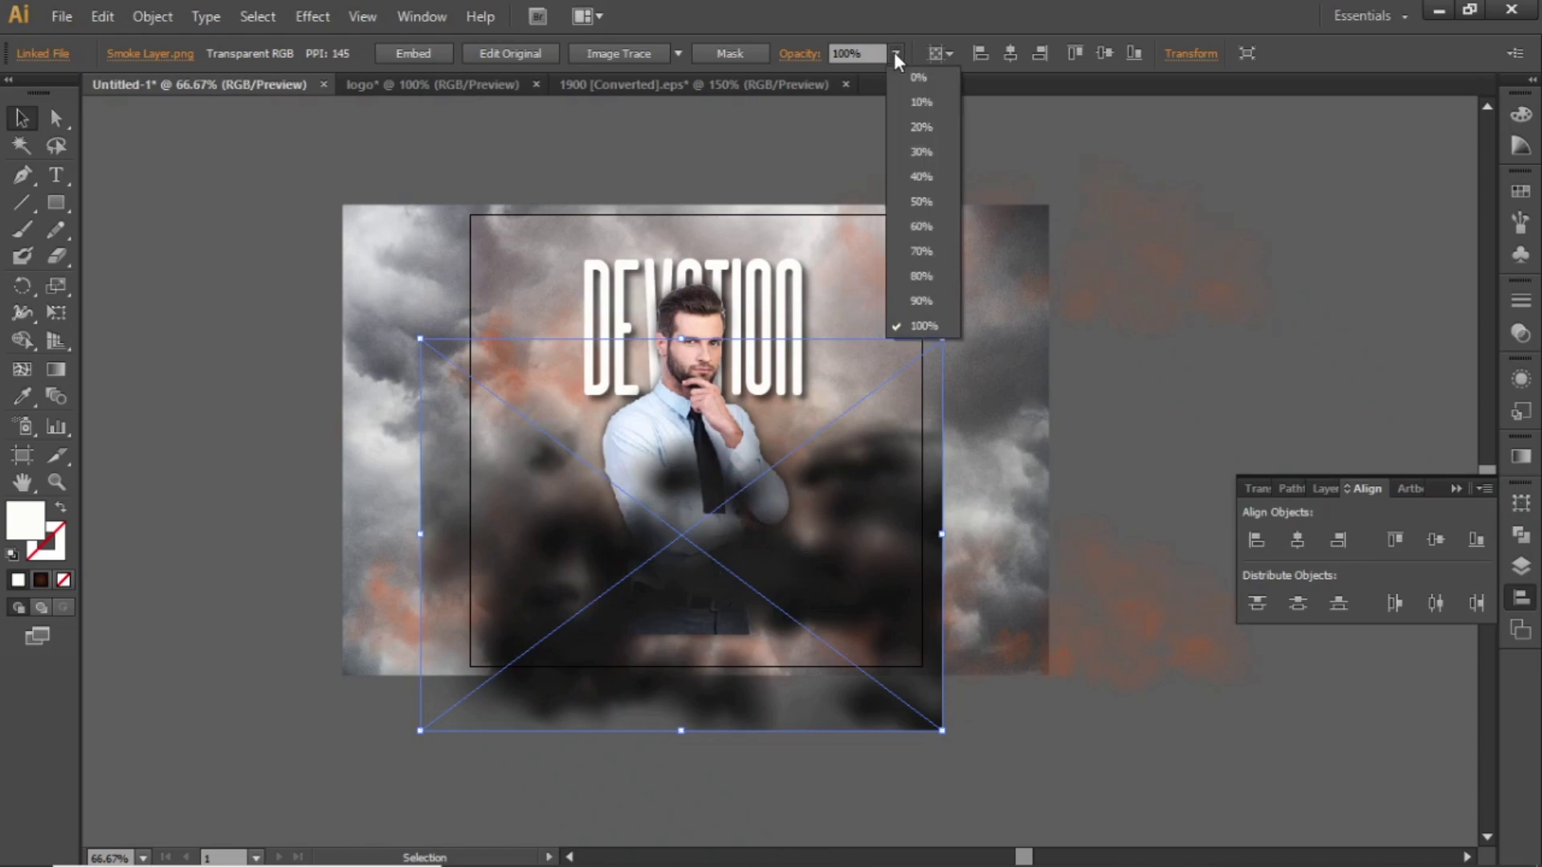
left_click(920, 275)
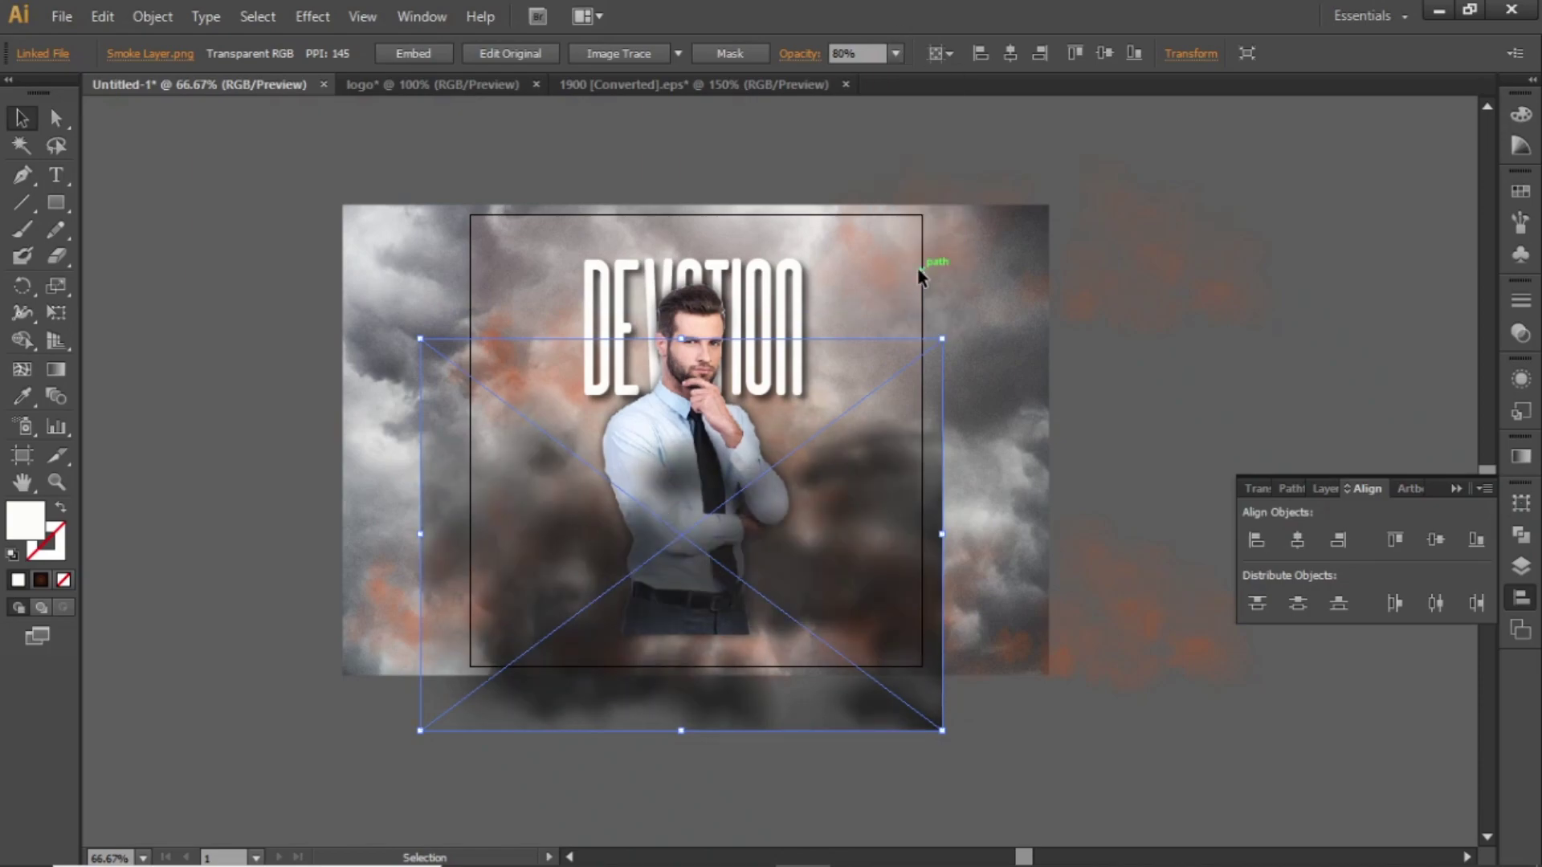
left_click(895, 53)
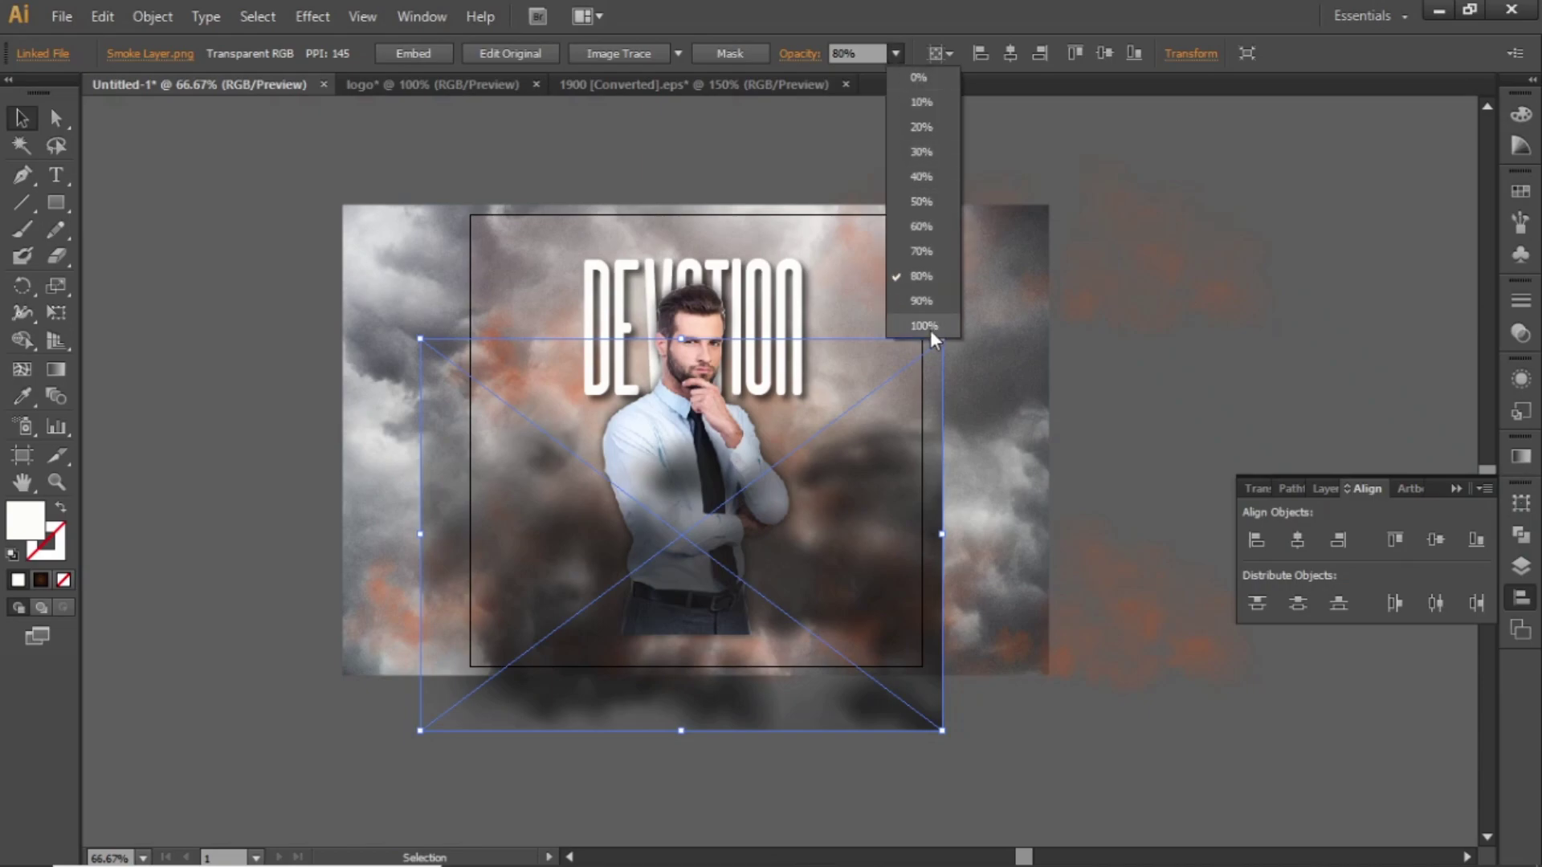
left_click(928, 331)
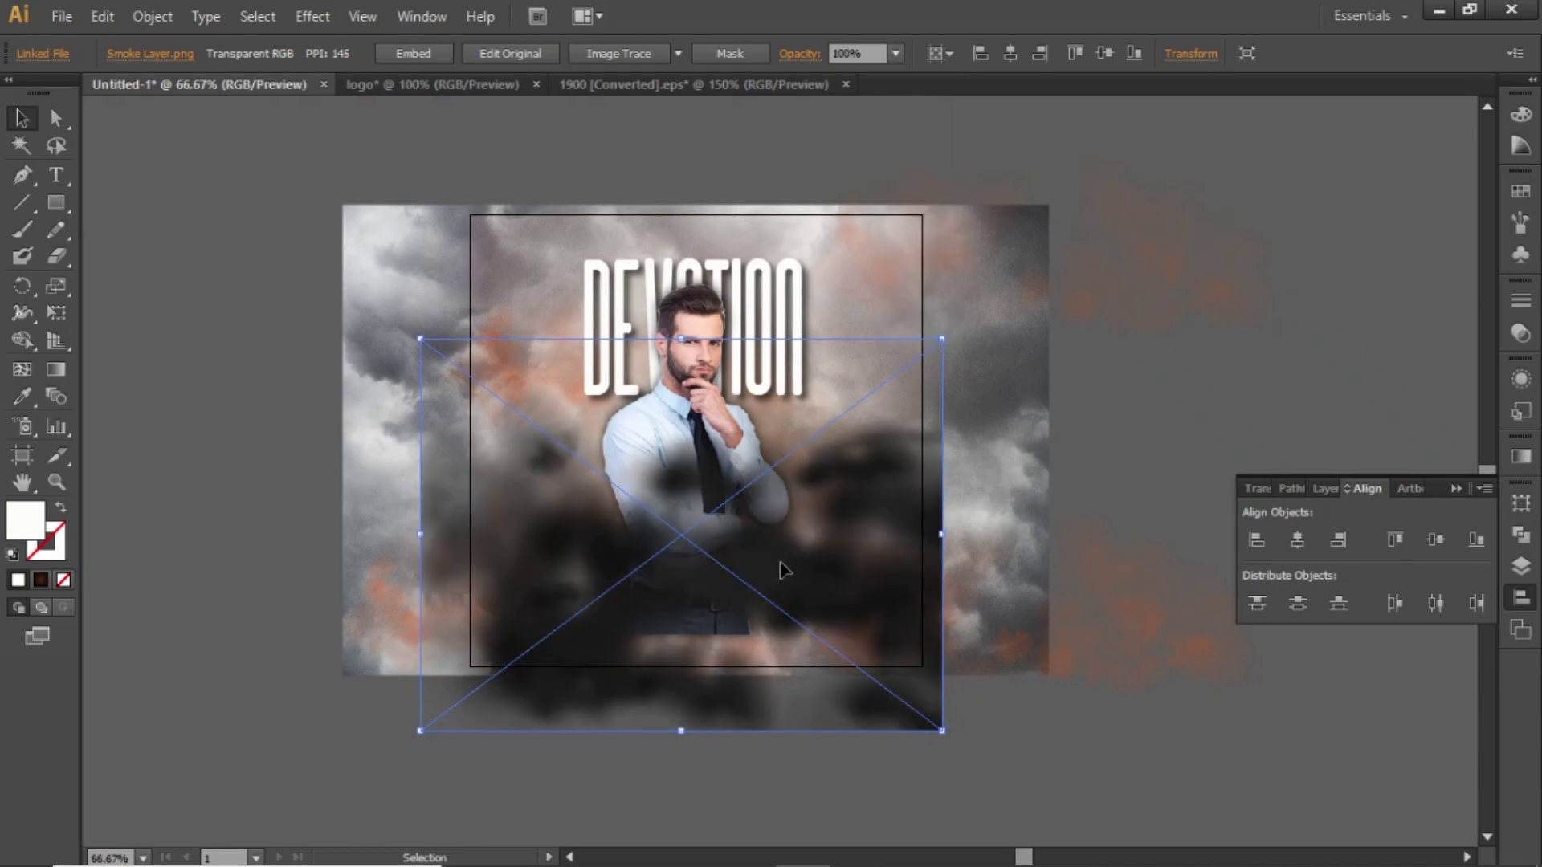
left_click_drag(785, 568, 785, 630)
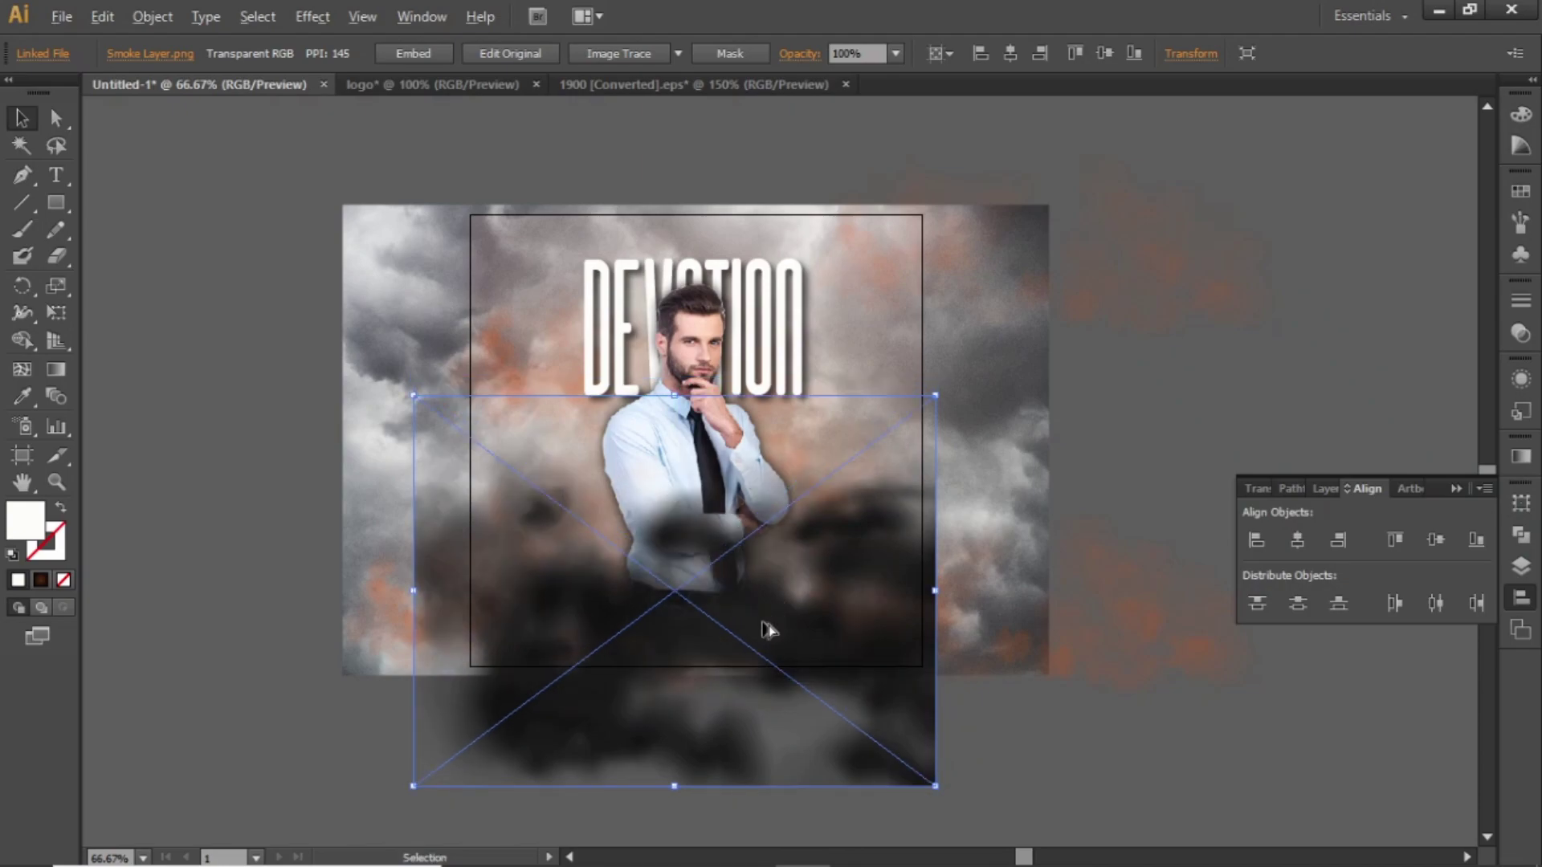
left_click_drag(767, 630, 792, 616)
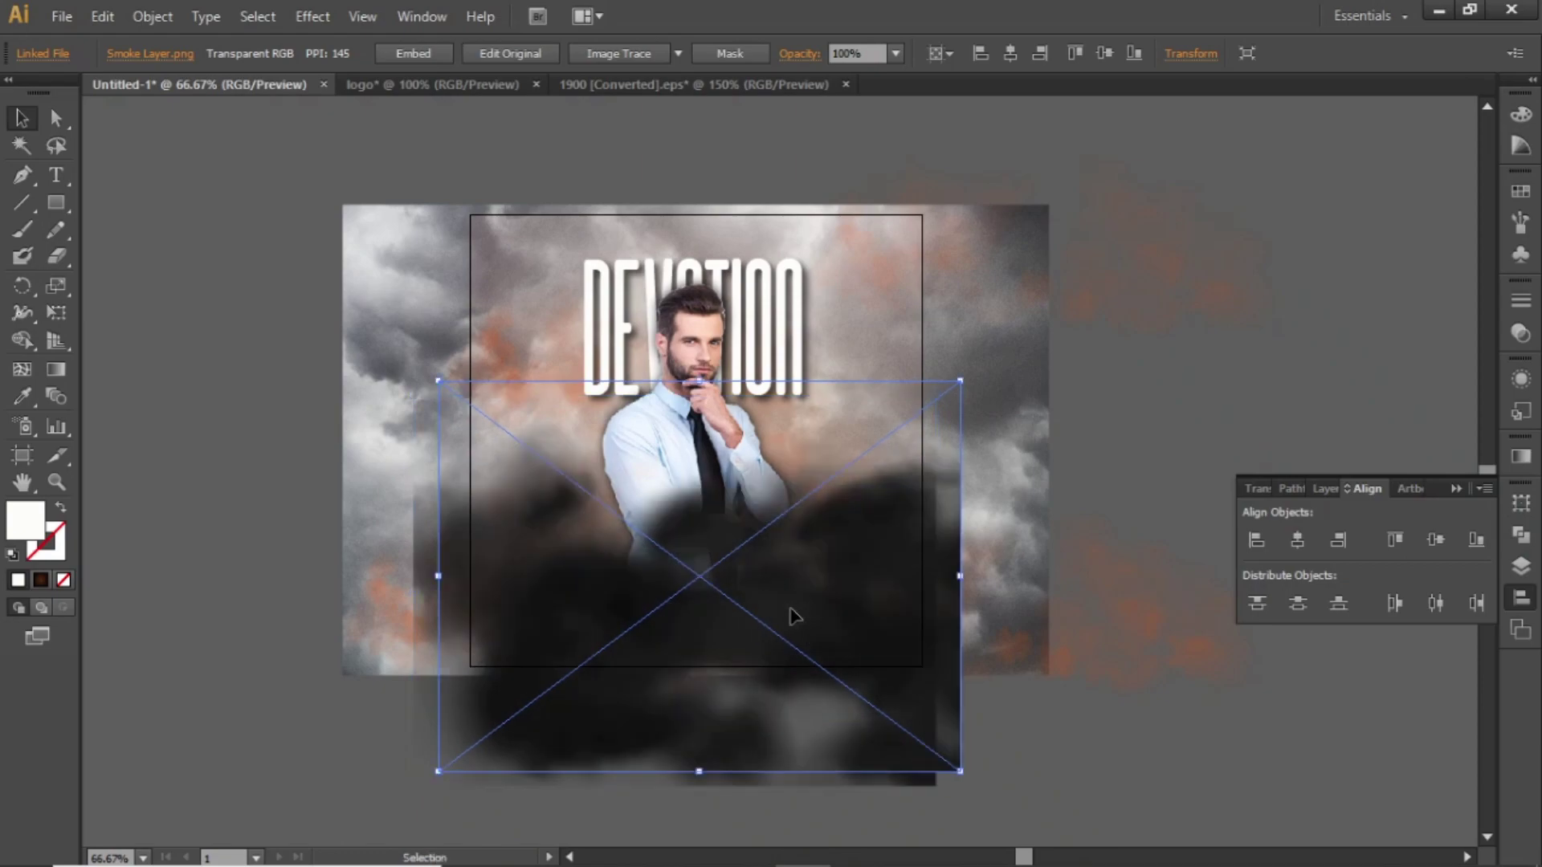
key("ctrl+z")
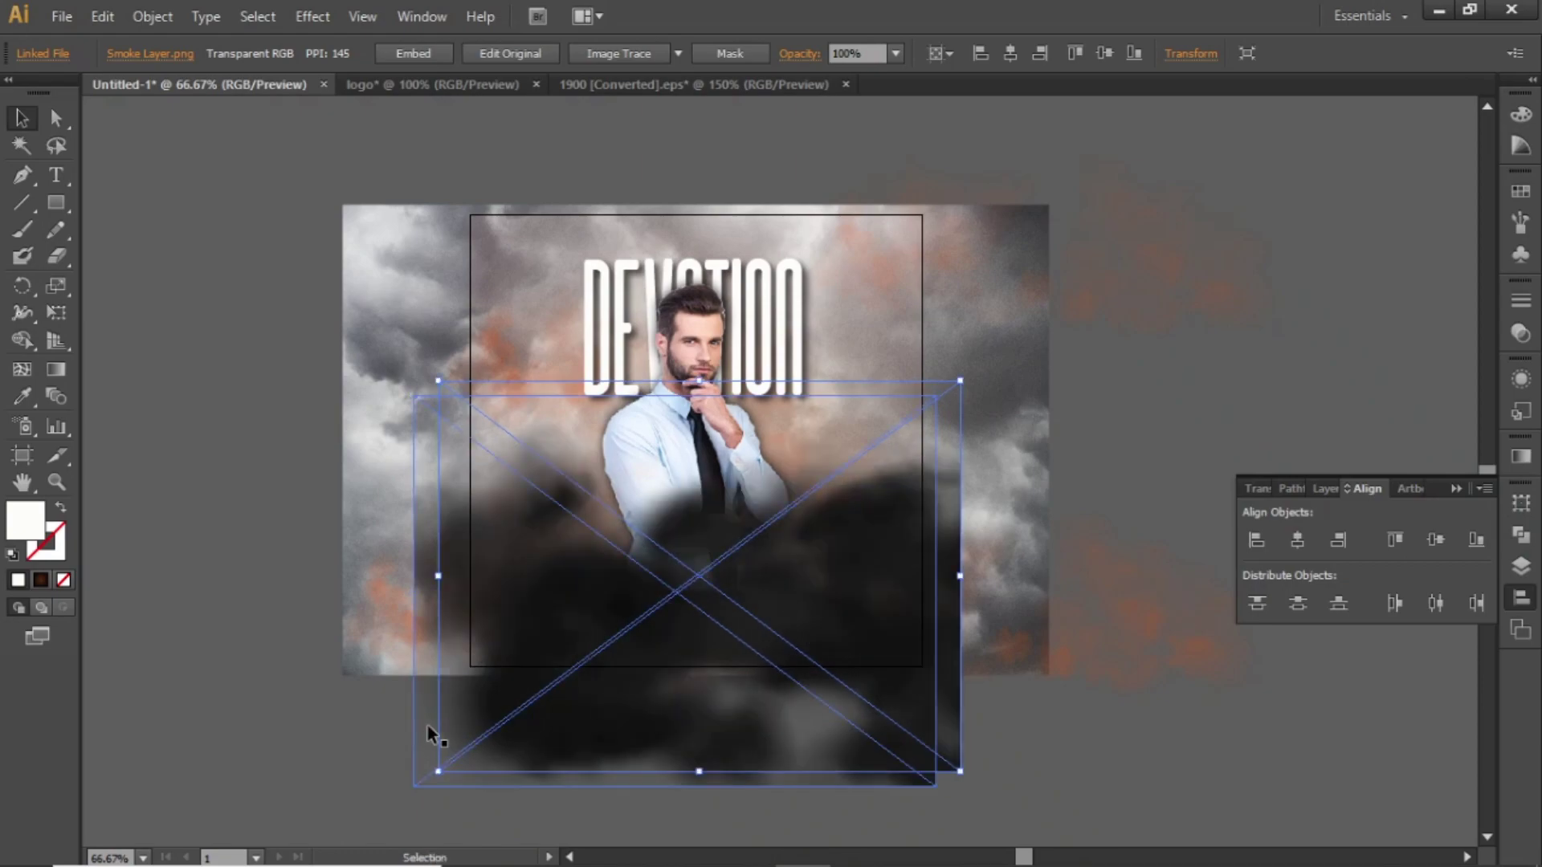
- Alt-drag a slightly offset copy of the dark smoke and deselect
left_click_drag(427, 704, 413, 726)
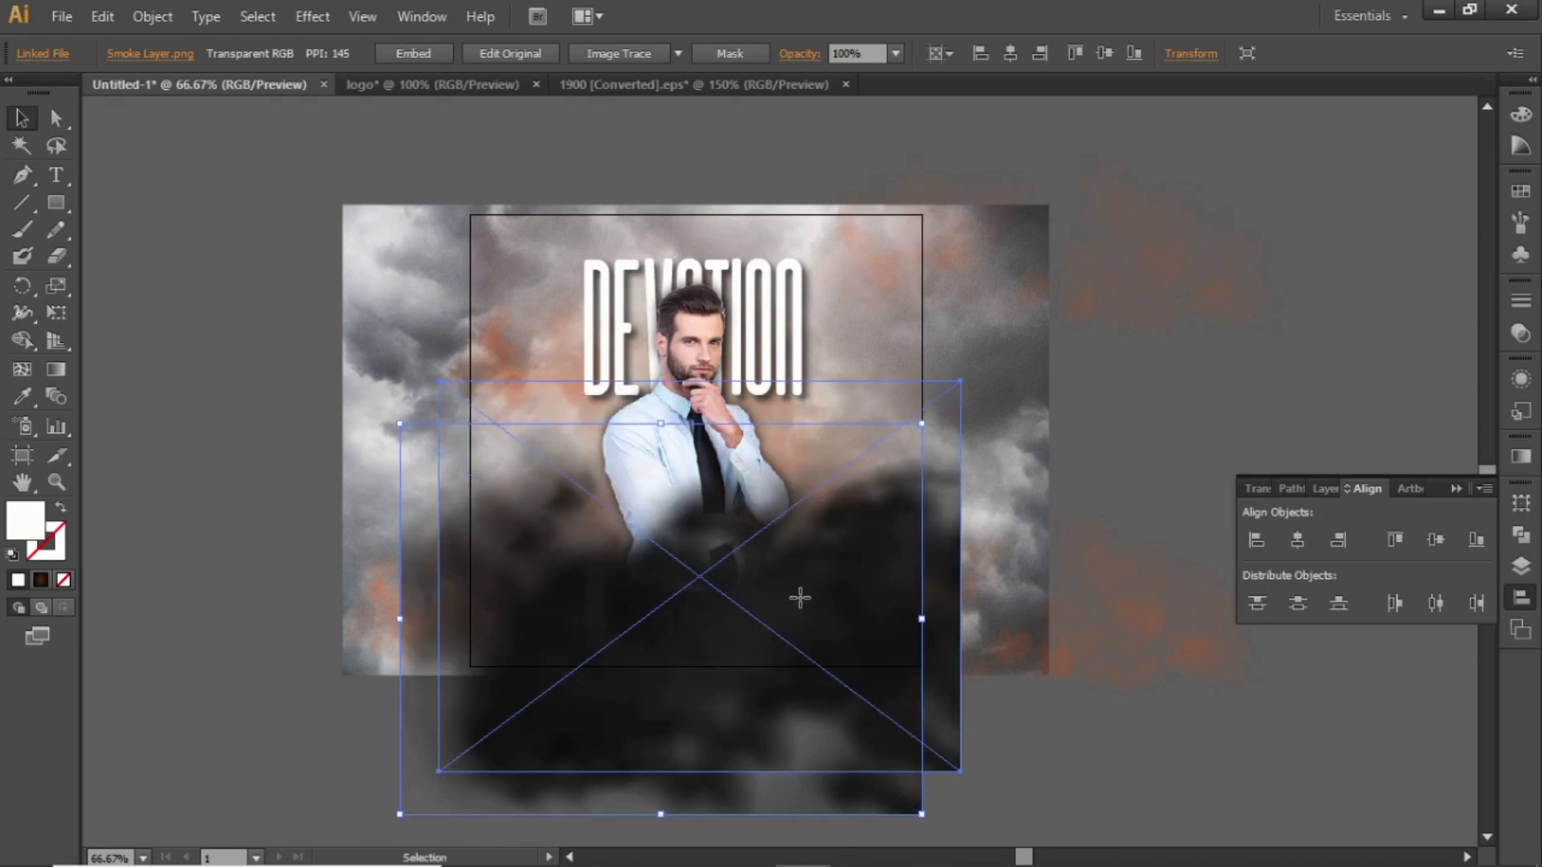
left_click_drag(799, 595, 837, 576)
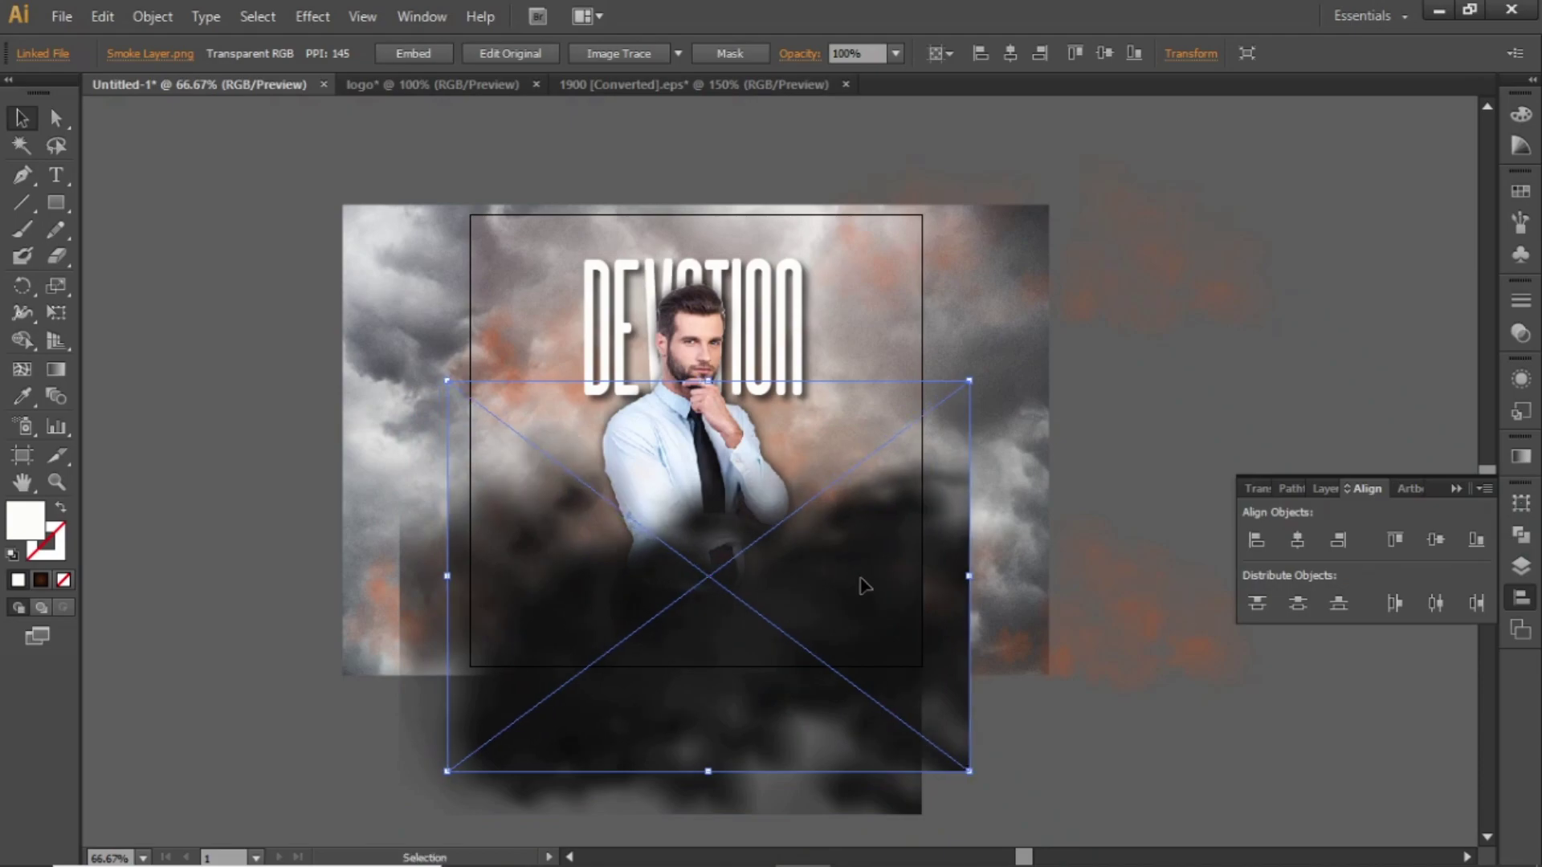
left_click(1127, 699)
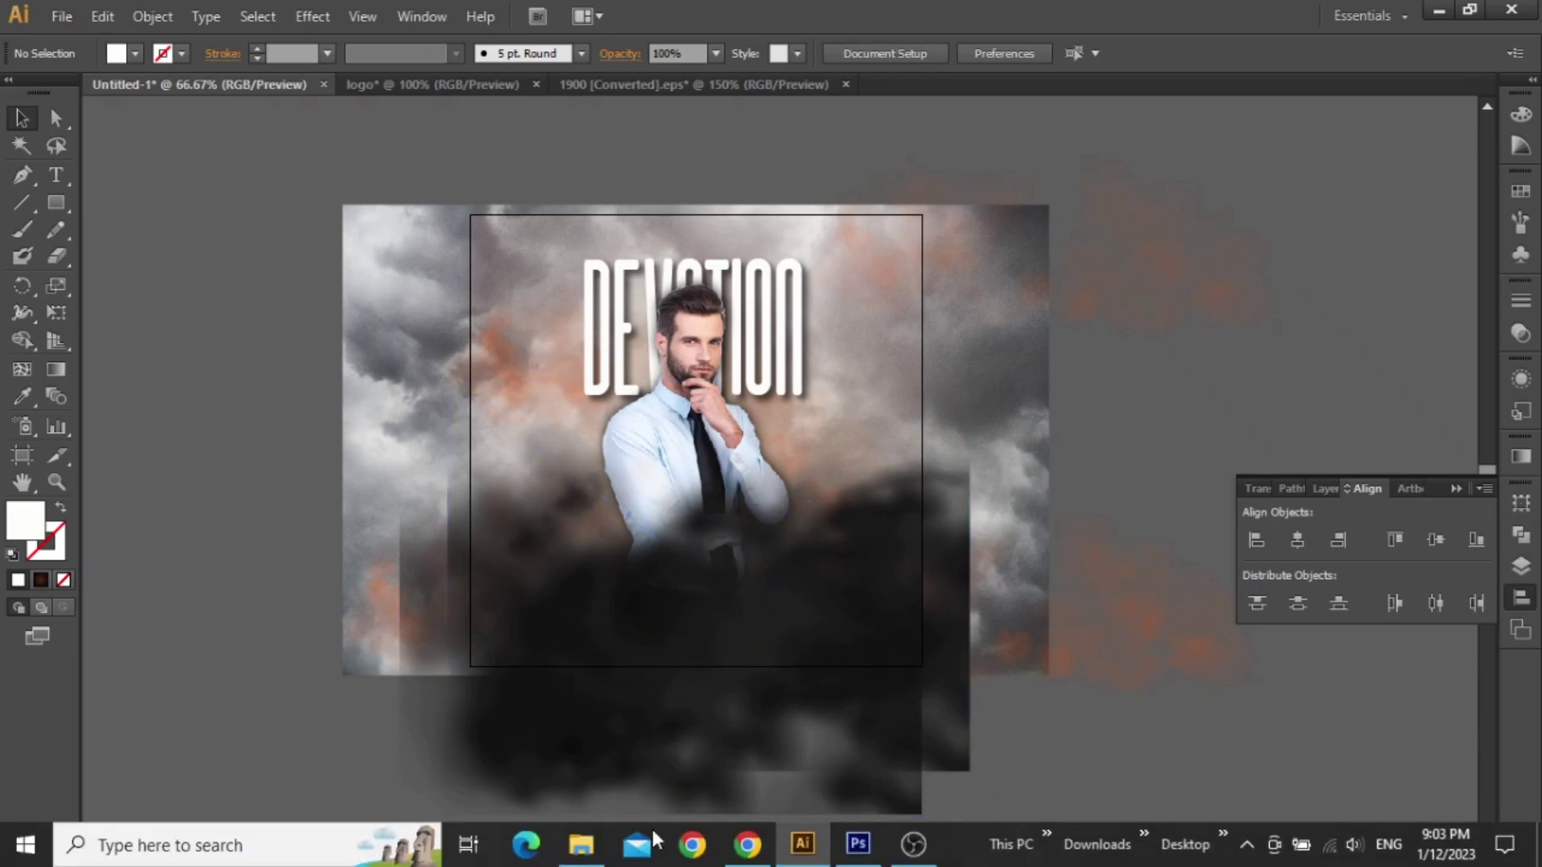
- Place the Smoke Shade image in the flyer and scale it down
left_click(583, 845)
left_click_drag(641, 233, 777, 567)
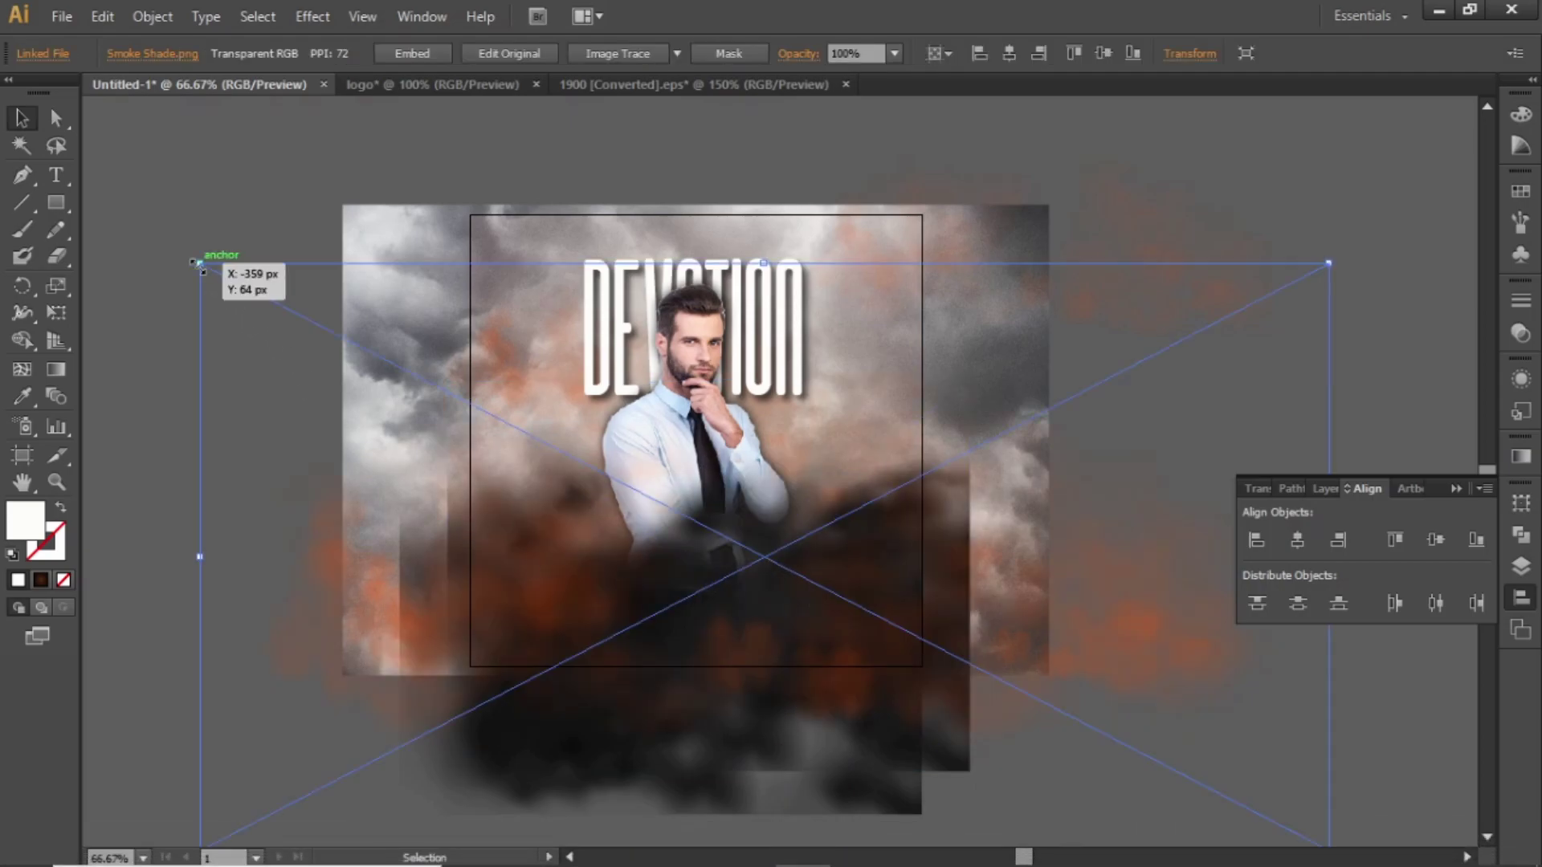
left_click(407, 429, "shift")
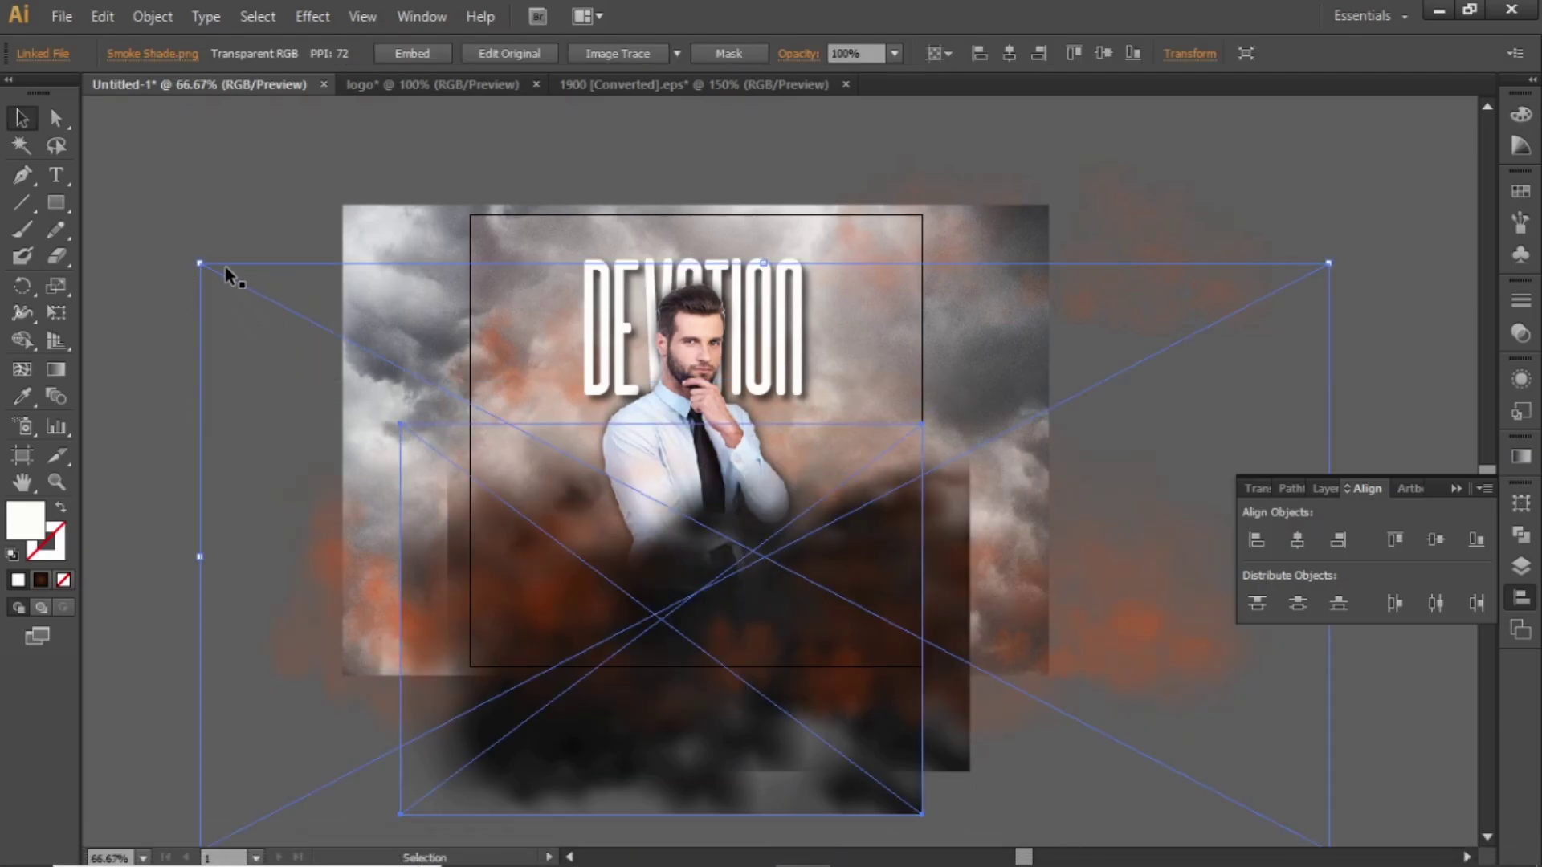
left_click(144, 252)
left_click(264, 294)
left_click_drag(200, 264, 666, 506)
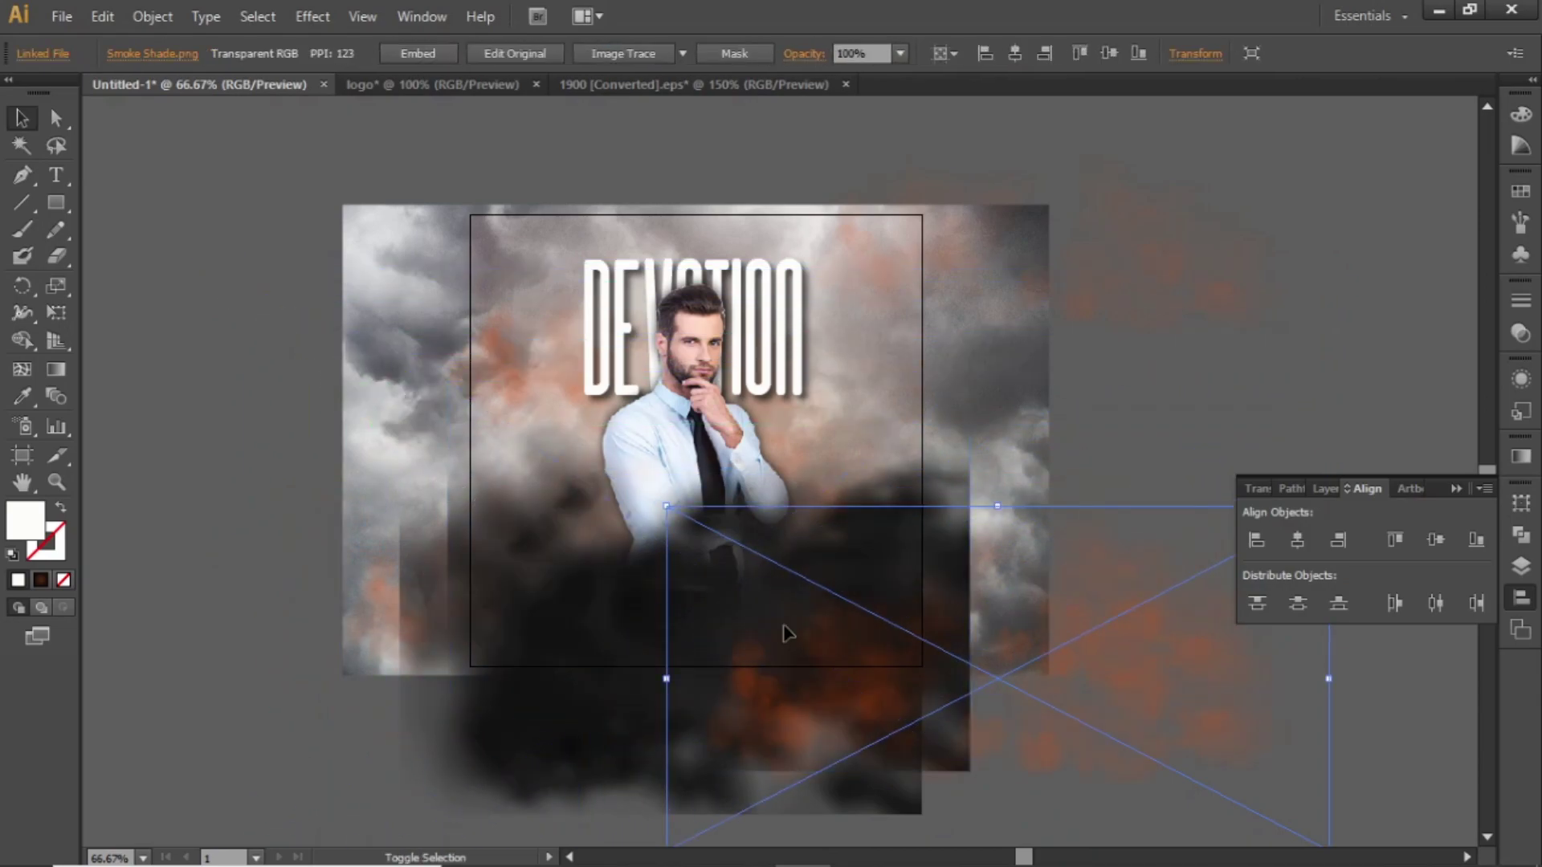
- Move the Smoke Shade image to the flyer's bottom edge and nudge it down
left_click_drag(888, 713, 582, 581)
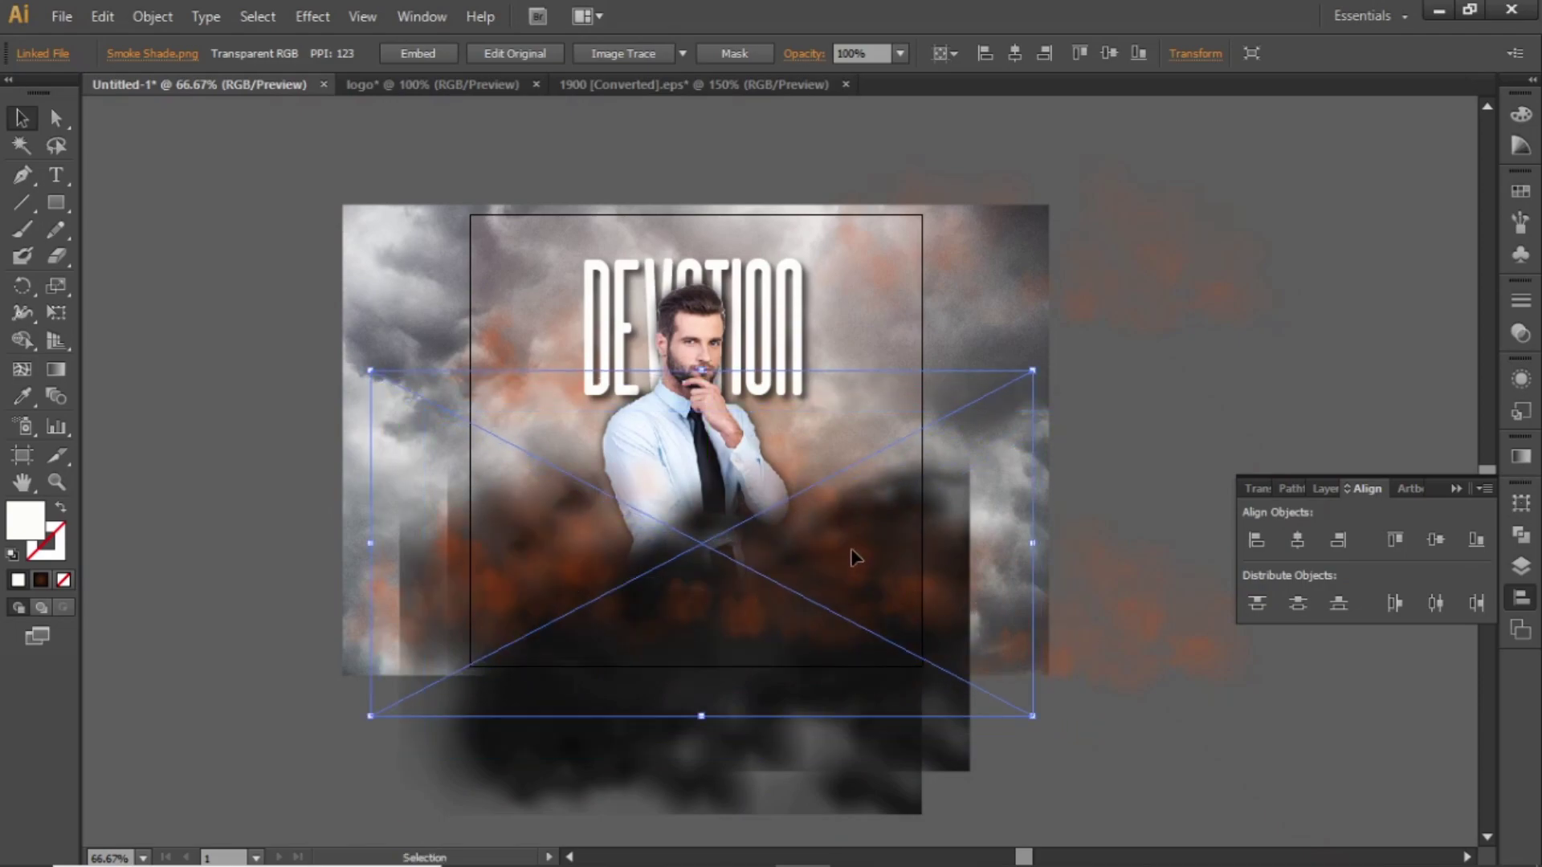
left_click_drag(812, 544, 777, 668)
mouse_move(881, 696)
left_mouse_down()
mouse_move(888, 737)
mouse_move(876, 718)
left_mouse_up()
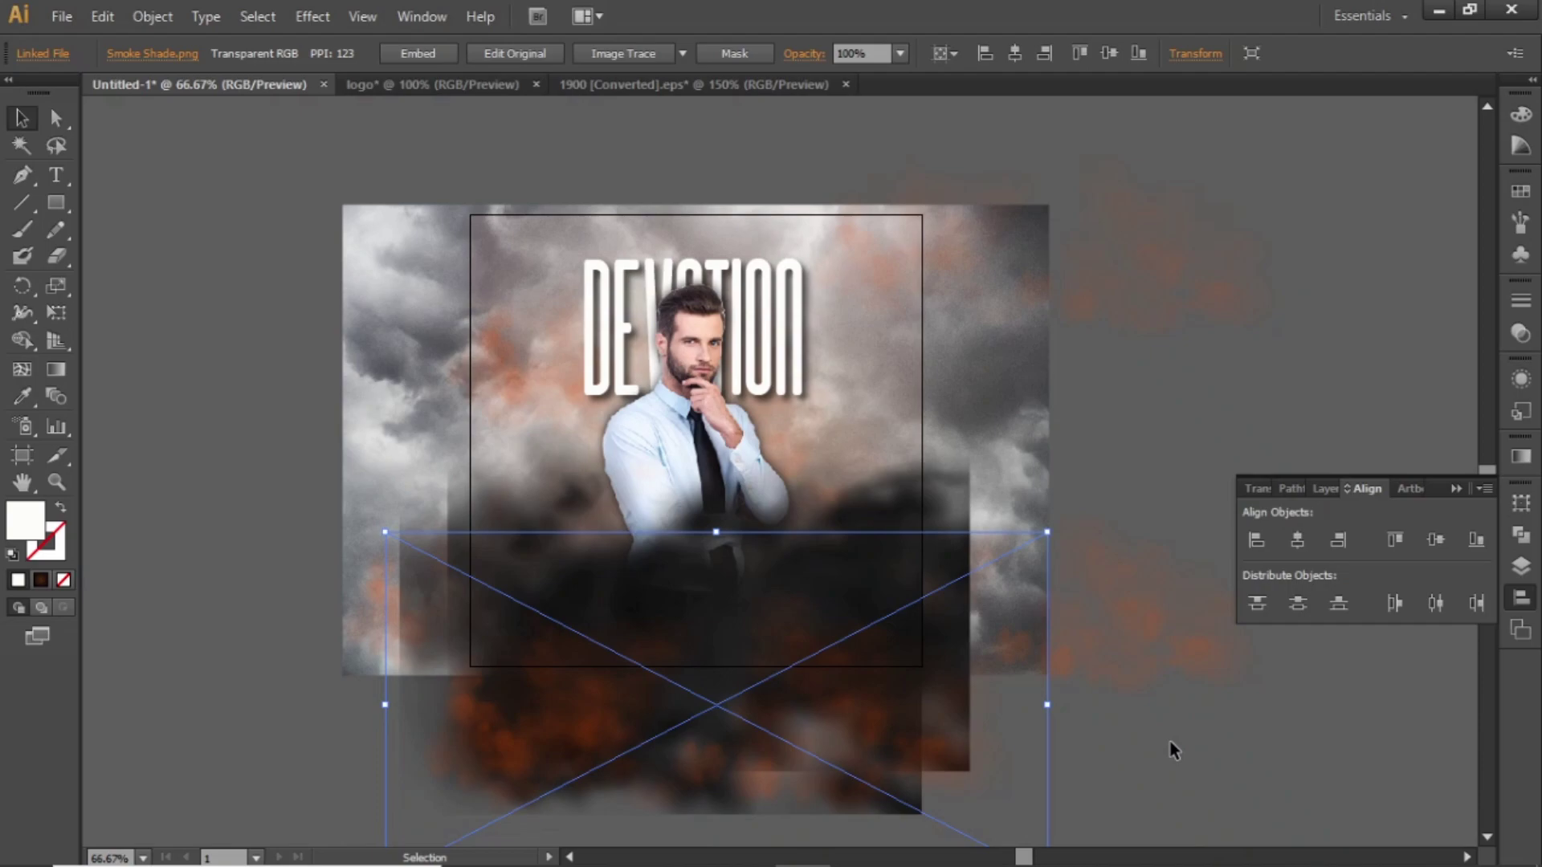
key("Down")
key("Down")
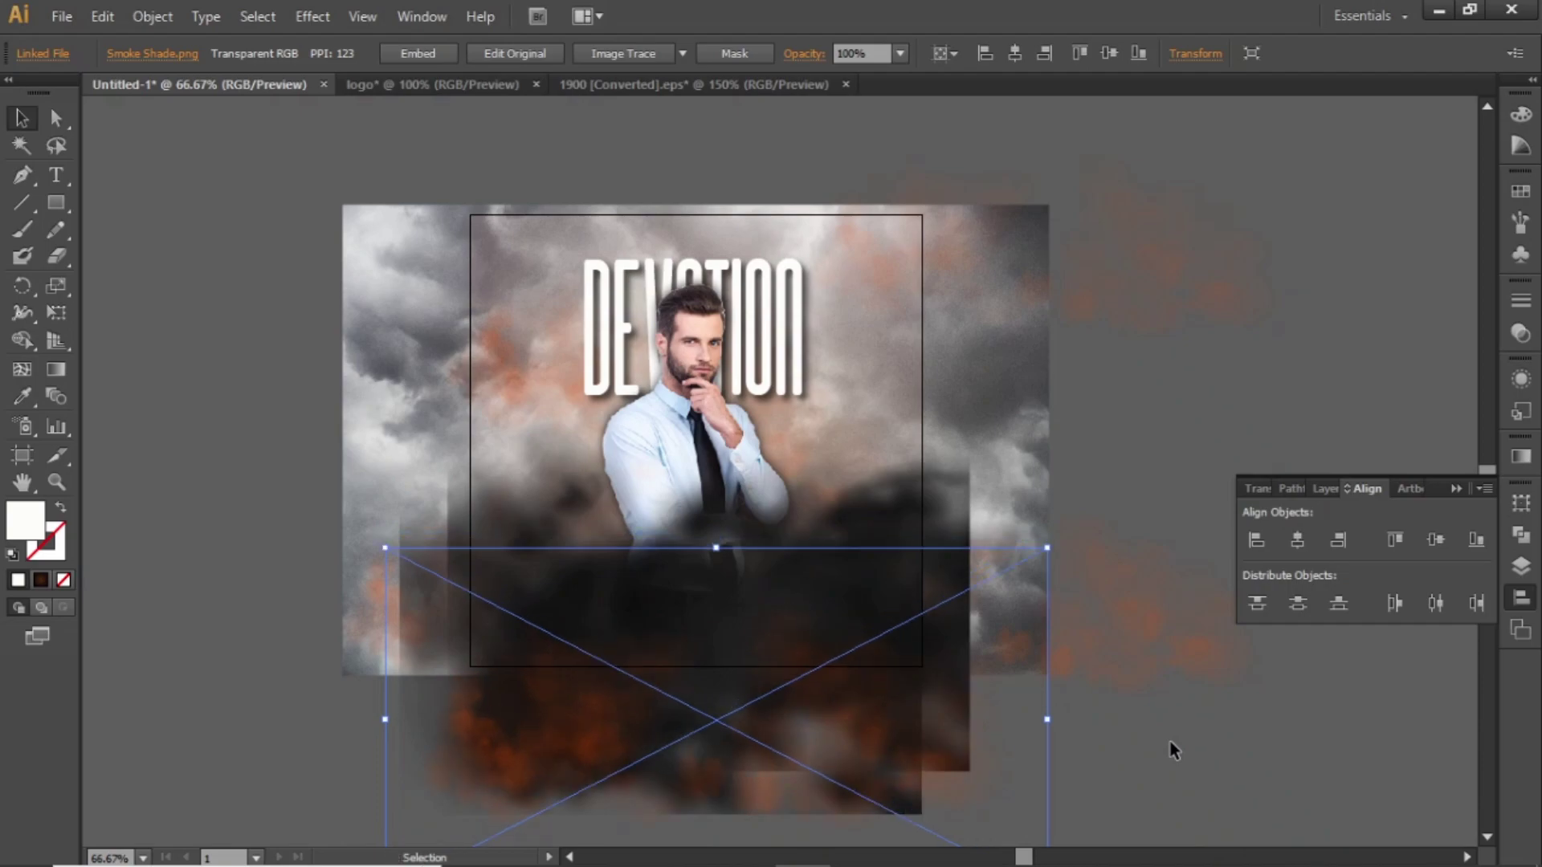
left_click(1171, 743)
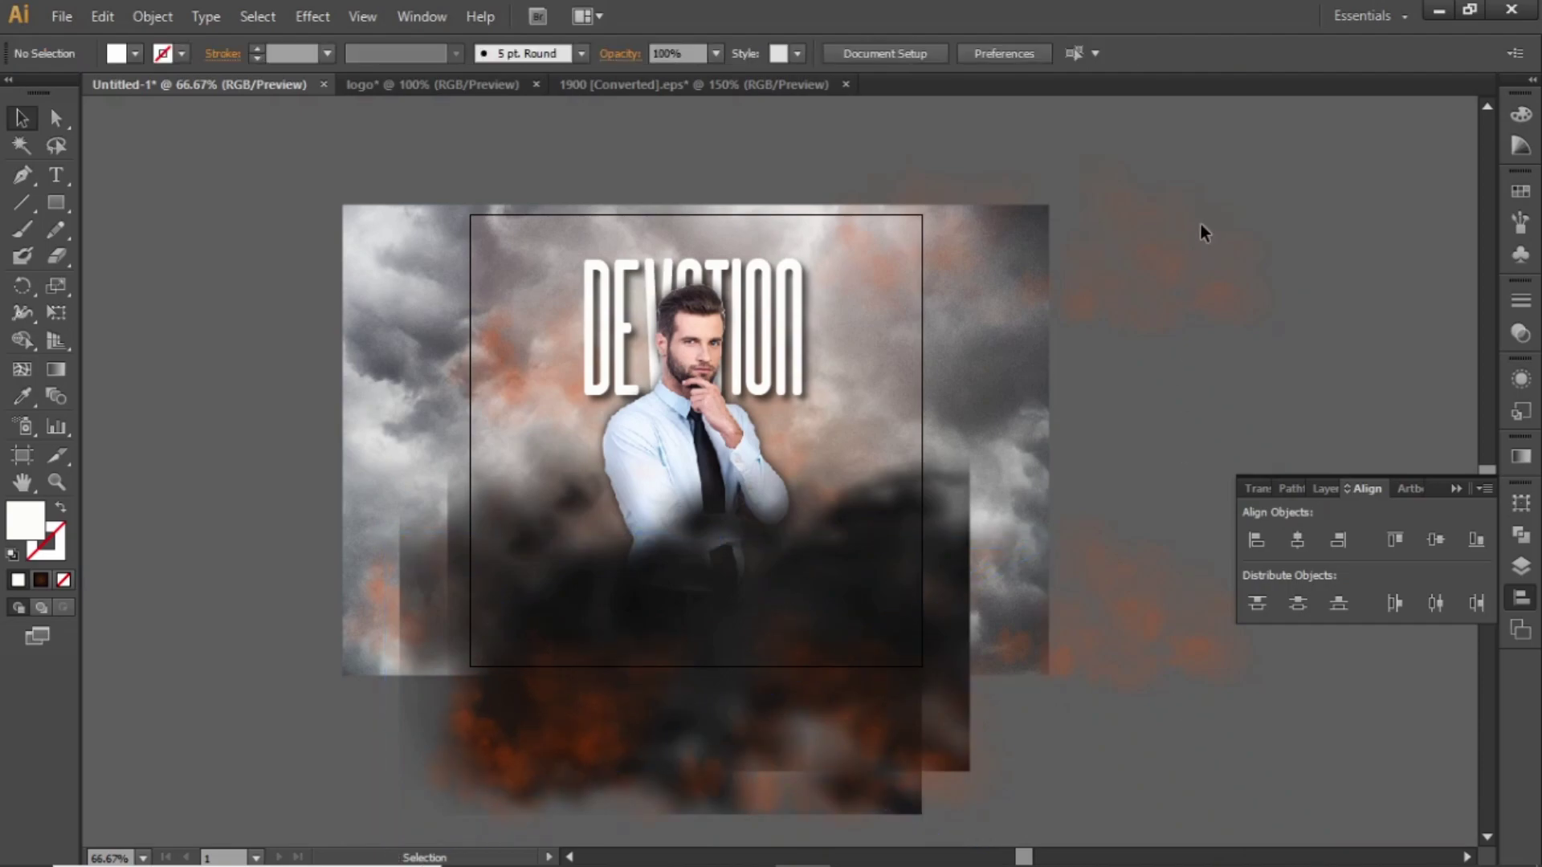
left_click(674, 538)
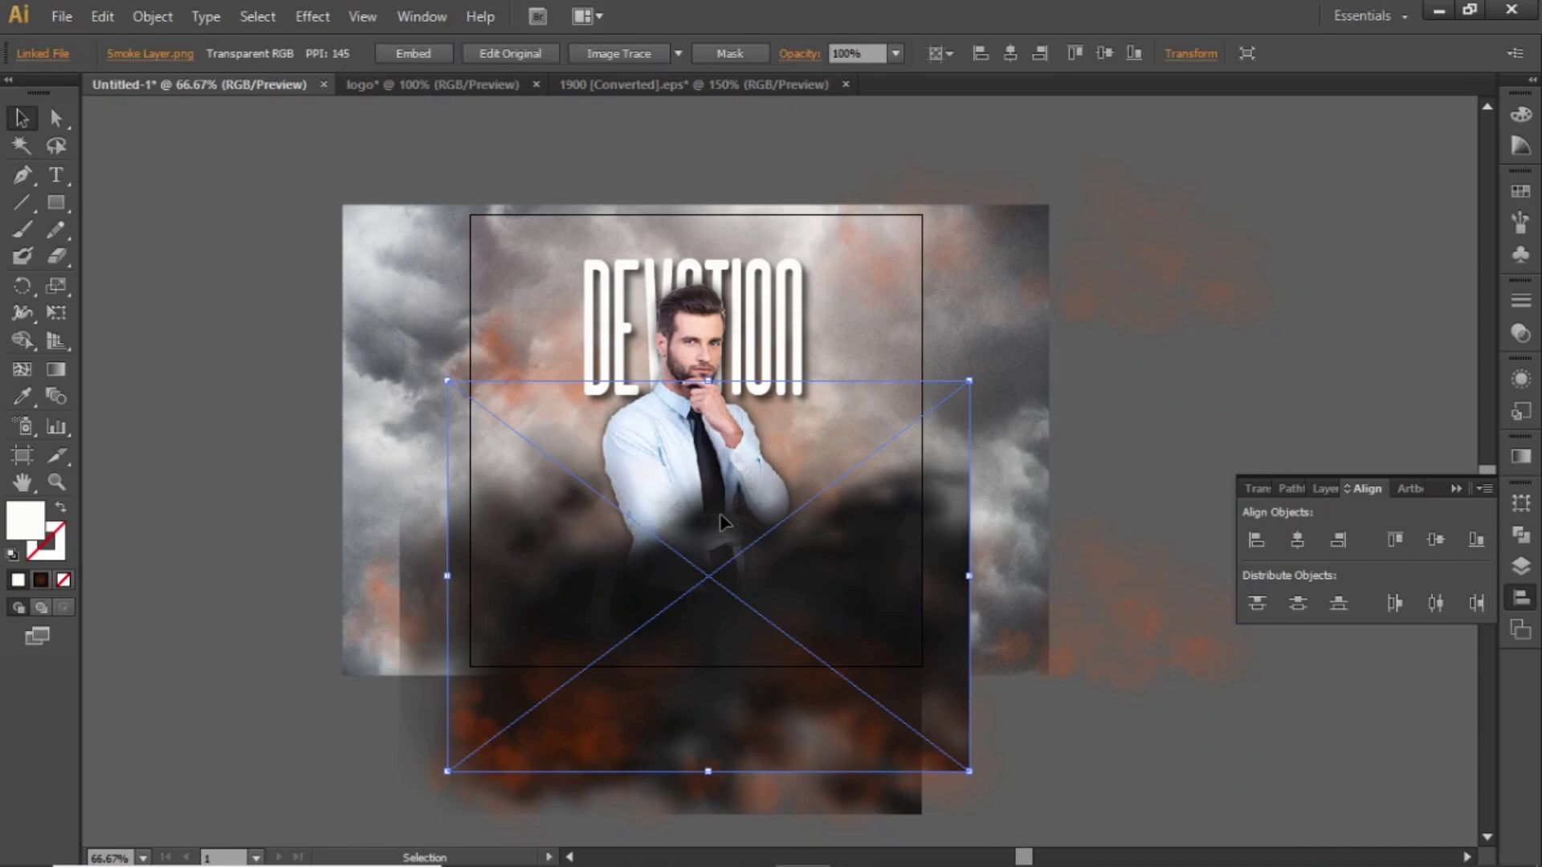
- Move the dark smoke to the top-left corner, rotate it clockwise and shrink it
left_click_drag(707, 548, 419, 289)
left_click_drag(690, 112, 410, 546)
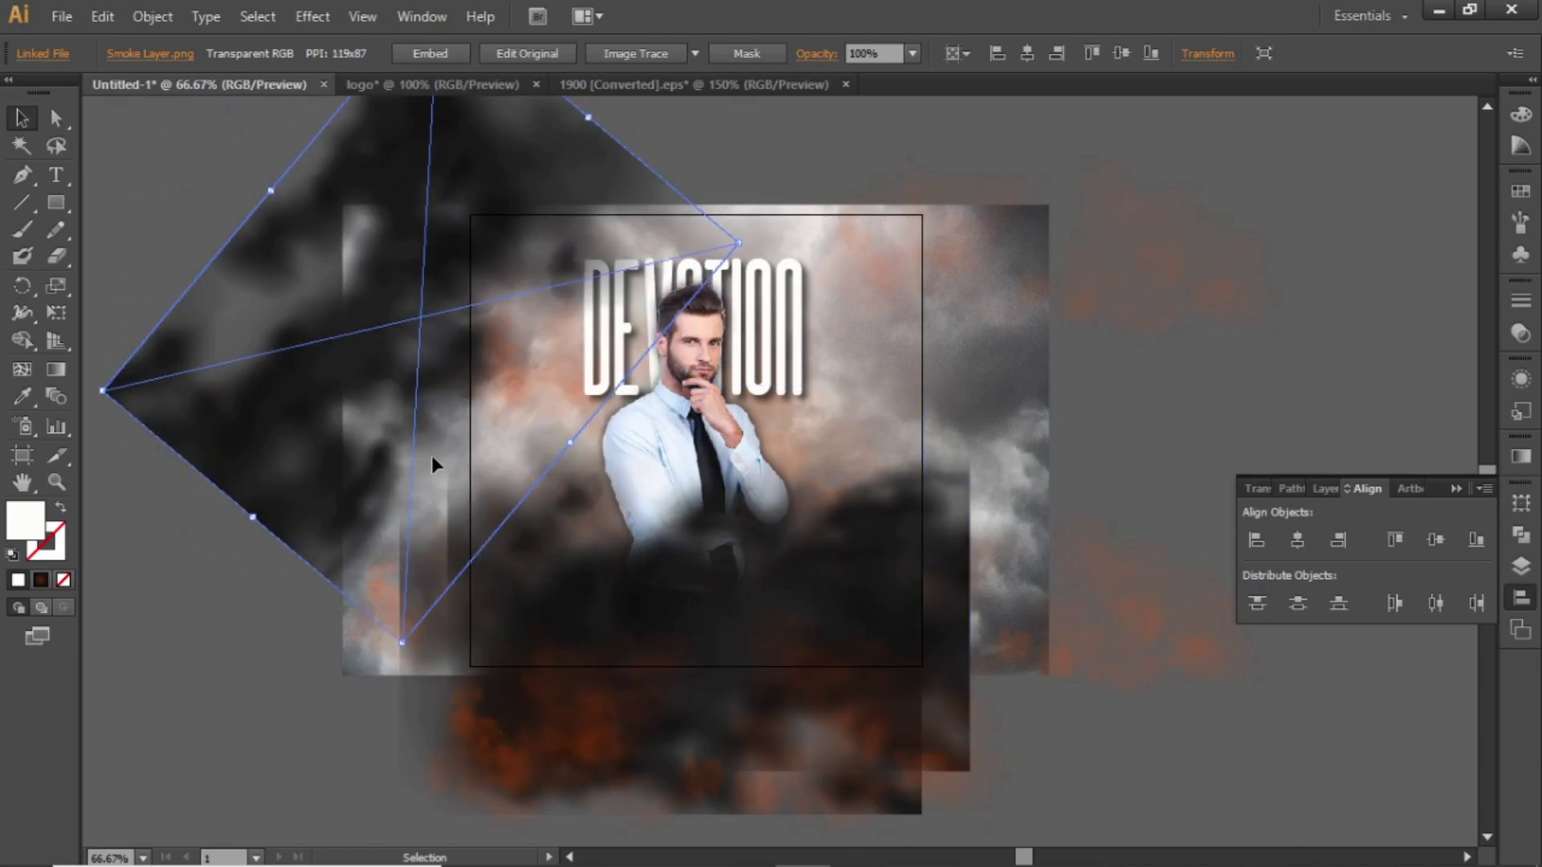
left_click_drag(447, 357, 490, 241)
left_click_drag(383, 263, 388, 252)
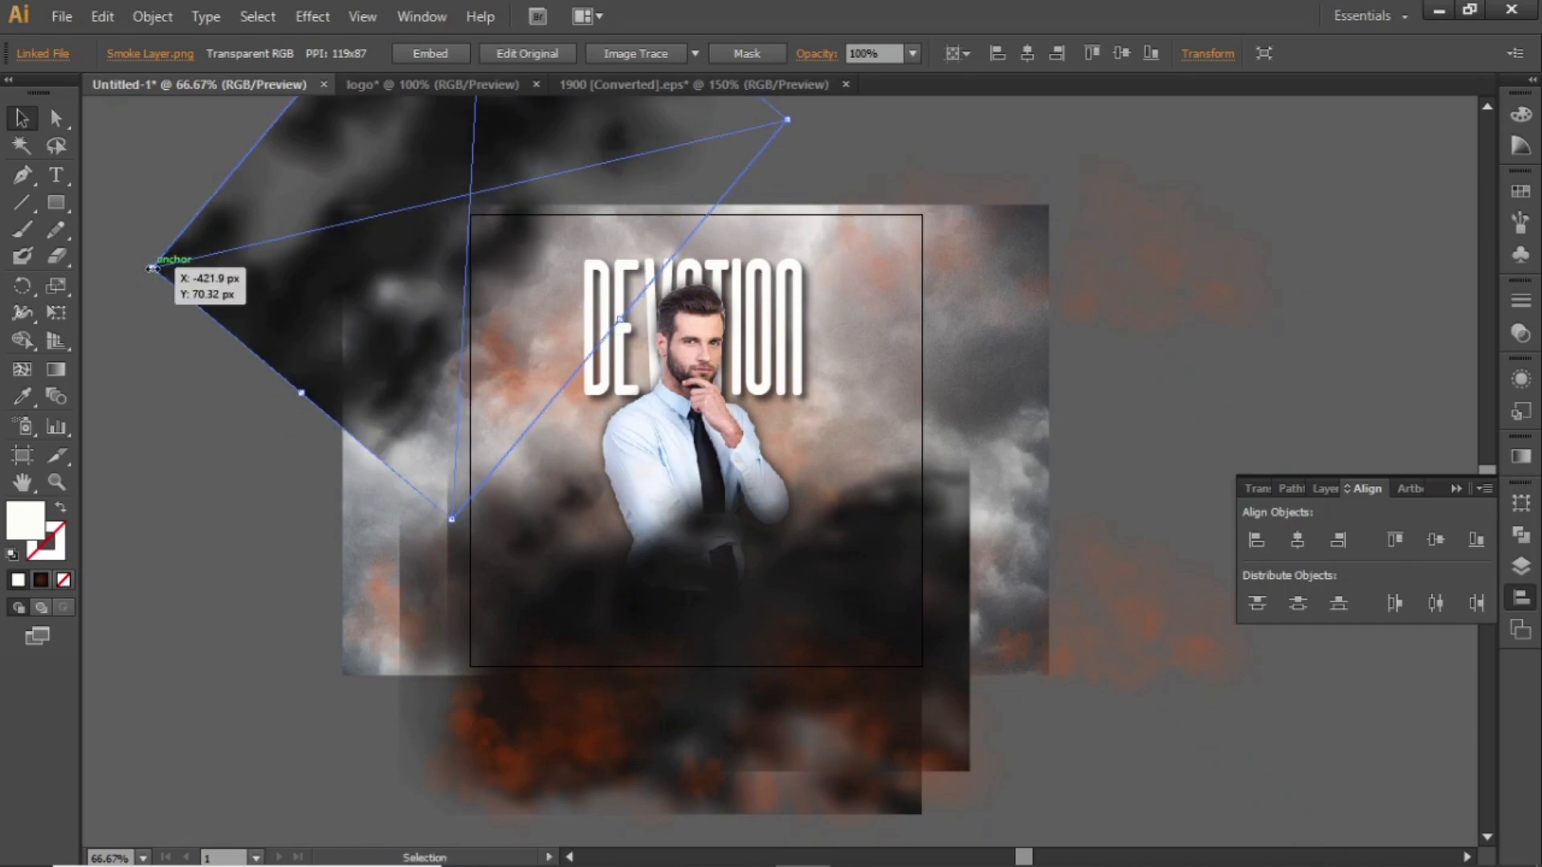
left_click_drag(152, 268, 252, 244)
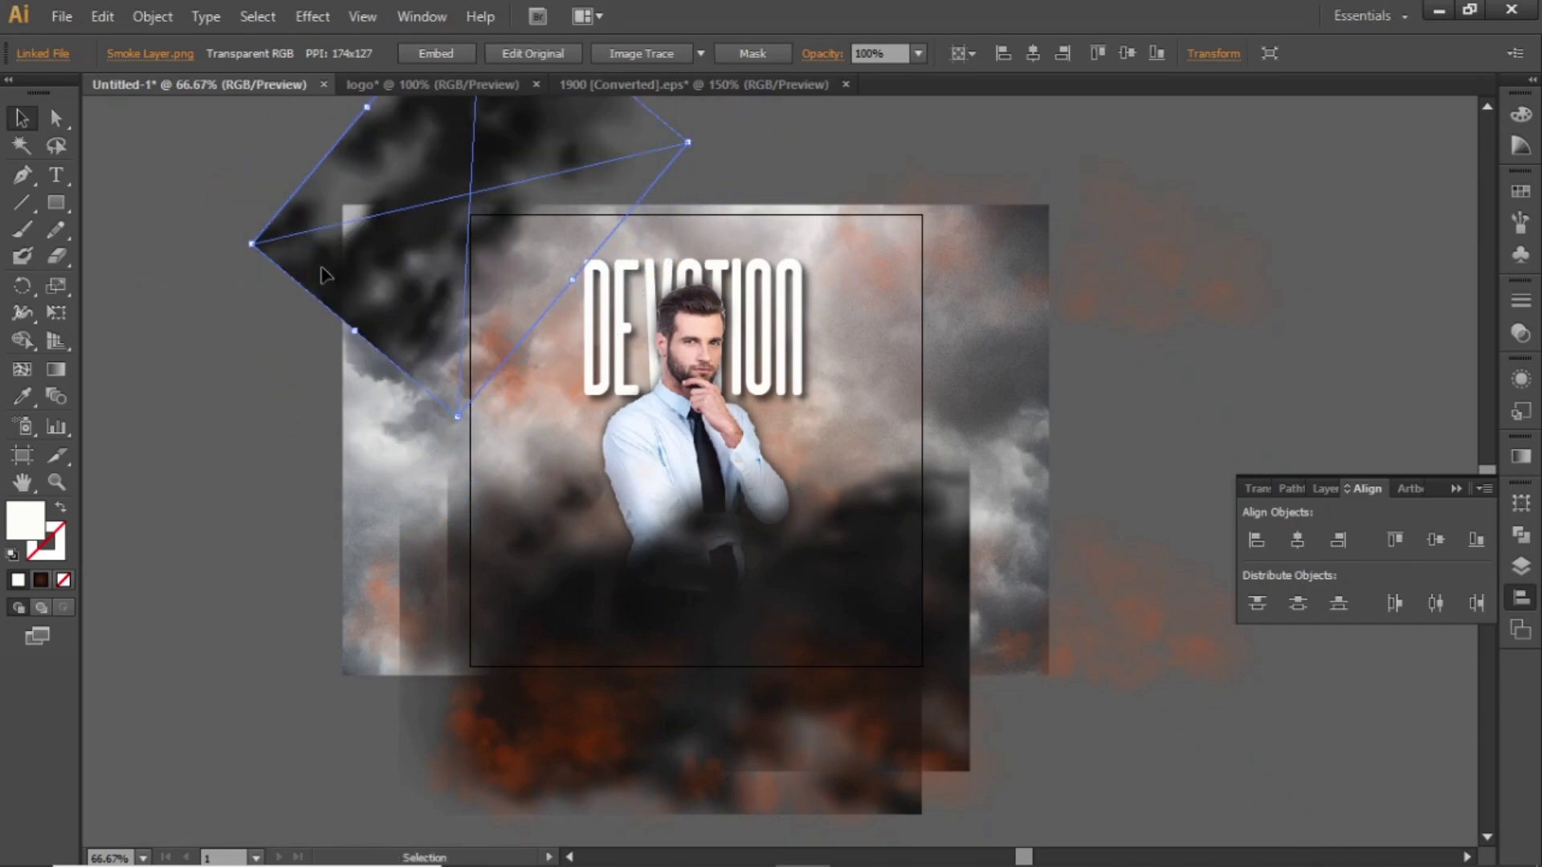
mouse_move(386, 285)
left_mouse_down()
mouse_move(383, 317)
mouse_move(391, 293)
left_mouse_up()
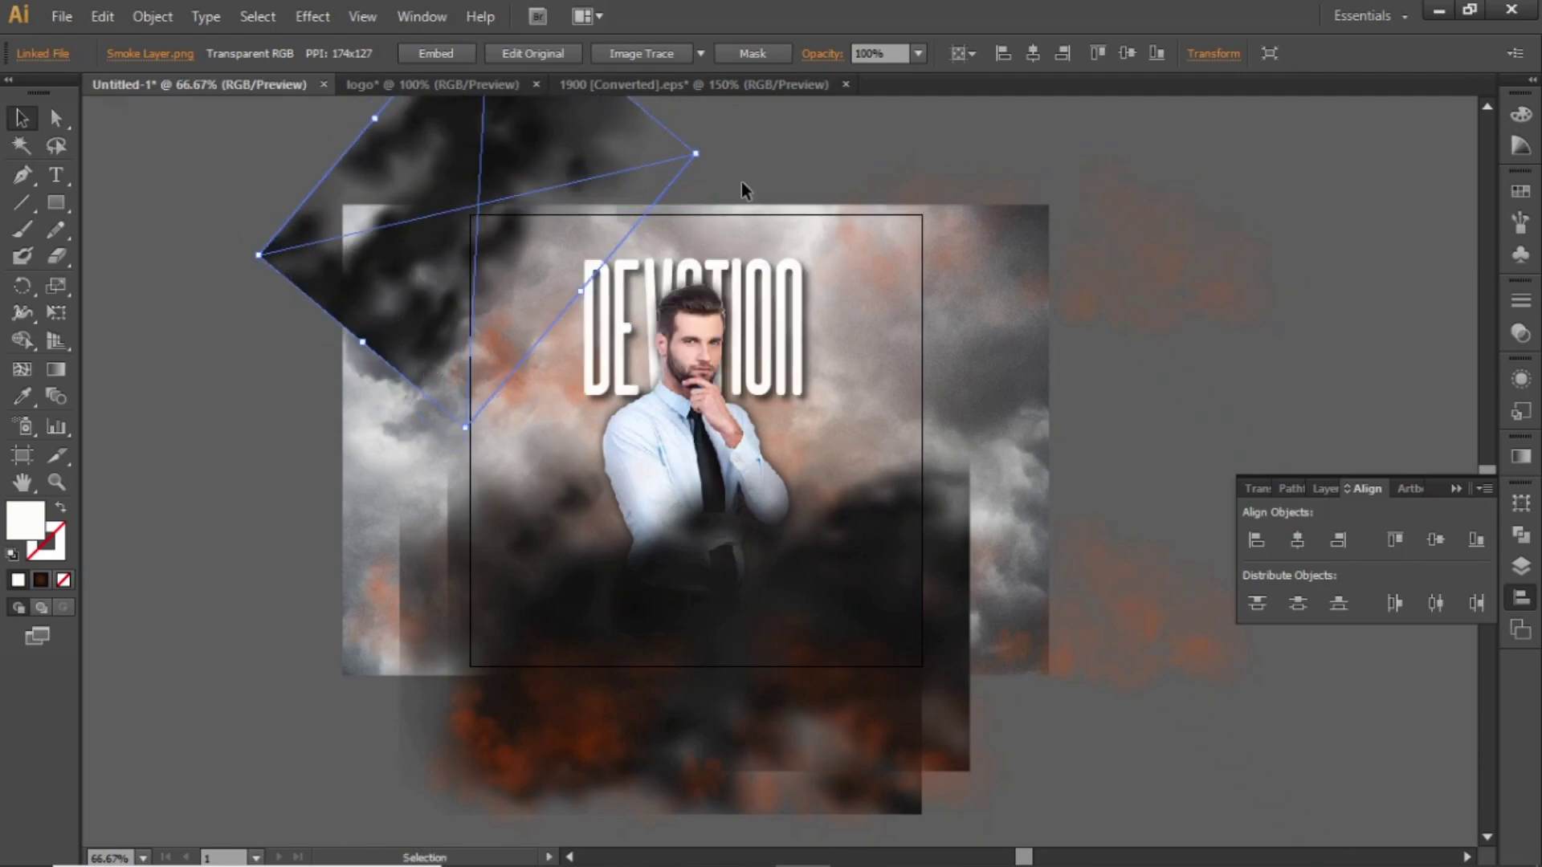
left_click(765, 156)
- Alt-drag a copy of the tilted smoke to the top-right corner and rotate it
scroll(765, 156, "right", 1)
scroll(764, 156, "up", 1)
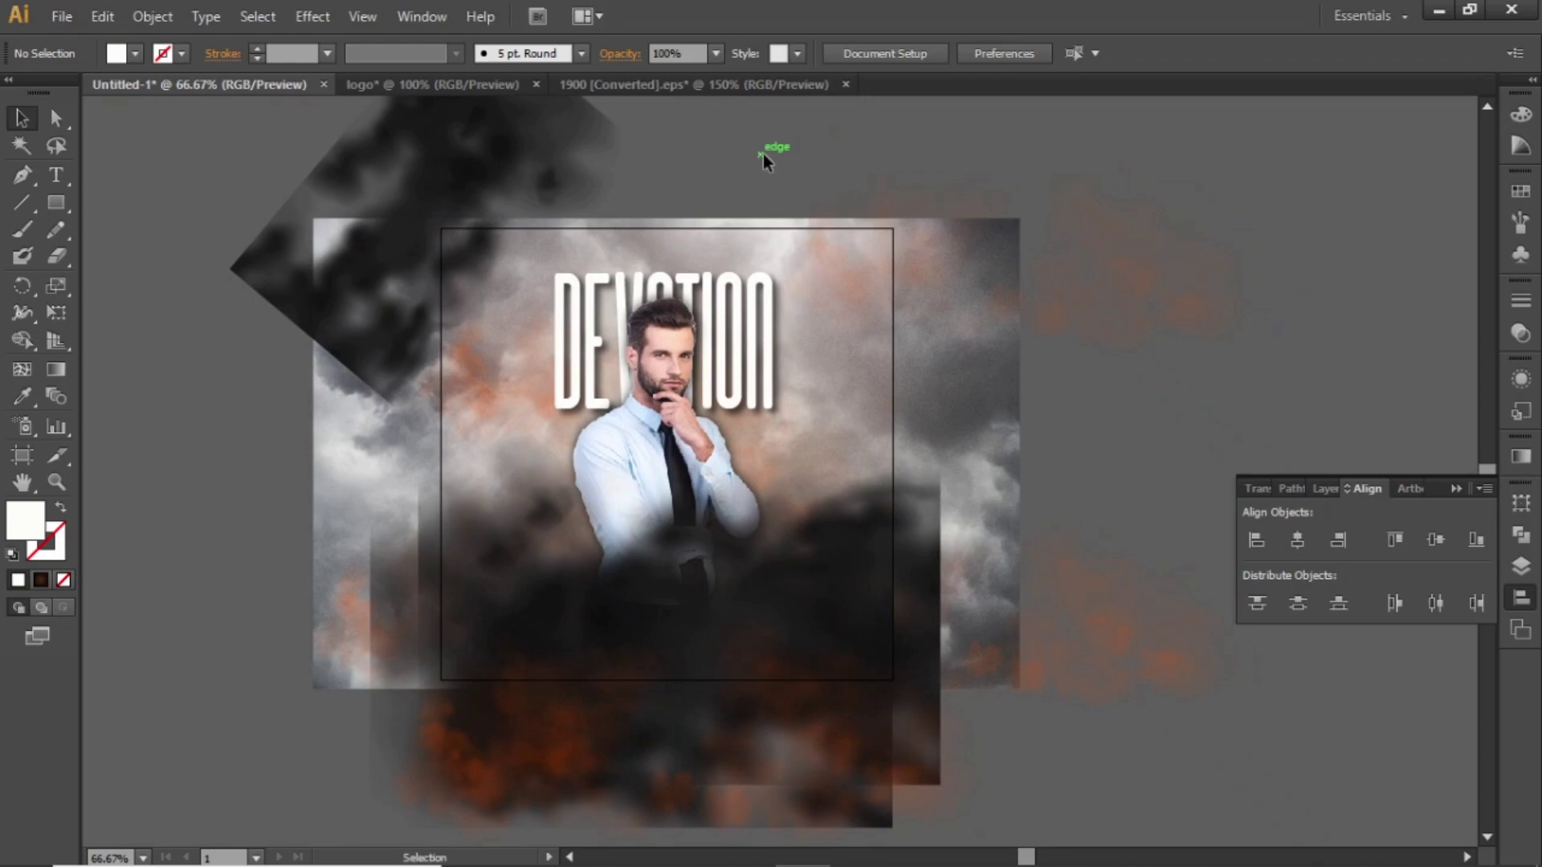
left_click(344, 191)
left_click_drag(347, 217, 836, 218)
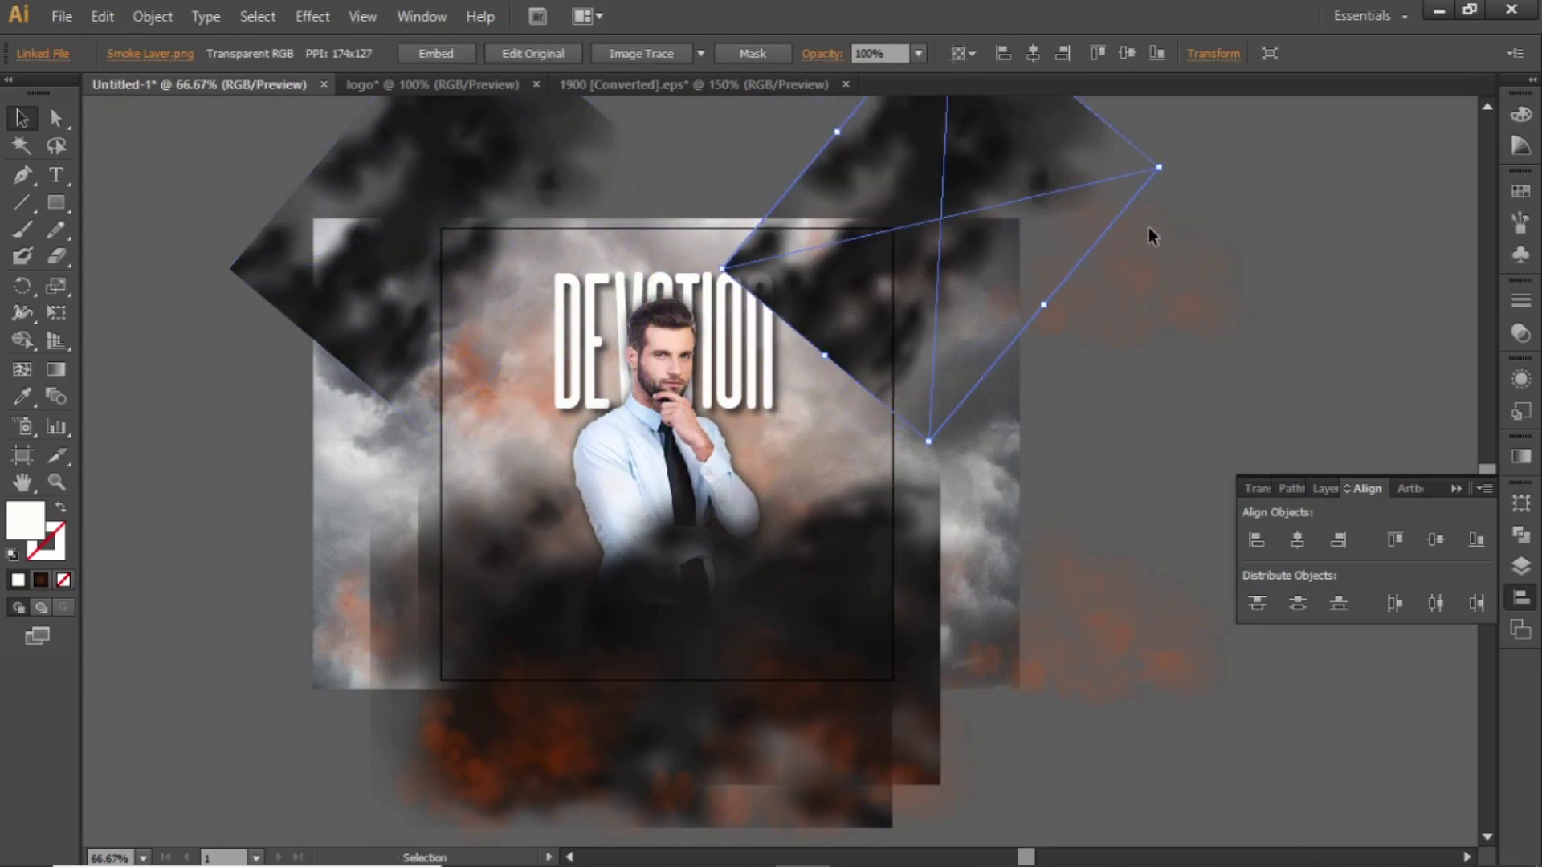
left_click_drag(1172, 165, 956, 434)
left_click_drag(969, 284, 993, 239)
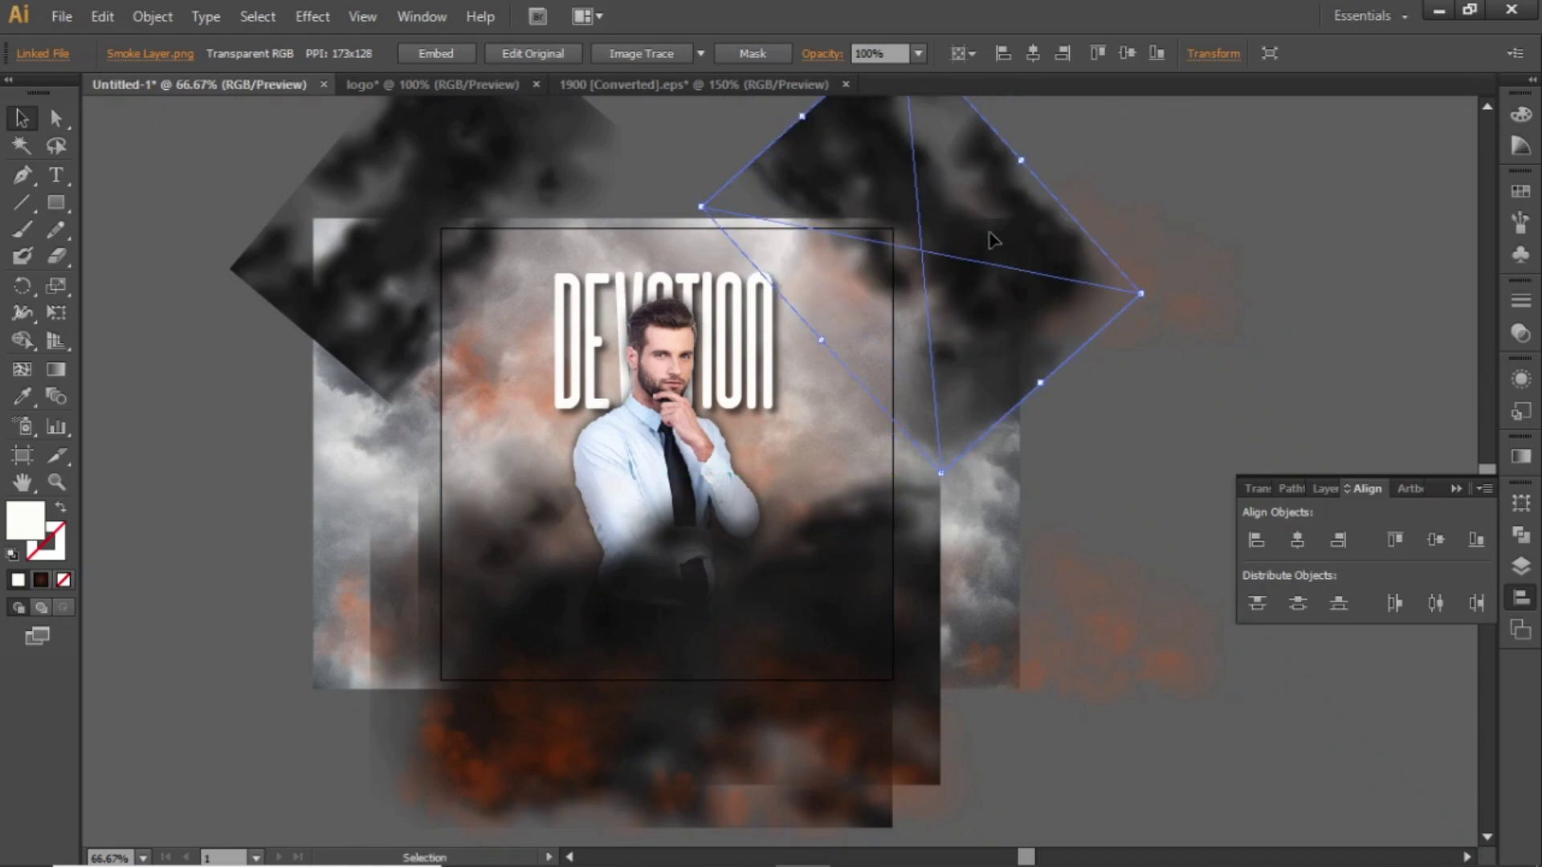
left_click(1179, 193)
- Fine-tune the lower dark smoke's vertical position with Shift+arrow nudges, then view at 100%
left_click_drag(1184, 224, 1201, 218)
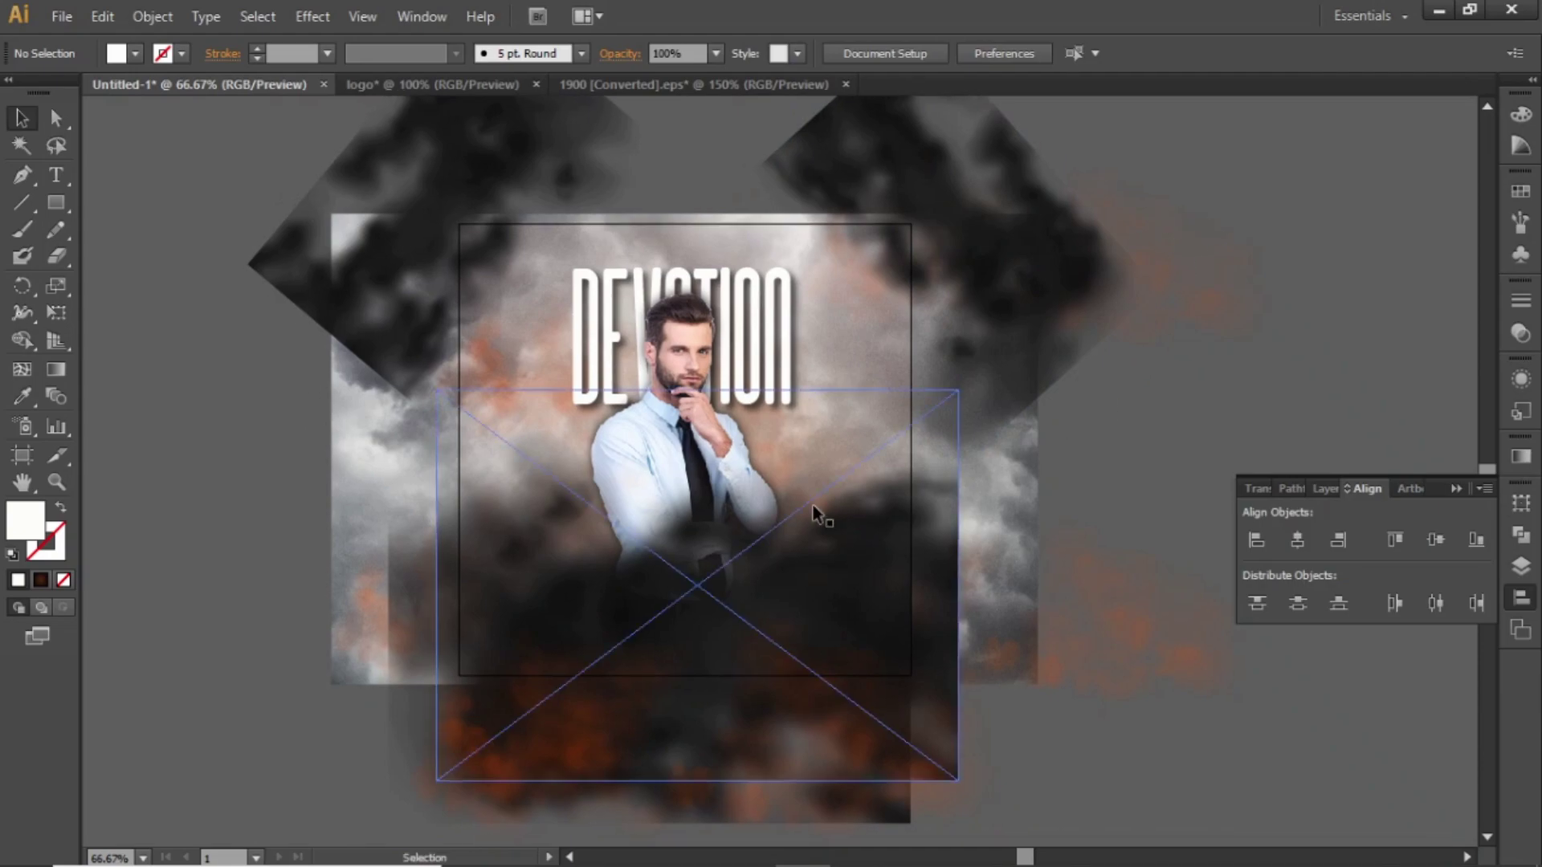
left_click(673, 542)
key("shift+Down")
key("shift+Down")
key("shift+Down")
key("shift+Down")
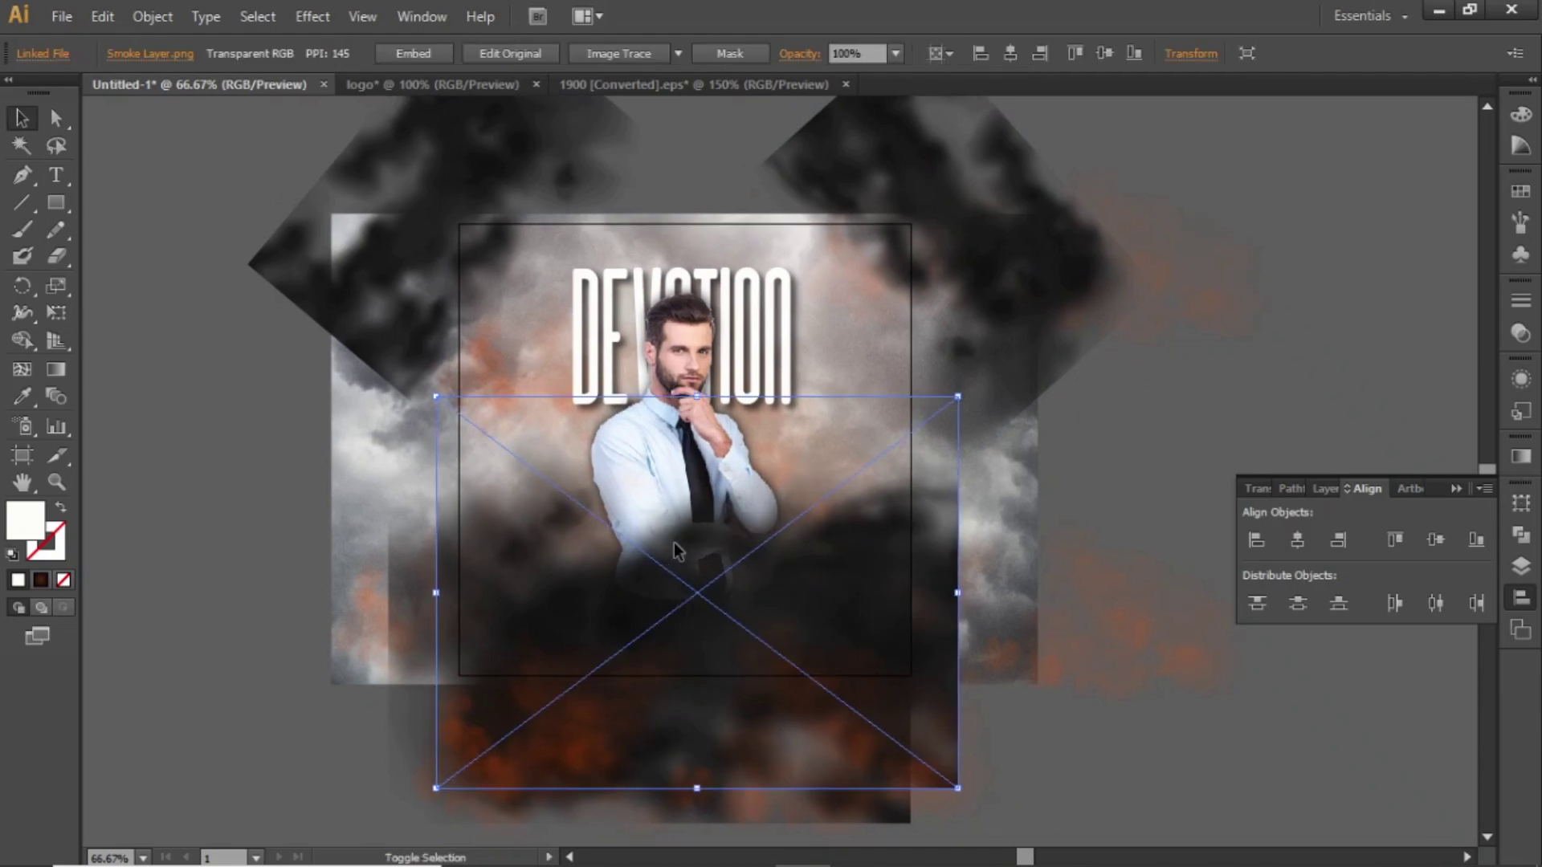
key("shift+Down")
key("shift+Up")
key("shift+Up")
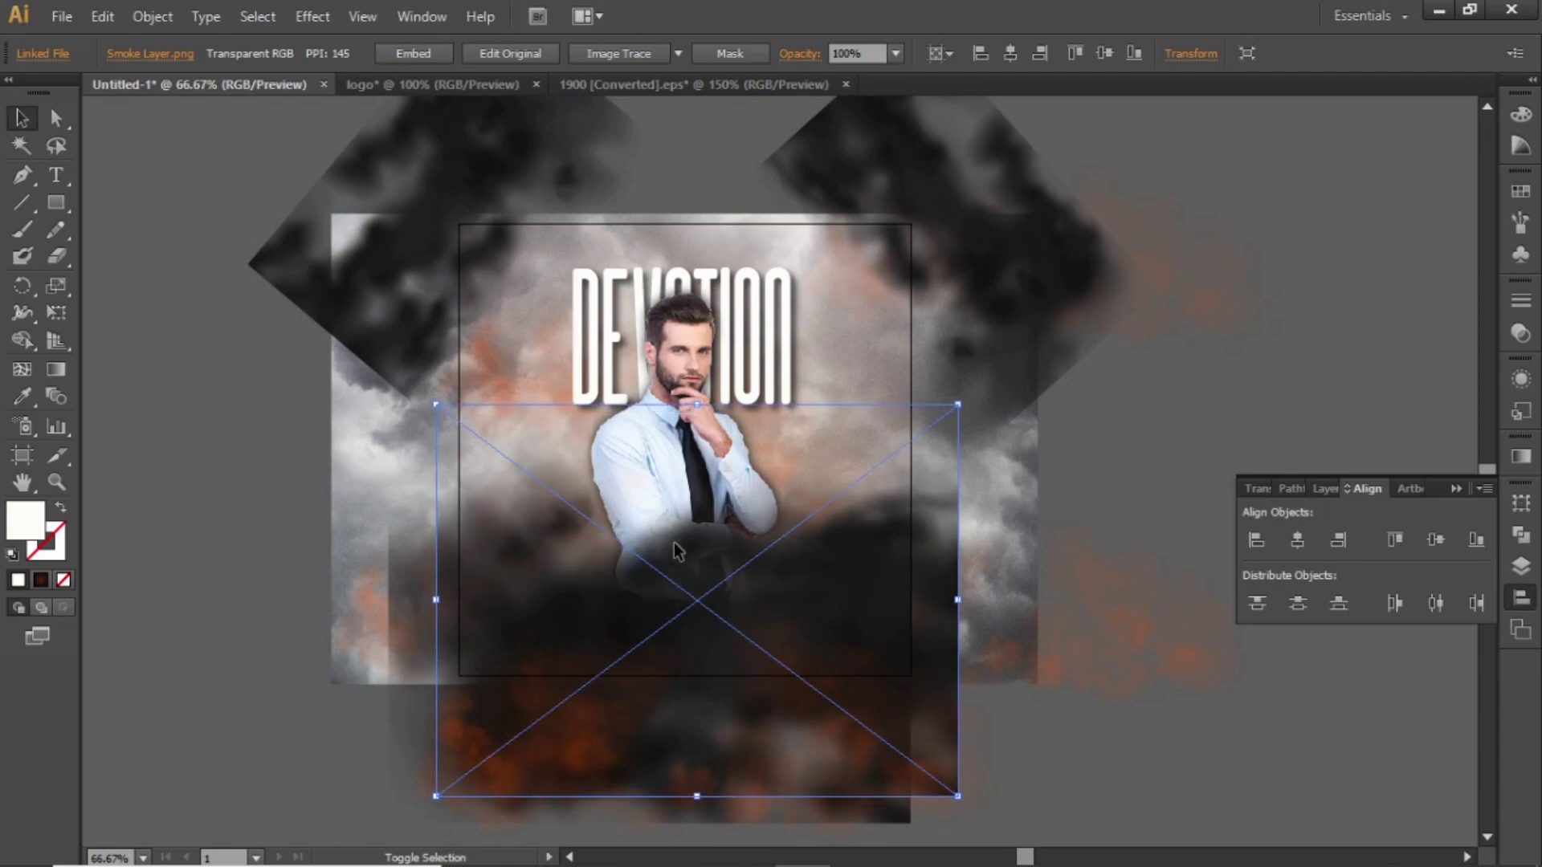
left_click(1212, 389)
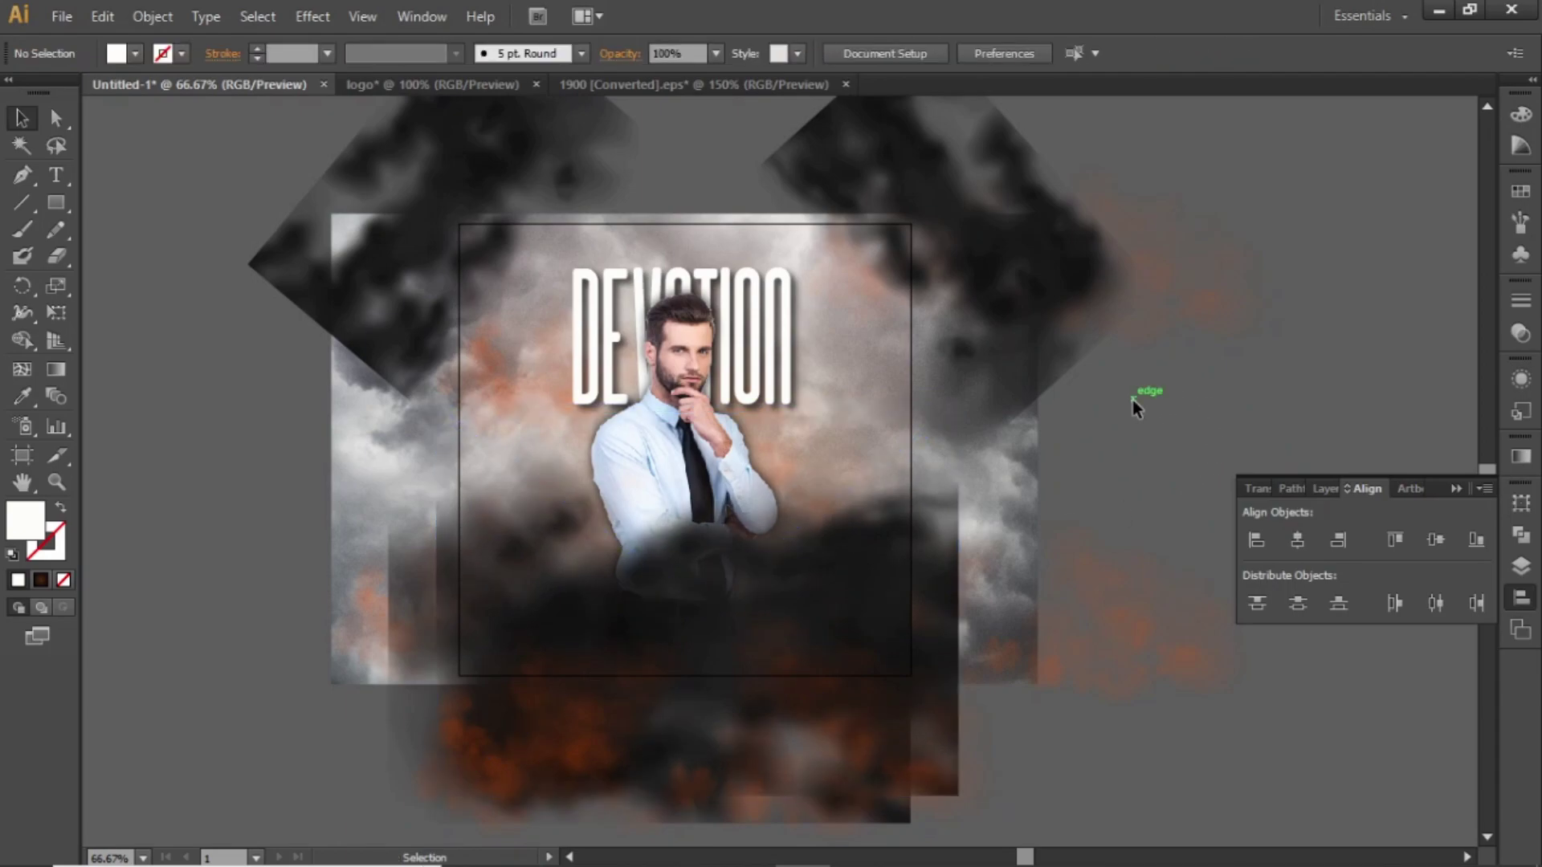
scroll(1042, 441, "down", 1)
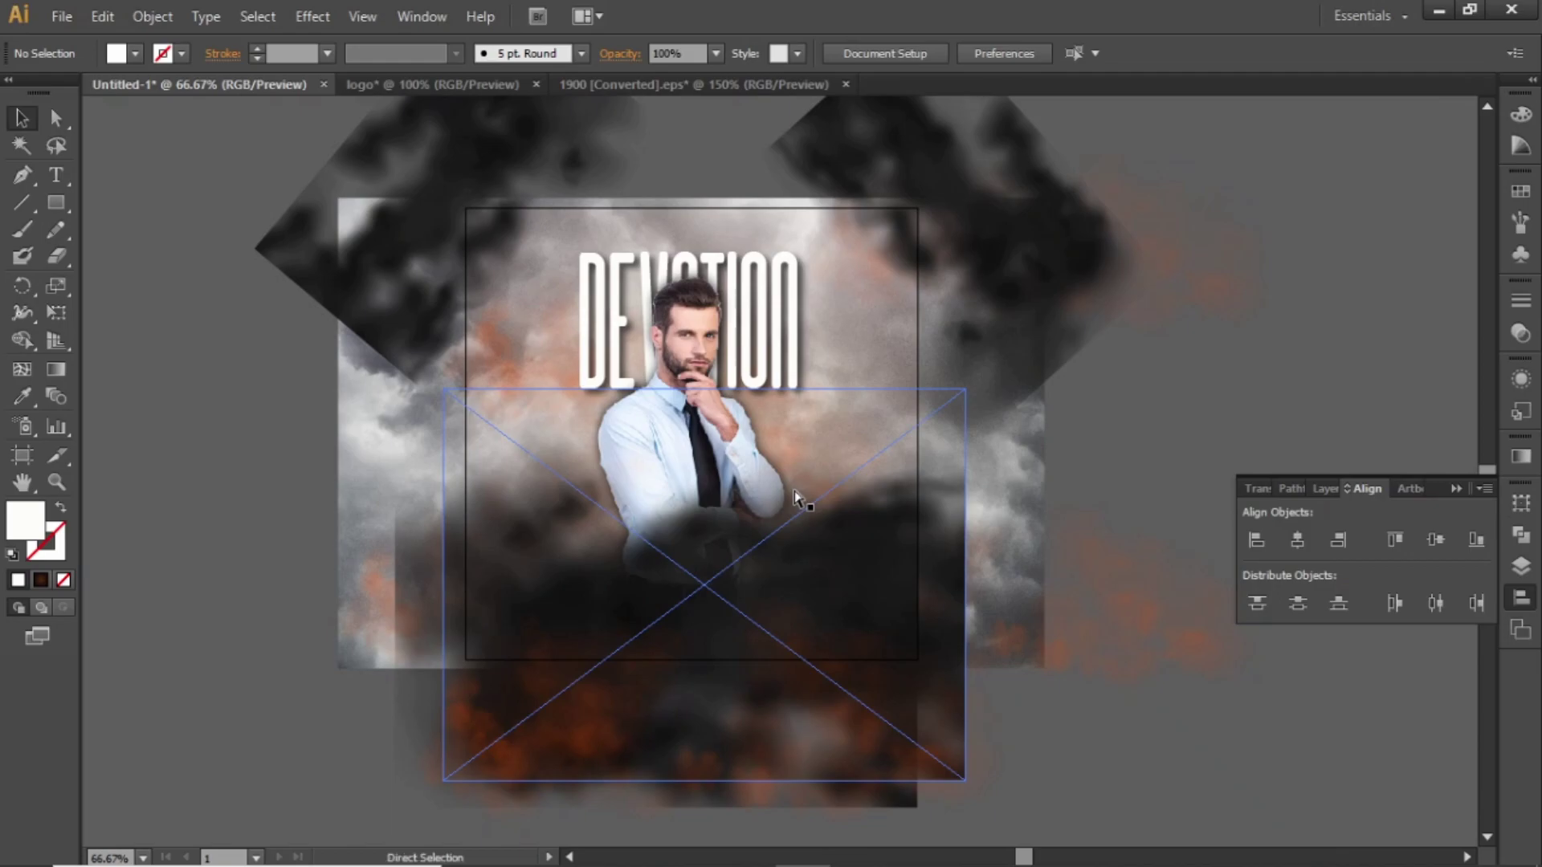
key("ctrl+plus")
left_click_drag(727, 490, 747, 490)
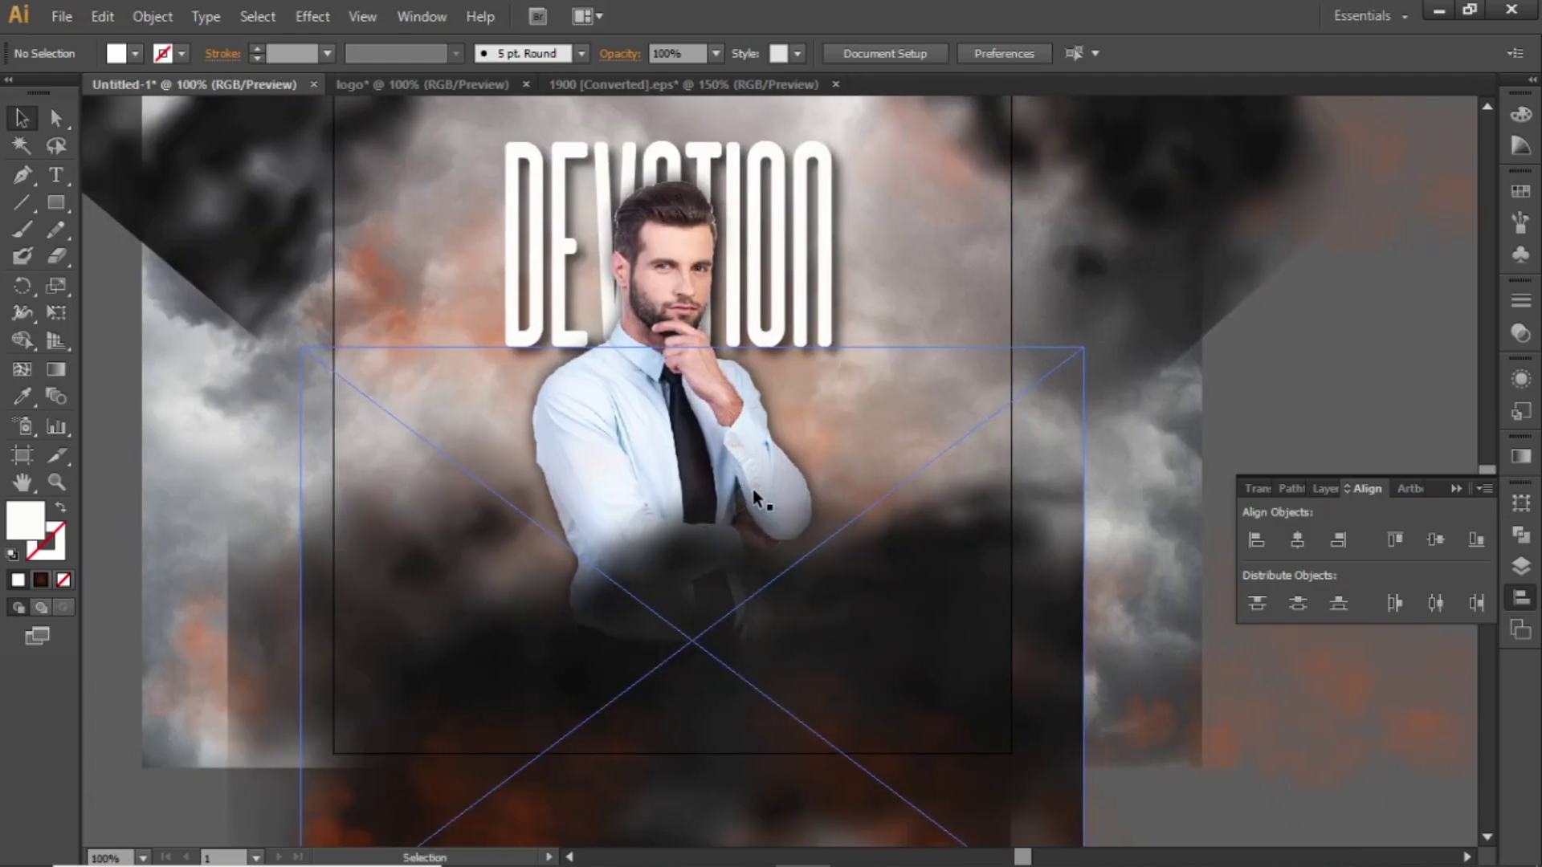
- Duplicate DEVOTION, bring the copy to front and move it onto the businessman
left_click(657, 146)
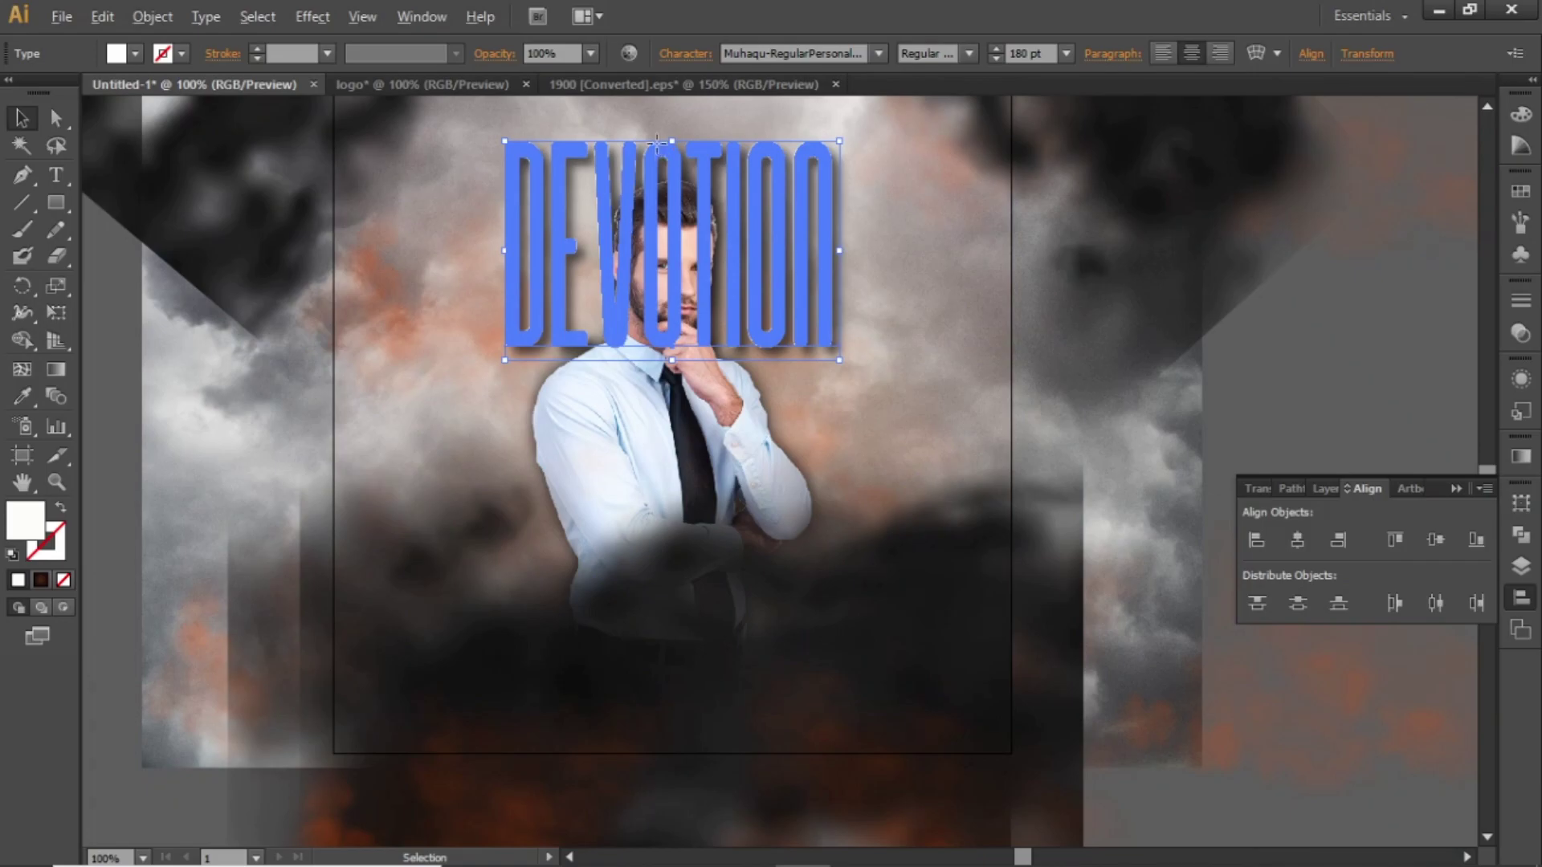
left_click_drag(657, 146, 440, 422)
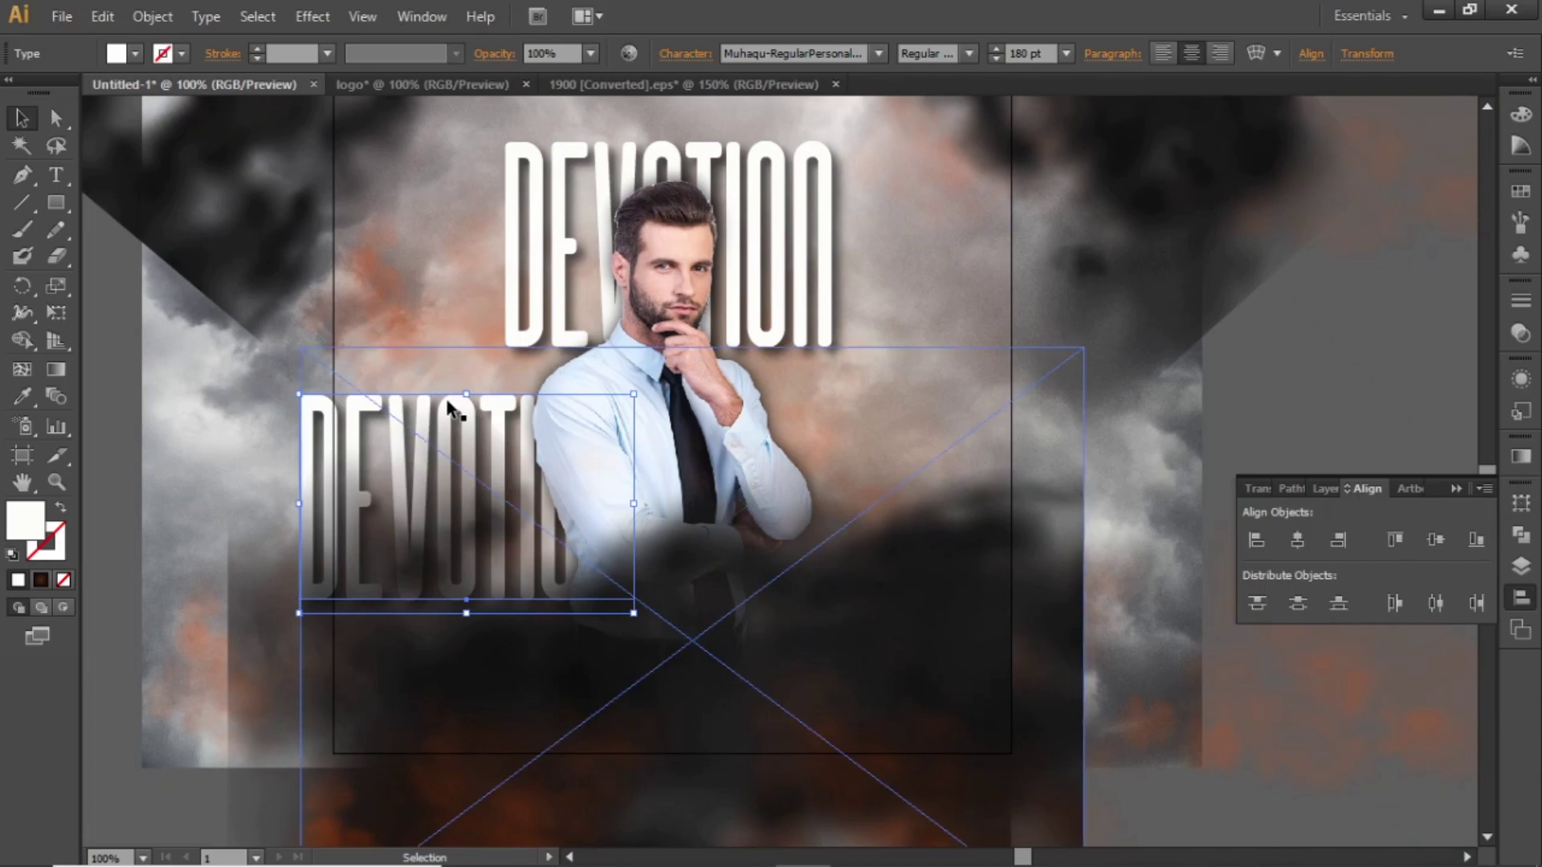
right_click(452, 410)
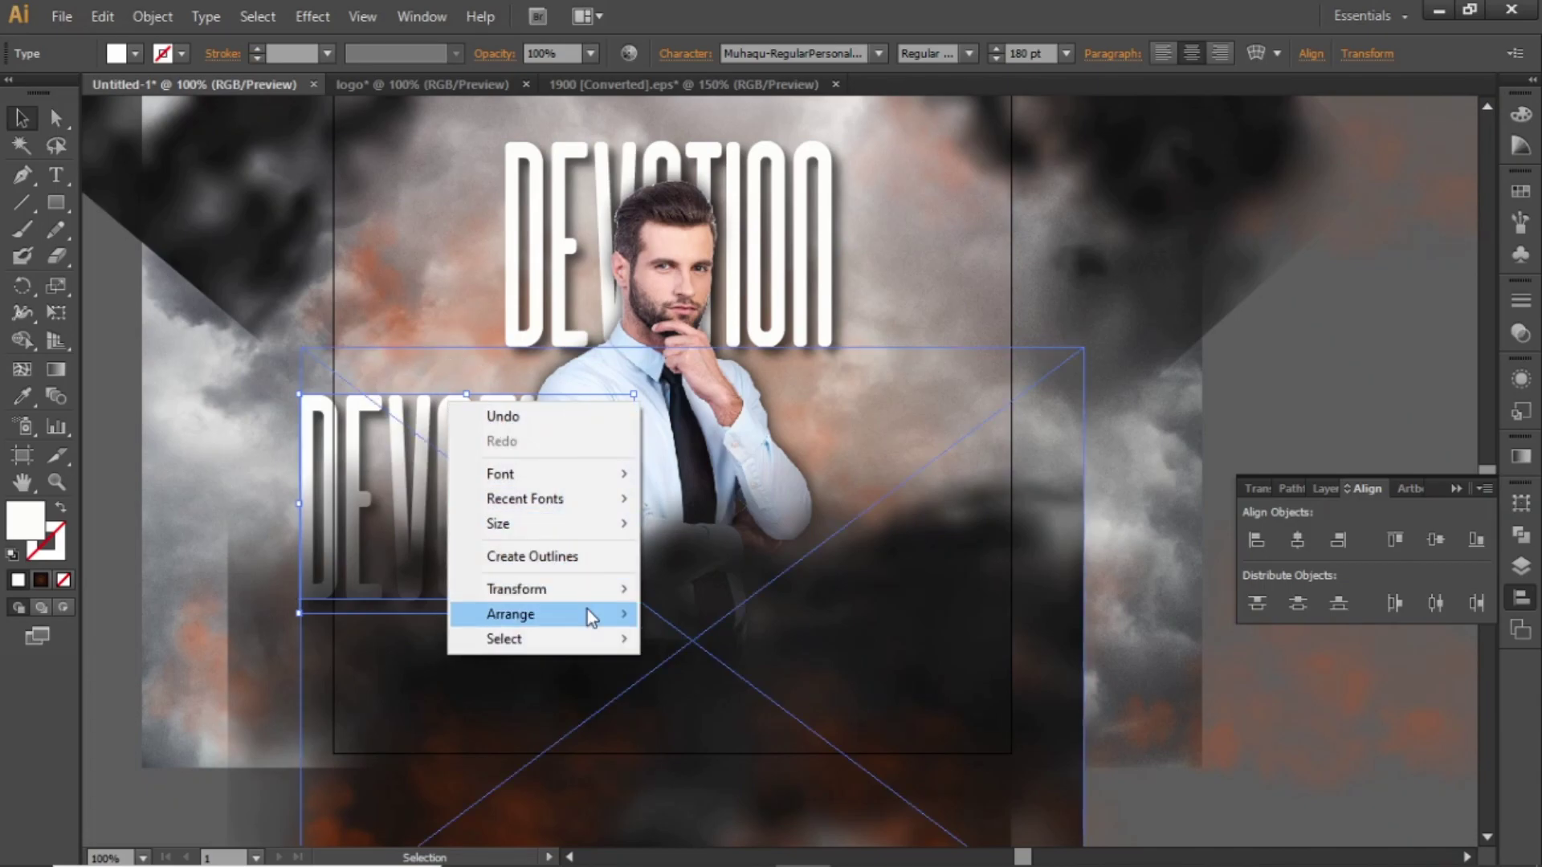
mouse_move(586, 612)
left_click(711, 613)
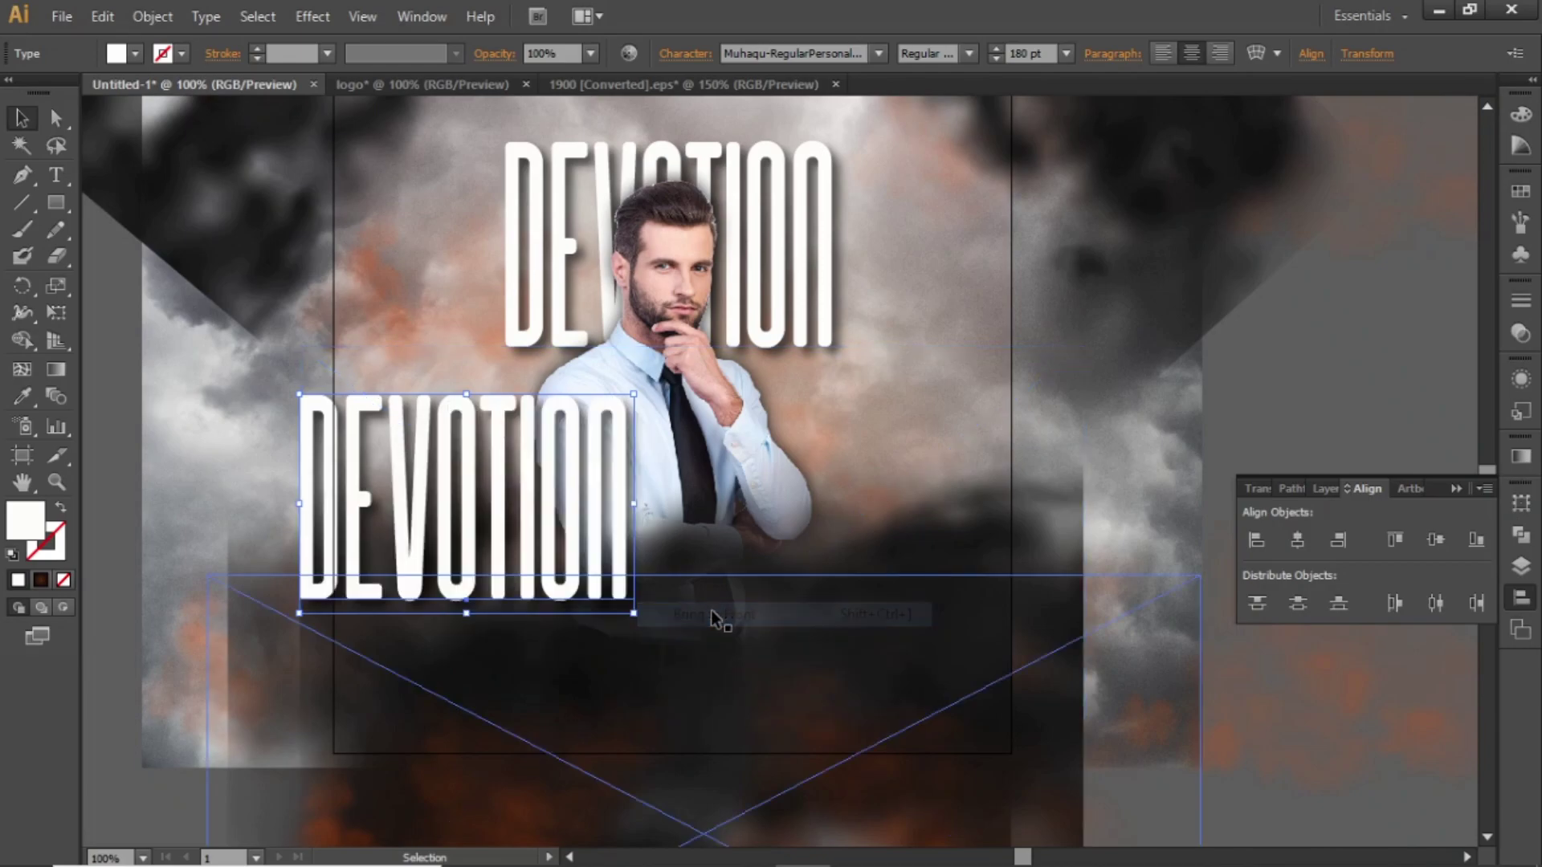
left_click_drag(535, 425, 616, 438)
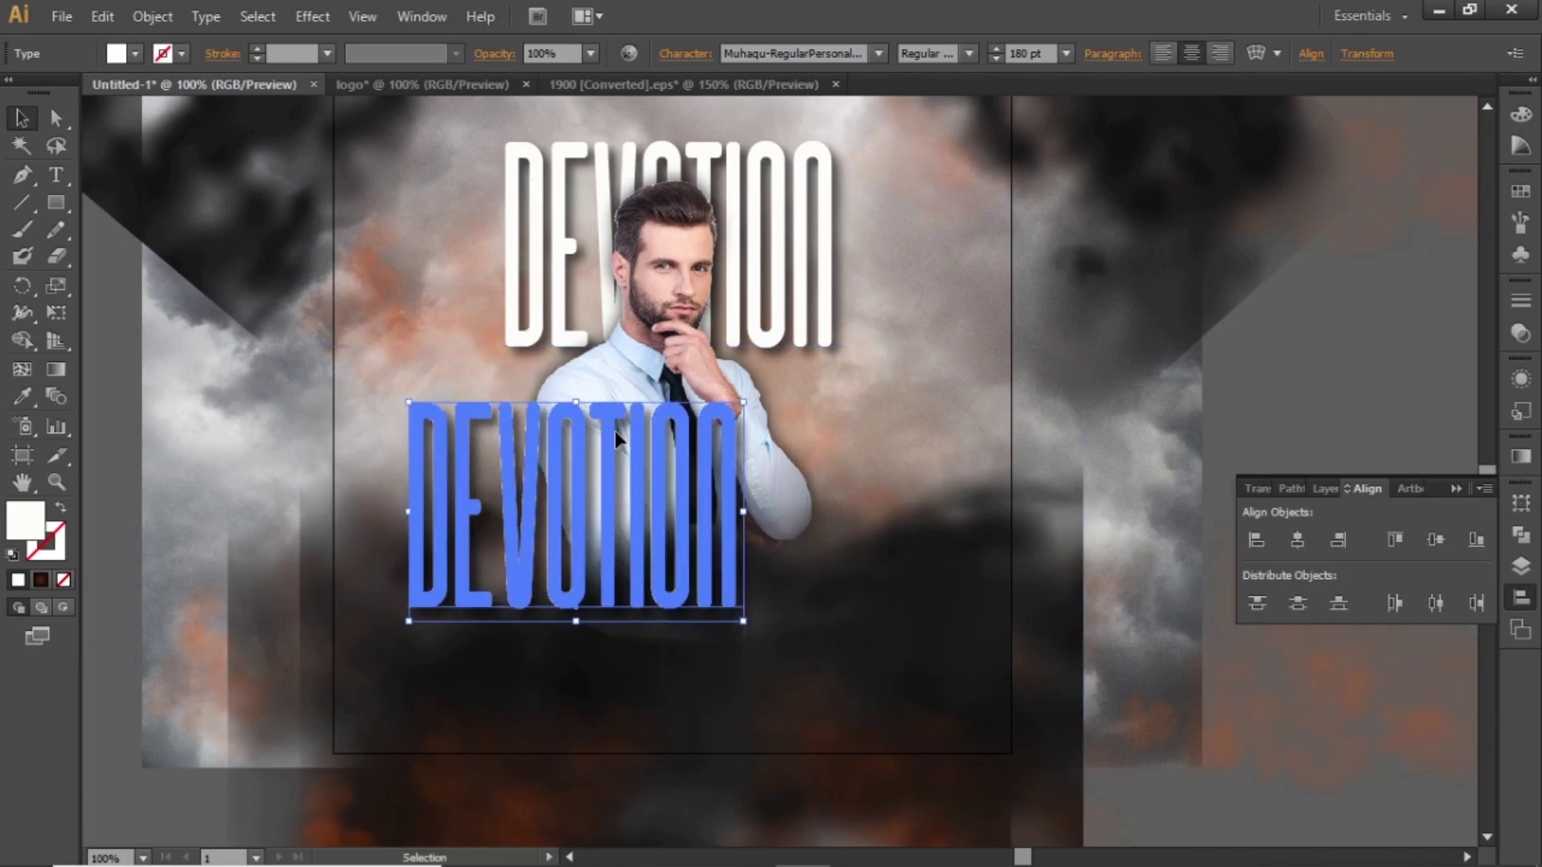
- Set the DEVOTION copy's font to Poppins and shift it up and right
left_click(811, 55)
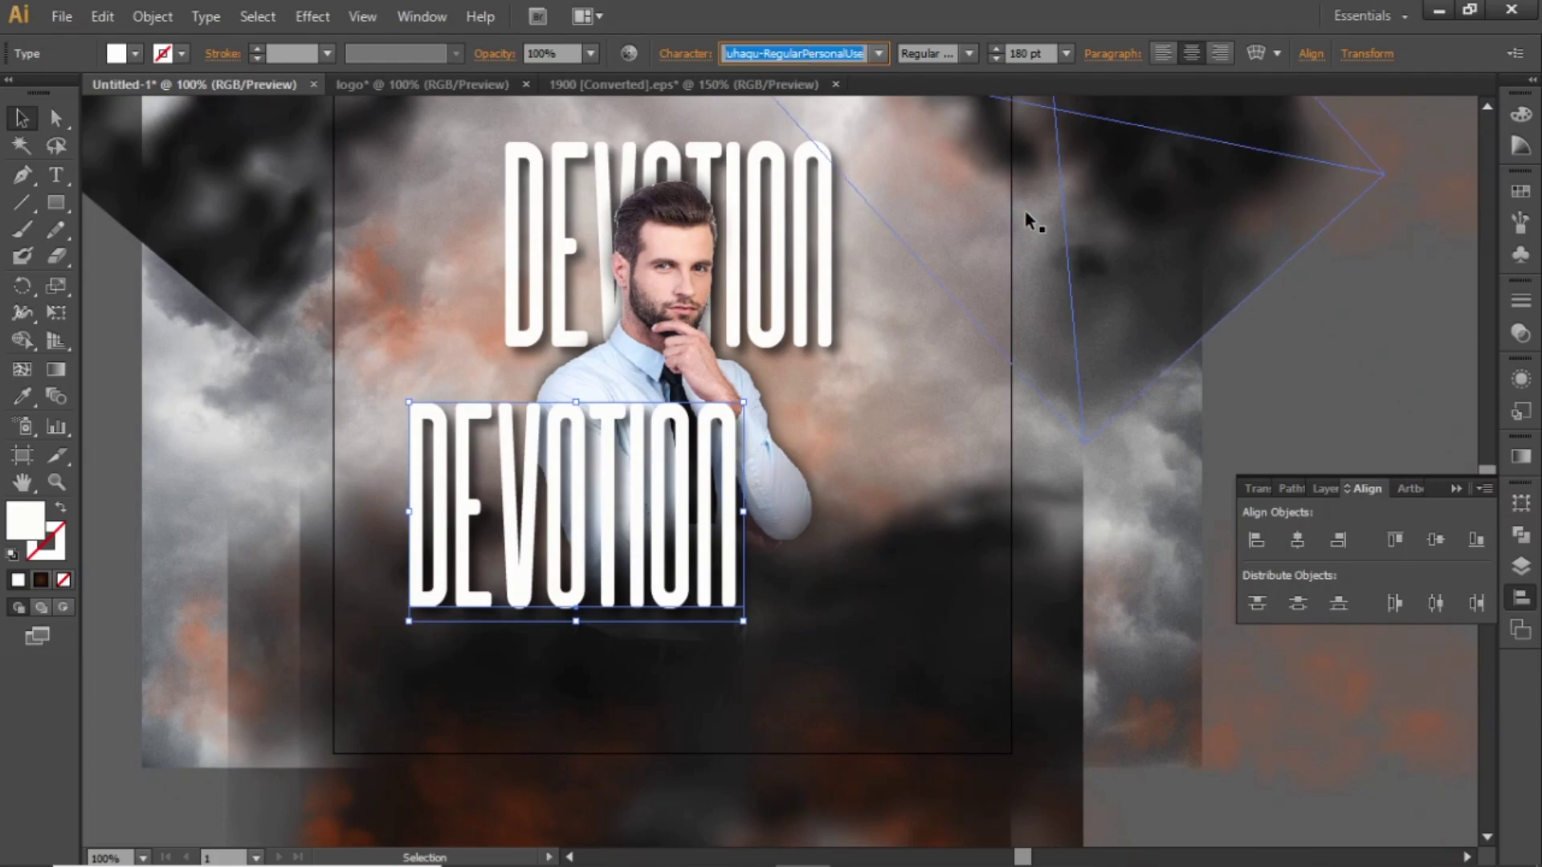
type("Poppins")
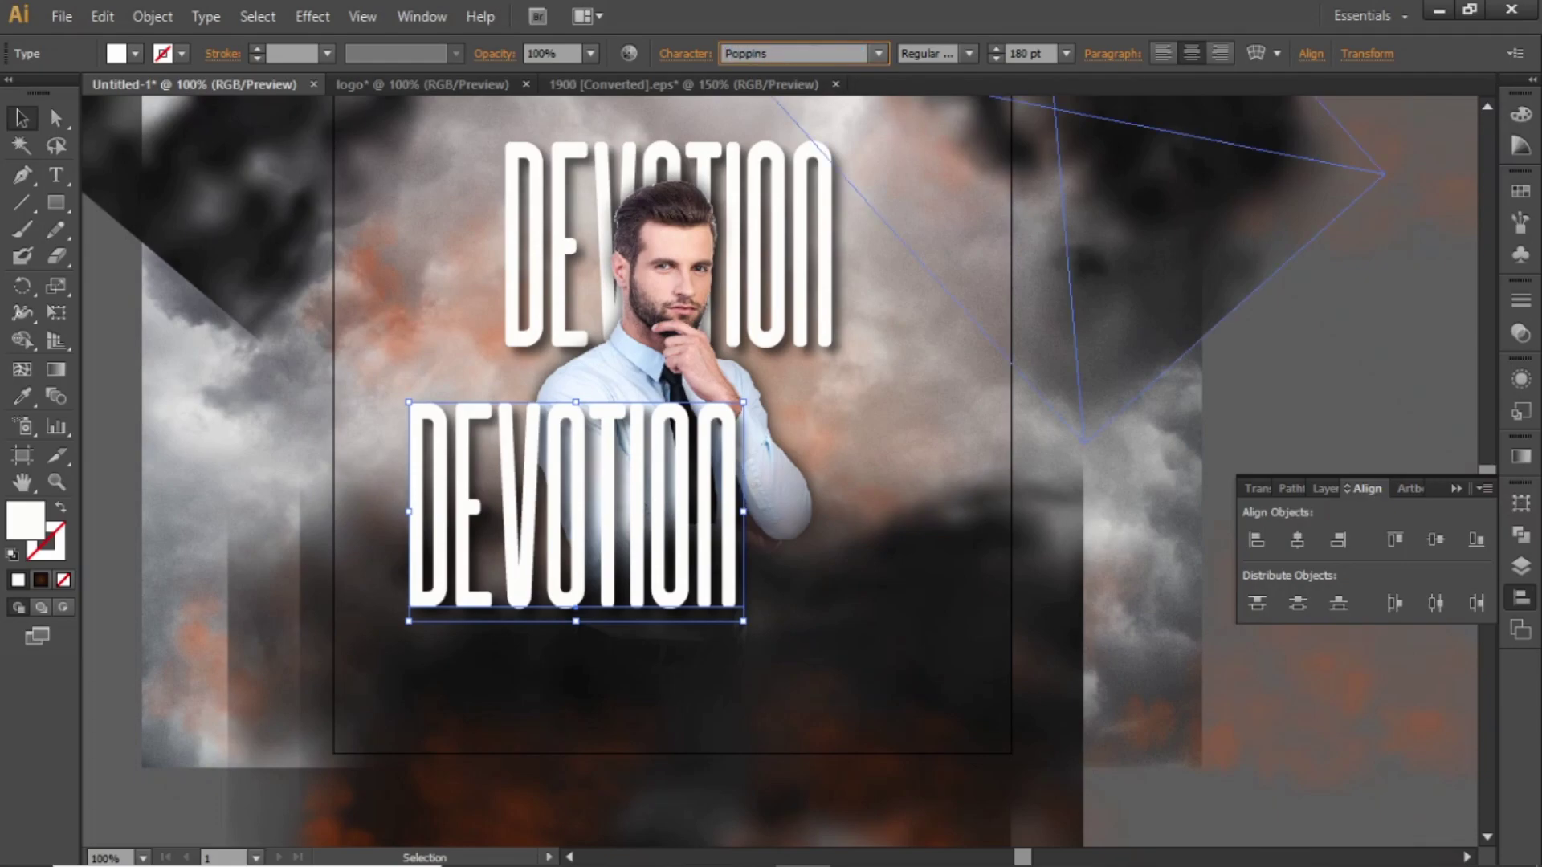
key("Return")
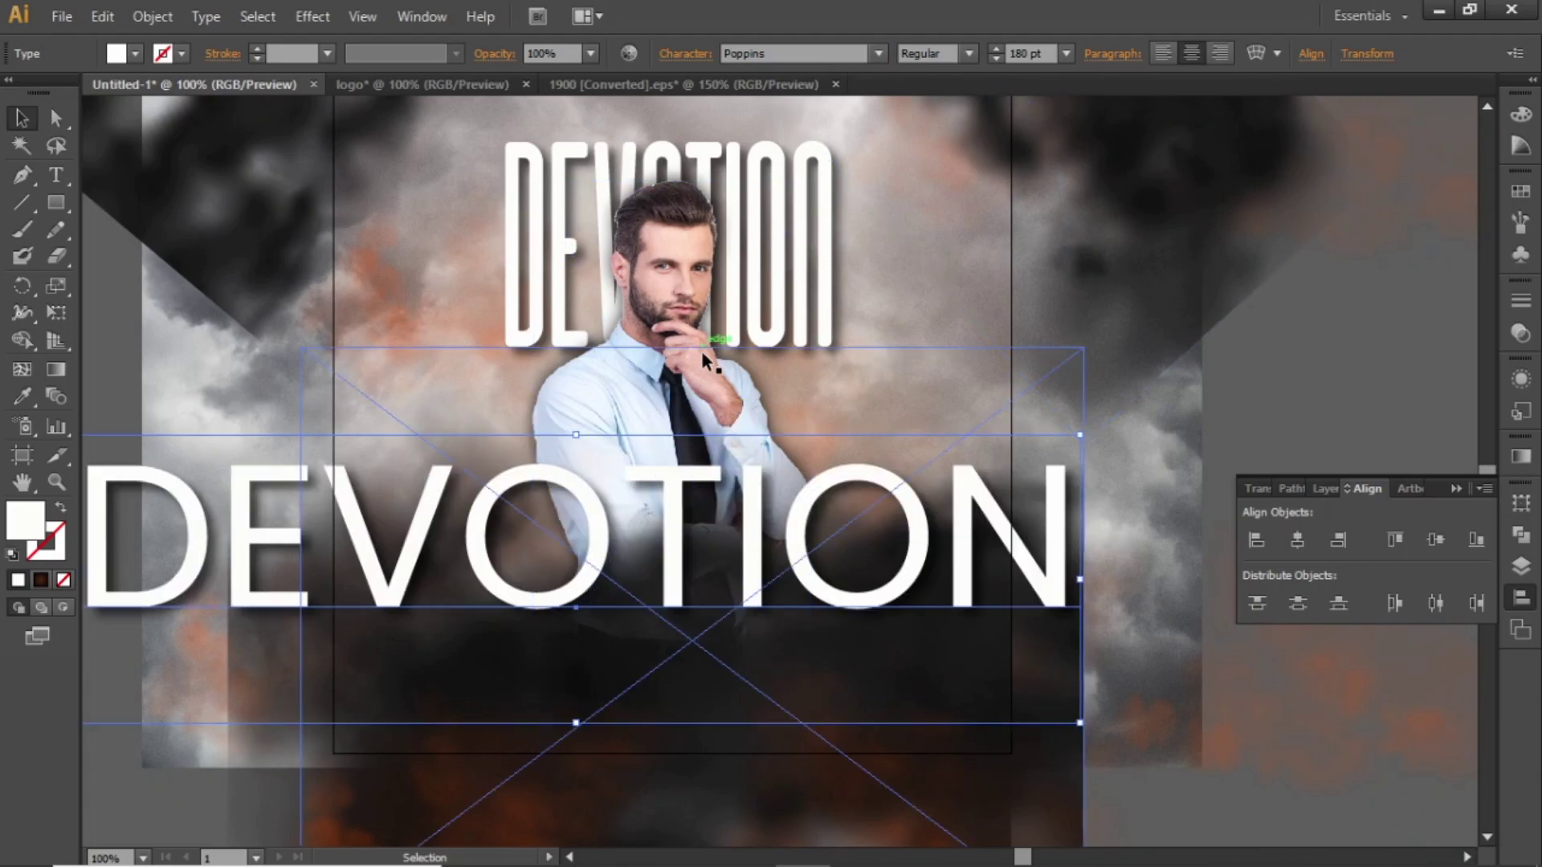
left_click_drag(680, 502, 704, 461)
- Set the copied text to 40 pt and retype it as two lines, ANNUAL / CONFERENCE
double_click(1019, 53)
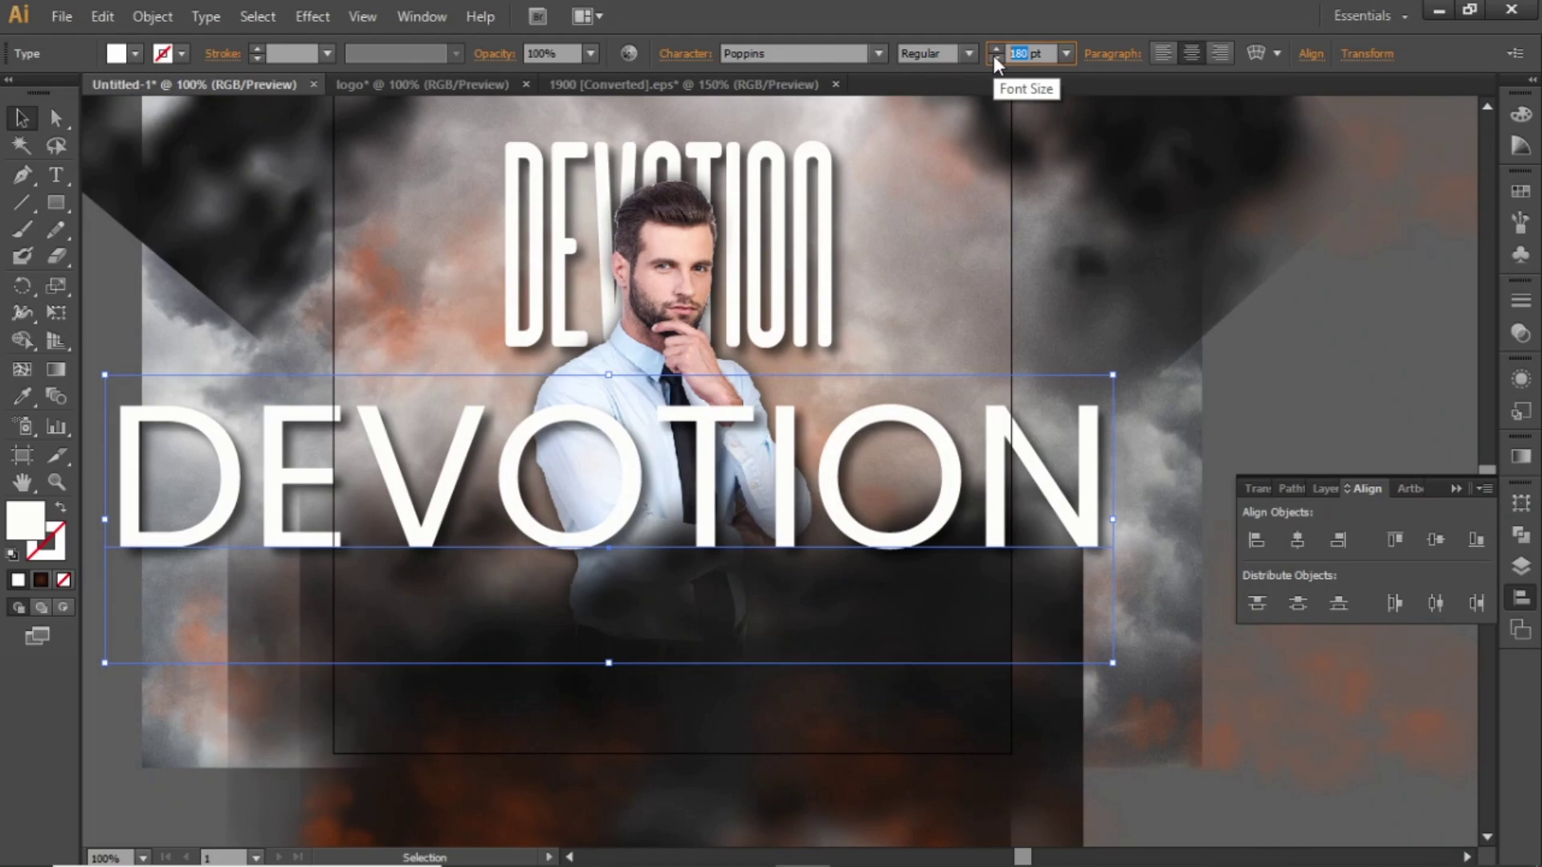
type("40")
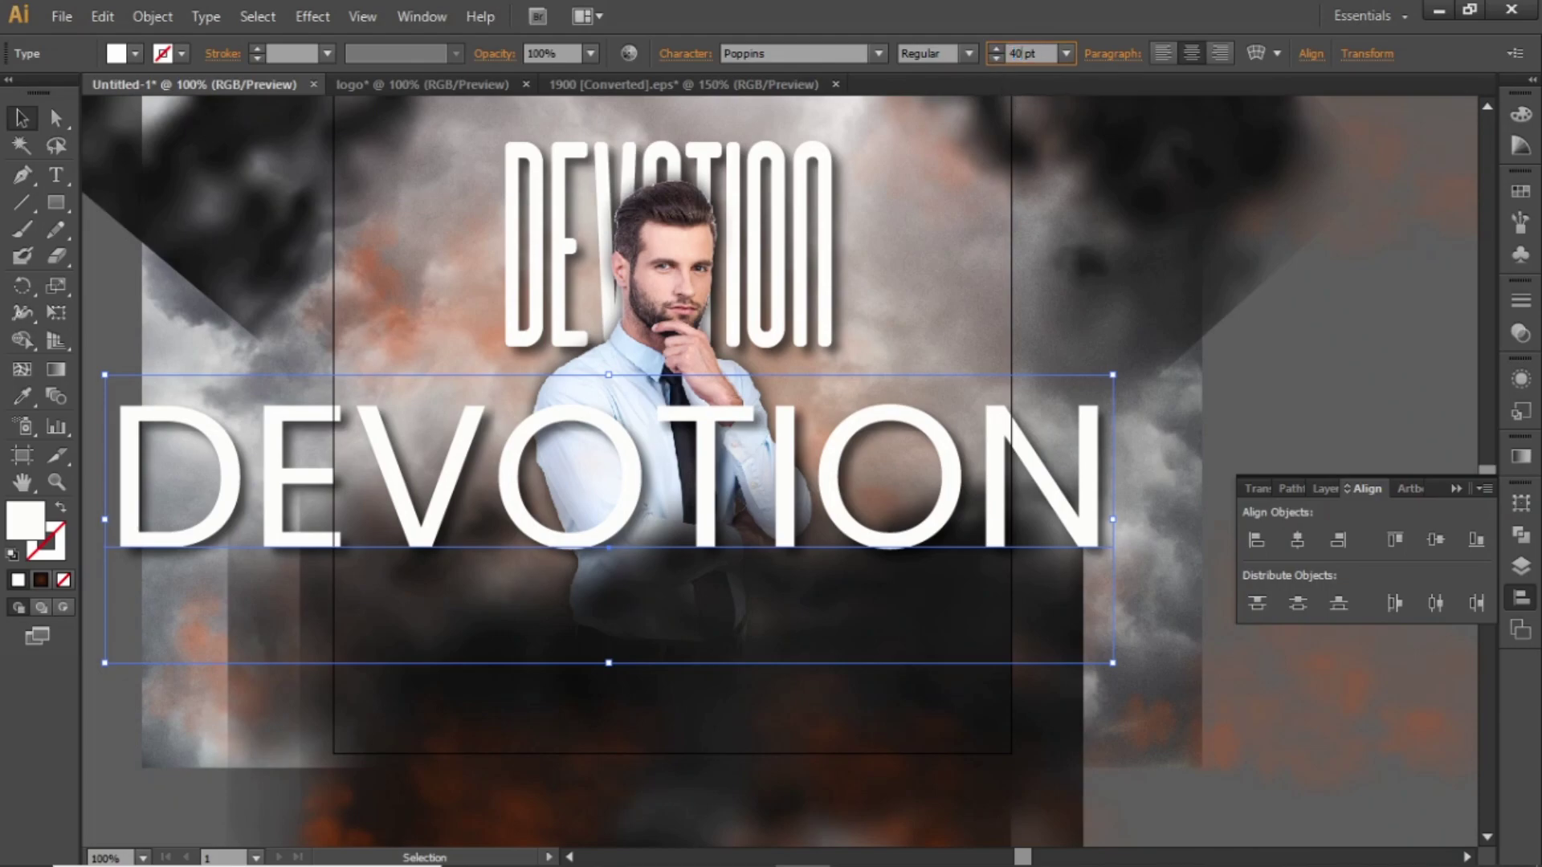
key("Return")
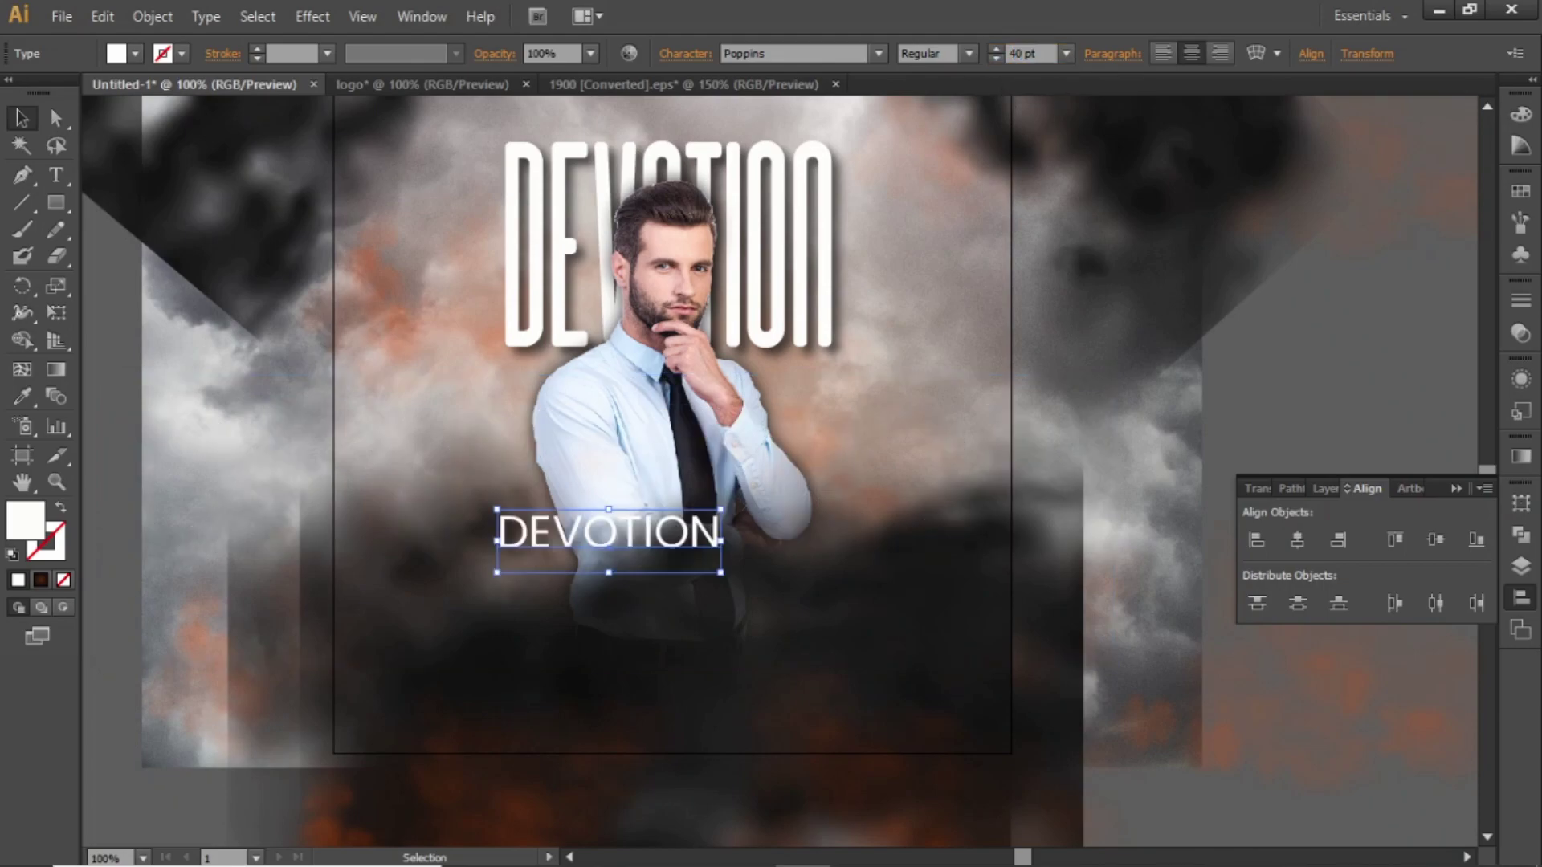
double_click(641, 532)
double_click(638, 523)
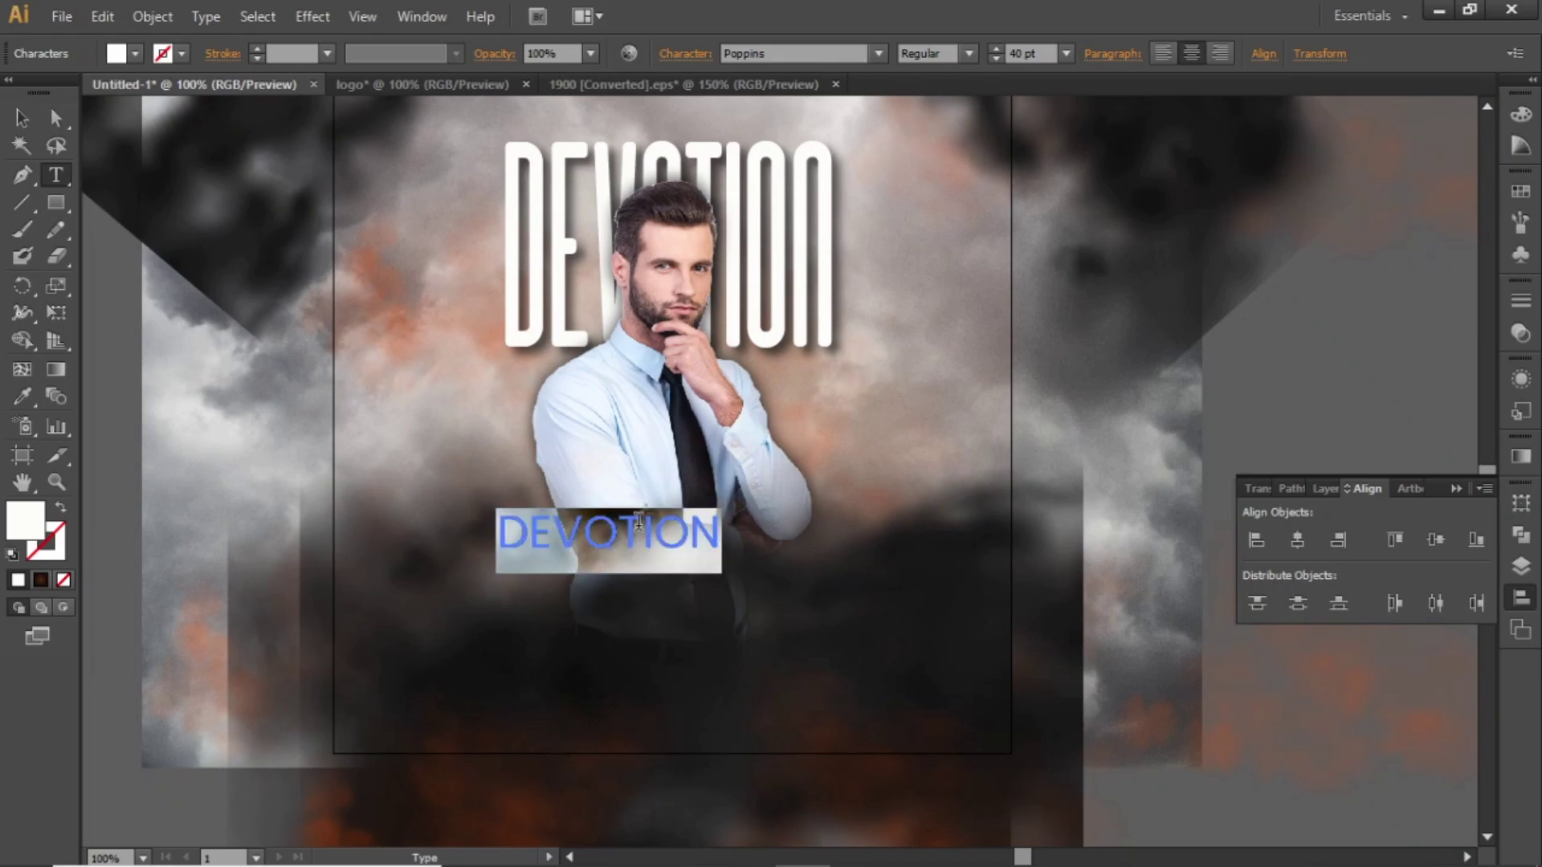
type("ANNUAL")
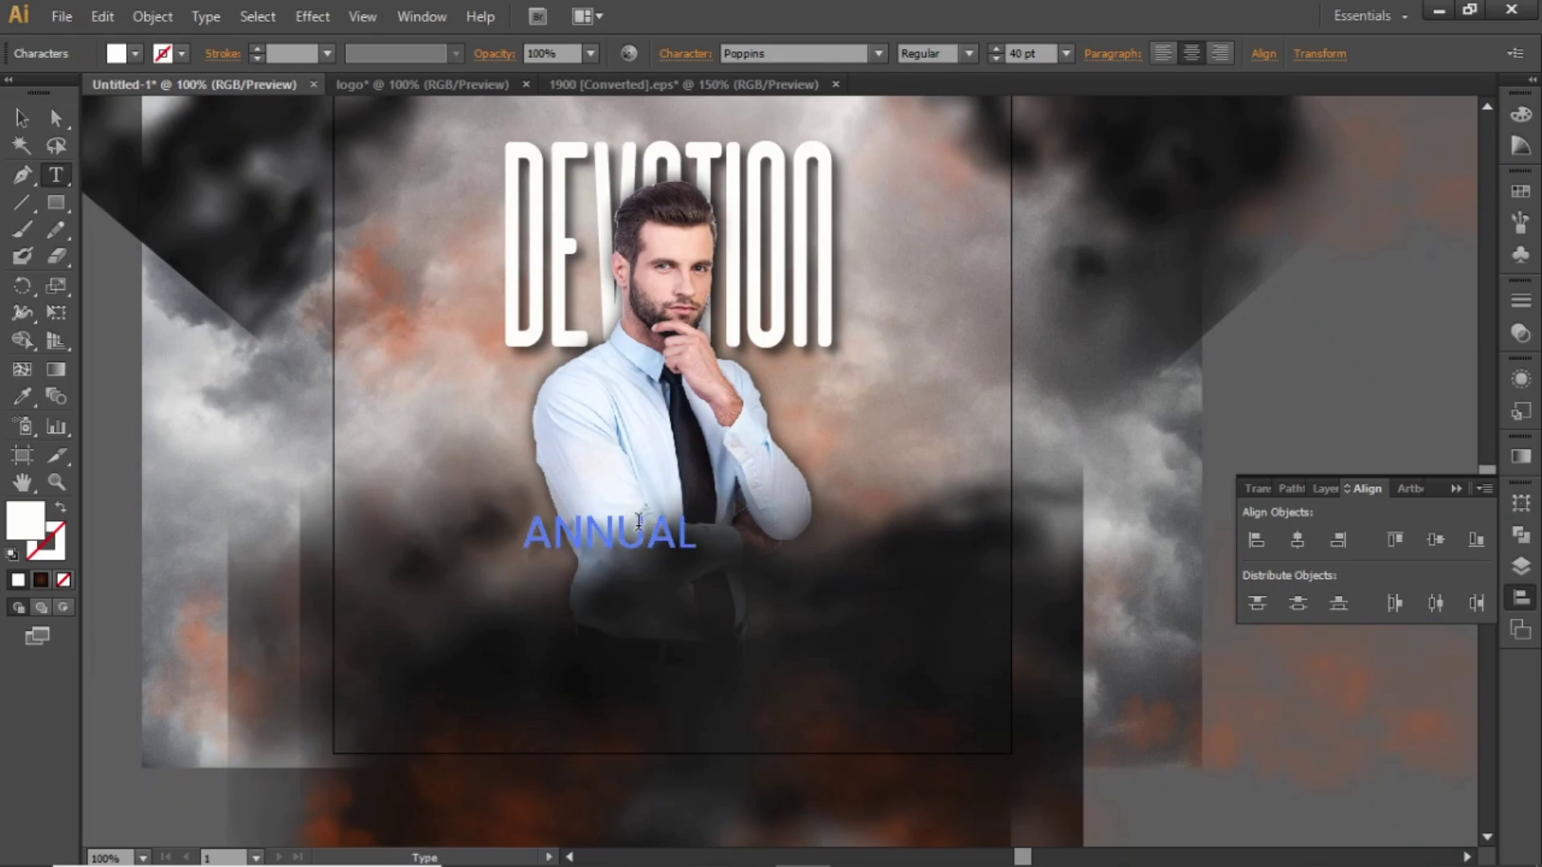
key("Return")
type("CONFERENCE")
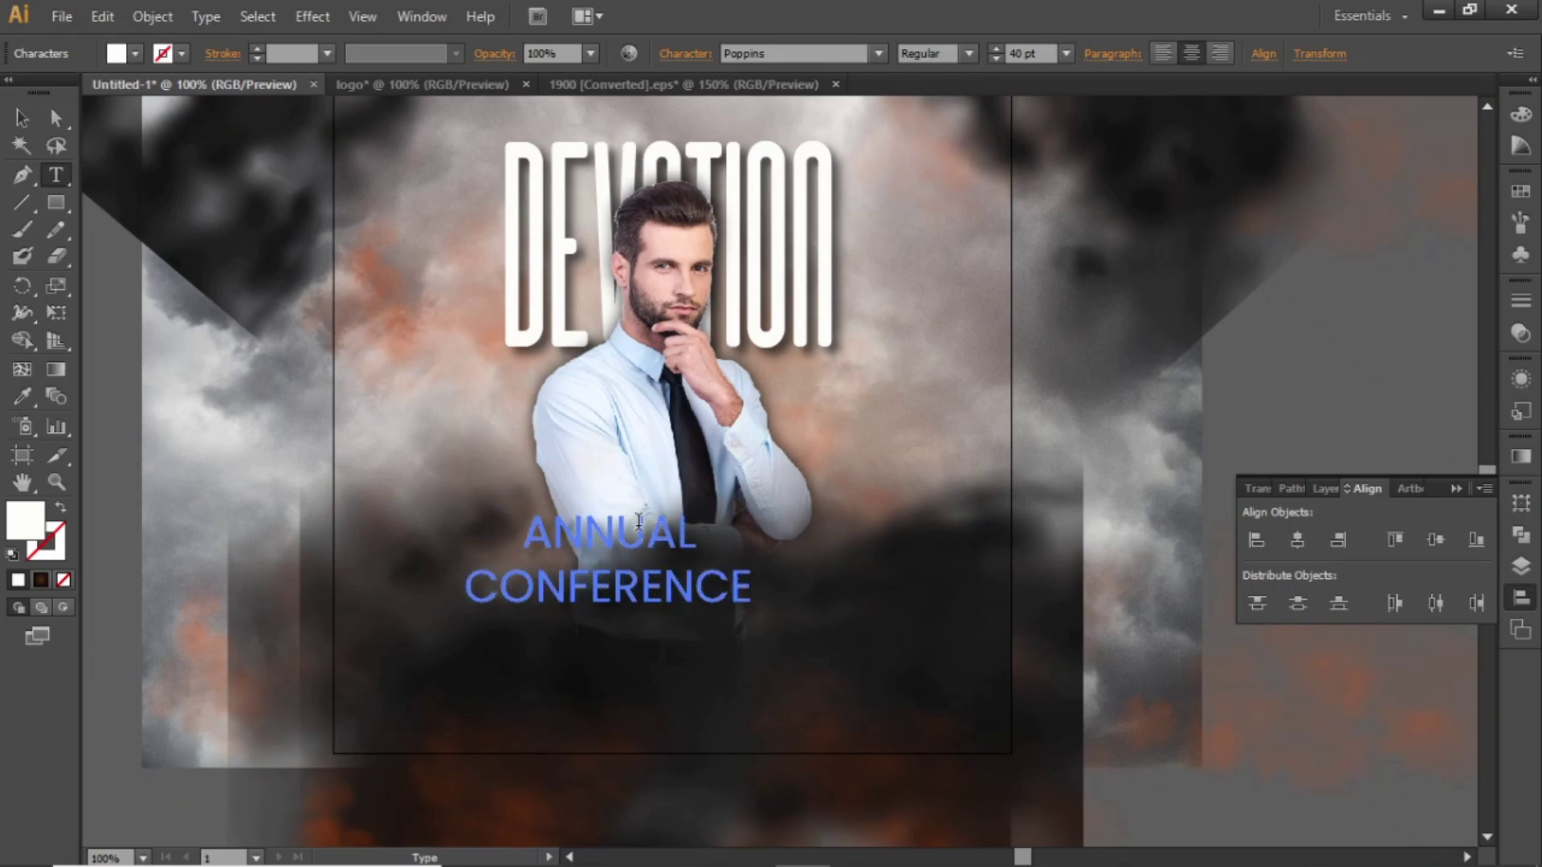
key("Escape")
left_click_drag(669, 522, 687, 500)
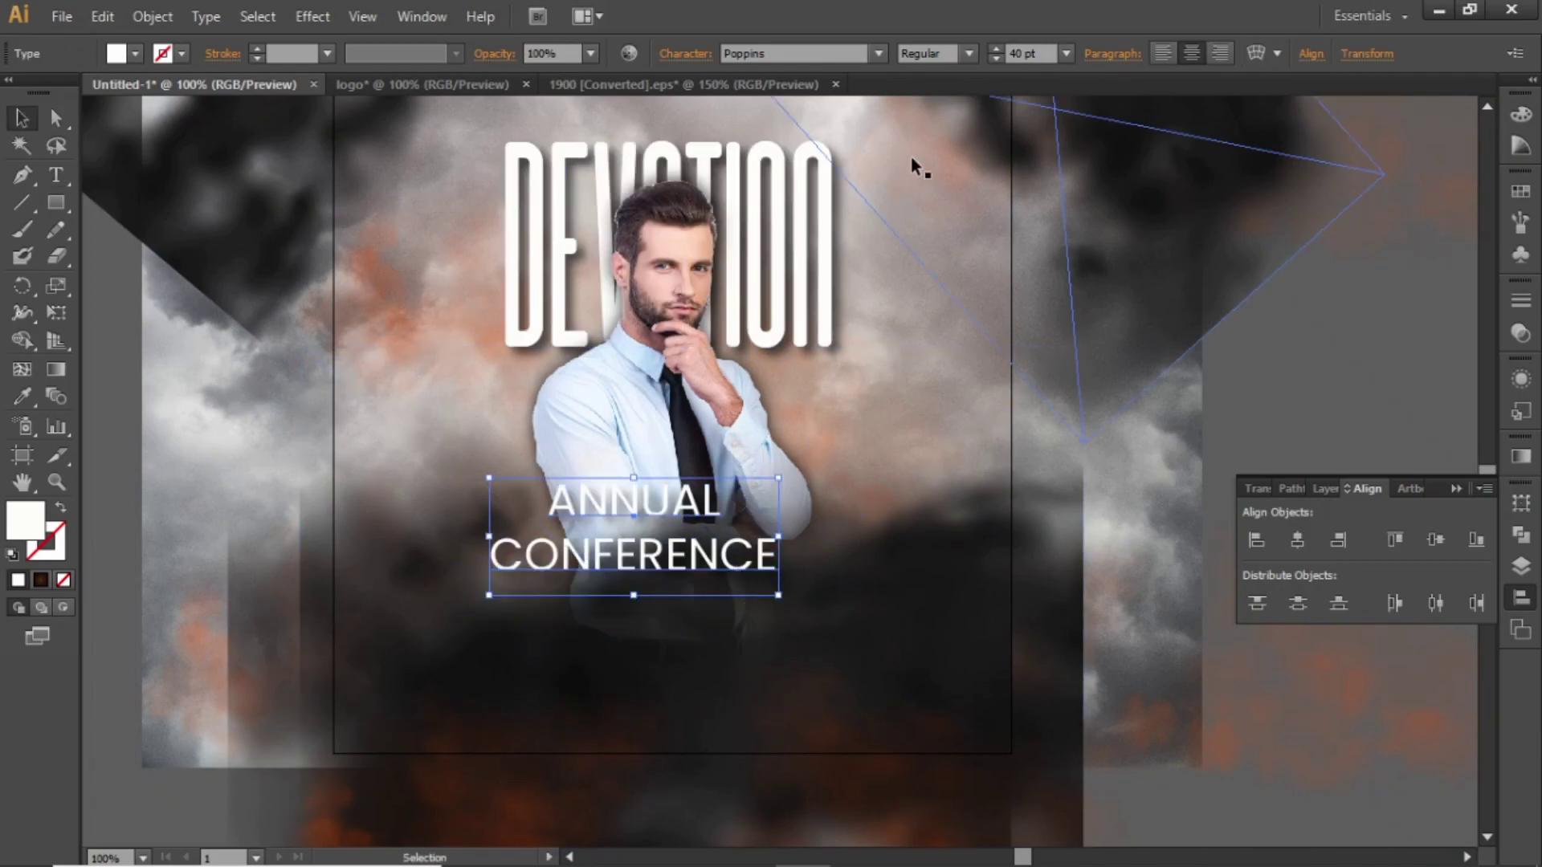
- Make the headline Poppins ExtraBold, then scale it up and shift it right
left_click(970, 53)
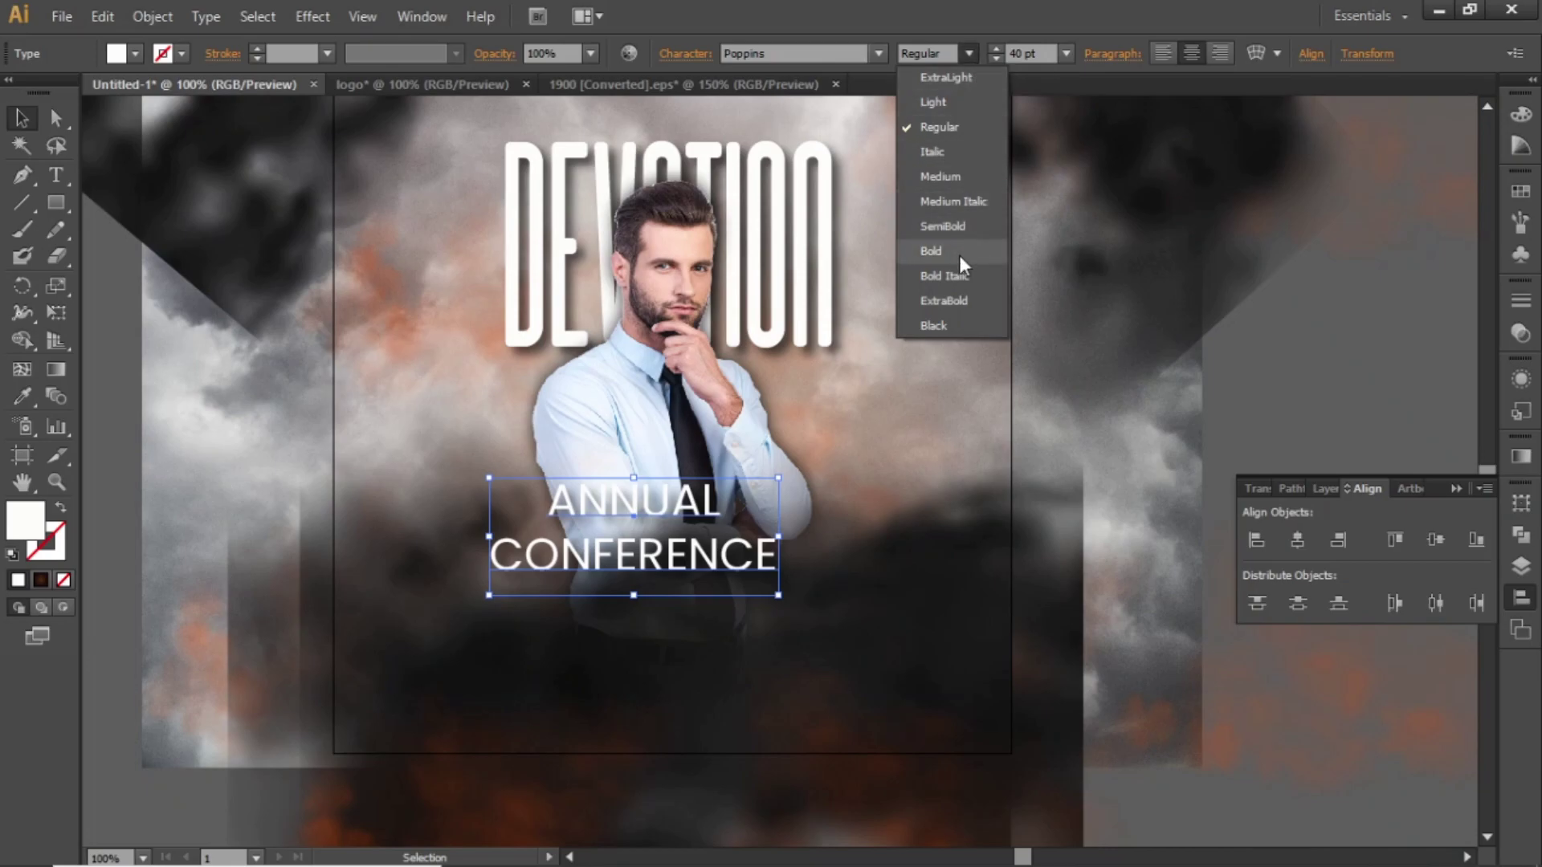
left_click(954, 298)
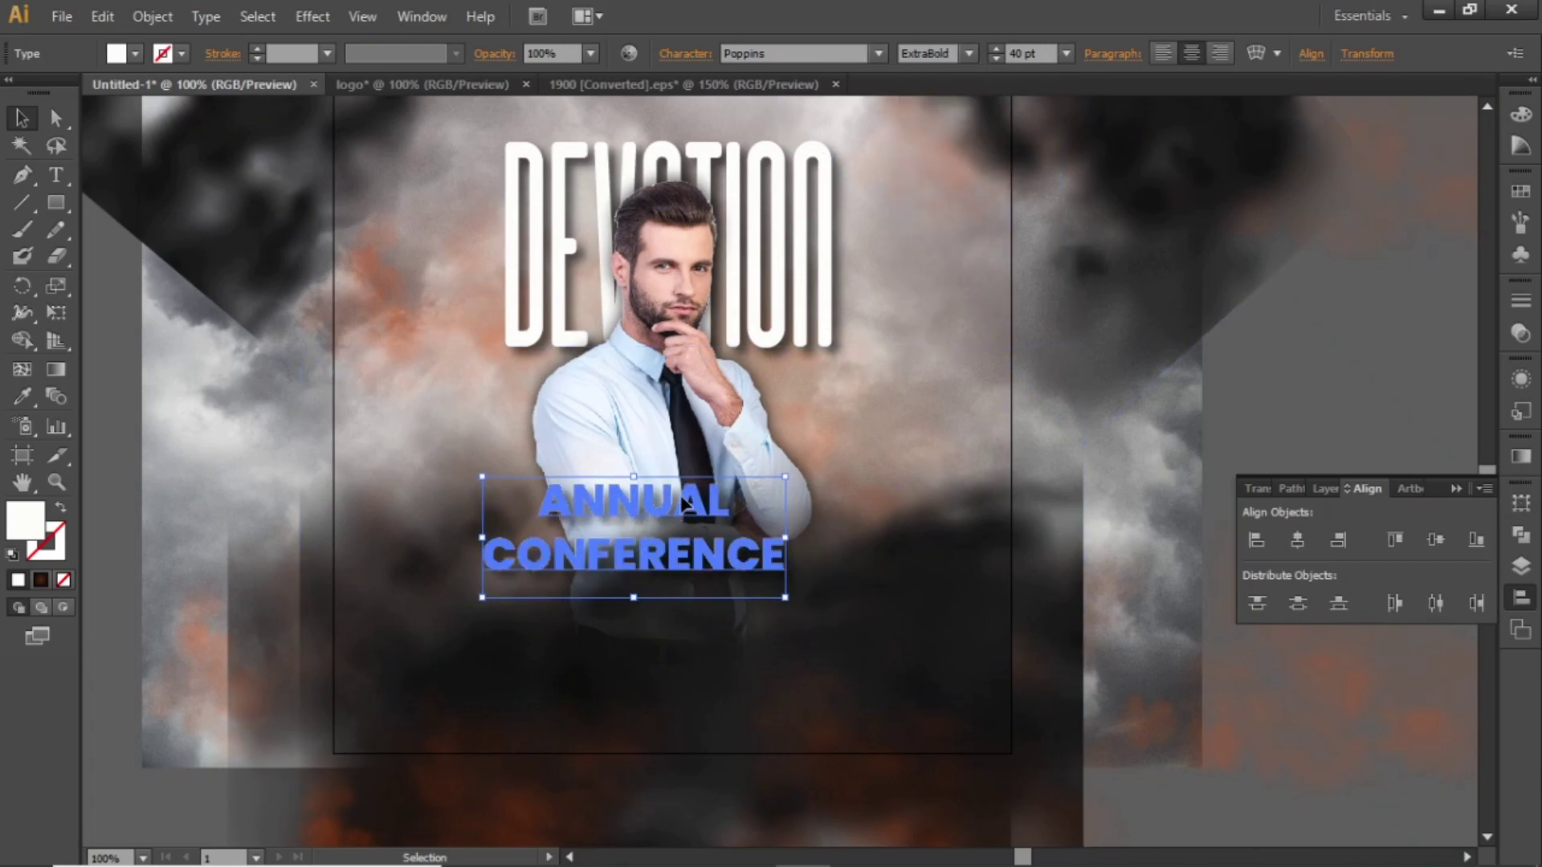
left_click_drag(783, 599, 846, 623)
left_click_drag(788, 554, 834, 555)
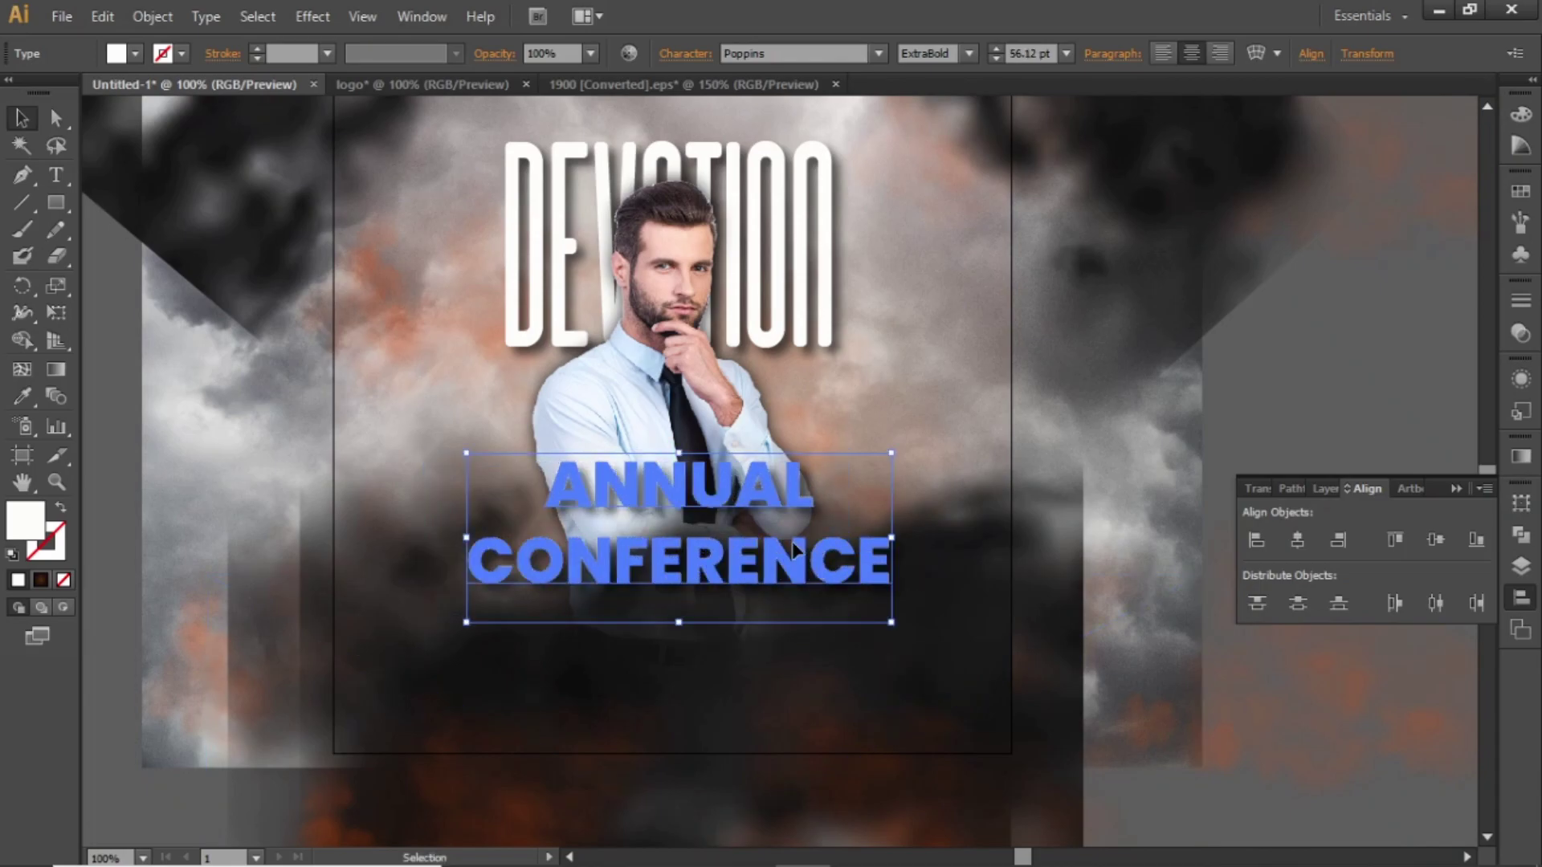
- Shrink the word CONFERENCE to 31 pt
double_click(565, 565)
left_click_drag(472, 562, 893, 572)
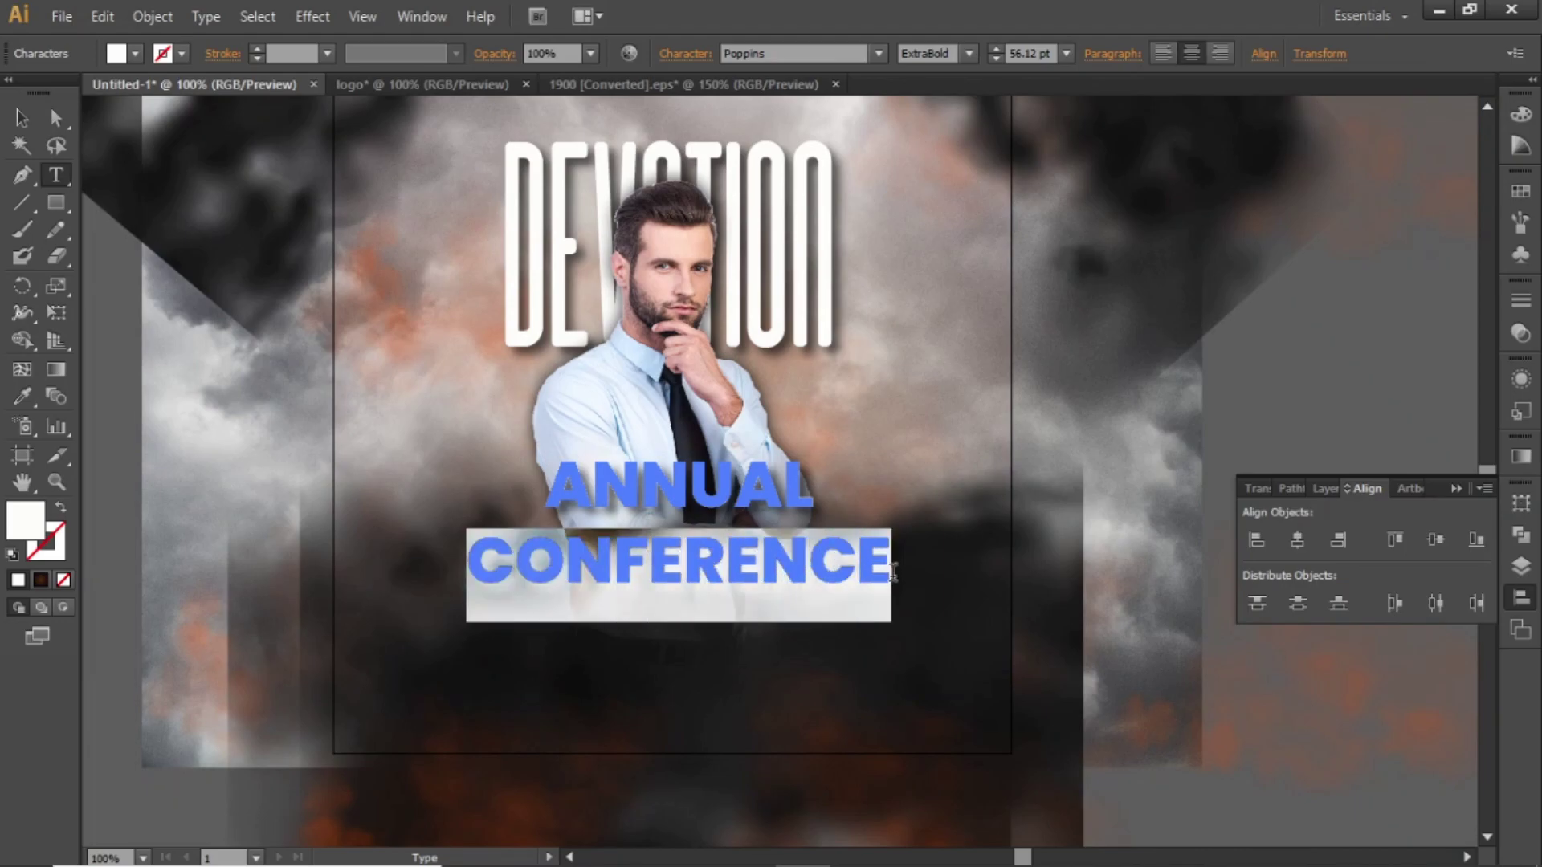
left_click(1041, 55)
scroll(1042, 55, "down", 20)
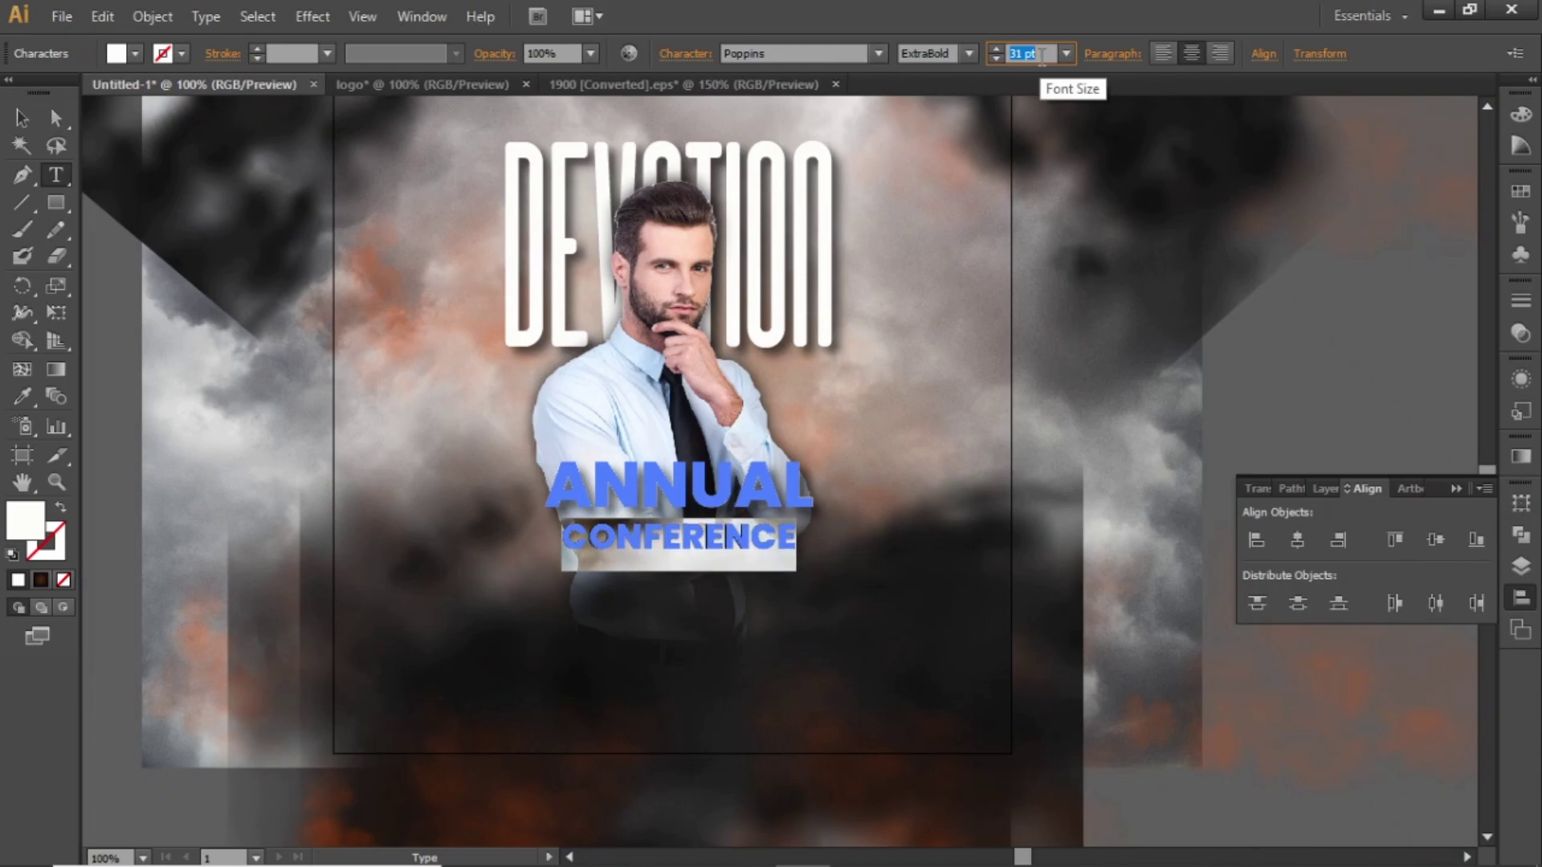
key("Return")
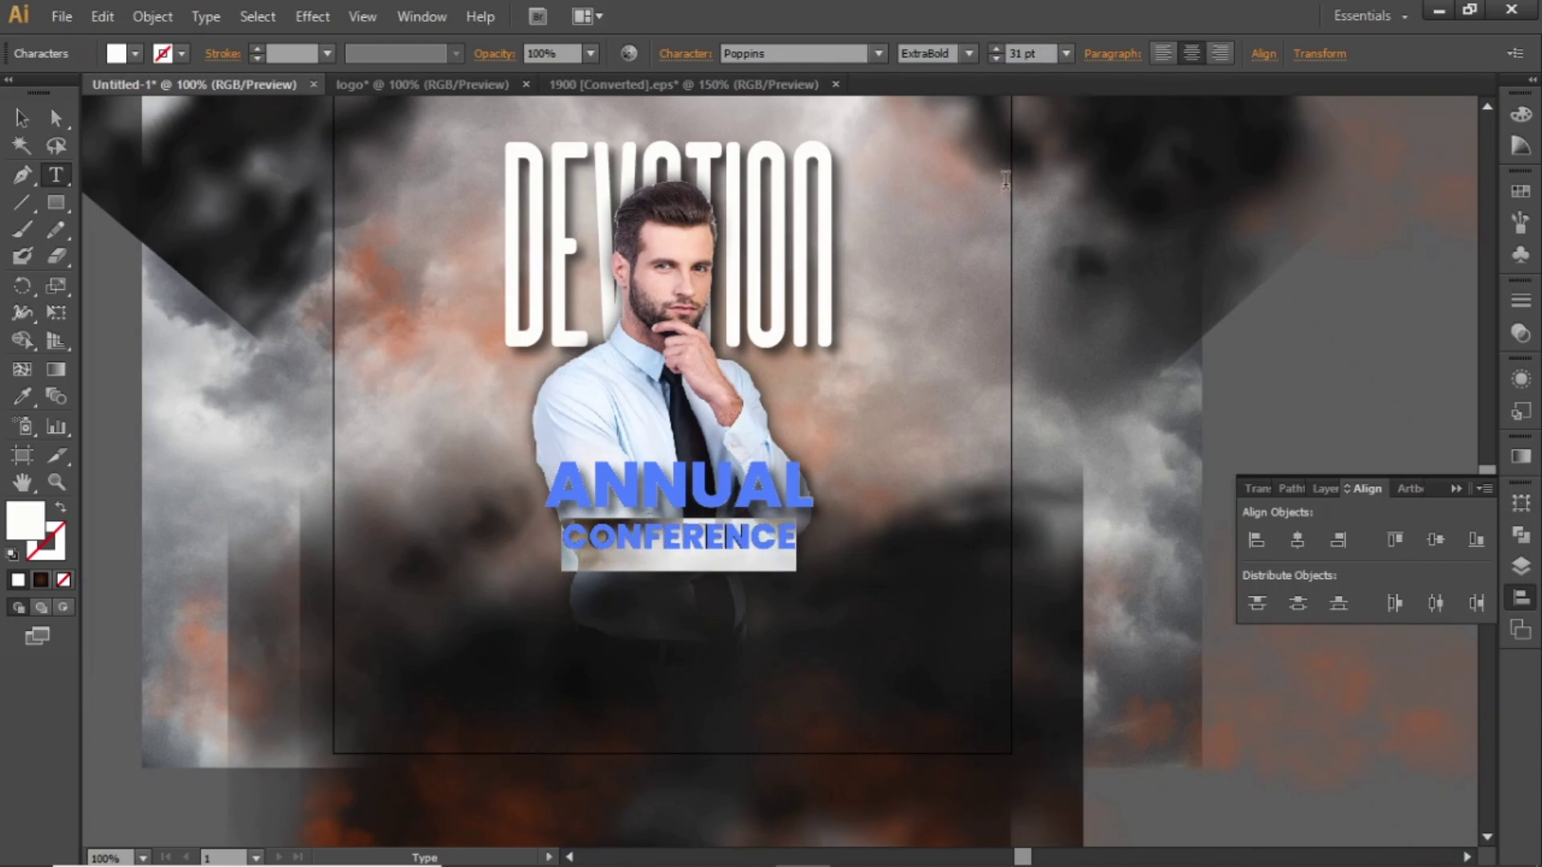
key("Escape")
left_click(959, 426)
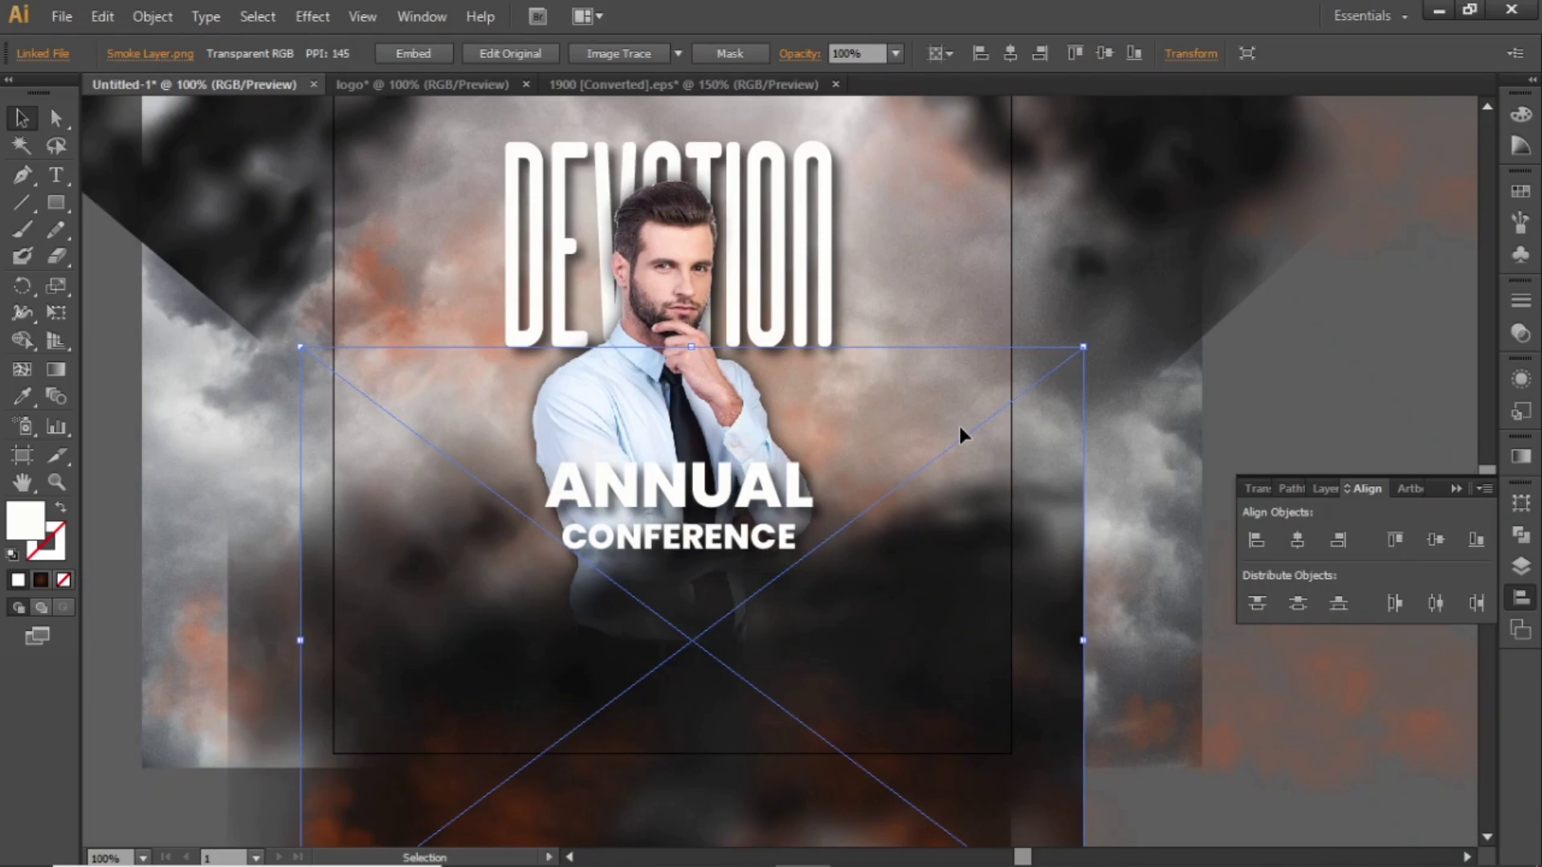
- Enlarge the ANNUAL CONFERENCE headline and centre it horizontally on the artboard
left_click(710, 504)
left_click_drag(796, 572, 858, 620)
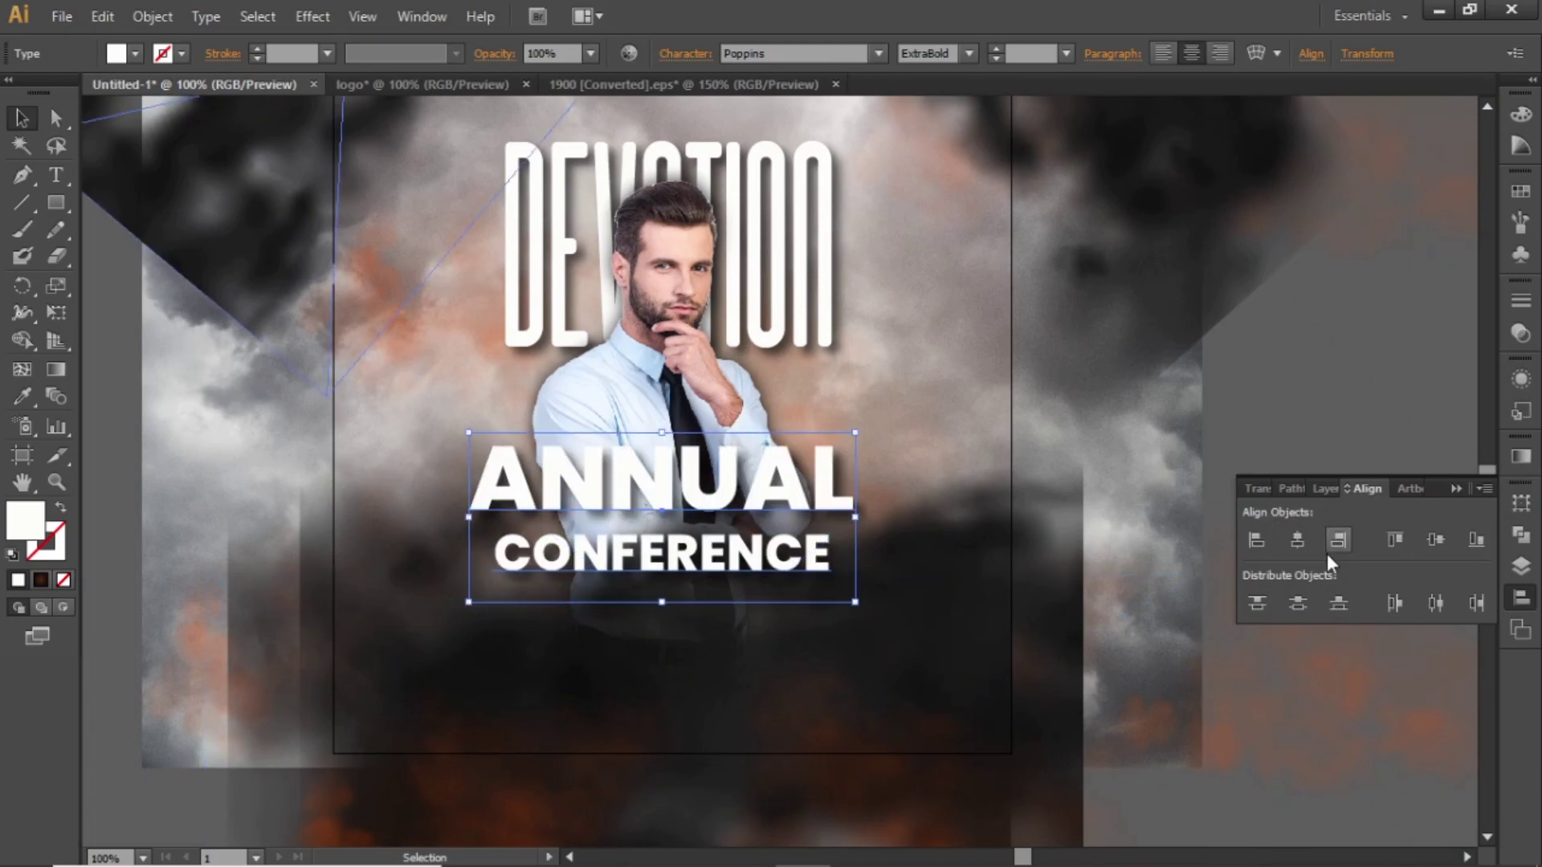
left_click(1301, 540)
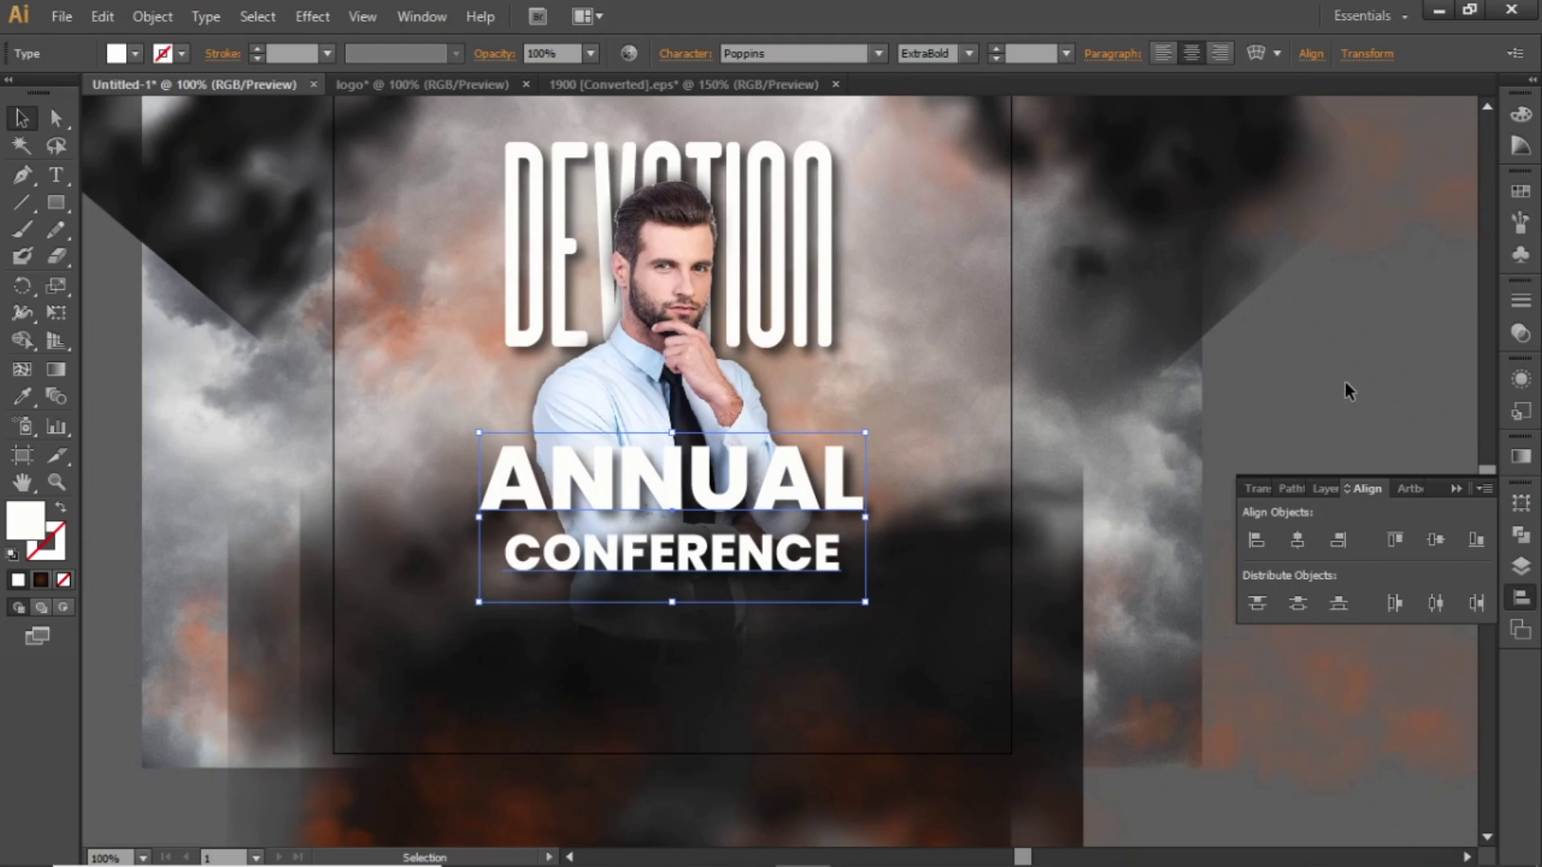
- Raise the headline's Drop Shadow opacity from 60% to 90%, keeping 7 px offsets and 4 px blur
left_click(1518, 386)
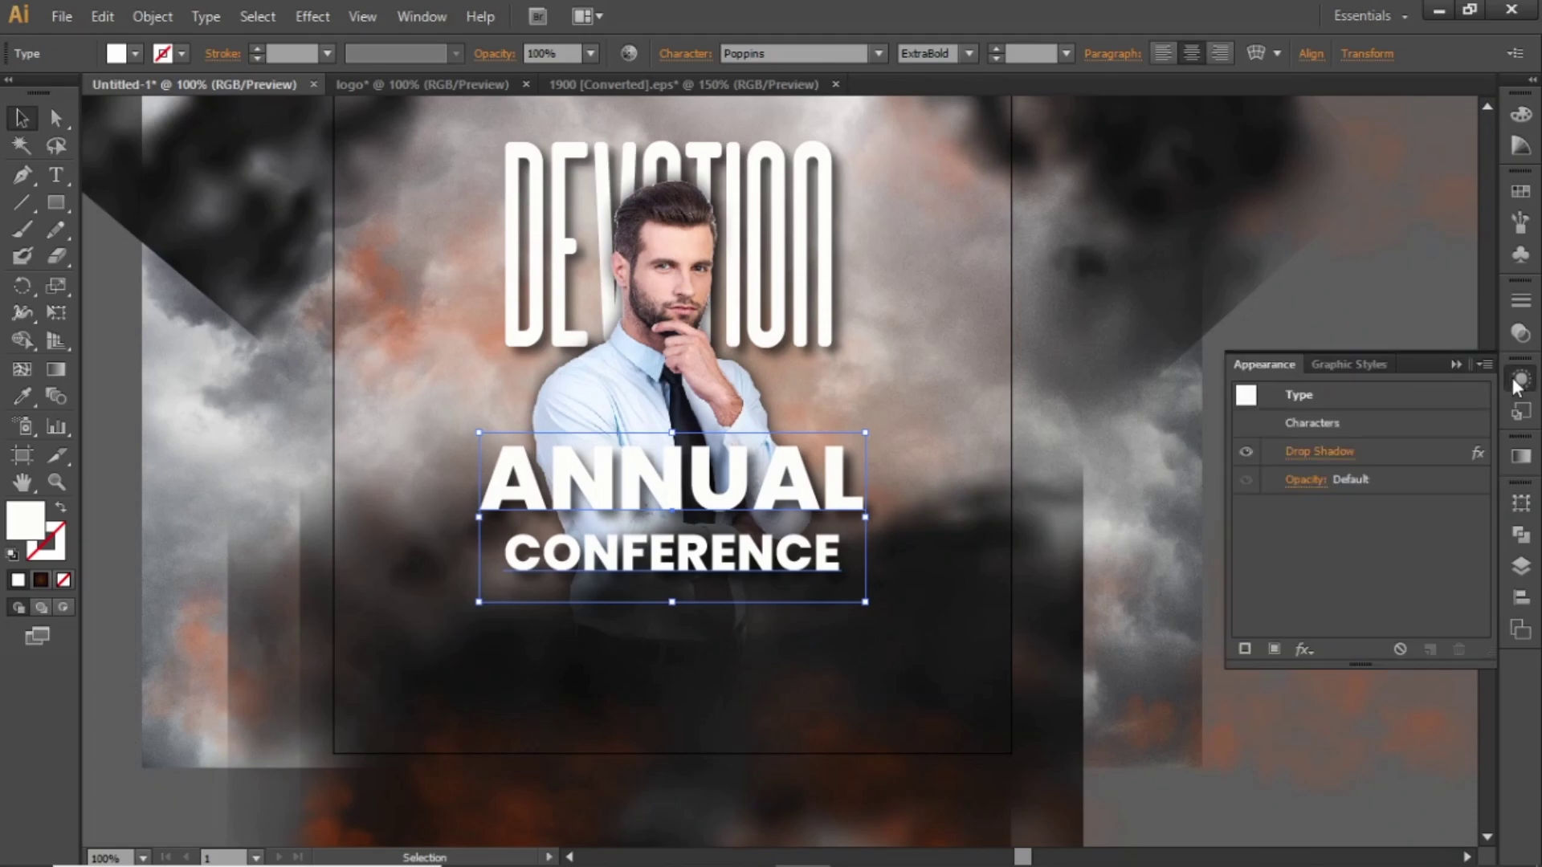
left_click(1318, 451)
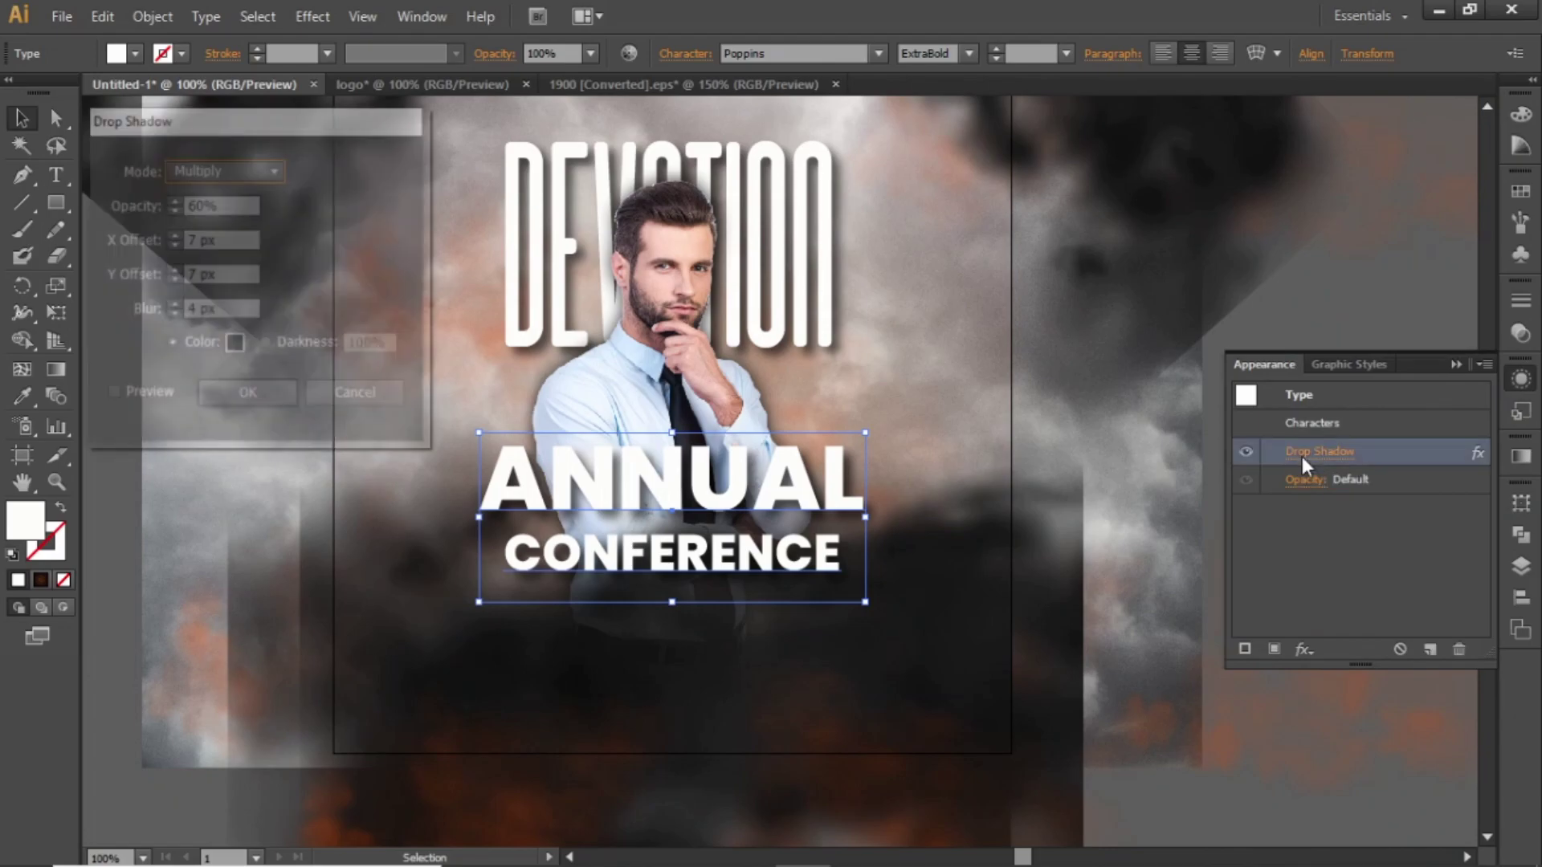
left_click(112, 395)
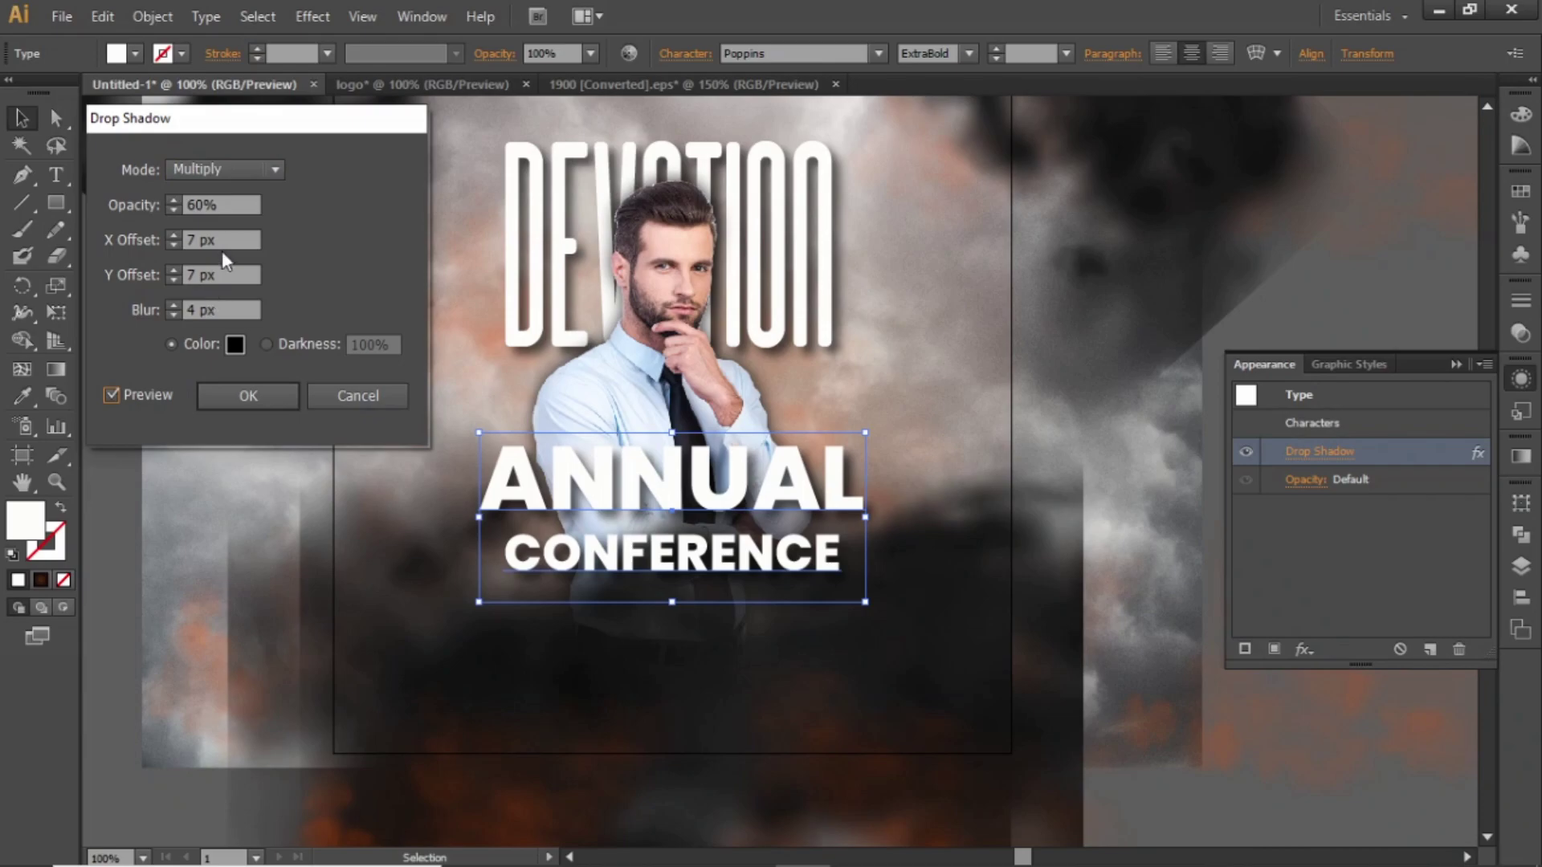
left_click(228, 205)
key("shift+Up")
key("shift+Up")
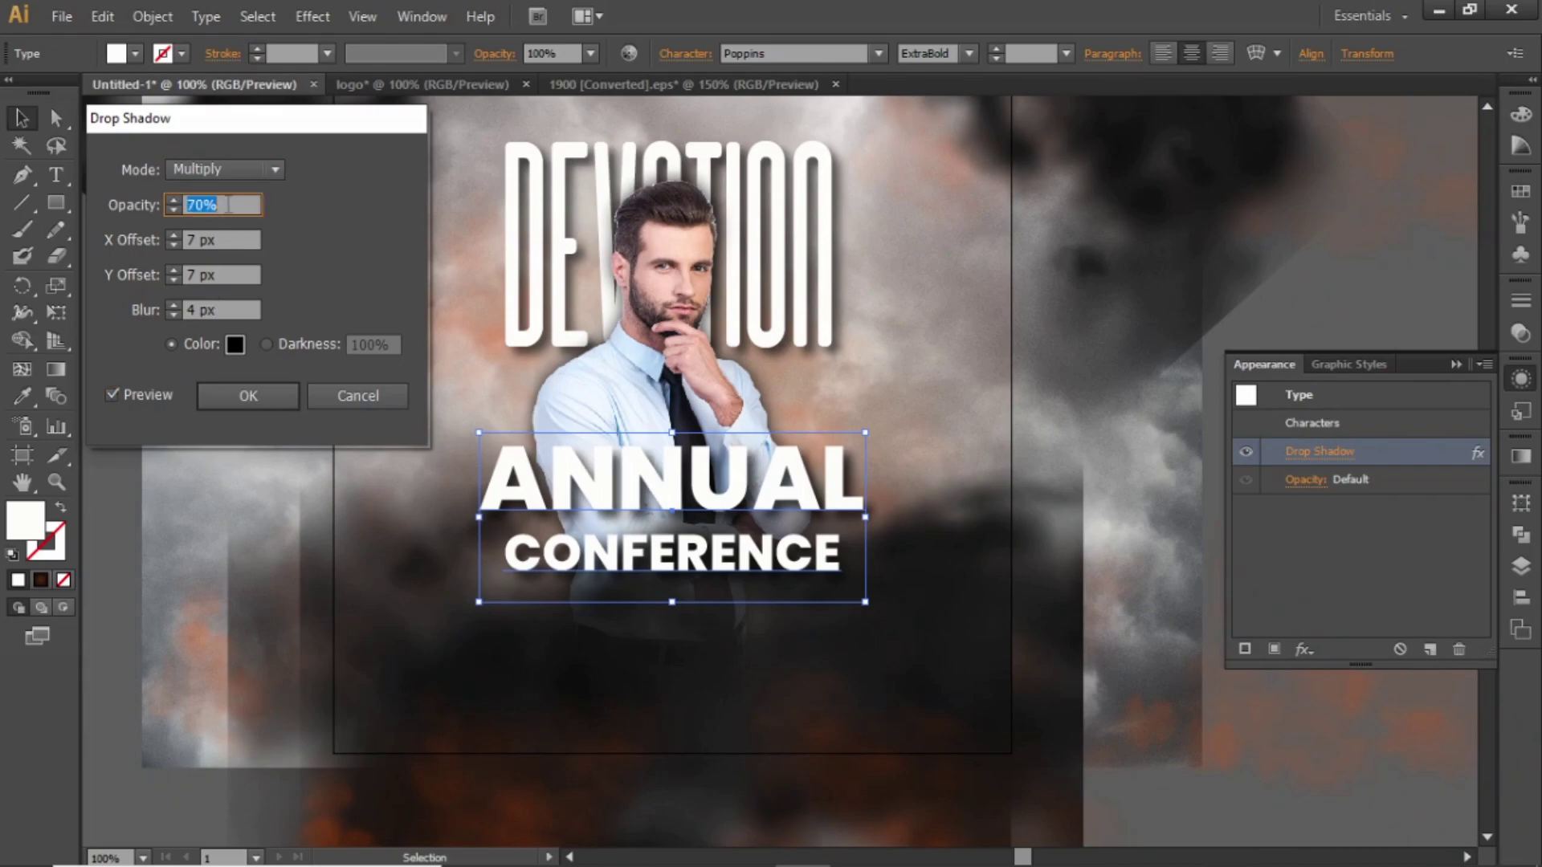
key("shift+Up")
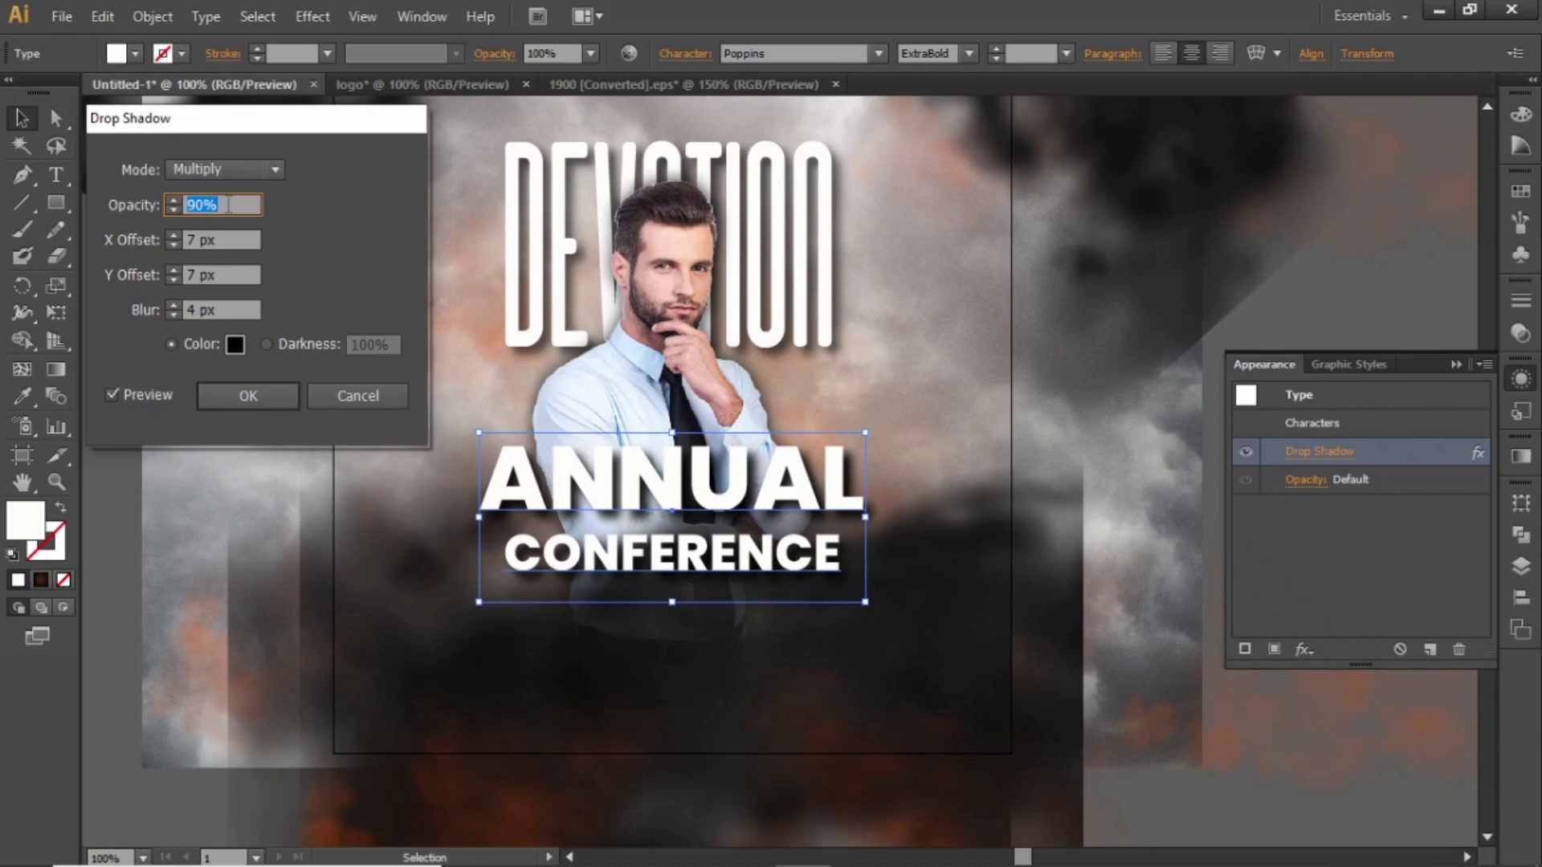
left_click(248, 396)
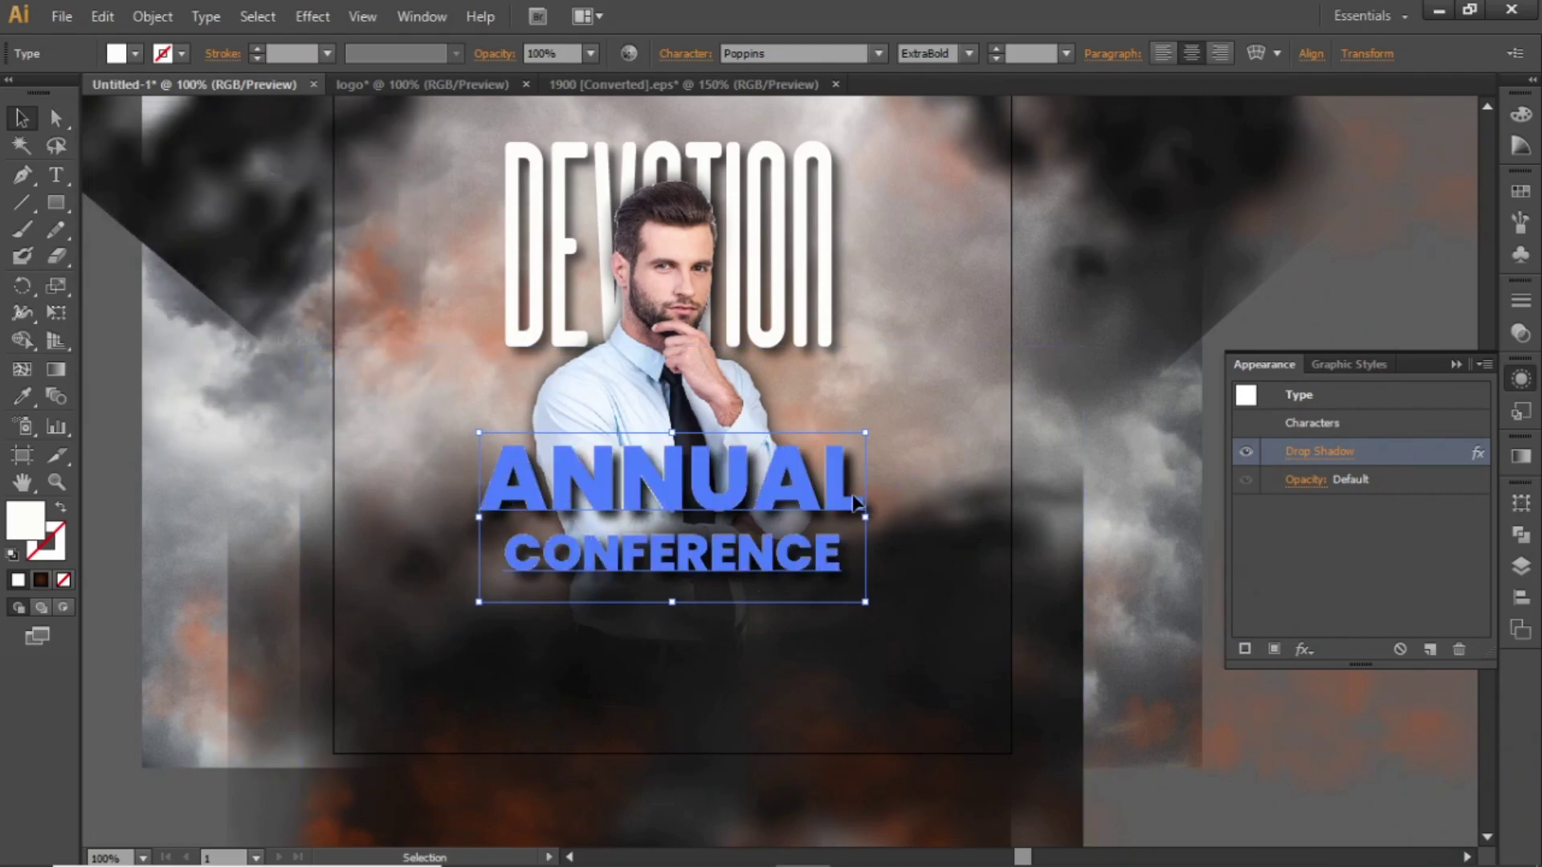
left_click(1263, 321)
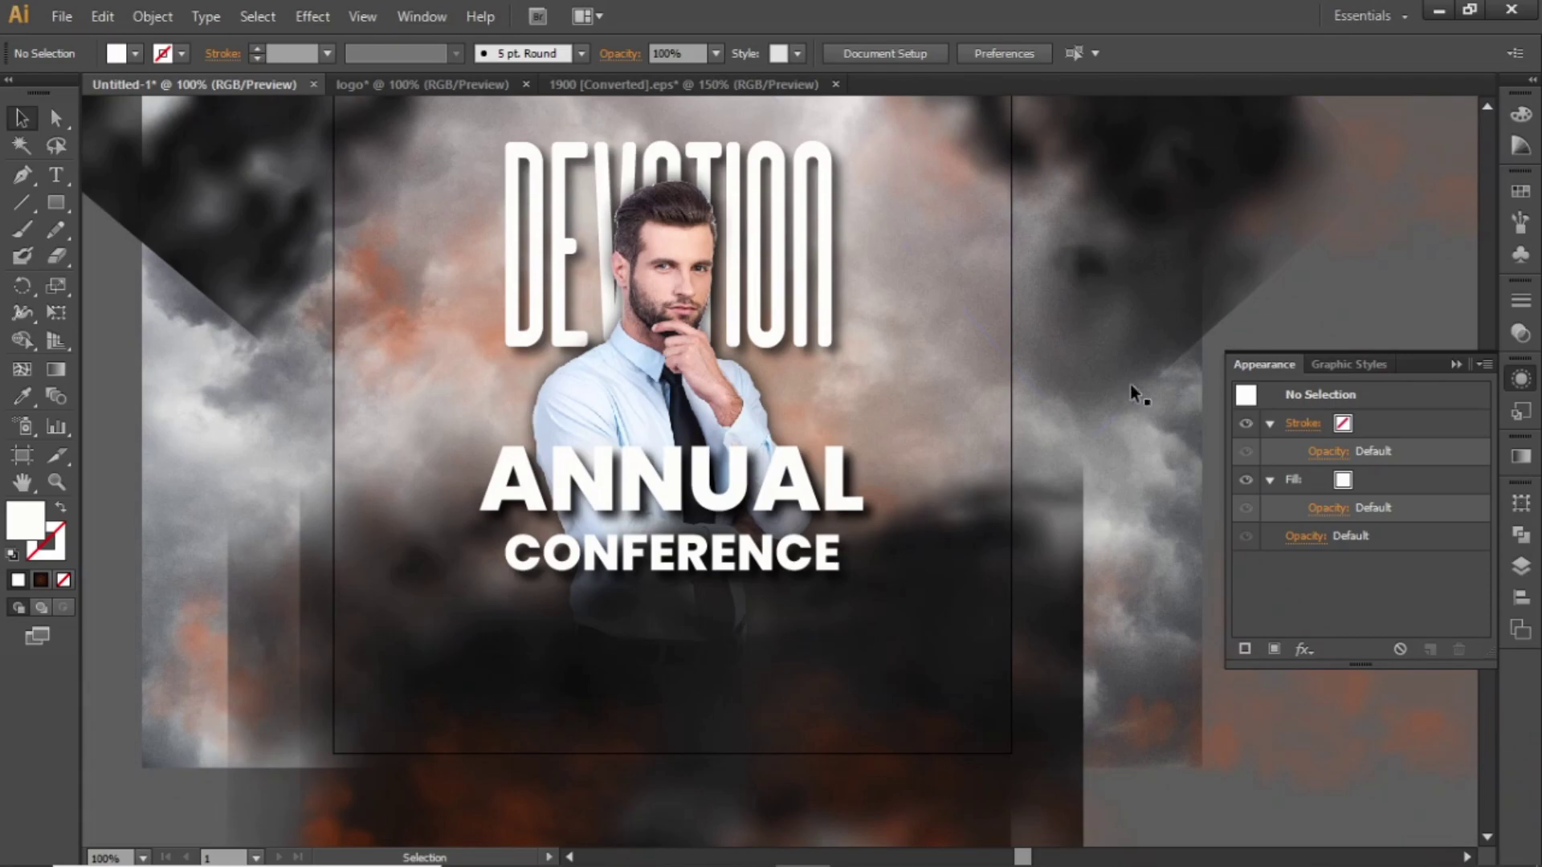
- Skew the ANNUAL CONFERENCE headline with Free Transform so its right side rises
scroll(674, 466, "down", 1)
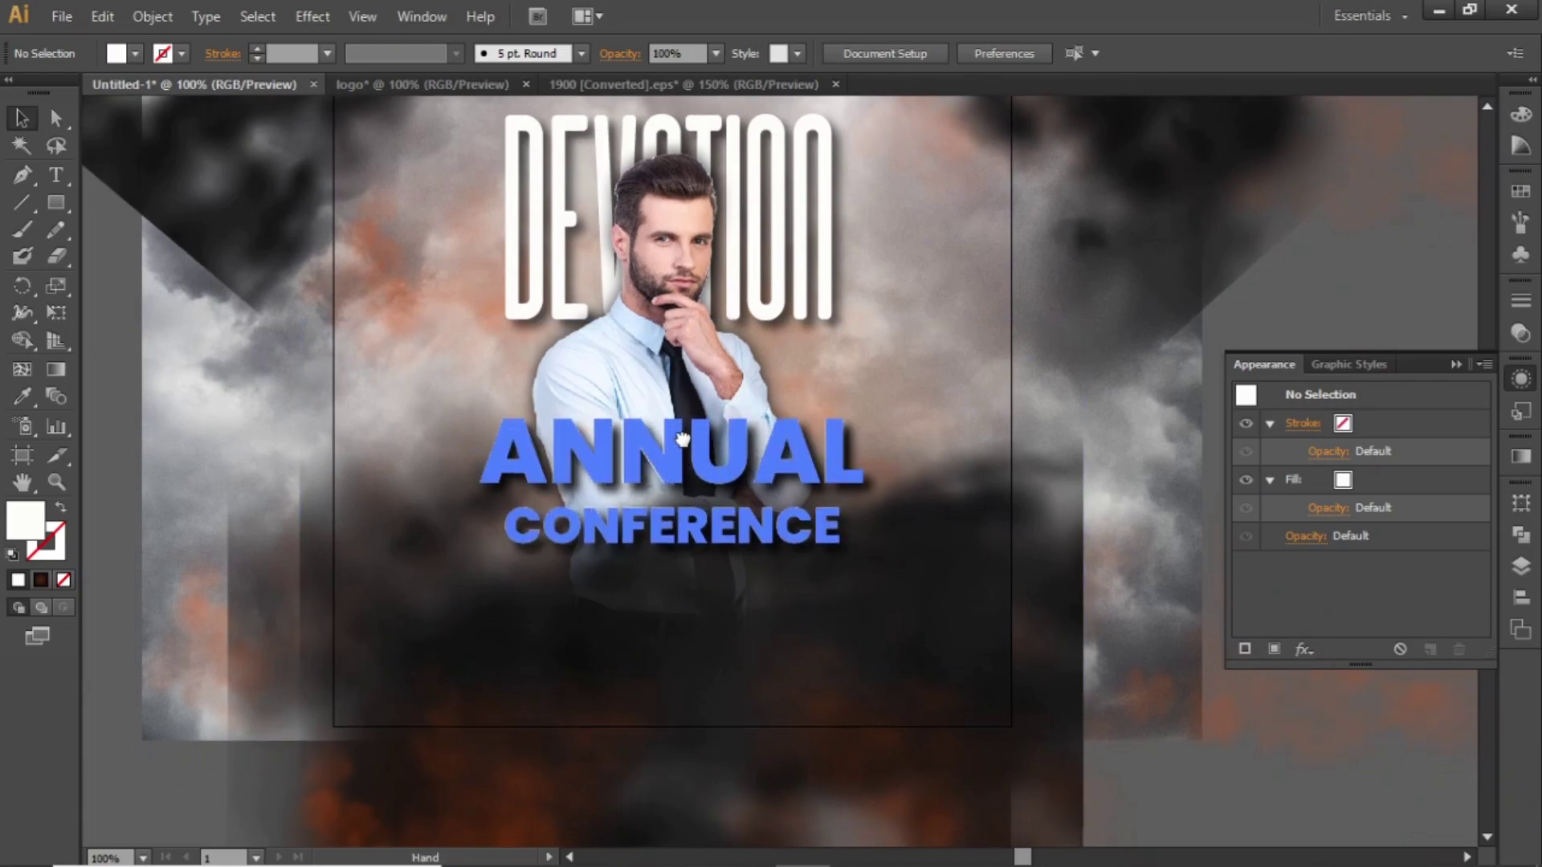
left_click(644, 439)
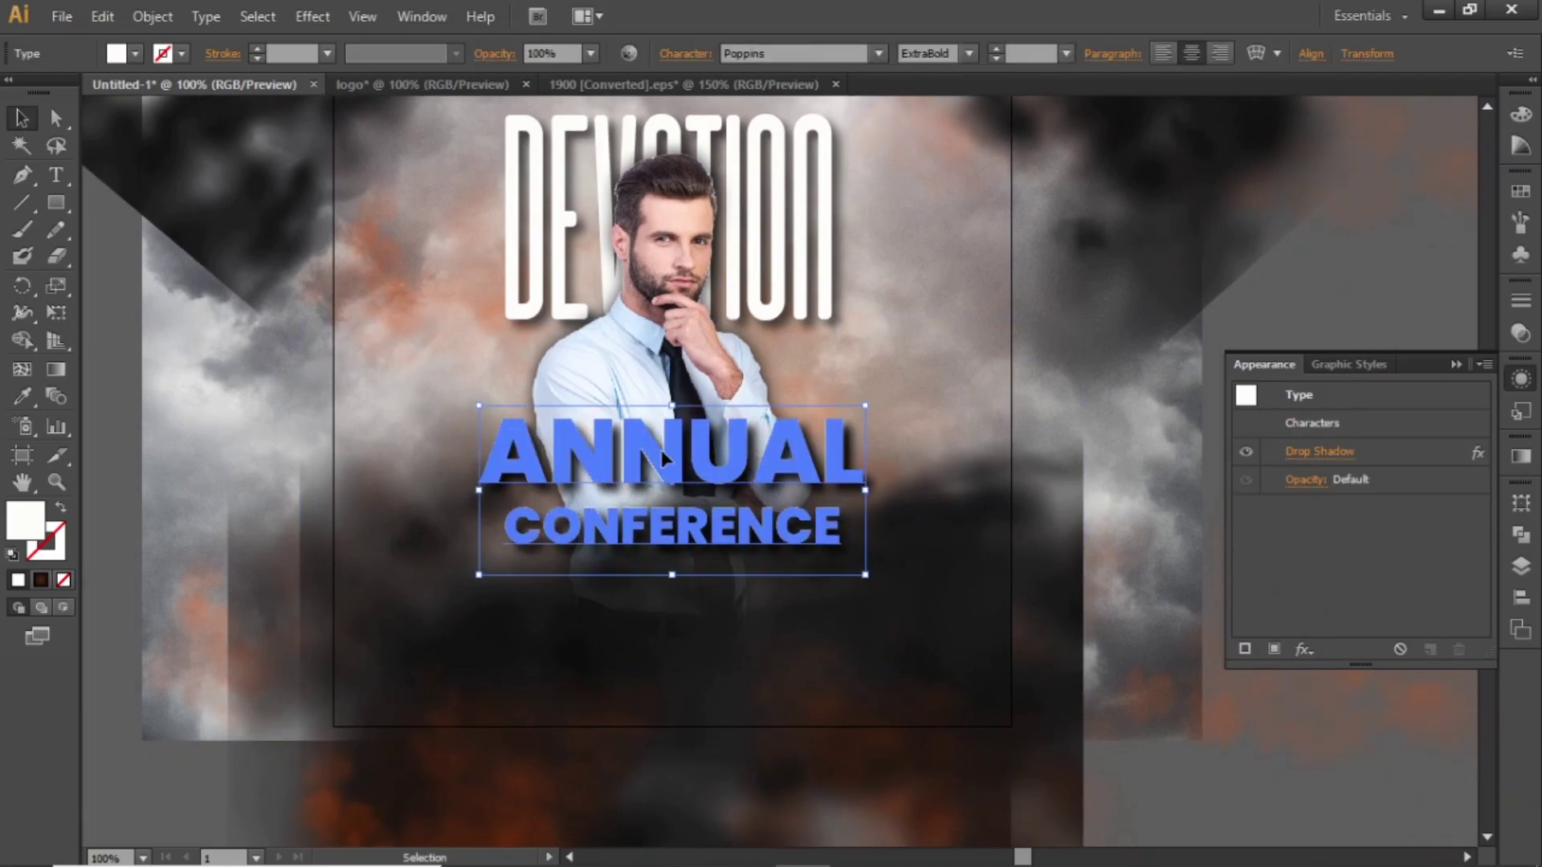
left_click(51, 313)
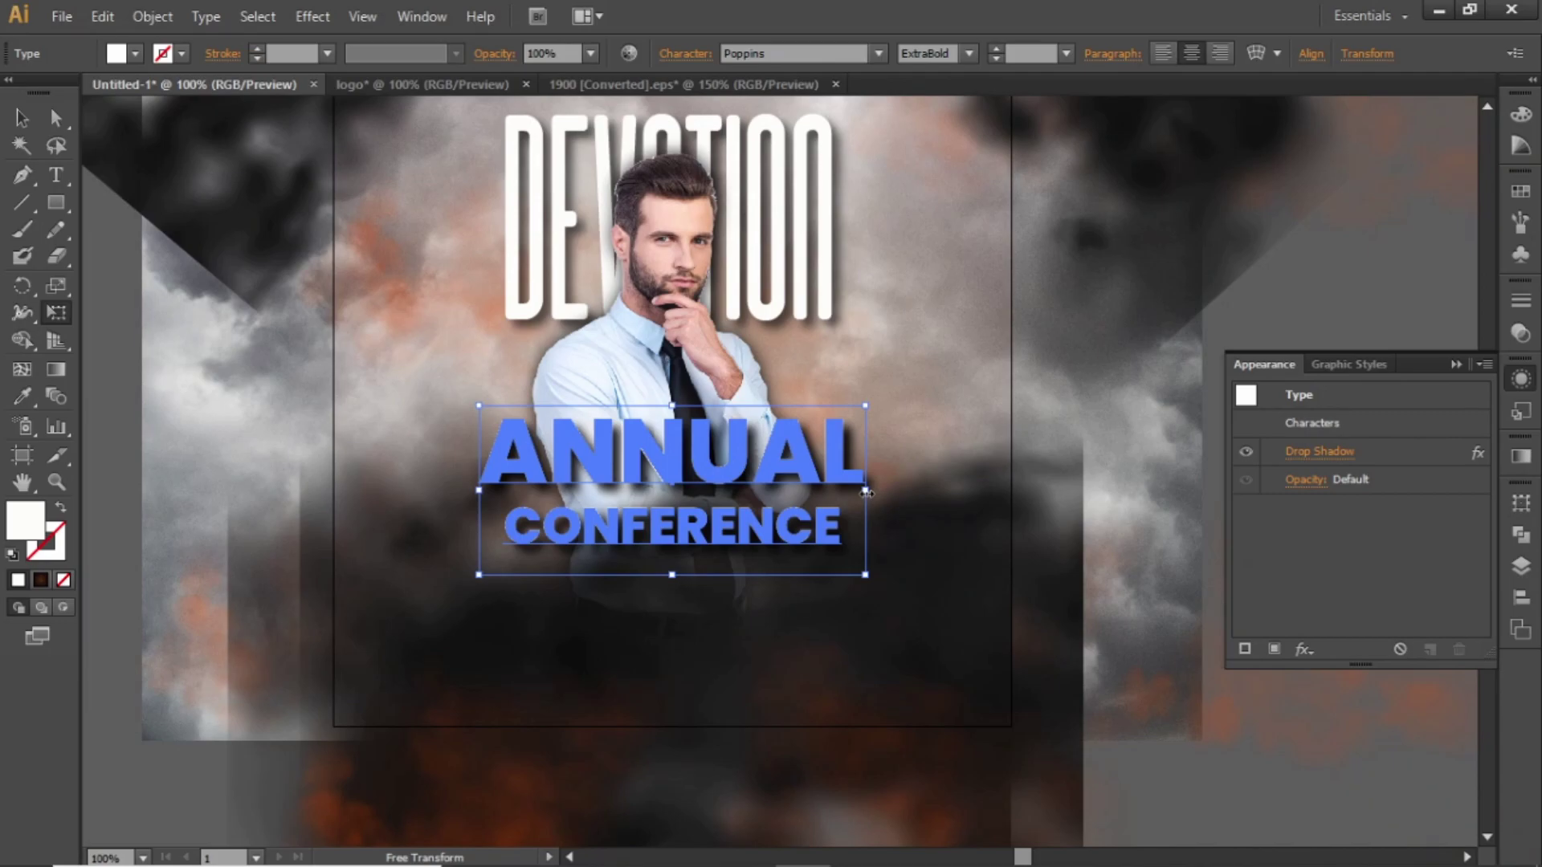
left_click_drag(866, 492, 868, 454)
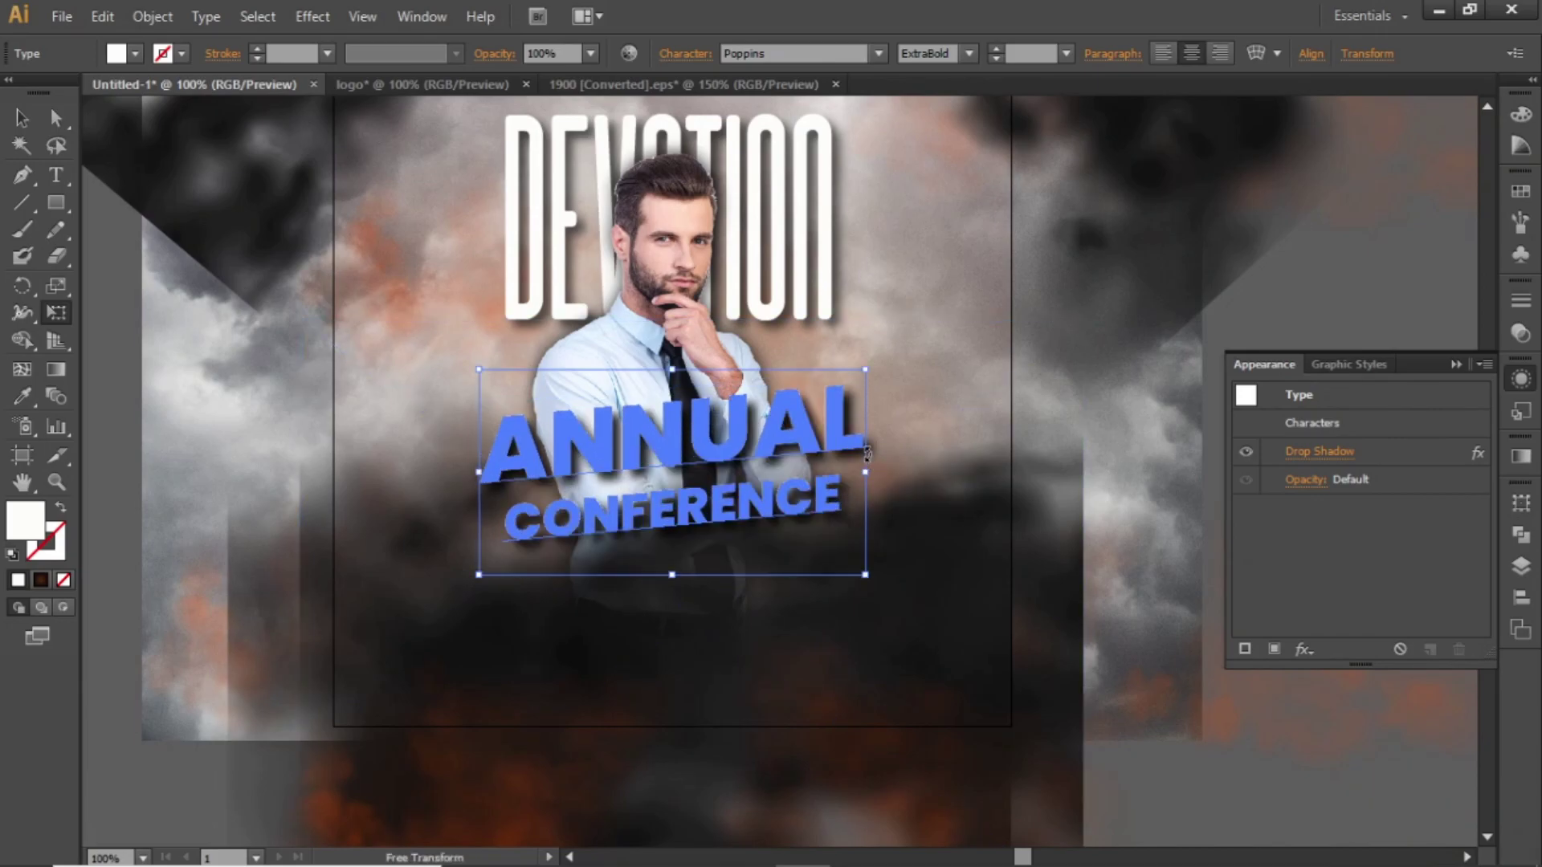
key("v")
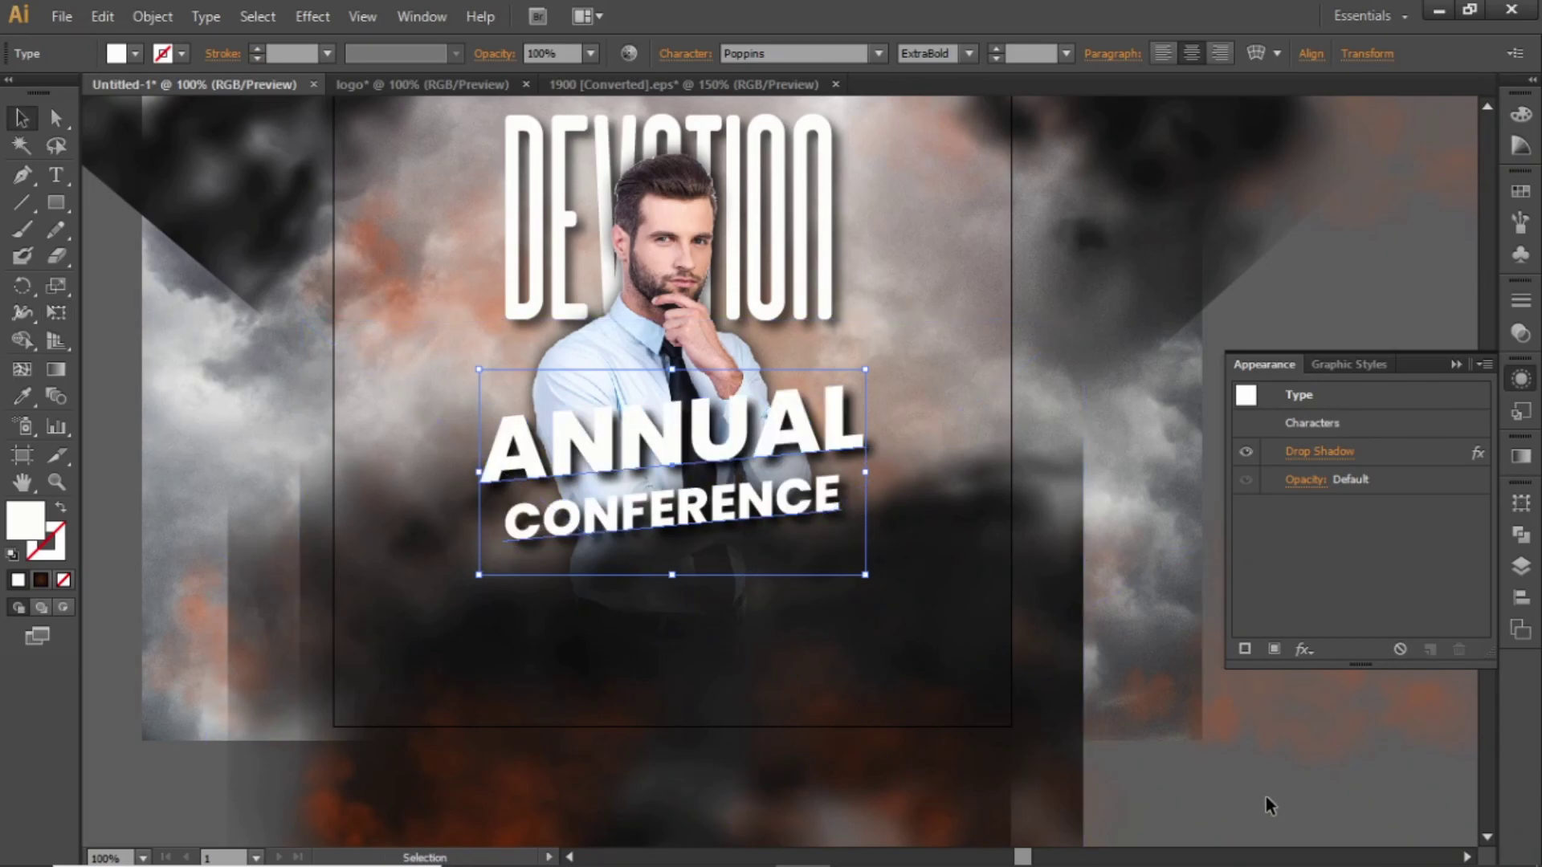
left_click(1266, 797)
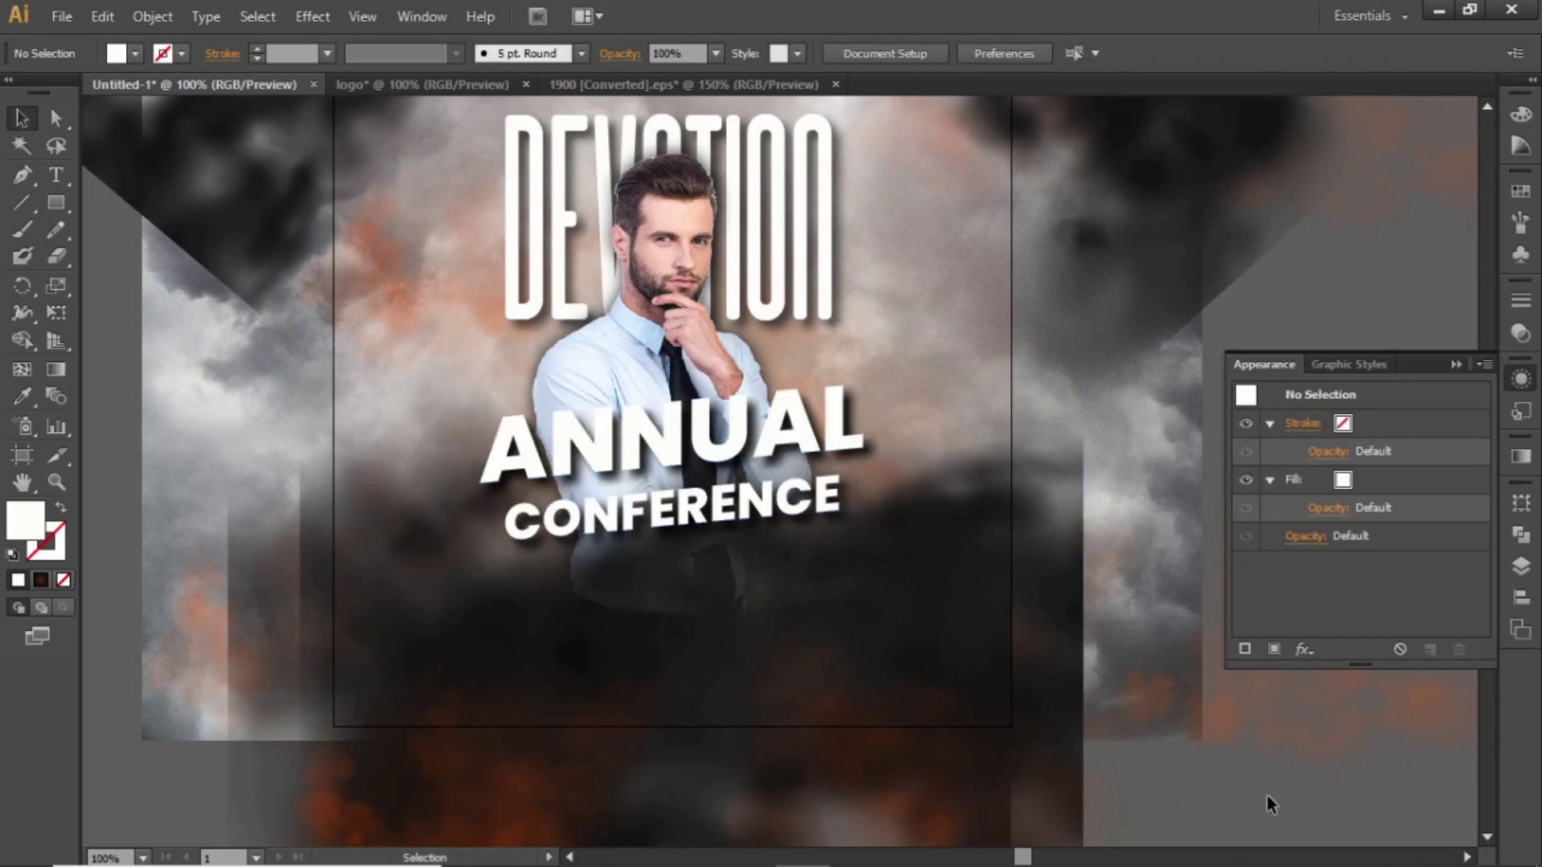
left_click(758, 437)
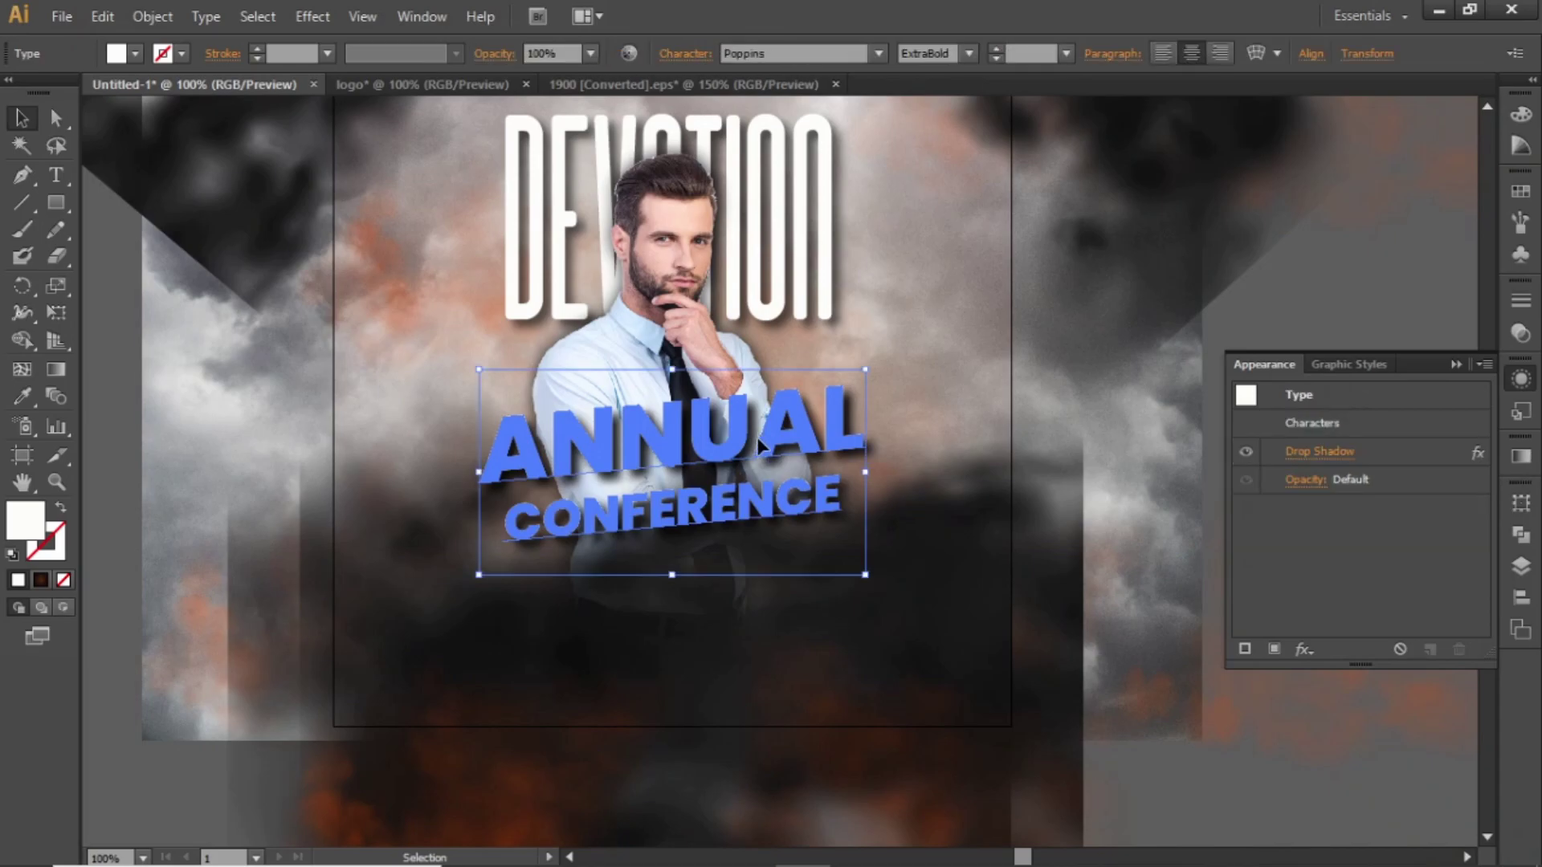
left_click_drag(757, 437, 763, 522)
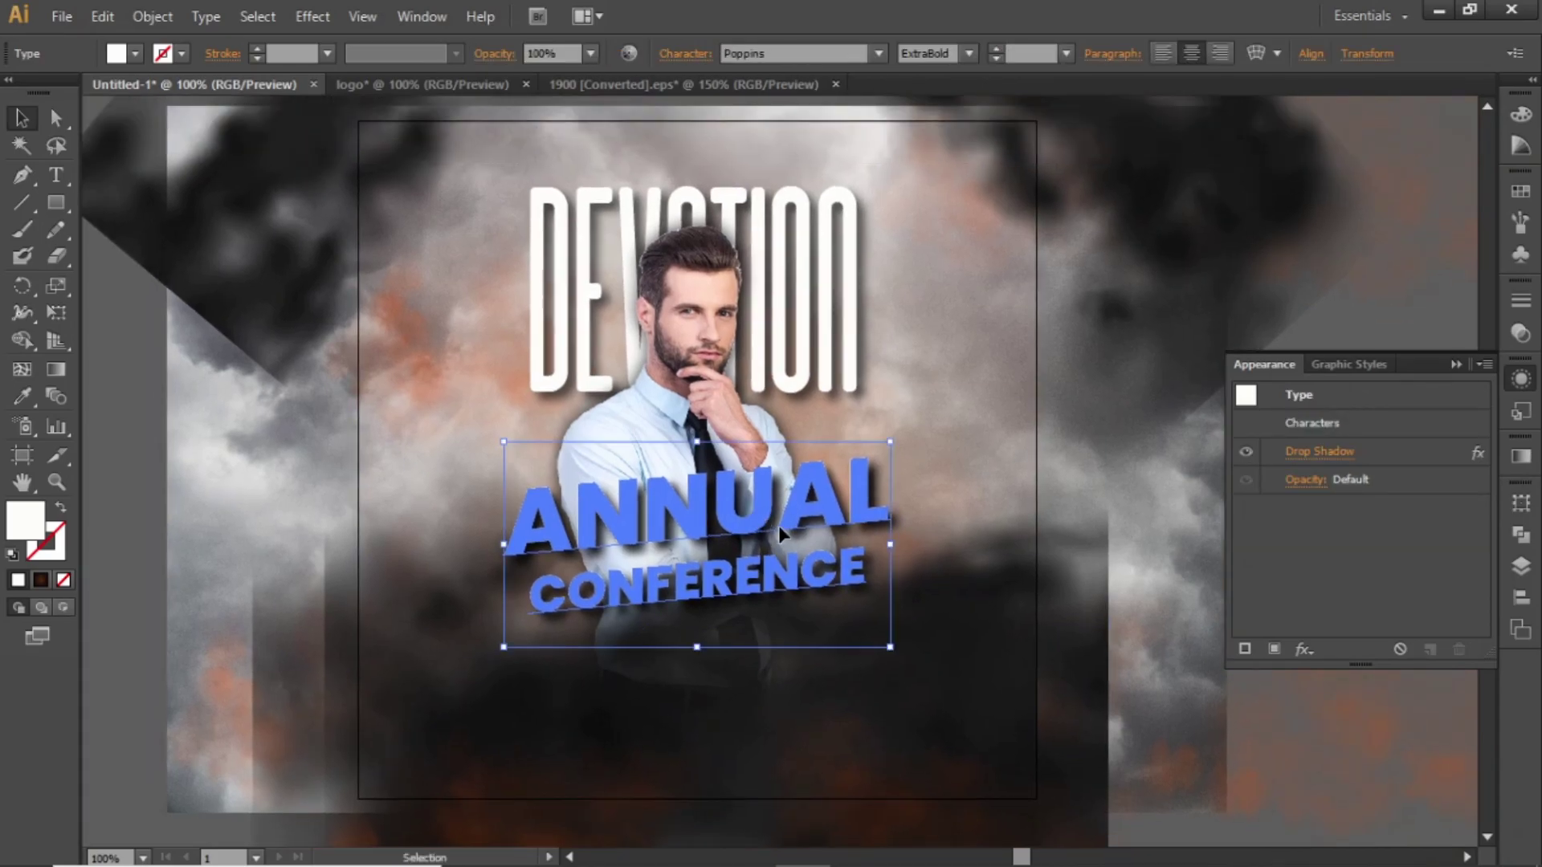
- Set the headline's leading to 40 pt in the Character panel
left_click(677, 55)
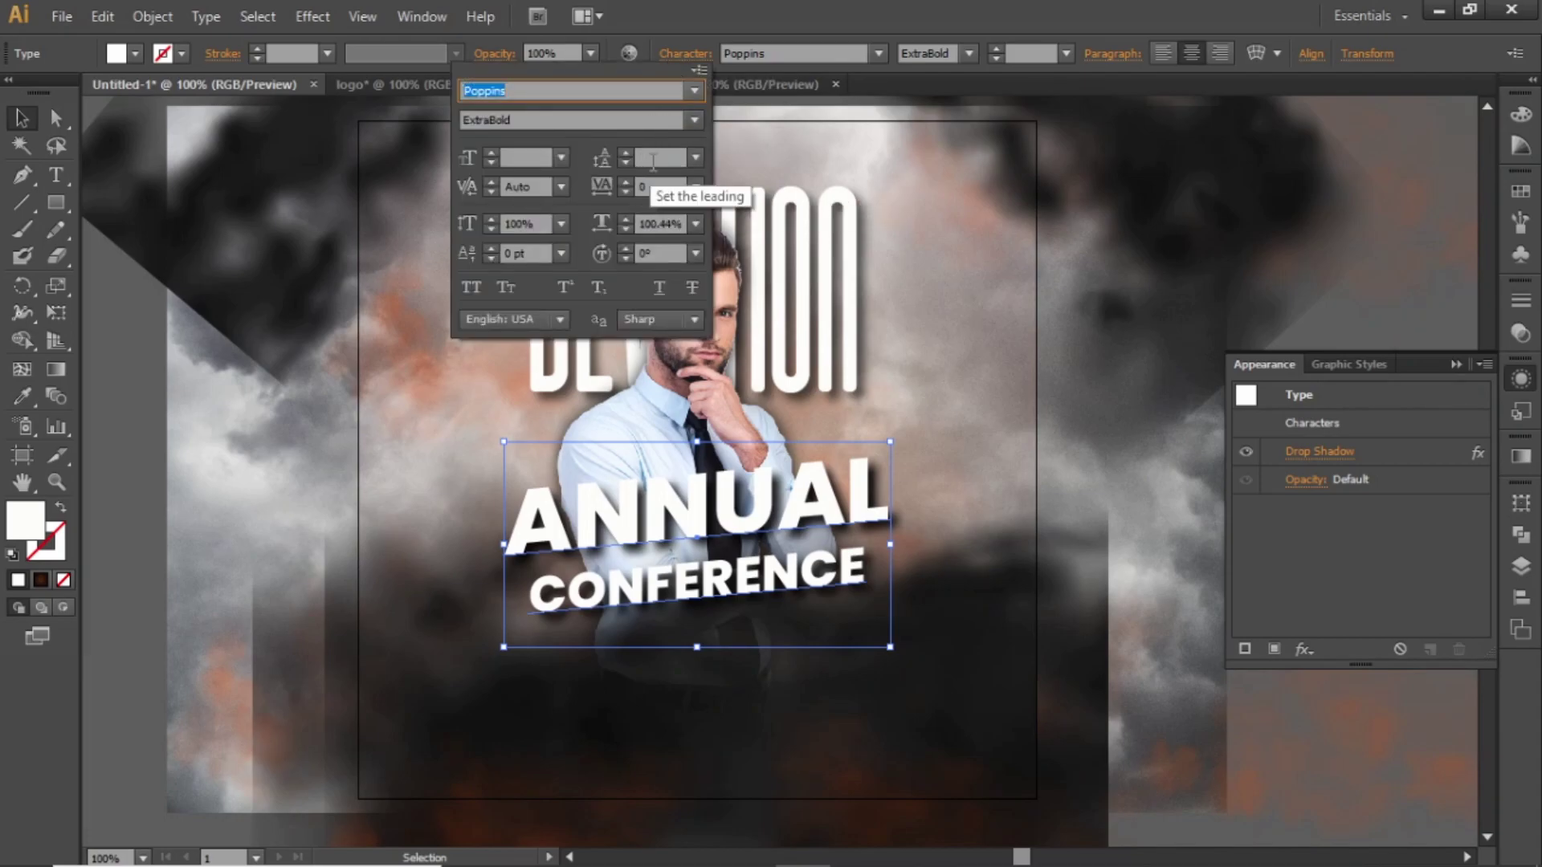
left_click(653, 163)
type("1")
key("Return")
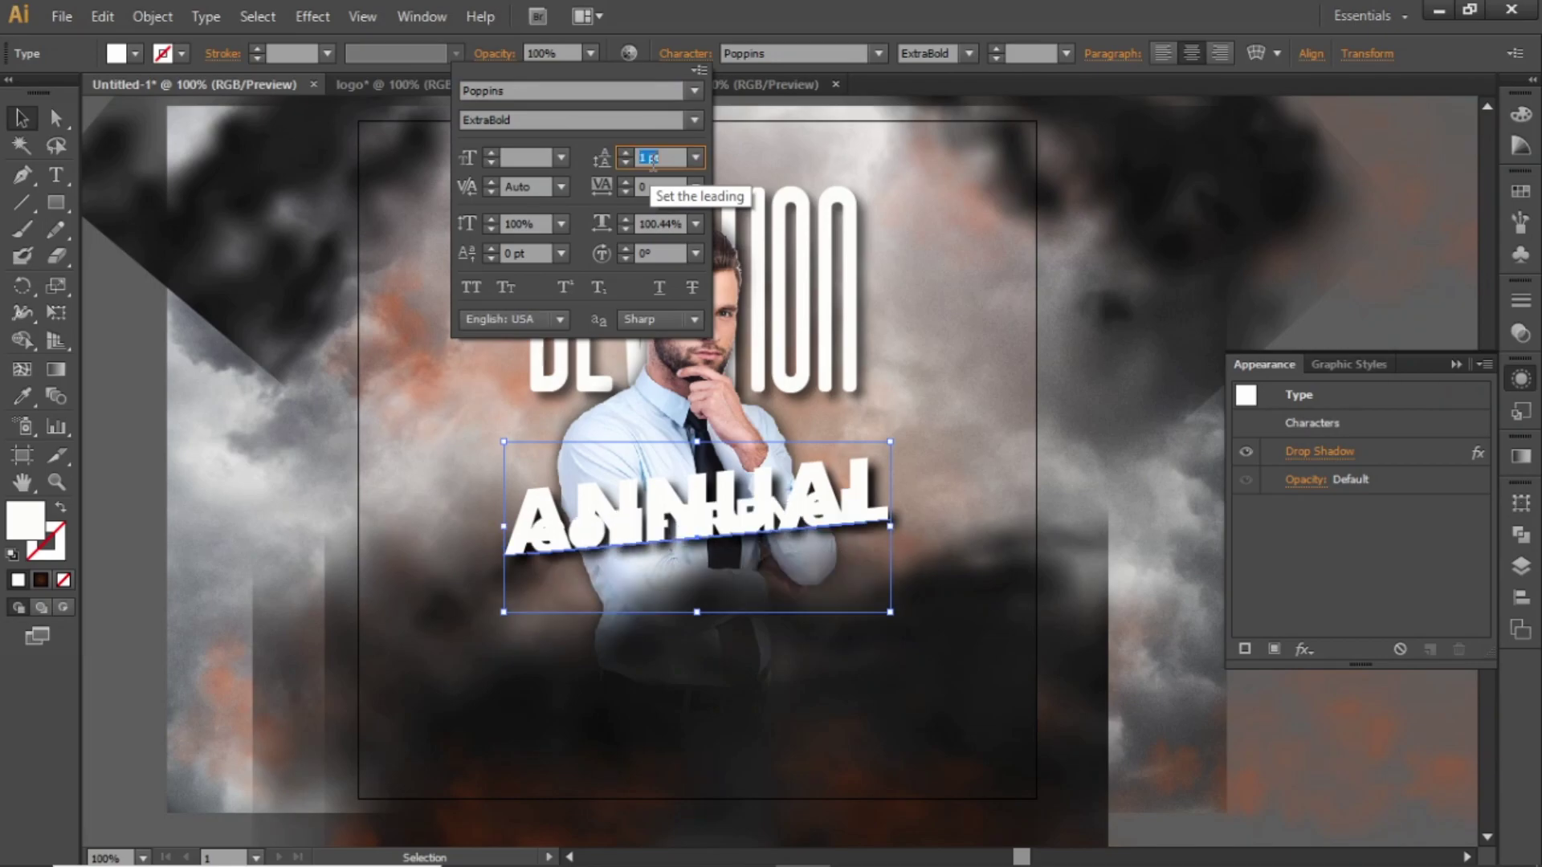
key("Up")
key("Up")
key("Up")
key("Up")
key("Up")
key("Up")
key("Up")
key("Up")
key("Up")
key("Up")
key("Up")
key("Up")
key("Up")
key("Up")
key("Up")
key("Up")
key("Up")
key("Up")
key("Up")
key("Up")
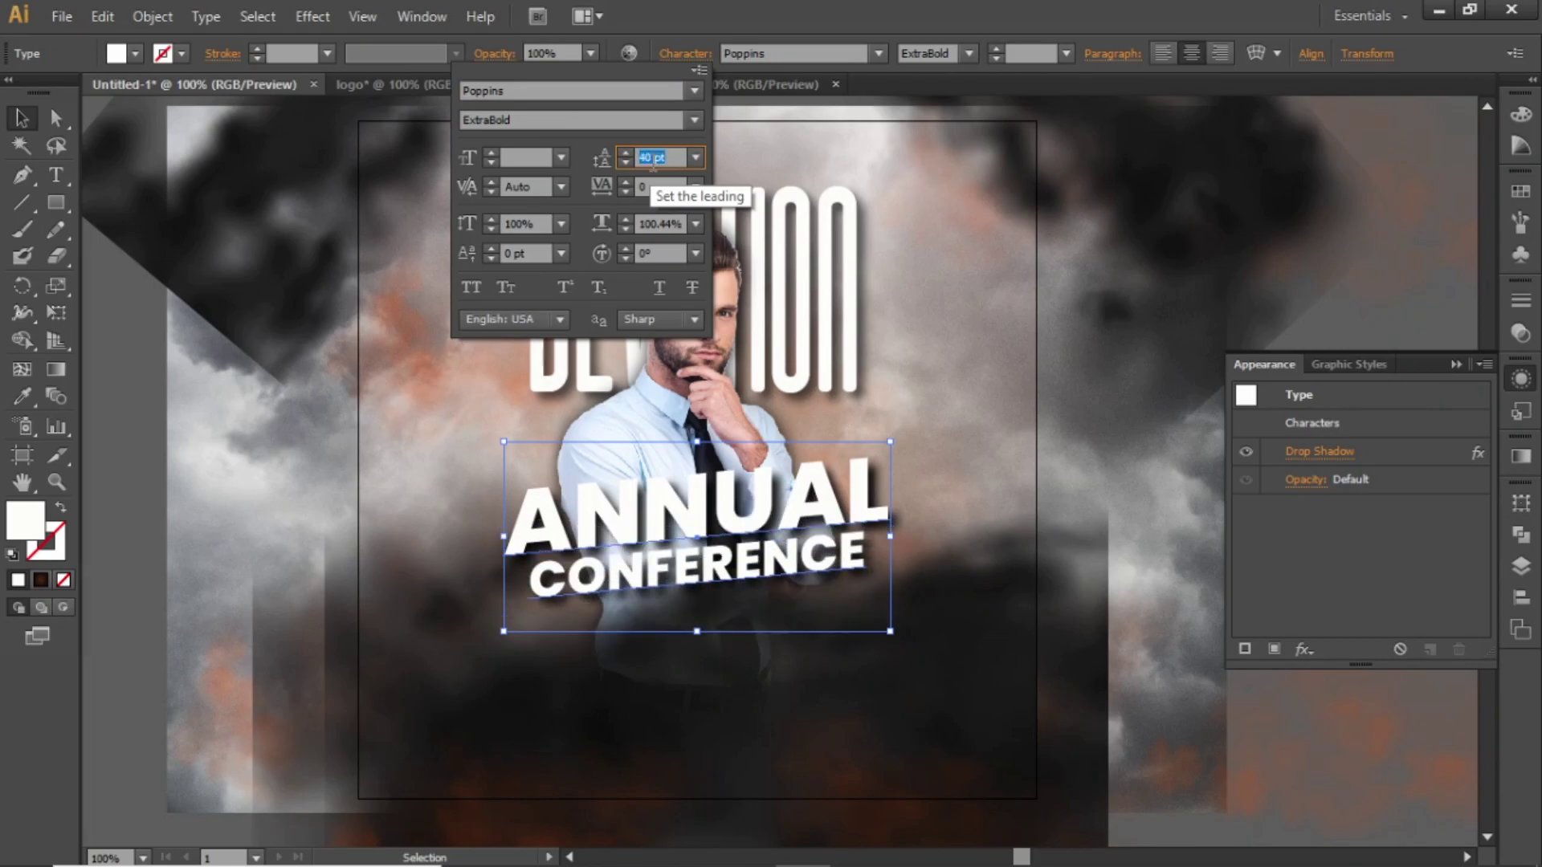
key("shift+Up")
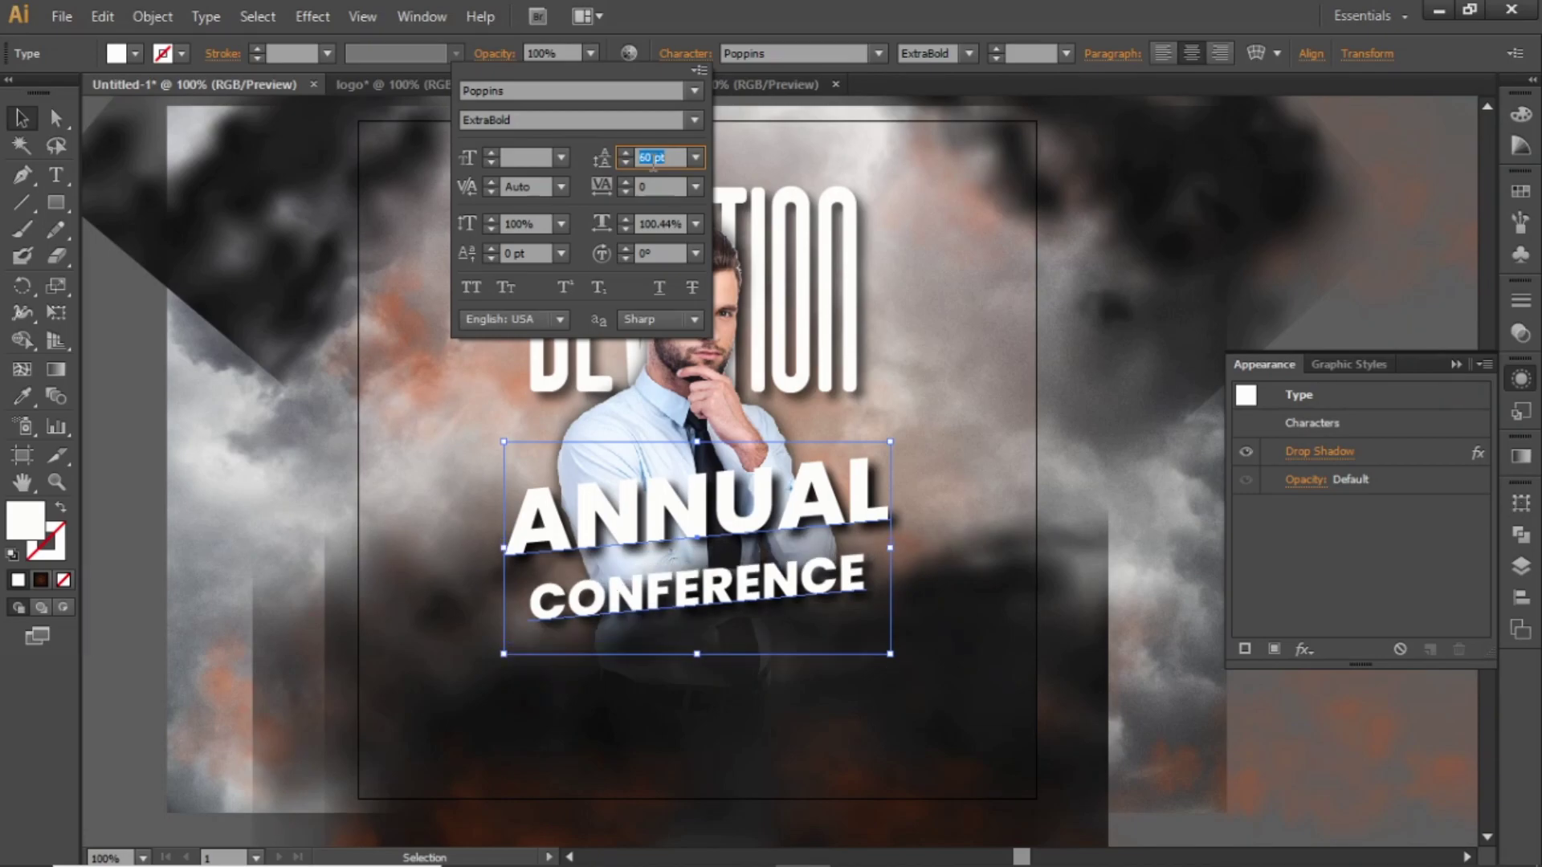
key("shift+Down")
key("shift+Down")
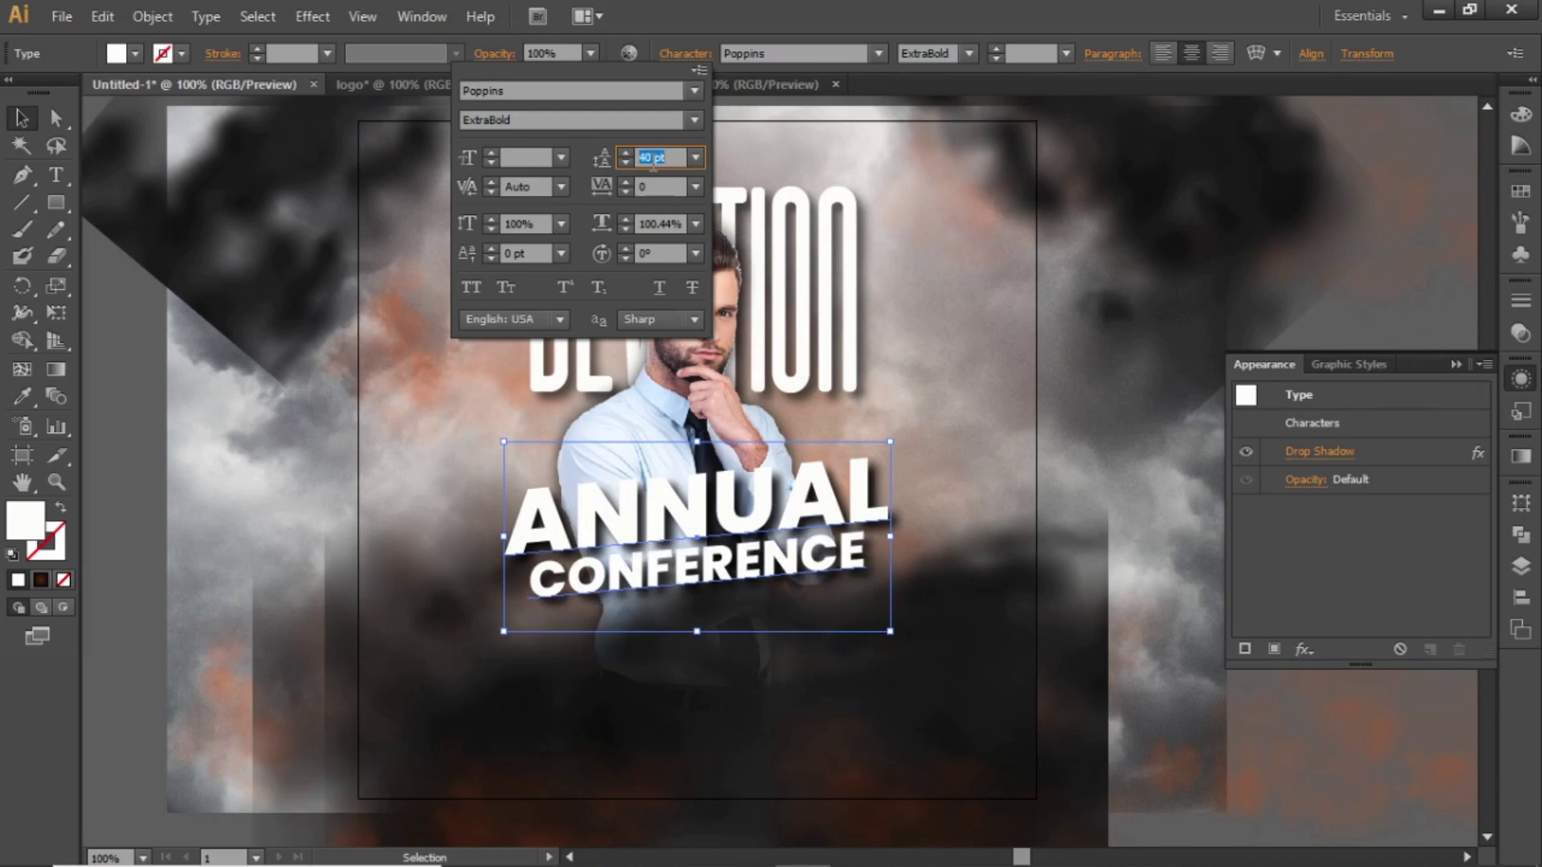
key("Up")
key("Up")
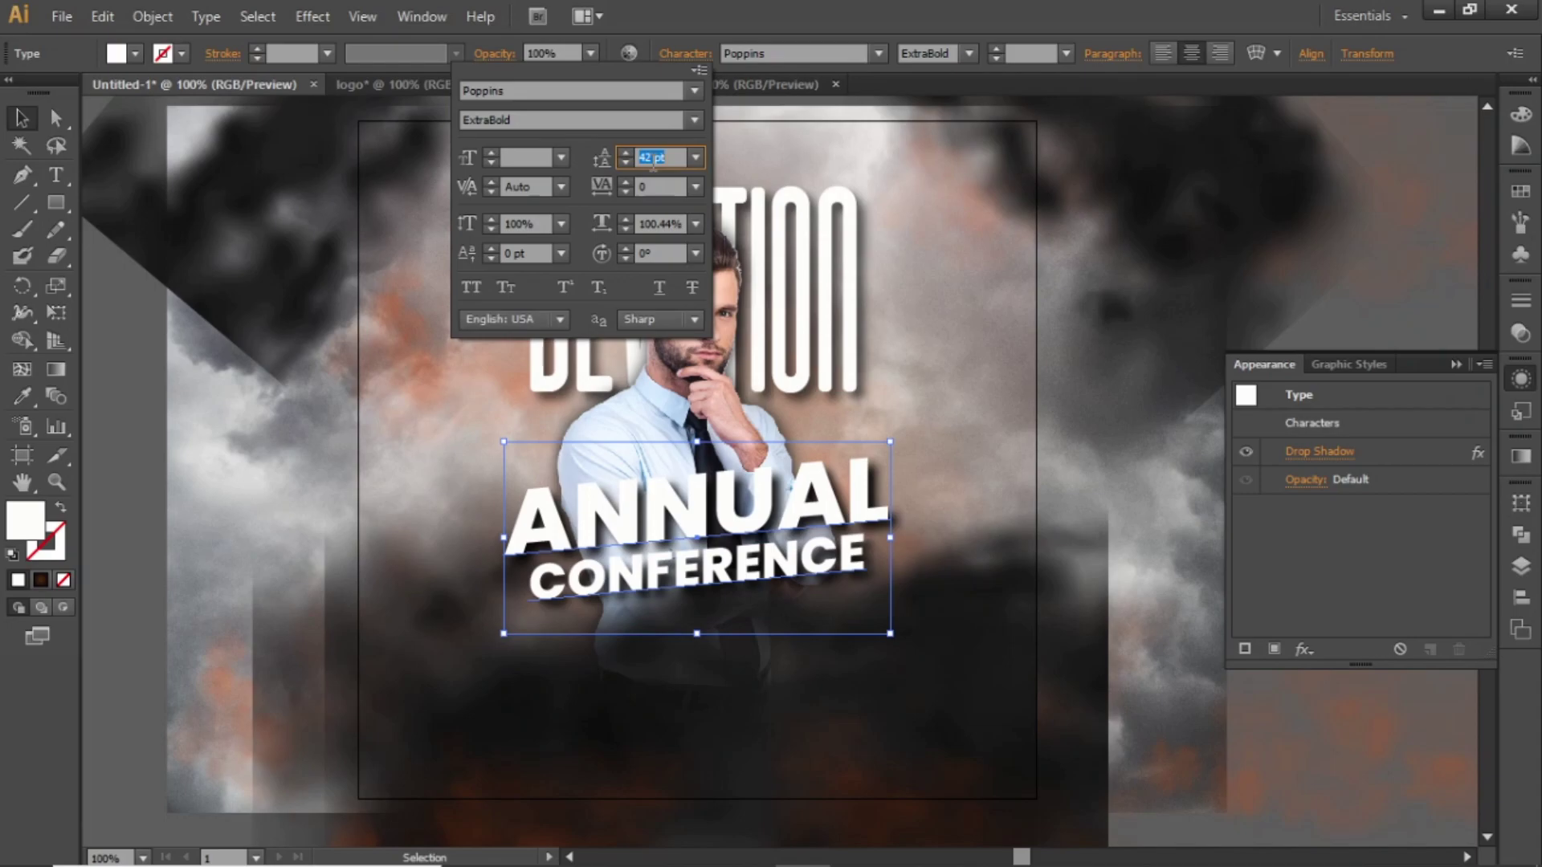
key("Down")
key("Down")
key("Return")
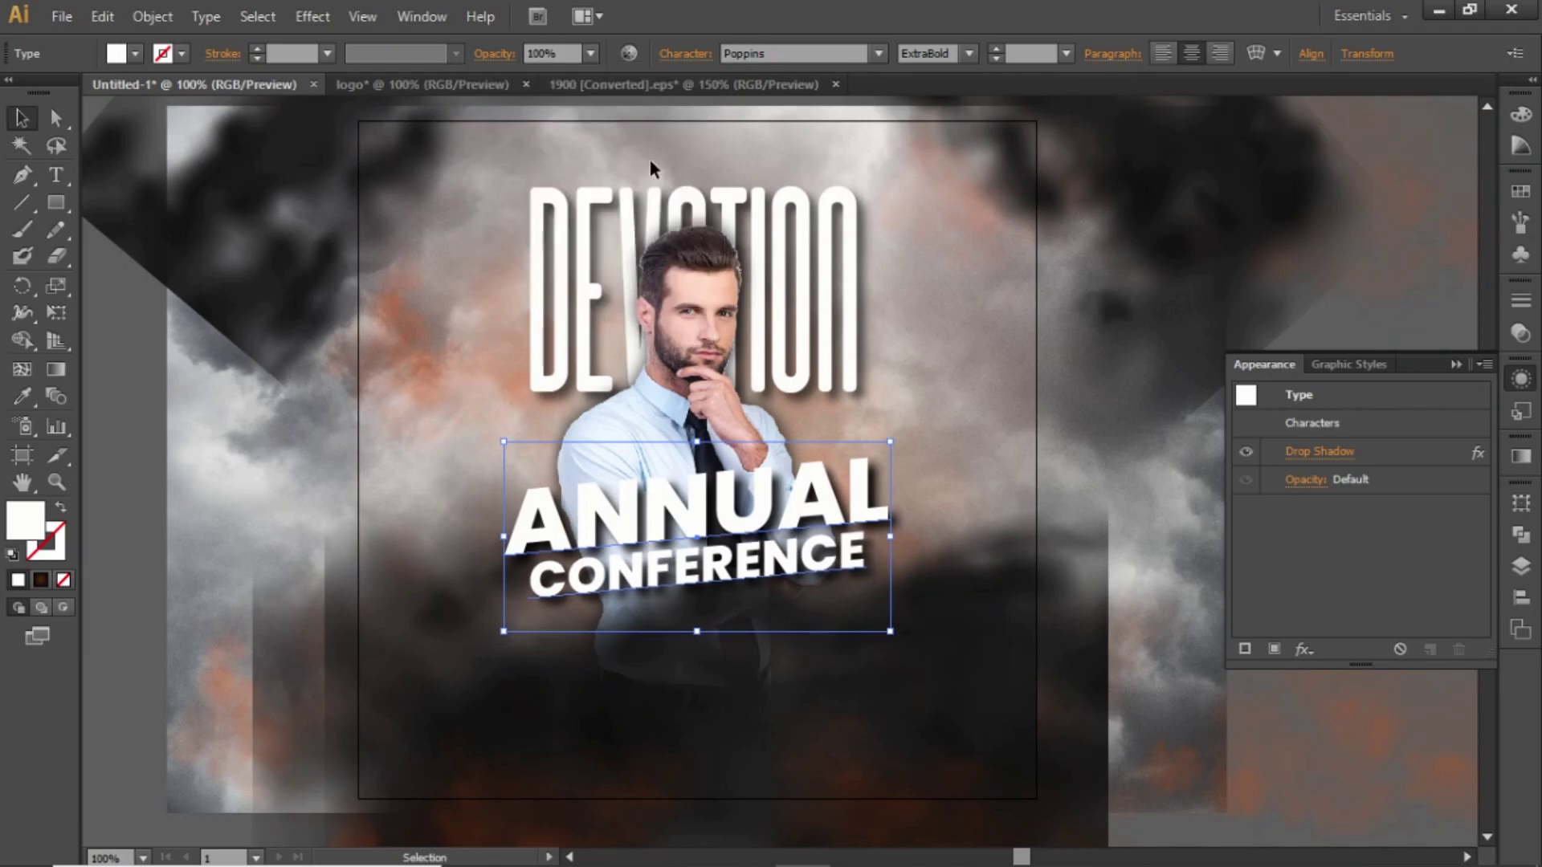
- Drag the headline lower and scale it proportionally to about 394 × 194 px
left_click(93, 411)
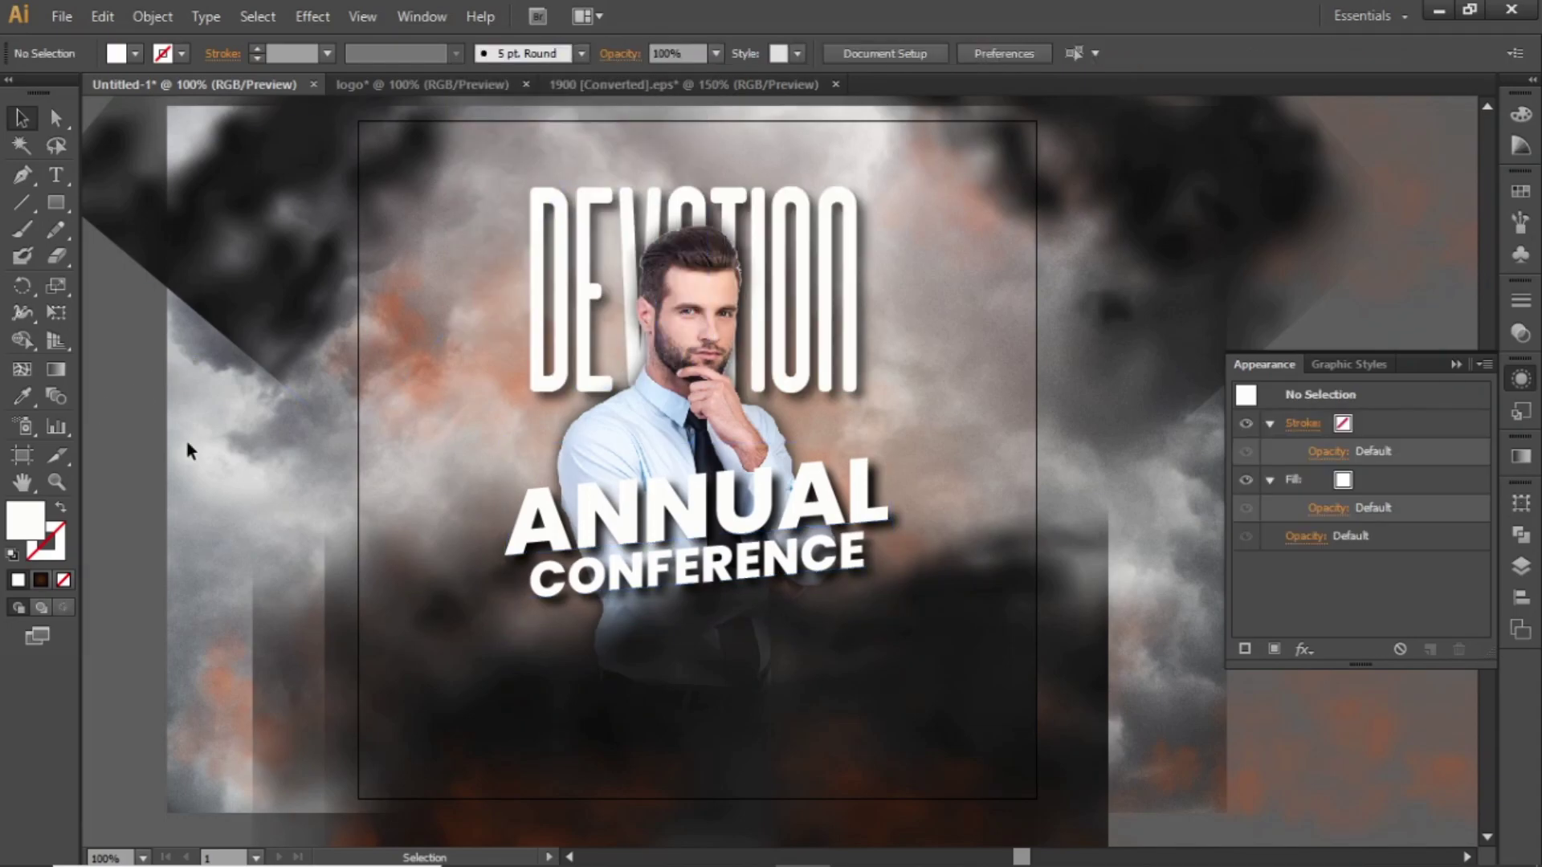
left_click(825, 527)
left_click_drag(826, 526, 828, 567)
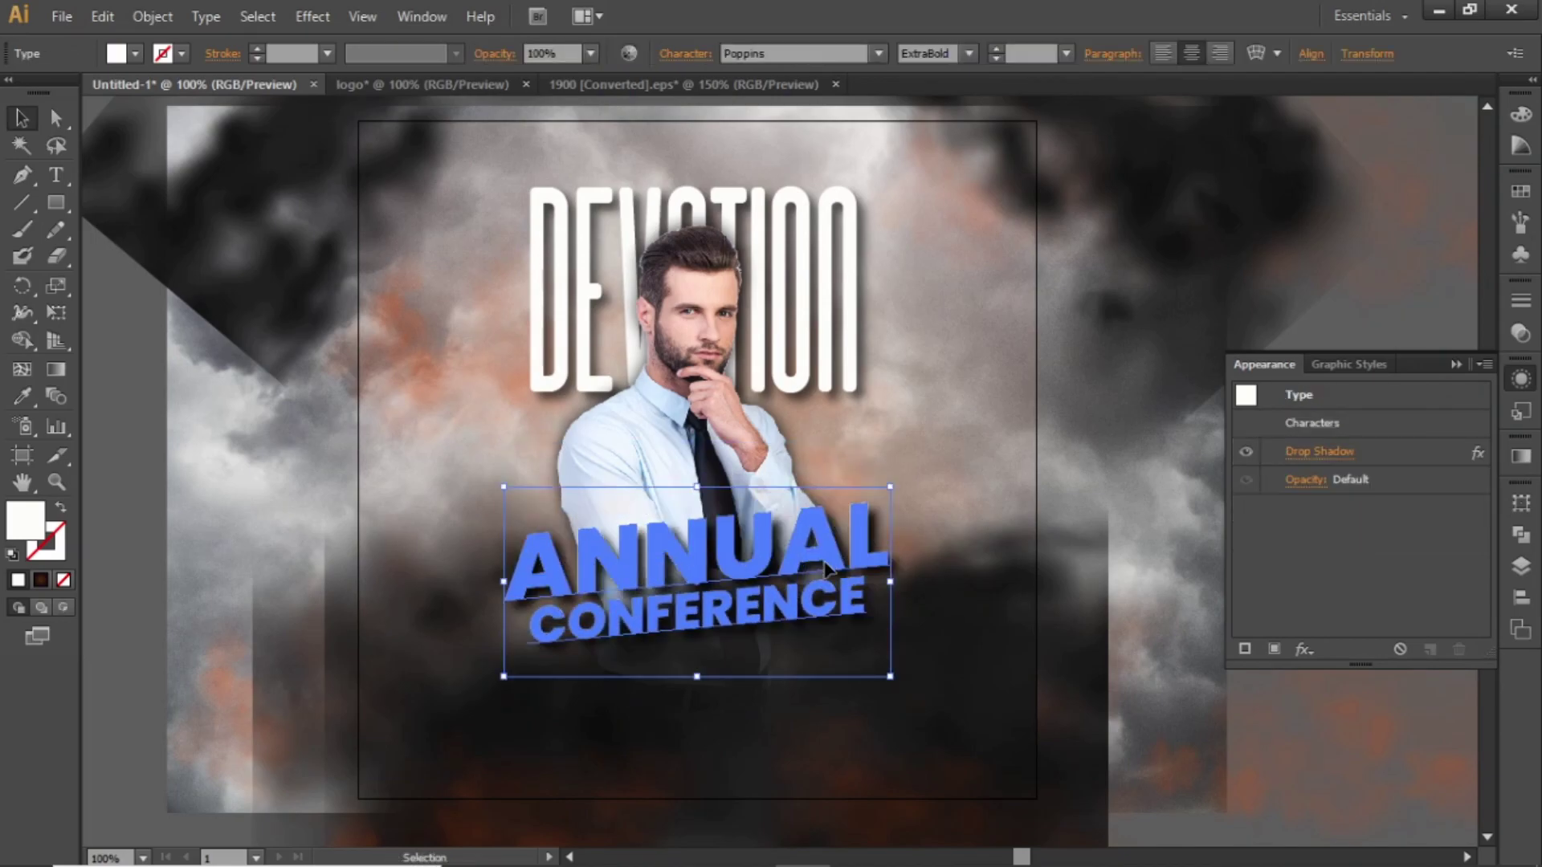
key("shift+Down")
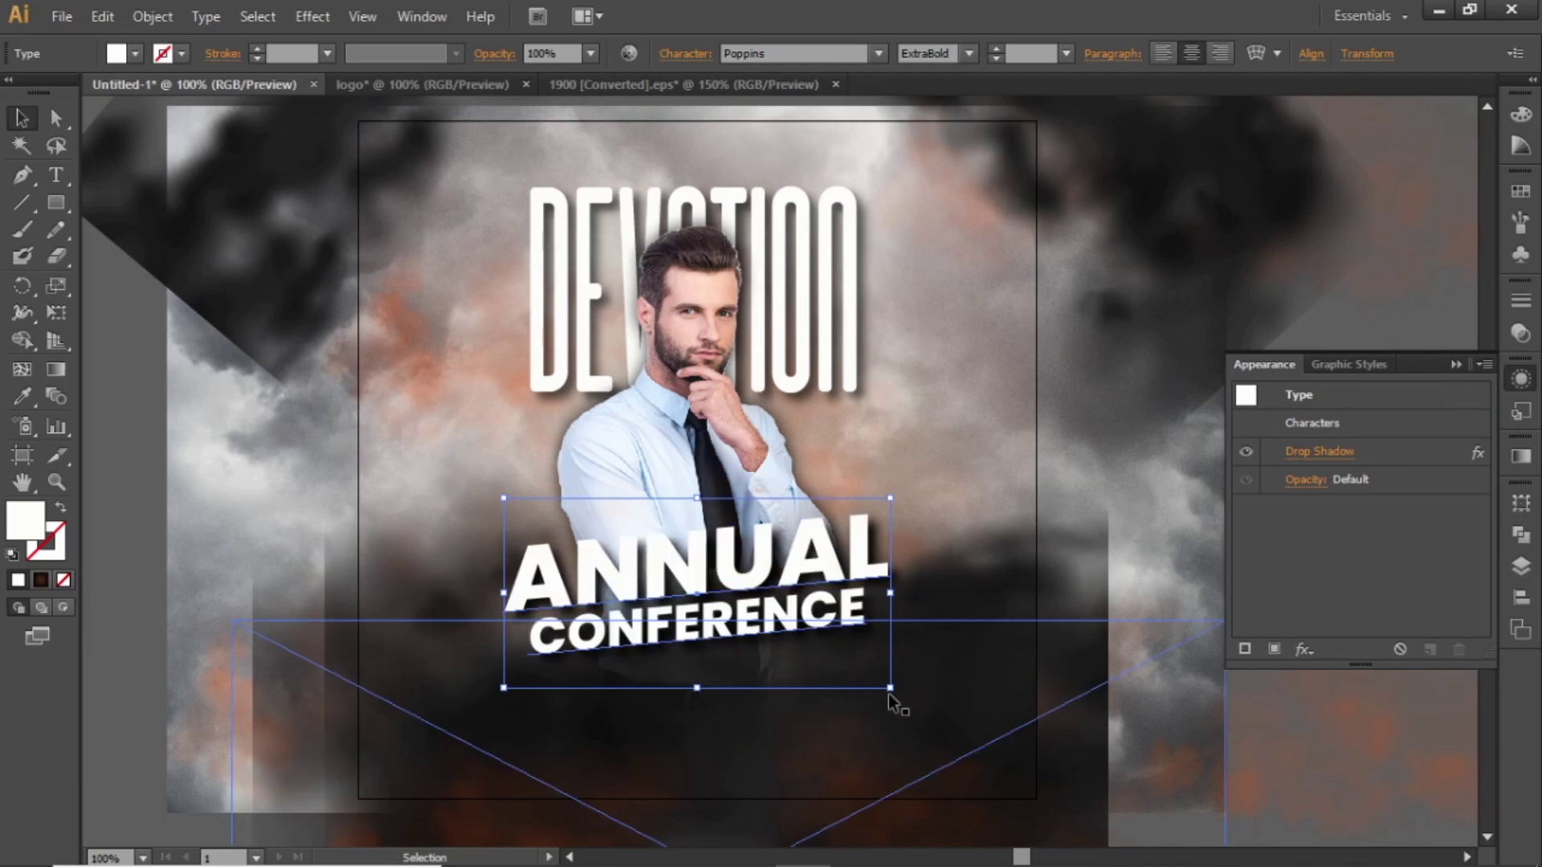
left_click_drag(890, 688, 919, 714)
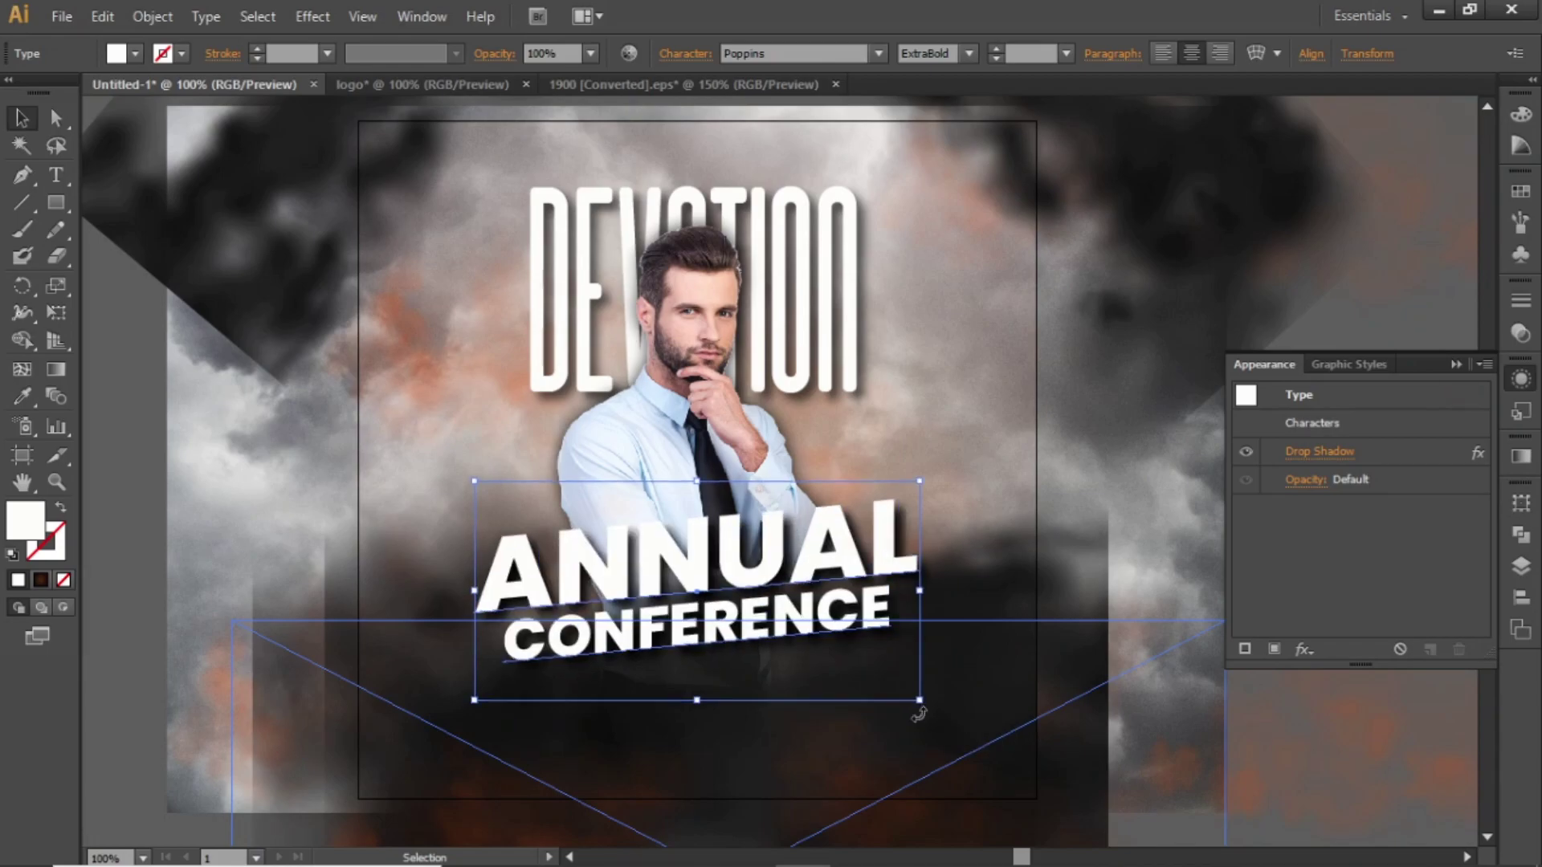
left_click(122, 451)
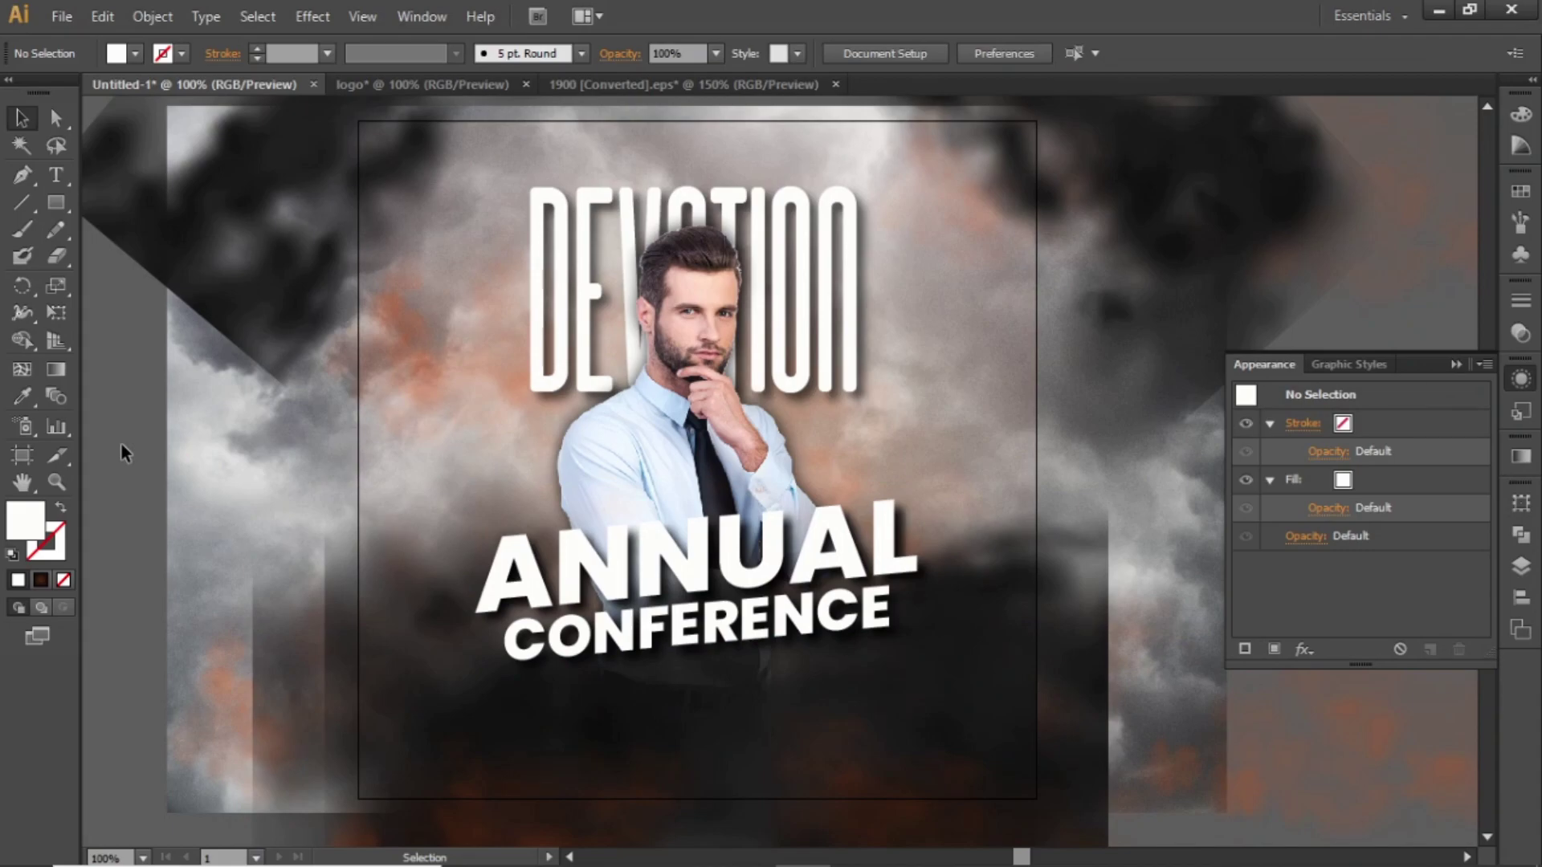
key("ctrl+minus")
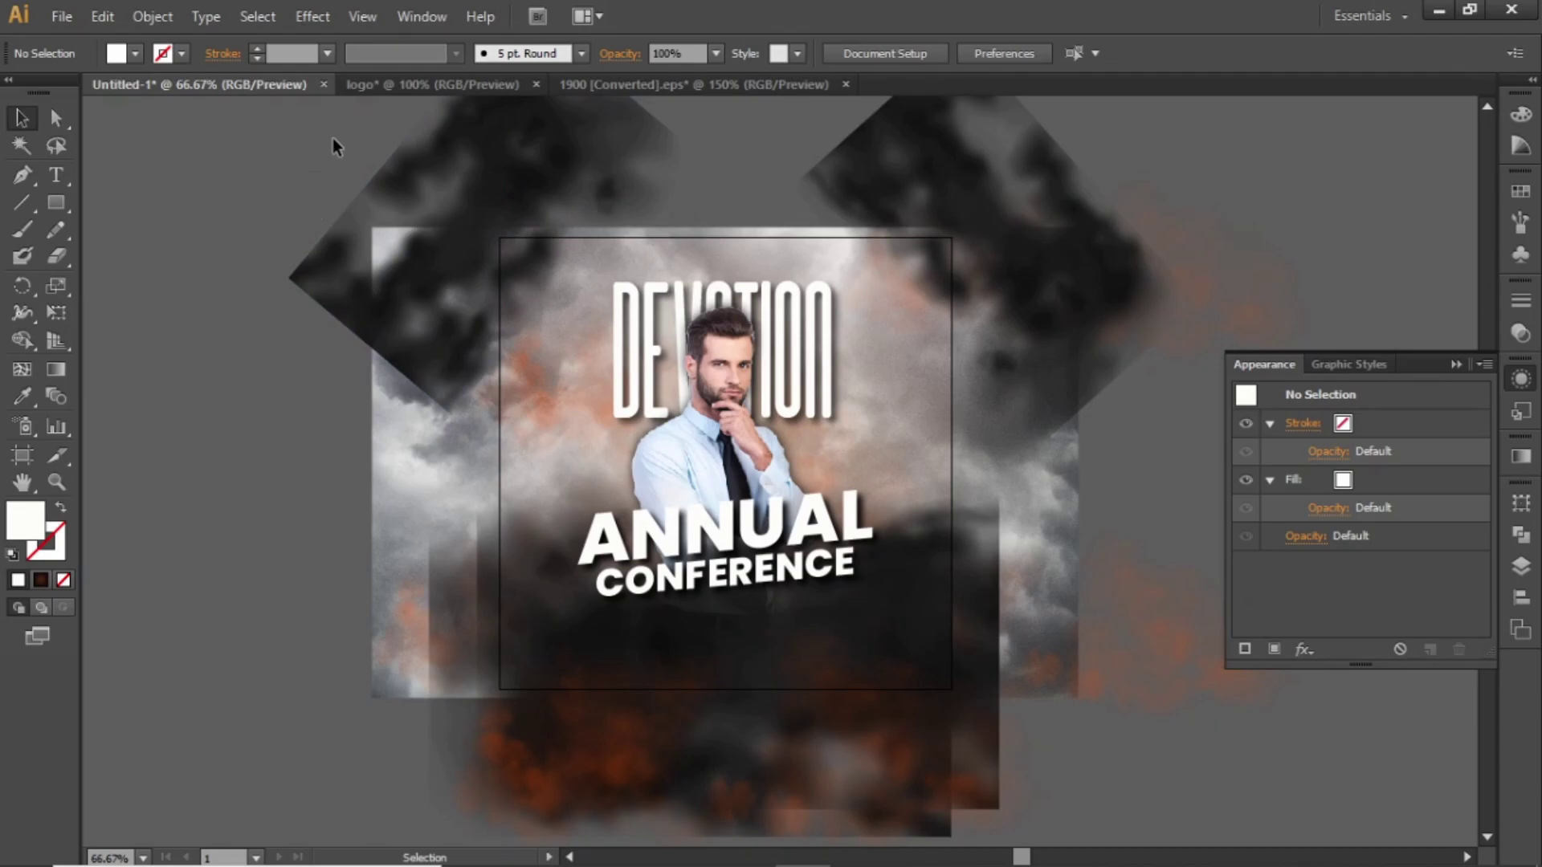
- Bring the orange diamond logo from the logo document onto the flyer's top-left area
left_click(395, 84)
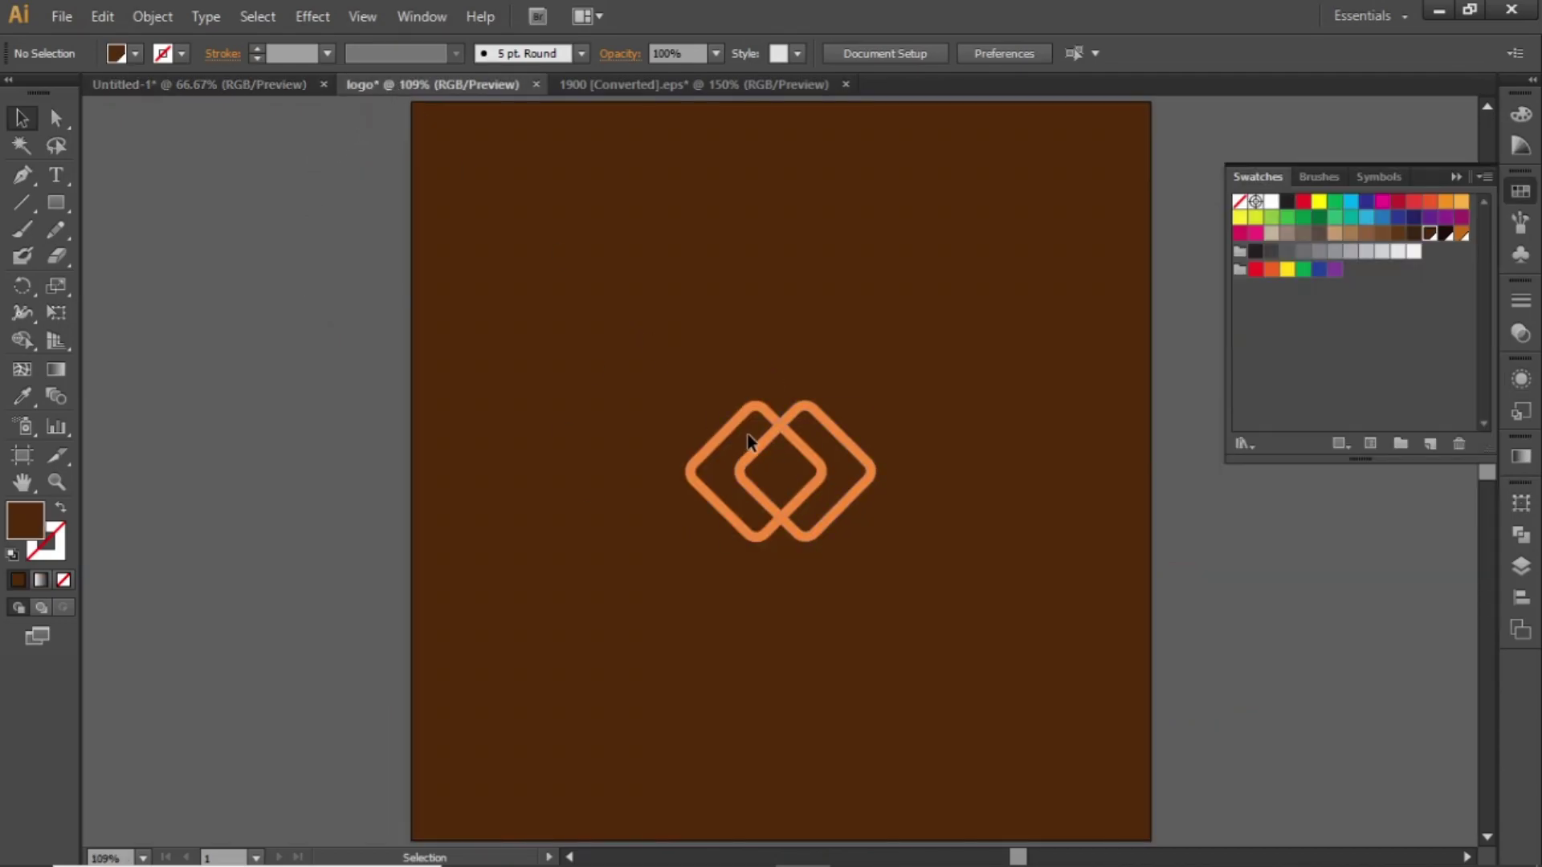
left_click(773, 440)
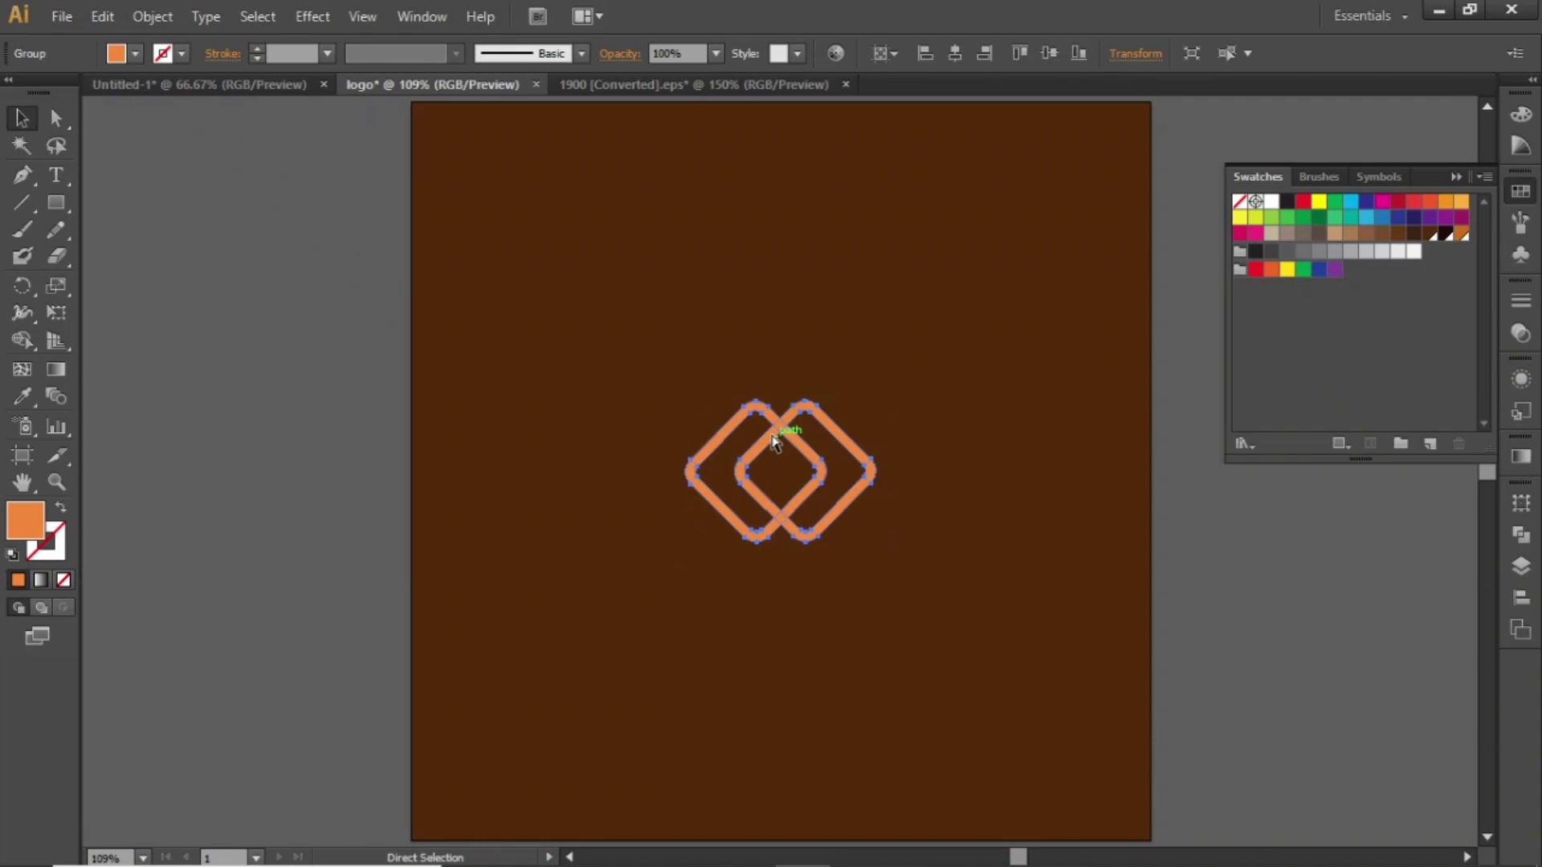
left_click_drag(773, 440, 519, 296)
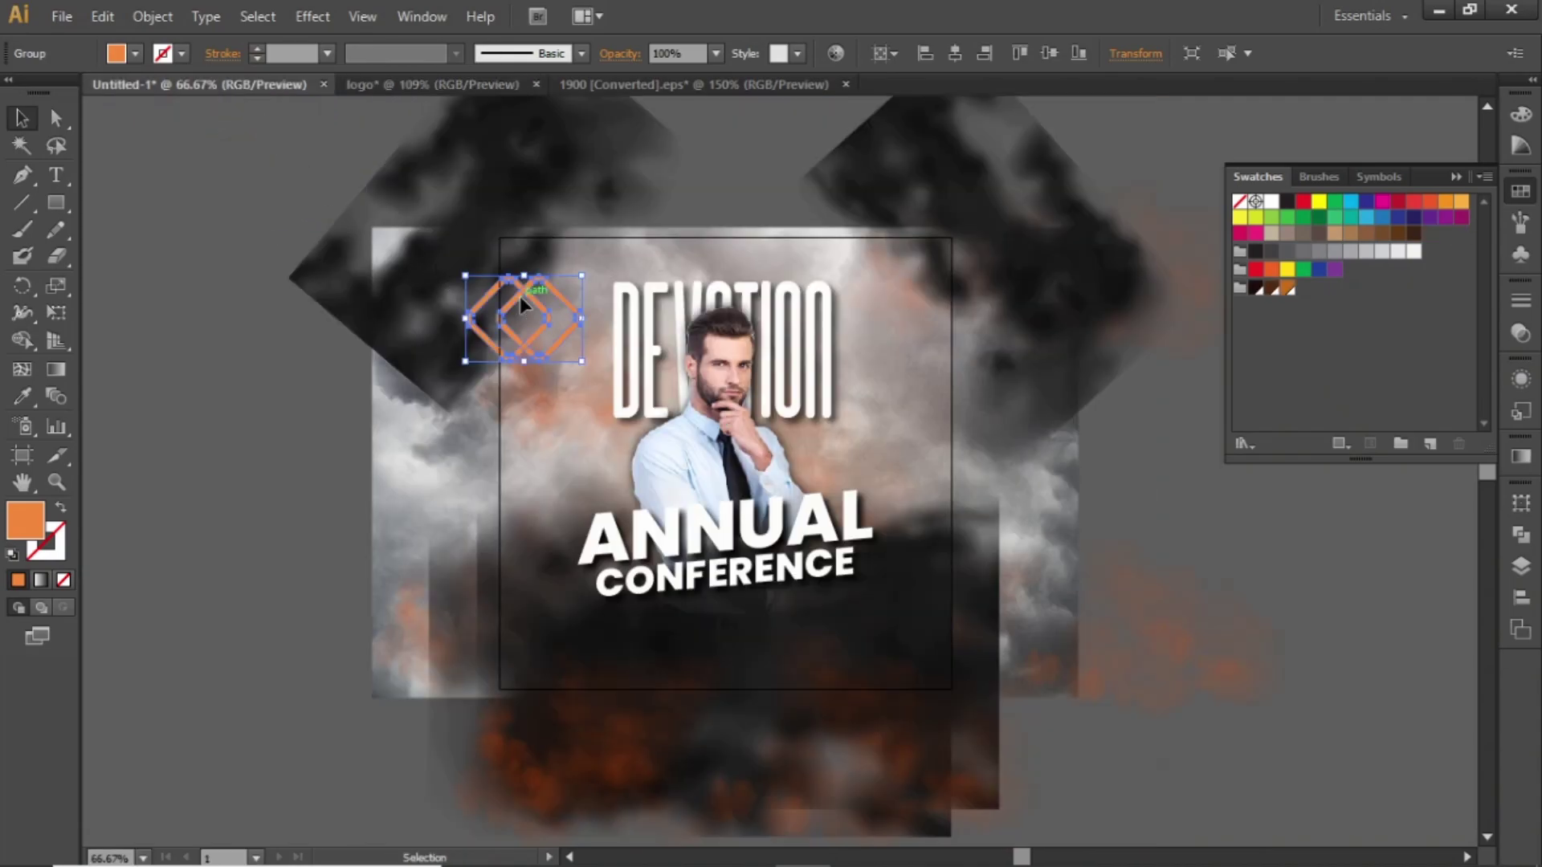
key("ctrl+plus")
key("ctrl+plus")
key("space")
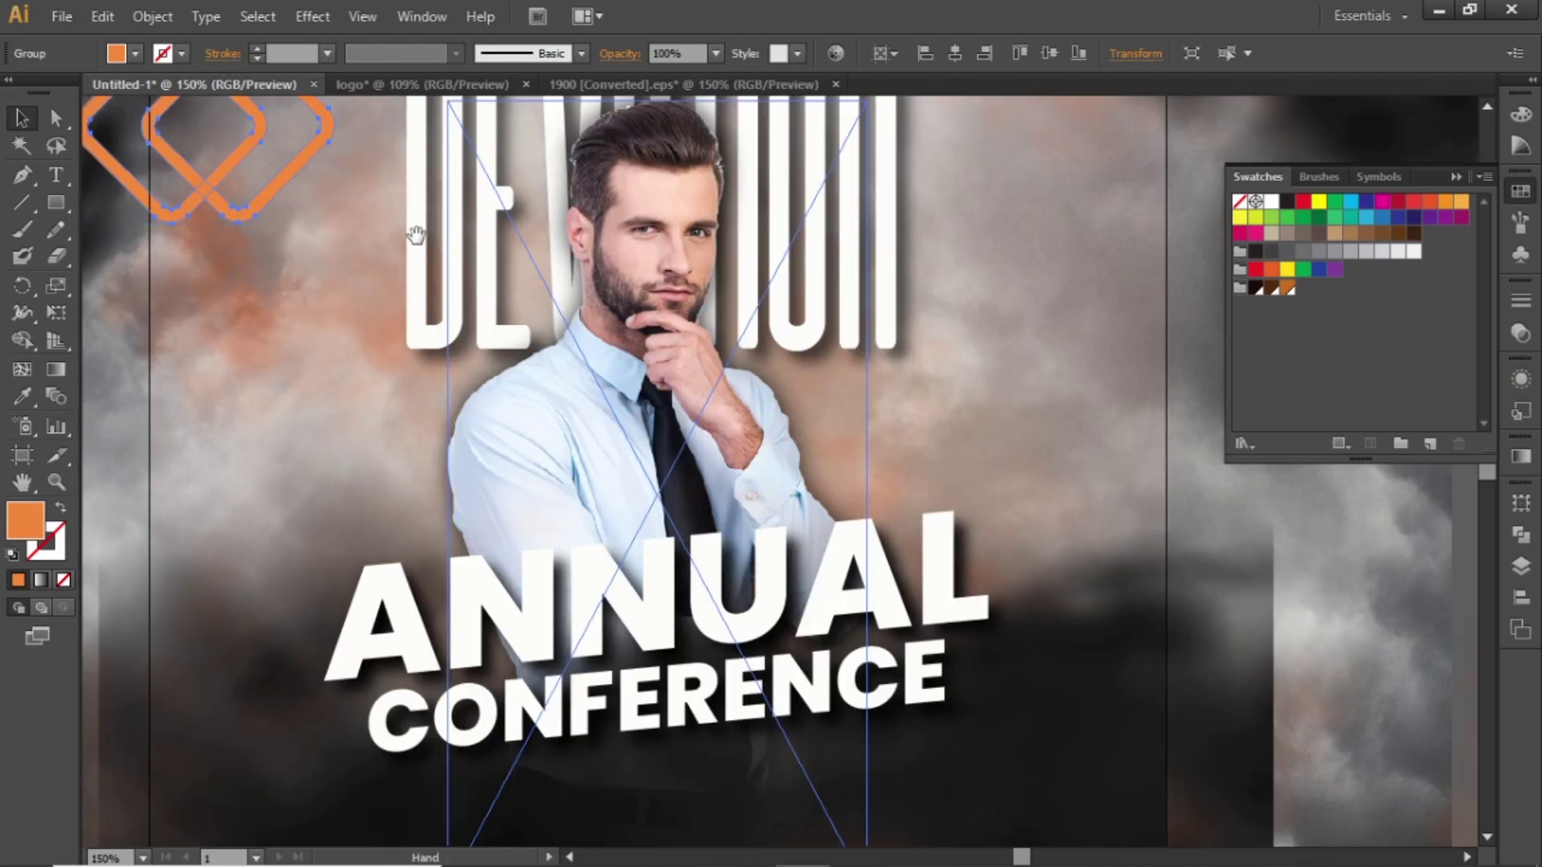
left_click_drag(415, 233, 707, 609)
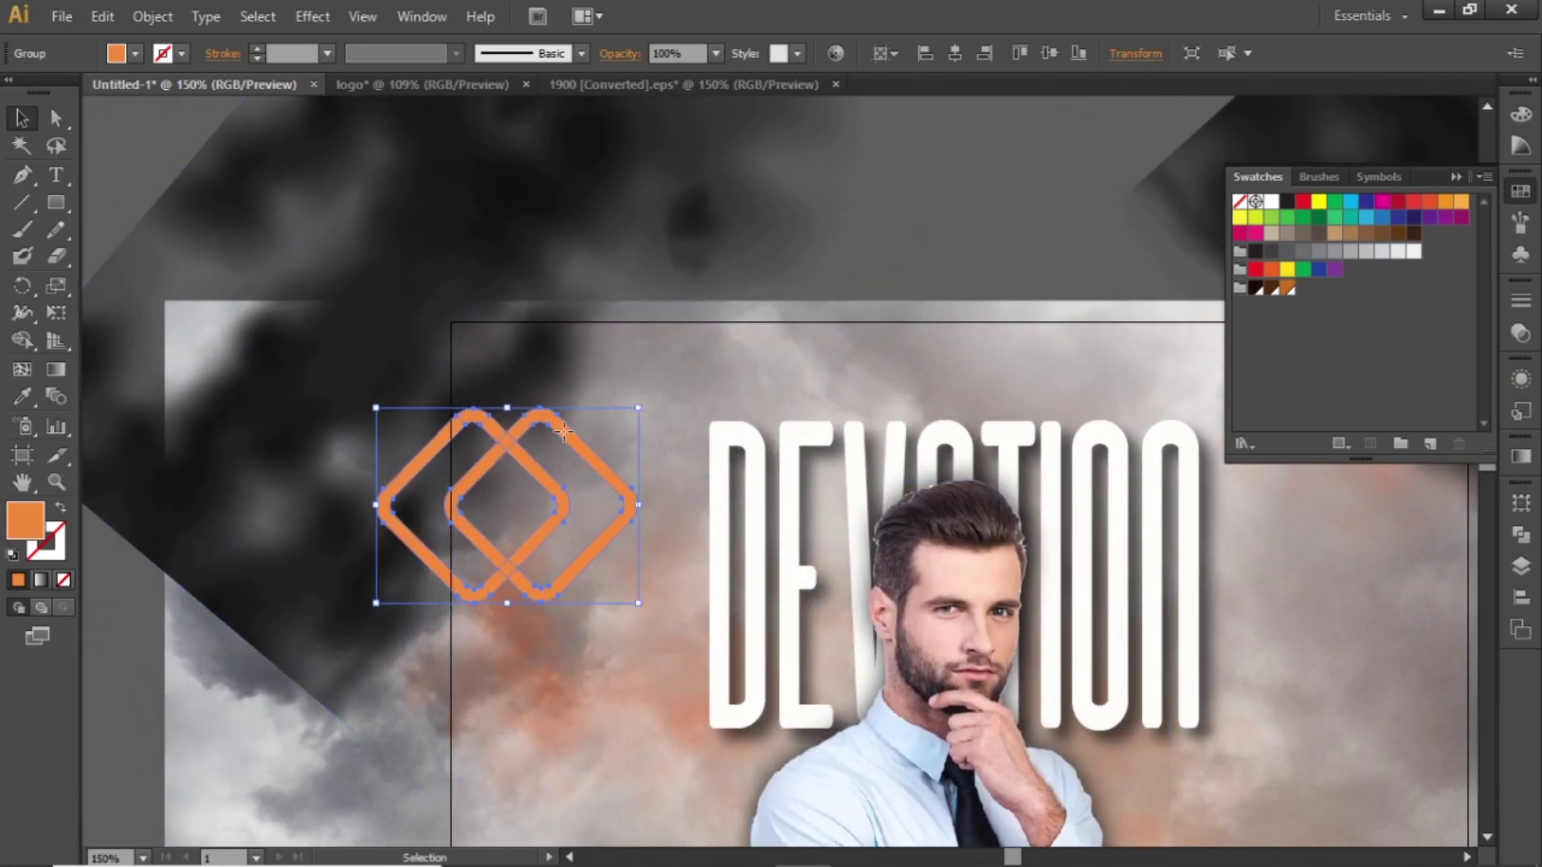
- Scale the logo down and tuck it into the top-left corner beside DEVOTION
left_click_drag(564, 432, 611, 379)
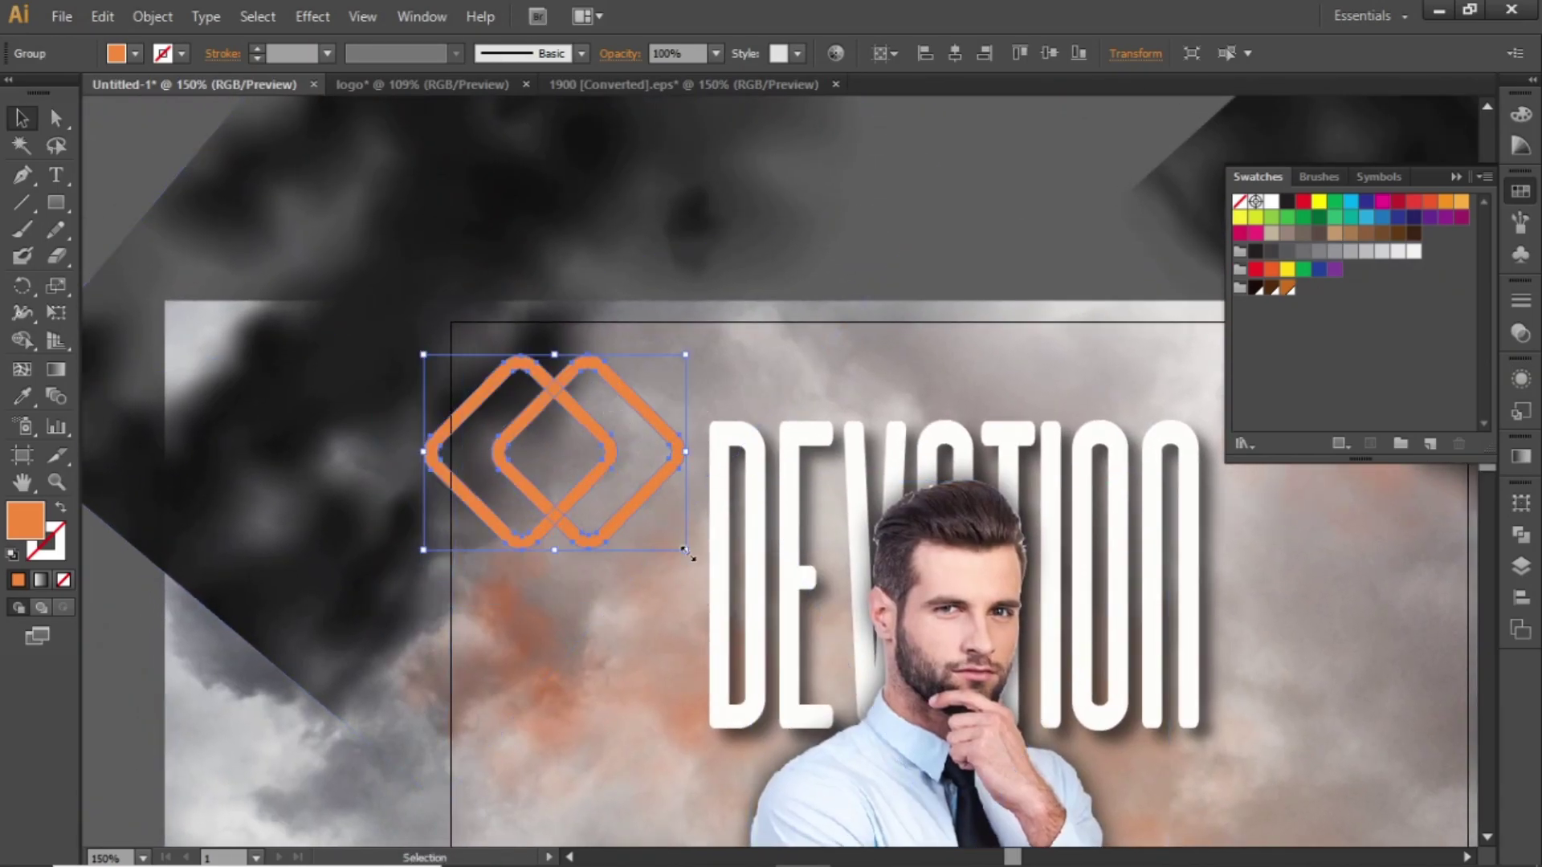
left_click_drag(685, 551, 619, 499)
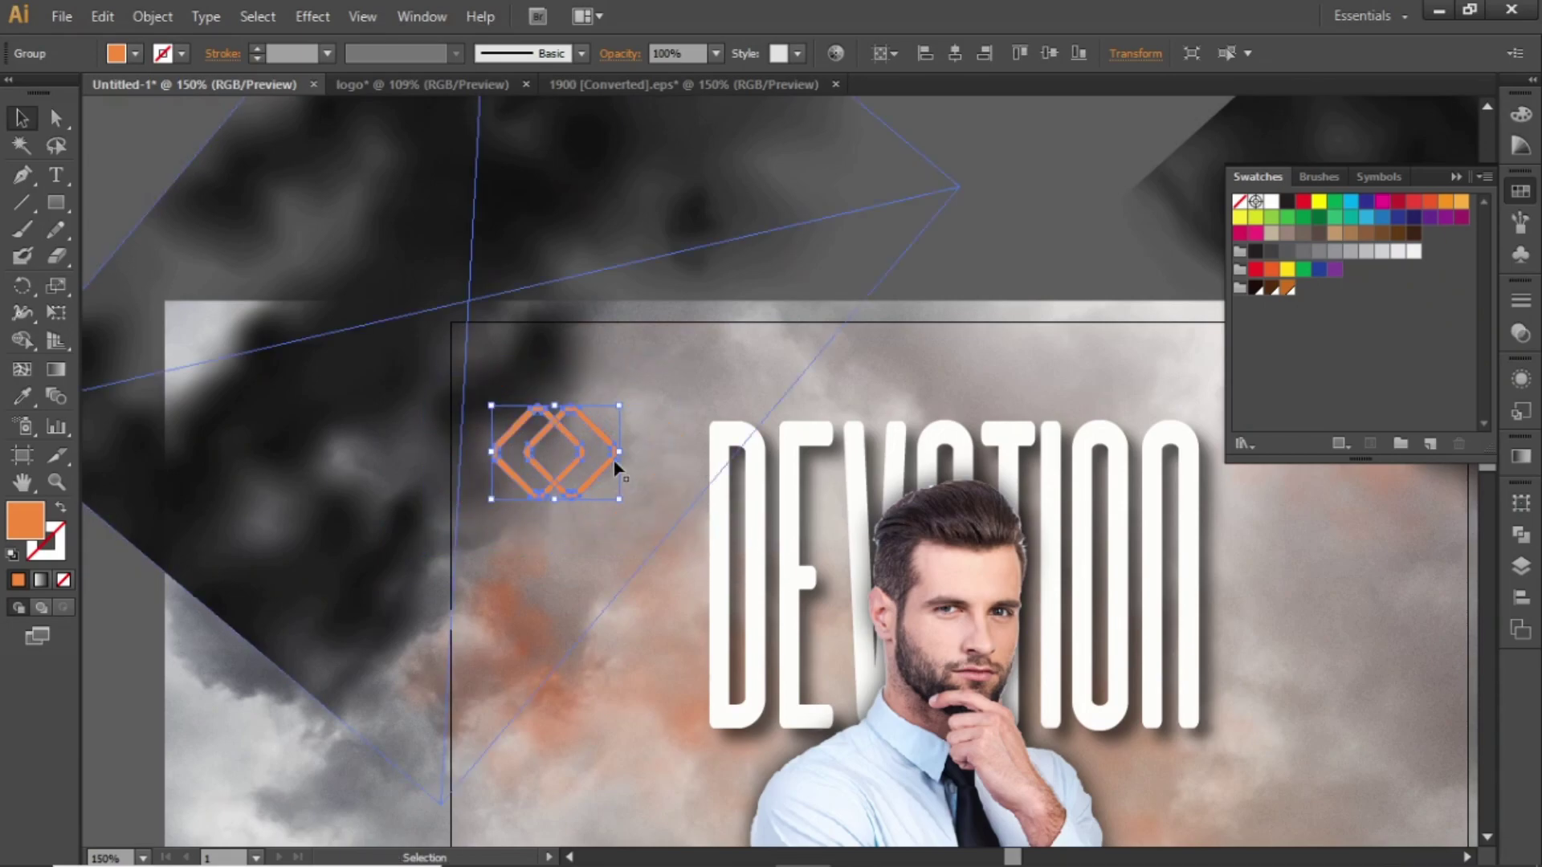
left_click_drag(557, 418, 563, 380)
left_click_drag(624, 454, 604, 427)
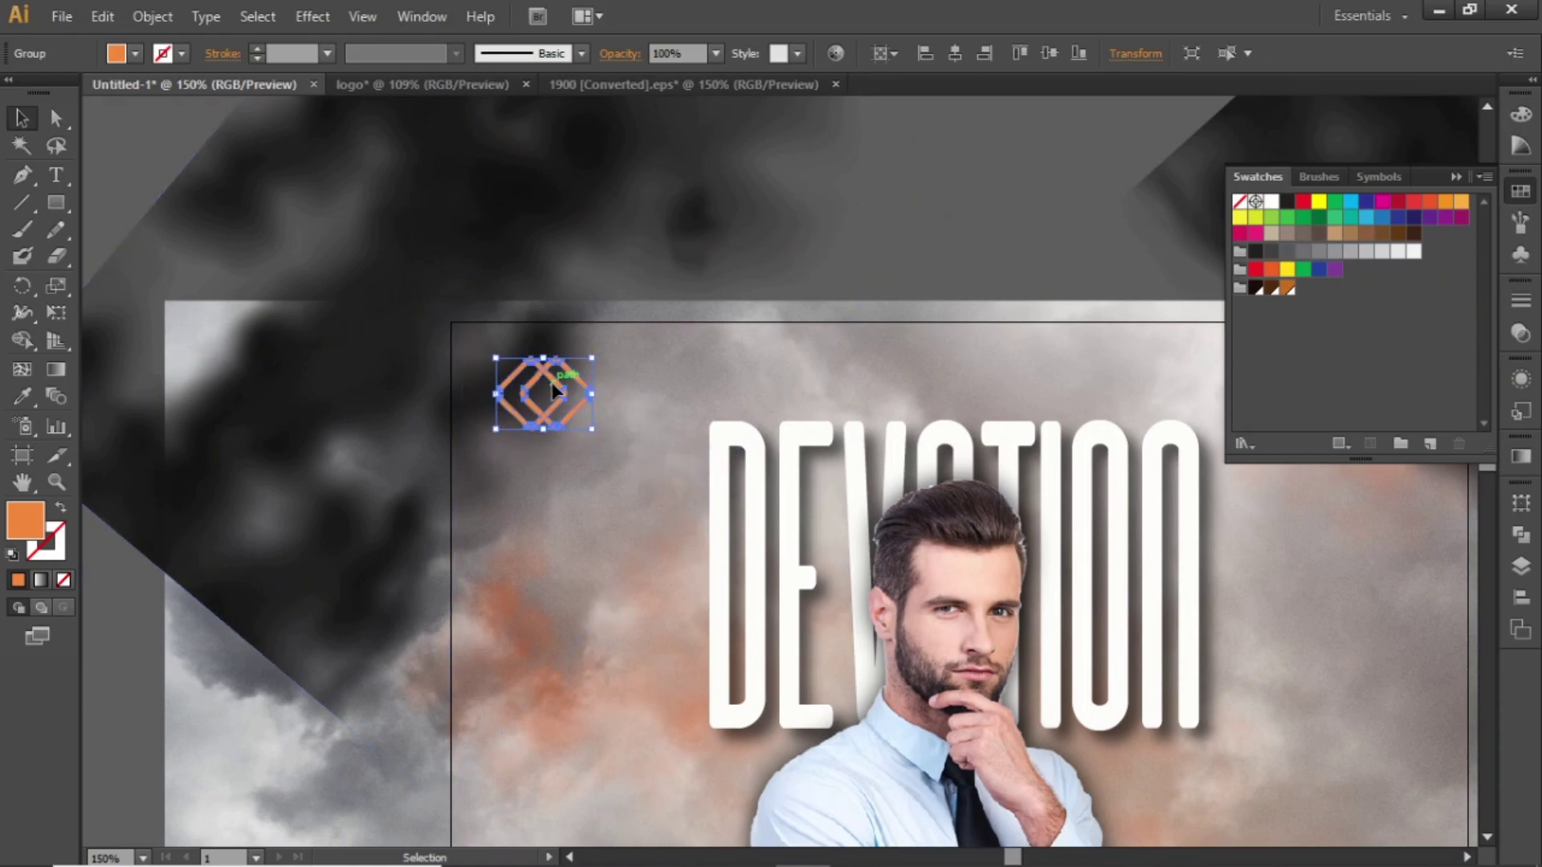
left_click_drag(556, 382, 562, 383)
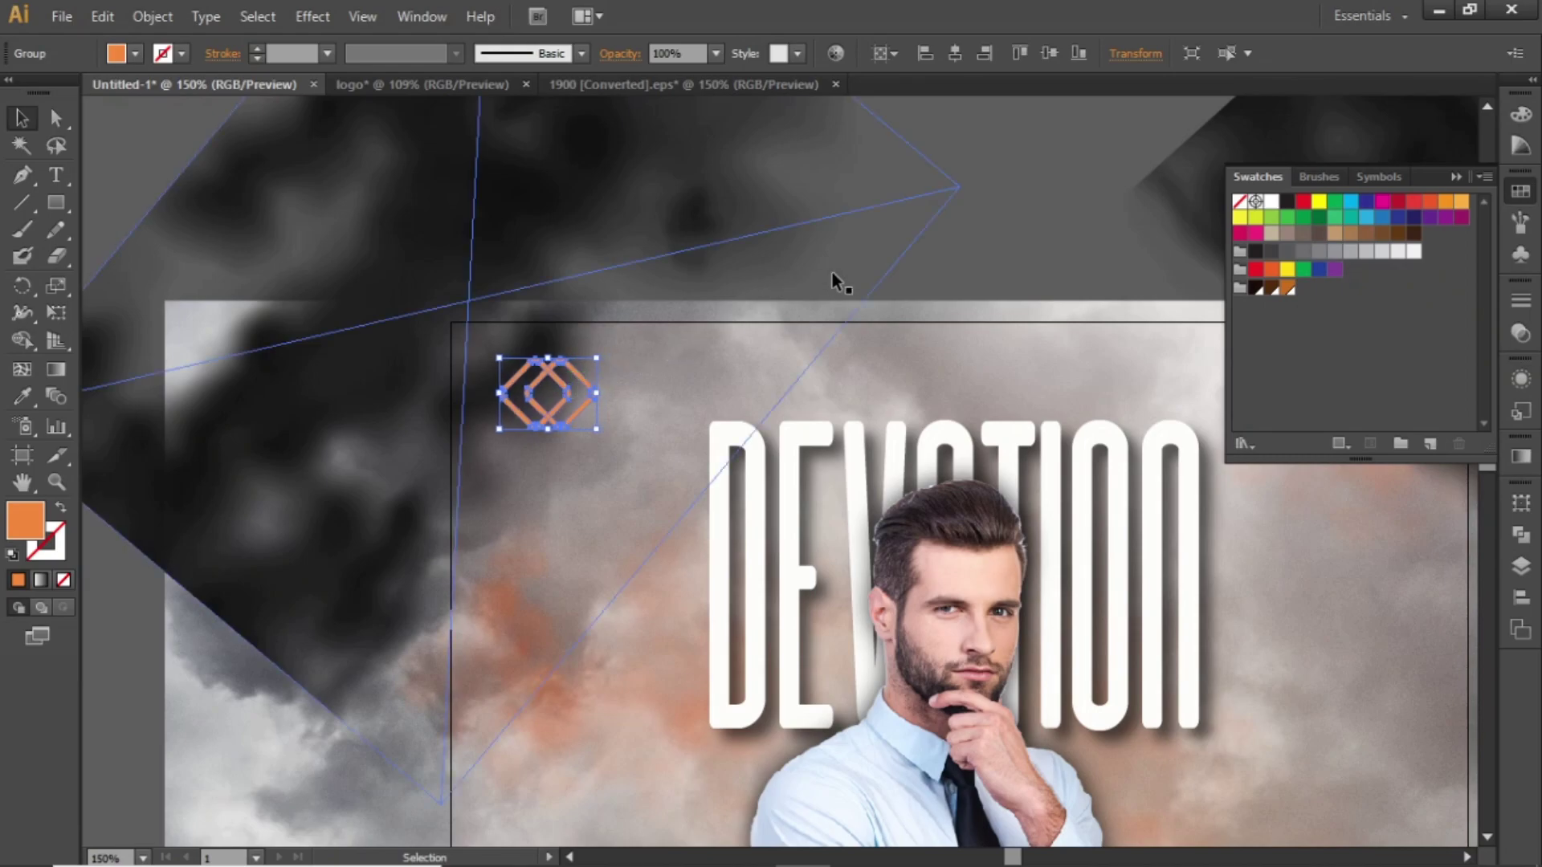
left_click(981, 260)
key("ctrl+minus")
key("ctrl+minus")
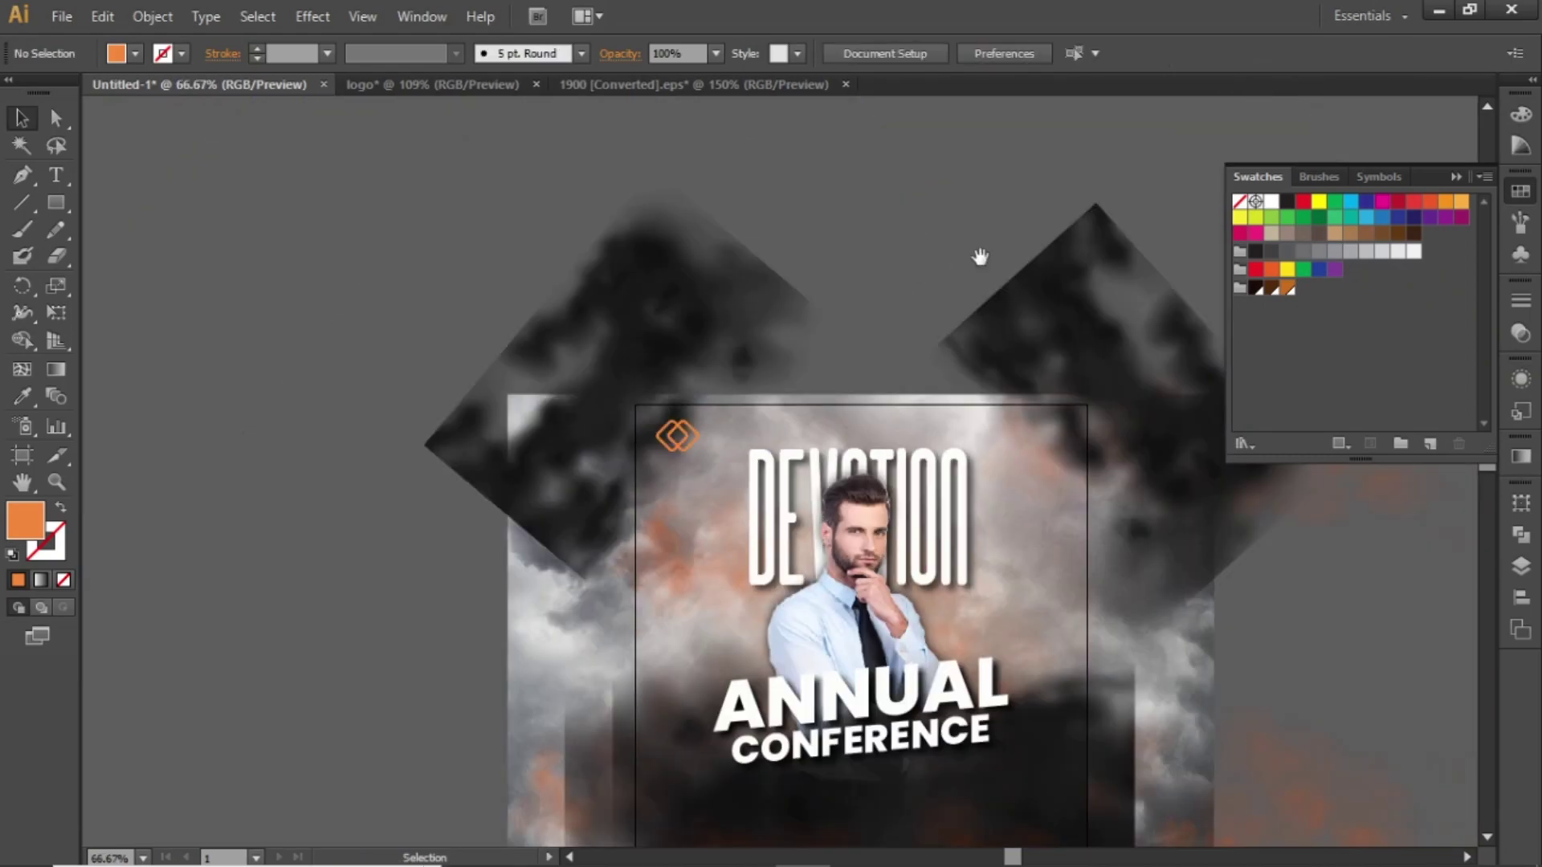
- Enlarge the top-left Smoke Layer.png image and nudge it right and down
left_click_drag(979, 257, 902, 248)
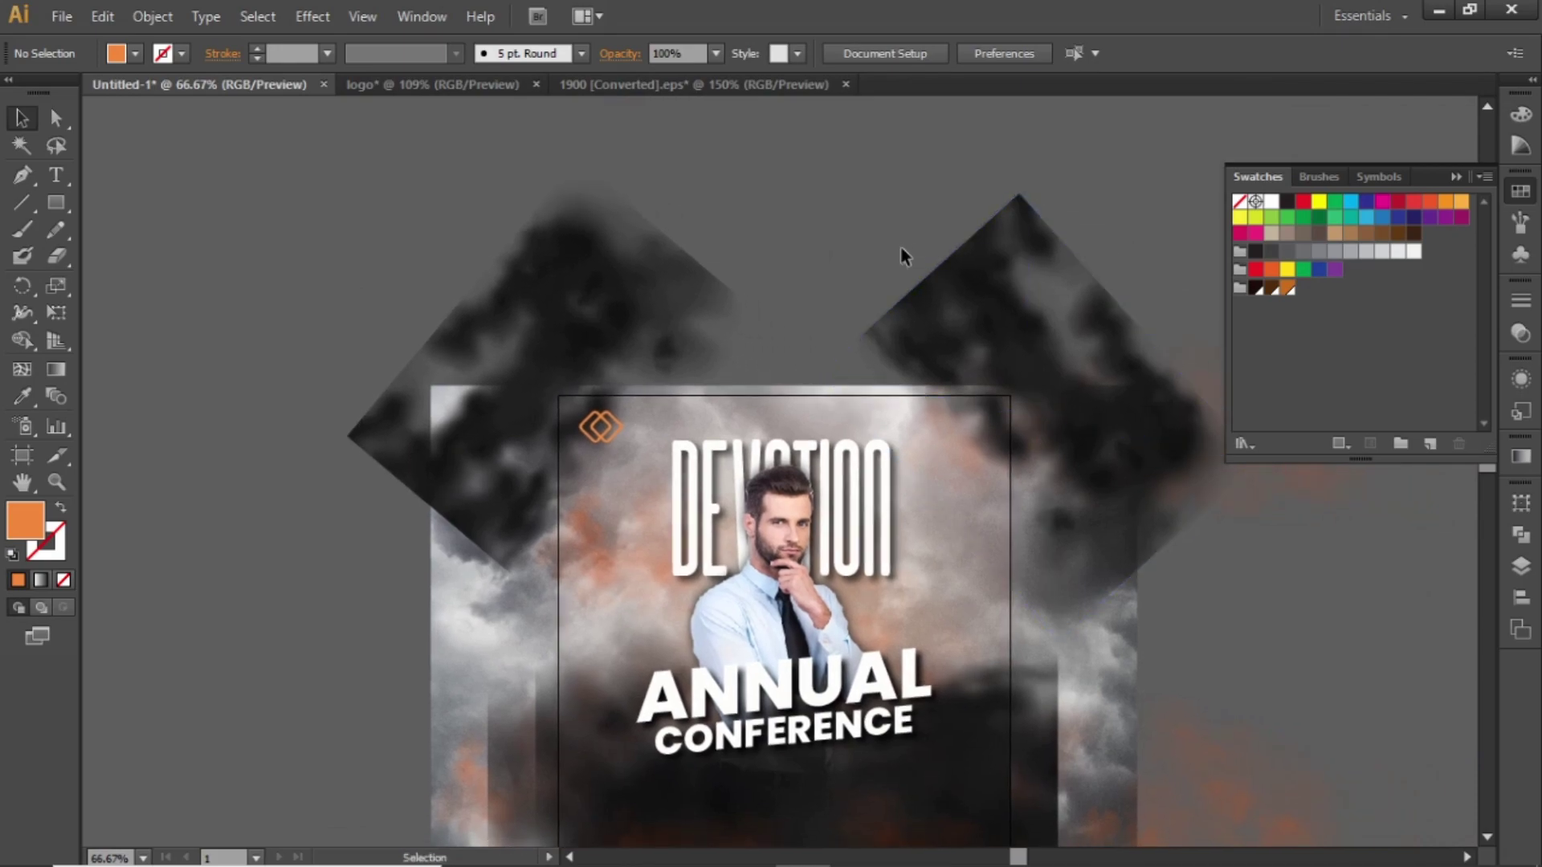
left_click(587, 273)
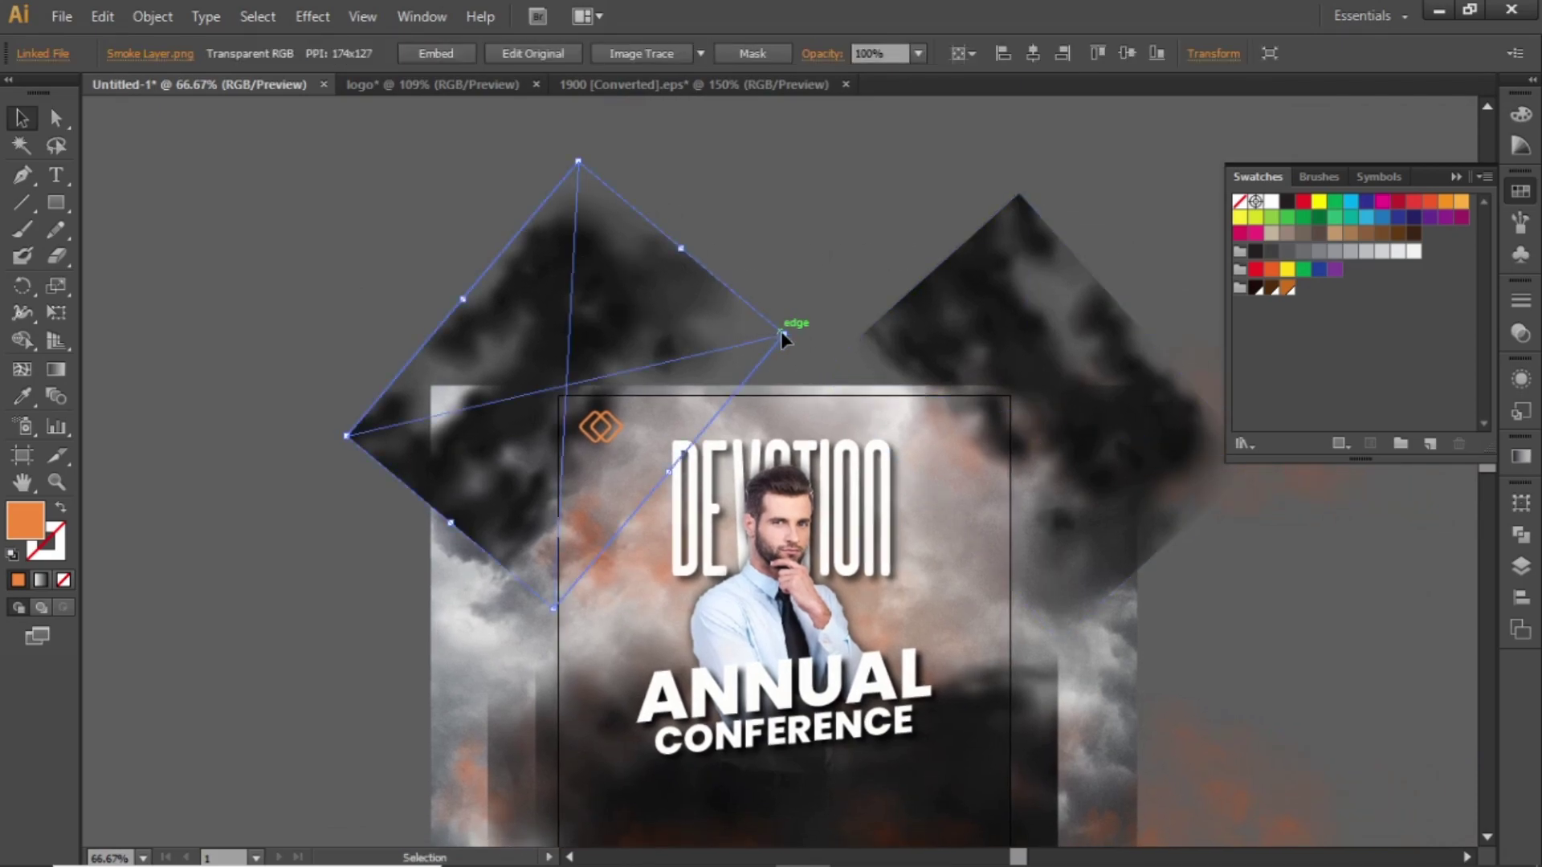
left_click_drag(782, 336, 806, 337)
left_click_drag(630, 294, 649, 312)
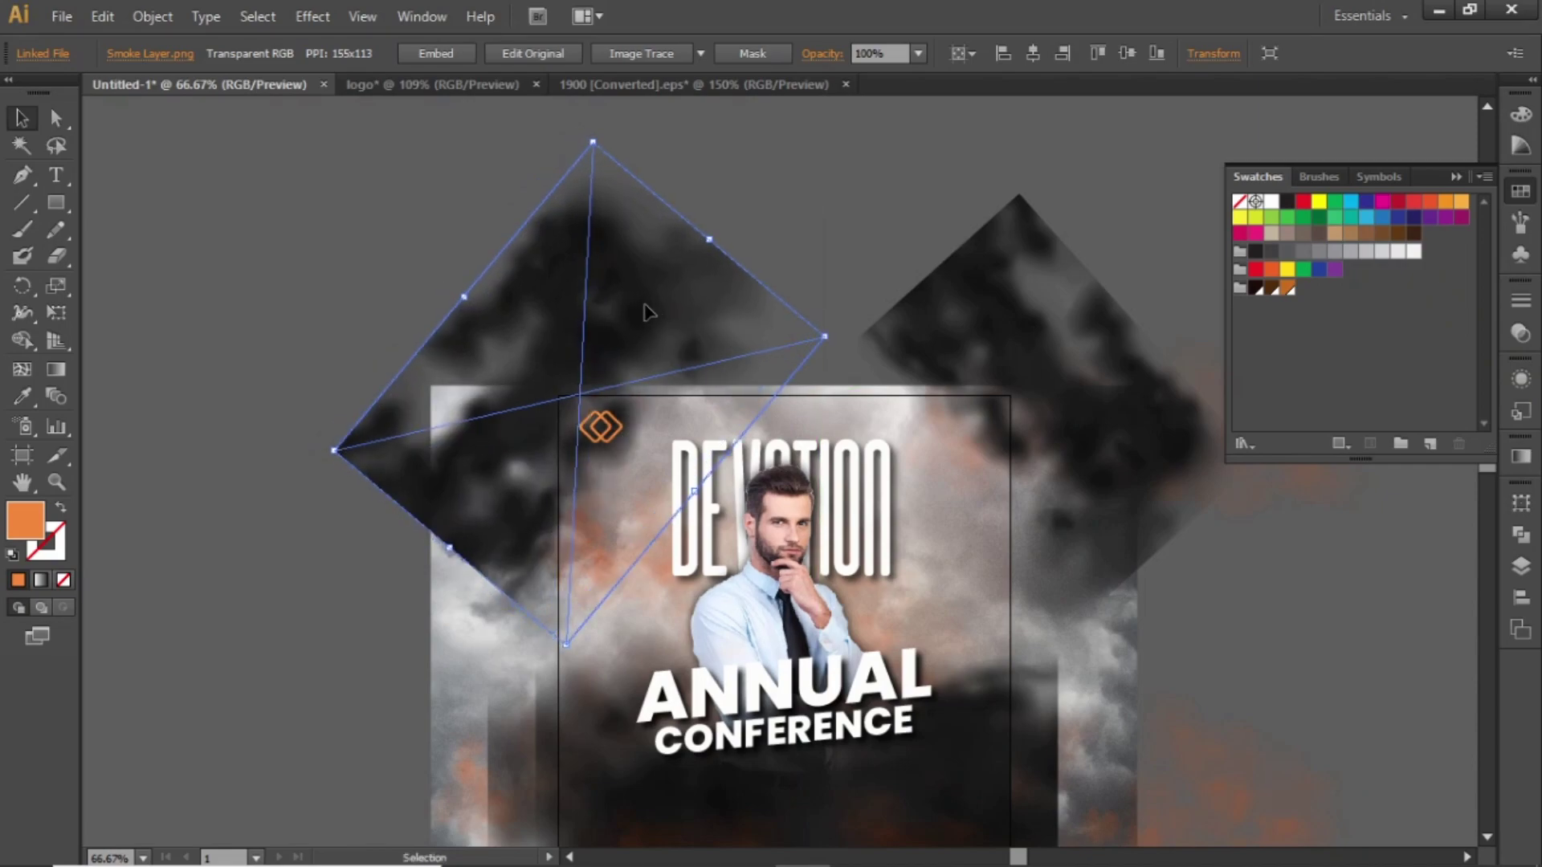
left_click(818, 197)
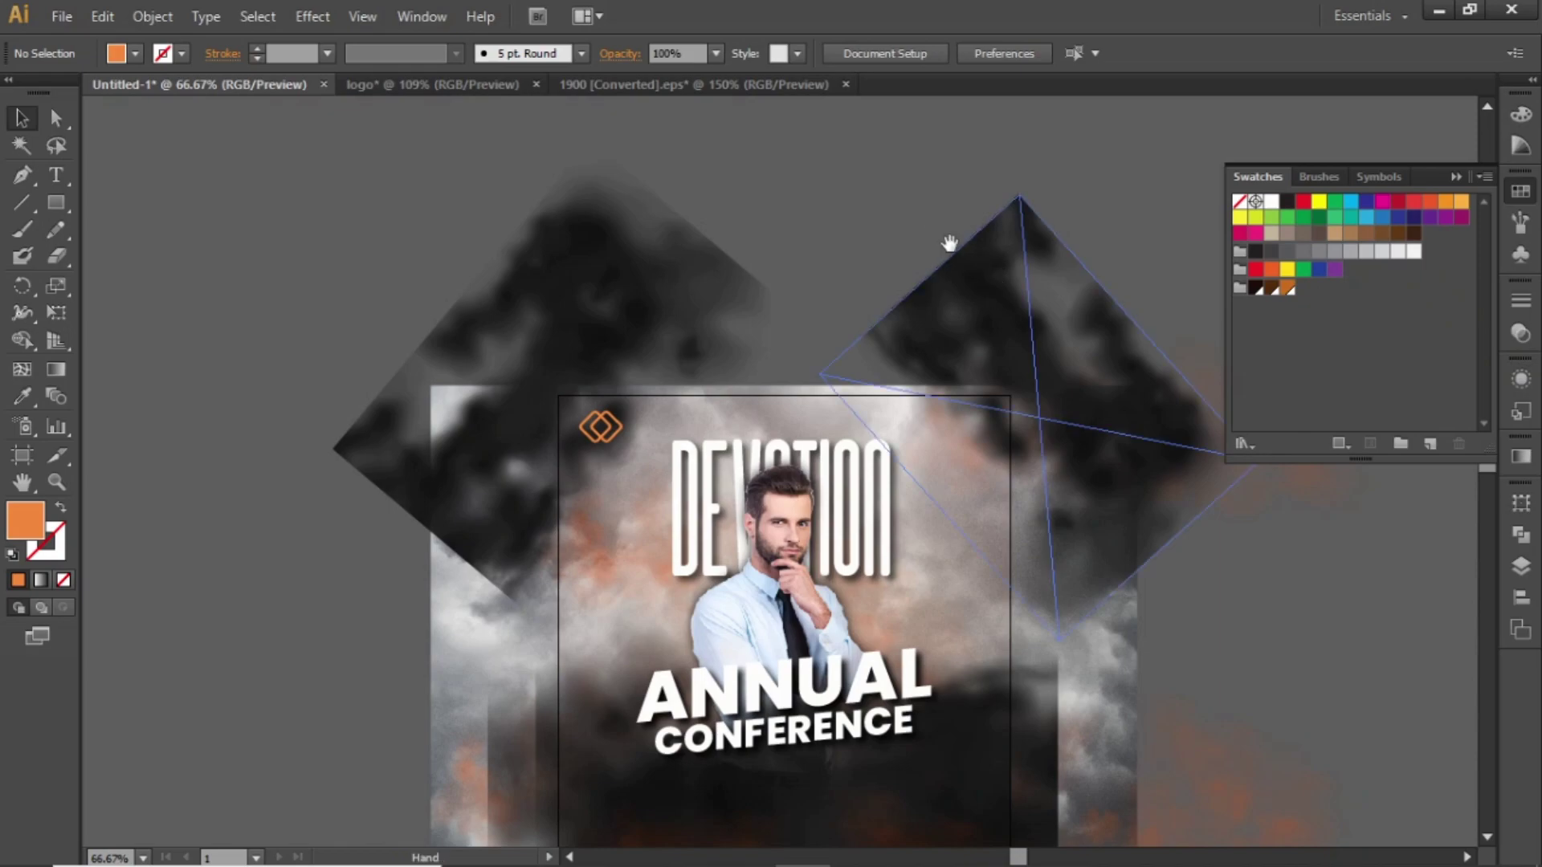
- Enlarge the top-right smoke image and shift it about 26 px left toward the centre
left_click_drag(907, 205, 763, 187)
left_click(876, 337)
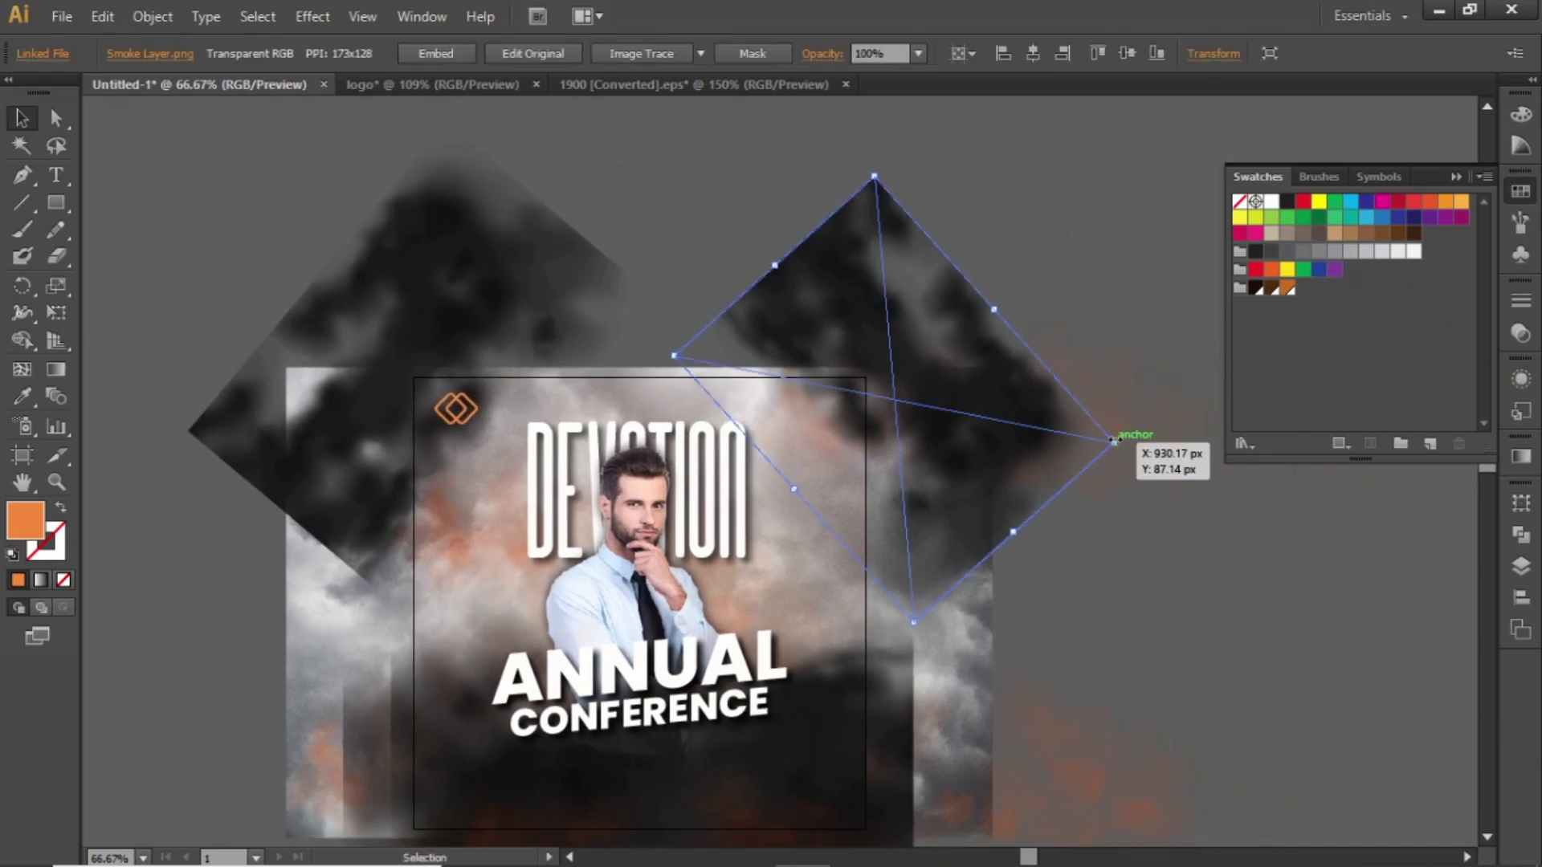
left_click_drag(1113, 436, 1142, 447)
left_click_drag(974, 394, 956, 395)
left_click(1092, 243)
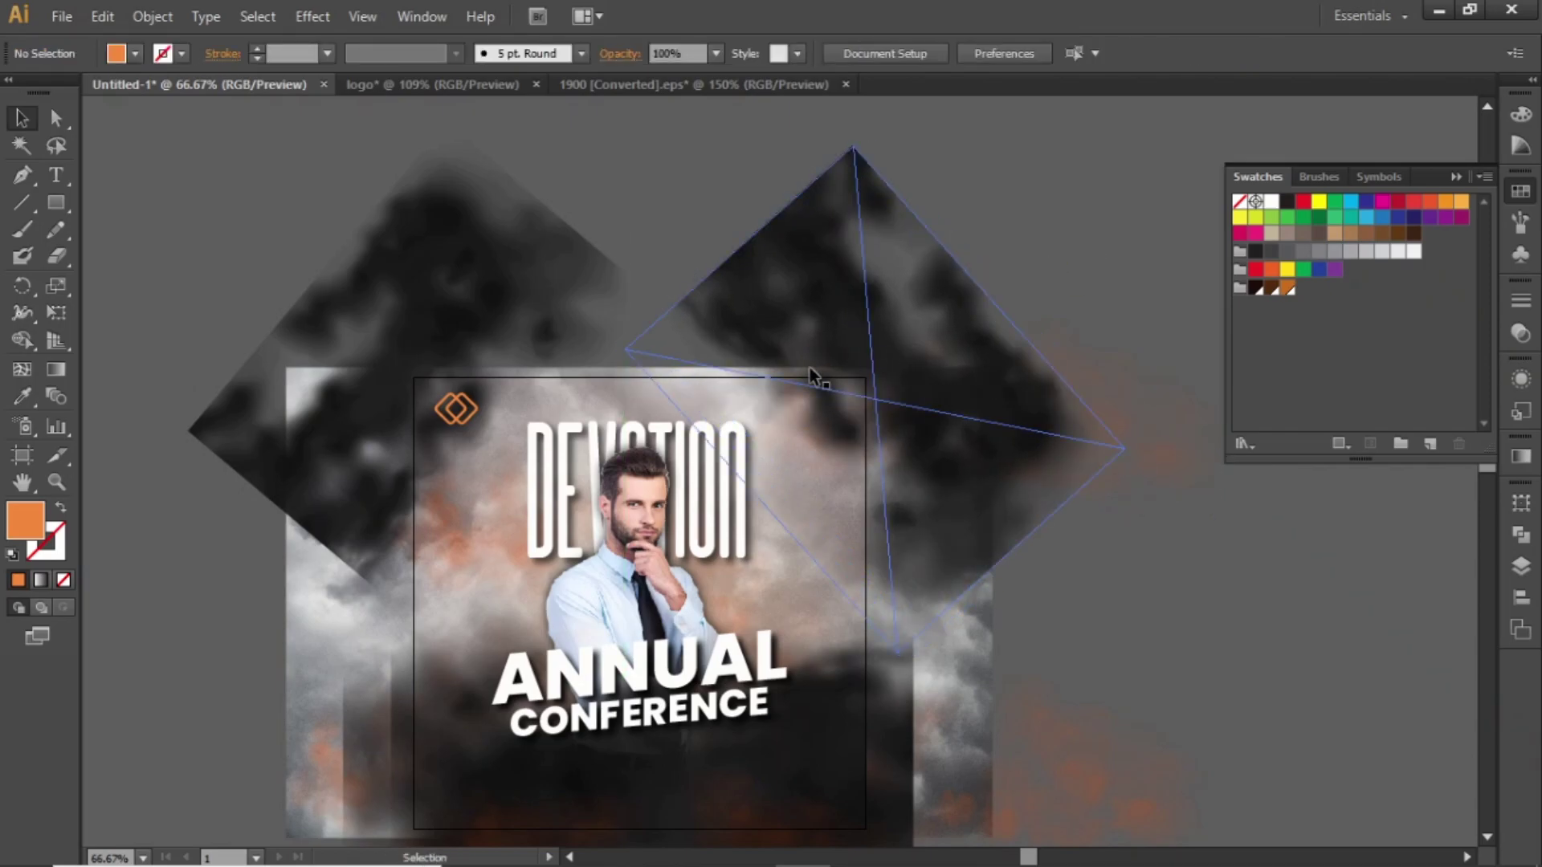
scroll(816, 383, "up", 1)
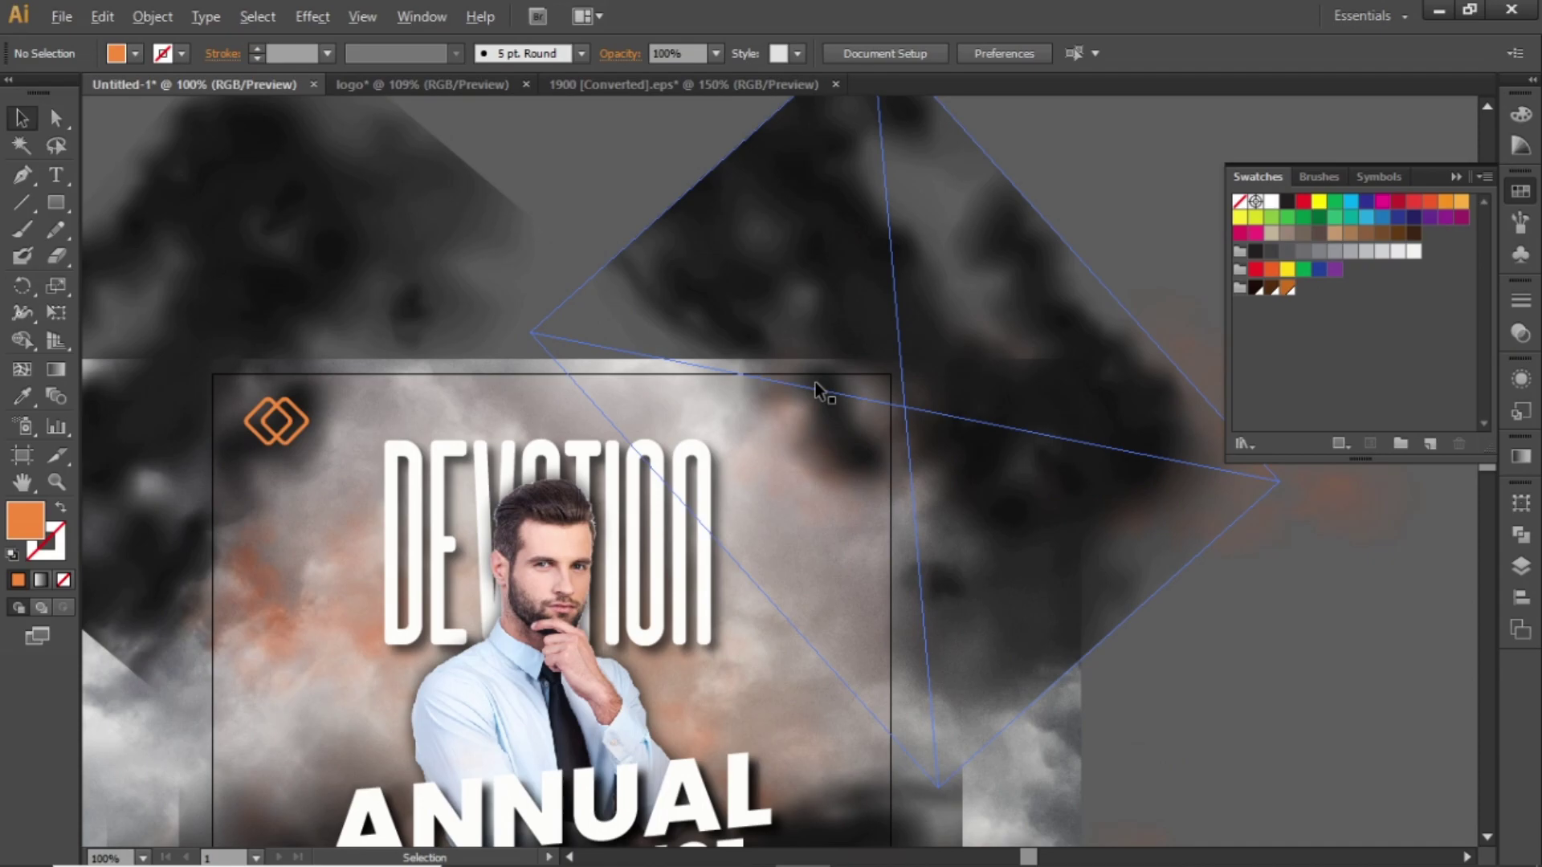
scroll(816, 382, "down", 2)
scroll(816, 384, "up", 3)
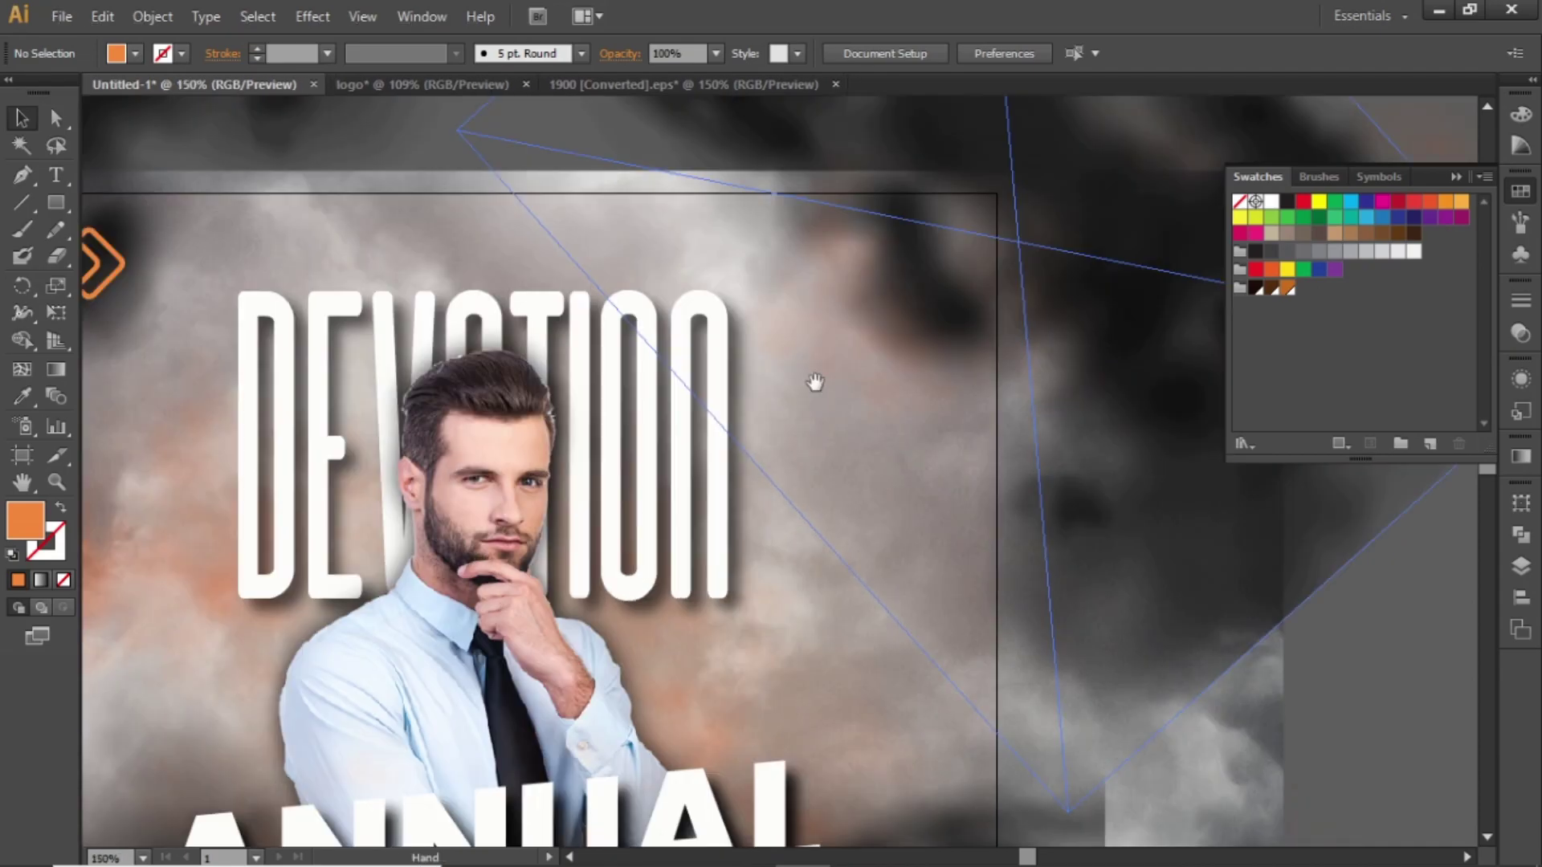
- Type a two-line date, 20 / Feb, at the flyer's top right
left_click_drag(815, 382, 716, 509)
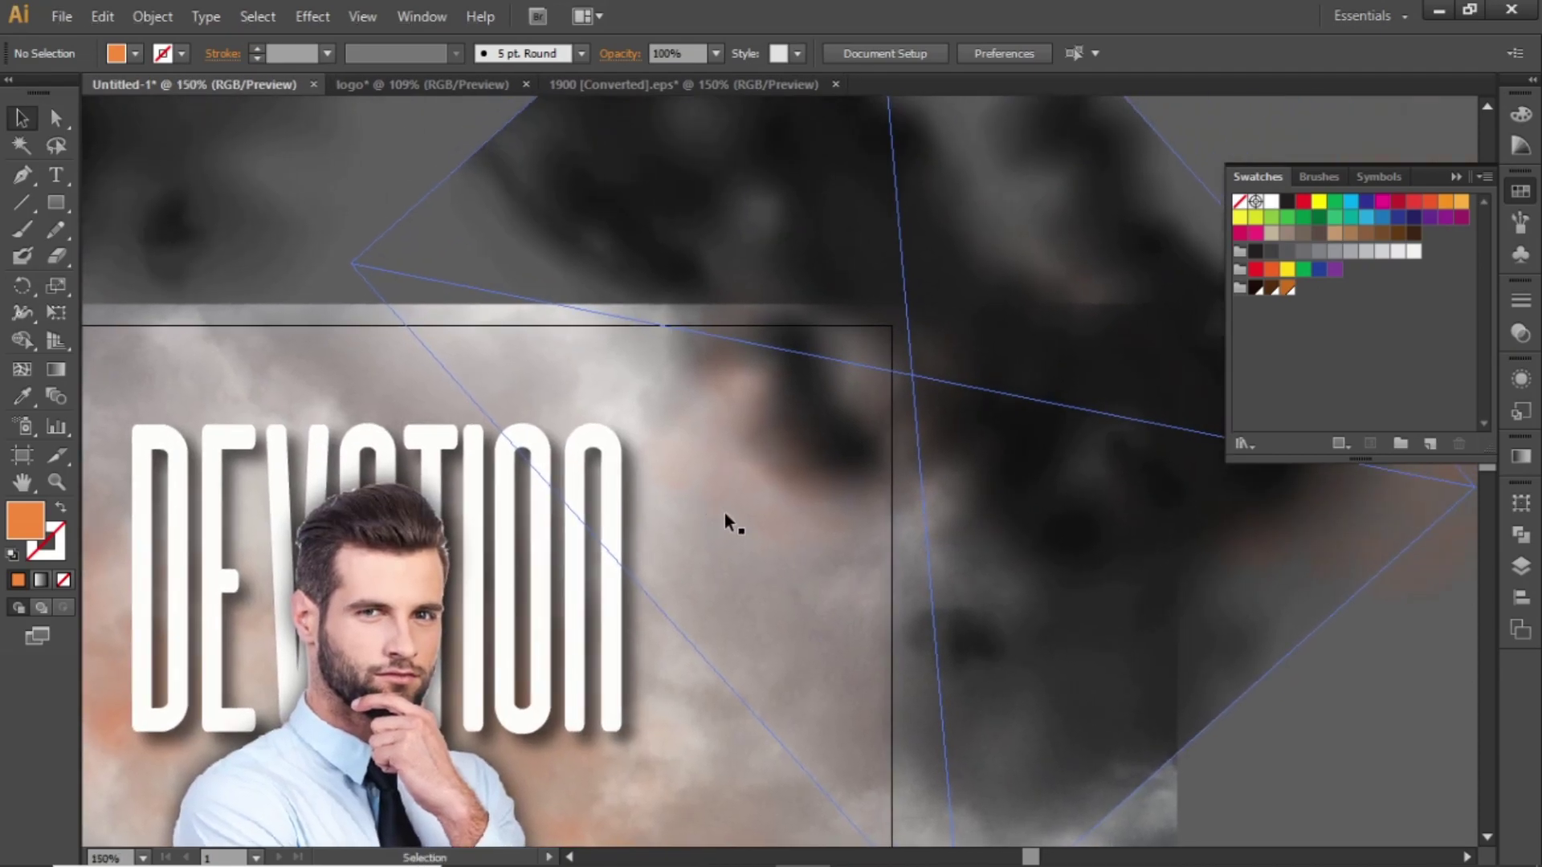
key("t")
left_click(764, 403)
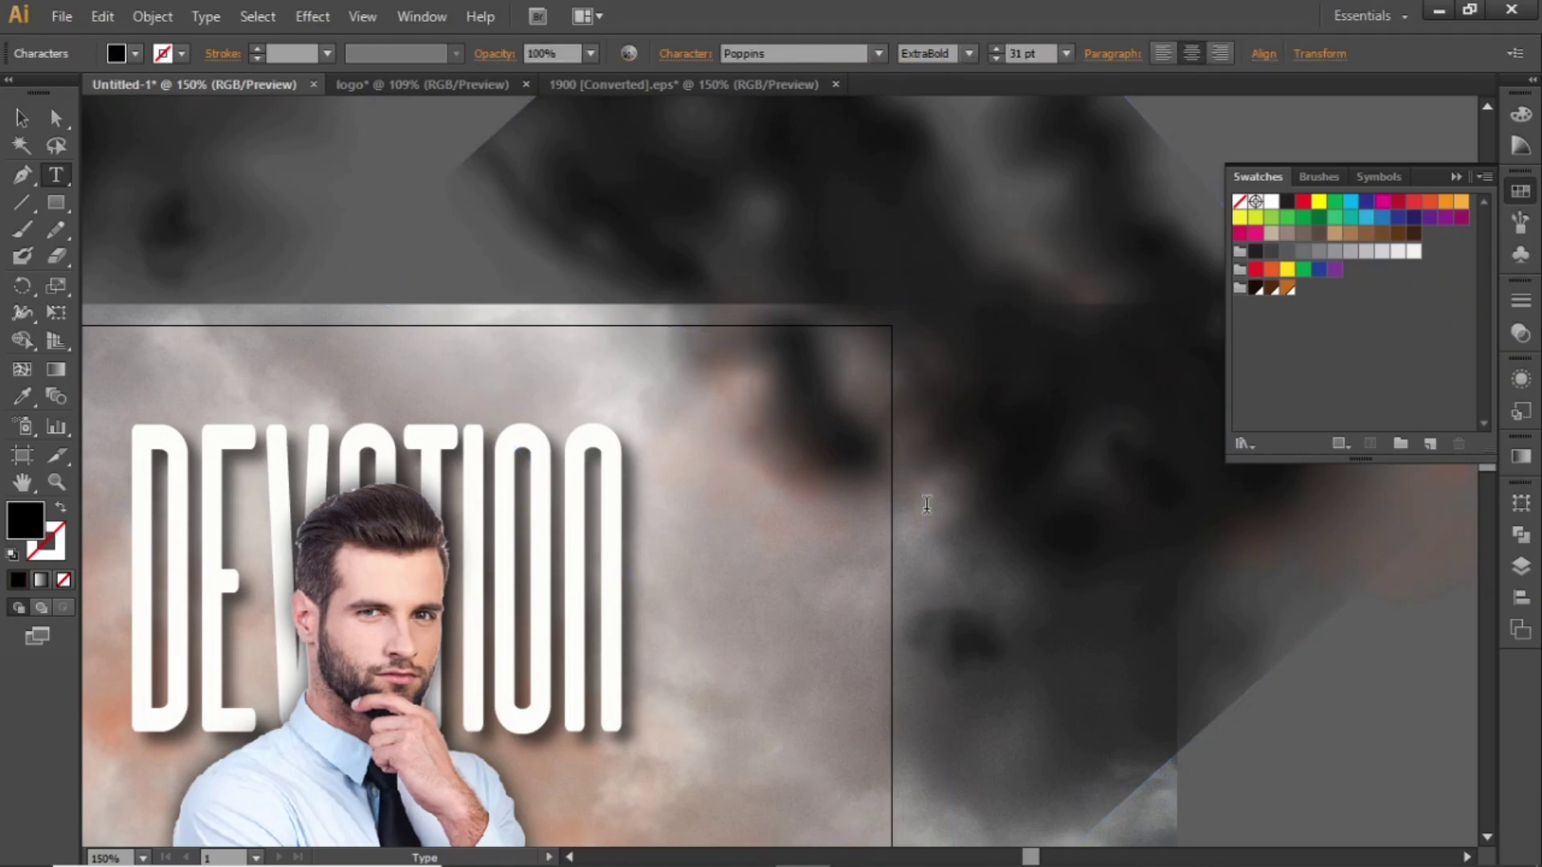
type("20")
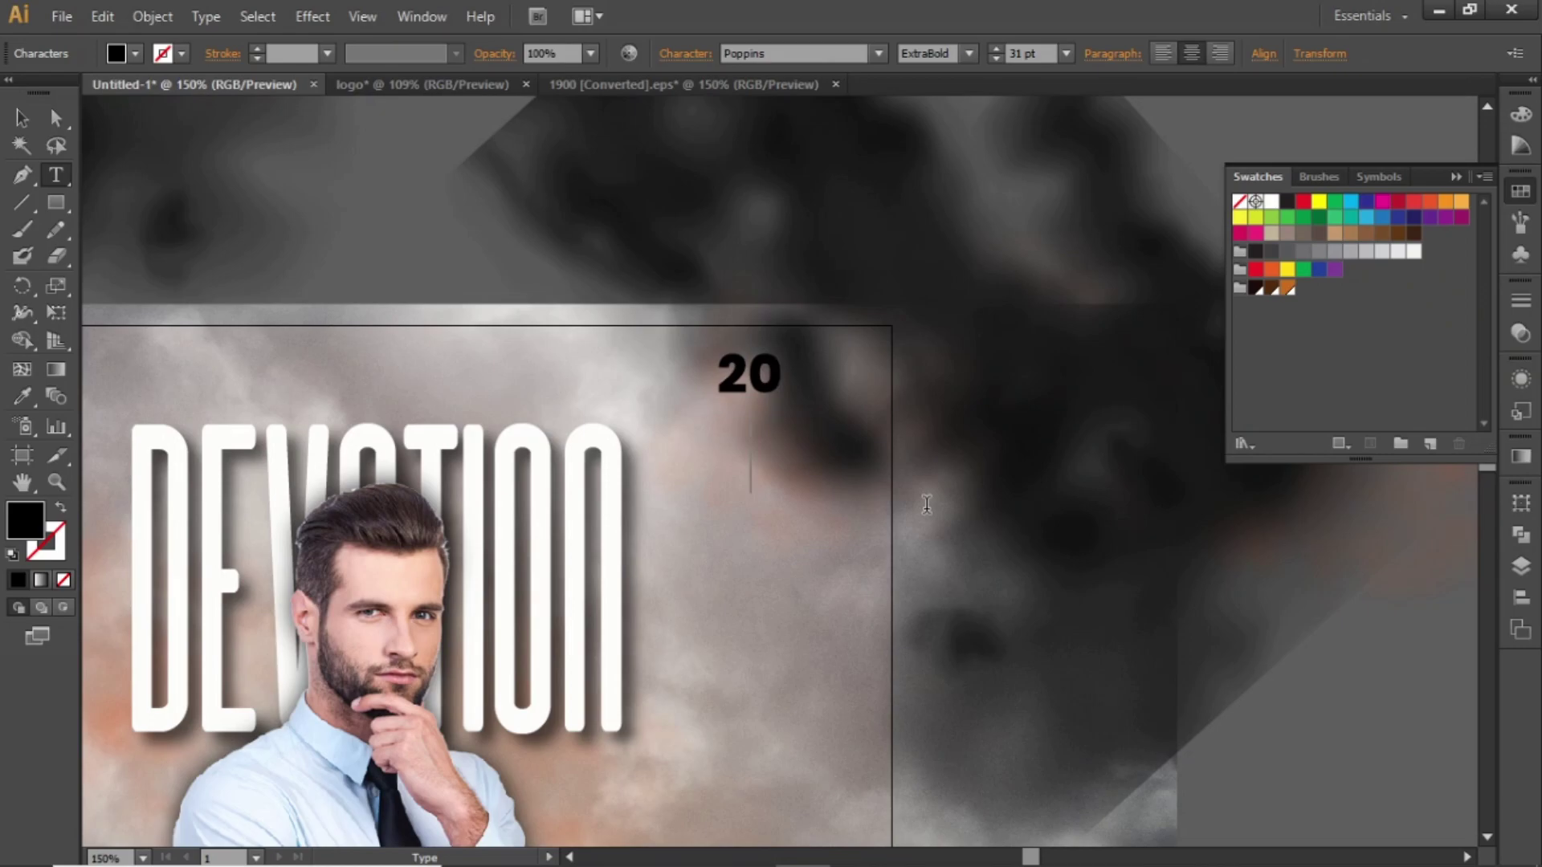
key("Return")
type("Feb")
key("Escape")
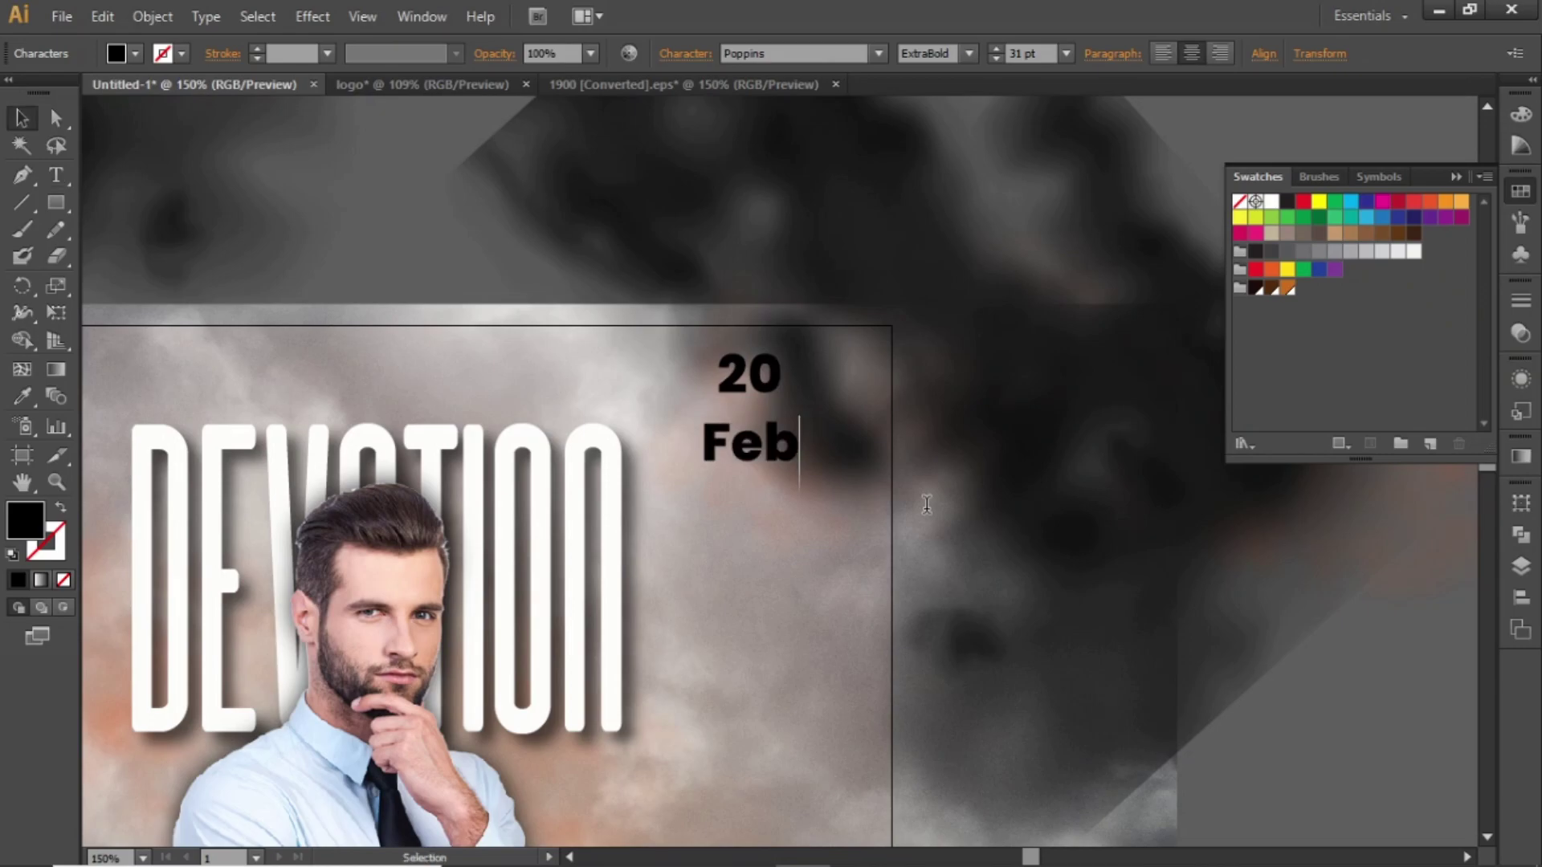
left_click_drag(759, 391, 787, 391)
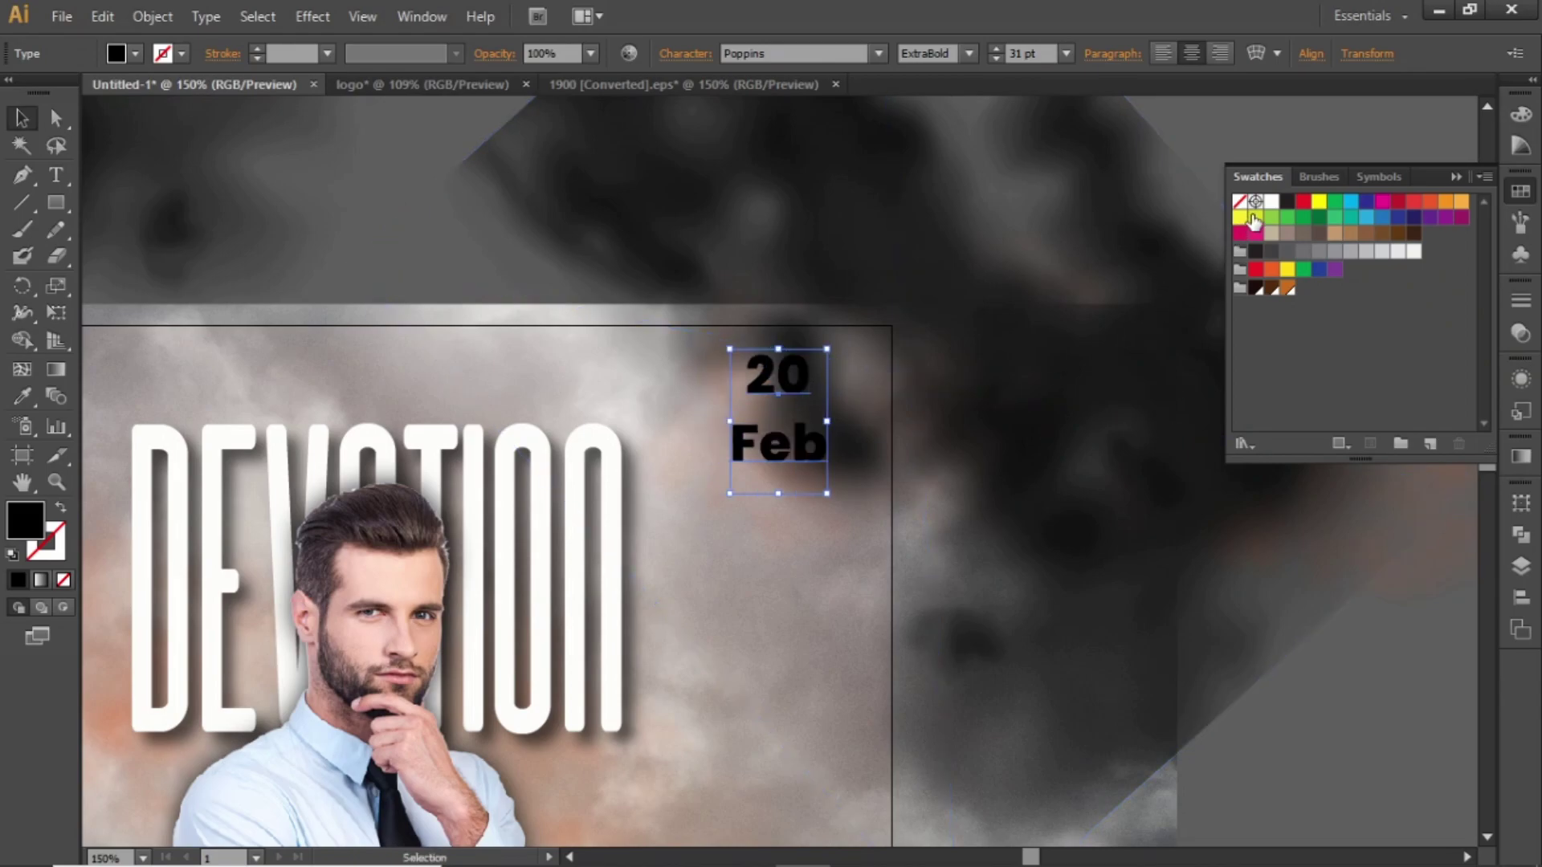
- Fill the date white and colour the word Feb orange
left_click(1271, 201)
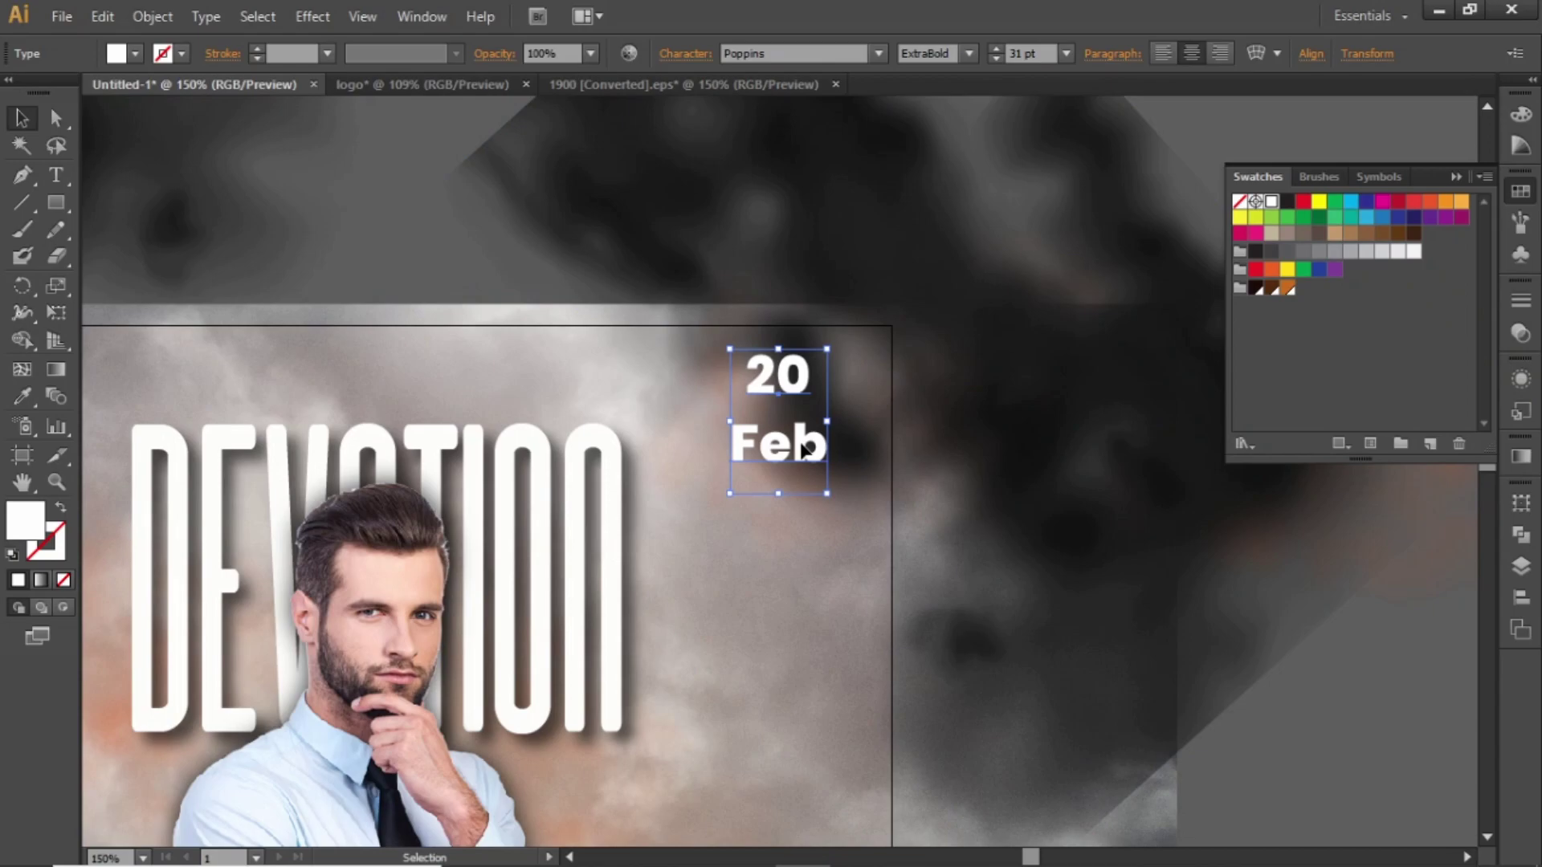
key("t")
left_click_drag(828, 444, 729, 444)
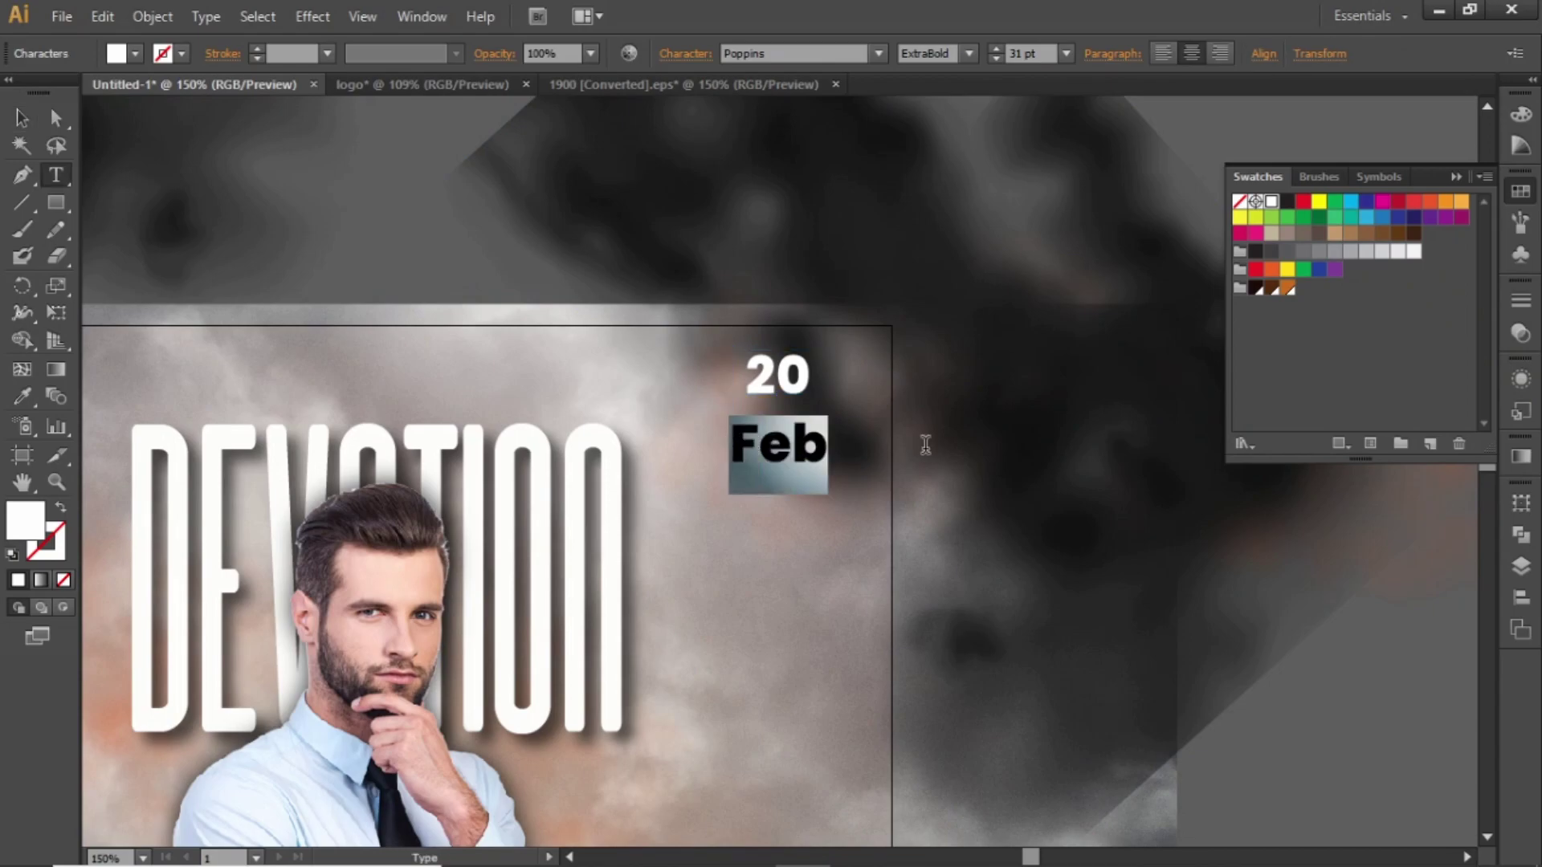
left_click(1288, 288)
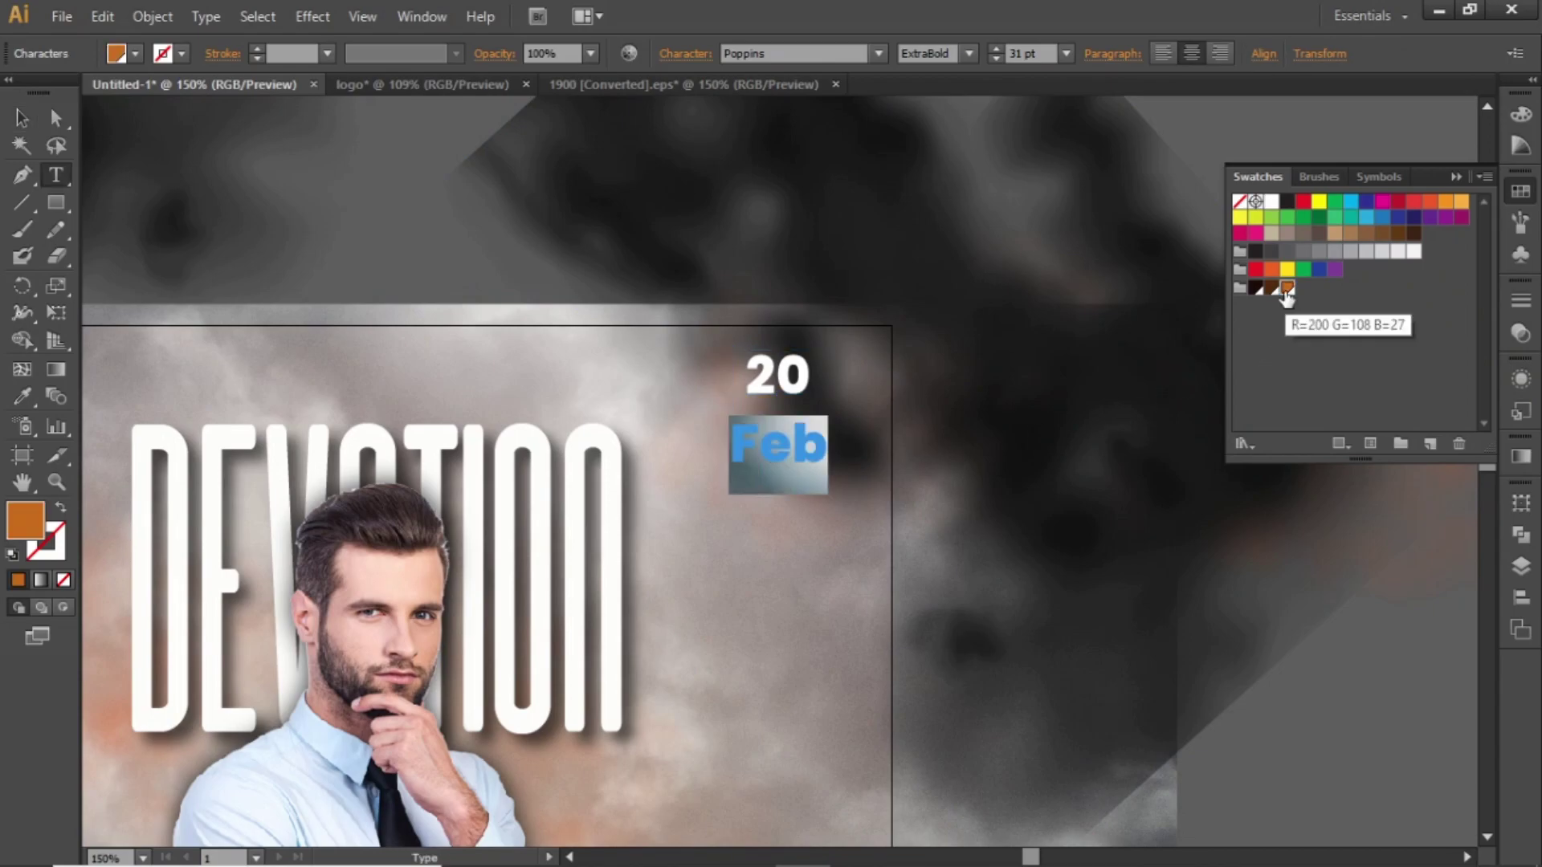
key("Escape")
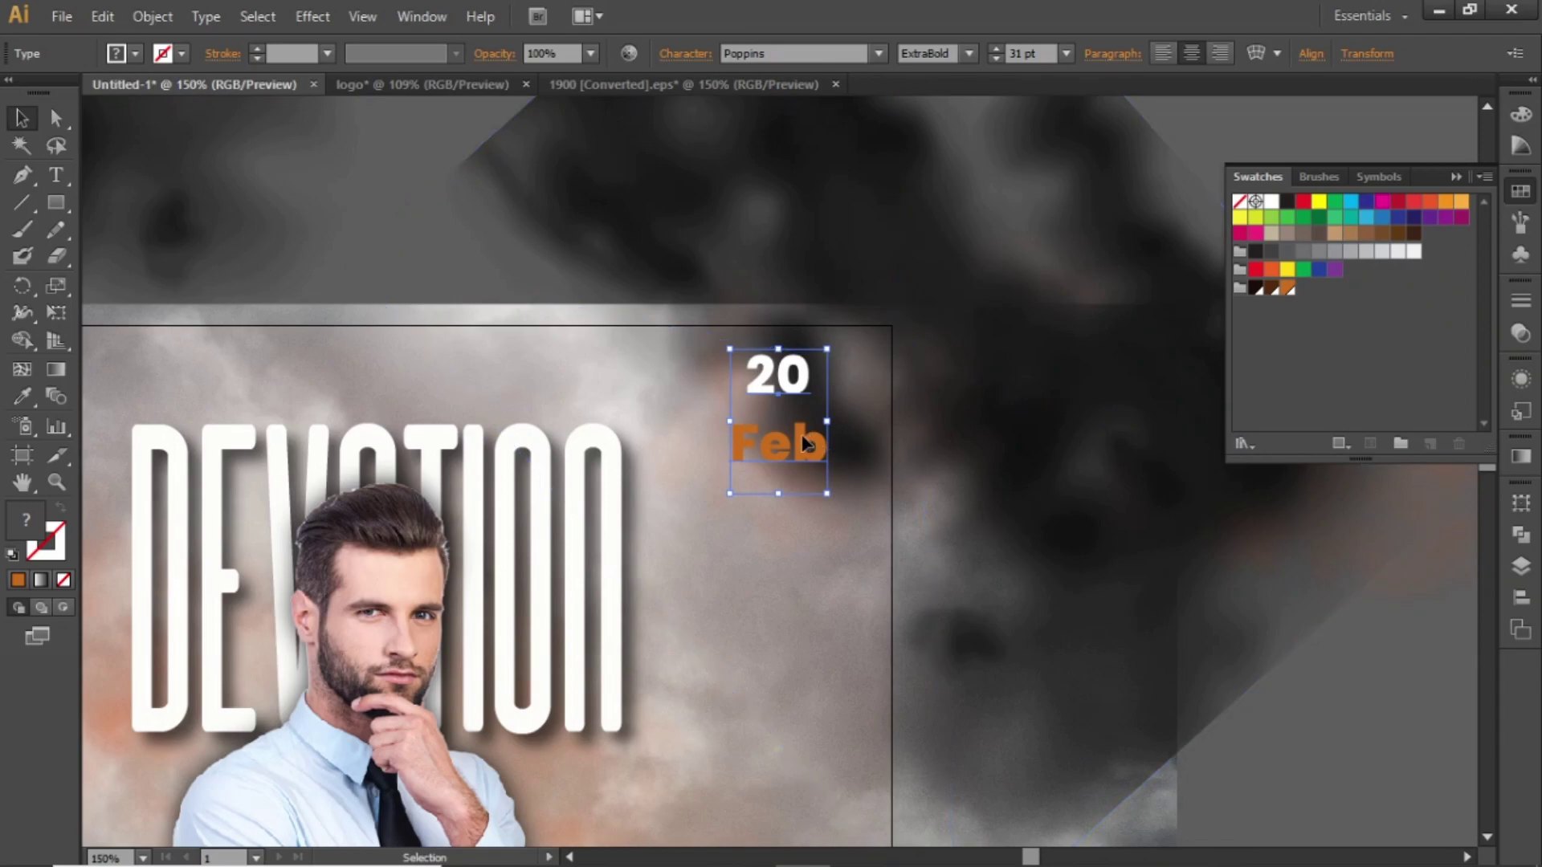
left_click_drag(804, 442, 816, 451)
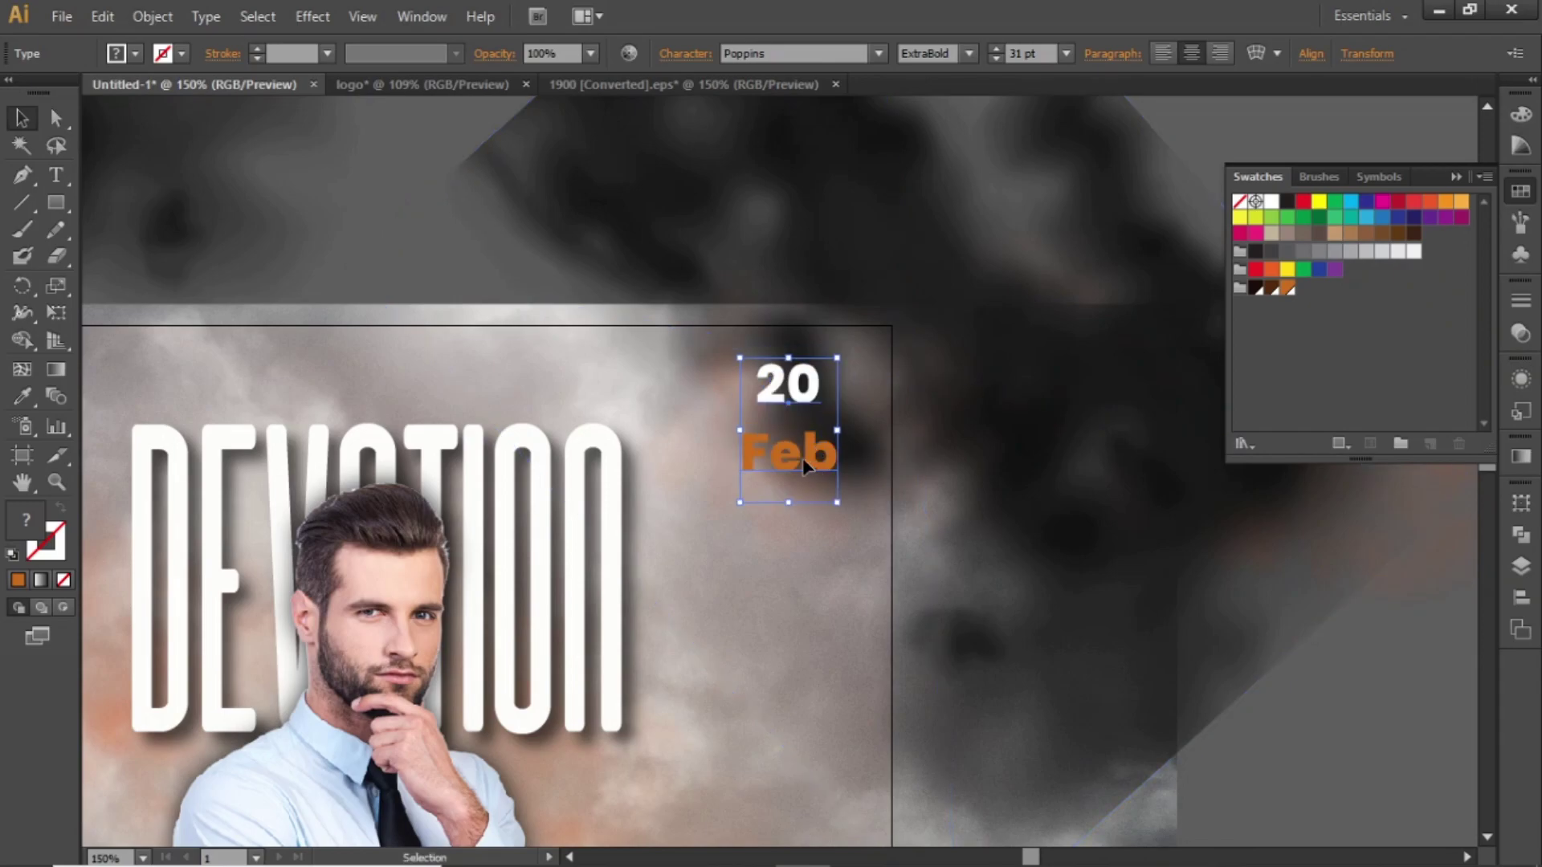
- Tighten the date's leading to 30 pt in the Character panel
left_click(686, 53)
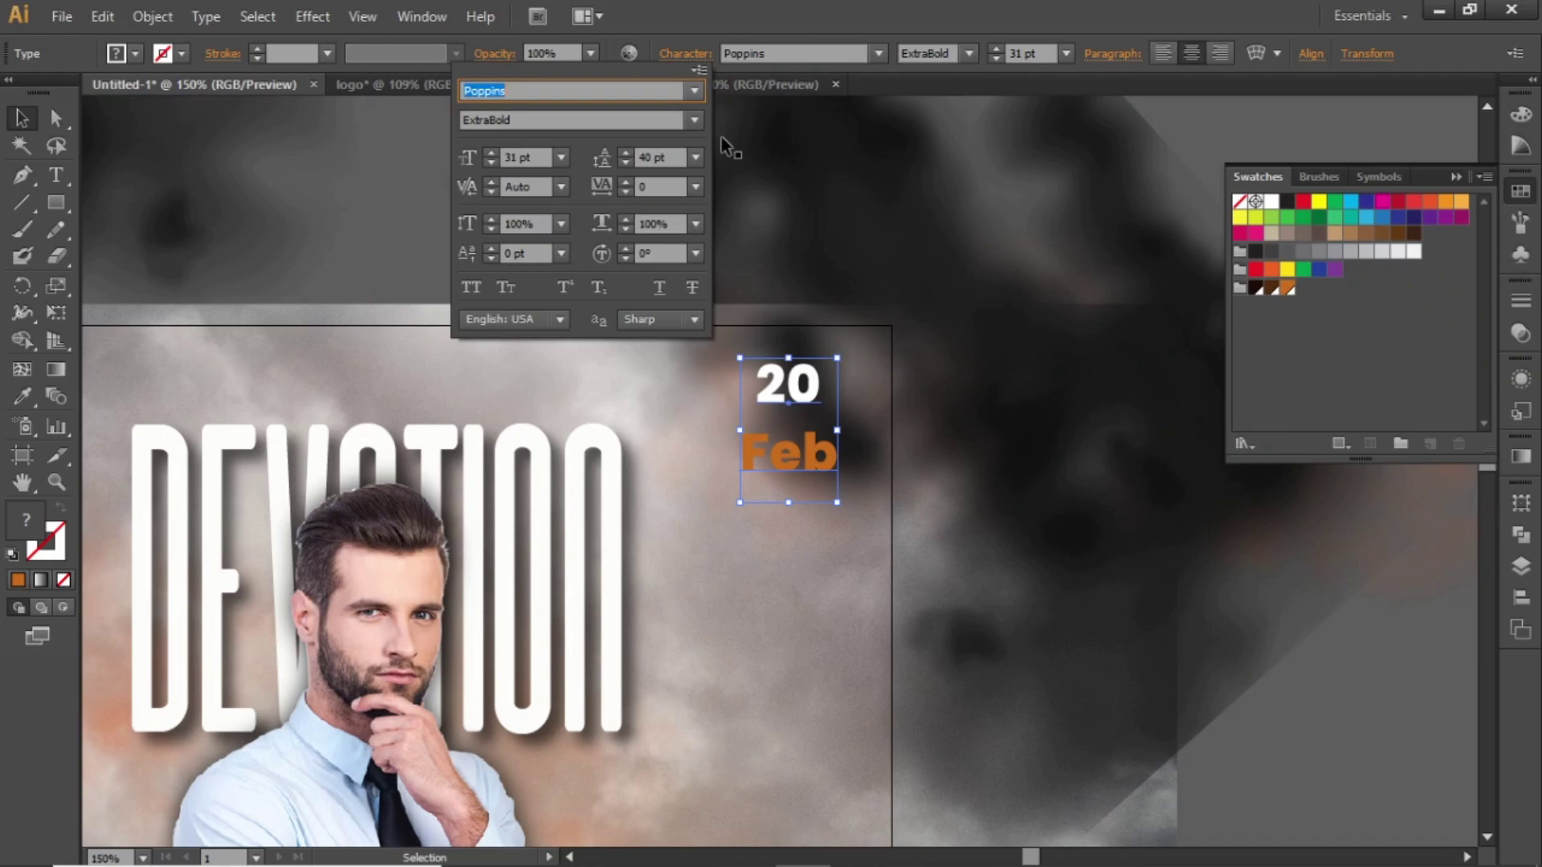
left_click(677, 157)
key("shift+Down")
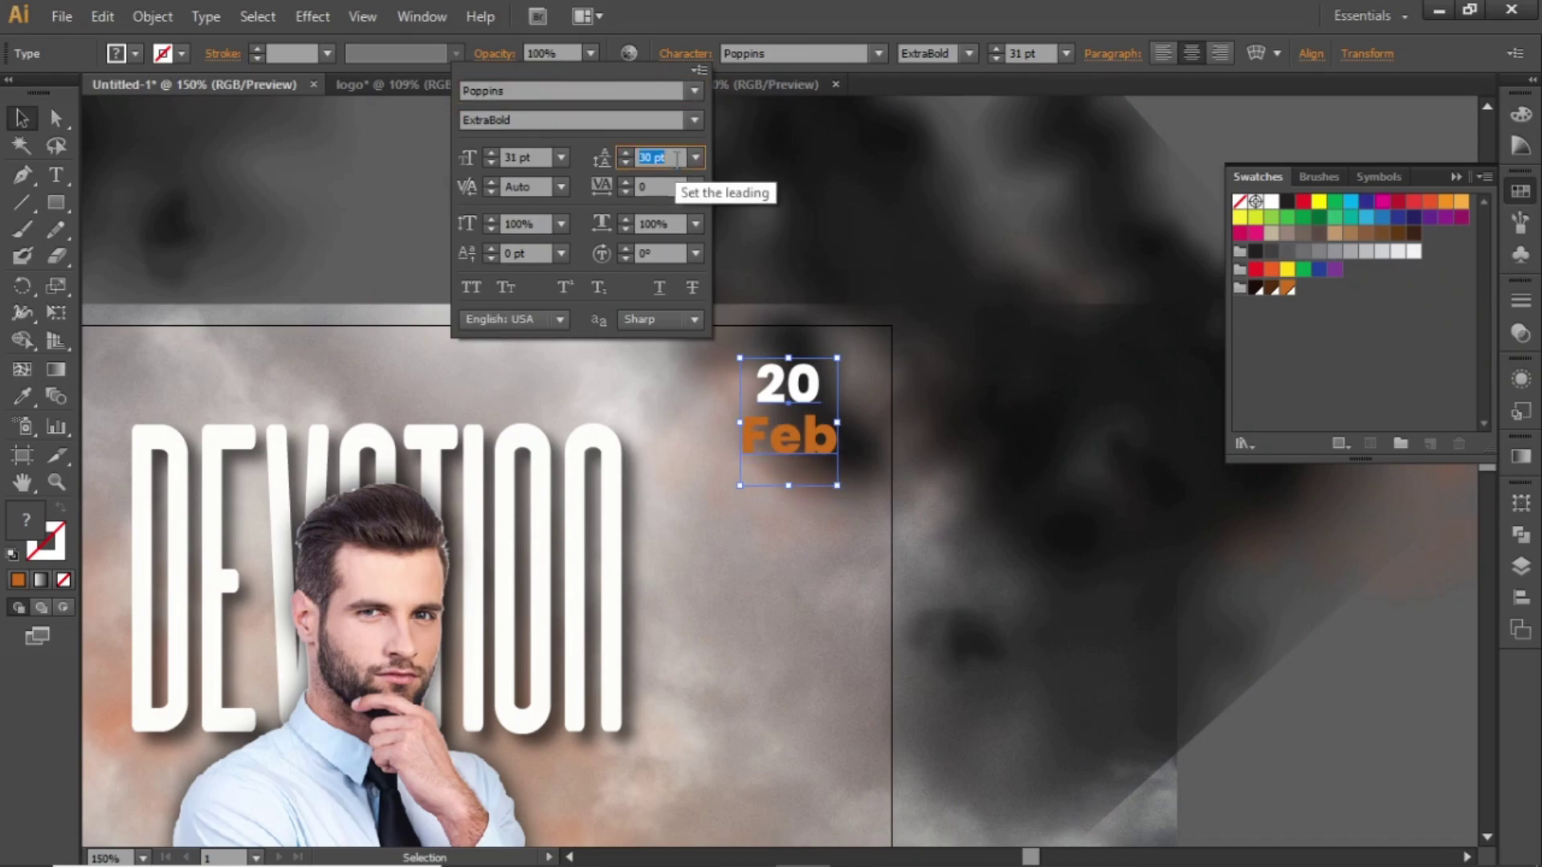
key("Return")
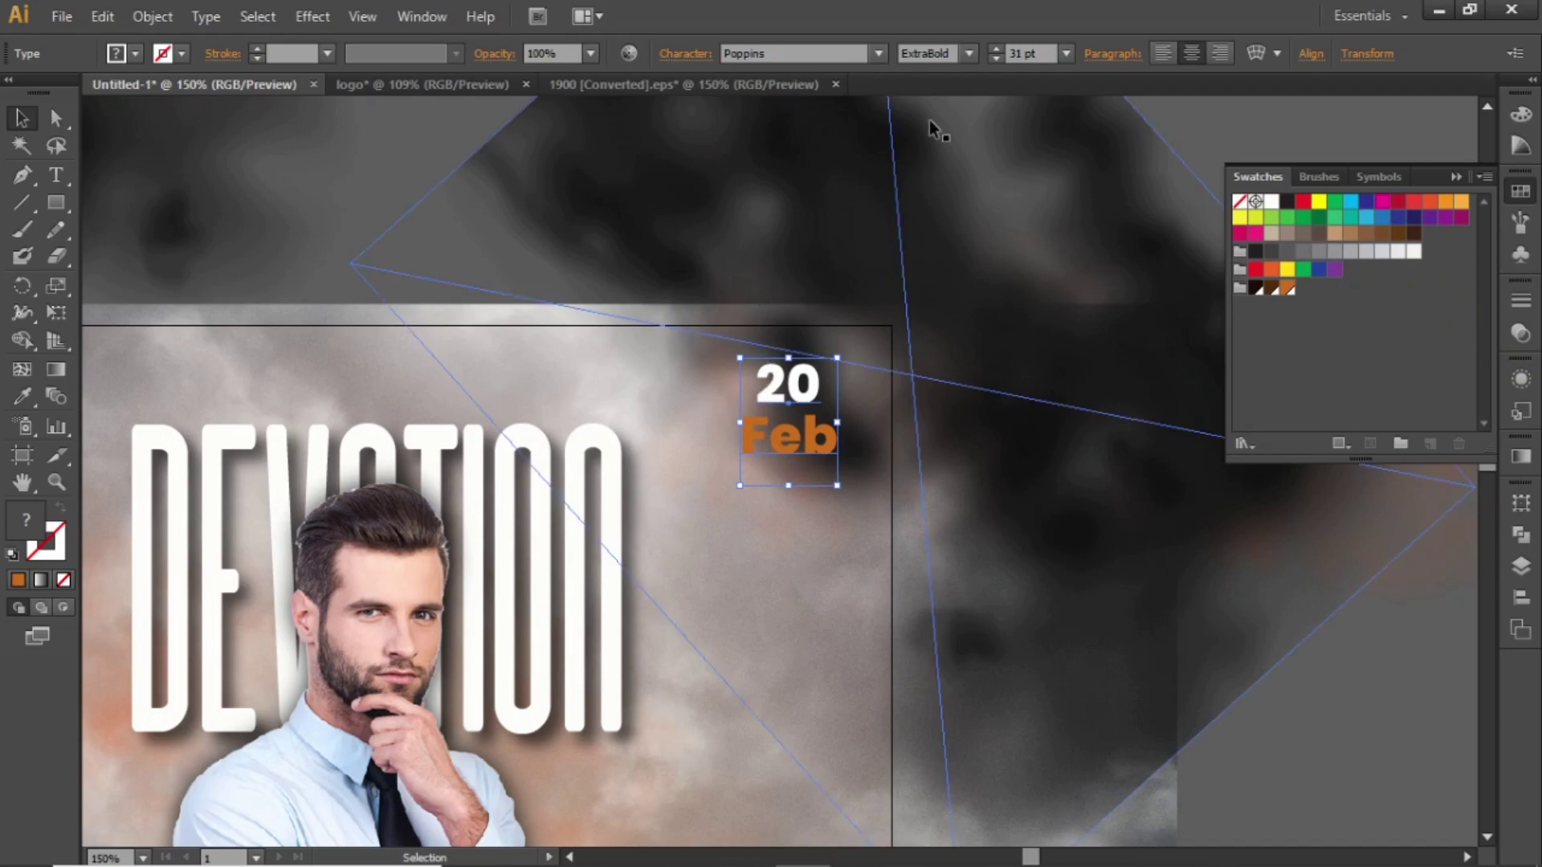
- Make the date SemiBold and recolour Feb a light orange from the Color Picker
left_click(971, 54)
left_click(957, 225)
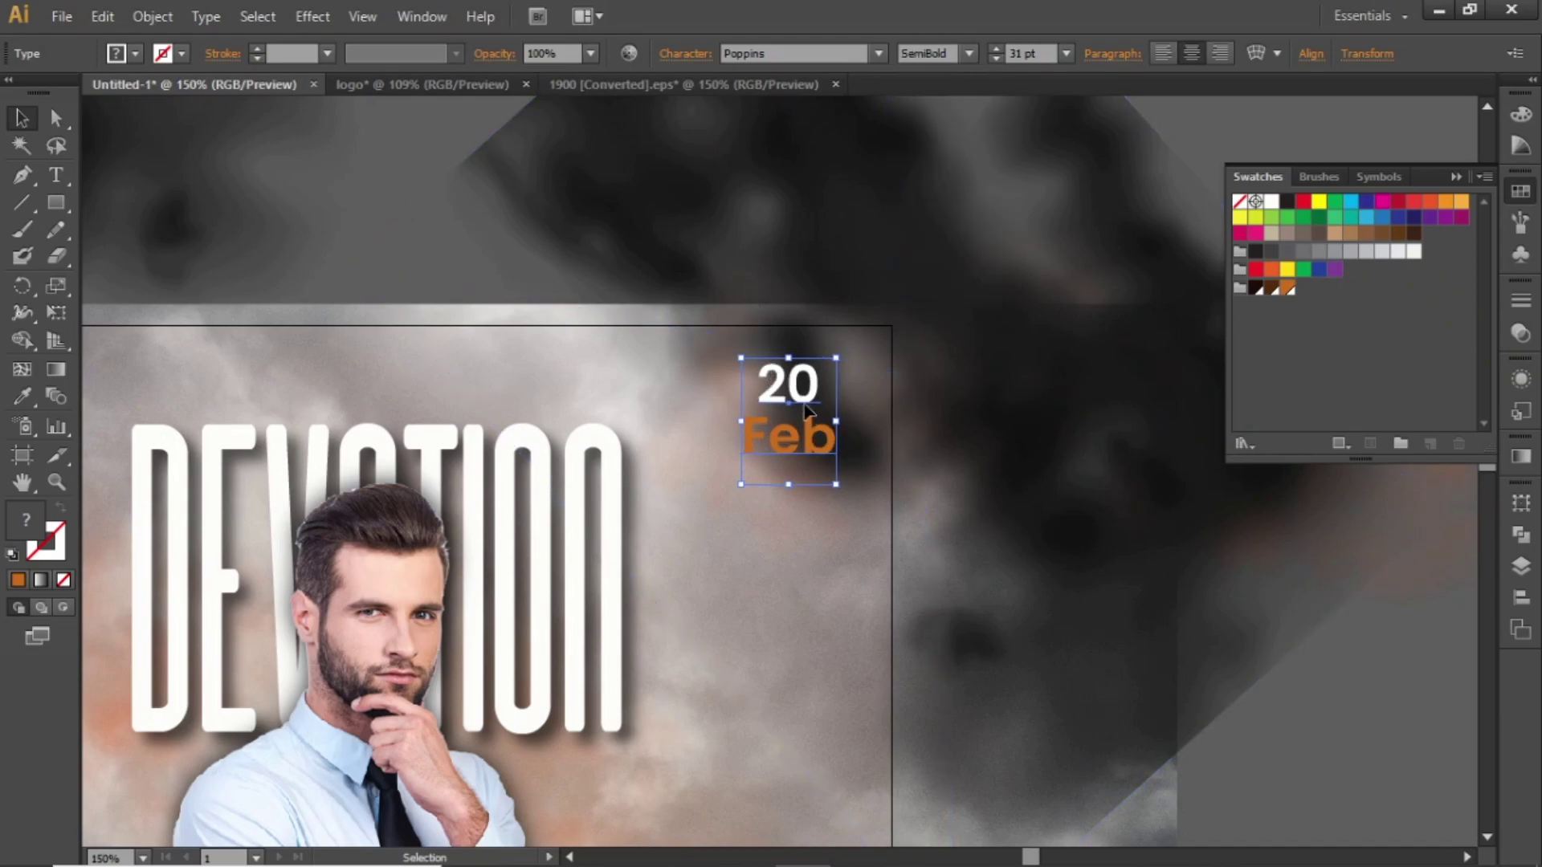
scroll(1032, 53, "down", 5)
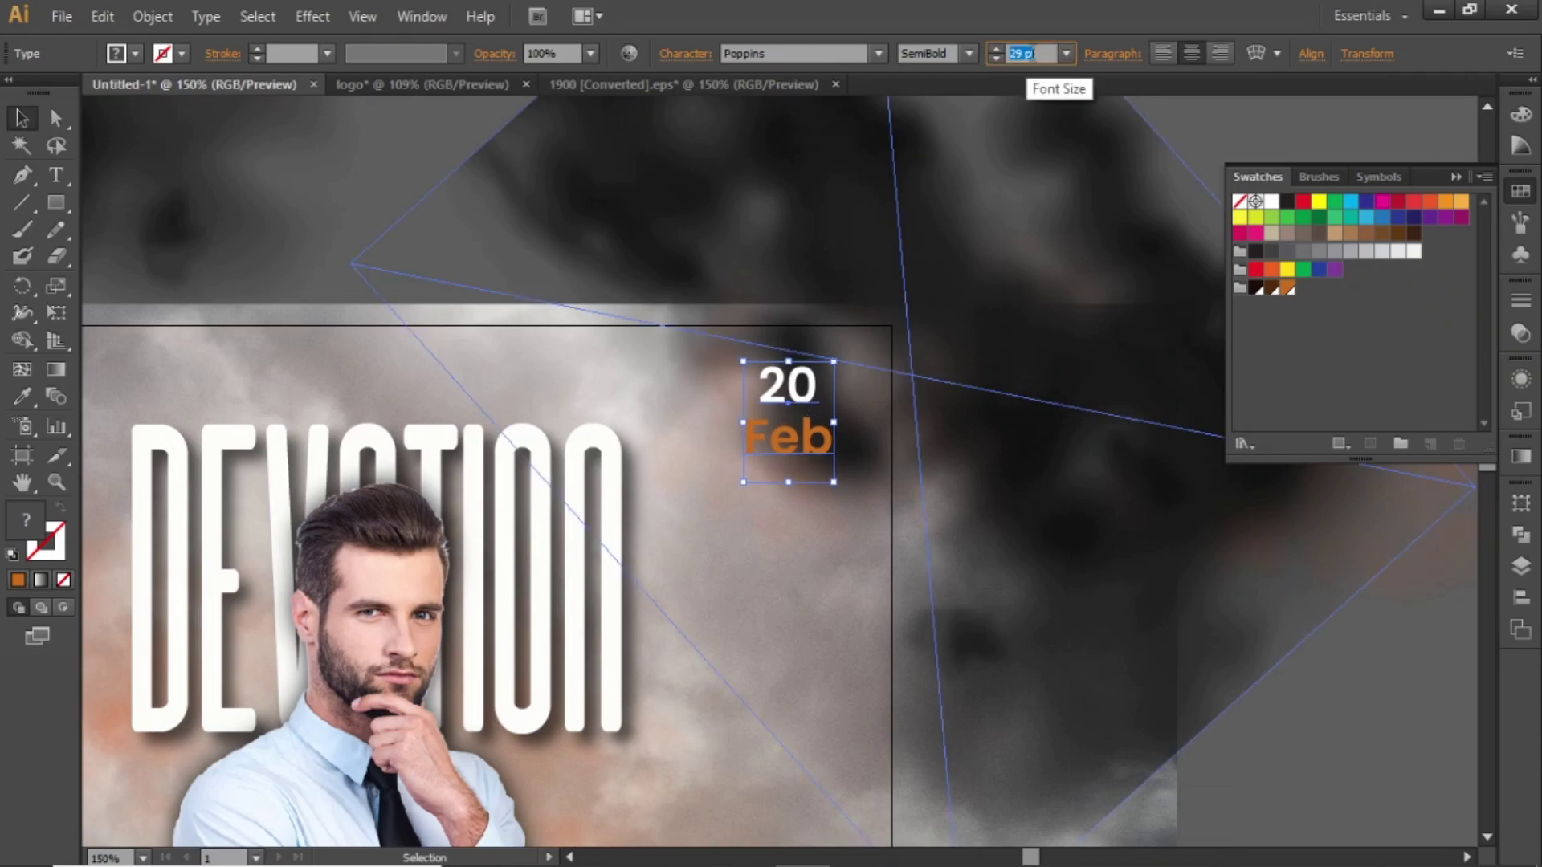
double_click(799, 440)
left_click_drag(748, 440, 858, 420)
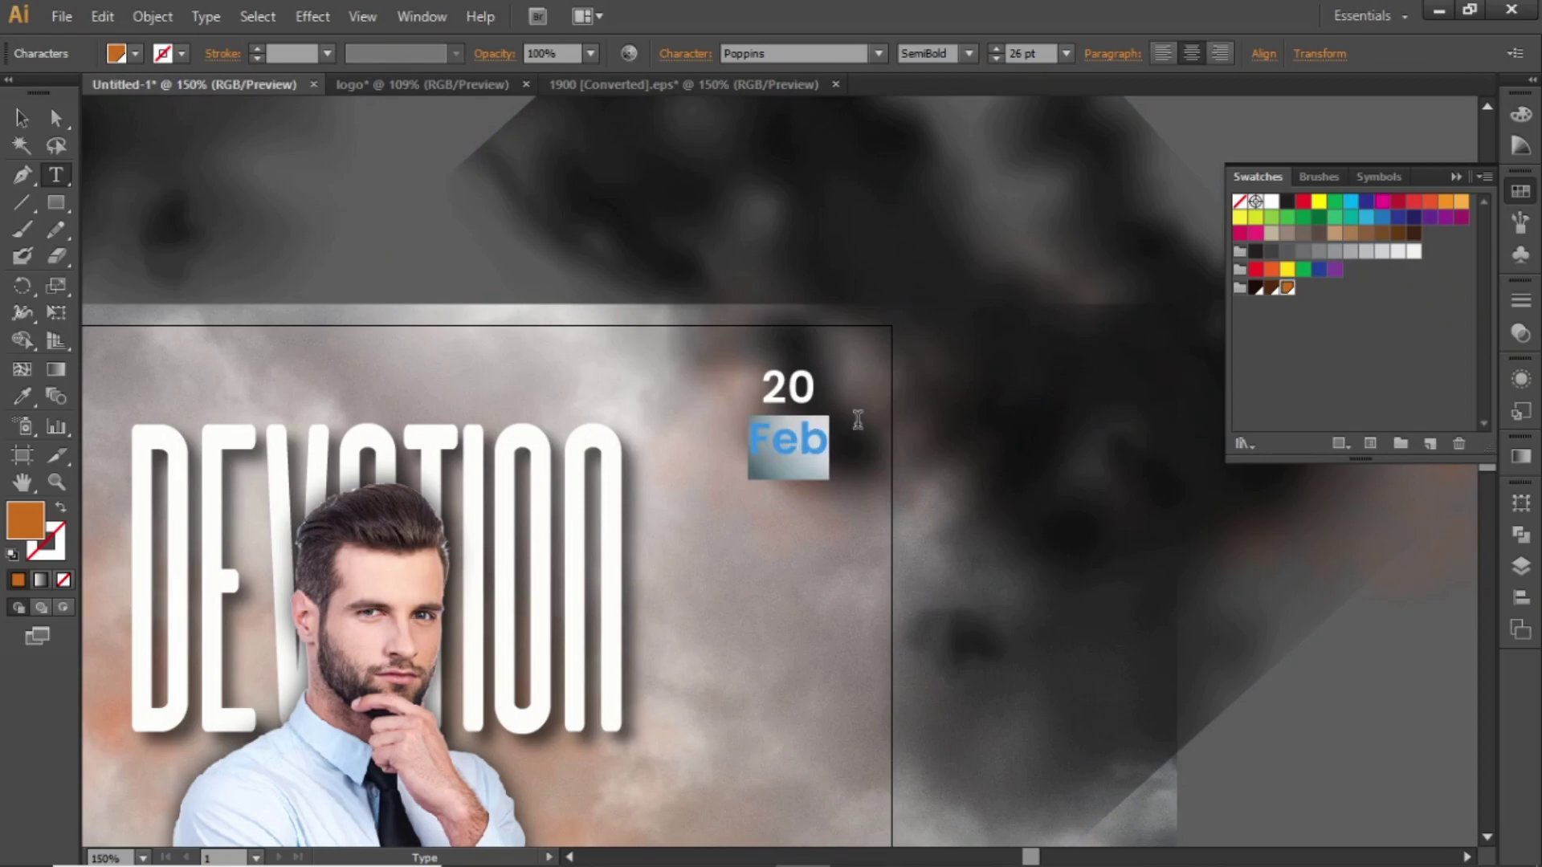
double_click(29, 530)
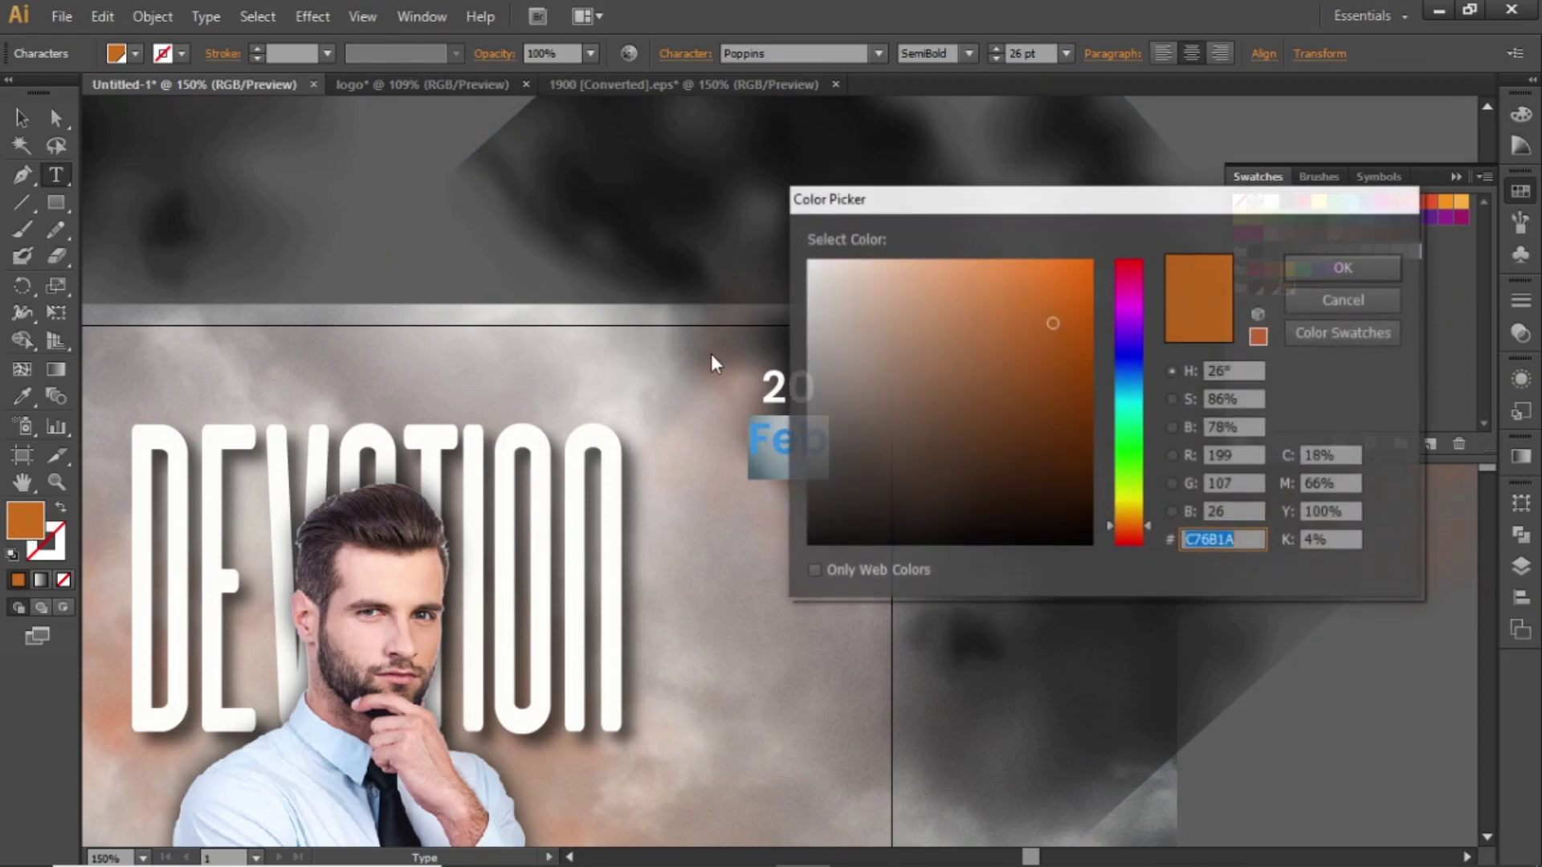
left_click(983, 279)
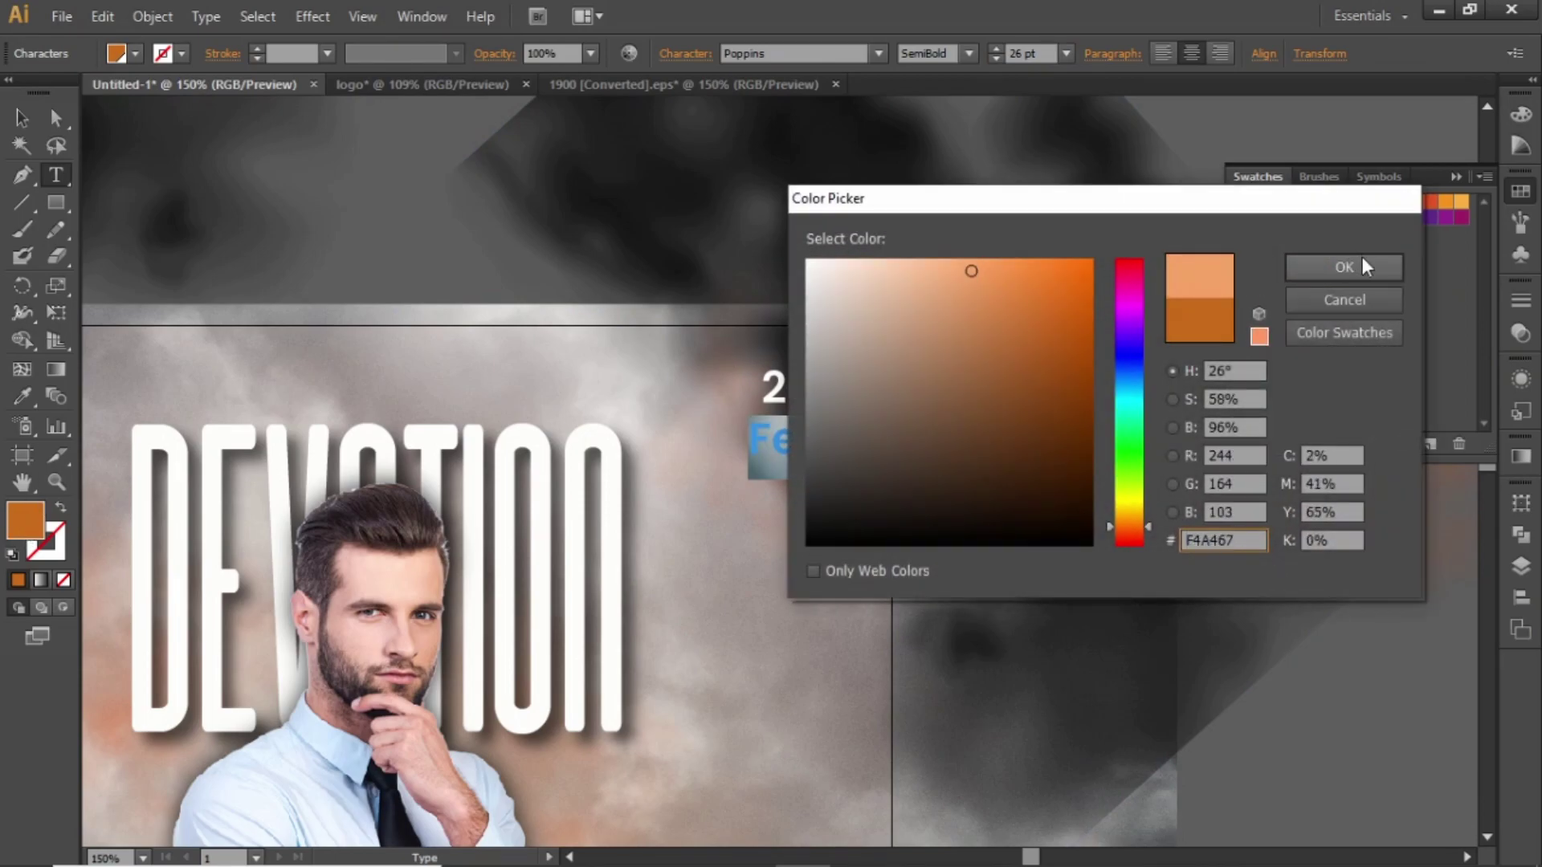
left_click(1359, 261)
key("Escape")
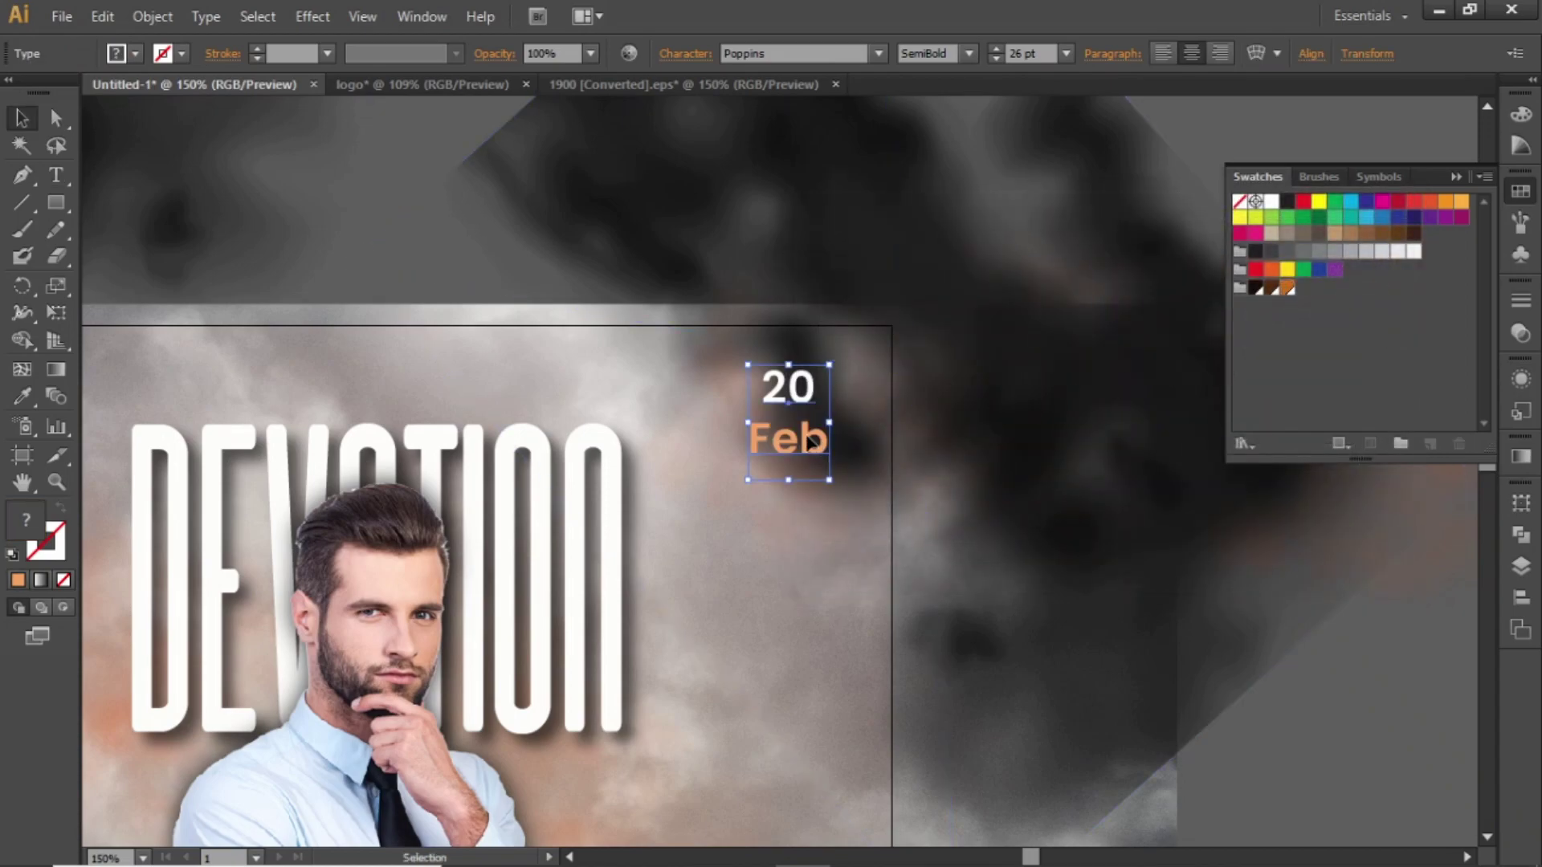
left_click_drag(812, 440, 829, 440)
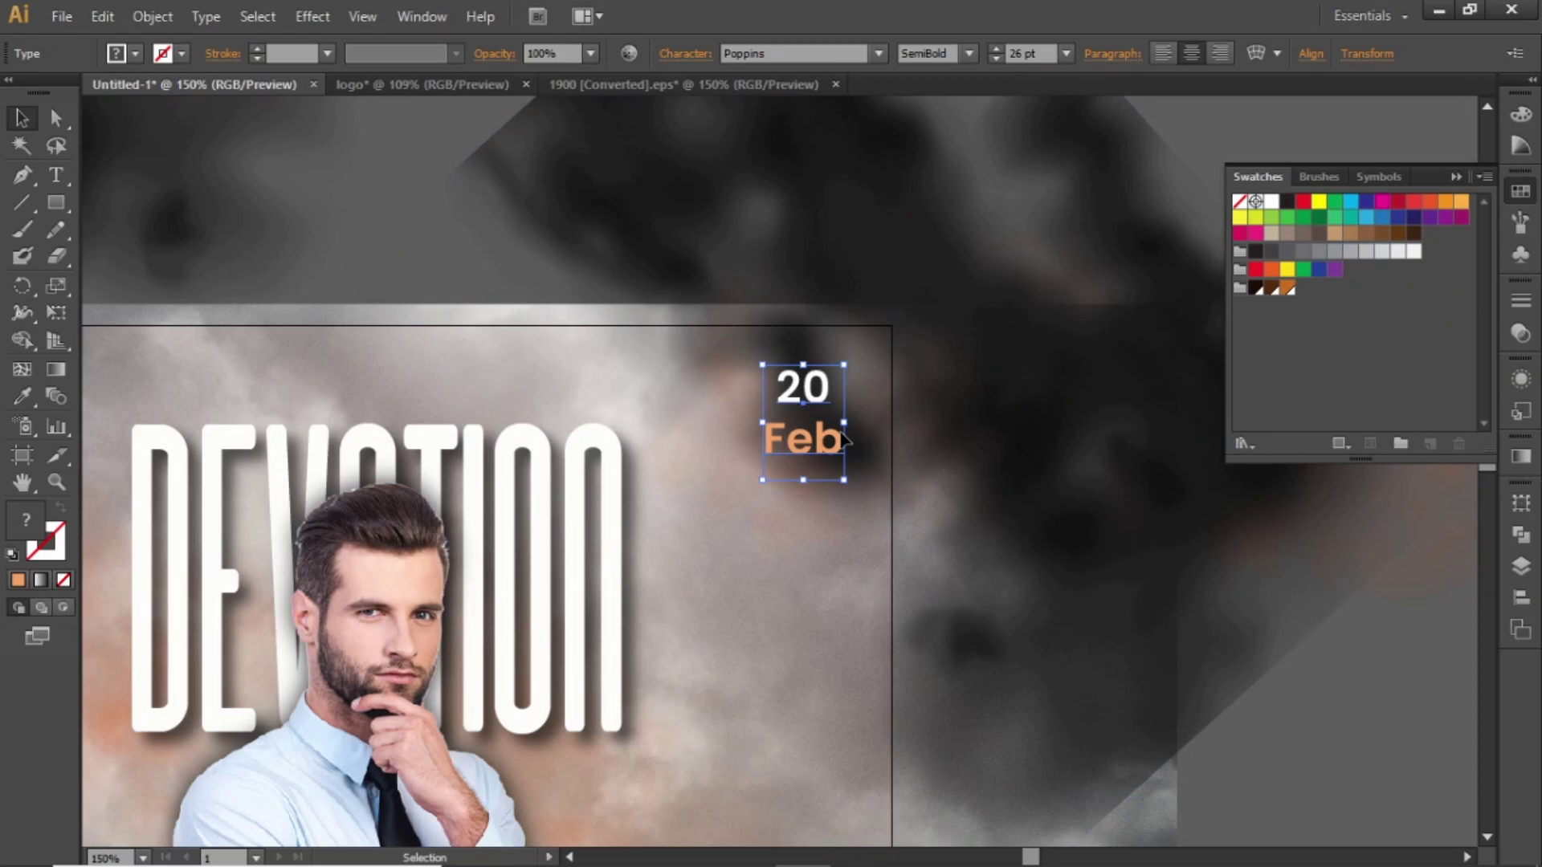
- Set the date's line spacing to 28 pt
left_click(681, 53)
left_click(659, 157)
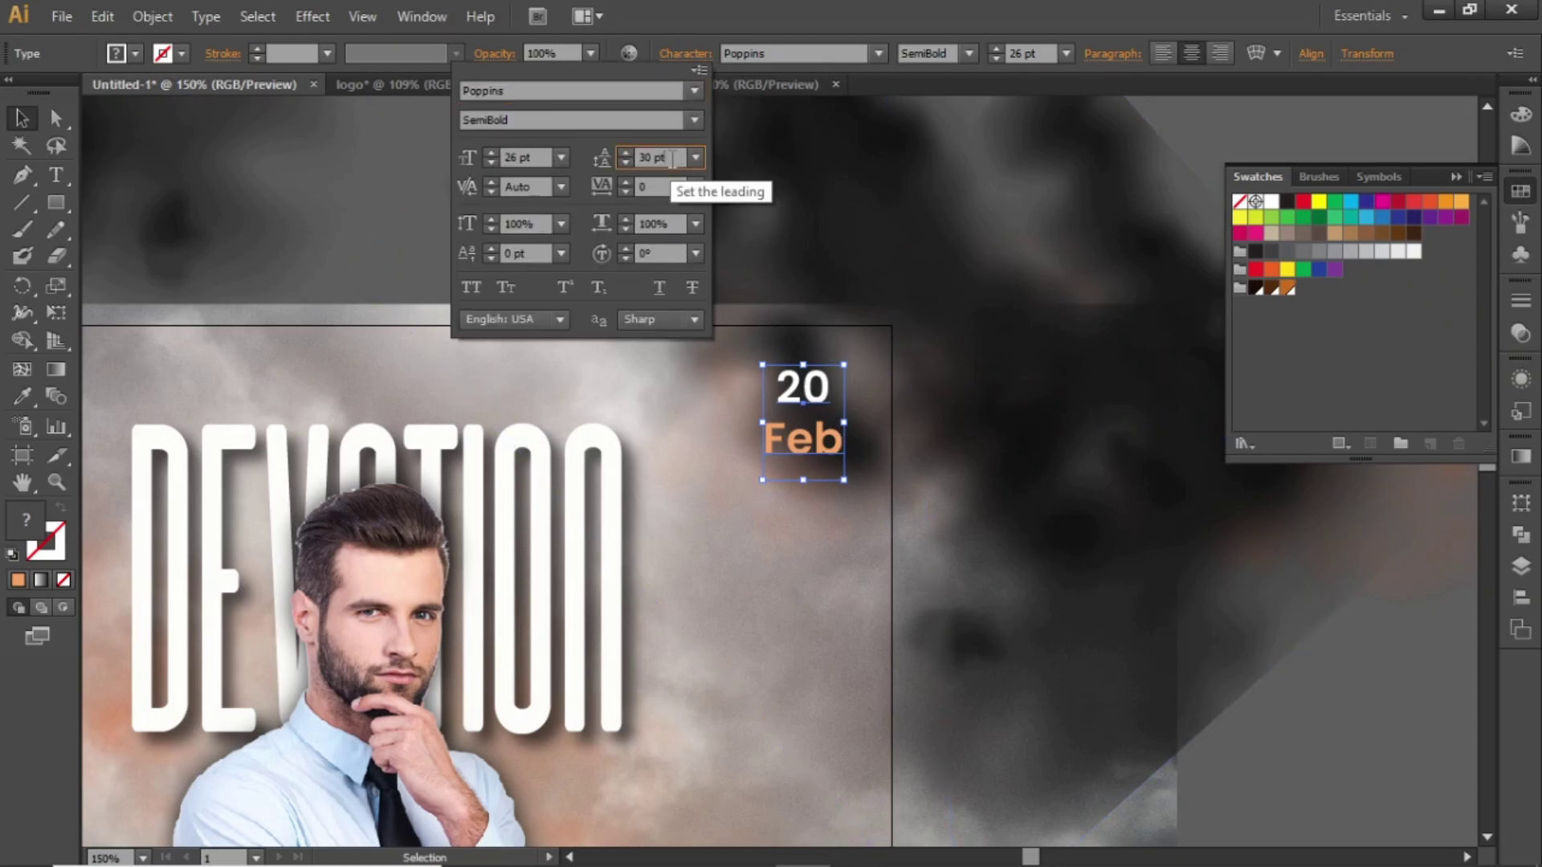
type("28")
key("Return")
left_click(426, 148)
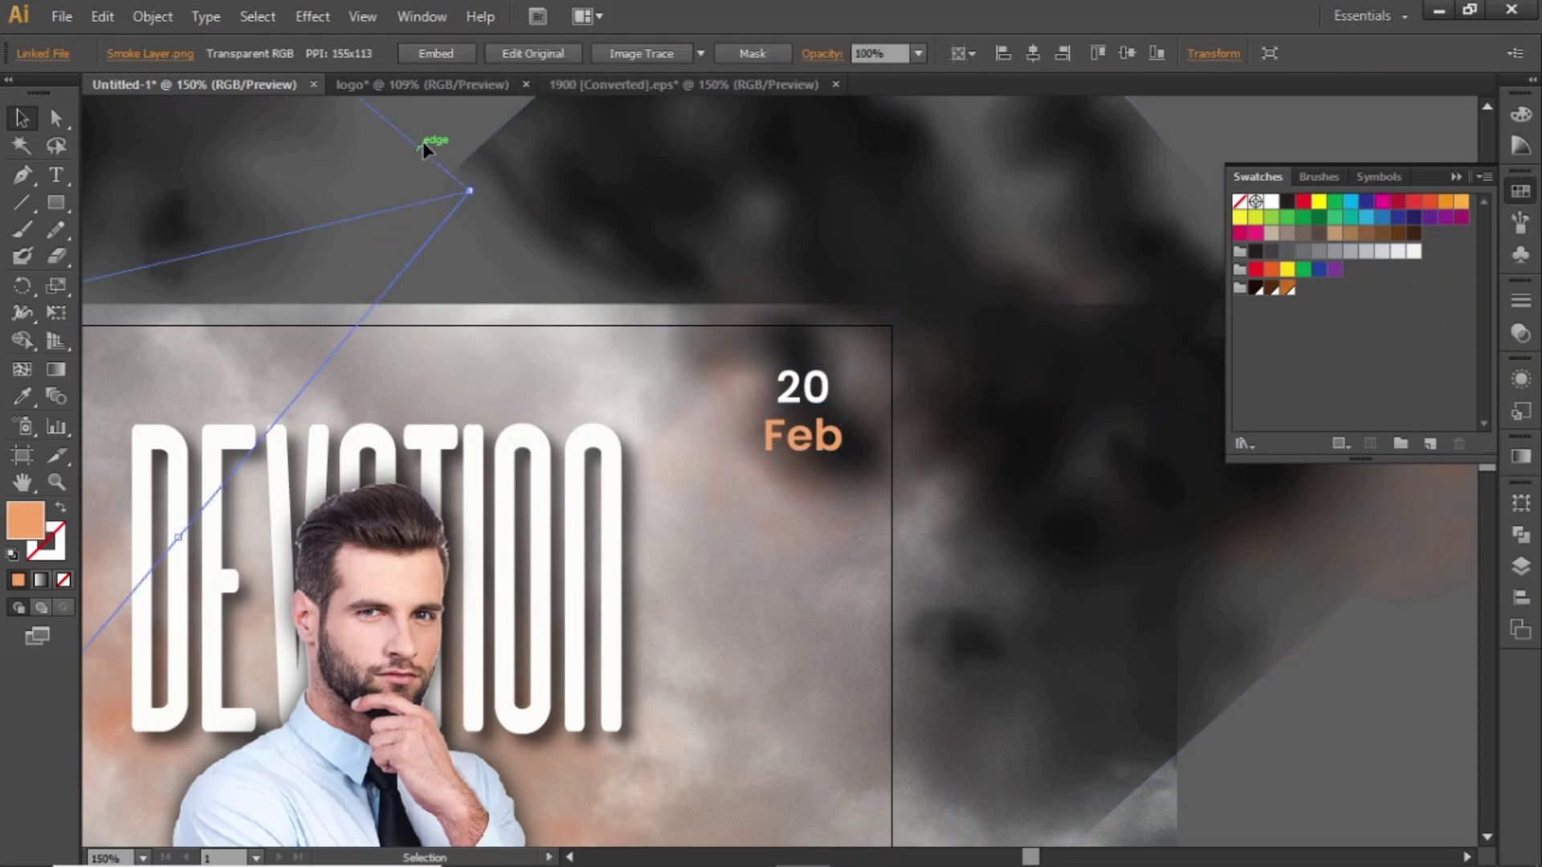
- Nudge the 20 Feb date block slightly higher in the top-right corner
key("ctrl+minus")
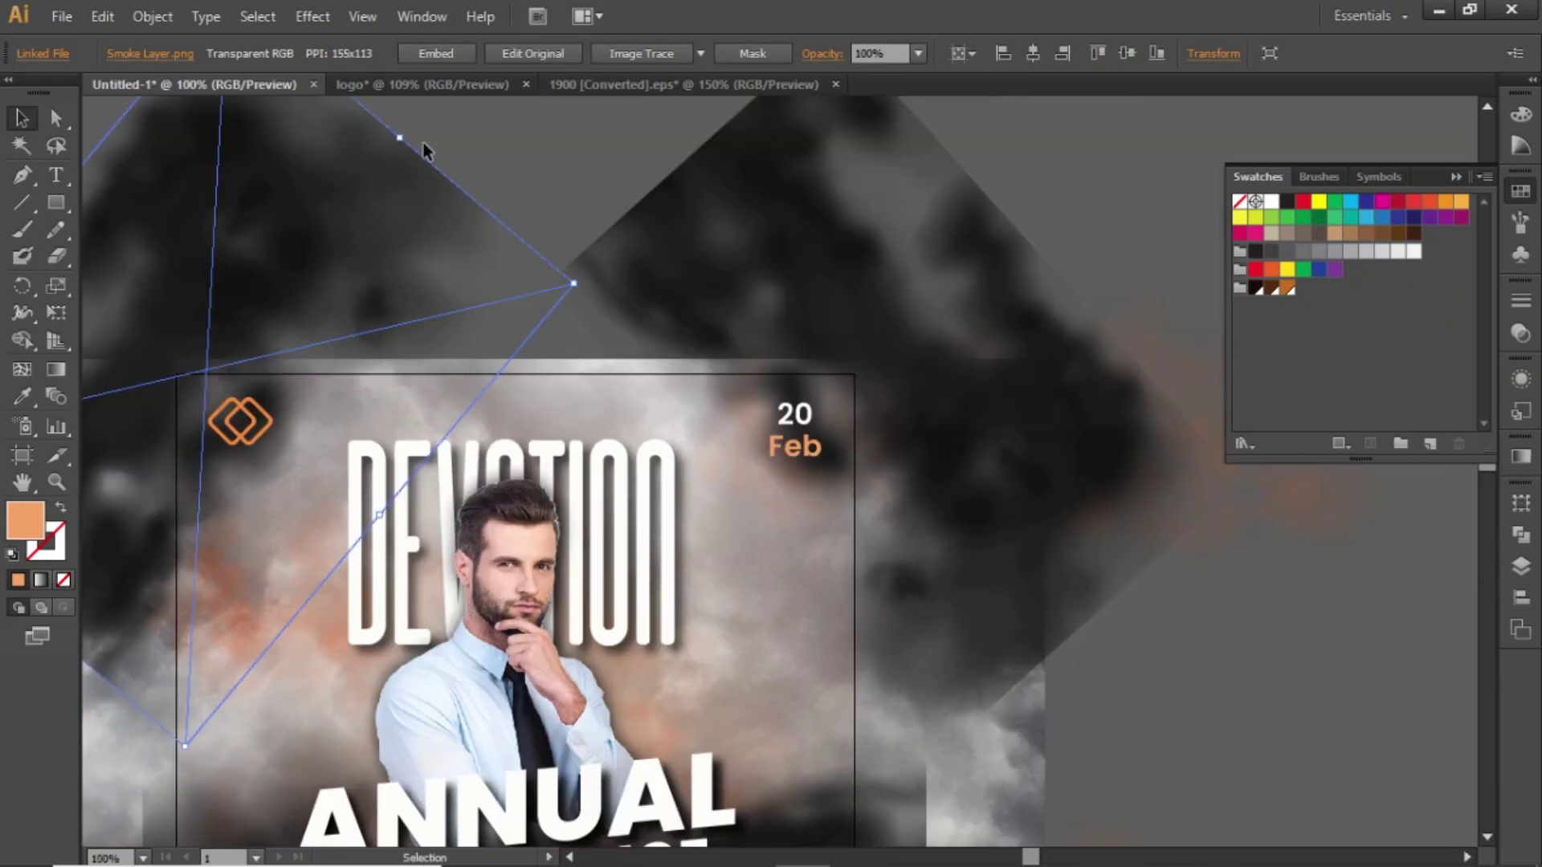
left_click(1192, 186)
scroll(1091, 206, "up", 1)
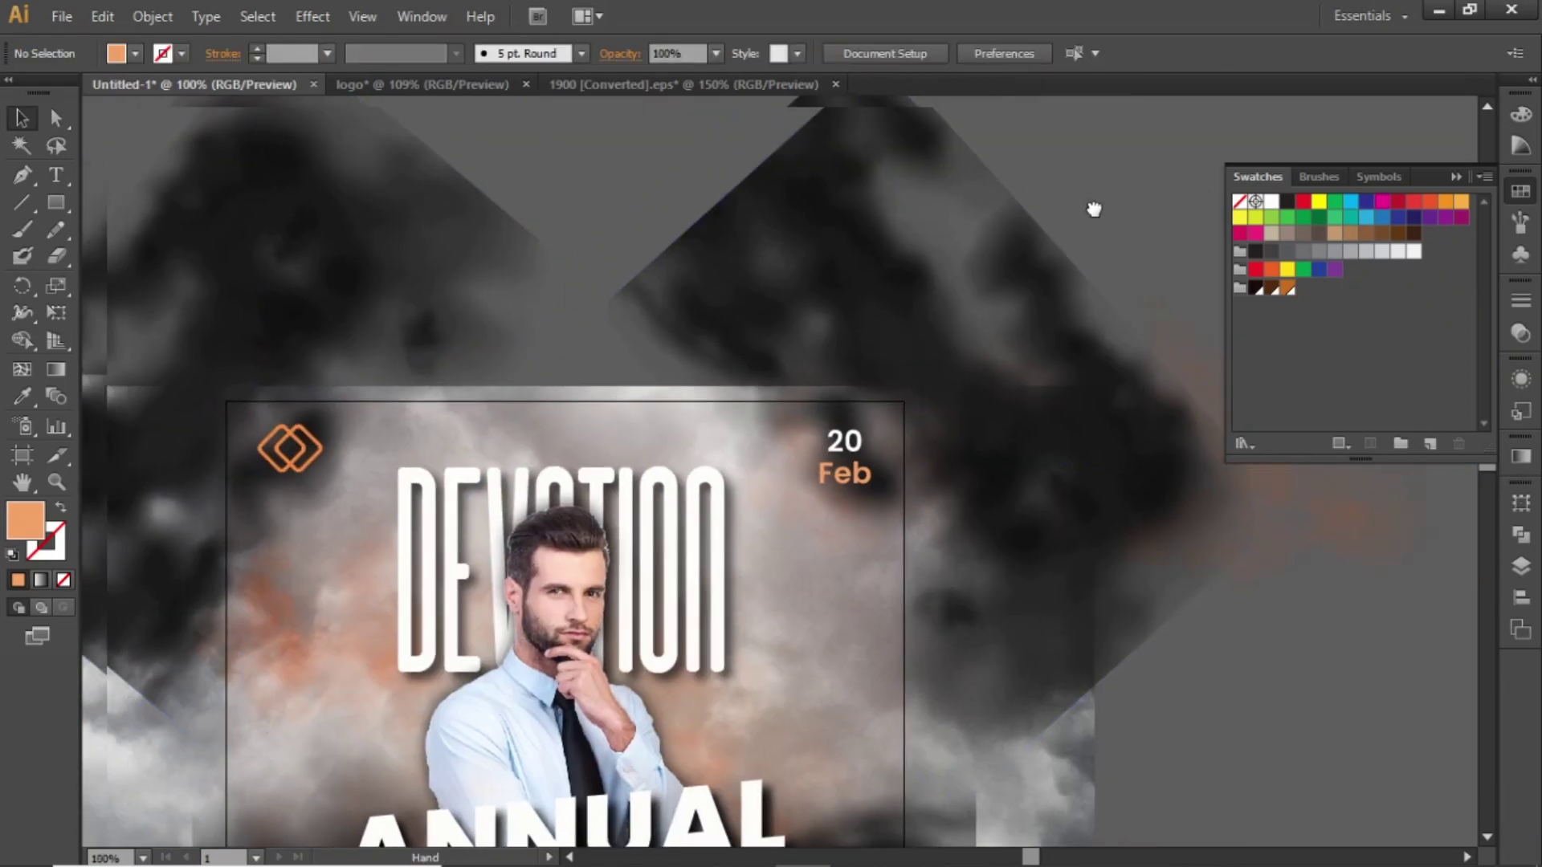
left_click(876, 466)
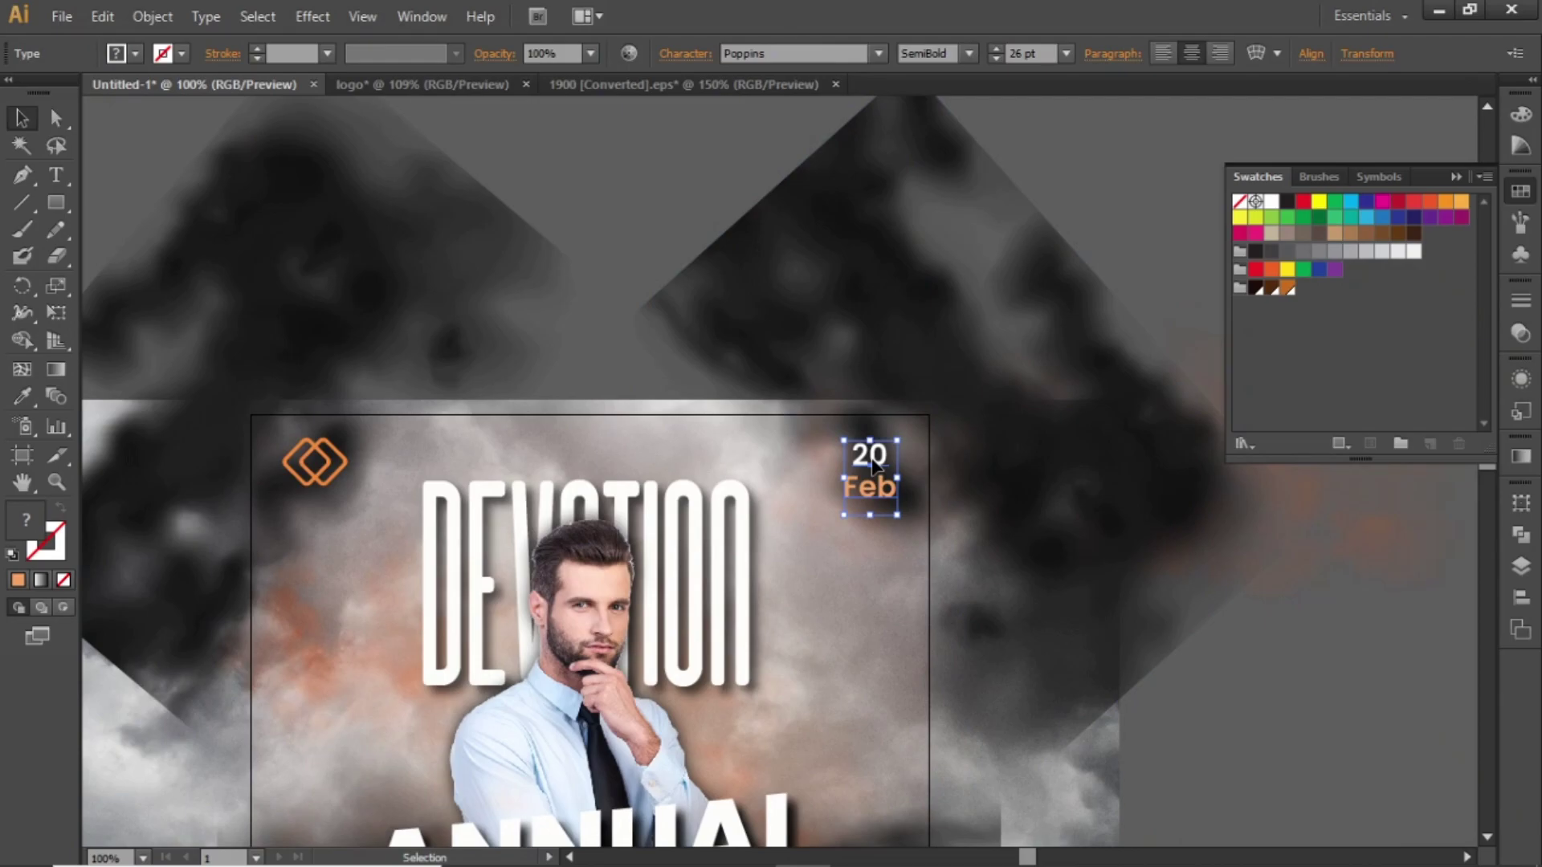
left_click_drag(874, 466, 874, 459)
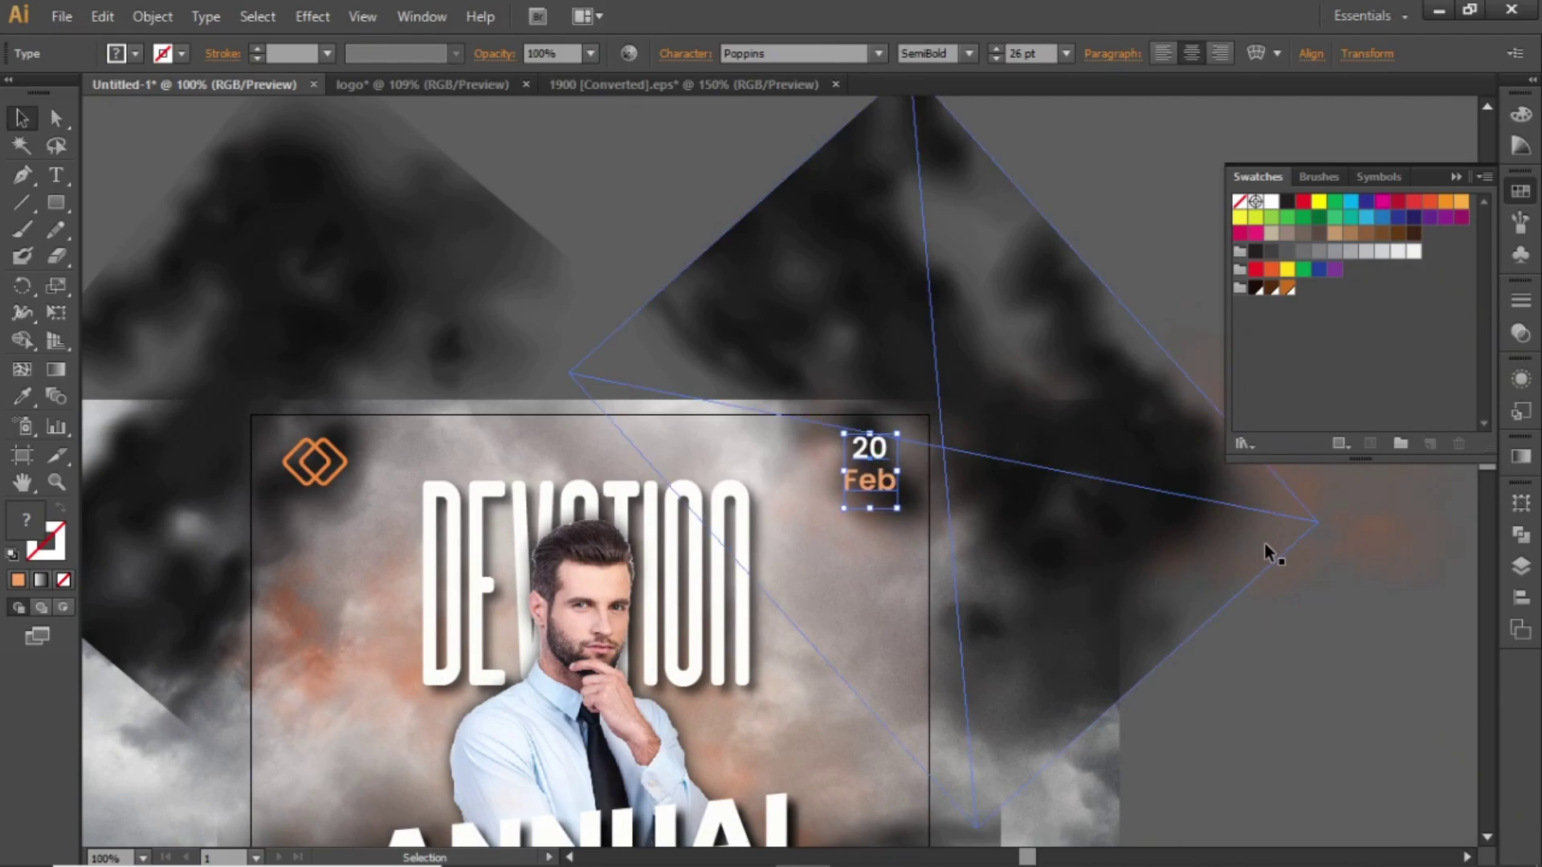
left_click(1341, 575)
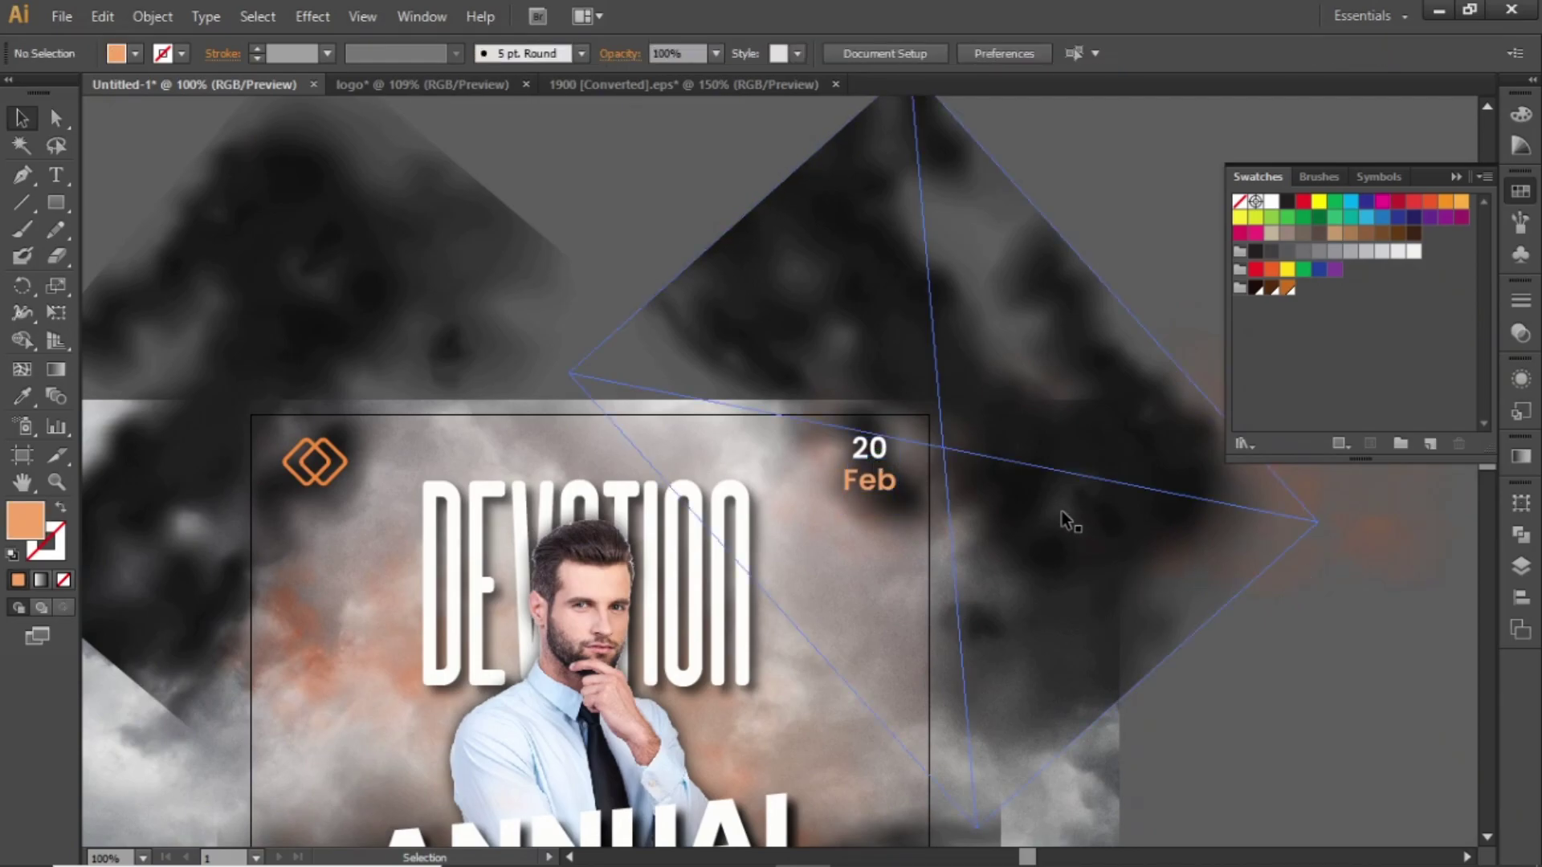
key("ctrl+minus")
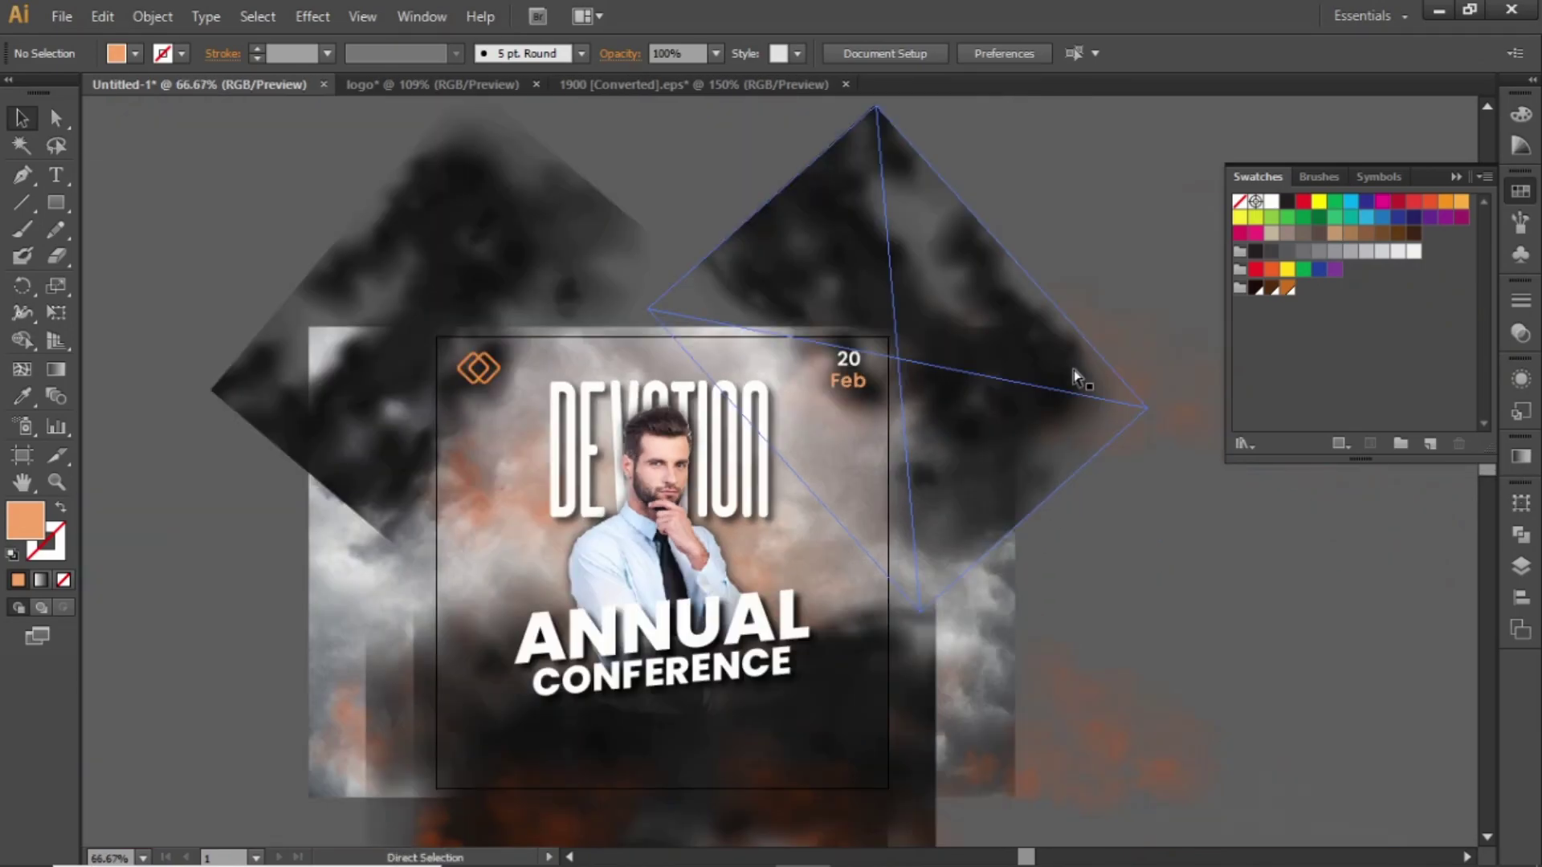
left_click_drag(968, 368, 1015, 268)
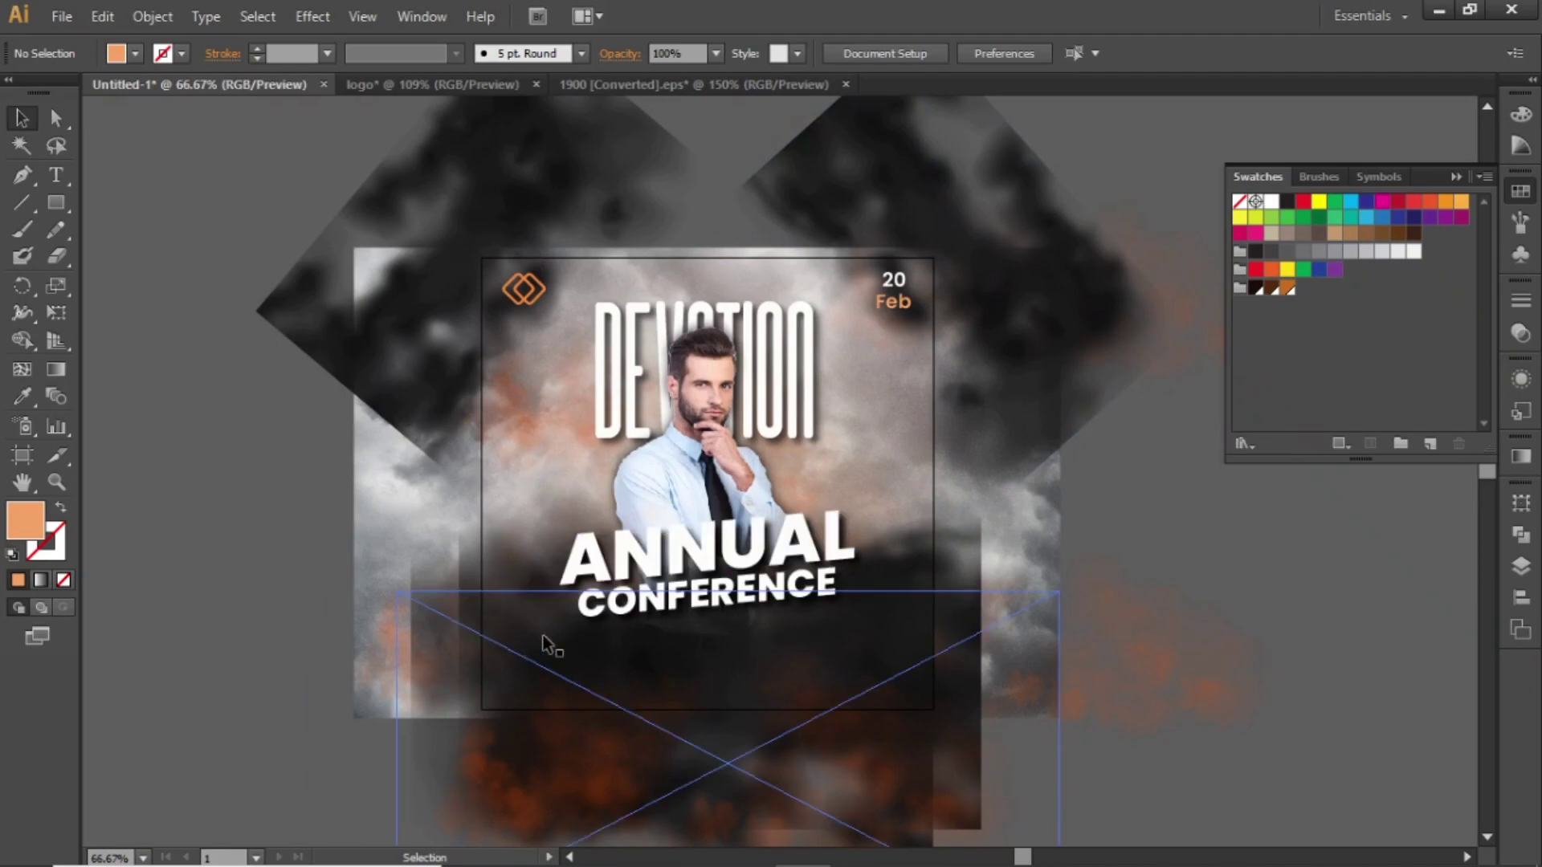
- Draw an area text box below the CONFERENCE line and paste lorem ipsum placeholder text into it
left_click_drag(695, 624, 696, 468)
key("ctrl+equal")
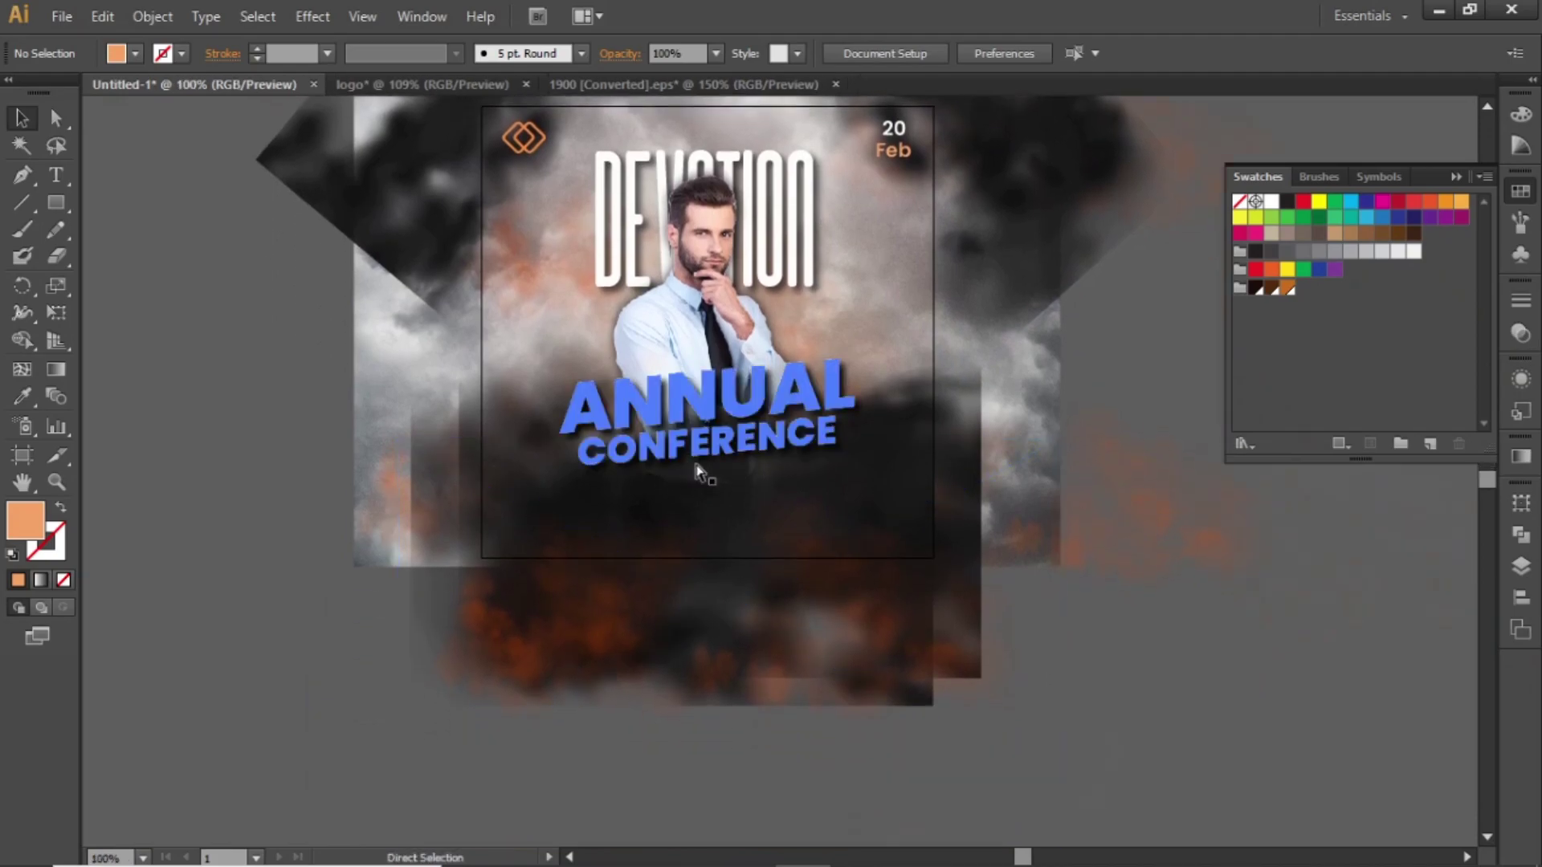
key("t")
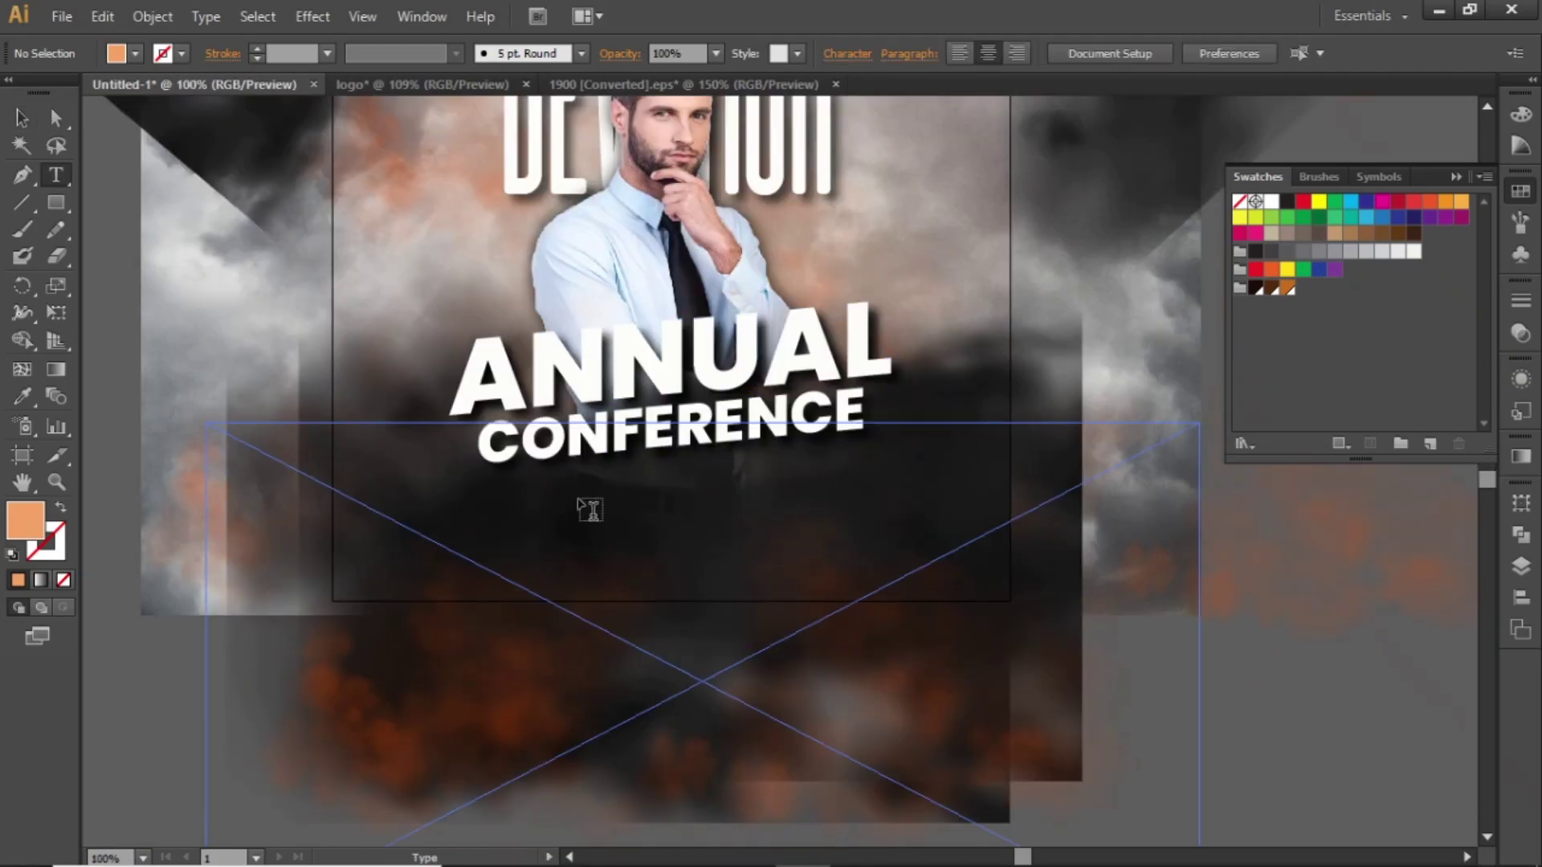
left_click_drag(458, 499, 895, 560)
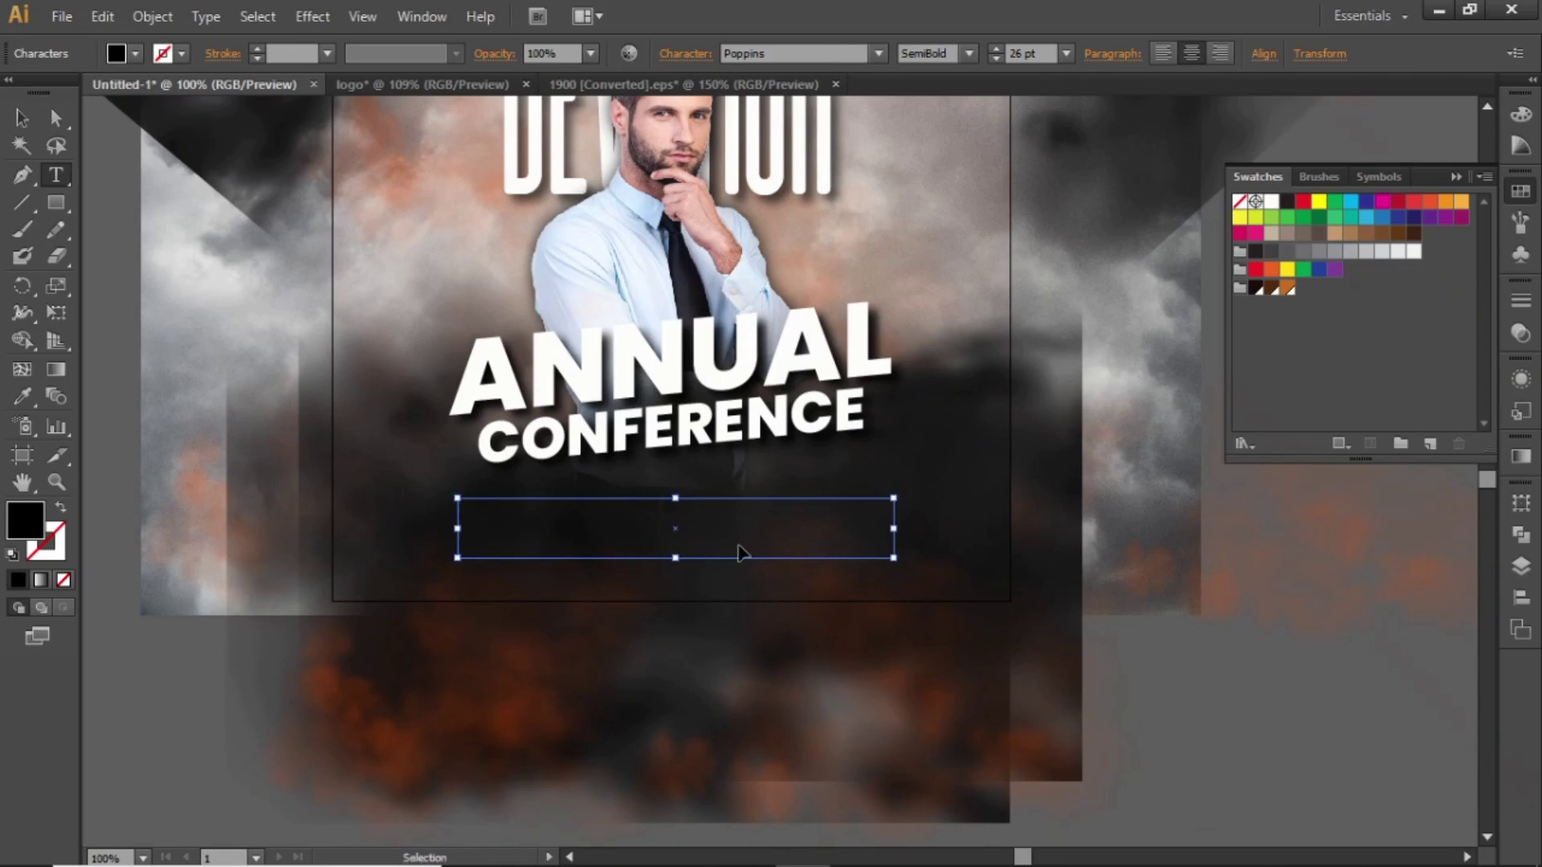
key("ctrl+v")
key("Escape")
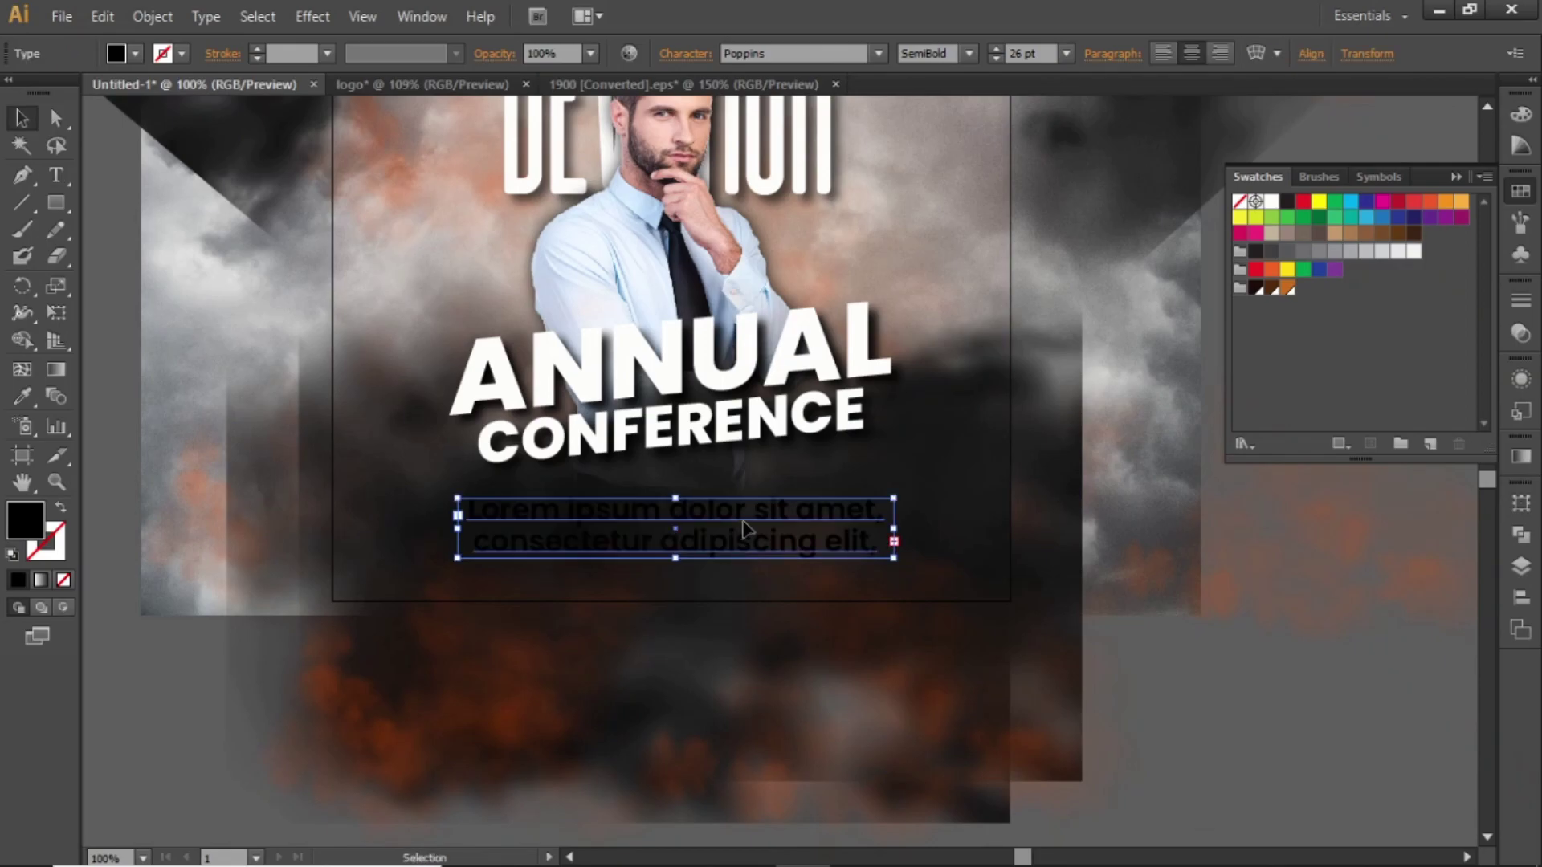
- Style the paragraph white, Poppins Regular 11 pt, with 19 pt leading
left_click(1271, 201)
left_click(968, 55)
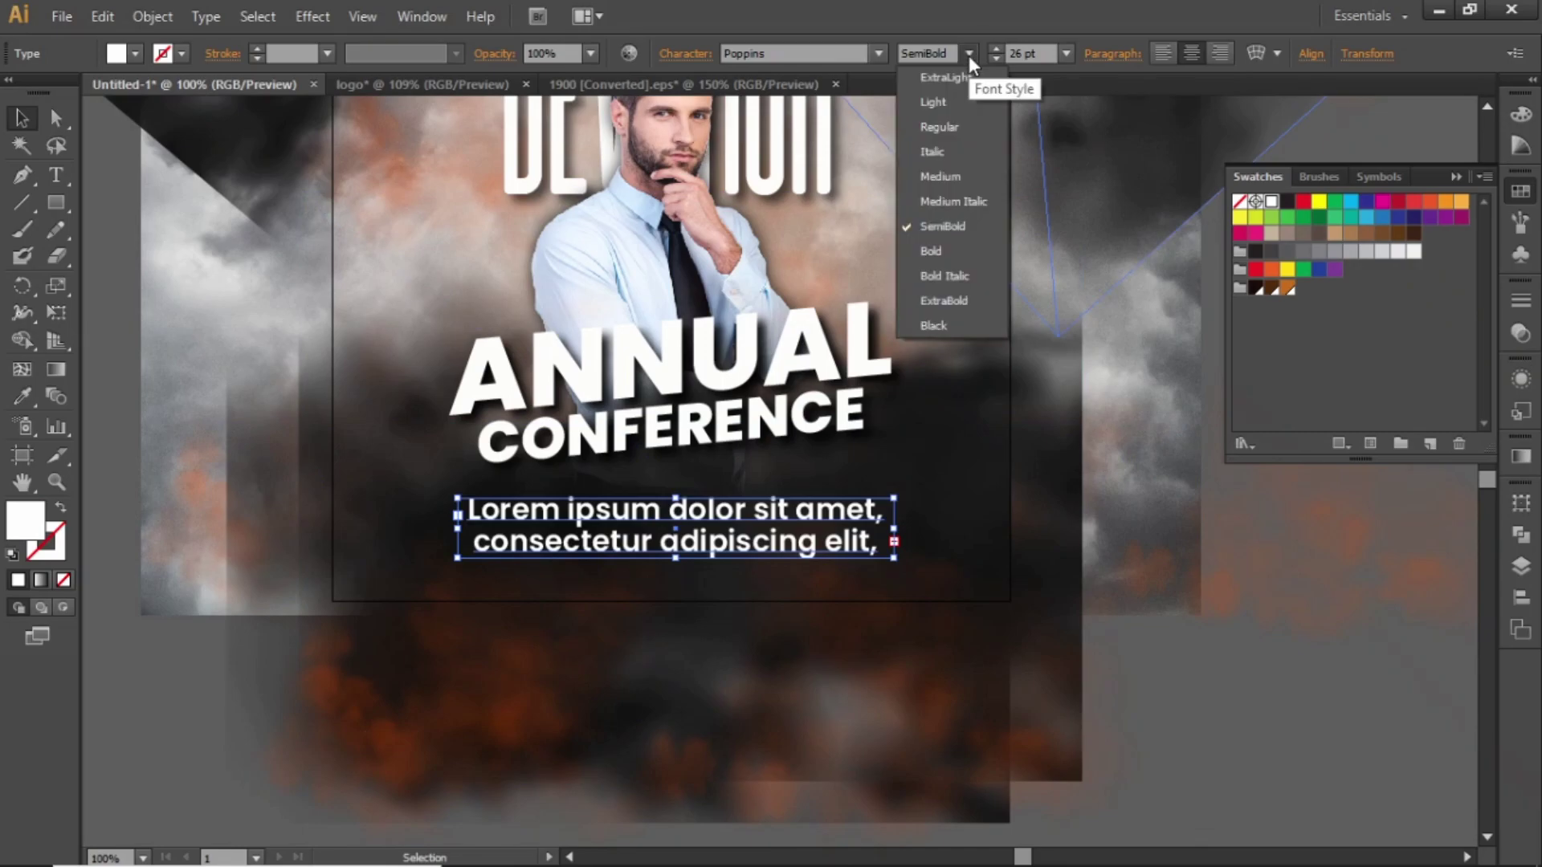
left_click(943, 131)
left_click(1021, 53)
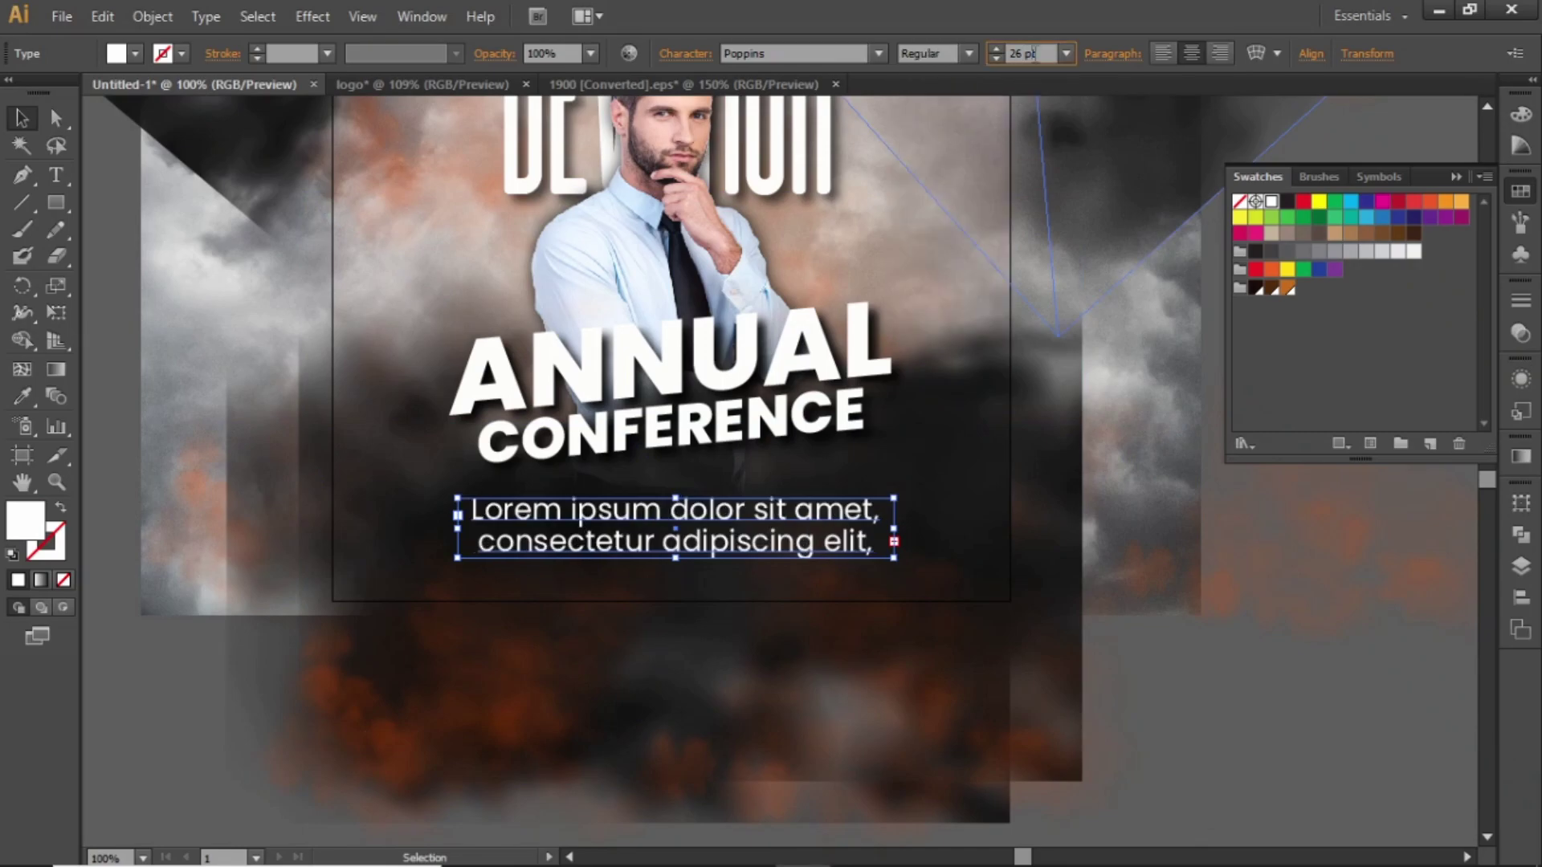
type("20")
key("Return")
key("Down")
key("Down")
key("Down")
key("Down")
key("Down")
key("Down")
key("Down")
key("Down")
key("Down")
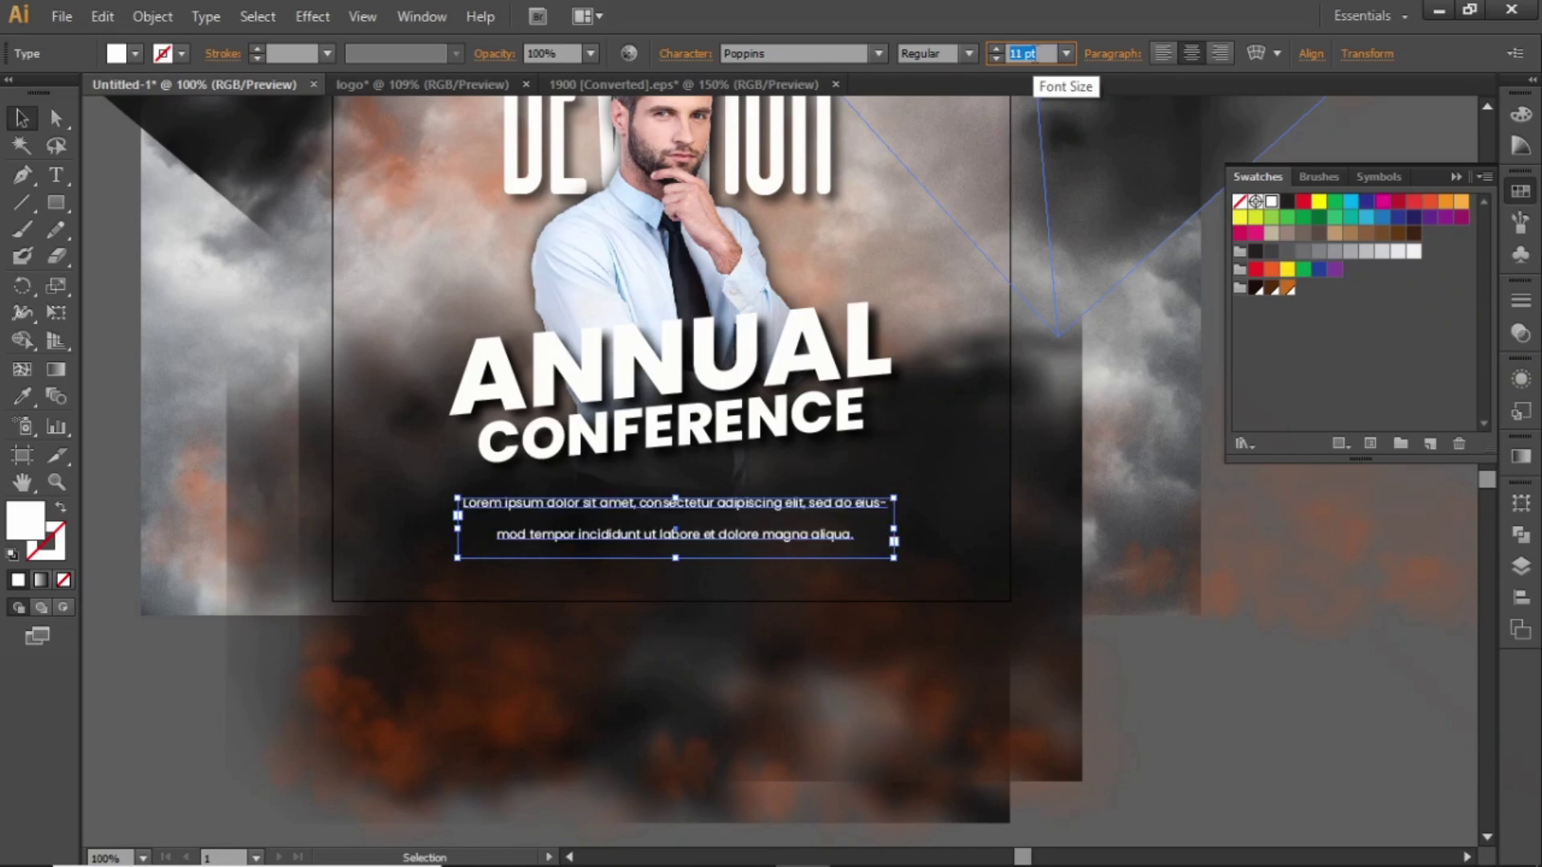
key("Down")
left_click(1036, 53)
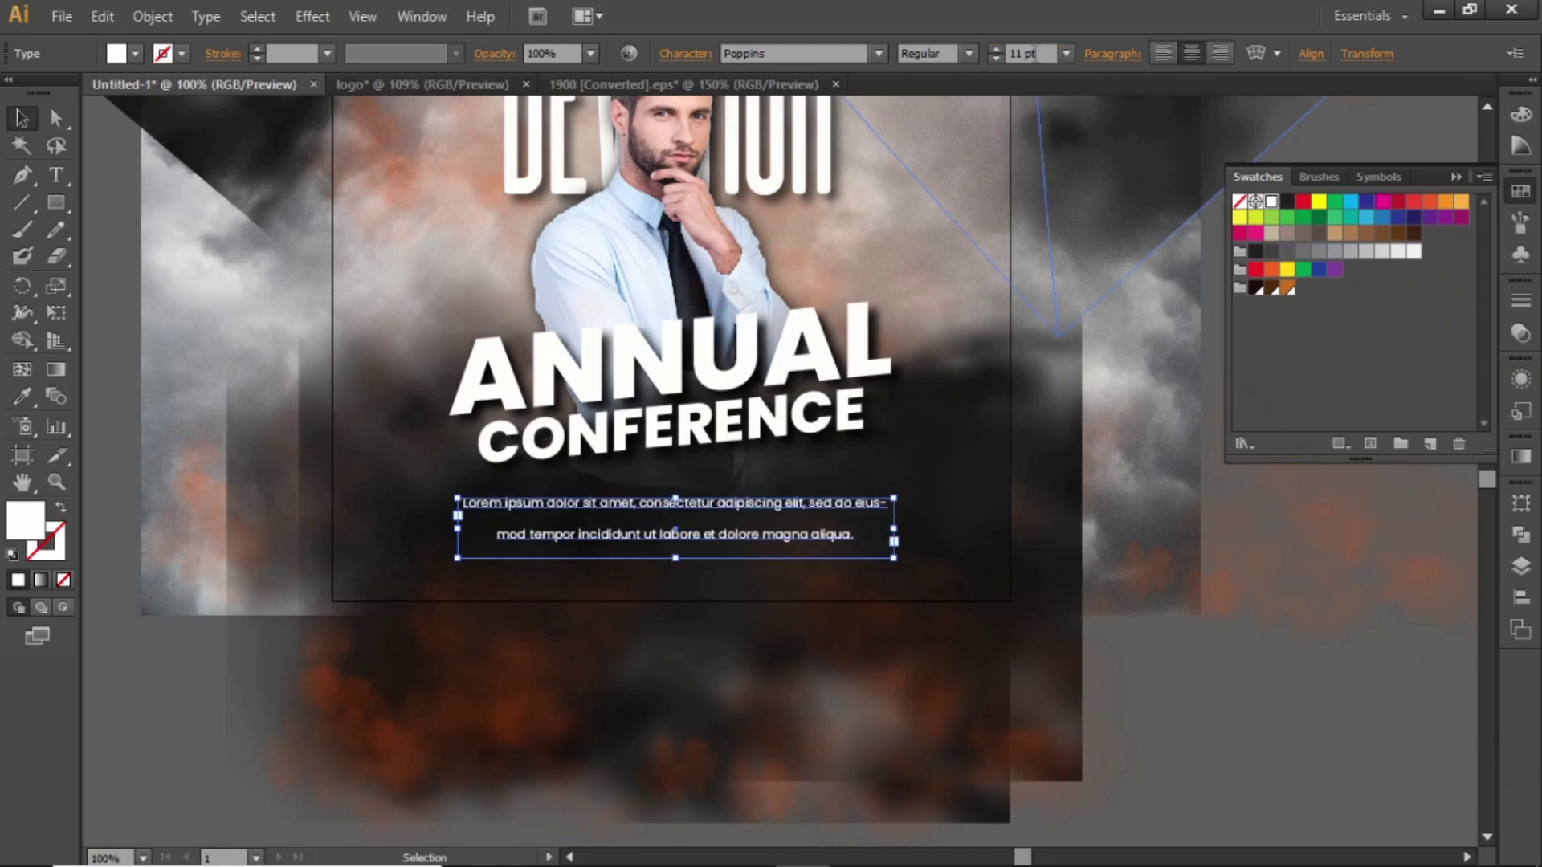
left_click(681, 53)
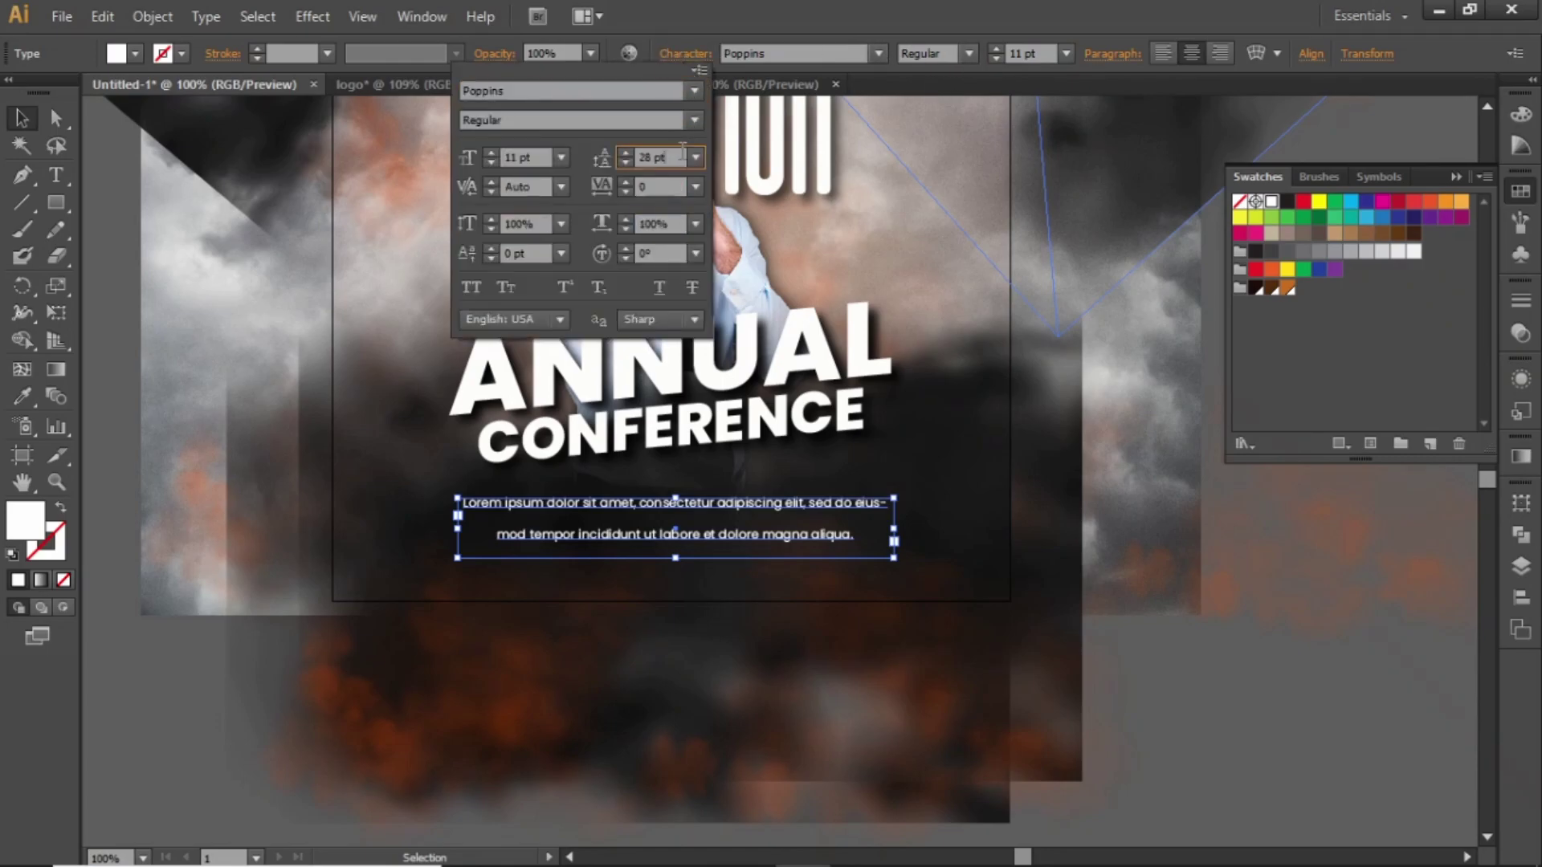
key("Down")
key("Down")
key("Down")
key("Down")
key("Down")
key("Down")
key("Down")
key("Down")
key("Down")
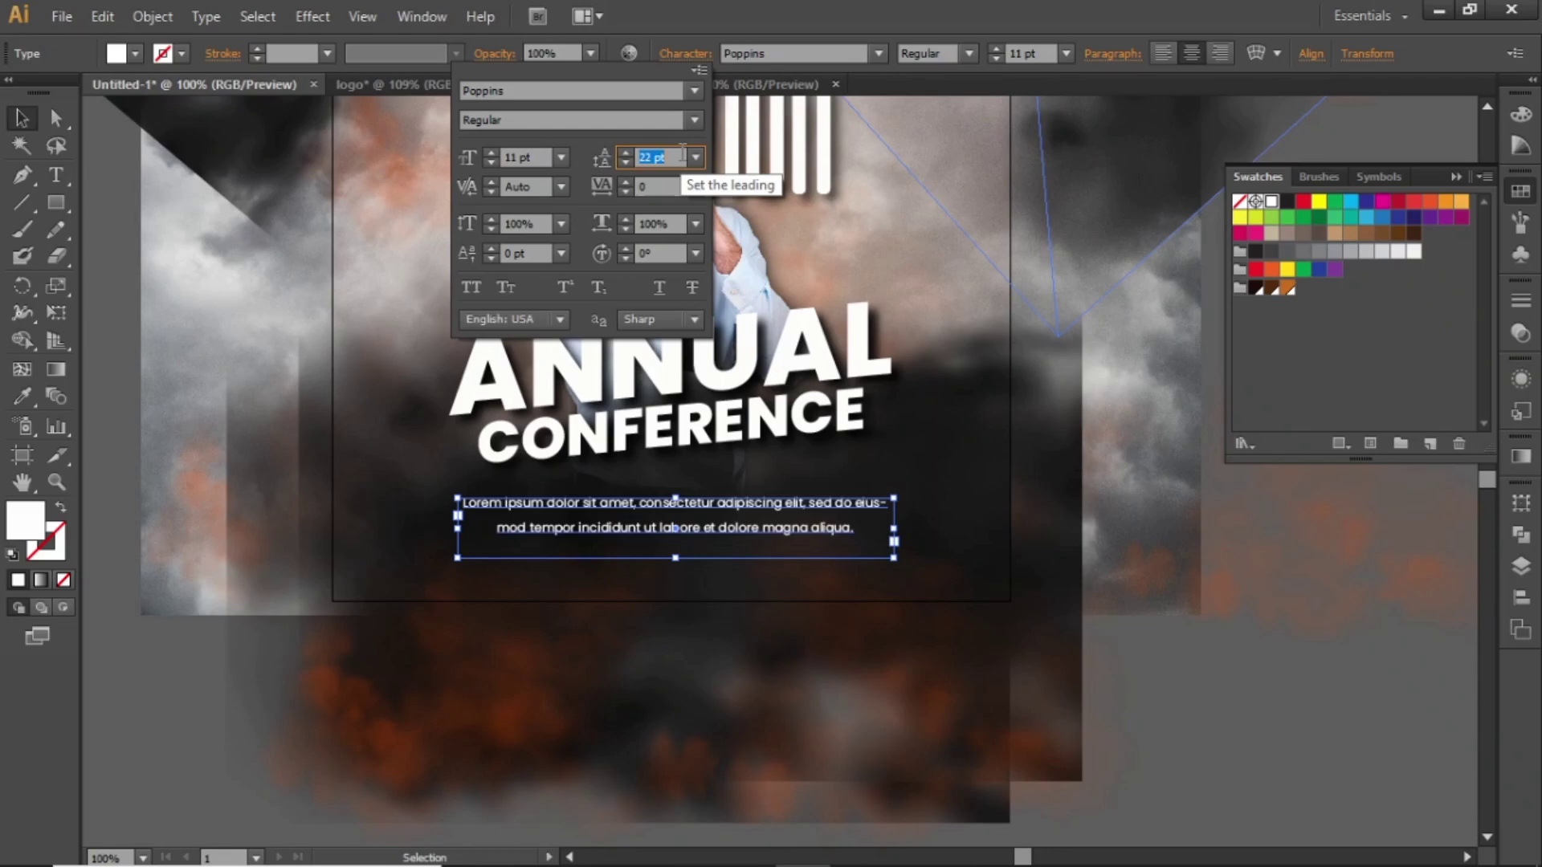
key("Return")
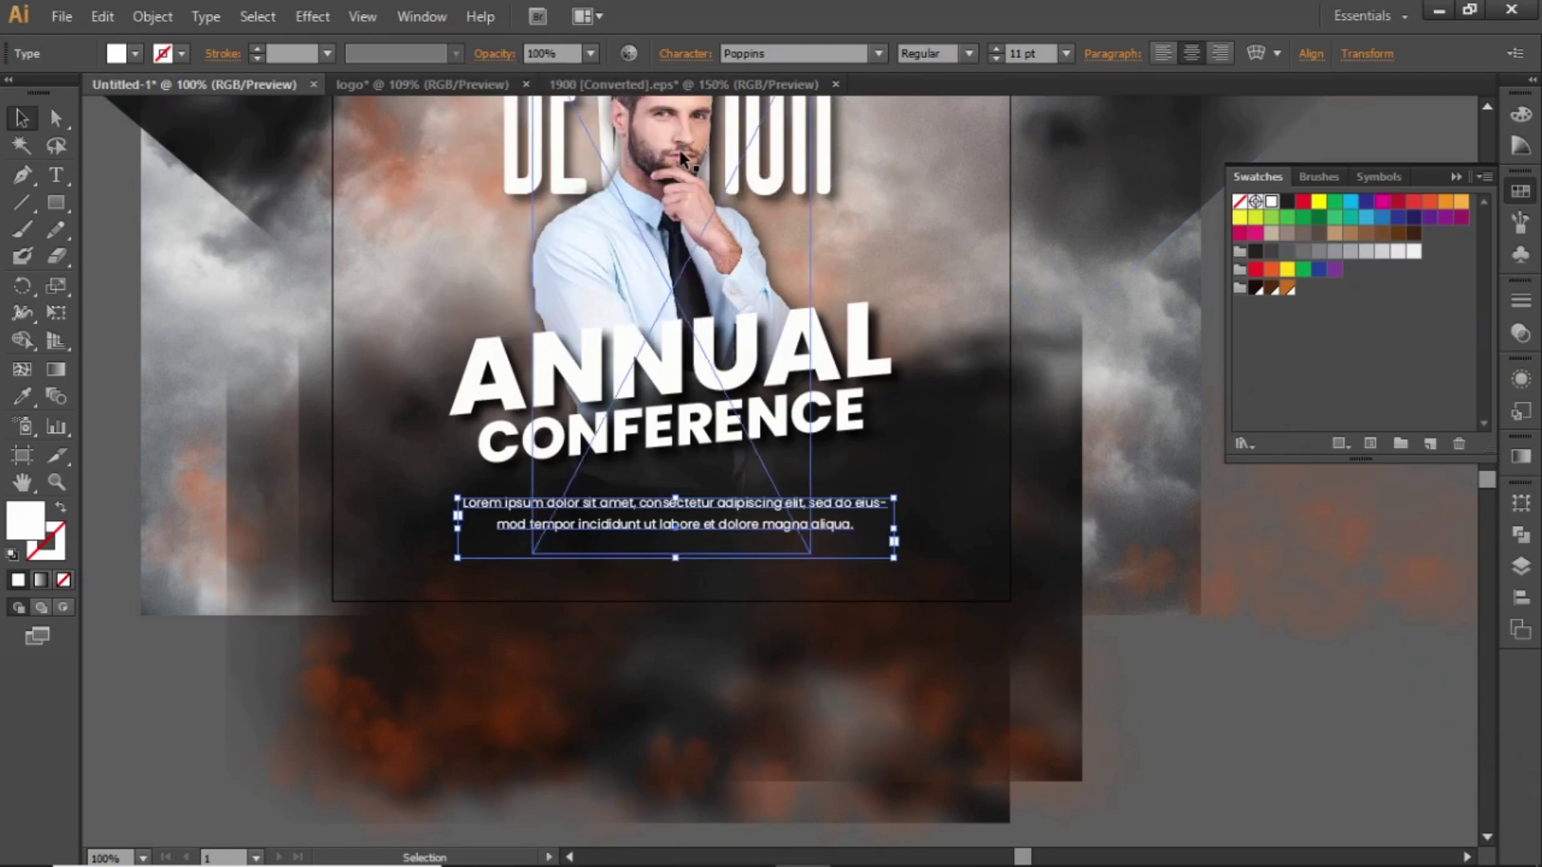
- Narrow the text box so the paragraph wraps to three lines, and centre it horizontally
key("ctrl+equal")
left_click_drag(784, 386, 844, 331)
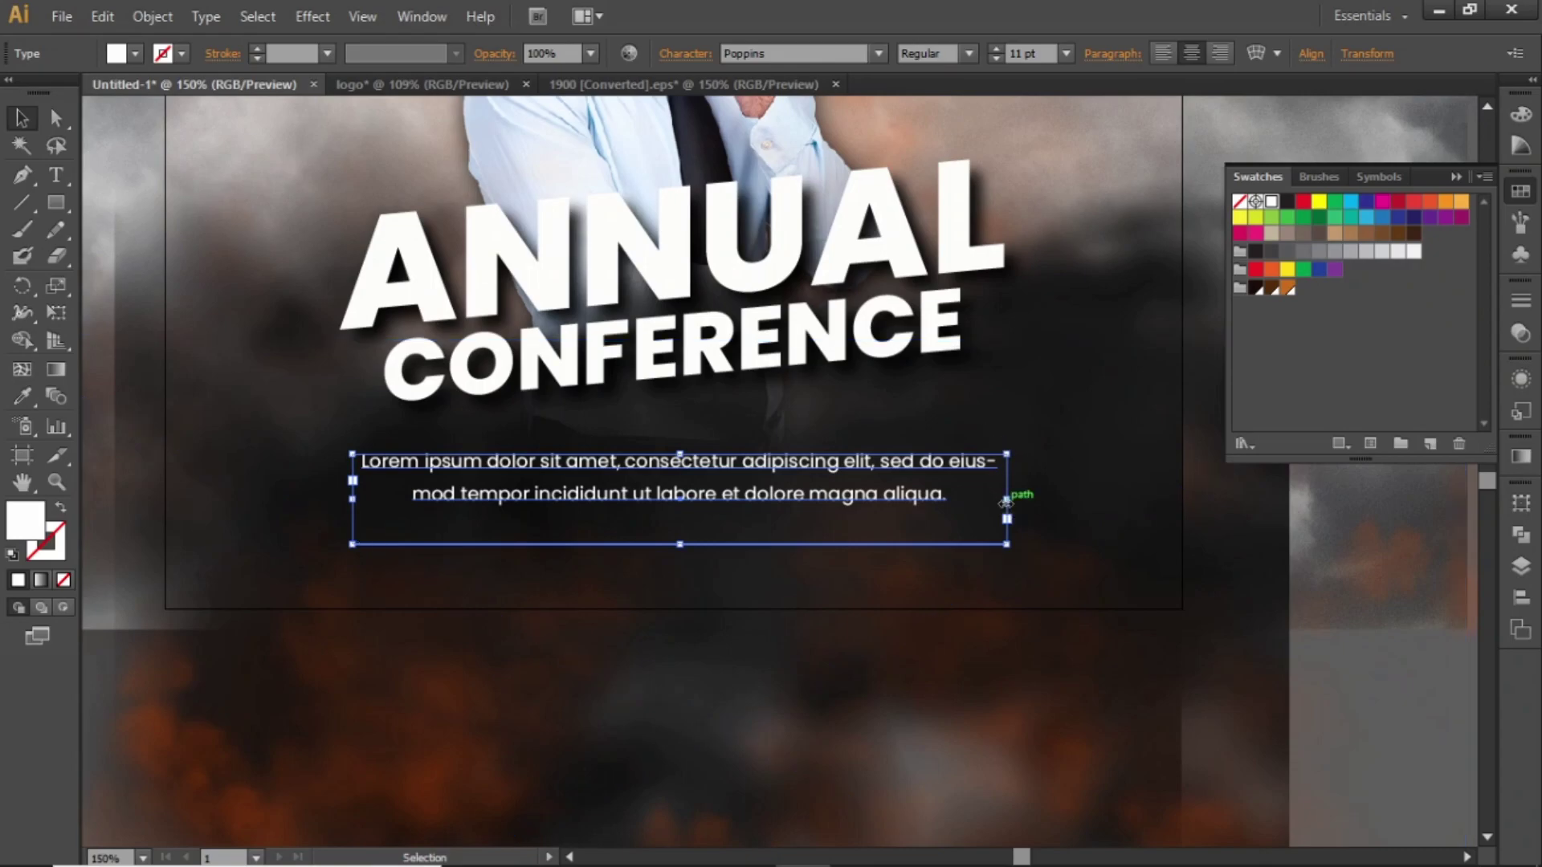
left_click_drag(1006, 502, 945, 500)
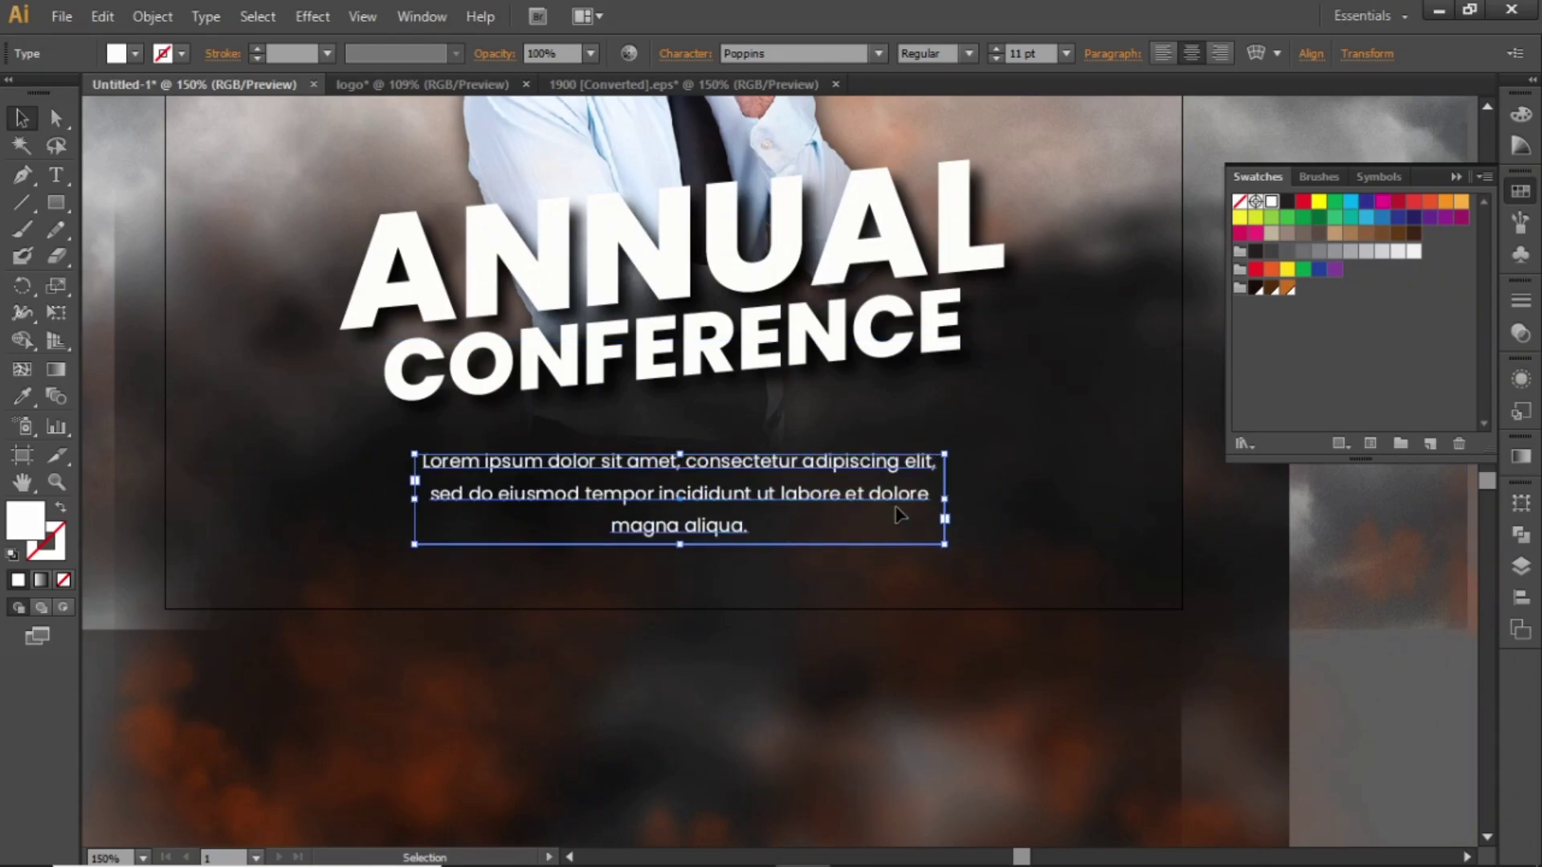
key("ctrl+shift+i")
left_click(1508, 608)
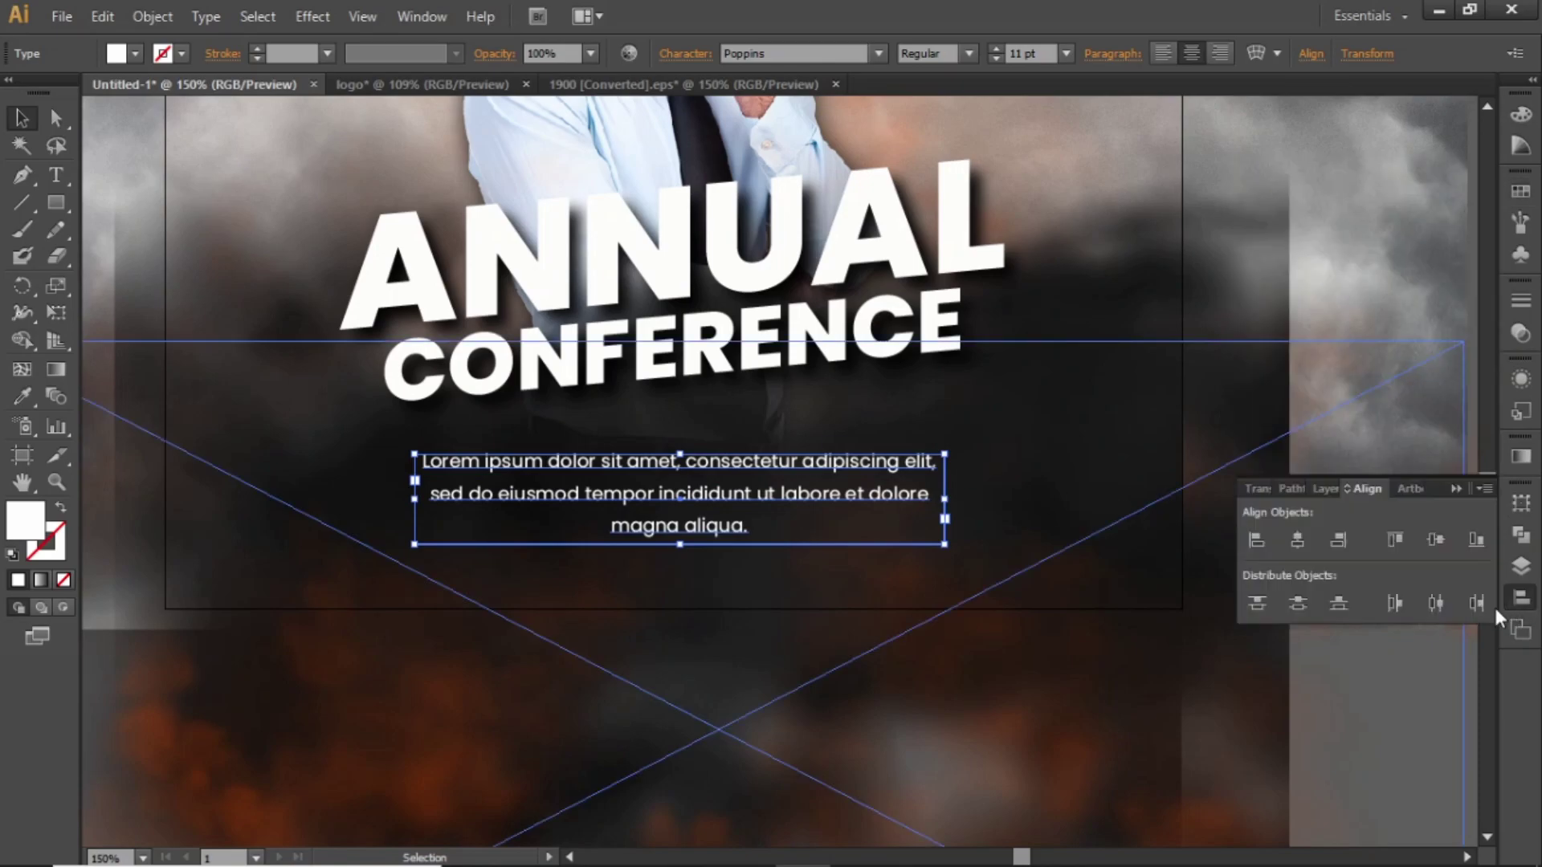
left_click(1289, 543)
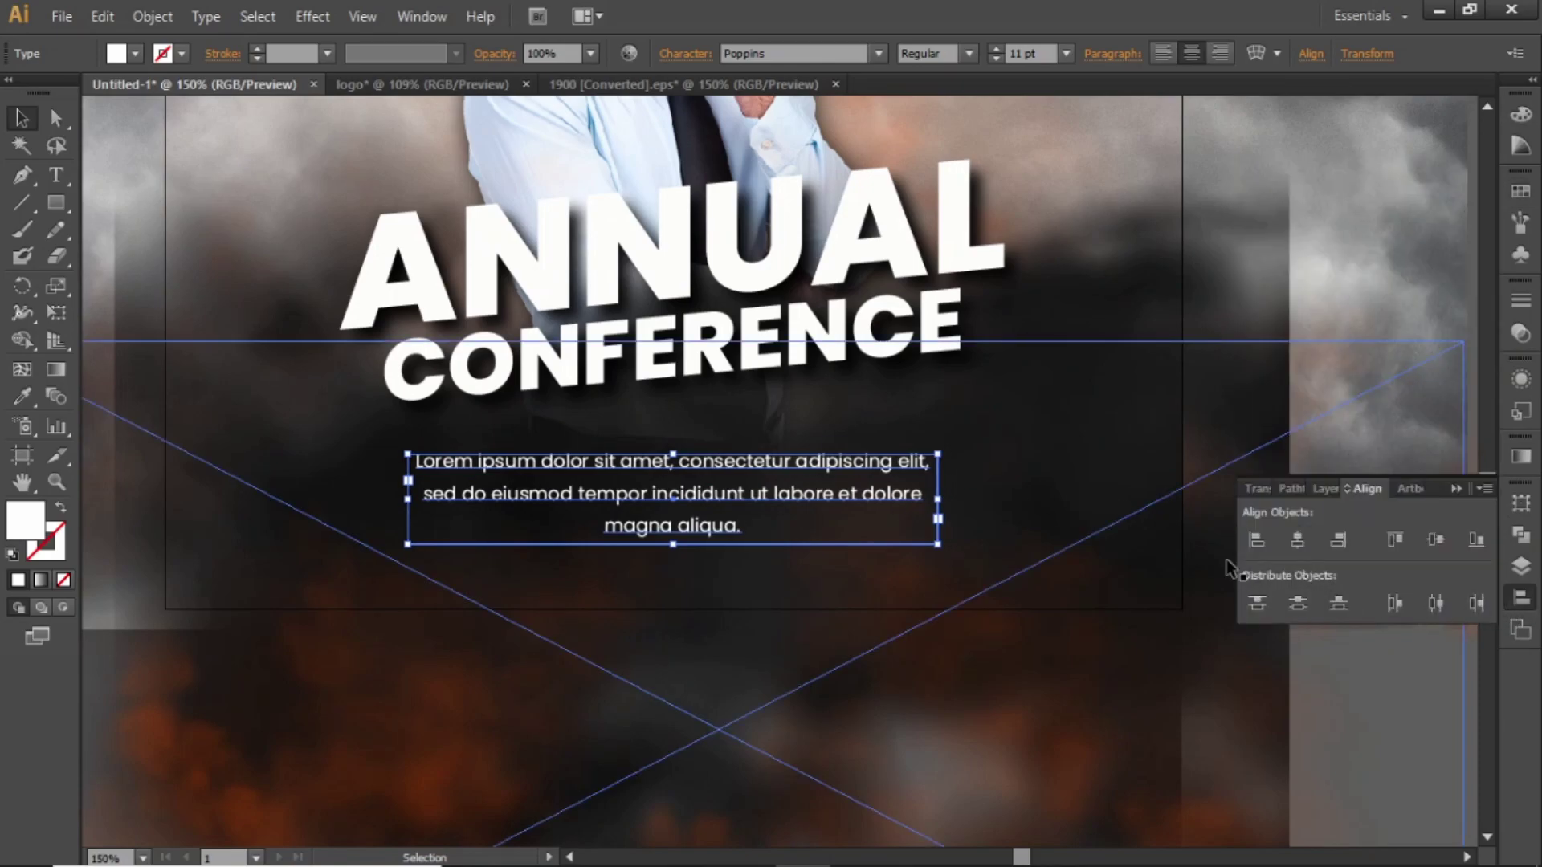
key("ctrl+1")
key("ctrl+shift+i")
left_click(1252, 691)
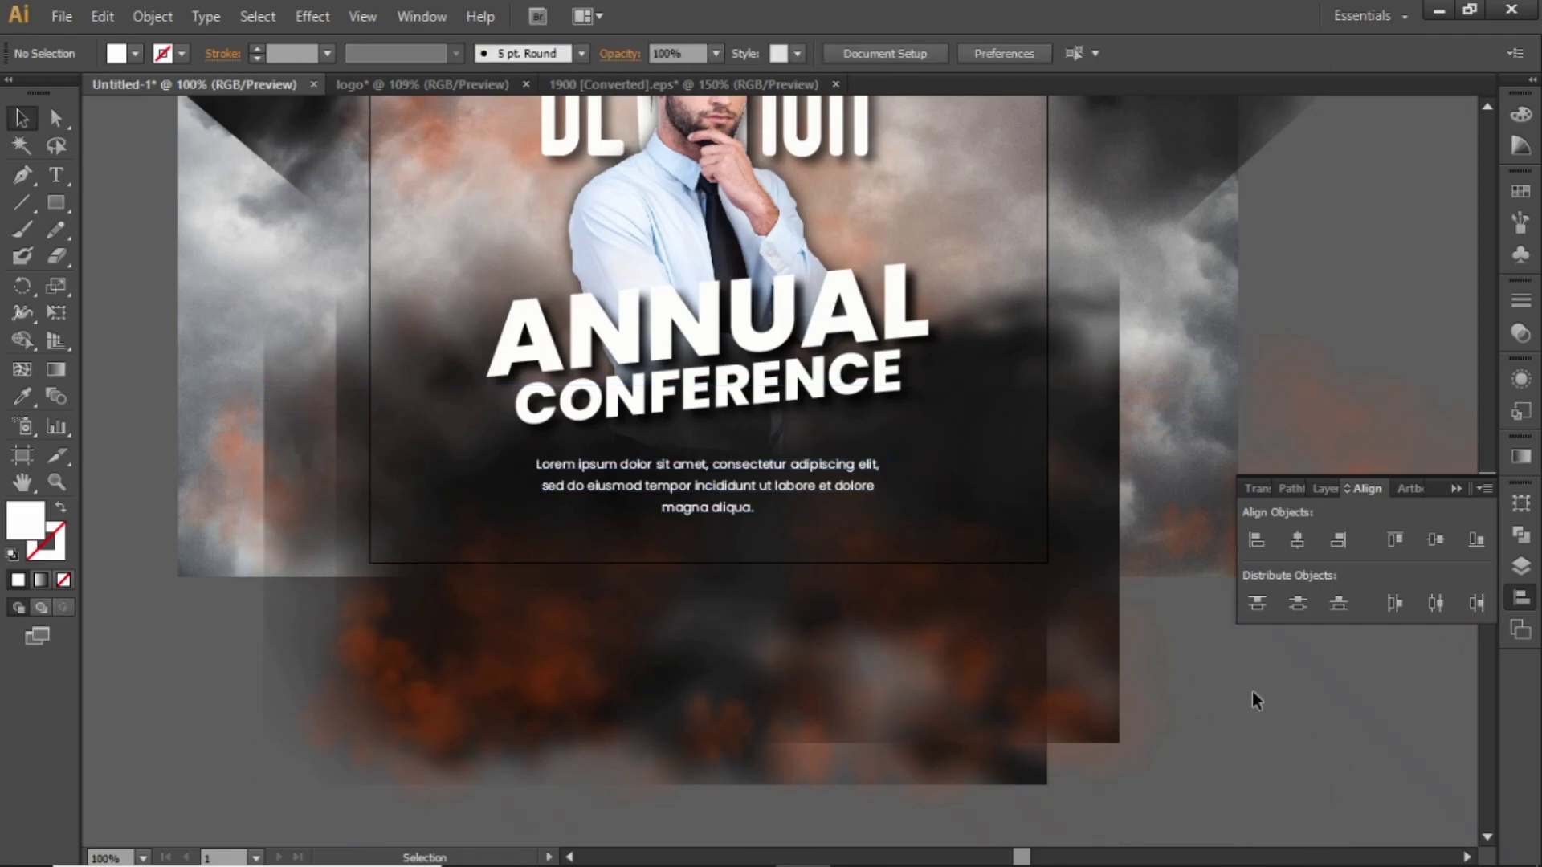
- Give the body-text paragraph a light grey fill from the swatches
left_click(792, 469)
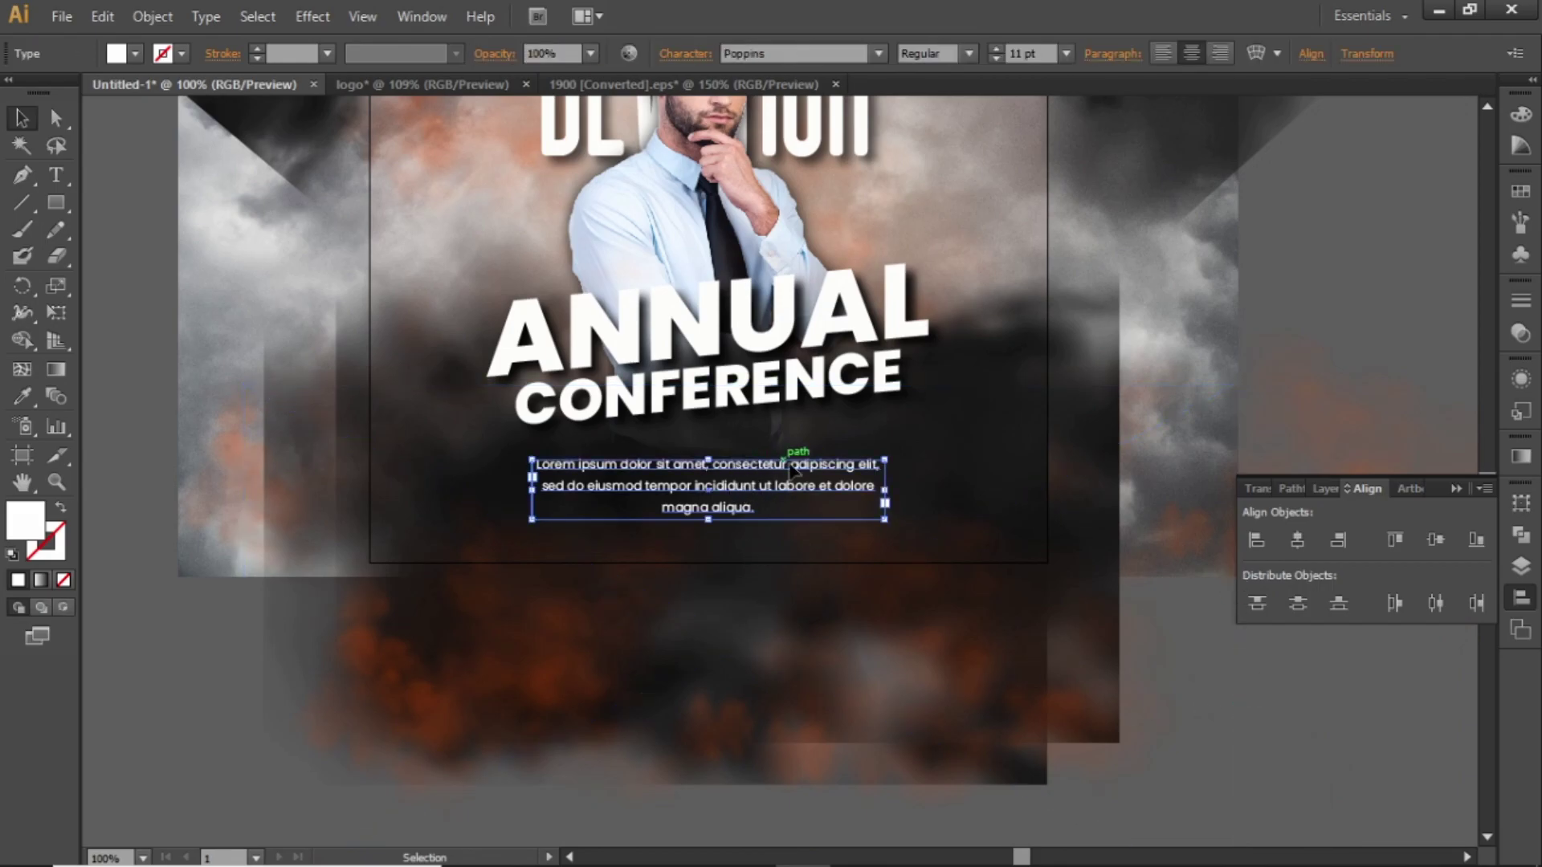
left_click(1521, 191)
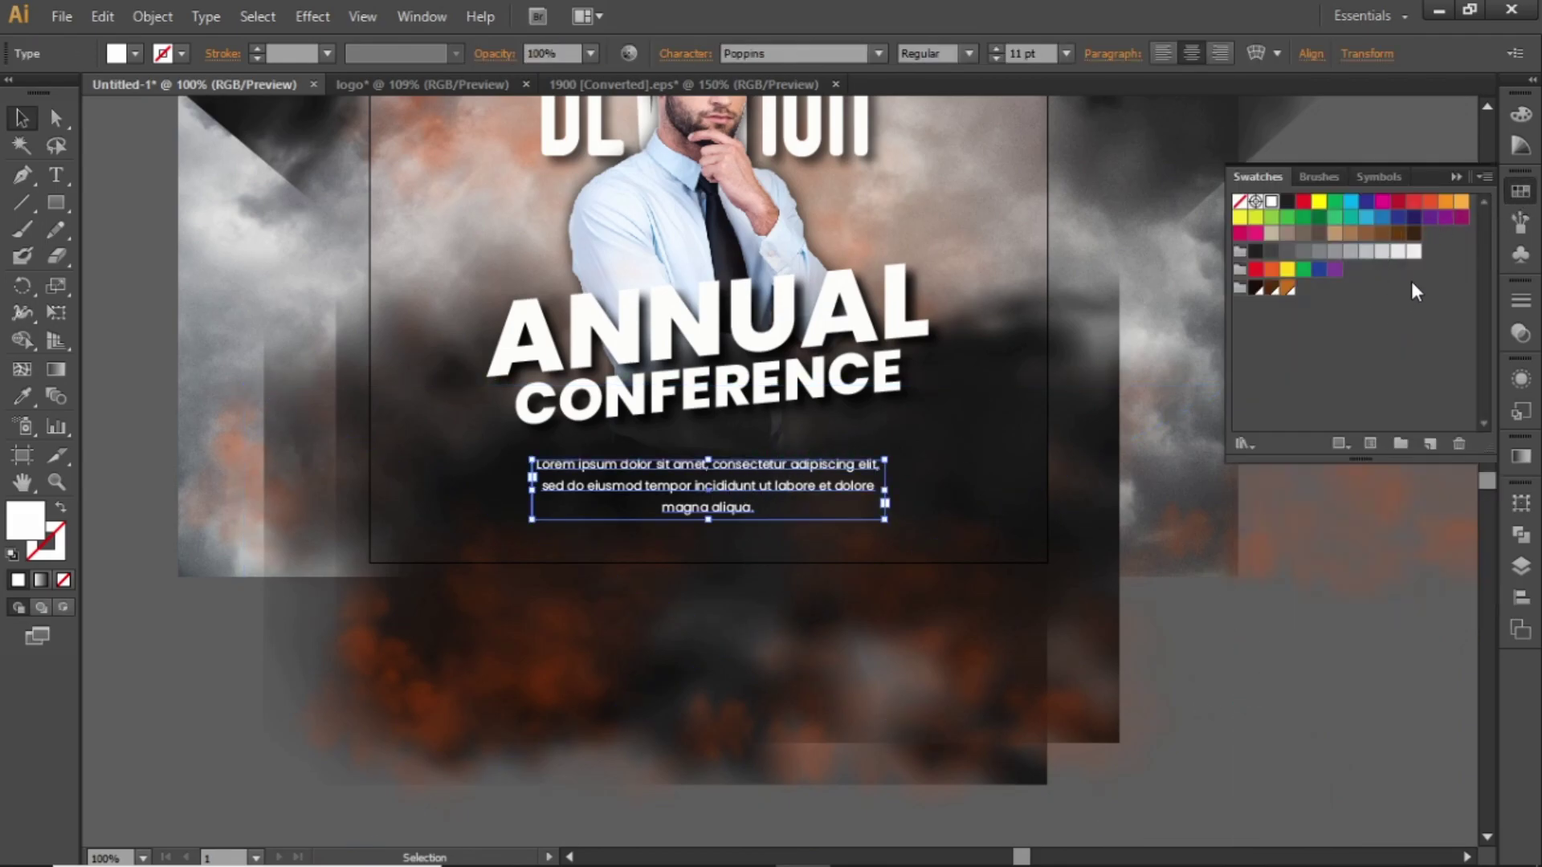
left_click(1417, 254)
left_click(1402, 252)
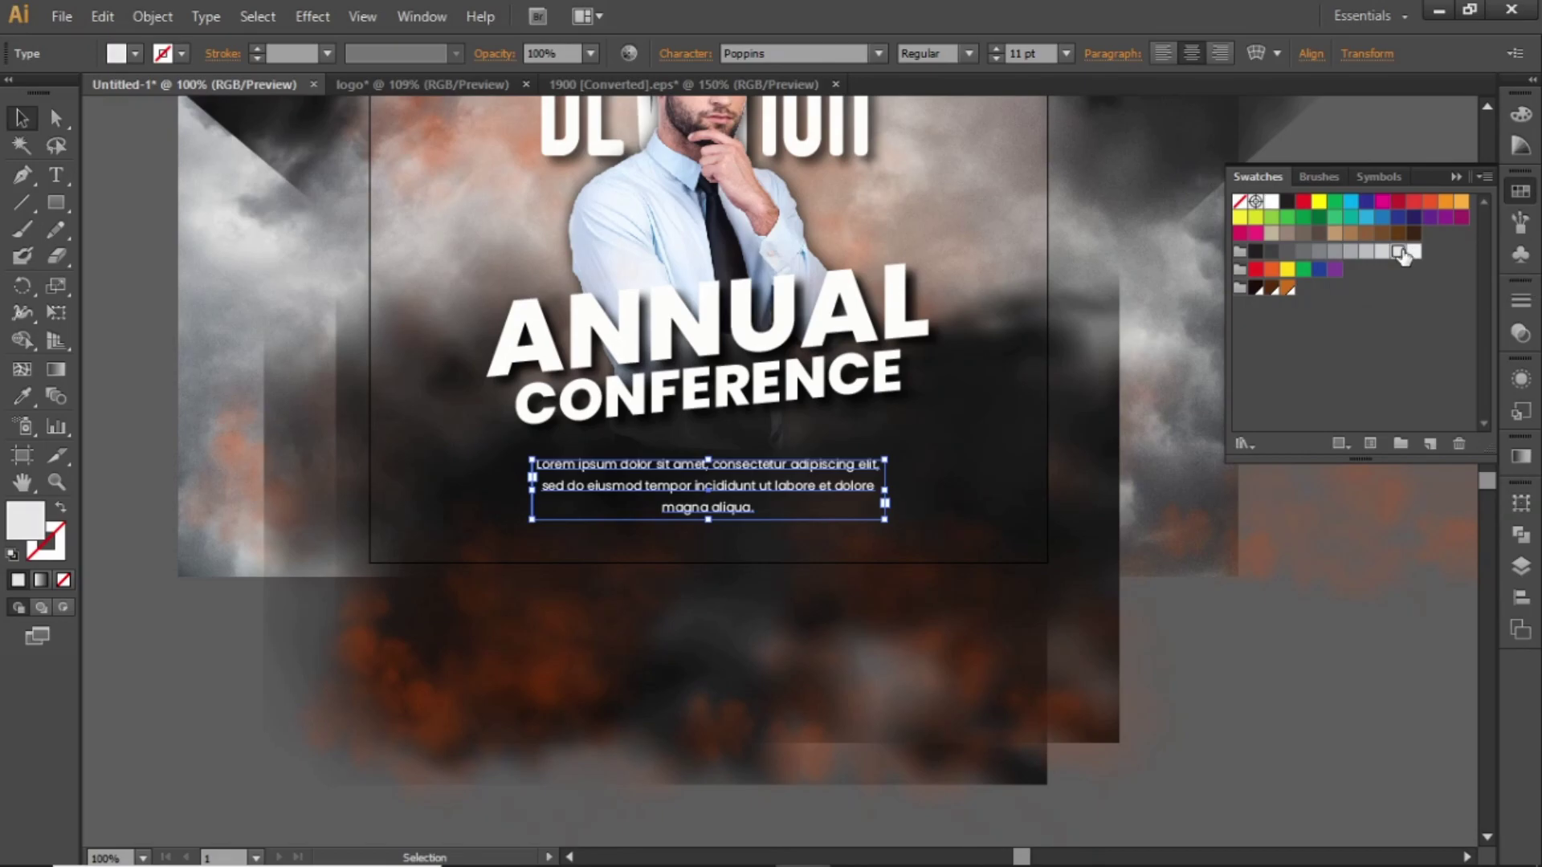
left_click(1377, 599)
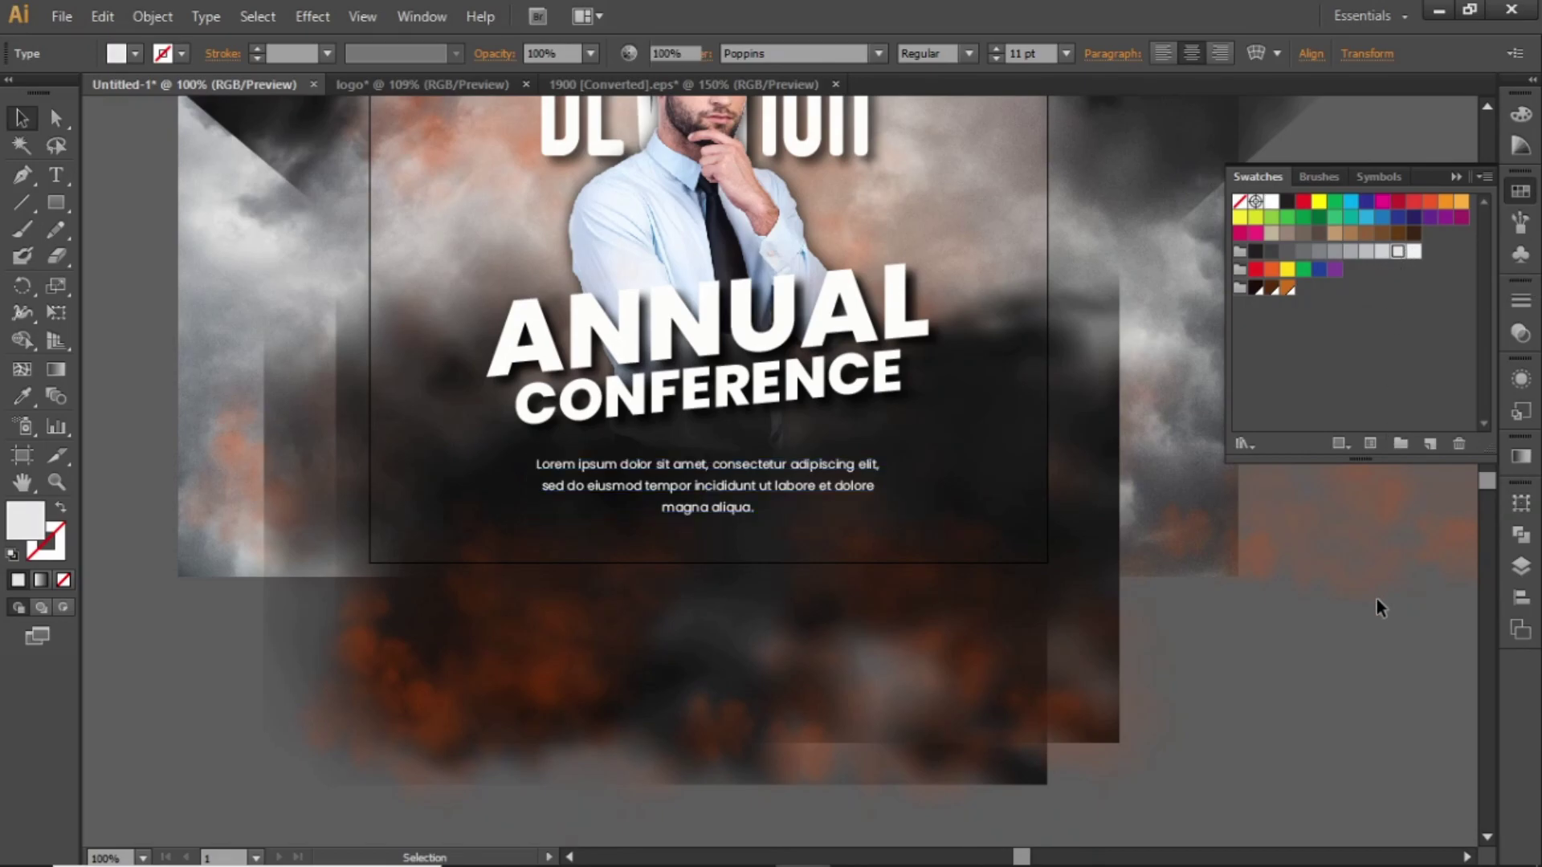
- Reduce the paragraph's leading from 19 pt to 17 pt
left_click(748, 504)
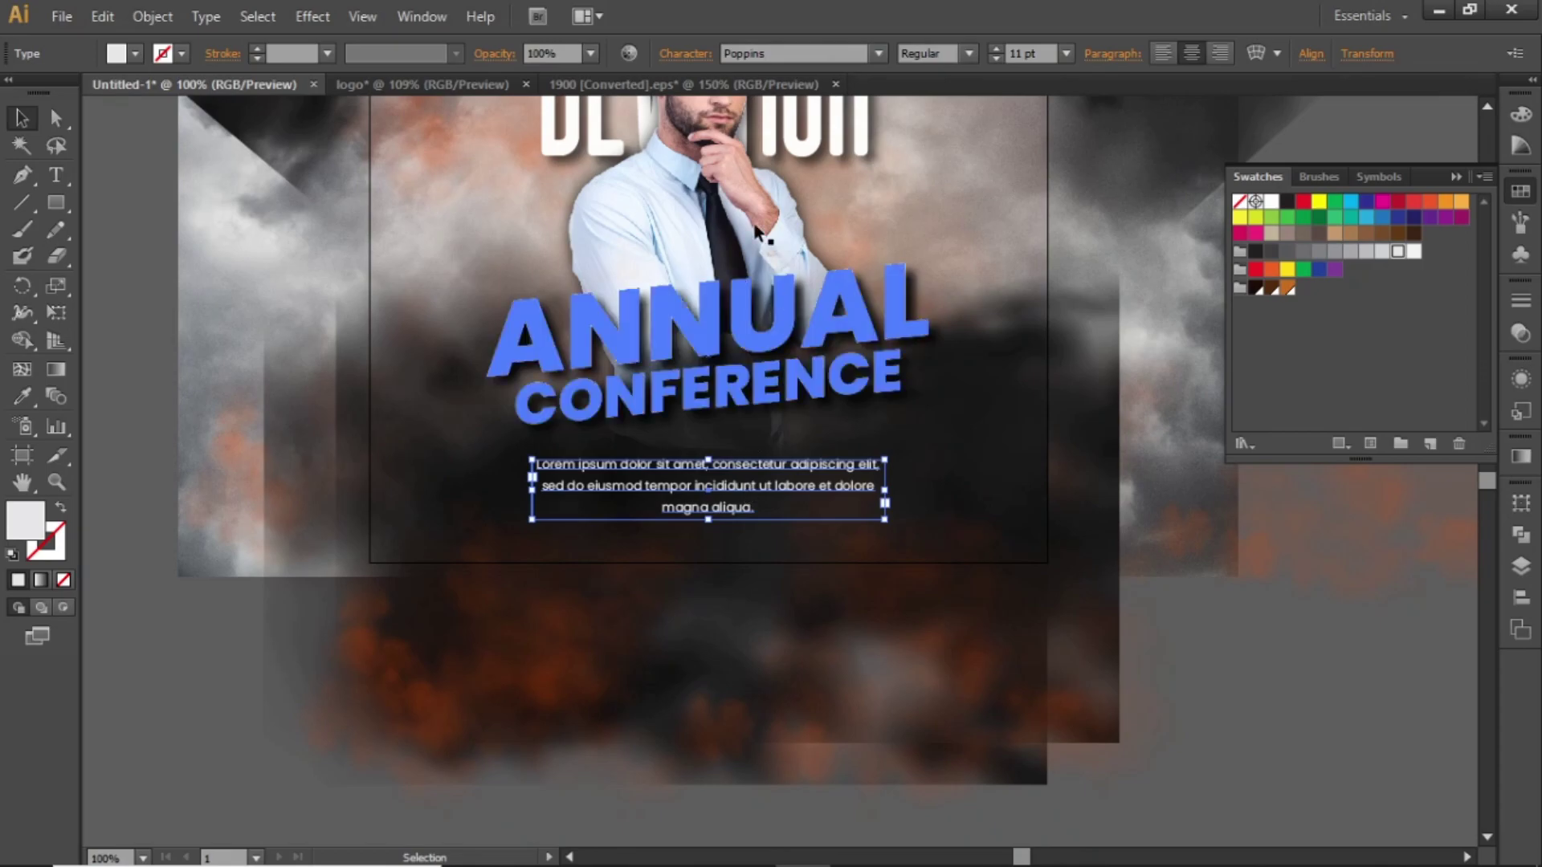
left_click(686, 53)
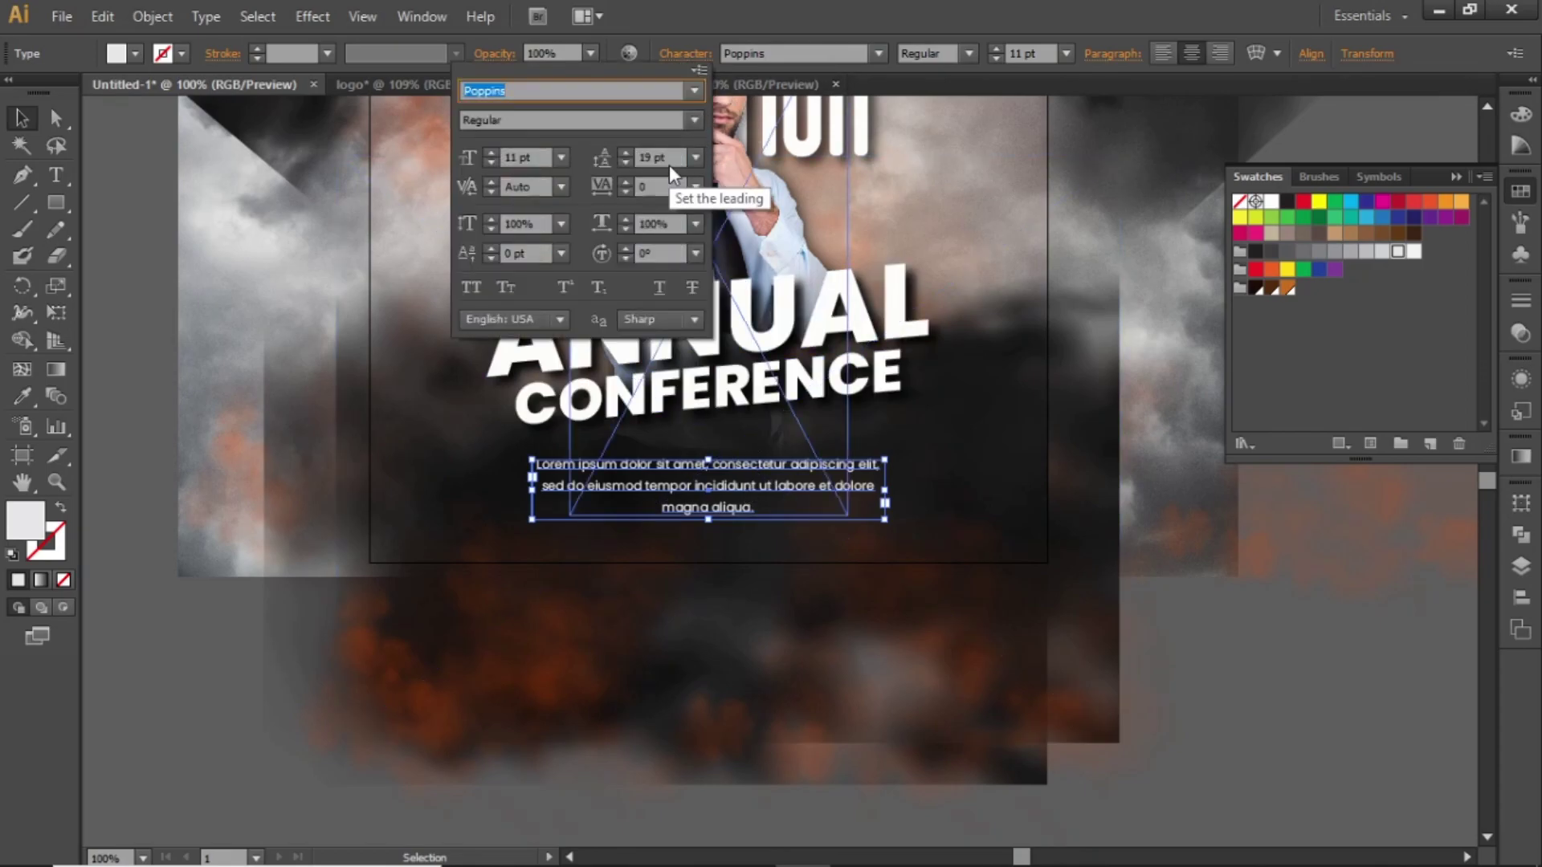
scroll(671, 158, "down", 2)
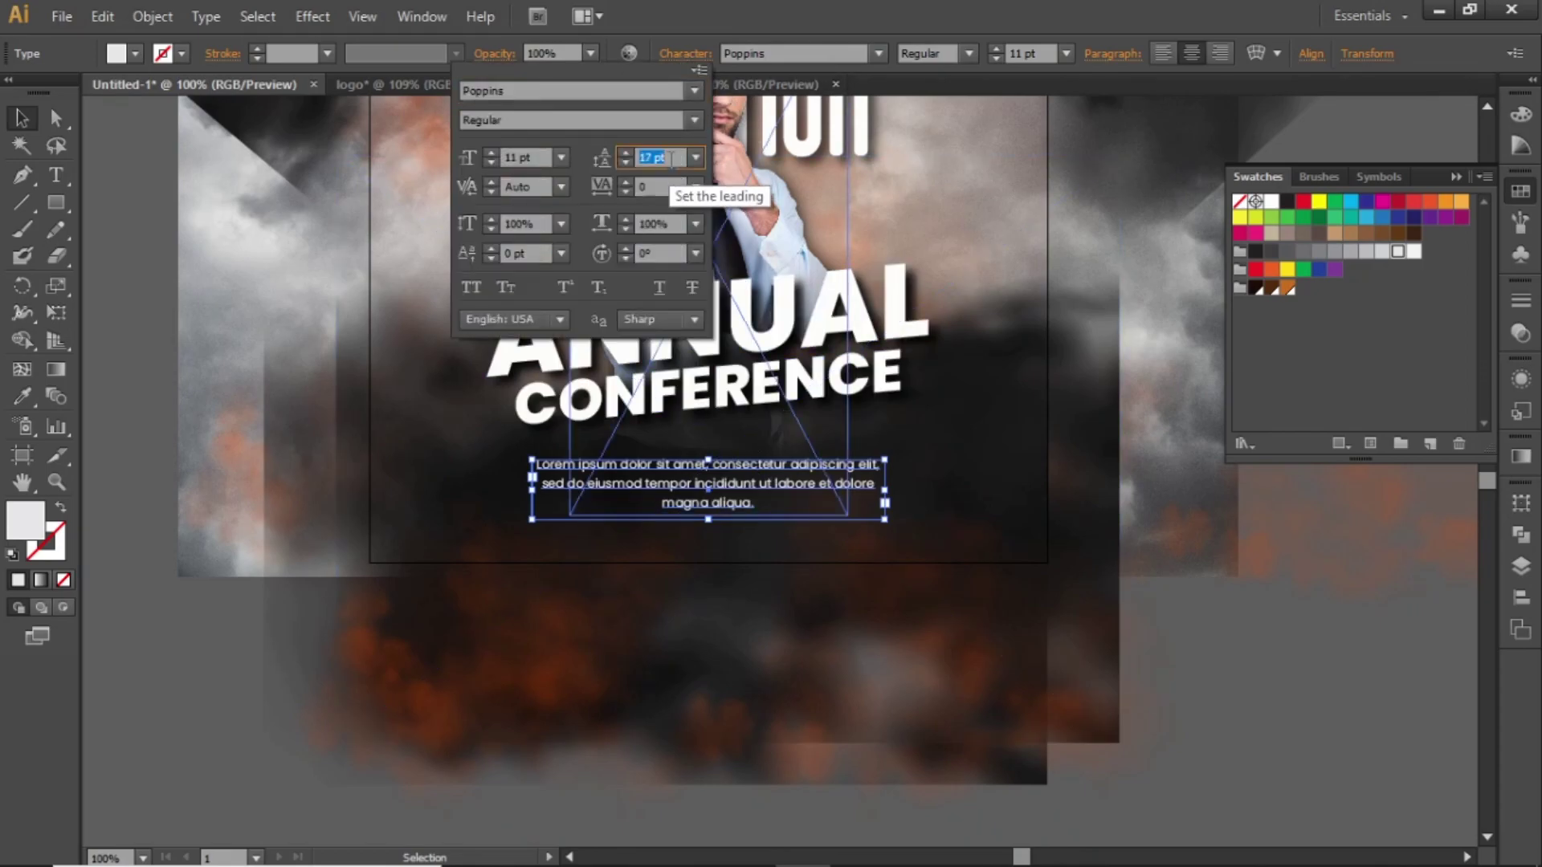
key("Return")
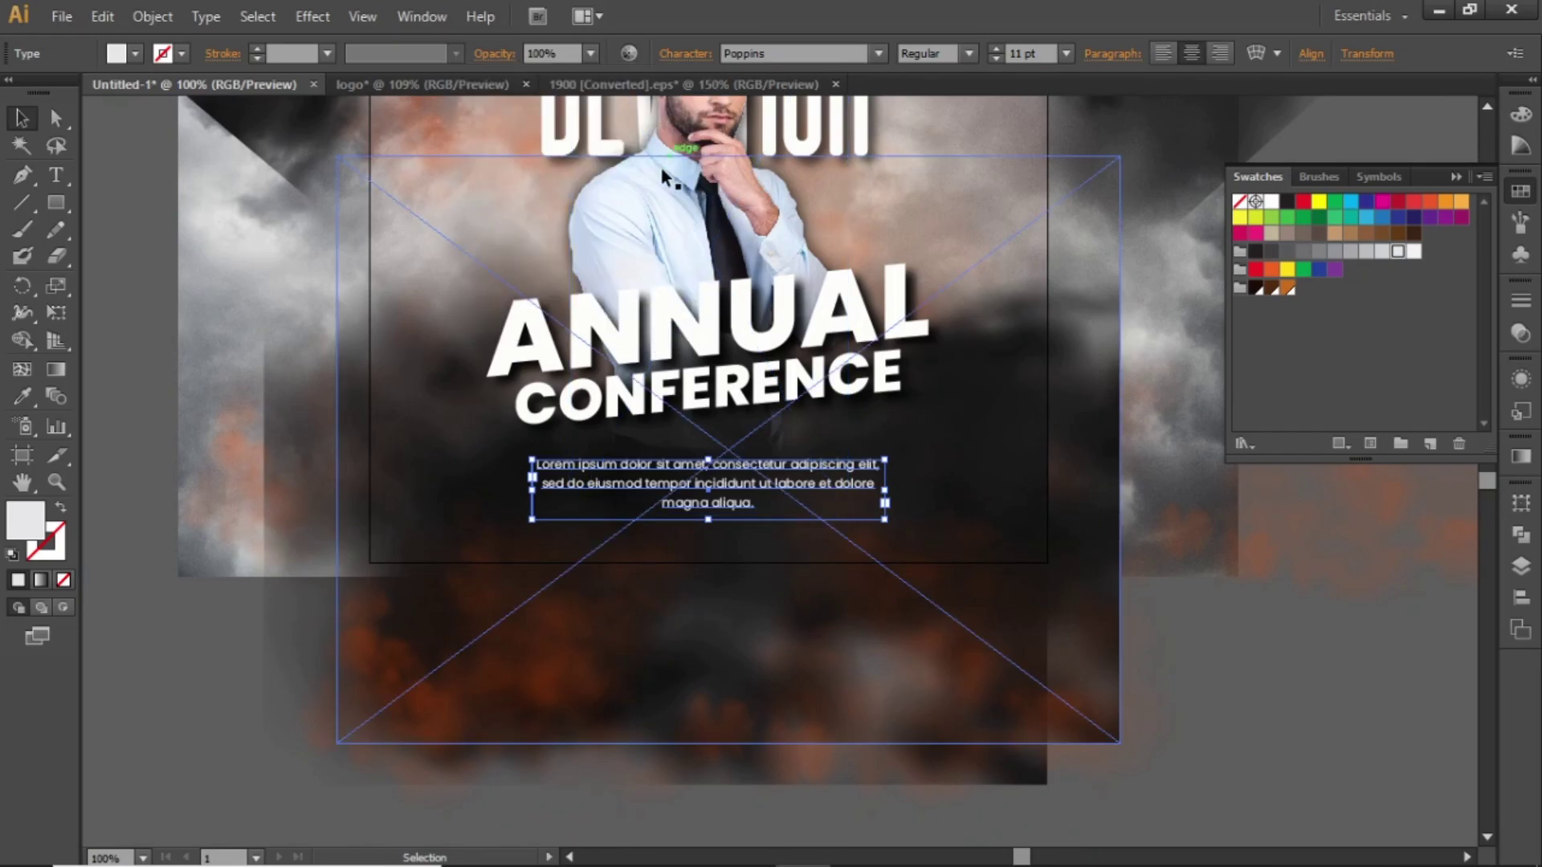
left_click(229, 644)
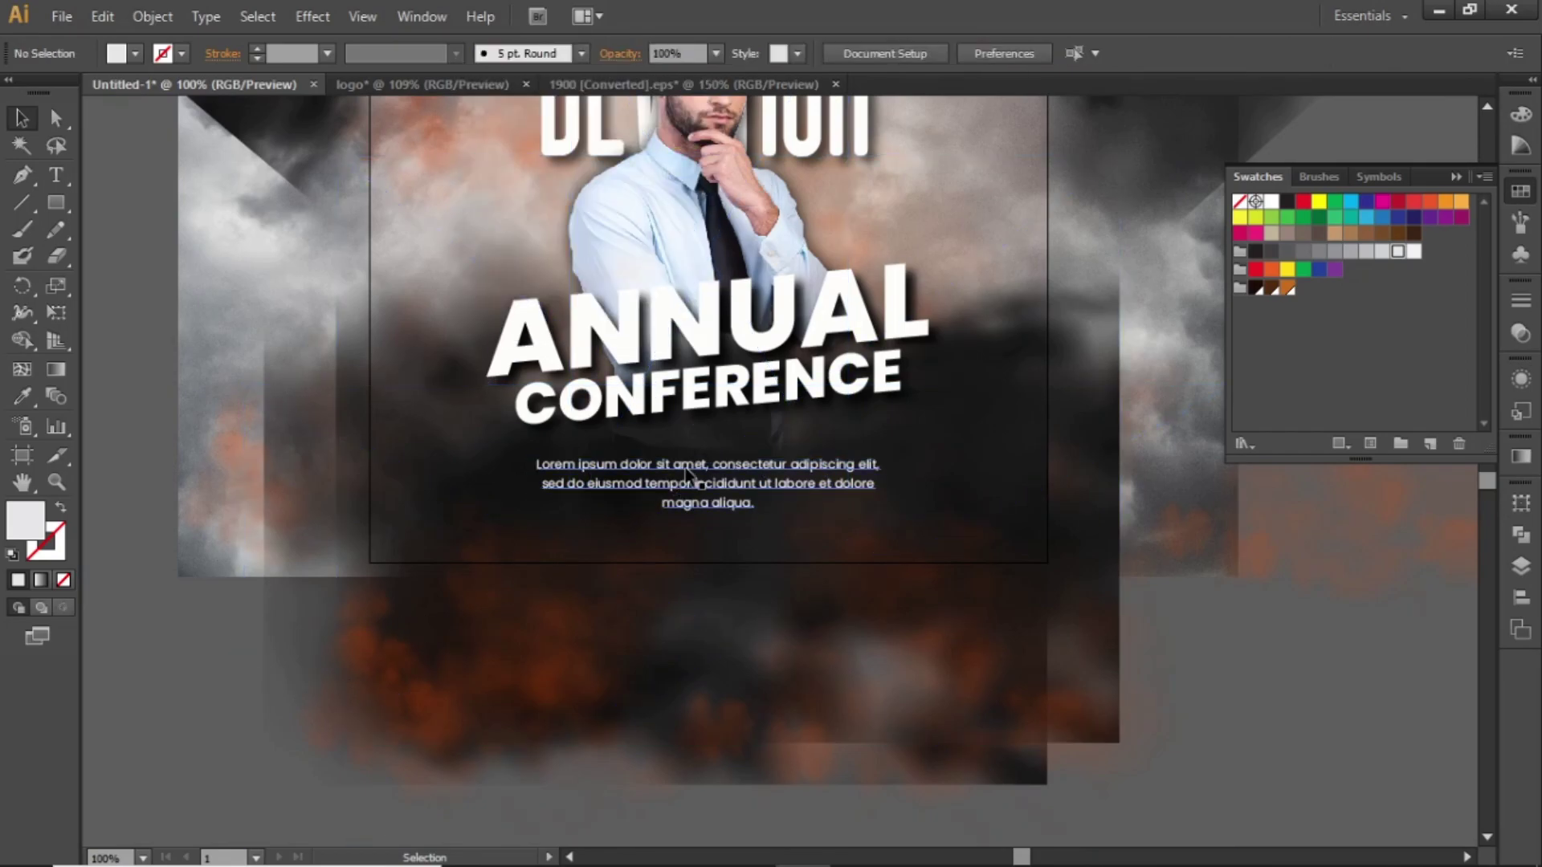
key("ctrl")
scroll(687, 476, "up", 3)
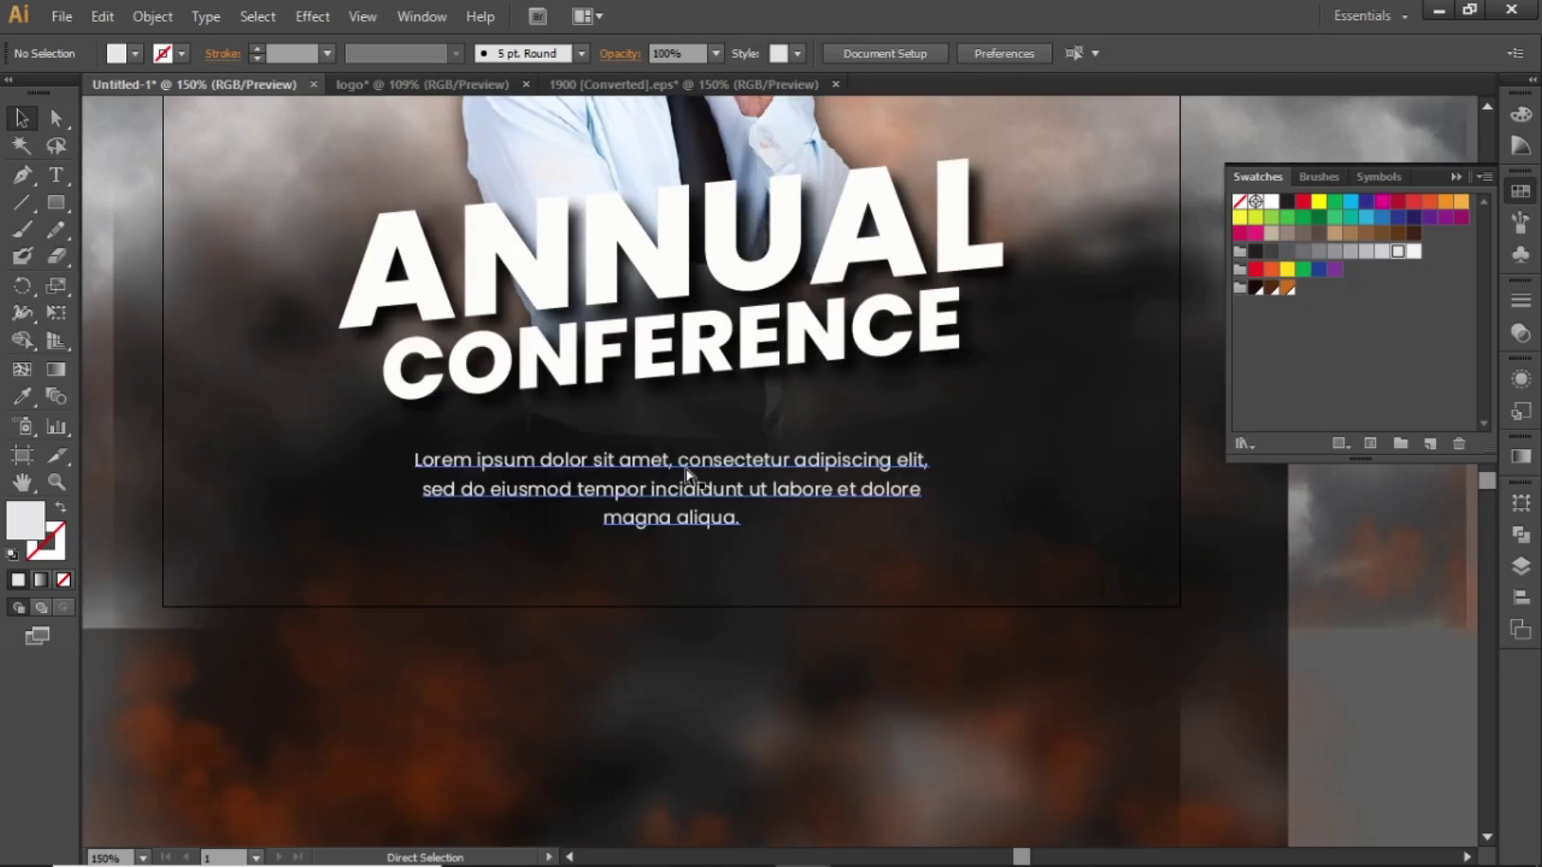
left_click_drag(685, 472, 746, 452)
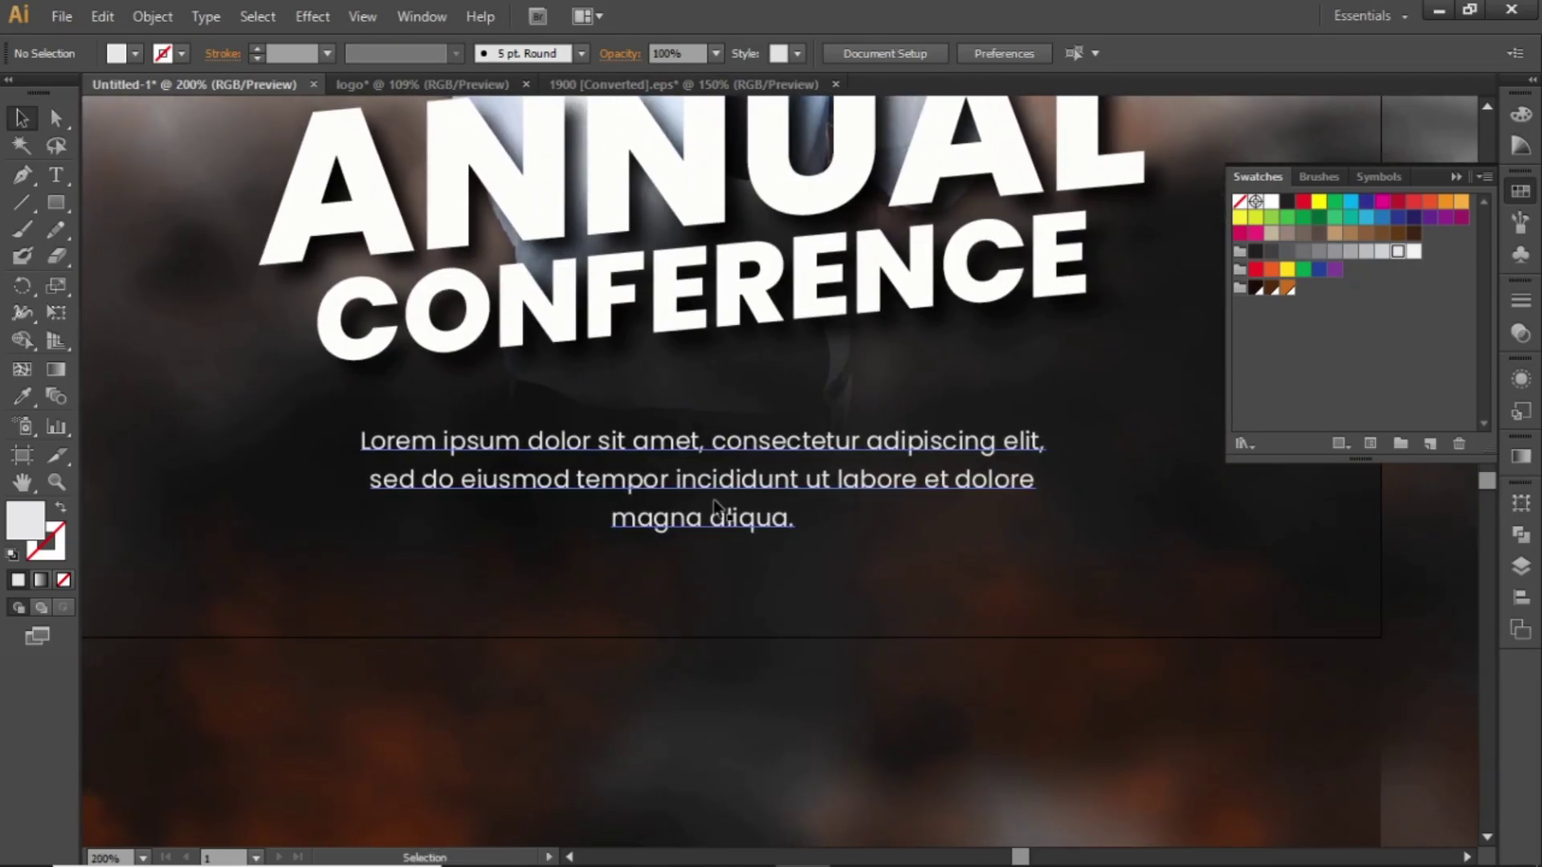
key("t")
left_click(665, 598)
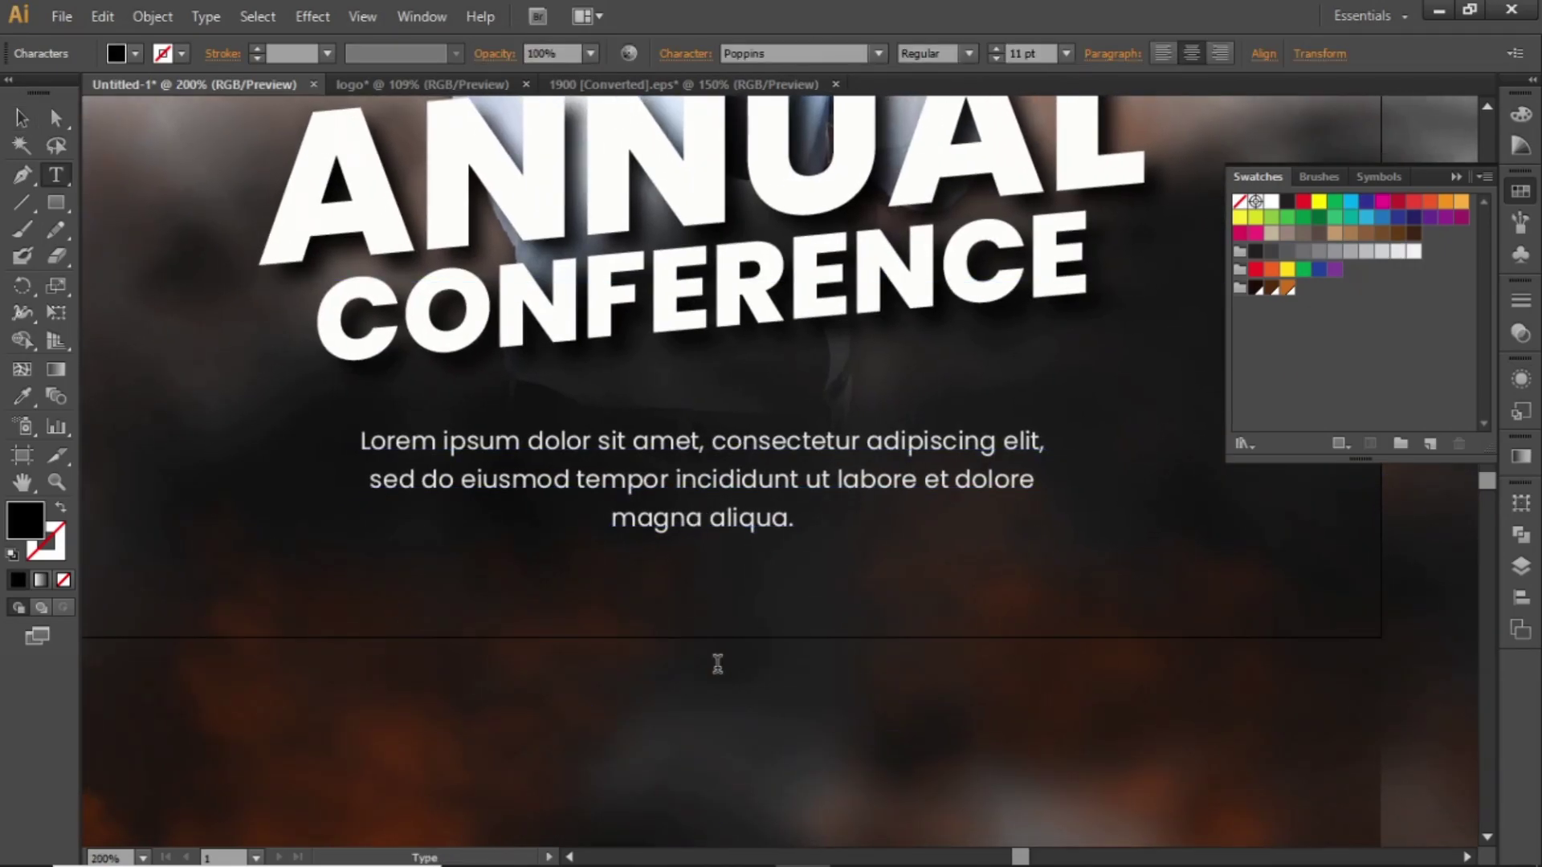
type("www.yourwebsite.com")
key("Escape")
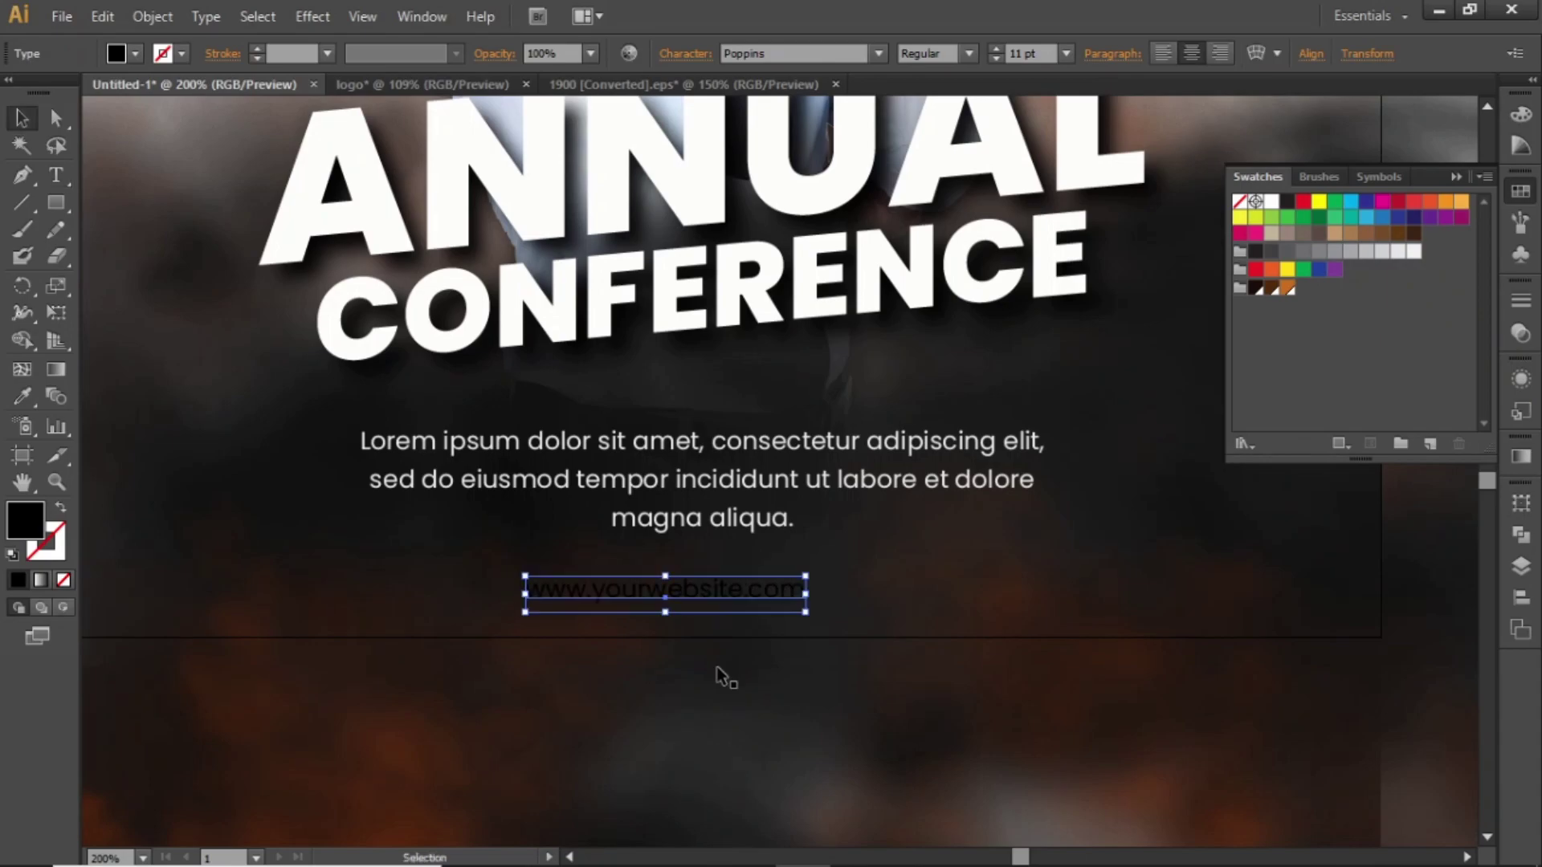
- Colour the website text orange, centre it horizontally, and nudge it up toward the paragraph
left_click(1288, 288)
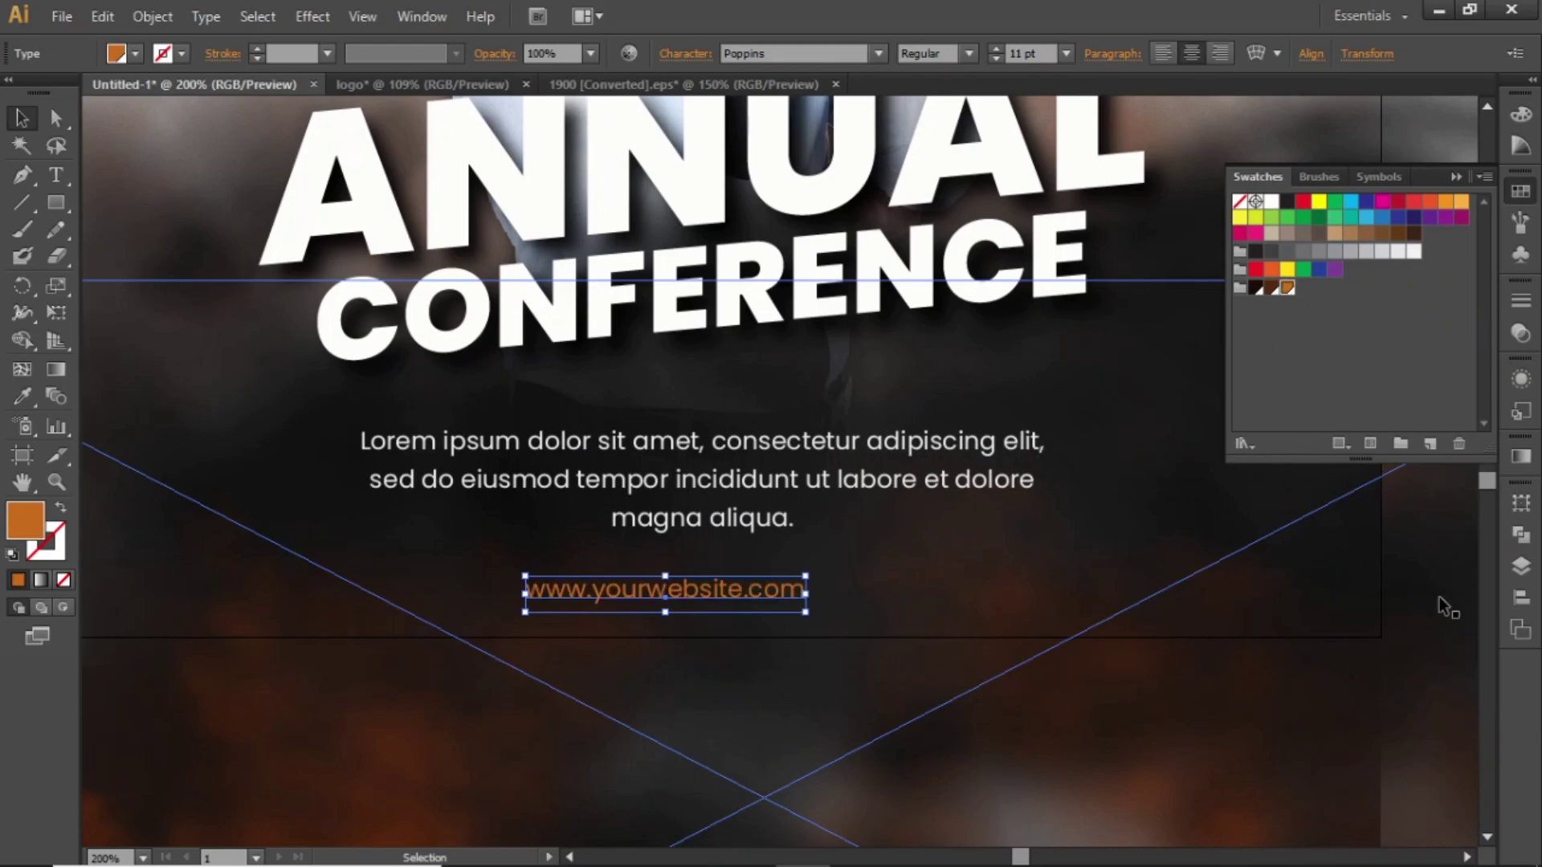
left_click(1520, 598)
left_click(1297, 539)
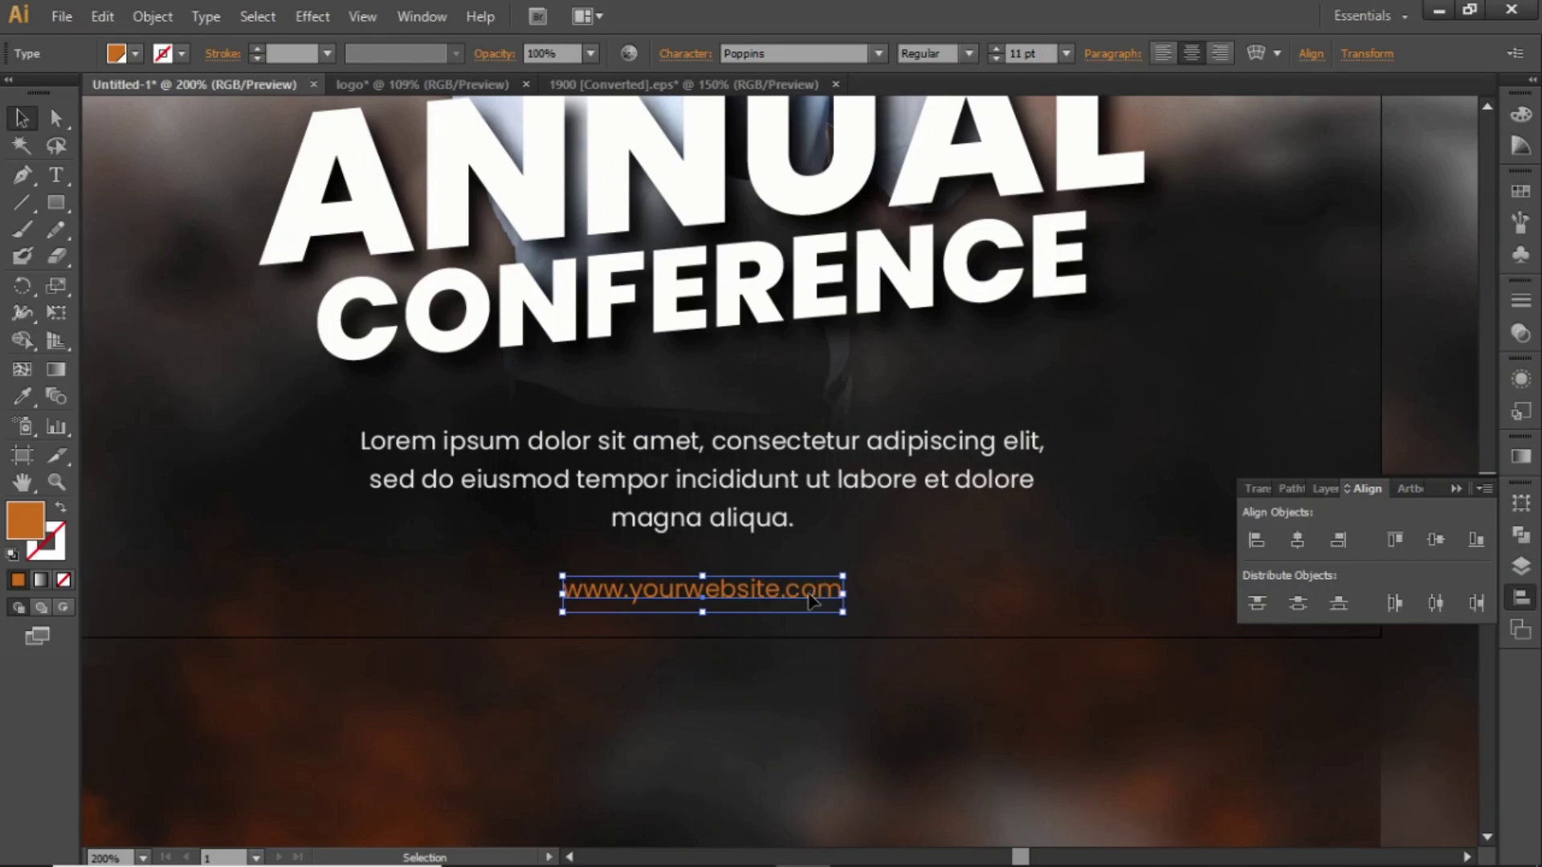
key("Up")
key("Up")
key("Up")
key("Up")
key("Up")
key("Up")
key("Up")
key("Up")
key("Up")
key("Up")
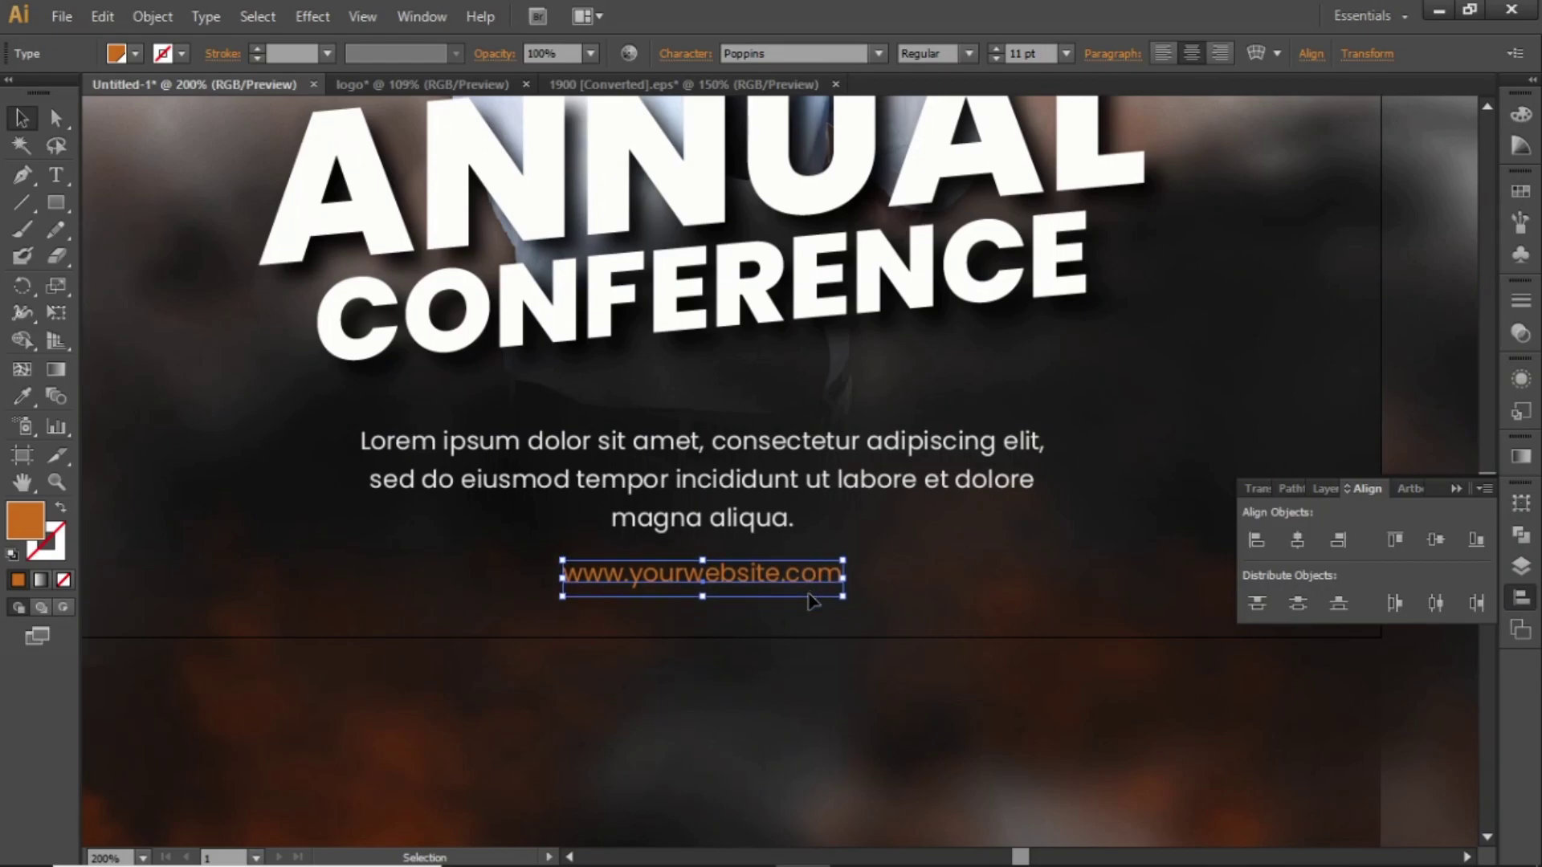
key("ctrl+minus")
key("ctrl+minus")
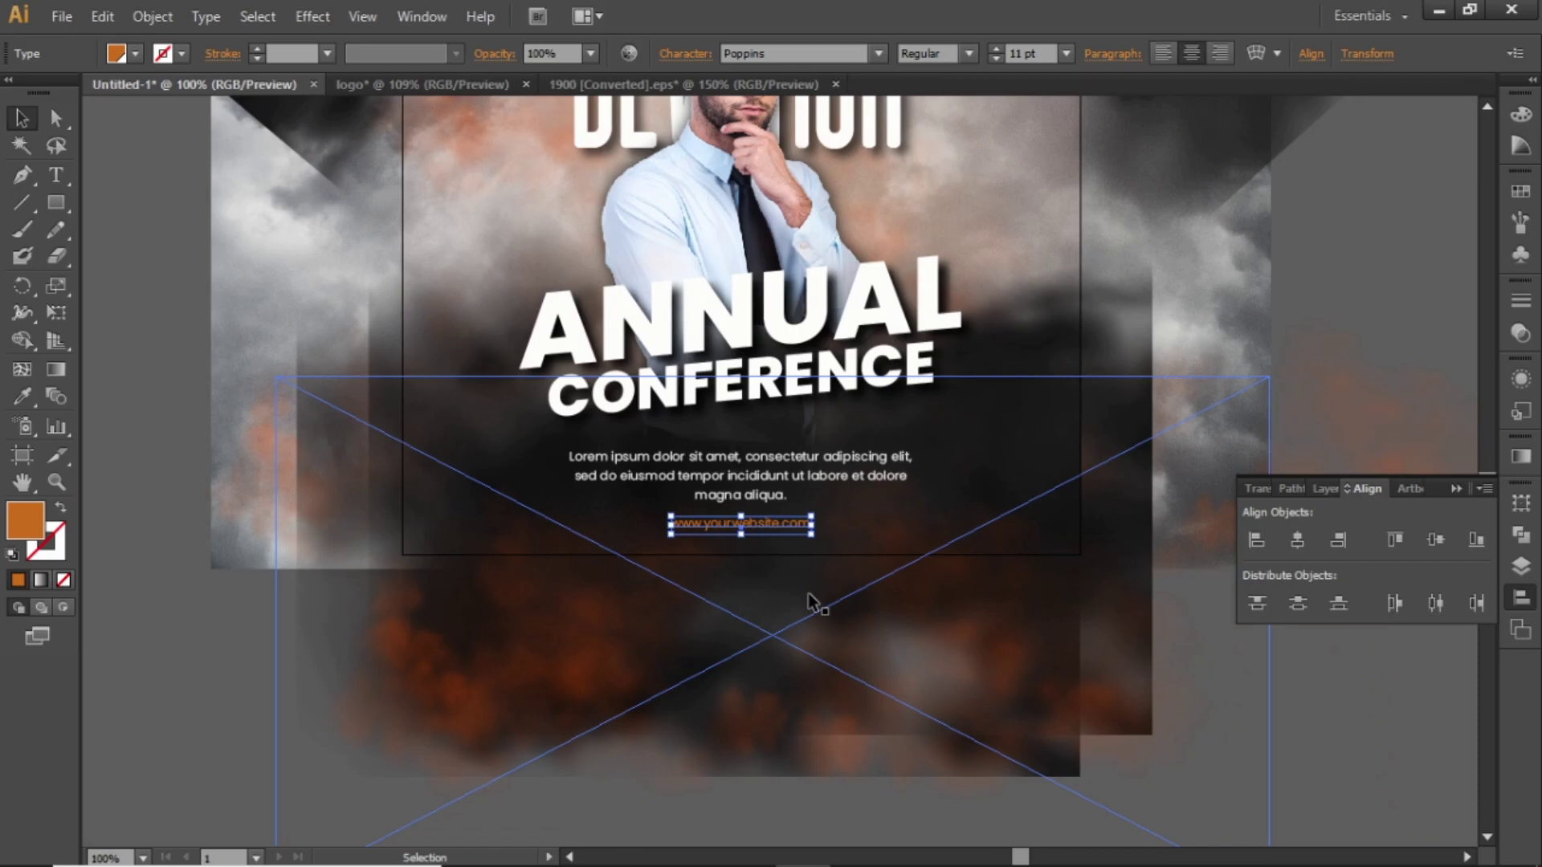
left_click(1295, 671)
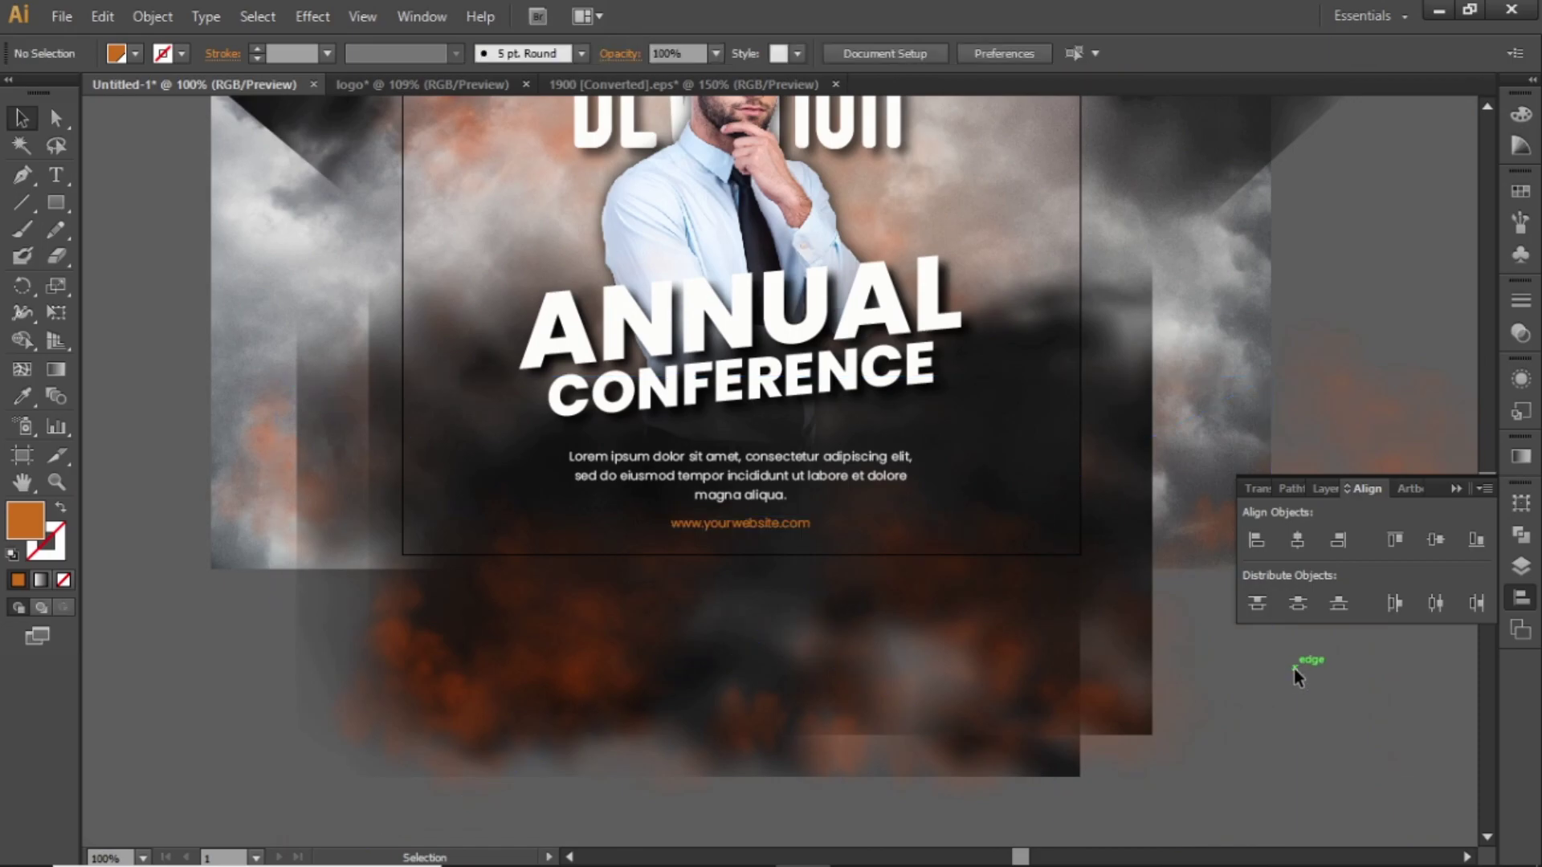
scroll(1120, 422, "up", 5)
scroll(930, 514, "right", 2)
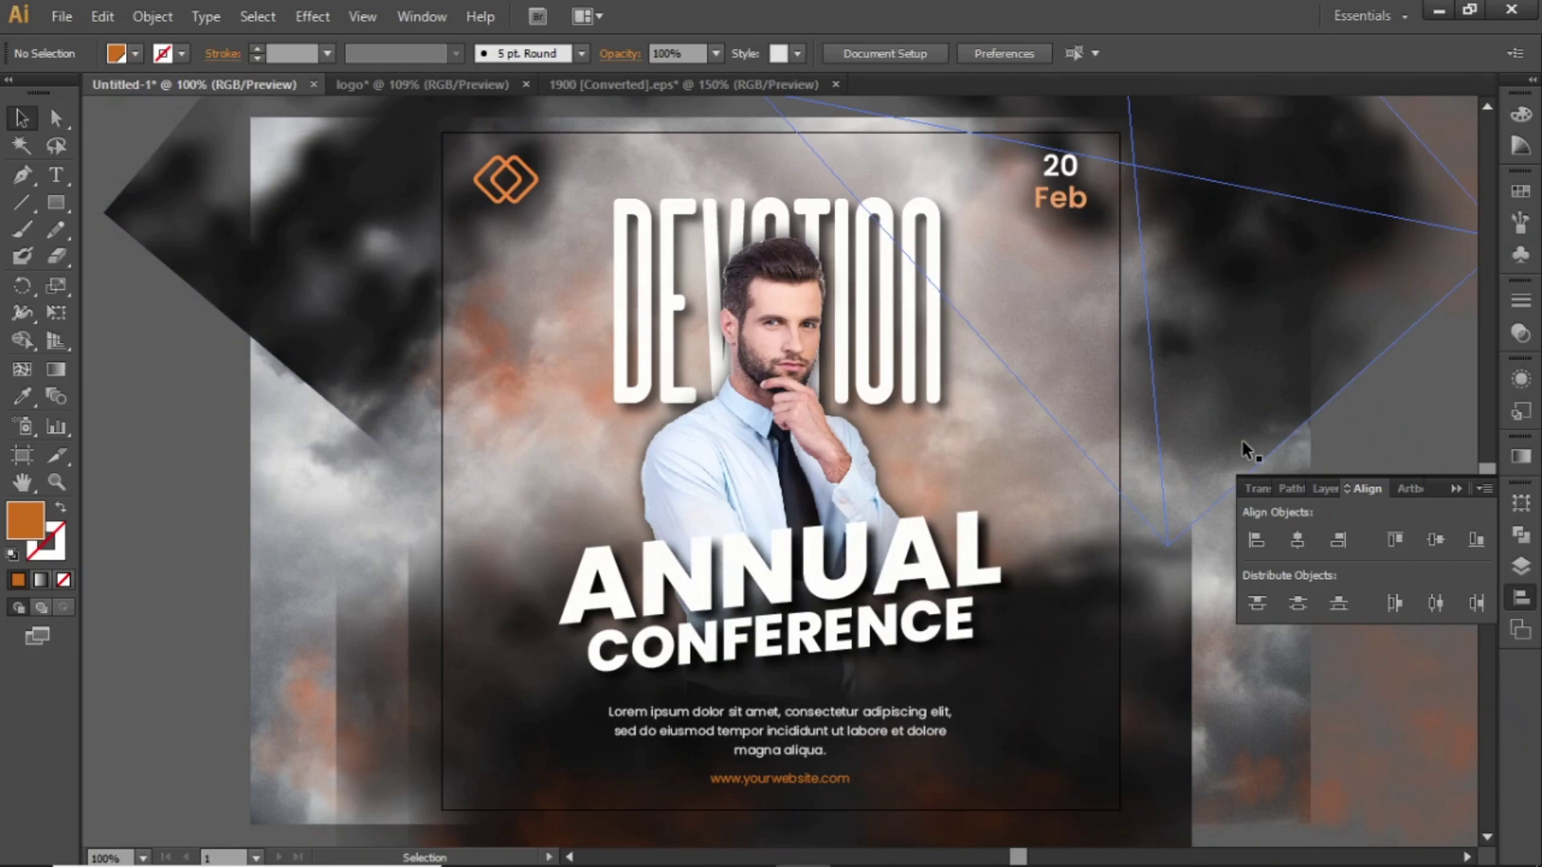
- Unlock all objects, then draw a rectangle exactly covering the square artboard
left_click(149, 16)
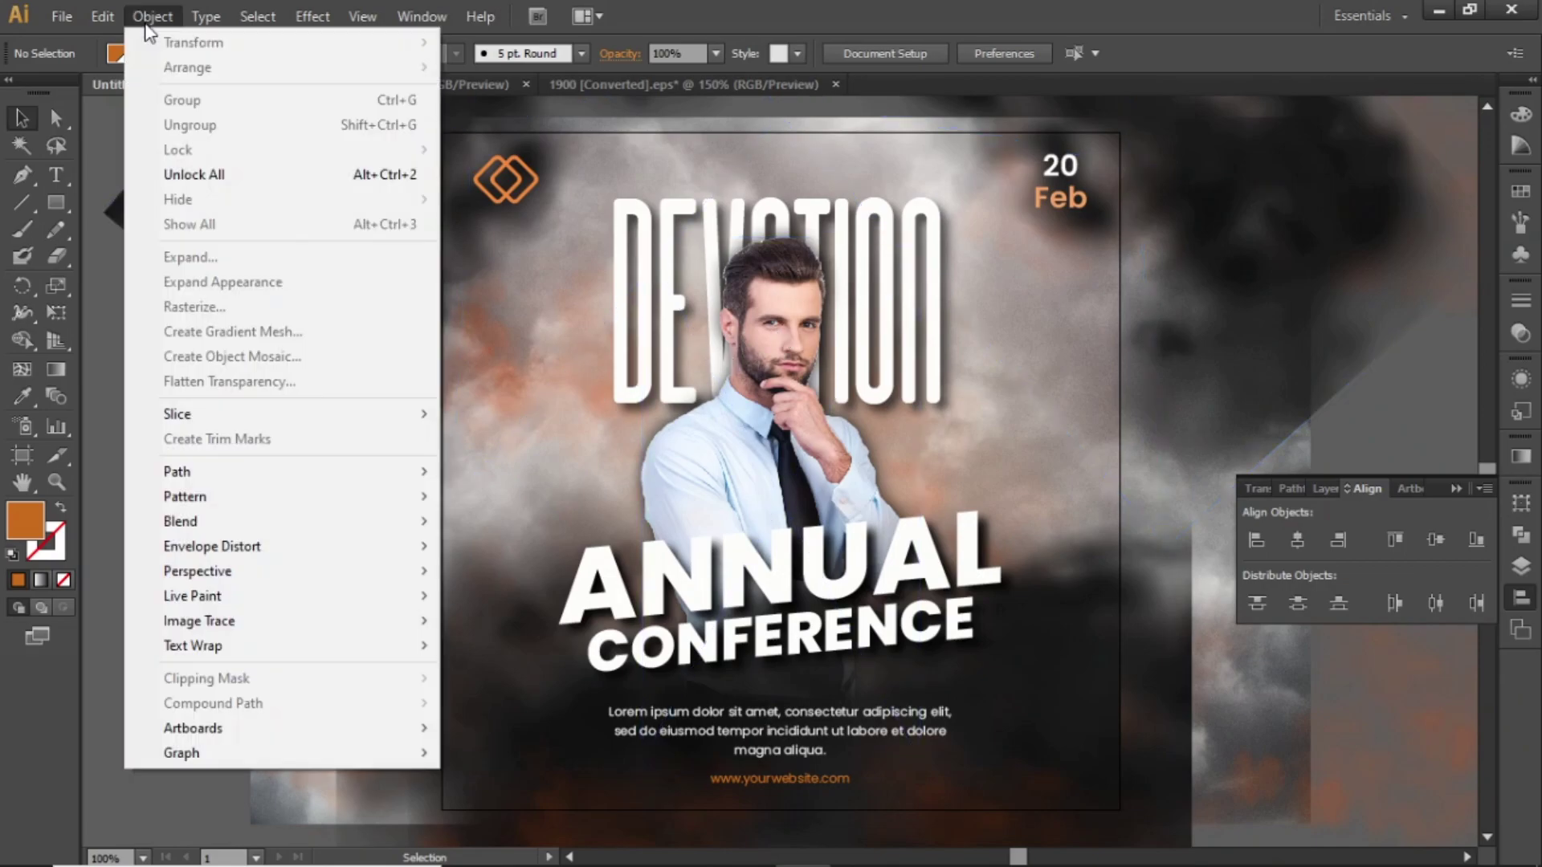
left_click(259, 170)
left_click(142, 299)
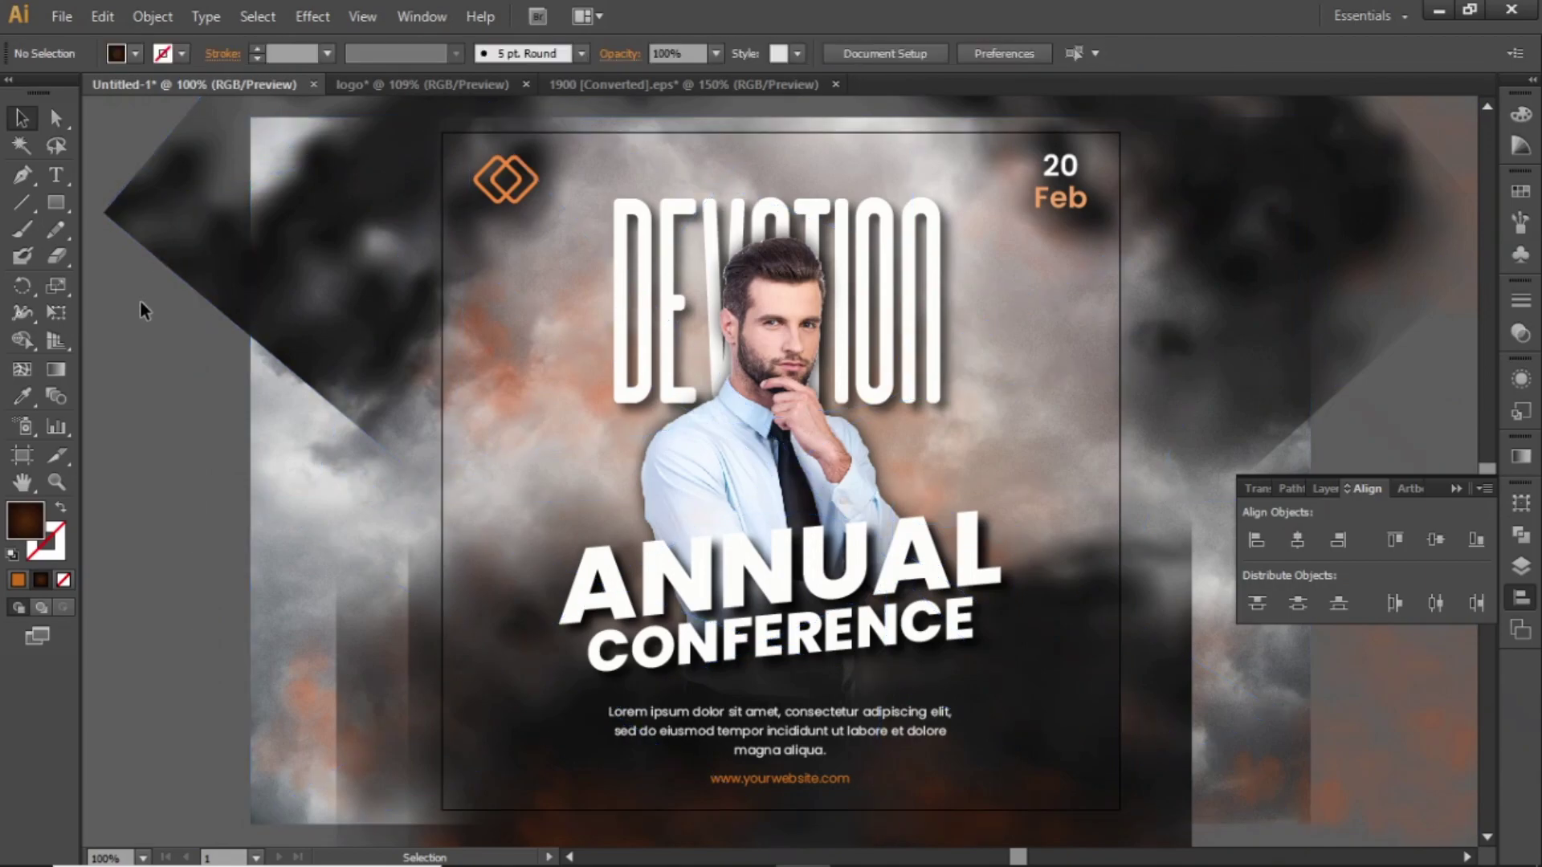
key("ctrl+minus")
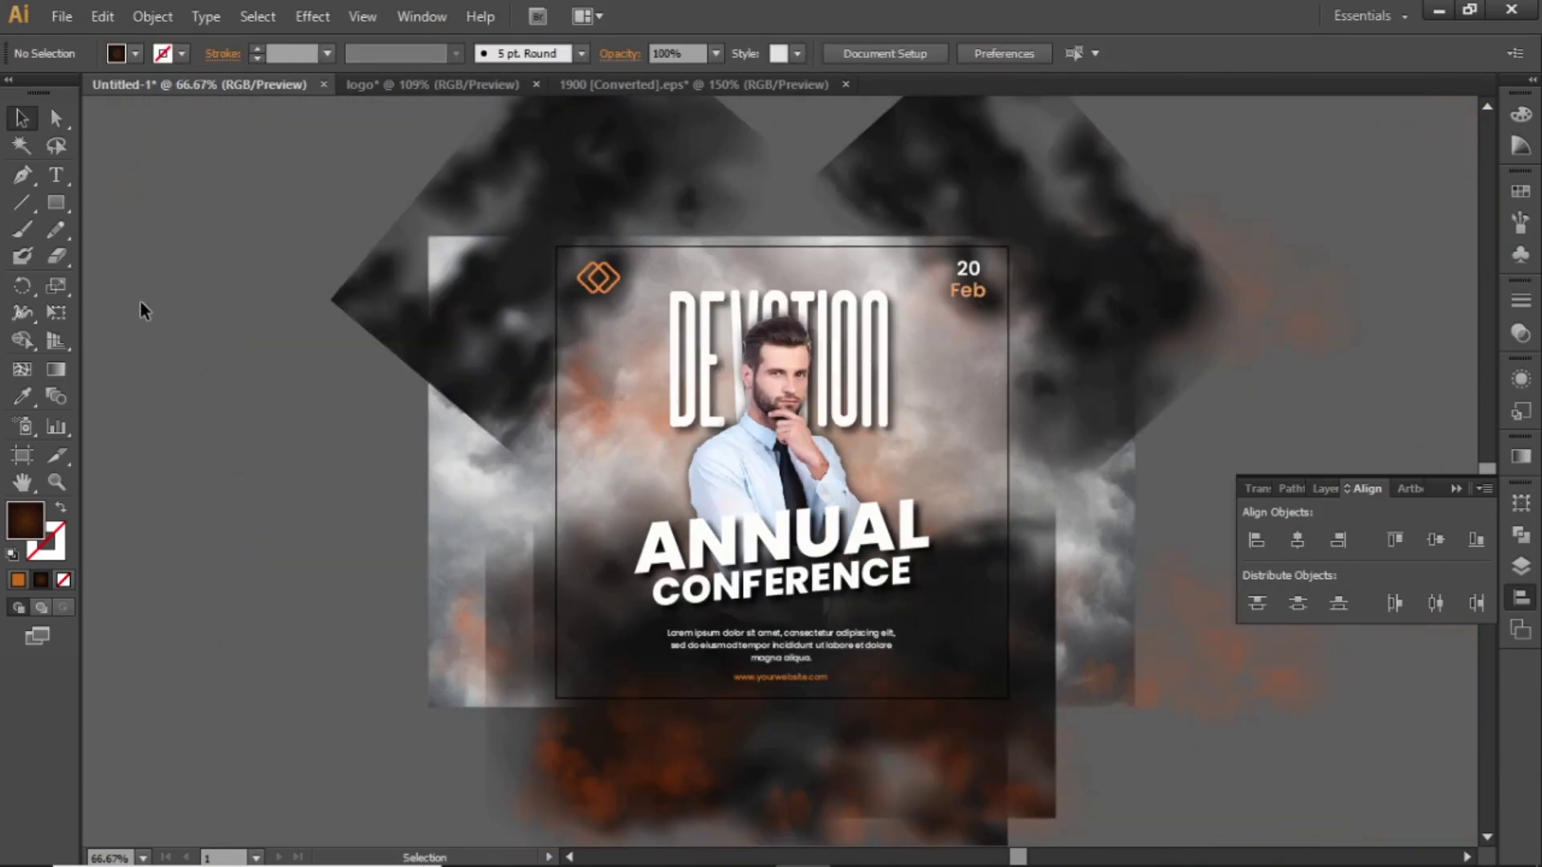
left_click(61, 201)
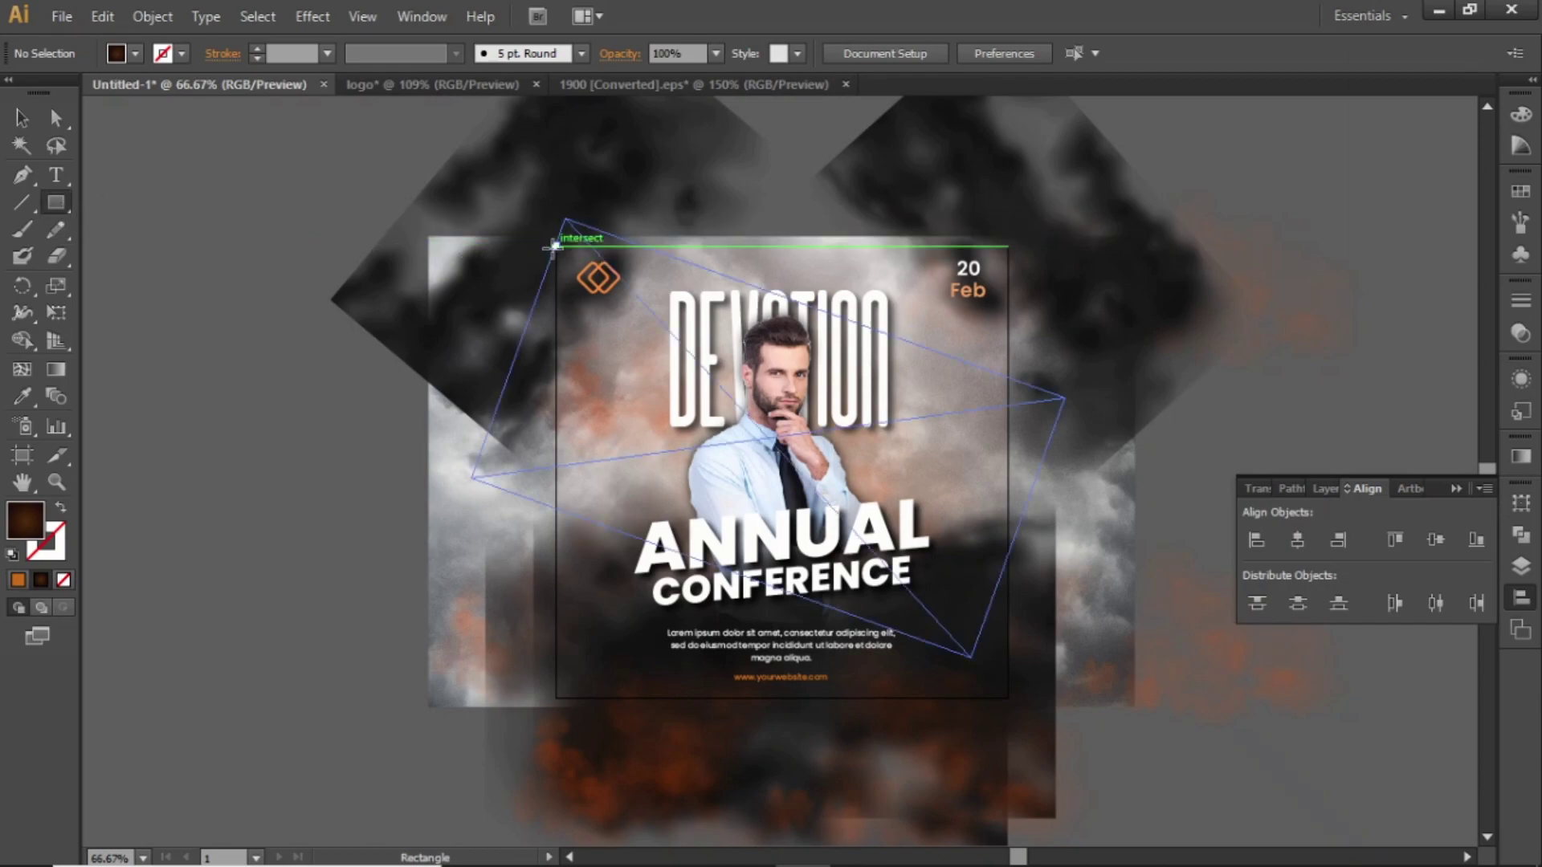
left_click_drag(555, 246, 1008, 698)
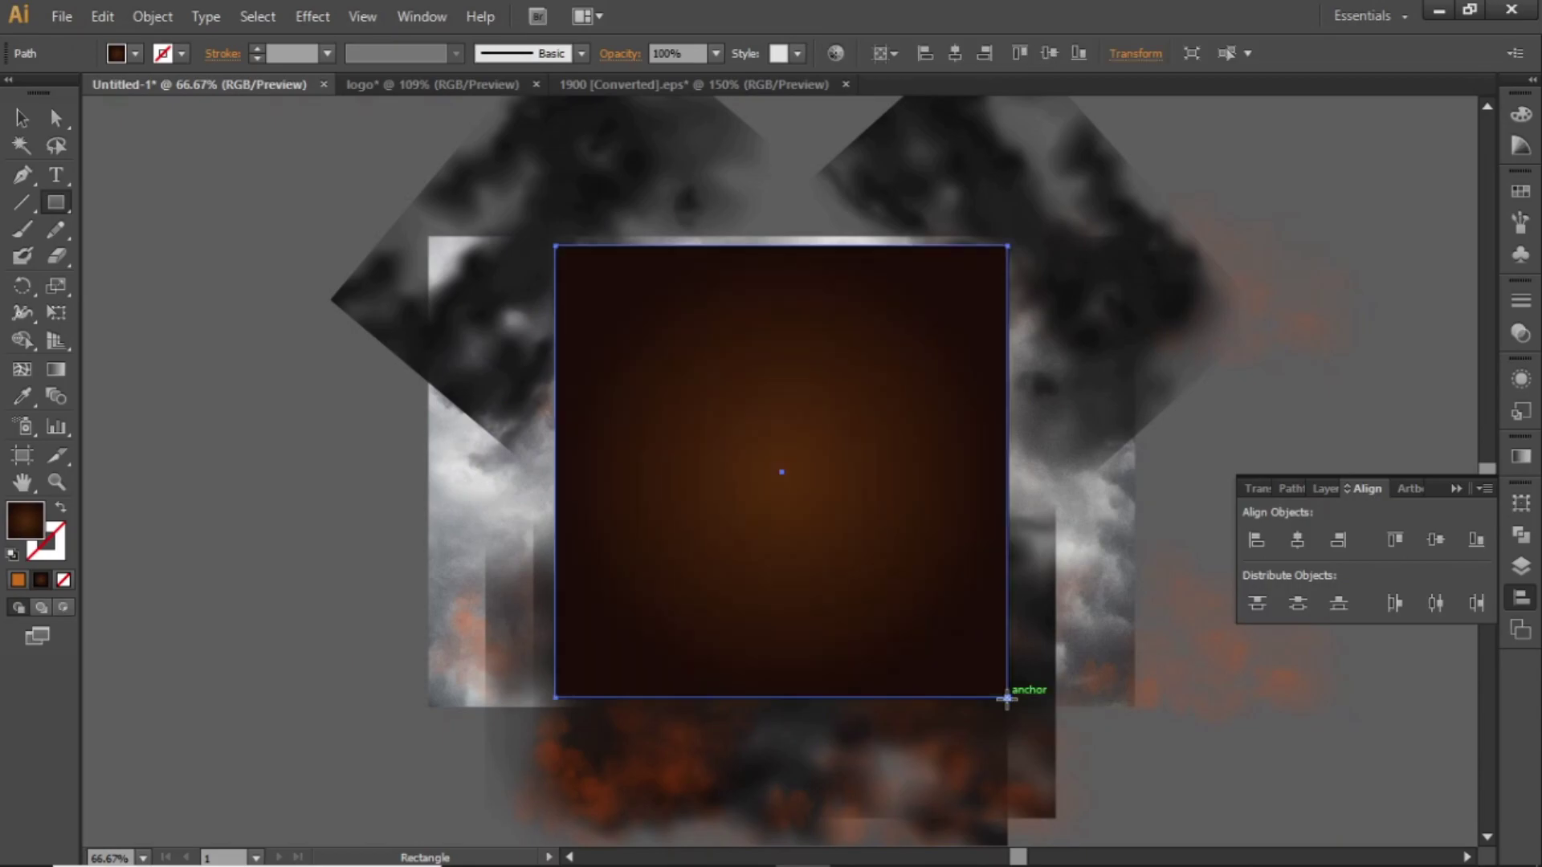
- Select all artwork and make a clipping mask from the artboard-sized rectangle
key("v")
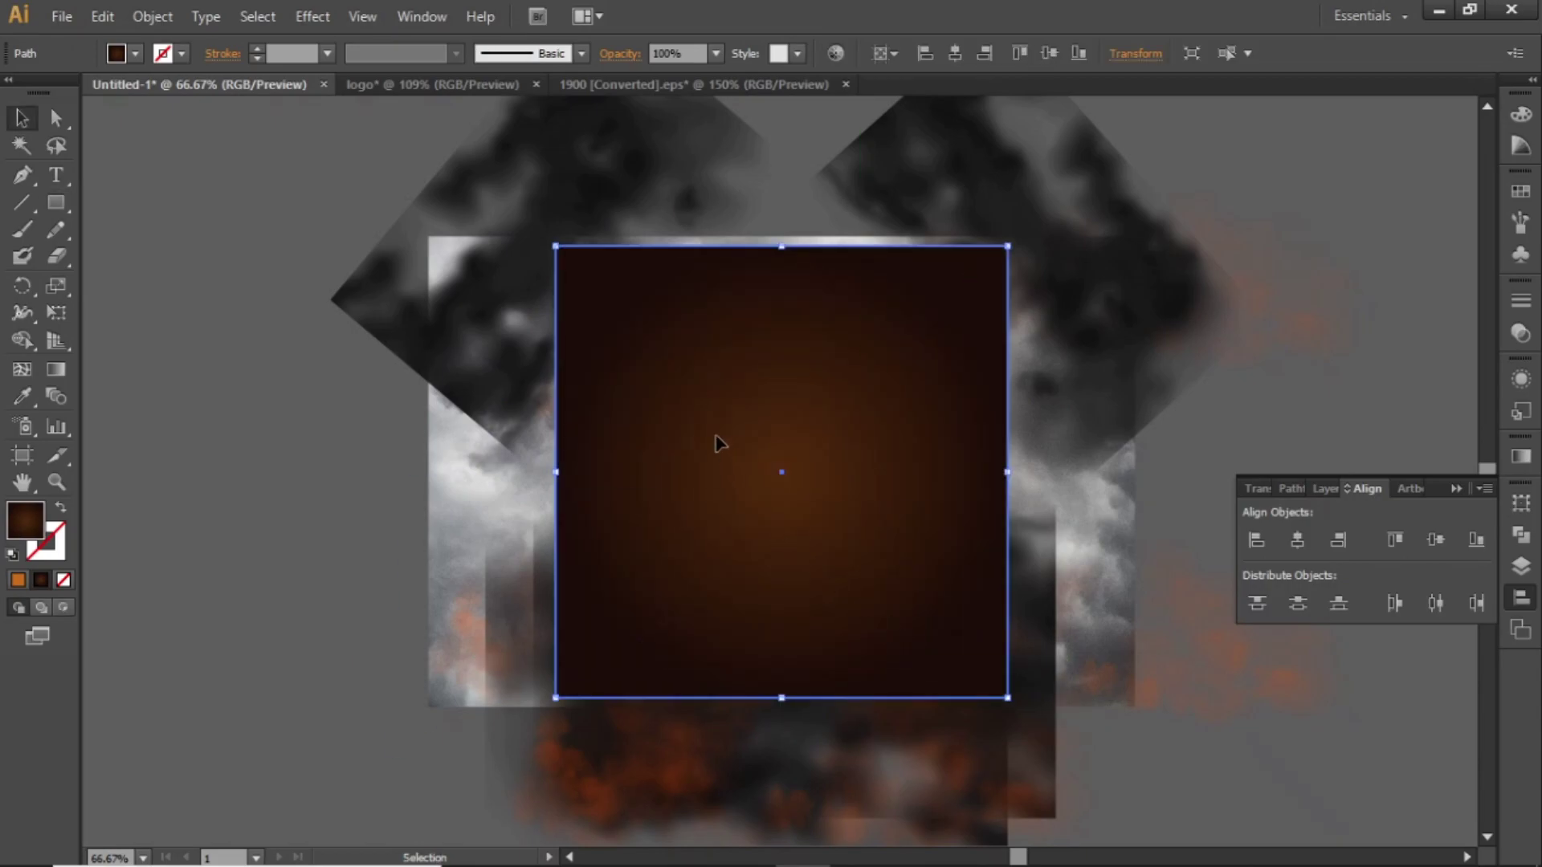
key("a")
key("ctrl+a")
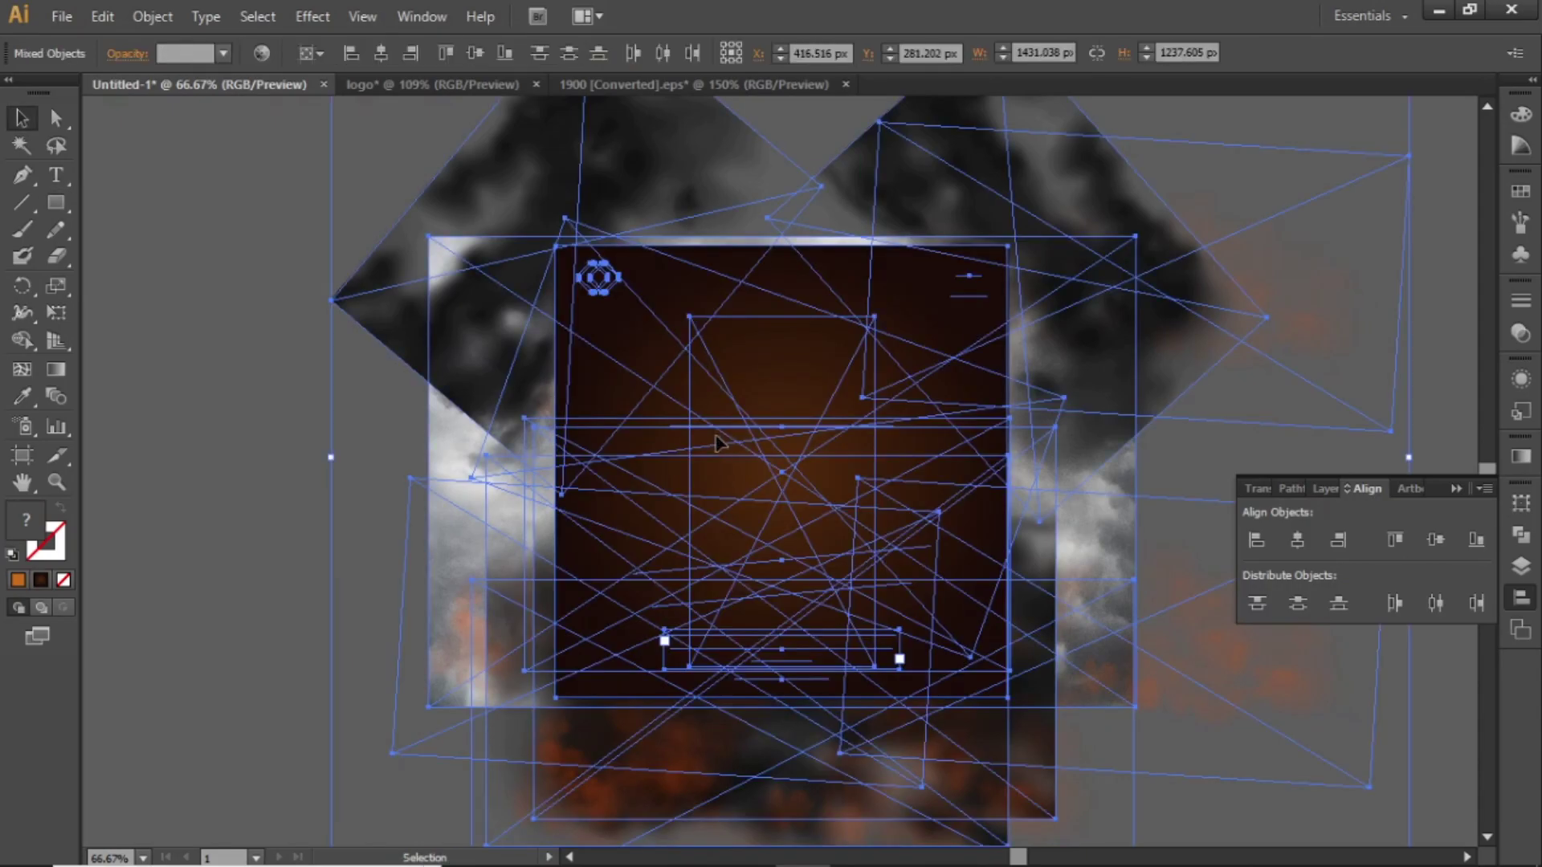
left_click(135, 16)
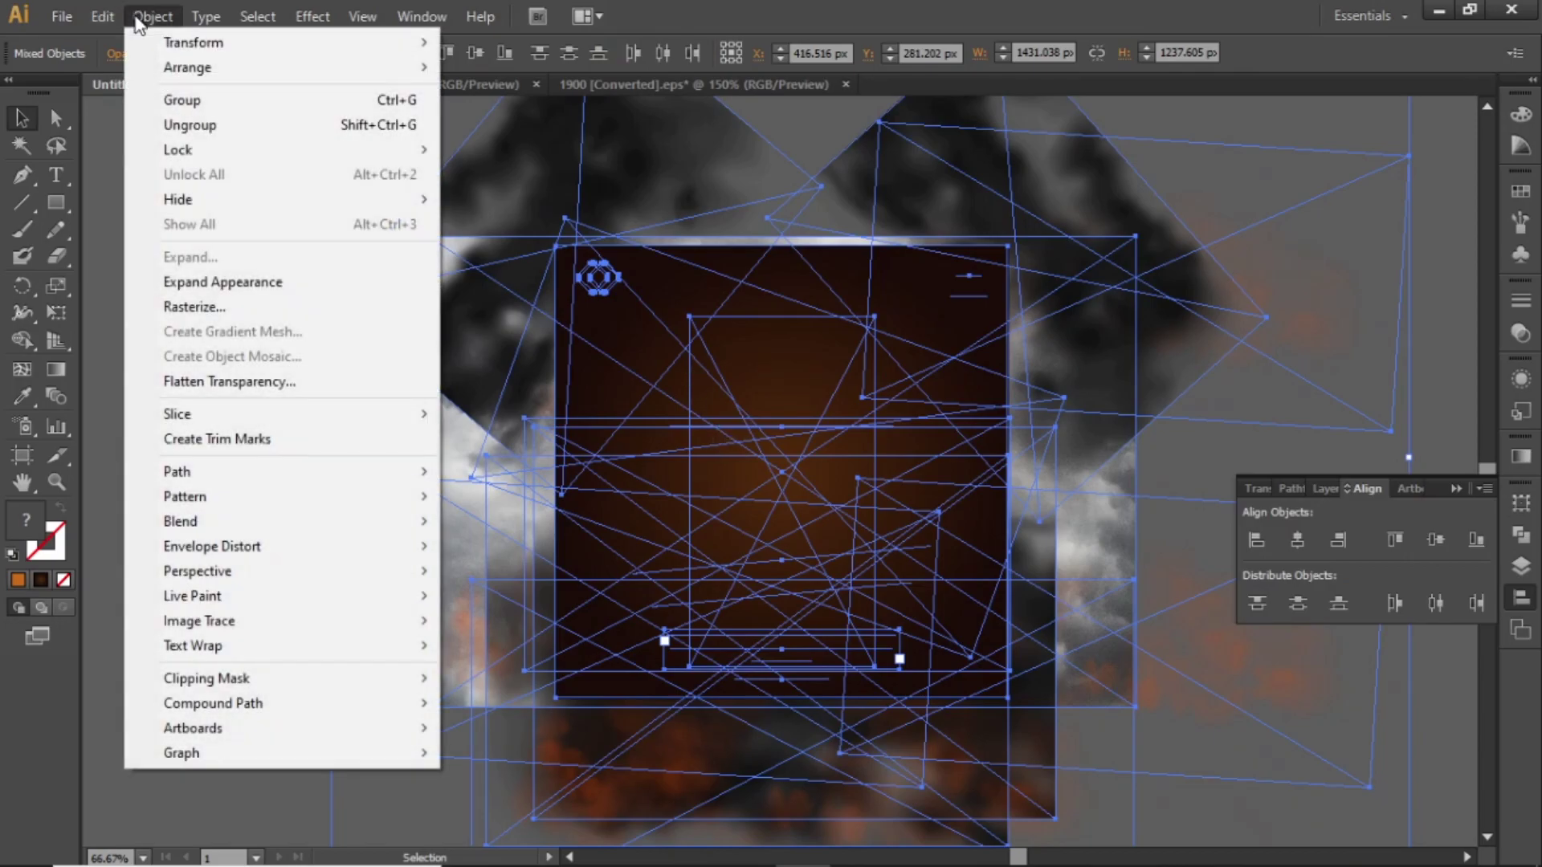
mouse_move(339, 683)
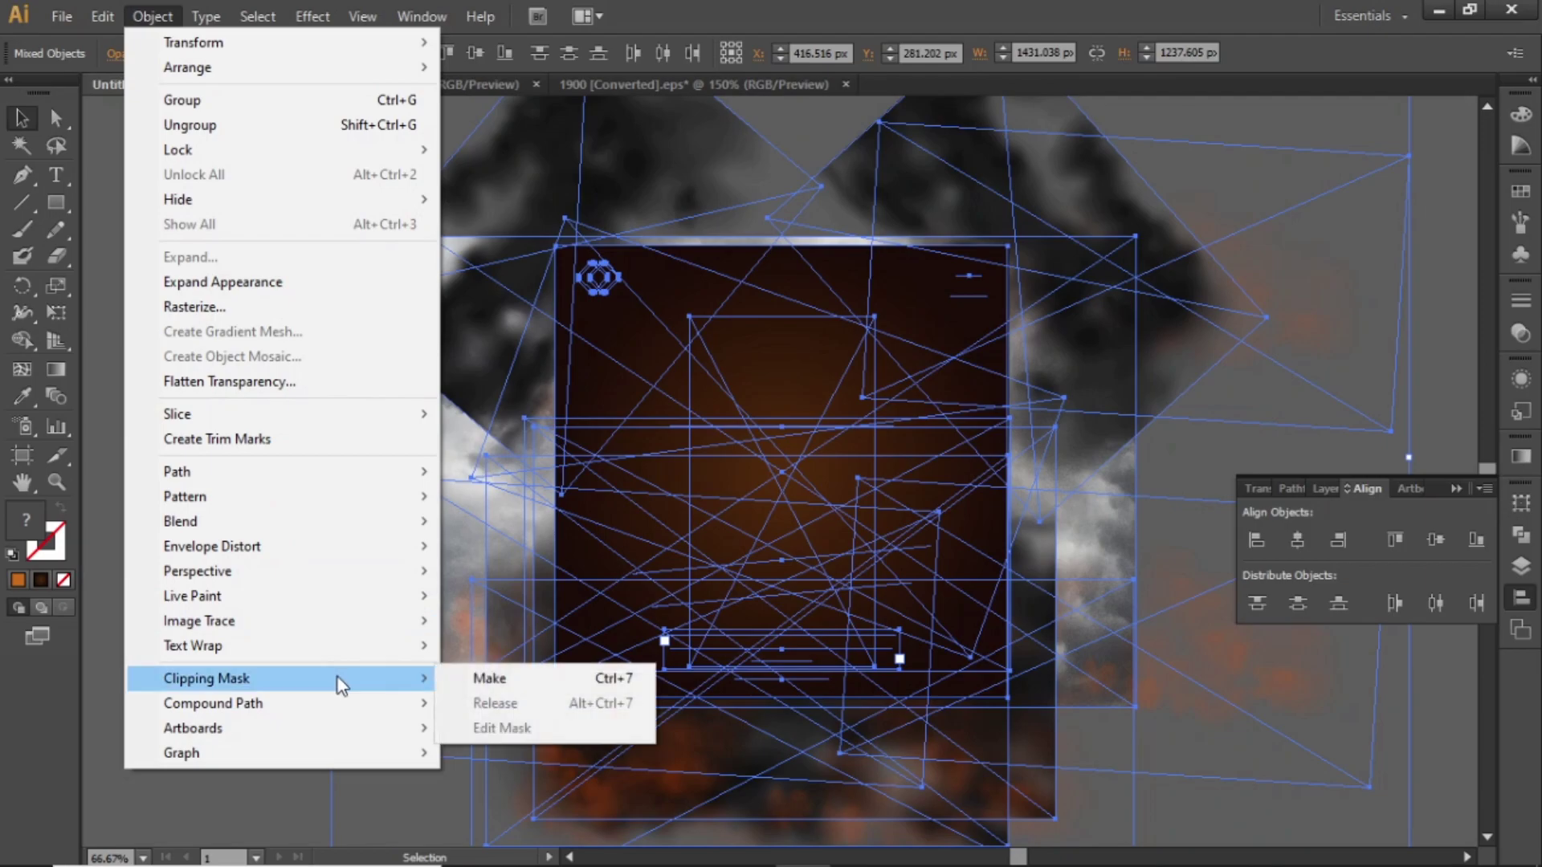
left_click(534, 689)
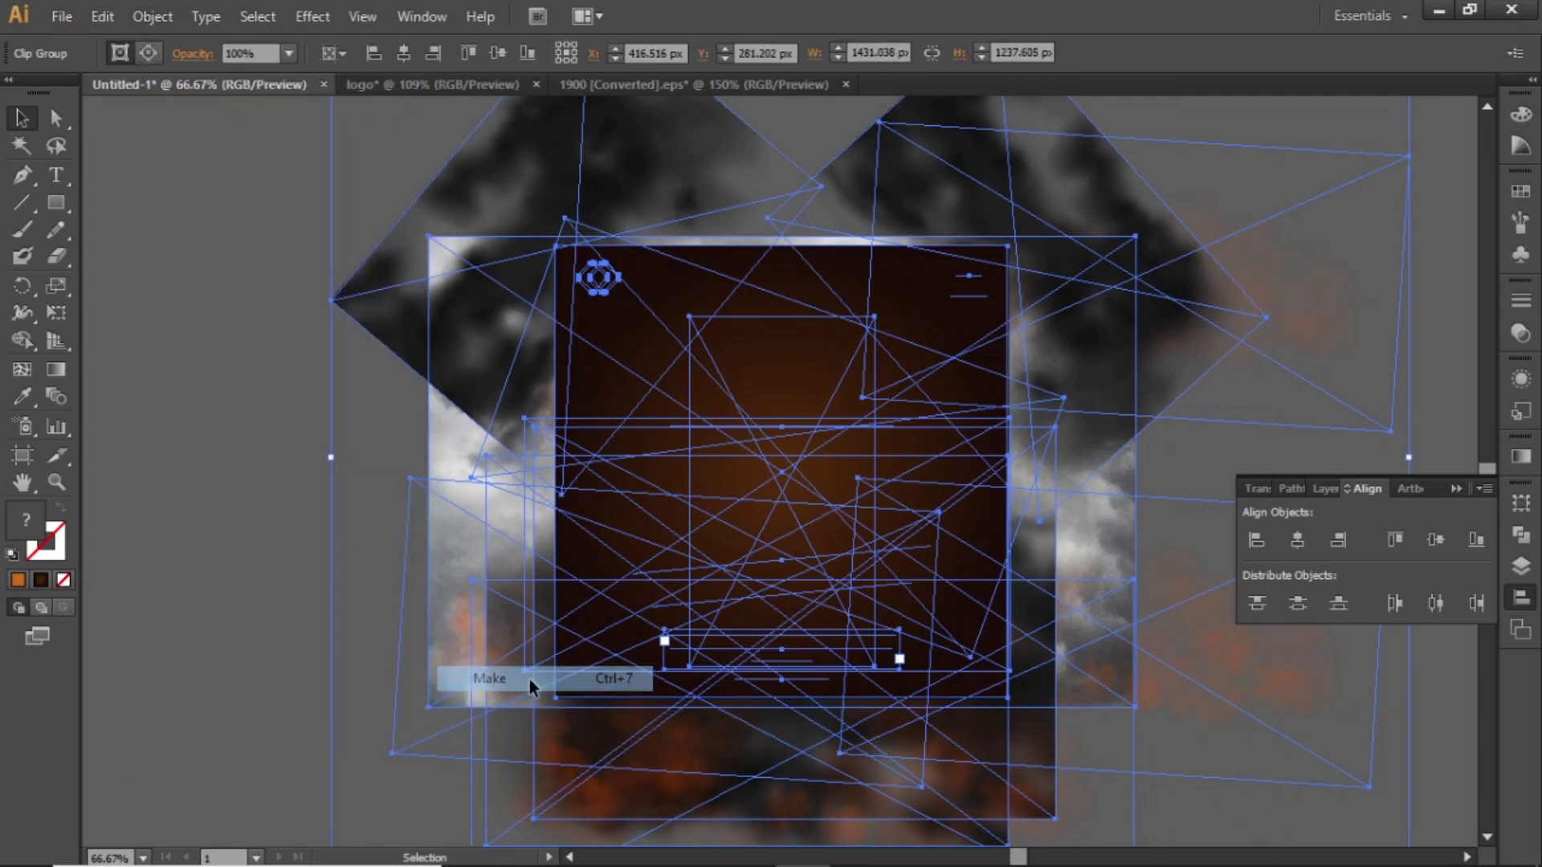
left_click(447, 484)
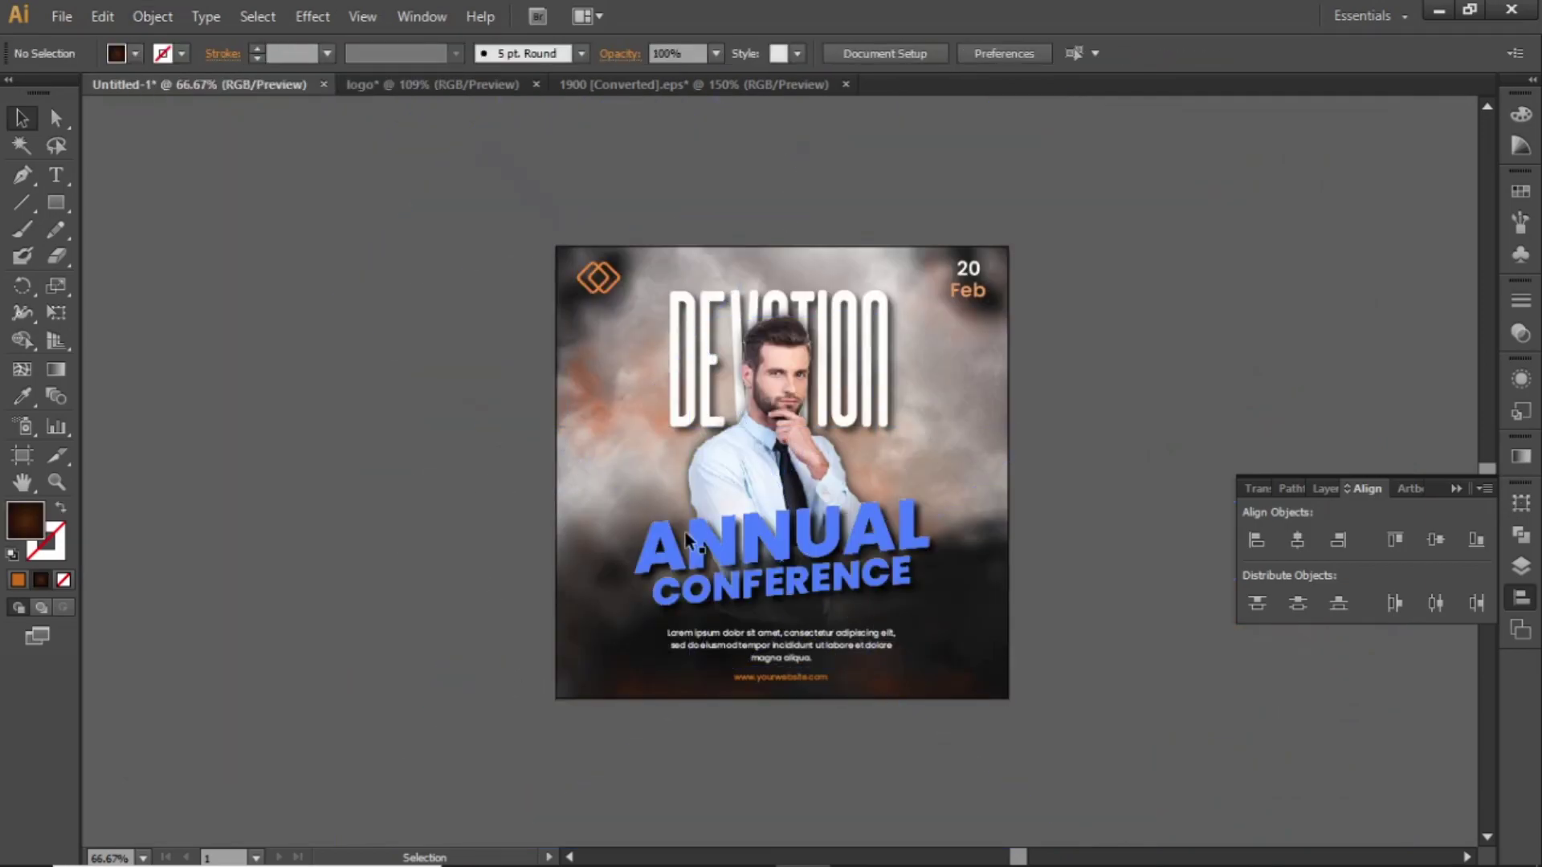